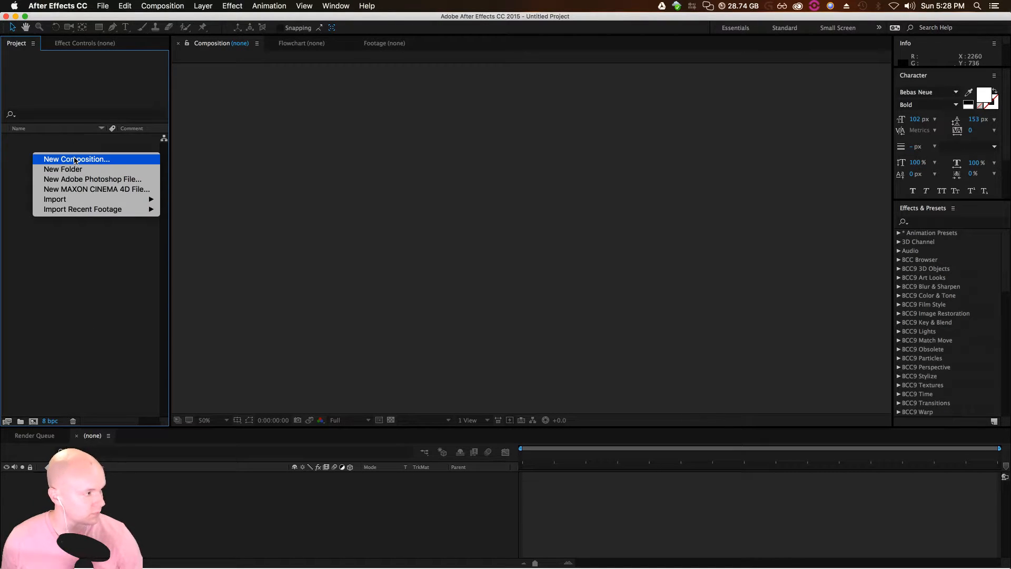
Create a 'Kinetic Typography' composition at 1920×1080, 60 fps, about 10 seconds long
{"action": "left_click", "coordinate": [76, 160]}
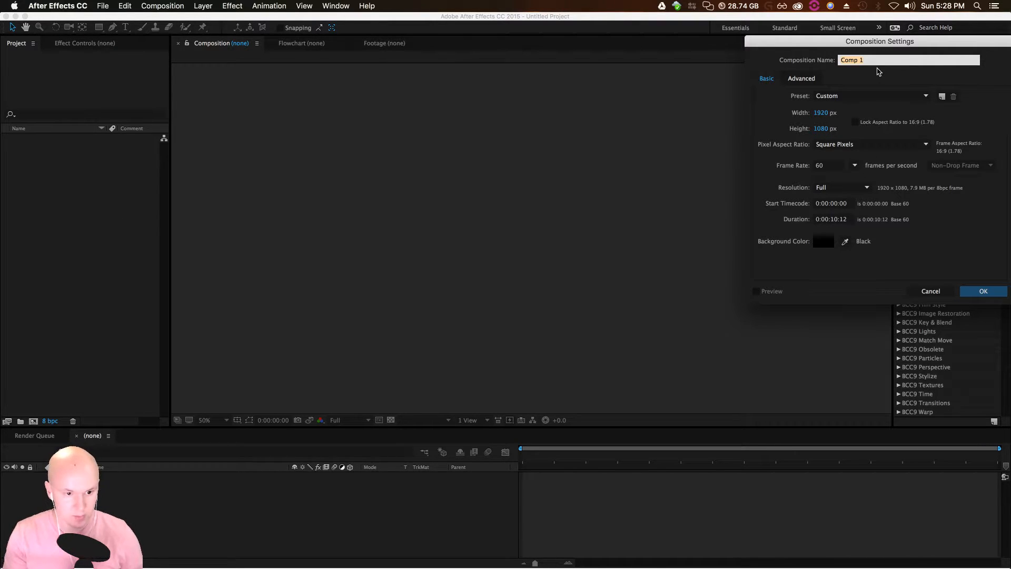
{"action": "type", "text": "Kinetic Typography"}
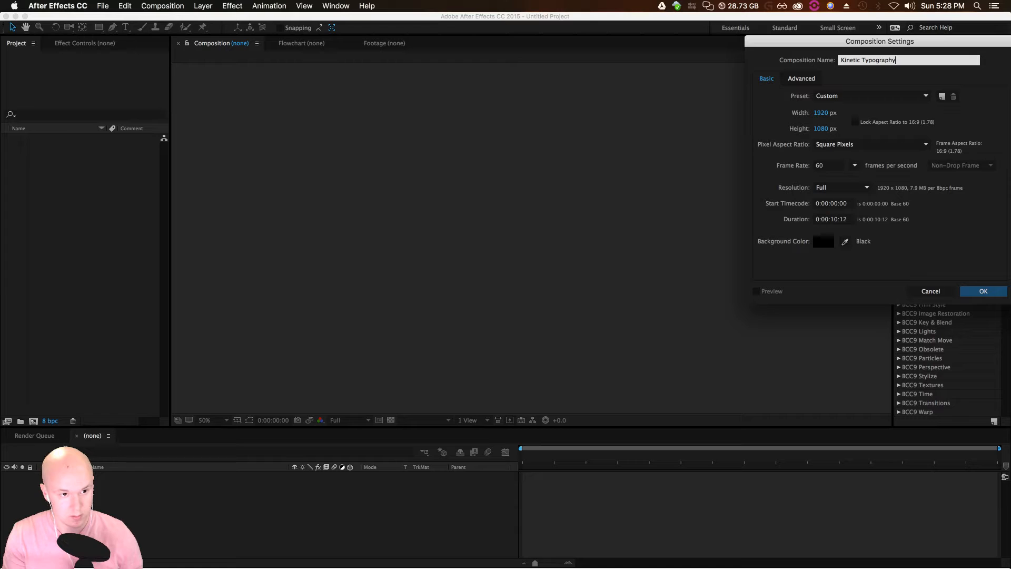
{"action": "key", "text": "Return"}
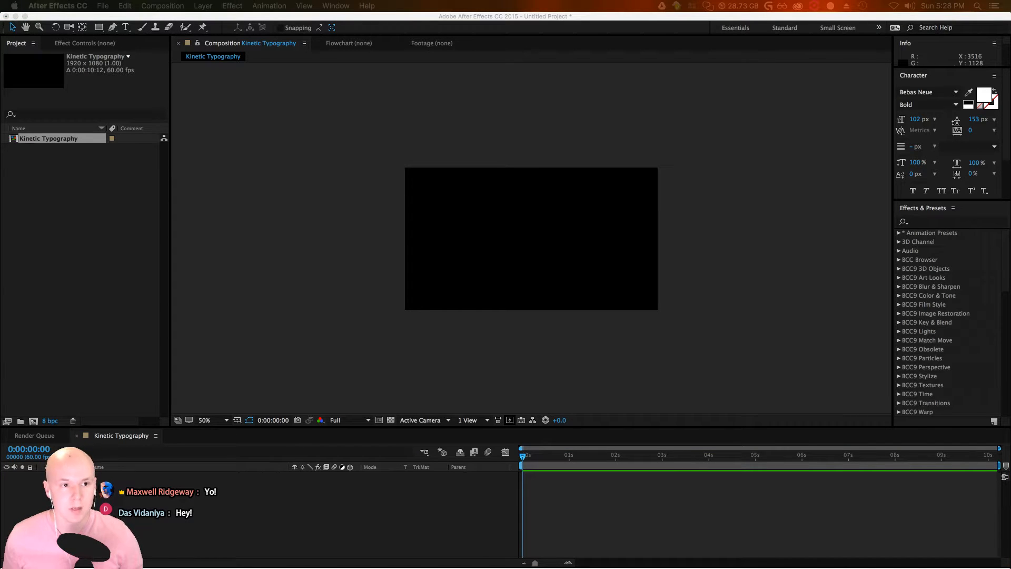
Add a white 'KINETIC' text layer in the composition frame
{"action": "left_click", "coordinate": [71, 239]}
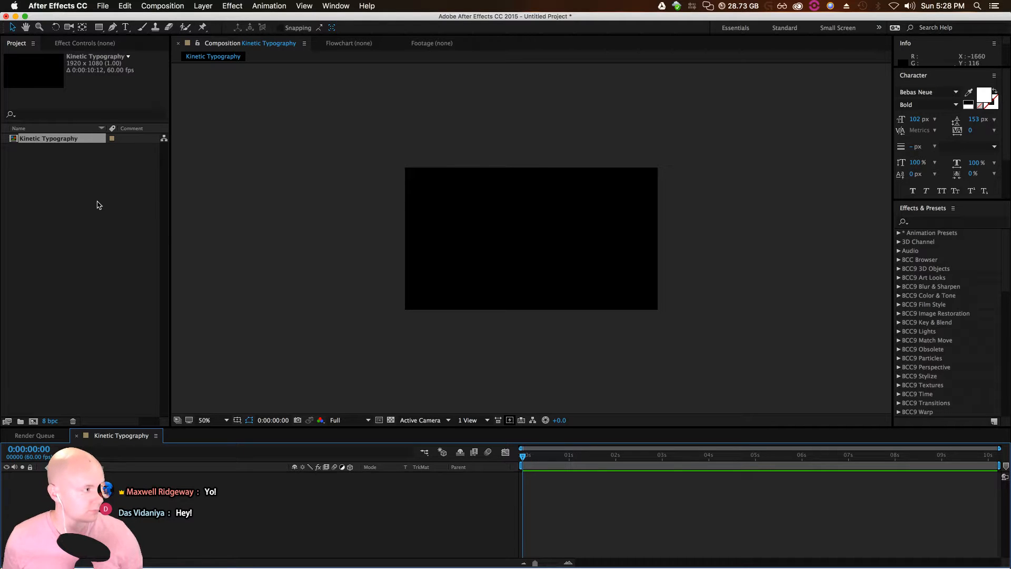
{"action": "left_click", "coordinate": [125, 27]}
{"action": "left_click", "coordinate": [429, 244]}
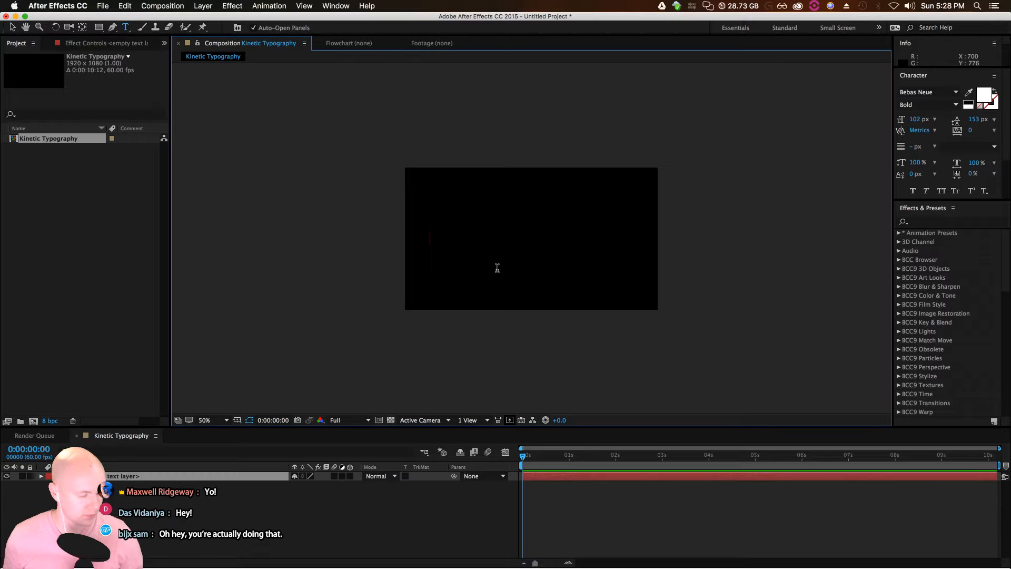
{"action": "type", "text": "KINETIC"}
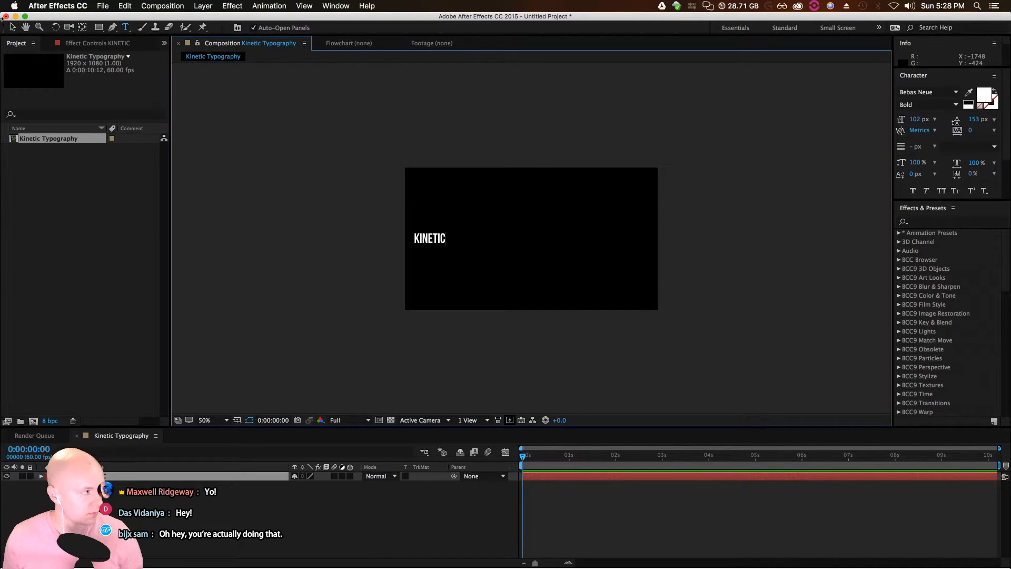
{"action": "left_click", "coordinate": [12, 27]}
Centre the KINETIC text in the frame with drags and small left nudges
{"action": "left_click_drag", "start_coordinate": [444, 245], "coordinate": [601, 191]}
{"action": "left_click_drag", "start_coordinate": [532, 228], "coordinate": [581, 244]}
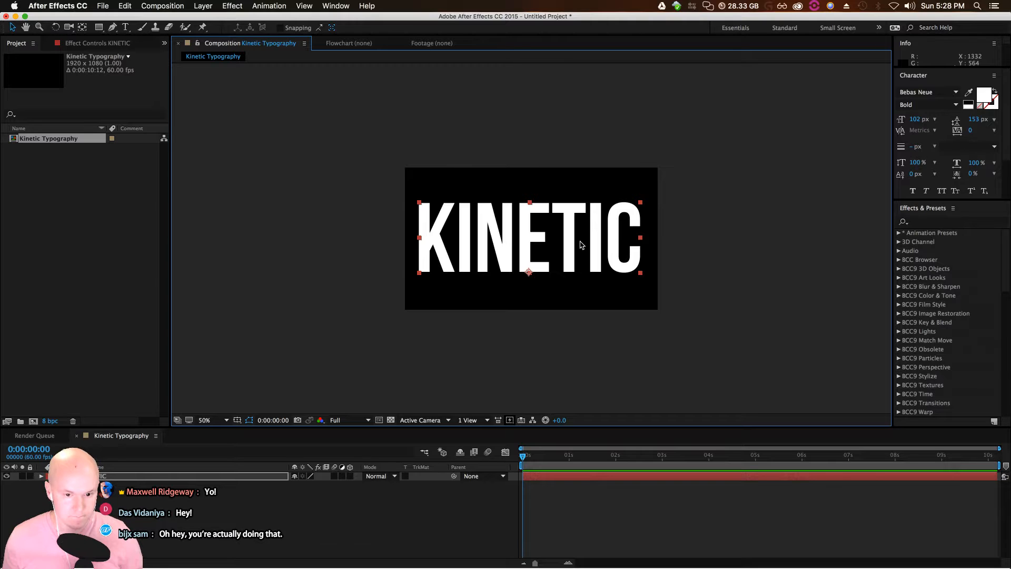
{"action": "mouse_move", "coordinate": [581, 244]}
{"action": "left_mouse_down"}
{"action": "mouse_move", "coordinate": [647, 266]}
{"action": "mouse_move", "coordinate": [494, 224]}
{"action": "mouse_move", "coordinate": [594, 242]}
{"action": "left_mouse_up"}
{"action": "key", "text": "shift+Left"}
{"action": "key", "text": "shift+Left"}
{"action": "key", "text": "Left"}
{"action": "key", "text": "Left"}
{"action": "key", "text": "Left"}
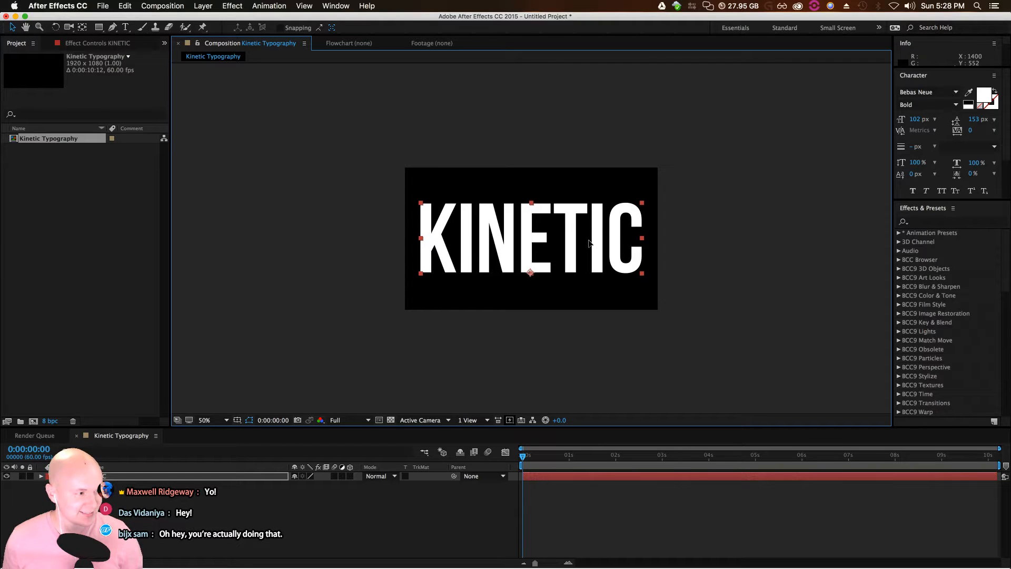
{"action": "left_click", "coordinate": [473, 484]}
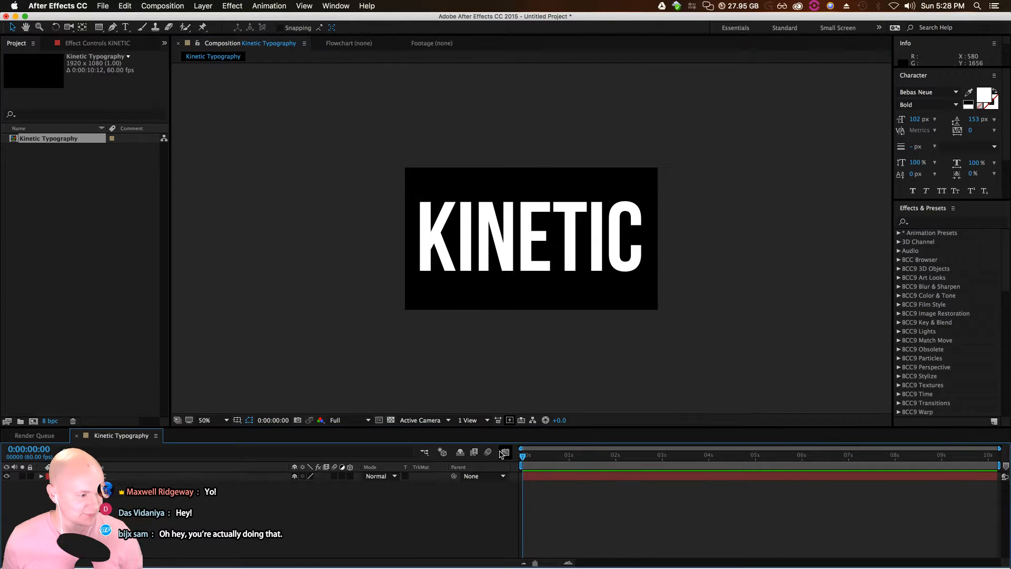
Add a Null Object layer, Null 1, to the composition
{"action": "right_click", "coordinate": [358, 463]}
{"action": "mouse_move", "coordinate": [382, 475]}
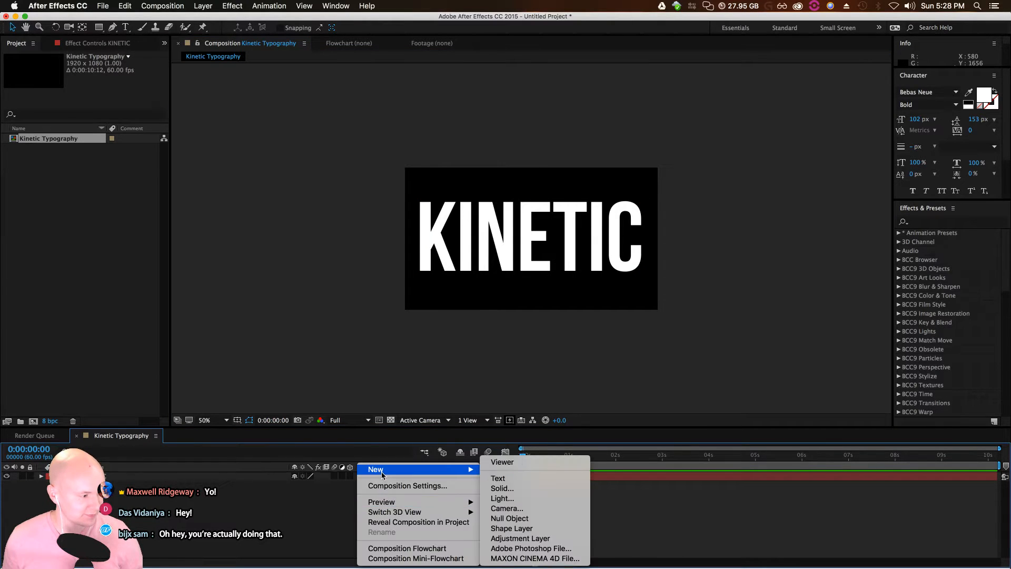
{"action": "left_click", "coordinate": [528, 518]}
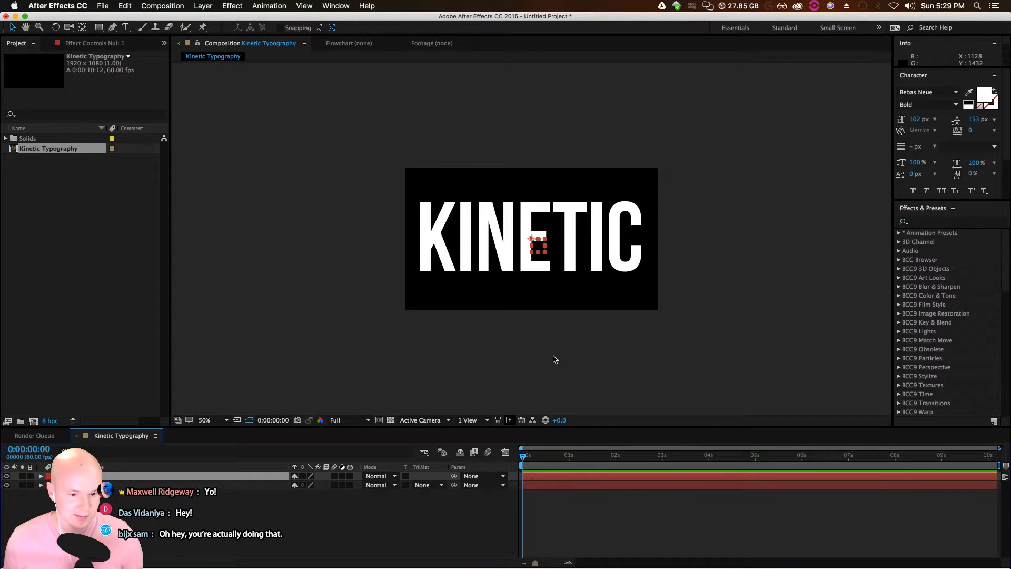
{"action": "mouse_move", "coordinate": [542, 248]}
{"action": "left_mouse_down"}
{"action": "mouse_move", "coordinate": [526, 232]}
{"action": "mouse_move", "coordinate": [559, 272]}
{"action": "left_mouse_up"}
{"action": "key", "text": "super+z"}
{"action": "left_click", "coordinate": [408, 539]}
Add a two-node, 50 mm Camera 1 and dismiss the 2D-layer warning
{"action": "right_click", "coordinate": [337, 527]}
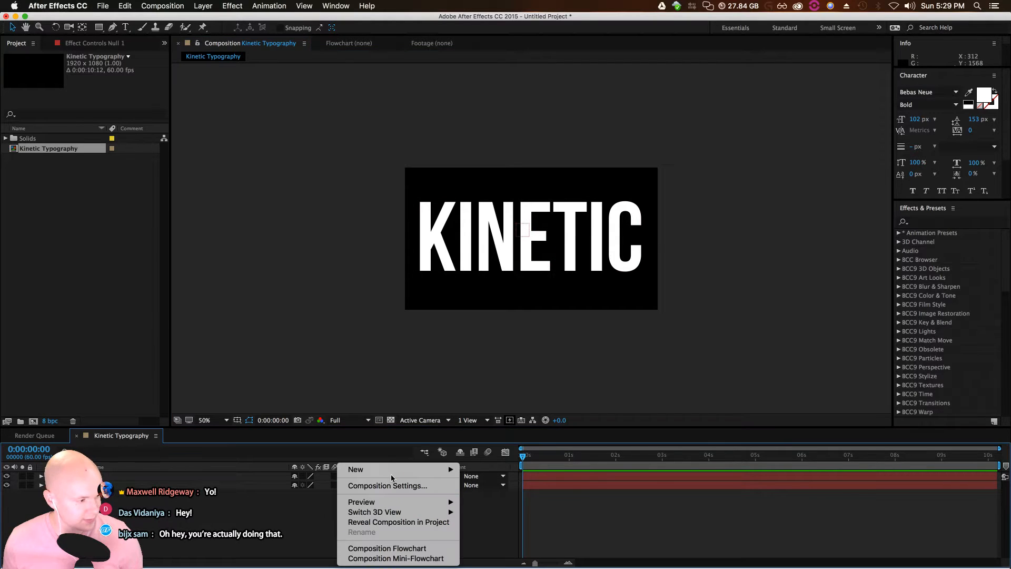
{"action": "mouse_move", "coordinate": [427, 469]}
{"action": "left_click", "coordinate": [487, 509]}
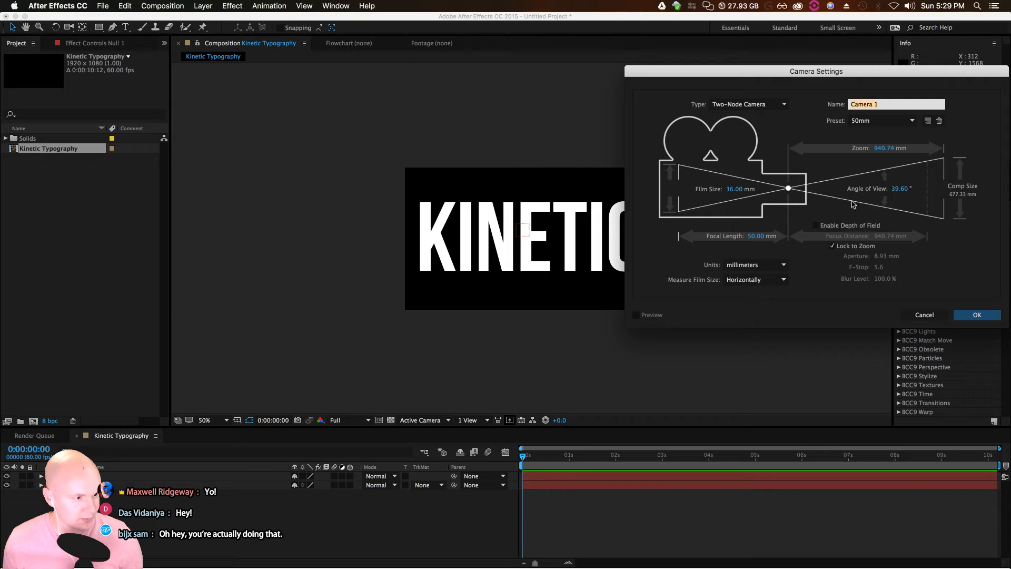
{"action": "left_click_drag", "start_coordinate": [902, 67], "coordinate": [623, 90]}
{"action": "left_click", "coordinate": [693, 336]}
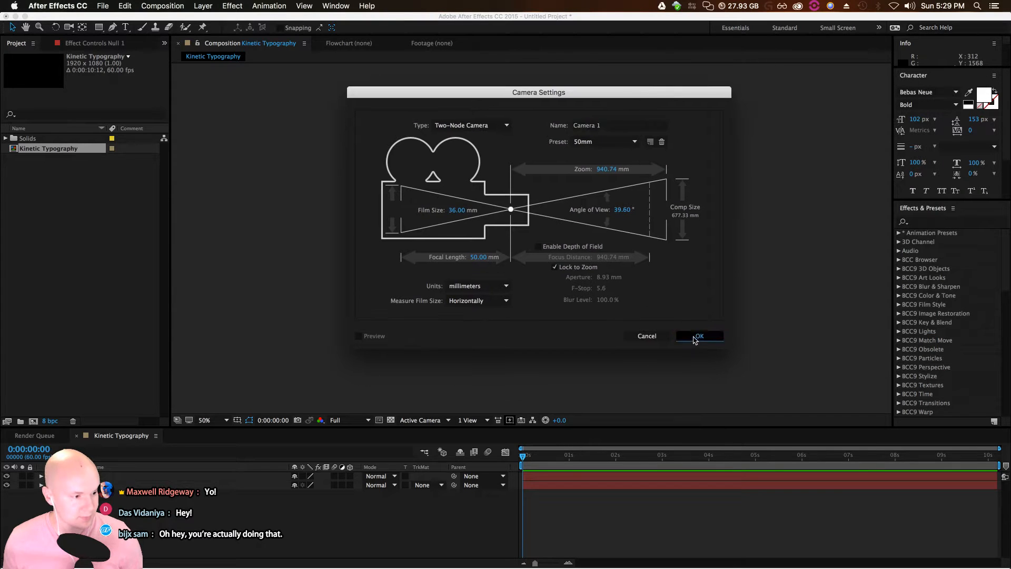
{"action": "left_click", "coordinate": [887, 236]}
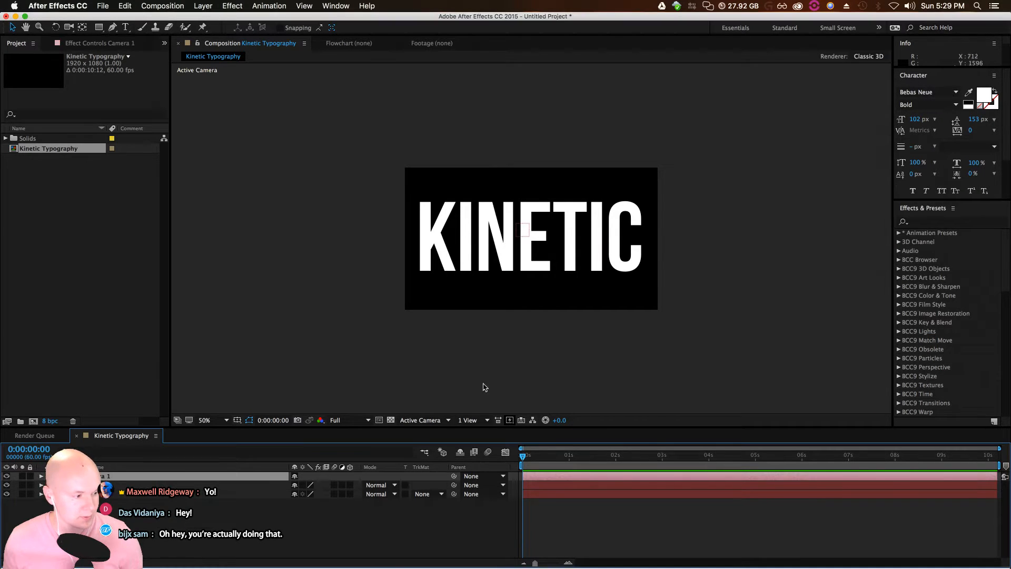
Parent Camera 1 to Null 1
{"action": "left_click", "coordinate": [142, 485]}
{"action": "left_click", "coordinate": [252, 477]}
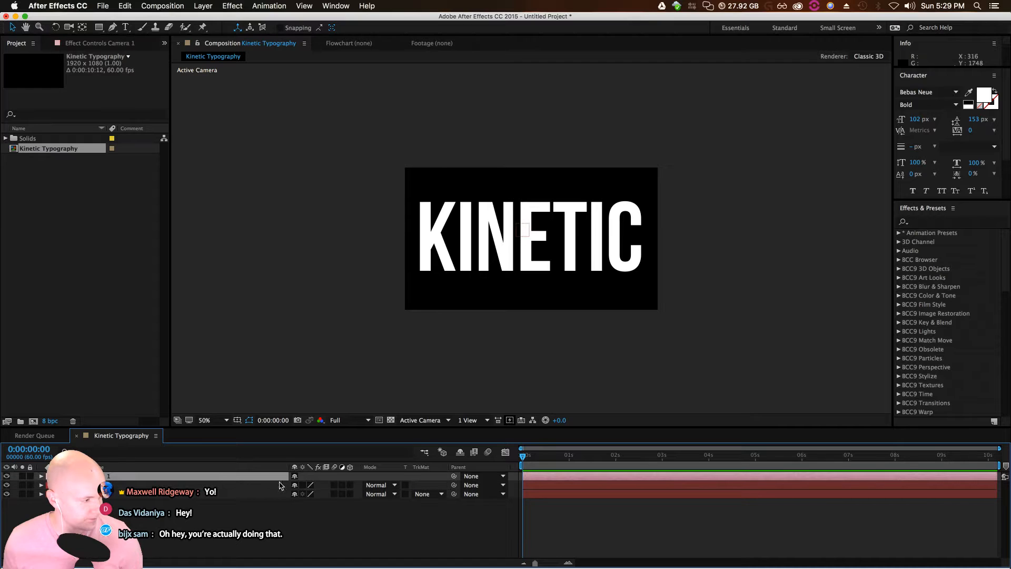
{"action": "left_click_drag", "start_coordinate": [454, 477], "coordinate": [126, 485]}
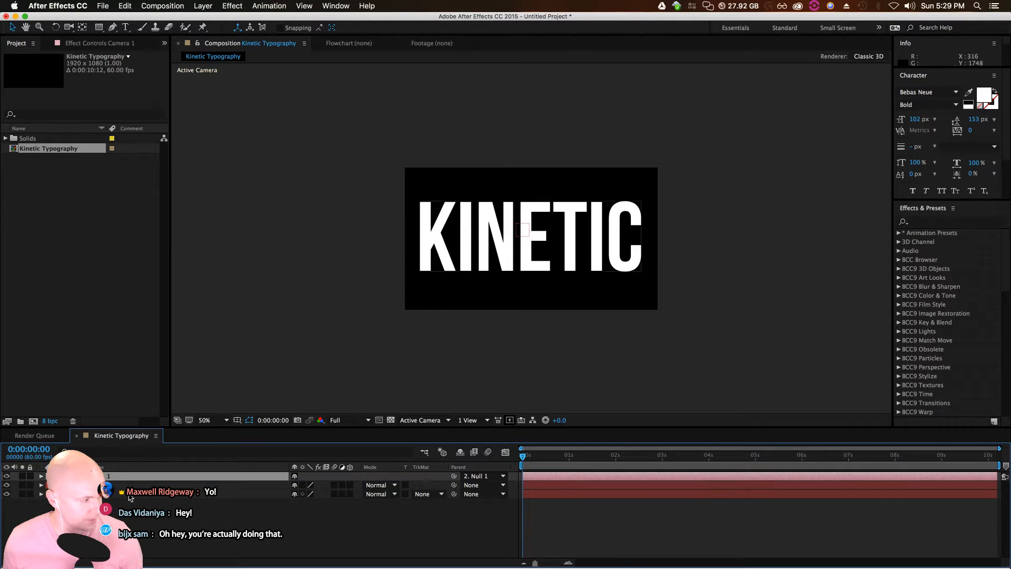
Make the KINETIC text a 3D layer and select Null 1
{"action": "left_click", "coordinate": [133, 497]}
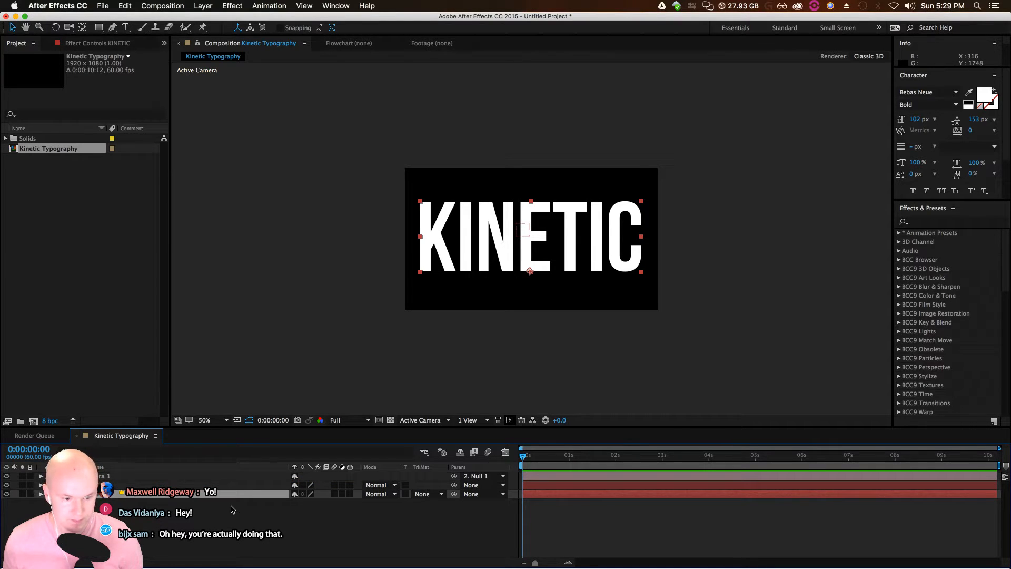
{"action": "left_click", "coordinate": [350, 494]}
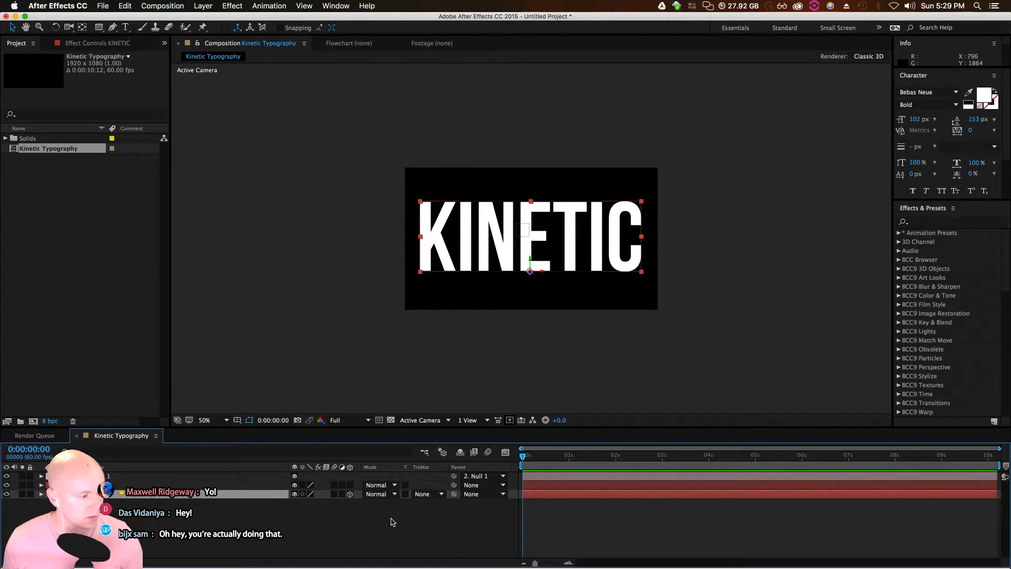
{"action": "left_click_drag", "start_coordinate": [522, 459], "coordinate": [433, 481]}
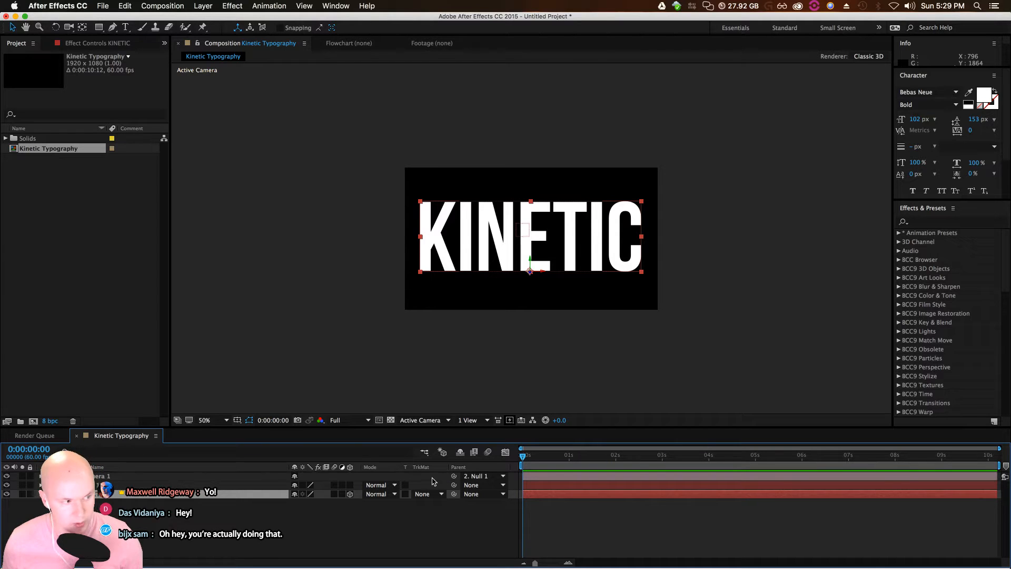
{"action": "left_click", "coordinate": [196, 538]}
{"action": "left_click", "coordinate": [100, 477]}
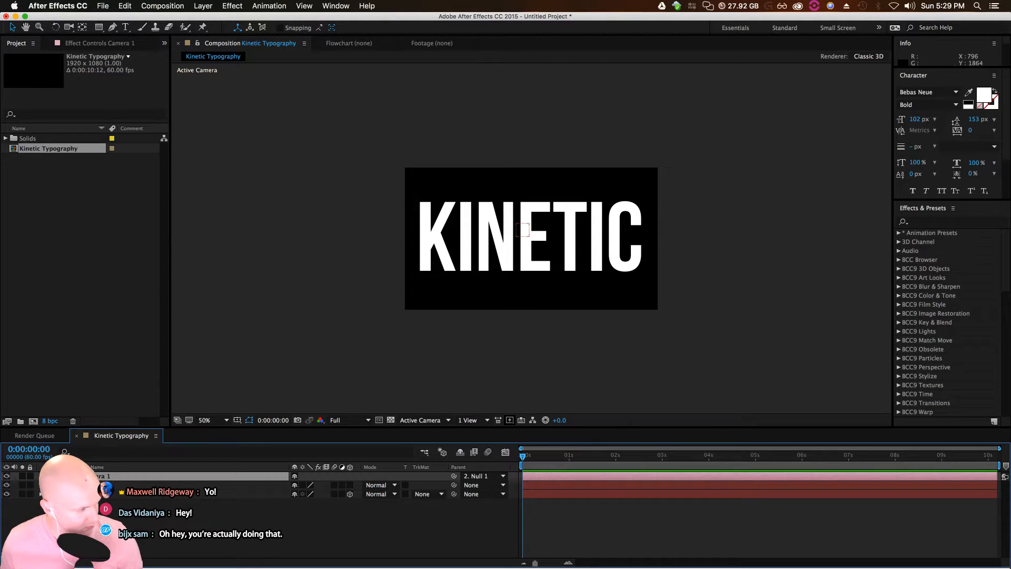
{"action": "left_click", "coordinate": [180, 485]}
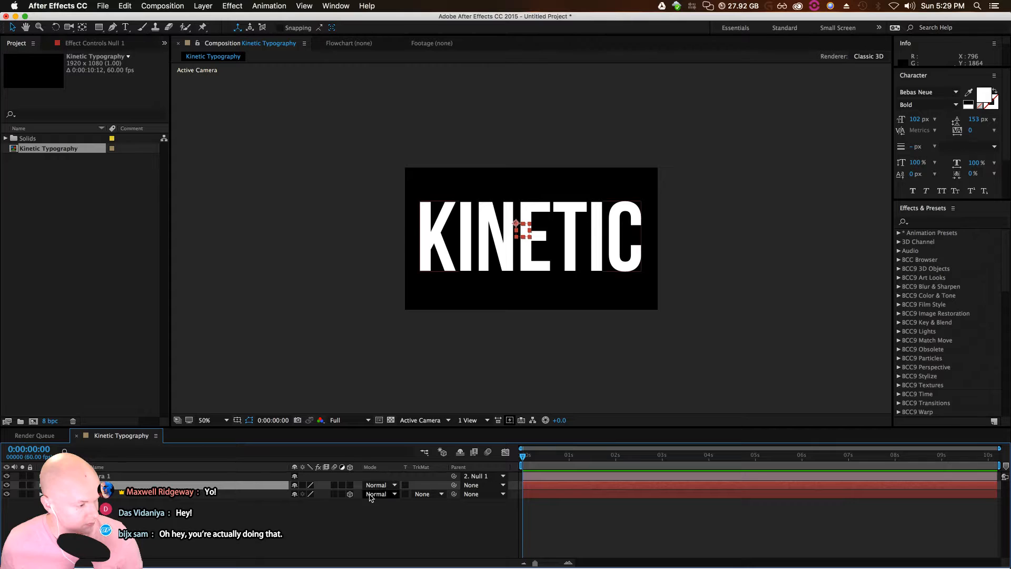
Add a Position keyframe for Null 1 and make it a 3D layer
{"action": "key", "text": "p"}
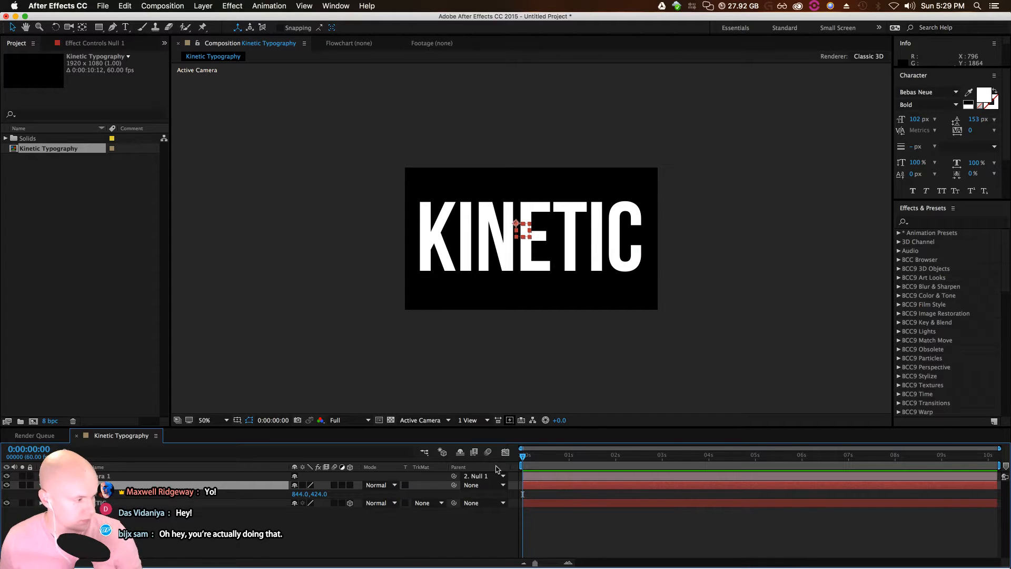
{"action": "left_click_drag", "start_coordinate": [523, 456], "coordinate": [511, 477]}
{"action": "key", "text": "alt+shift+p"}
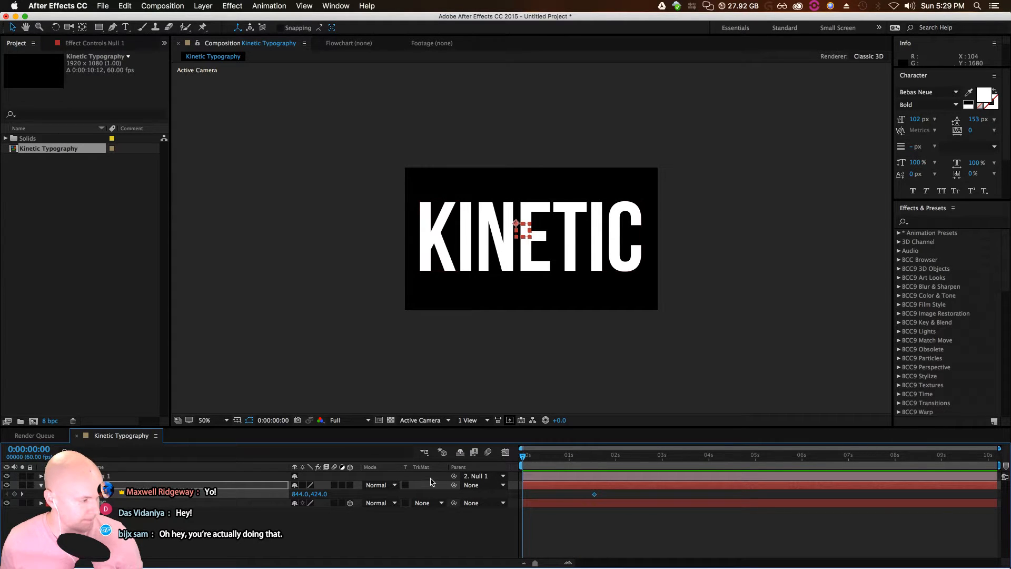
{"action": "left_click", "coordinate": [42, 485]}
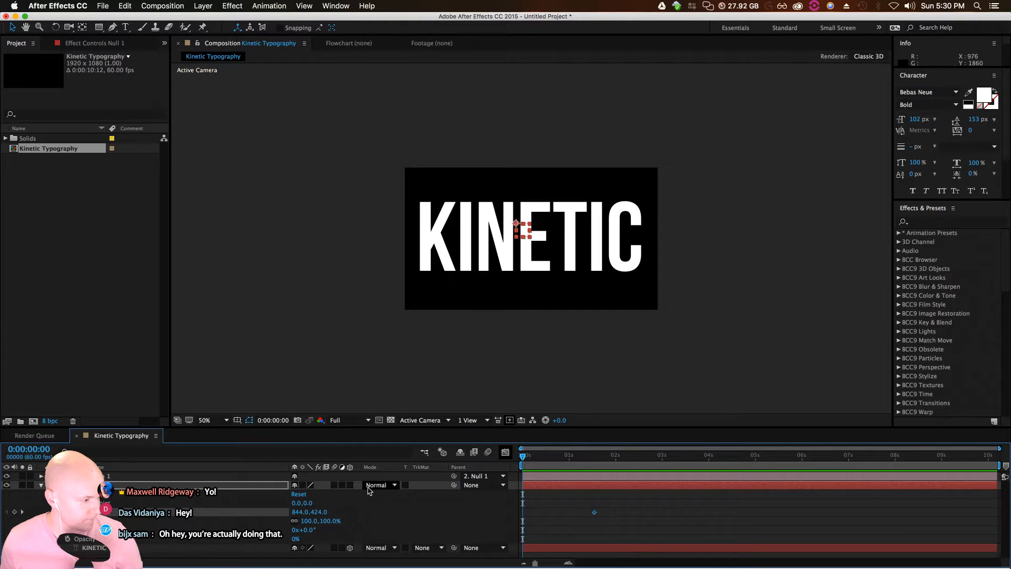
{"action": "left_click", "coordinate": [350, 485]}
Change Null 1's Position Y at 0:00:01:11 and preview the move
{"action": "left_click_drag", "start_coordinate": [522, 457], "coordinate": [469, 488]}
{"action": "left_click_drag", "start_coordinate": [315, 511], "coordinate": [611, 547]}
{"action": "key", "text": "space"}
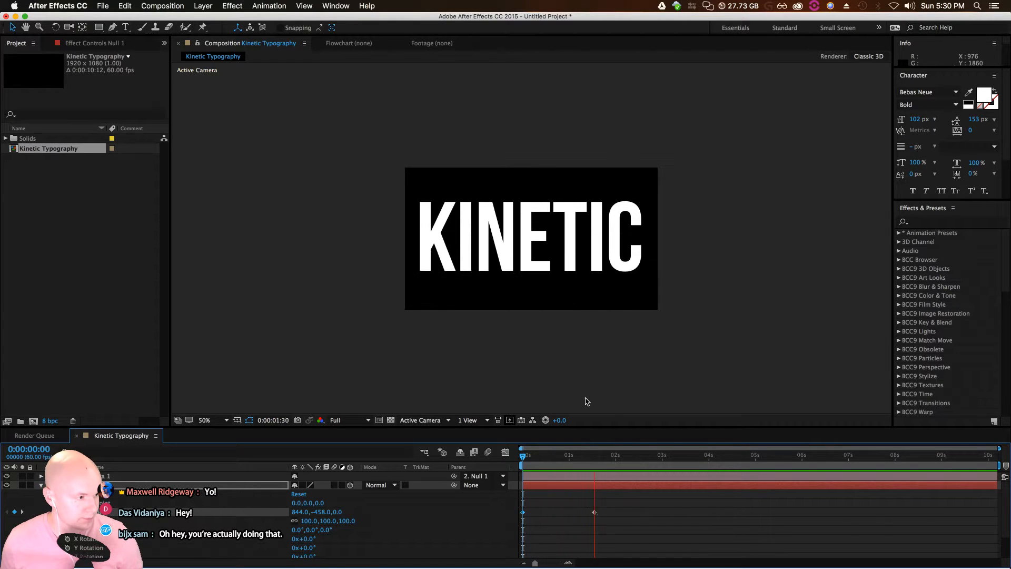
{"action": "key", "text": "space"}
Keyframe Position at 0:00:02:06, then push Null 1 to 960, 404, 2460.7 at 0:00:02:58
{"action": "left_click", "coordinate": [14, 511]}
{"action": "left_click_drag", "start_coordinate": [620, 455], "coordinate": [661, 455]}
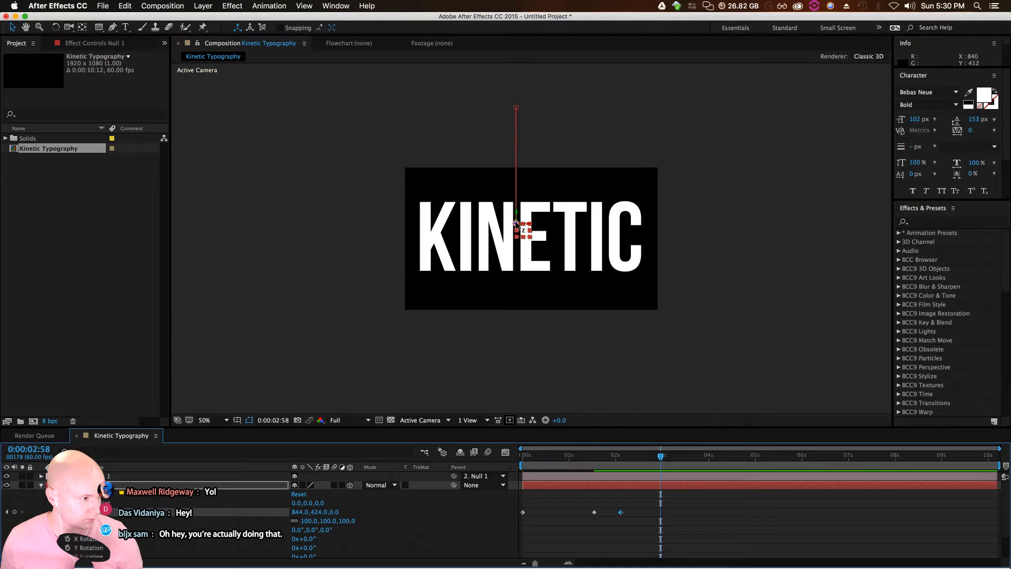
{"action": "left_click_drag", "start_coordinate": [515, 224], "coordinate": [538, 226]}
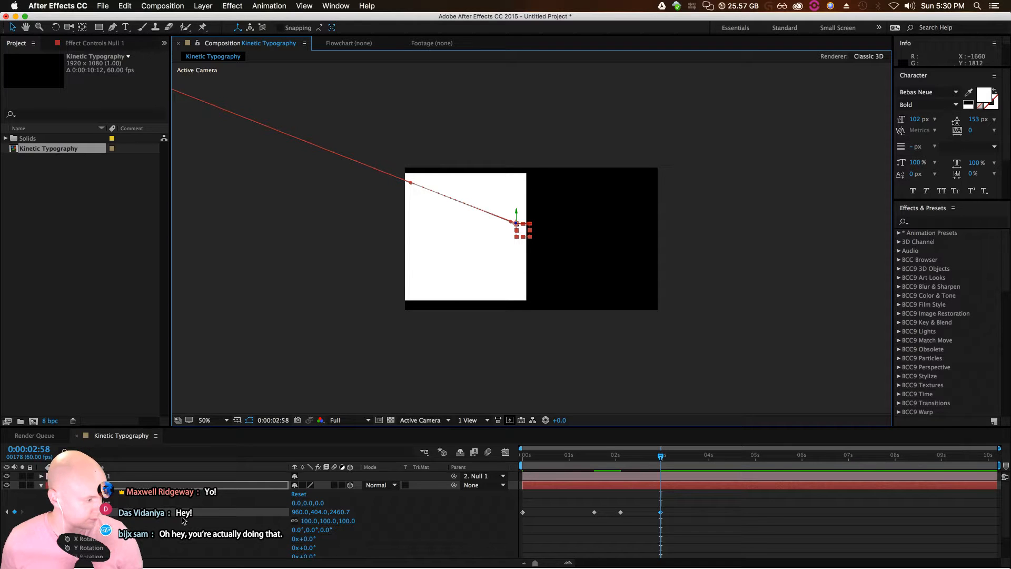
{"action": "left_click", "coordinate": [621, 456]}
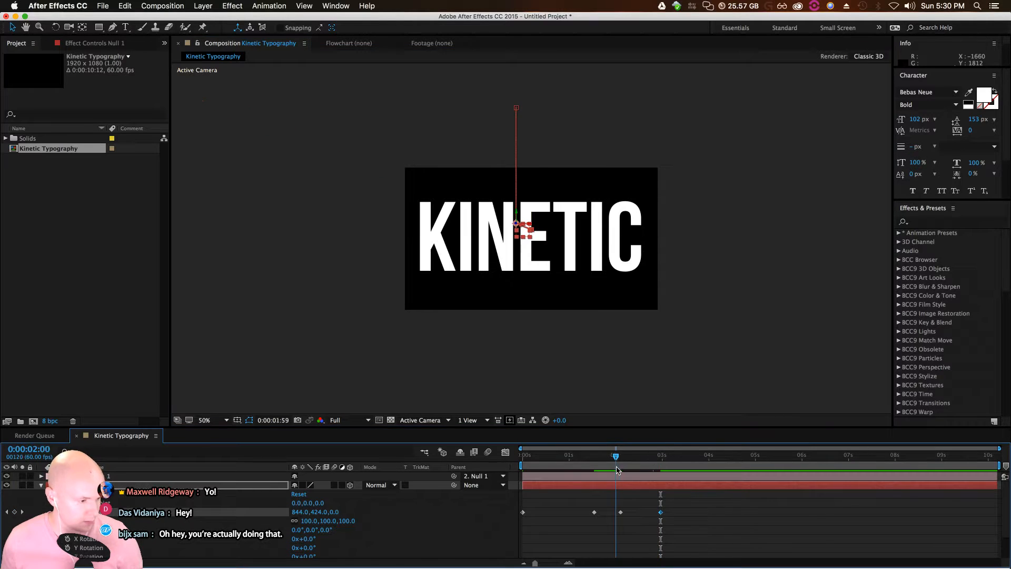
{"action": "key", "text": "Page_Up"}
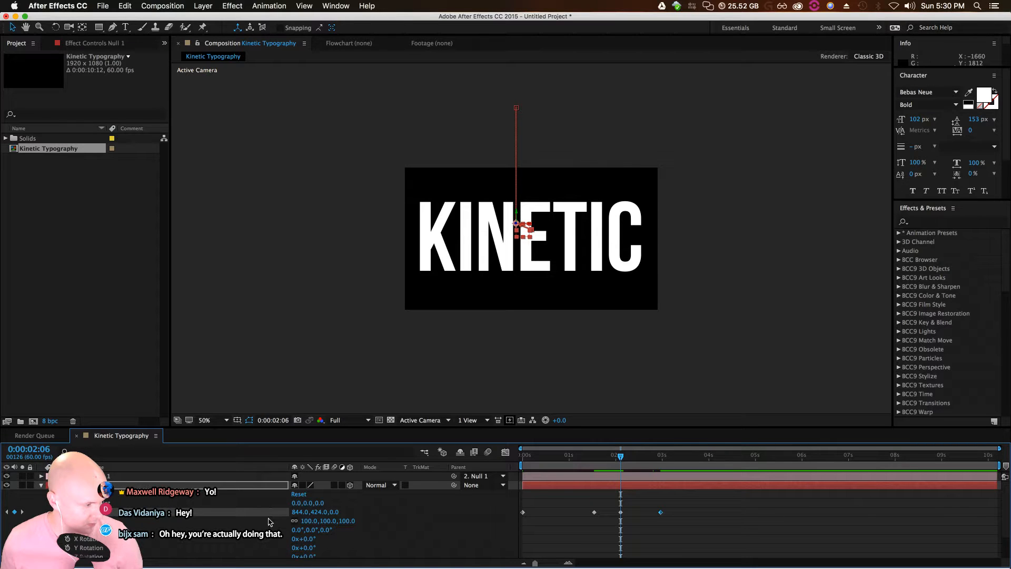
Turn on keyframing for Null 1's Orientation and X, Y, Z Rotation
{"action": "scroll", "coordinate": [162, 525], "scroll_direction": "down", "scroll_amount": 1}
{"action": "left_click", "coordinate": [67, 512]}
{"action": "left_click", "coordinate": [68, 521]}
{"action": "left_click", "coordinate": [67, 530]}
{"action": "left_click", "coordinate": [68, 539]}
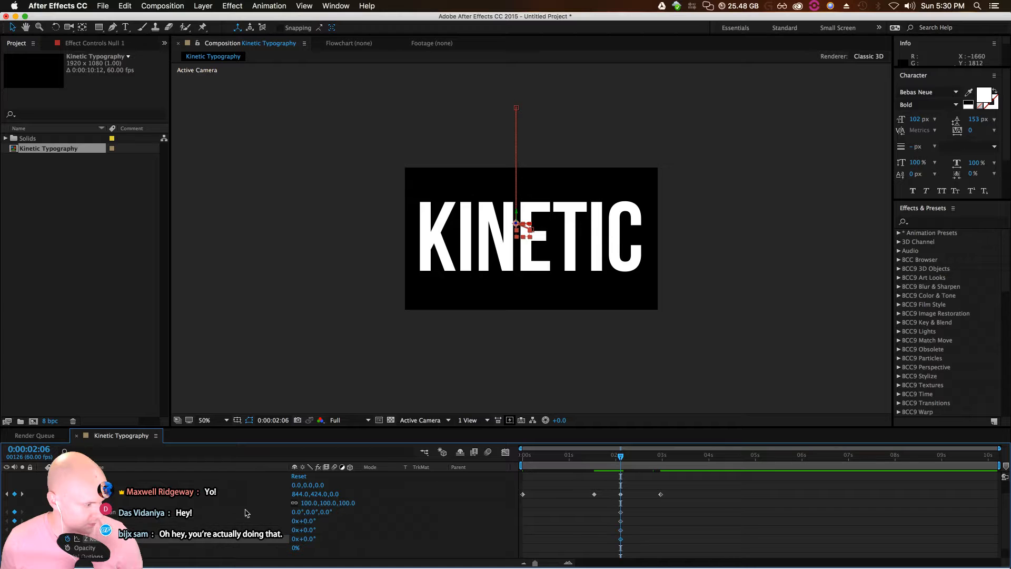
Set Null 1's Z Orientation to 90° at 0:00:02:58 and shift its Position X to 1212
{"action": "left_click_drag", "start_coordinate": [620, 456], "coordinate": [662, 464]}
{"action": "left_click", "coordinate": [325, 511]}
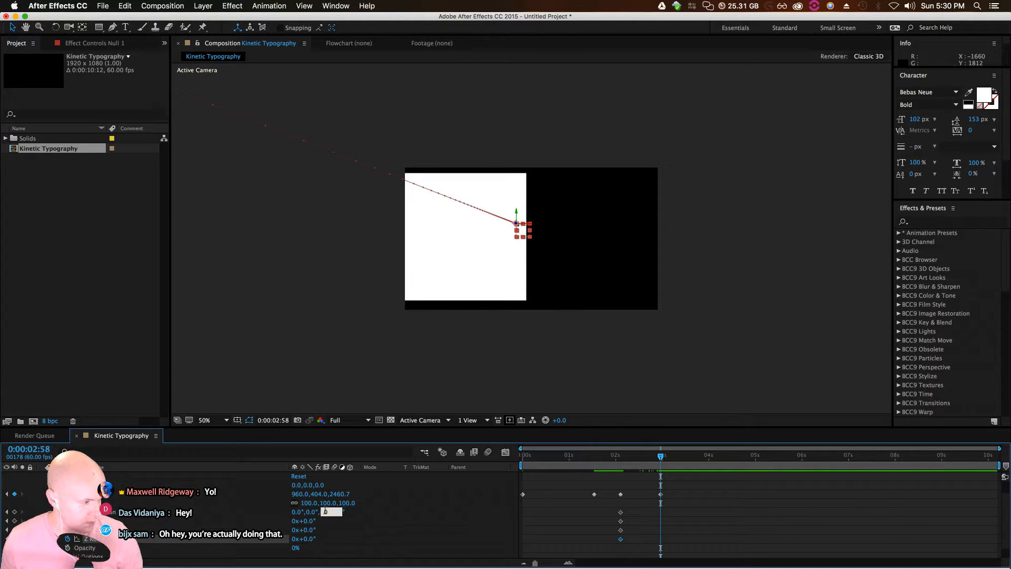
{"action": "type", "text": "-"}
{"action": "type", "text": "90"}
{"action": "key", "text": "Return"}
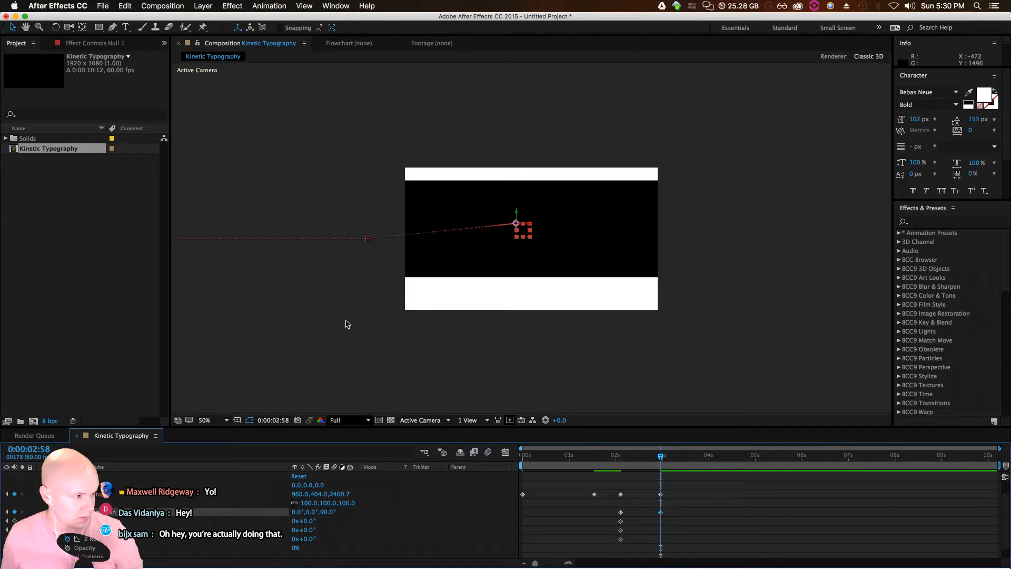
{"action": "mouse_move", "coordinate": [662, 458]}
{"action": "left_mouse_down"}
{"action": "mouse_move", "coordinate": [613, 461]}
{"action": "mouse_move", "coordinate": [662, 459]}
{"action": "left_mouse_up"}
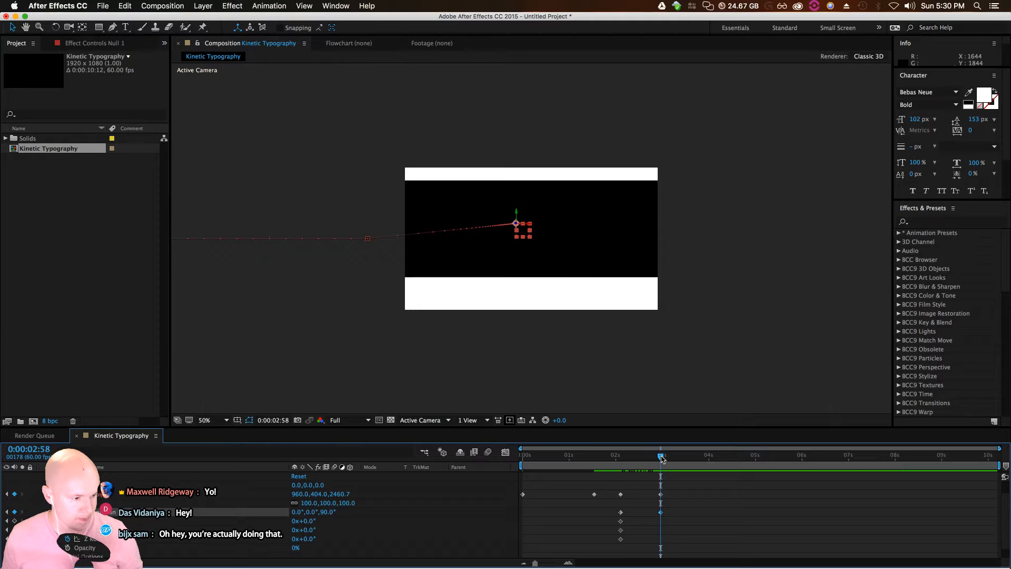
{"action": "left_click_drag", "start_coordinate": [515, 199], "coordinate": [517, 181]}
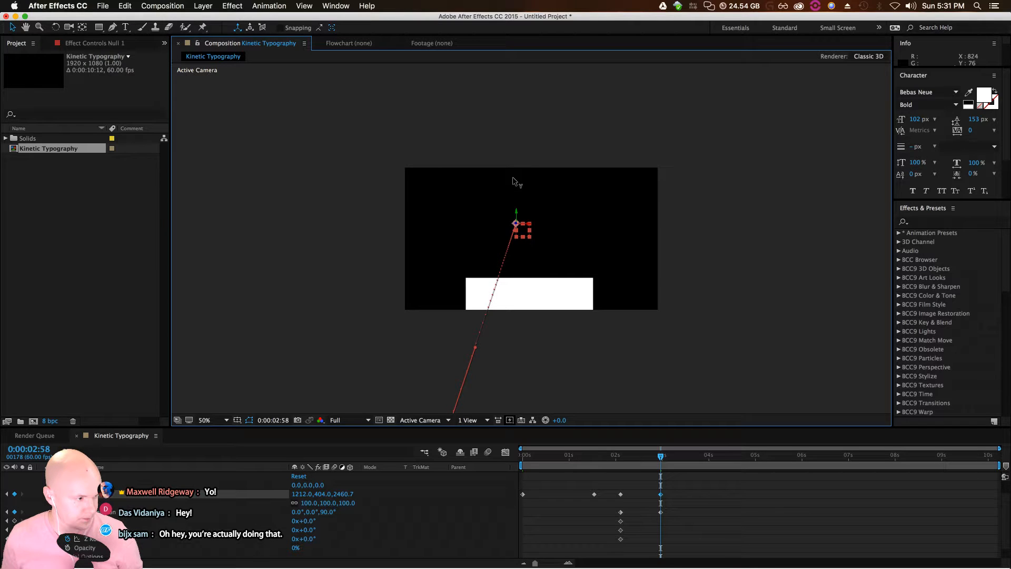
Abandon a new text attempt and return to the frame where KINETIC is visible
{"action": "left_click", "coordinate": [579, 363]}
{"action": "key", "text": "super+t"}
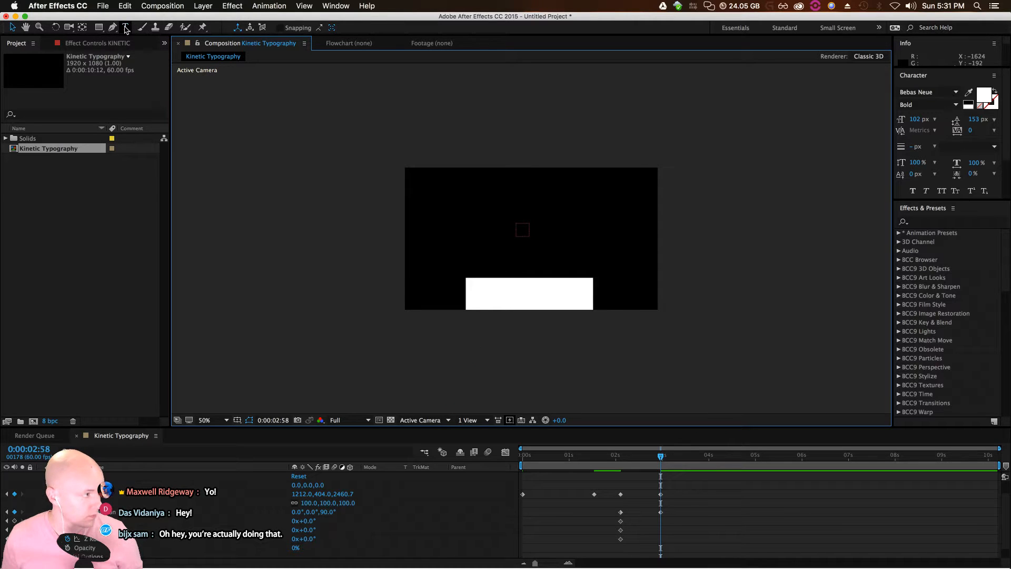
{"action": "left_click", "coordinate": [433, 264]}
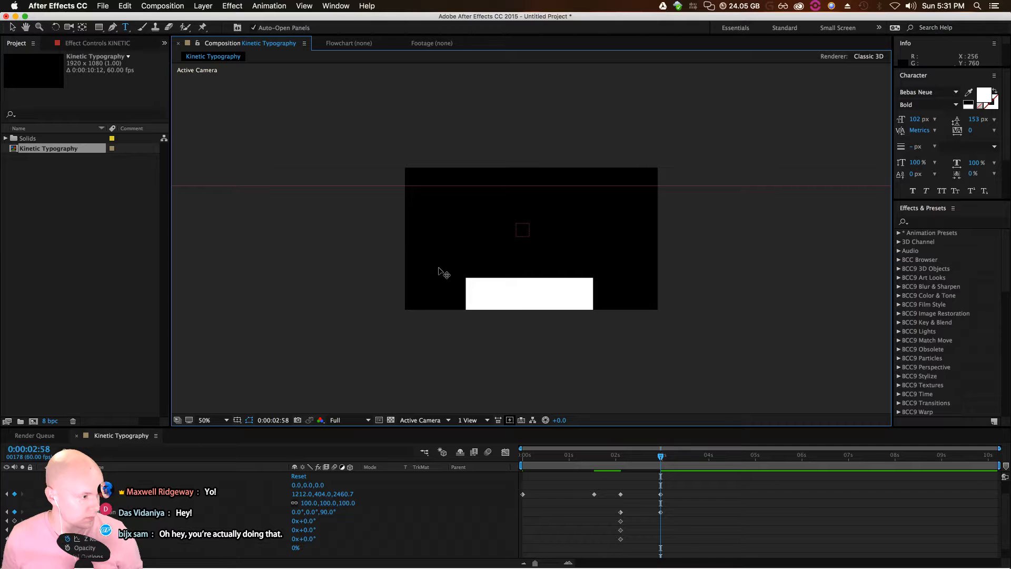
{"action": "left_click", "coordinate": [12, 27]}
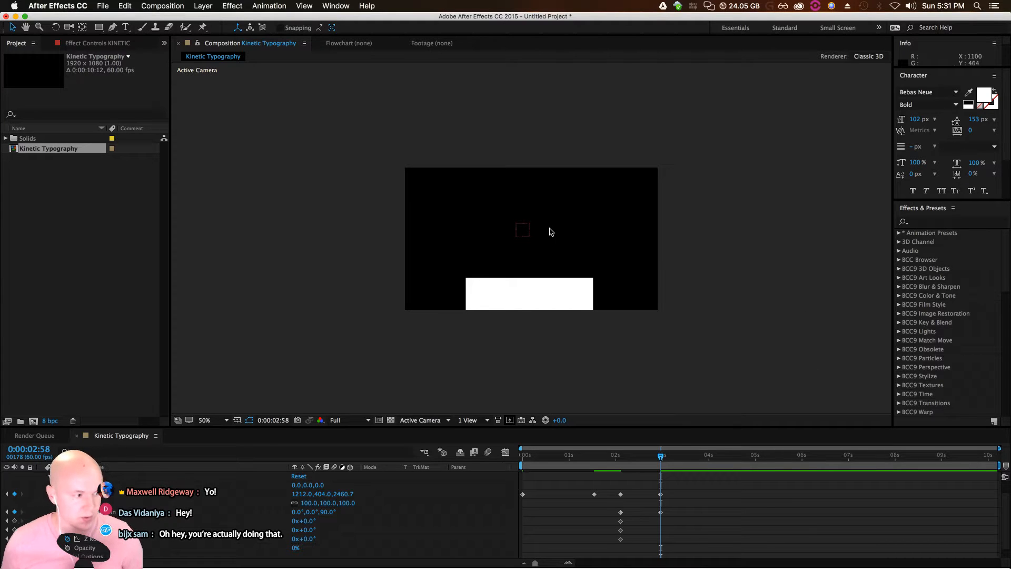
{"action": "left_click_drag", "start_coordinate": [665, 459], "coordinate": [615, 467]}
Duplicate the KINETIC layer as KINETIC 2
{"action": "scroll", "coordinate": [372, 481], "scroll_direction": "down", "scroll_amount": 3}
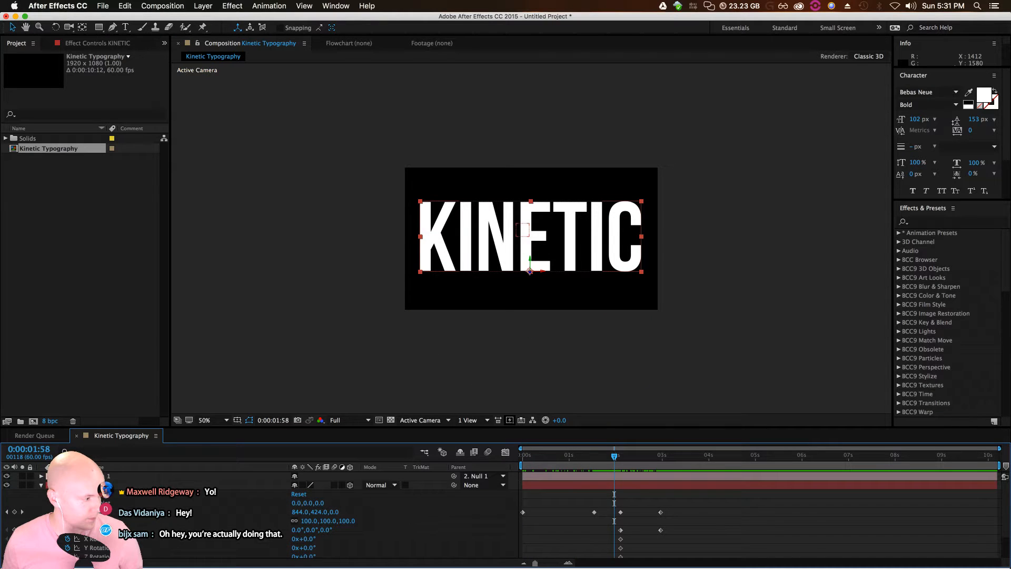
{"action": "key", "text": "super+d"}
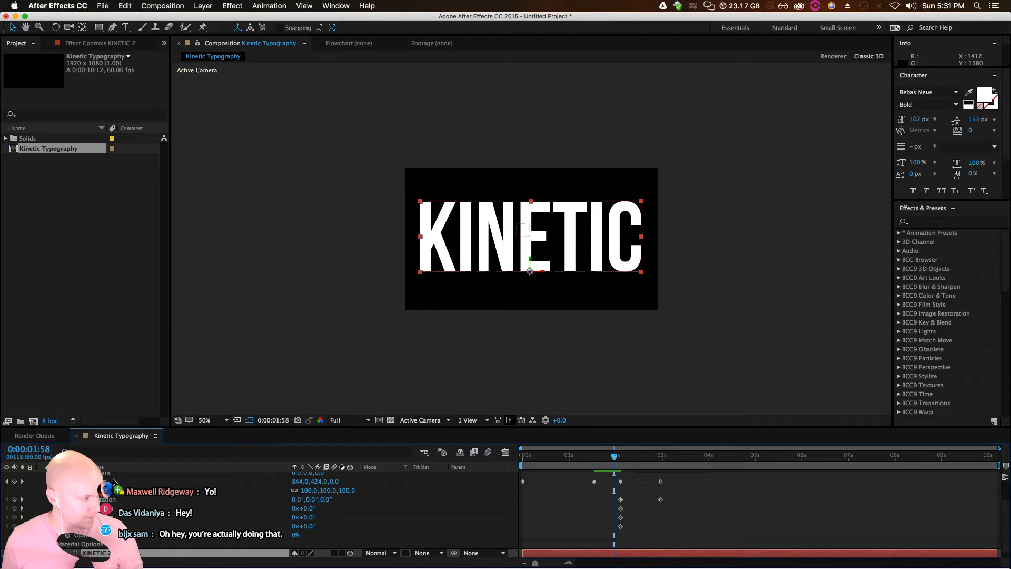
{"action": "scroll", "coordinate": [116, 490], "scroll_direction": "up", "scroll_amount": 4}
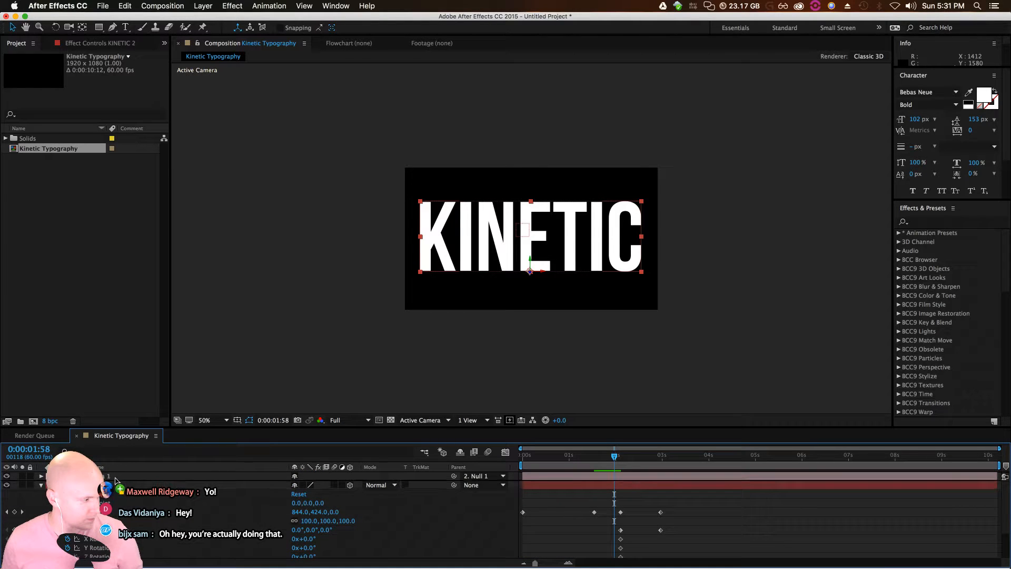
{"action": "scroll", "coordinate": [117, 490], "scroll_direction": "up", "scroll_amount": 1}
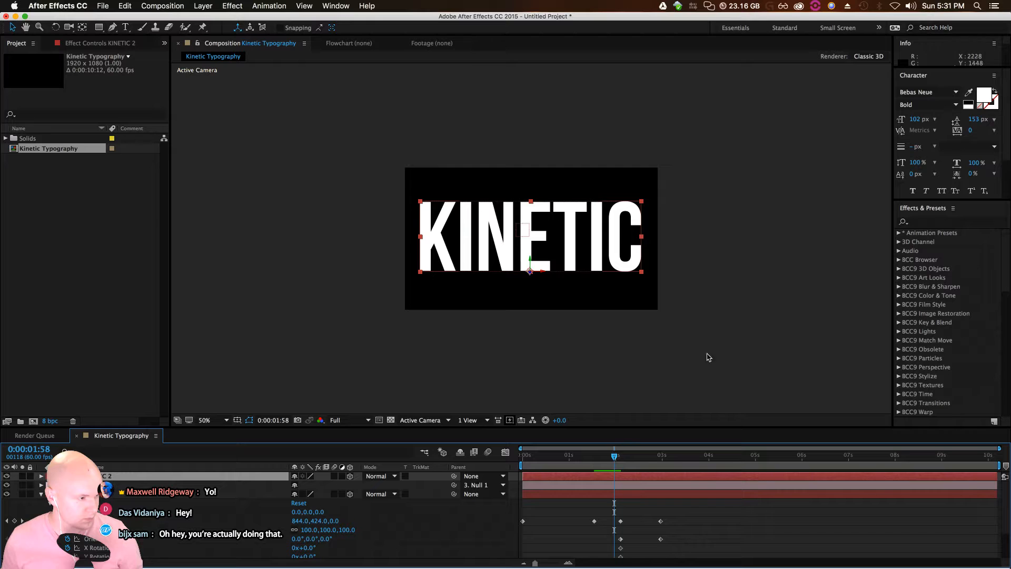
{"action": "left_click", "coordinate": [616, 456]}
{"action": "mouse_move", "coordinate": [618, 457]}
{"action": "left_mouse_down"}
{"action": "mouse_move", "coordinate": [649, 458]}
{"action": "mouse_move", "coordinate": [618, 468]}
{"action": "left_mouse_up"}
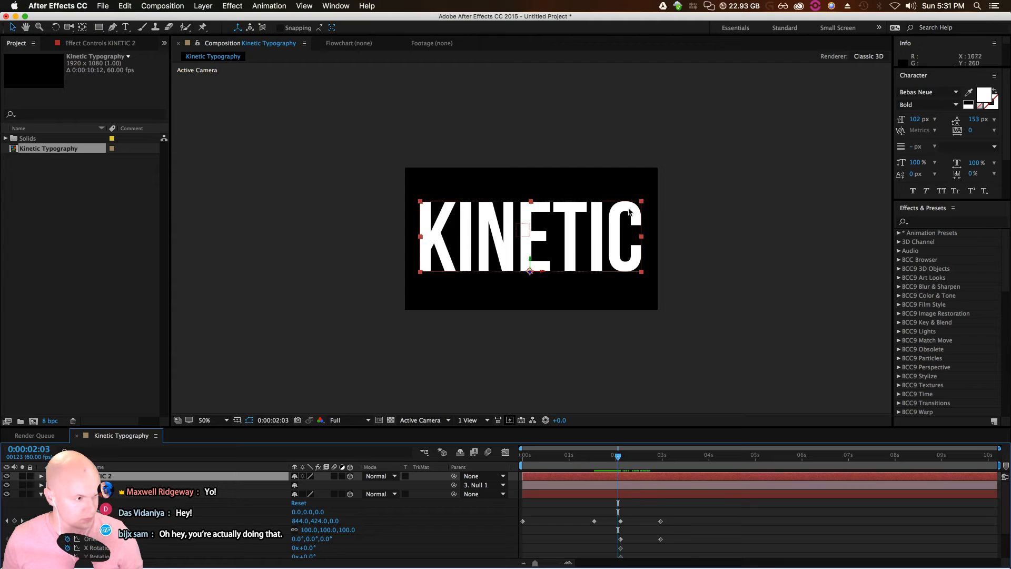
Shrink KINETIC 2 and set its Z Orientation to 90°
{"action": "left_click_drag", "start_coordinate": [641, 202], "coordinate": [564, 232]}
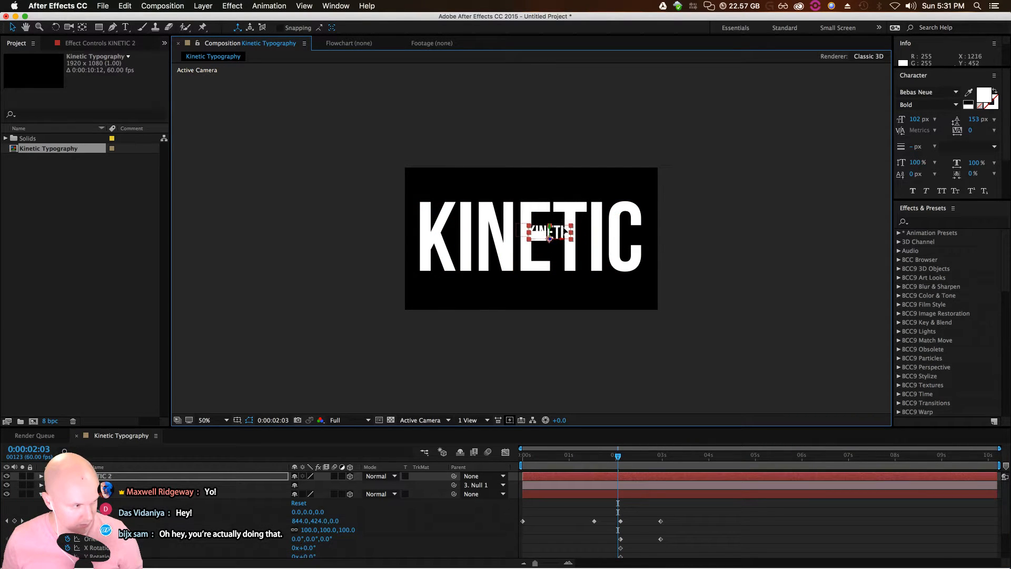
{"action": "key", "text": "r"}
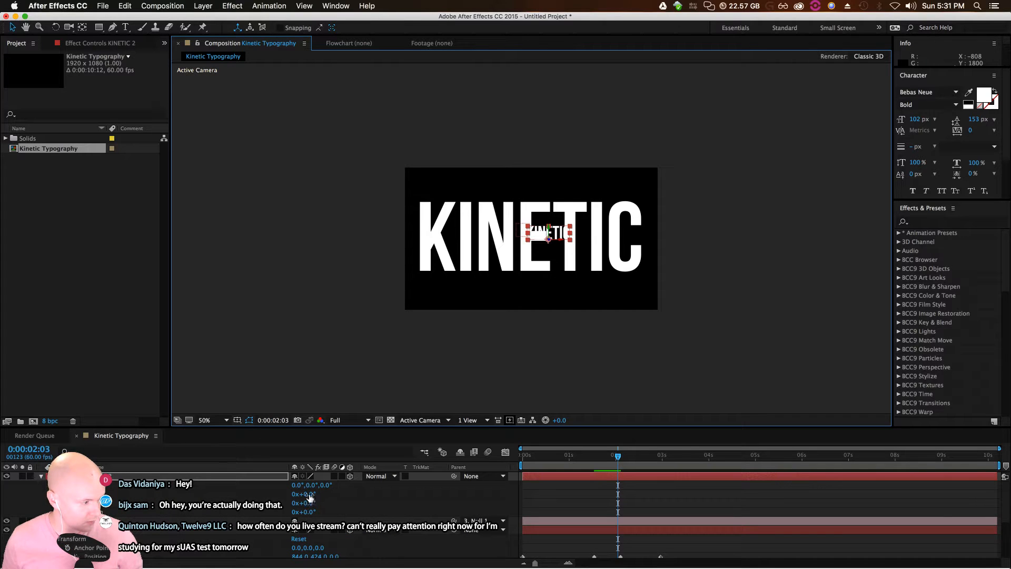
{"action": "left_click", "coordinate": [325, 485]}
{"action": "type", "text": "90"}
{"action": "key", "text": "Return"}
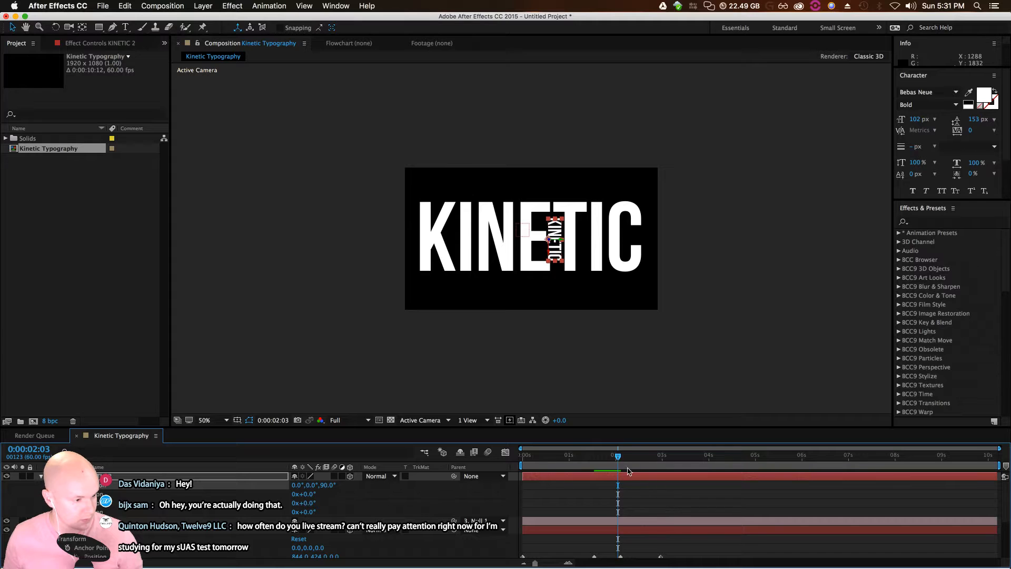
{"action": "left_click_drag", "start_coordinate": [618, 456], "coordinate": [662, 463]}
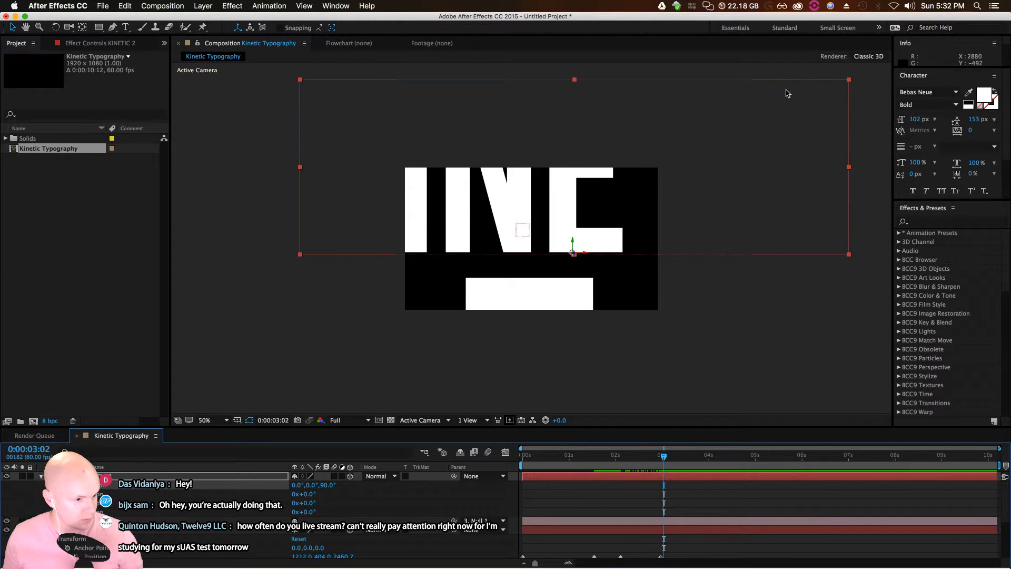
Shrink the copy, retype it as 'typography', and move it just above the white bar
{"action": "left_click_drag", "start_coordinate": [849, 79], "coordinate": [627, 160]}
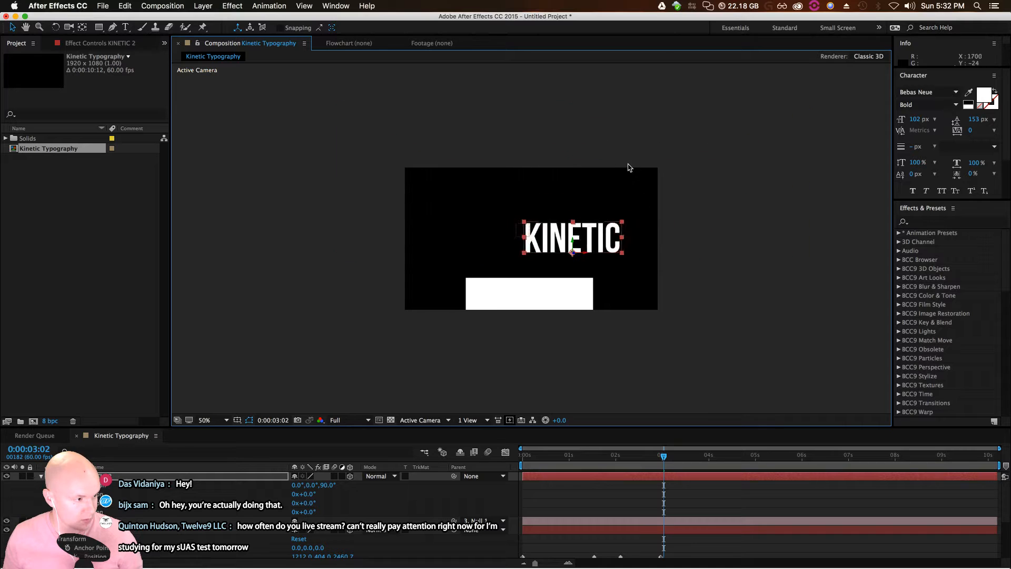
{"action": "double_click", "coordinate": [612, 229]}
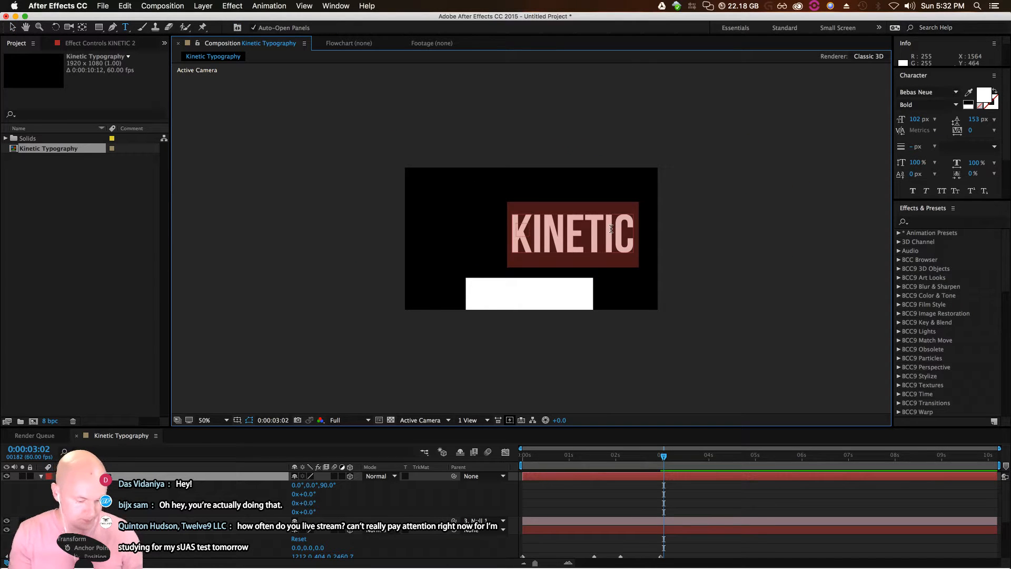
{"action": "type", "text": "typography"}
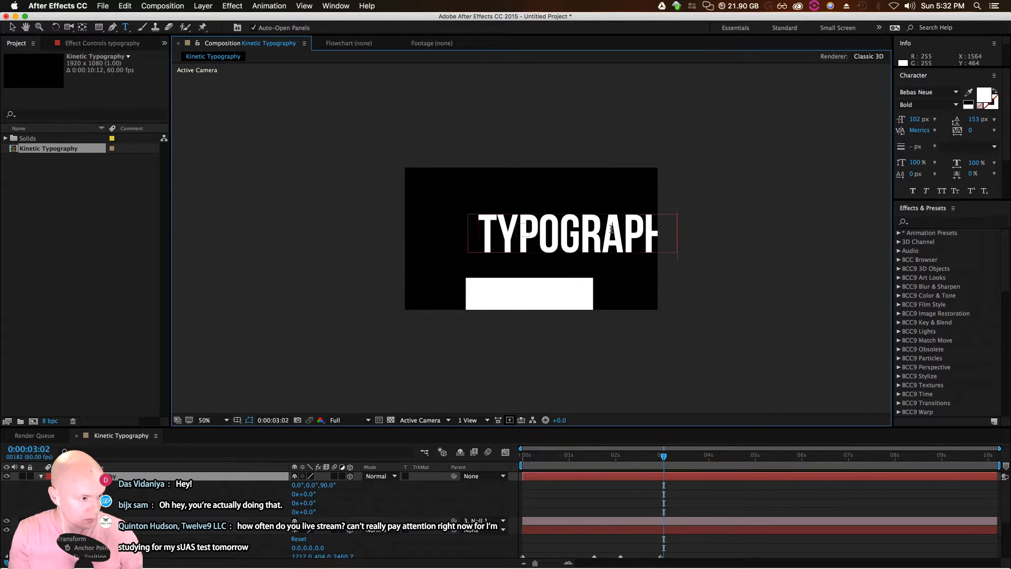
{"action": "left_click", "coordinate": [13, 28]}
{"action": "left_click_drag", "start_coordinate": [558, 237], "coordinate": [532, 252]}
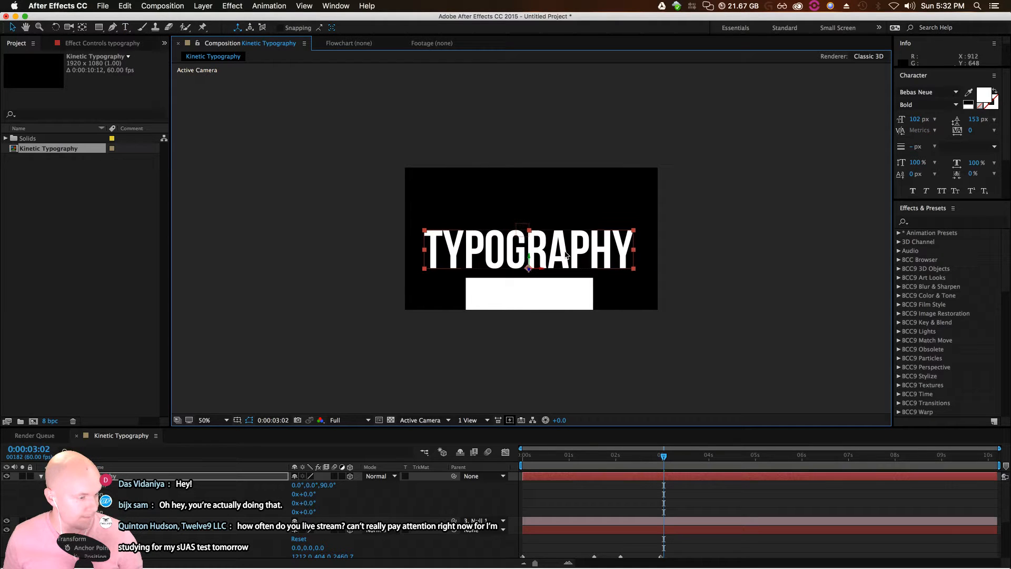
{"action": "left_click_drag", "start_coordinate": [614, 240], "coordinate": [652, 248]}
{"action": "left_click", "coordinate": [336, 6]}
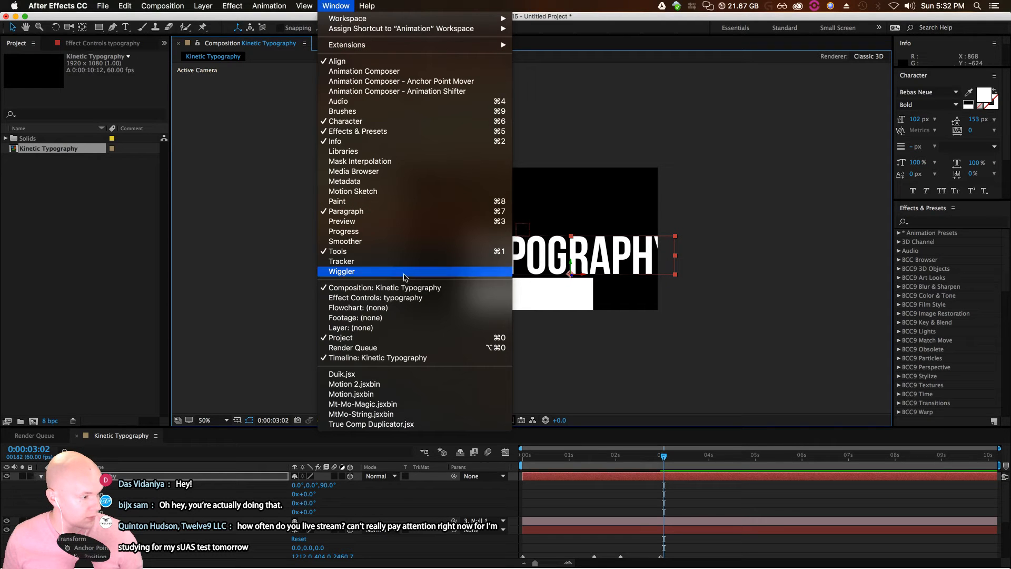
{"action": "left_click", "coordinate": [363, 394]}
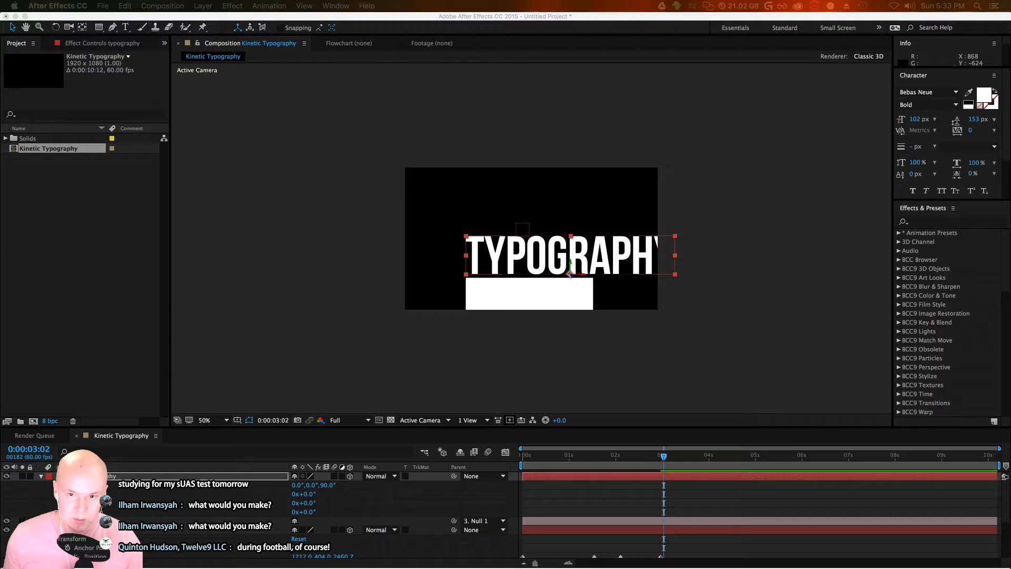
{"action": "left_click_drag", "start_coordinate": [1010, 211], "coordinate": [640, 20]}
{"action": "scroll", "coordinate": [541, 218], "scroll_direction": "down", "scroll_amount": 5}
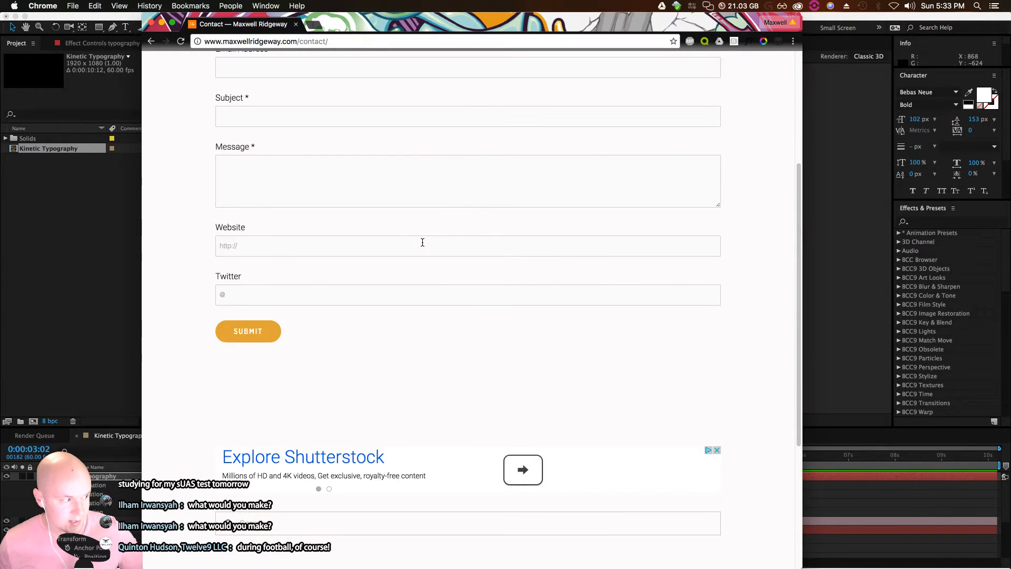
{"action": "scroll", "coordinate": [423, 242], "scroll_direction": "up", "scroll_amount": 5}
{"action": "left_click", "coordinate": [266, 351]}
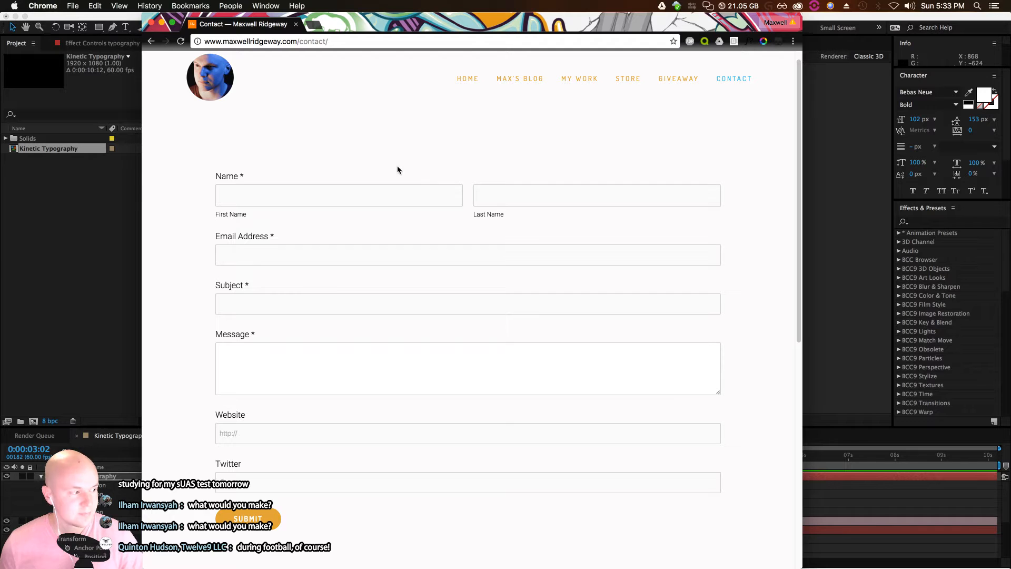
{"action": "left_click_drag", "start_coordinate": [356, 18], "coordinate": [1010, 106]}
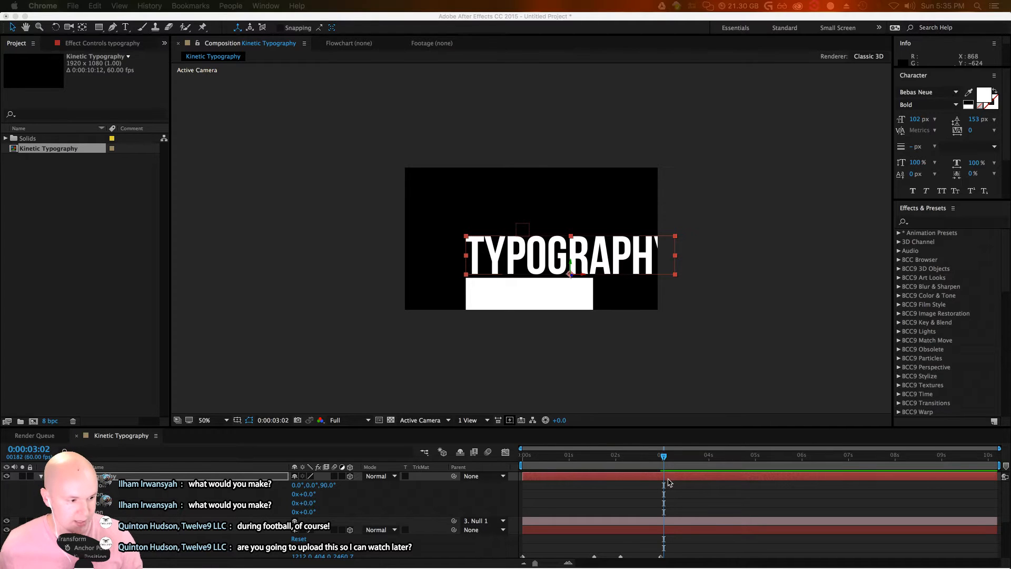
Resize TYPOGRAPHY and place it on top of the white bar
{"action": "left_click", "coordinate": [663, 458]}
{"action": "mouse_move", "coordinate": [663, 458]}
{"action": "left_mouse_down"}
{"action": "mouse_move", "coordinate": [524, 469]}
{"action": "mouse_move", "coordinate": [677, 464]}
{"action": "left_mouse_up"}
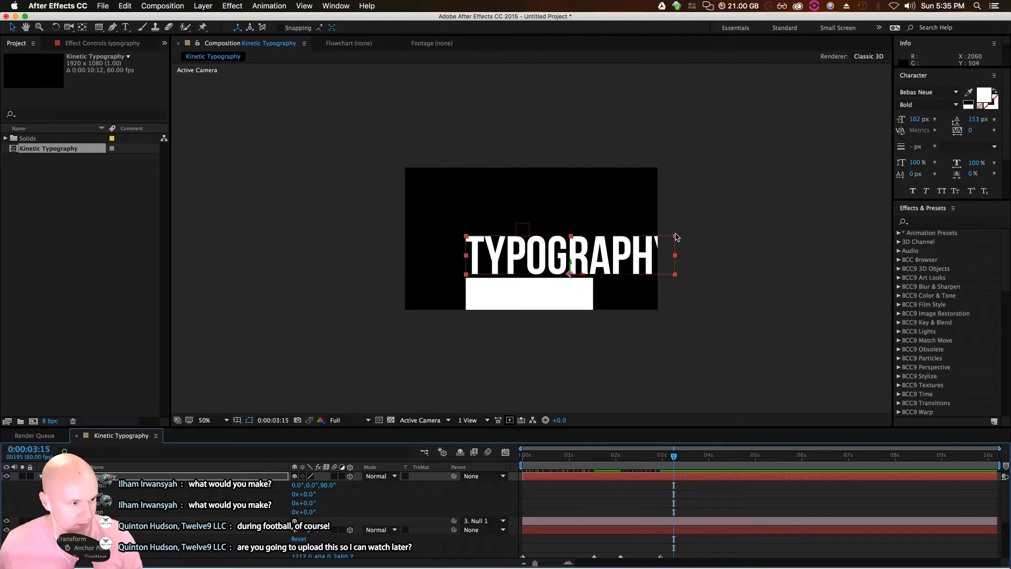
{"action": "left_click_drag", "start_coordinate": [675, 235], "coordinate": [570, 260]}
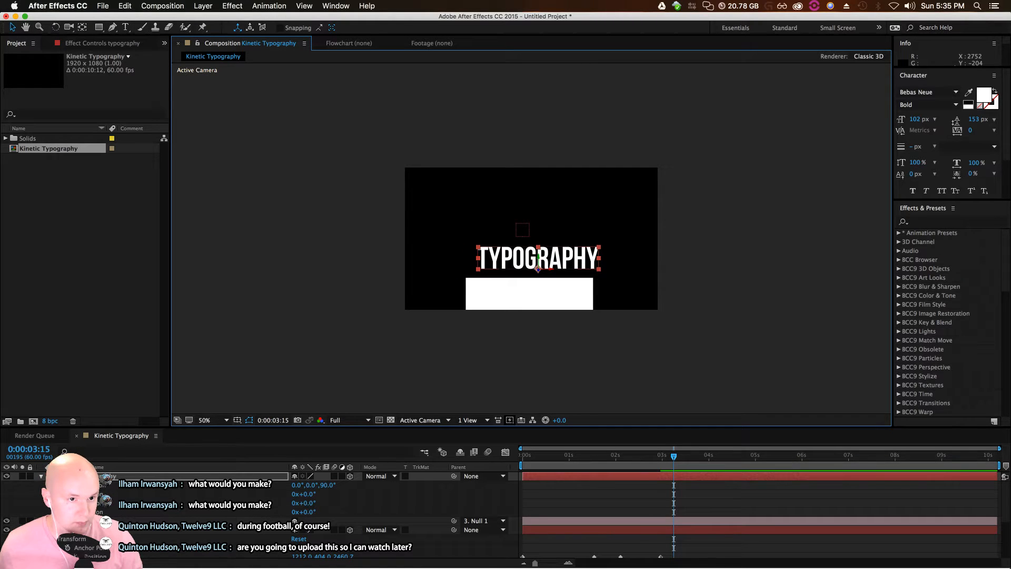
{"action": "left_click_drag", "start_coordinate": [573, 261], "coordinate": [596, 252]}
{"action": "key", "text": "super+z"}
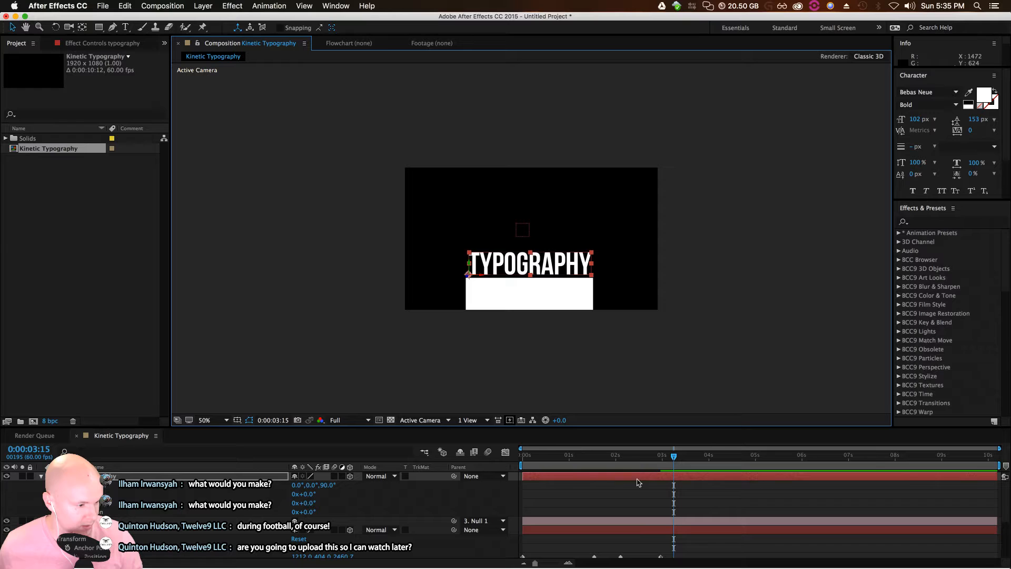
Move Null 1 closer so TYPOGRAPHY appears larger in frame
{"action": "left_click", "coordinate": [253, 530]}
{"action": "left_click_drag", "start_coordinate": [674, 456], "coordinate": [661, 456]}
{"action": "mouse_move", "coordinate": [516, 224]}
{"action": "left_mouse_down"}
{"action": "mouse_move", "coordinate": [531, 229]}
{"action": "mouse_move", "coordinate": [517, 213]}
{"action": "left_mouse_up"}
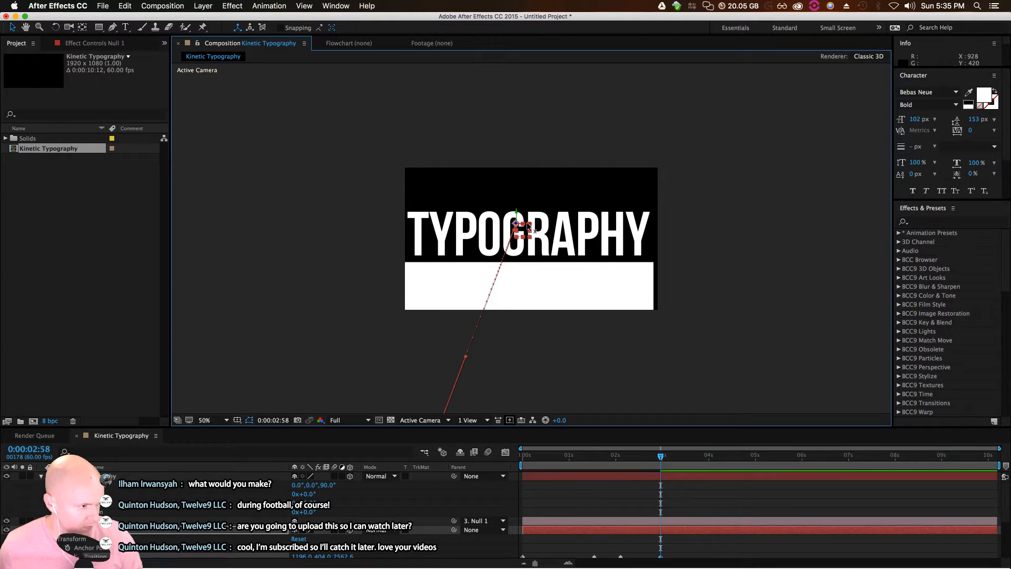
Nudge Null 1's Position to about 1196, 403, 2562.6, then select the TYPOGRAPHY layer
{"action": "left_click_drag", "start_coordinate": [528, 223], "coordinate": [527, 224]}
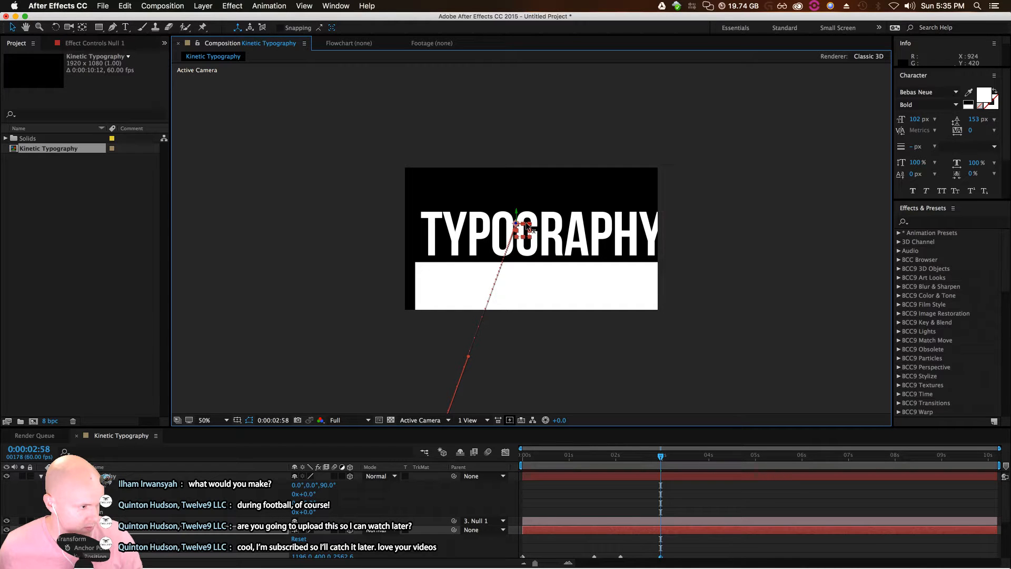
{"action": "scroll", "coordinate": [668, 500], "scroll_direction": "down", "scroll_amount": 5}
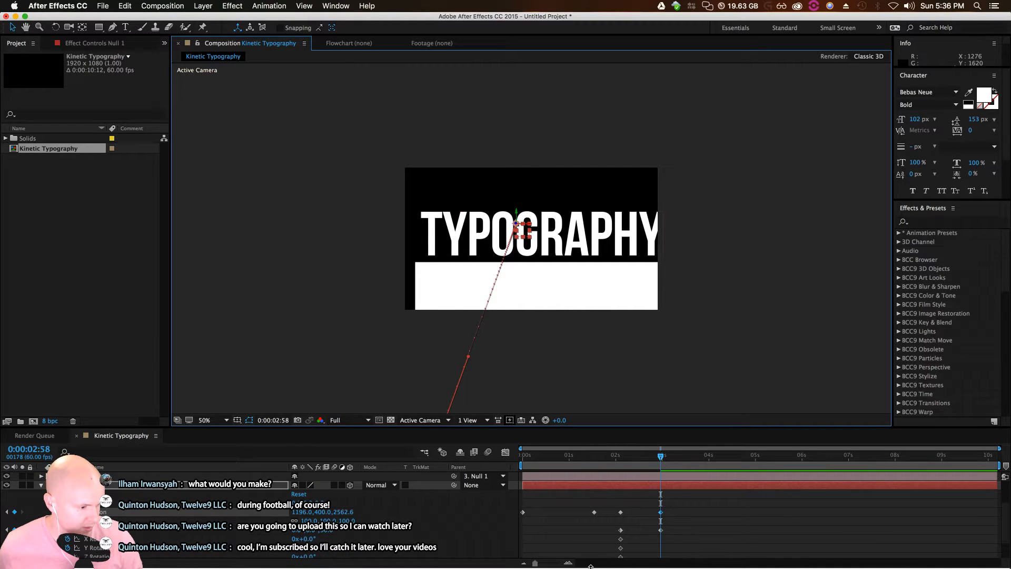
{"action": "left_click_drag", "start_coordinate": [321, 512], "coordinate": [321, 512]}
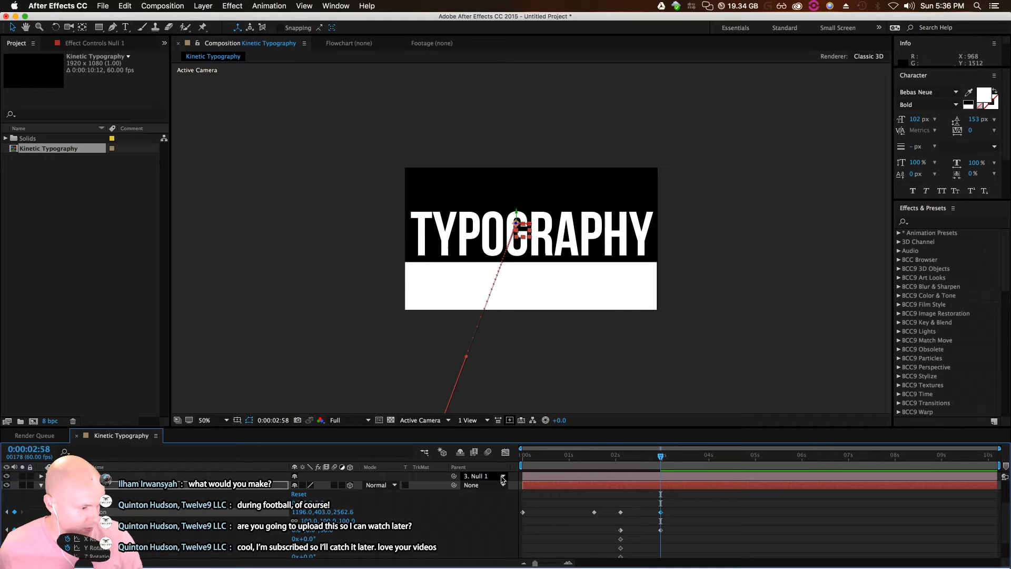
{"action": "left_click_drag", "start_coordinate": [343, 512], "coordinate": [343, 512]}
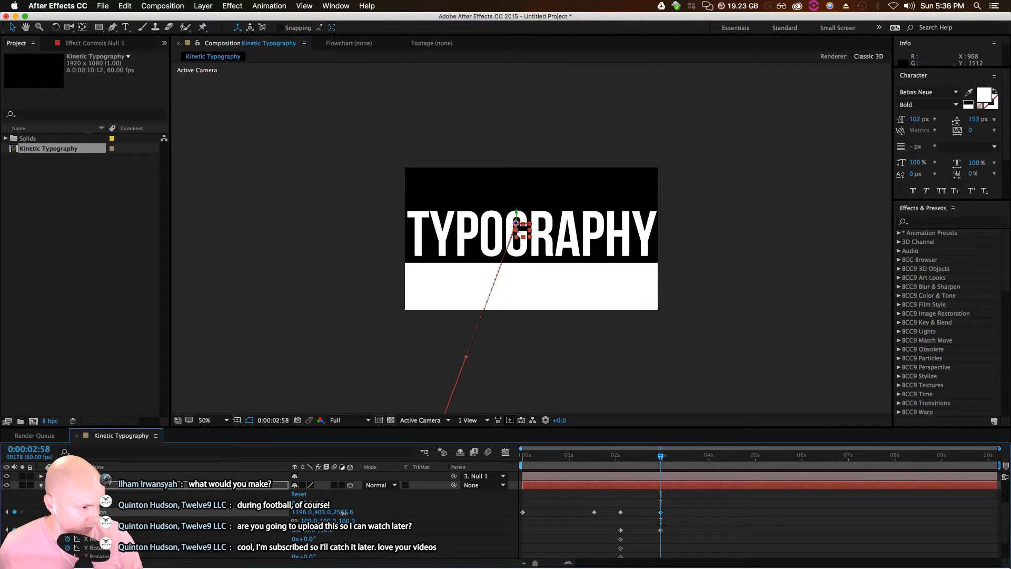
{"action": "scroll", "coordinate": [678, 485], "scroll_direction": "up", "scroll_amount": 4}
{"action": "left_click", "coordinate": [672, 478]}
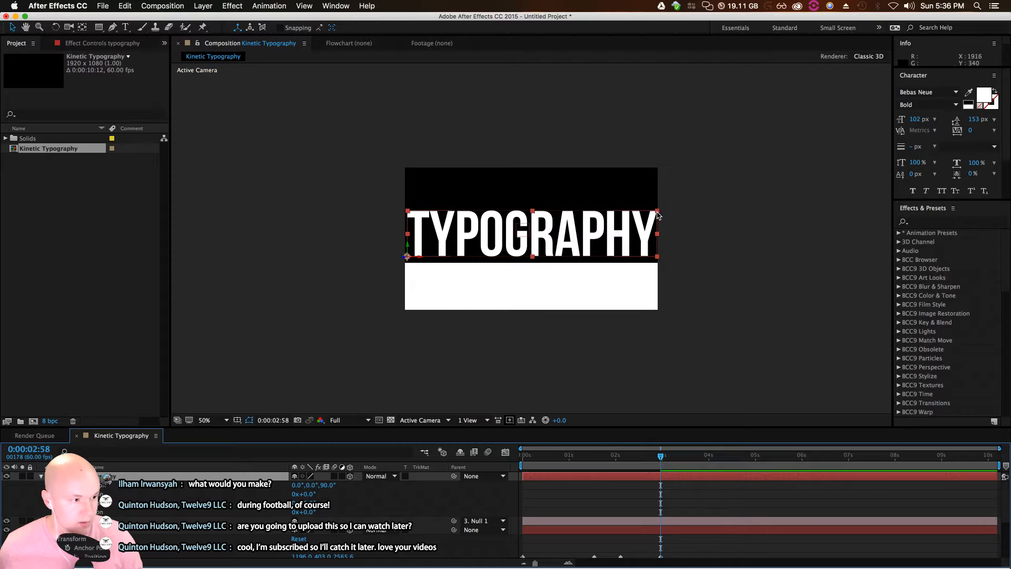
Shrink the TYPOGRAPHY layer slightly from its corner handle so the whole word fits the frame width
{"action": "mouse_move", "coordinate": [658, 211]}
{"action": "left_mouse_down"}
{"action": "mouse_move", "coordinate": [619, 233]}
{"action": "mouse_move", "coordinate": [655, 215]}
{"action": "left_mouse_up"}
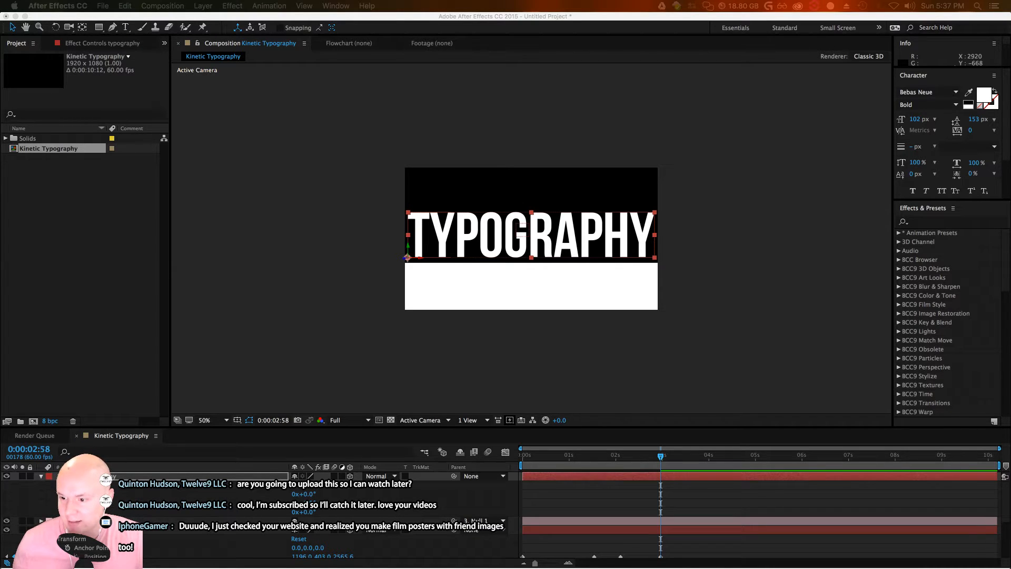
{"action": "left_click_drag", "start_coordinate": [0, 69], "coordinate": [557, 15]}
{"action": "scroll", "coordinate": [561, 278], "scroll_direction": "down", "scroll_amount": 5}
{"action": "scroll", "coordinate": [562, 278], "scroll_direction": "down", "scroll_amount": 5}
{"action": "scroll", "coordinate": [735, 256], "scroll_direction": "up", "scroll_amount": 1}
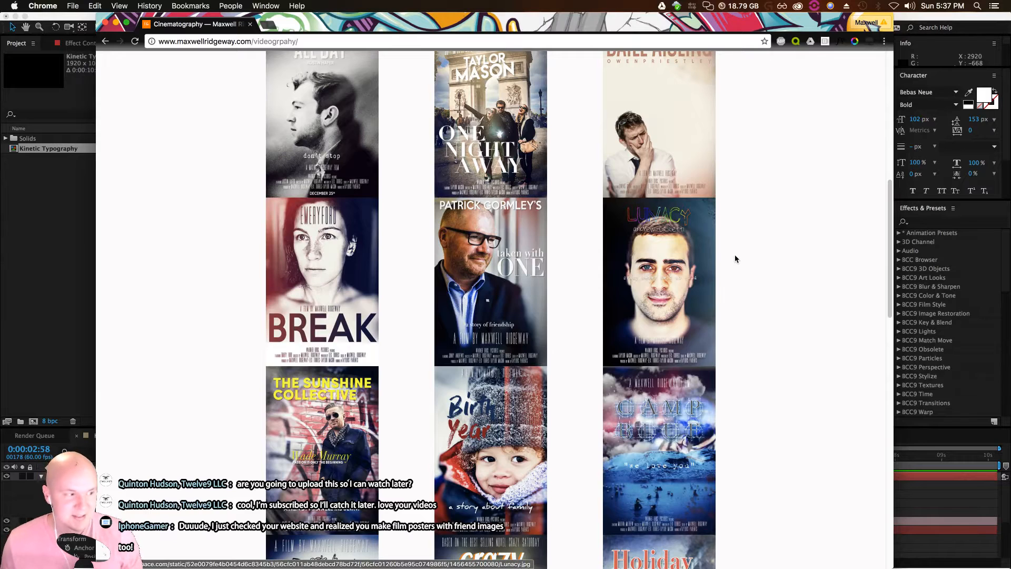
{"action": "scroll", "coordinate": [735, 254], "scroll_direction": "up", "scroll_amount": 2}
{"action": "scroll", "coordinate": [742, 264], "scroll_direction": "down", "scroll_amount": 2}
{"action": "scroll", "coordinate": [750, 267], "scroll_direction": "up", "scroll_amount": 2}
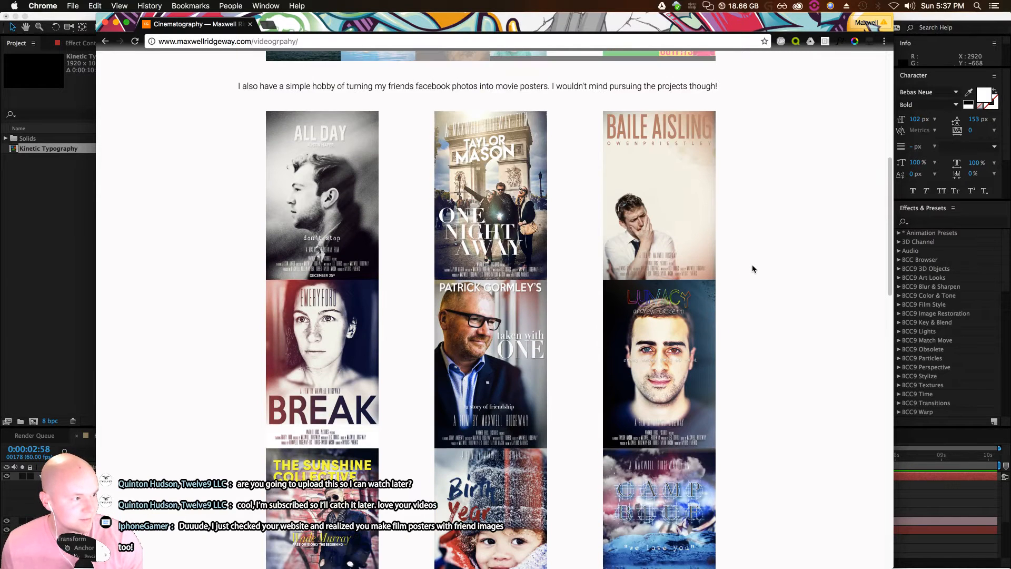
{"action": "left_click", "coordinate": [545, 191]}
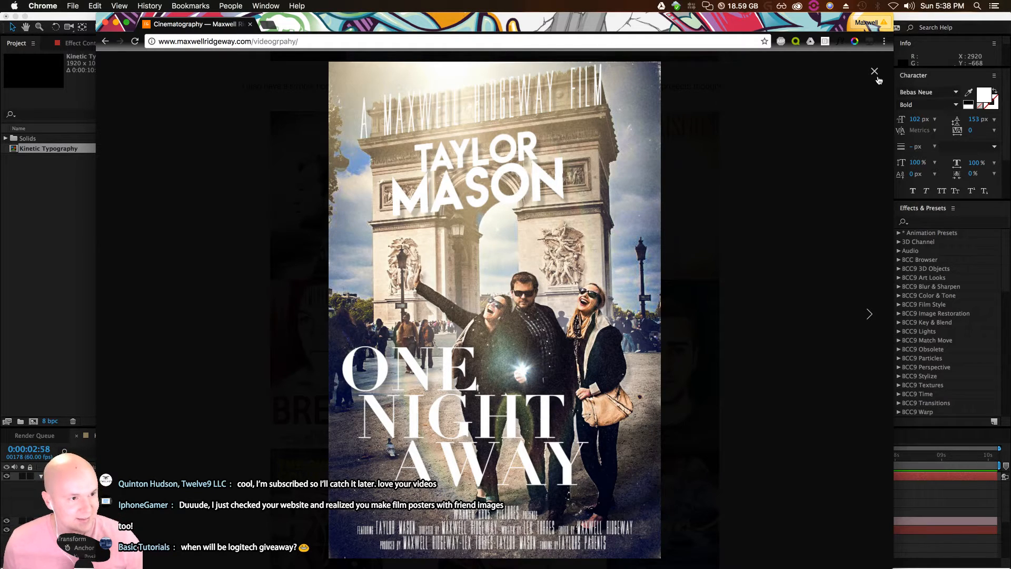
{"action": "left_click", "coordinate": [874, 72]}
{"action": "scroll", "coordinate": [545, 297], "scroll_direction": "down", "scroll_amount": 10}
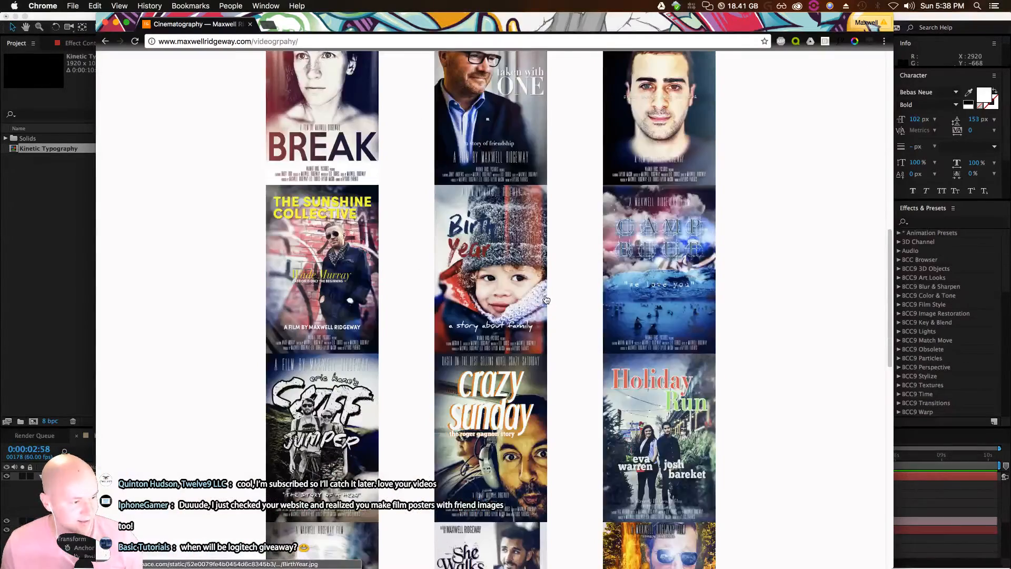
{"action": "scroll", "coordinate": [546, 299], "scroll_direction": "down", "scroll_amount": 4}
{"action": "scroll", "coordinate": [545, 300], "scroll_direction": "up", "scroll_amount": 4}
{"action": "scroll", "coordinate": [569, 316], "scroll_direction": "down", "scroll_amount": 4}
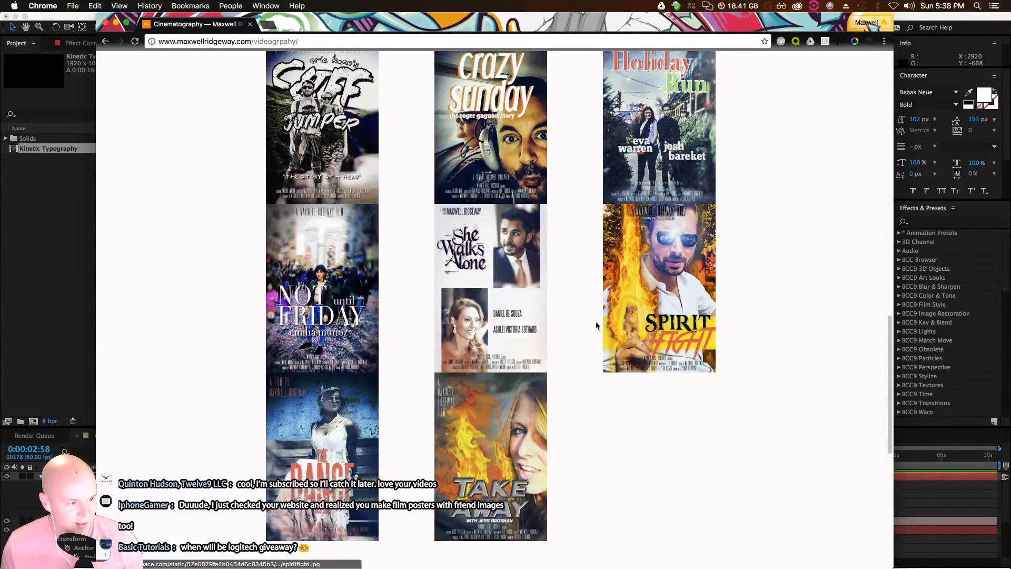
{"action": "left_click", "coordinate": [672, 274]}
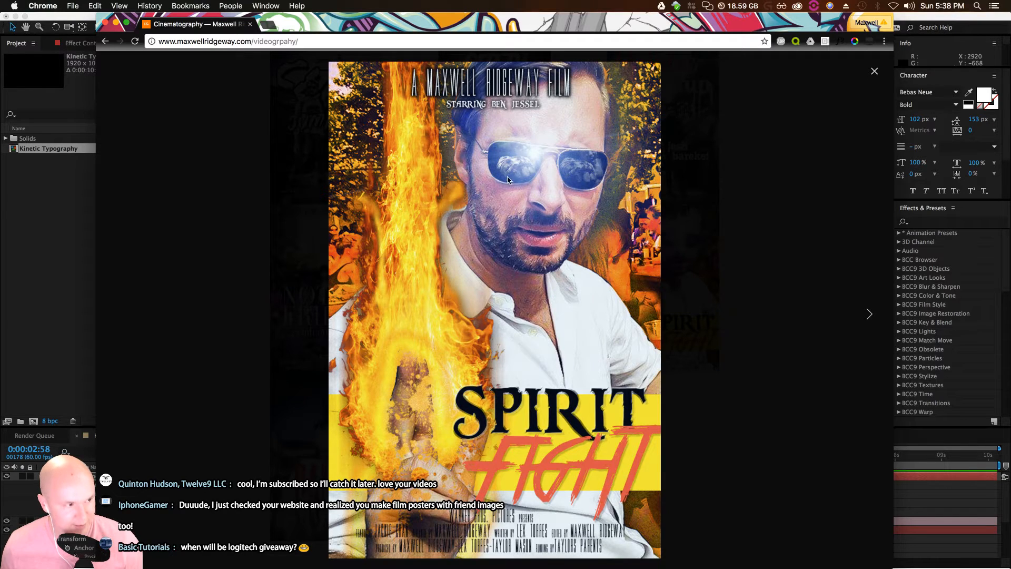
{"action": "left_click", "coordinate": [870, 73]}
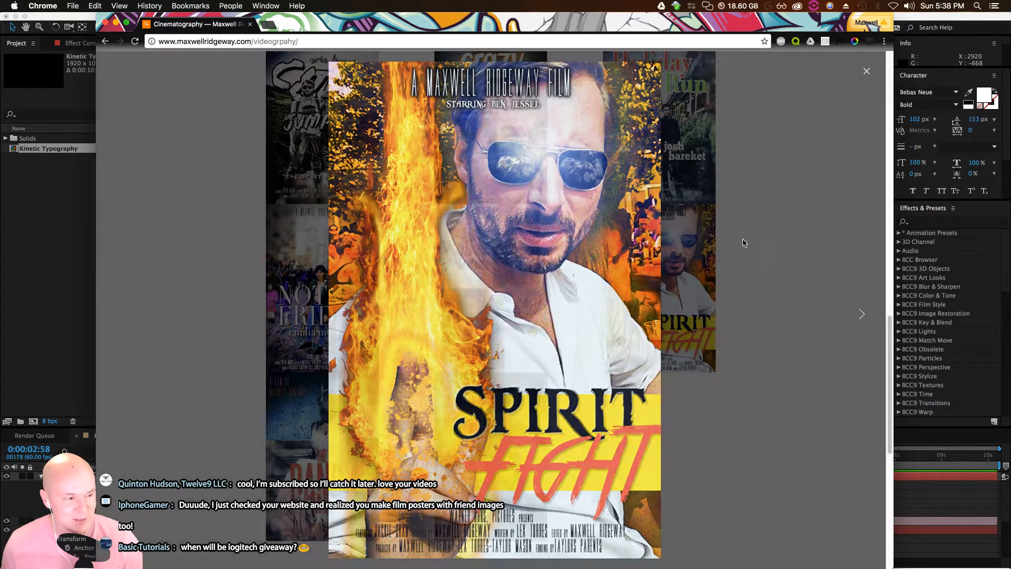
{"action": "scroll", "coordinate": [716, 246], "scroll_direction": "up", "scroll_amount": 10}
{"action": "scroll", "coordinate": [715, 249], "scroll_direction": "down", "scroll_amount": 2}
{"action": "scroll", "coordinate": [711, 249], "scroll_direction": "up", "scroll_amount": 5}
{"action": "scroll", "coordinate": [708, 248], "scroll_direction": "down", "scroll_amount": 4}
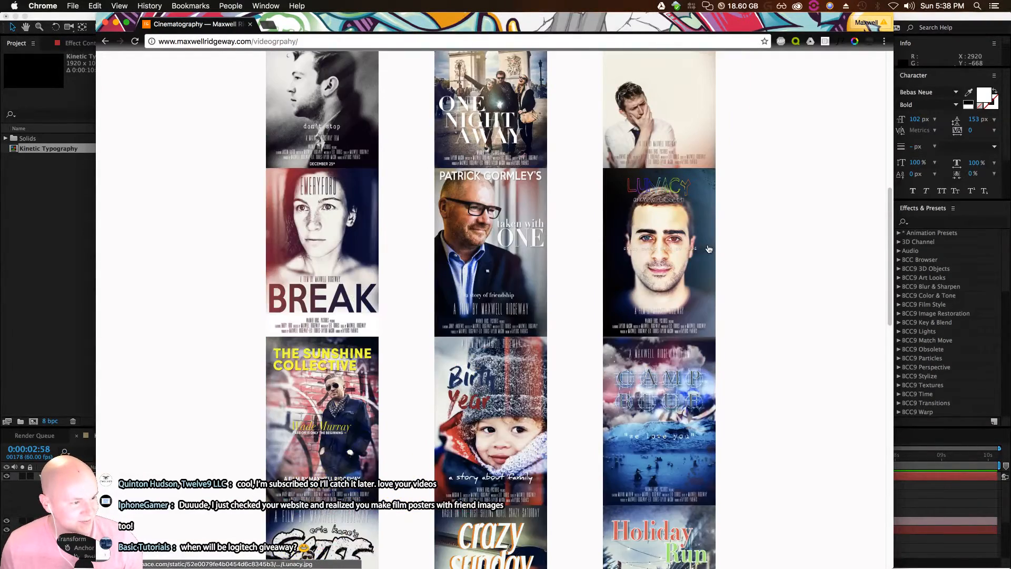
{"action": "scroll", "coordinate": [708, 249], "scroll_direction": "down", "scroll_amount": 4}
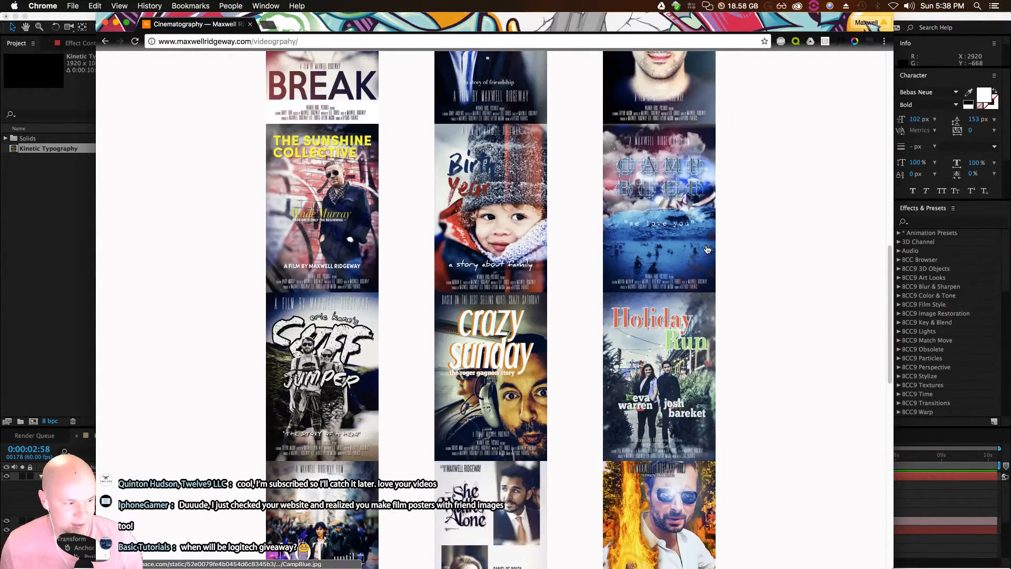
{"action": "scroll", "coordinate": [708, 250], "scroll_direction": "up", "scroll_amount": 10}
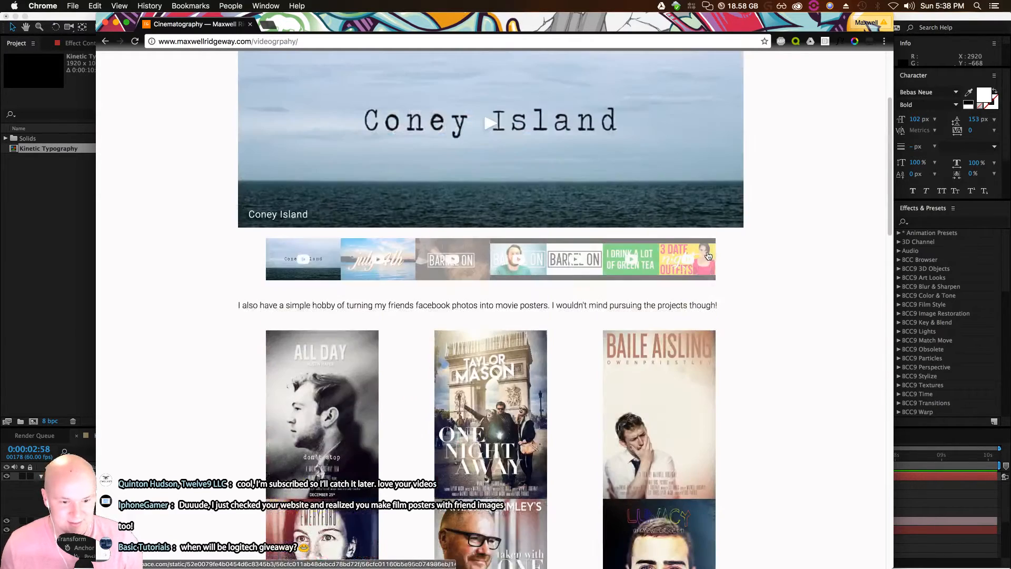
{"action": "scroll", "coordinate": [706, 83], "scroll_direction": "up", "scroll_amount": 3}
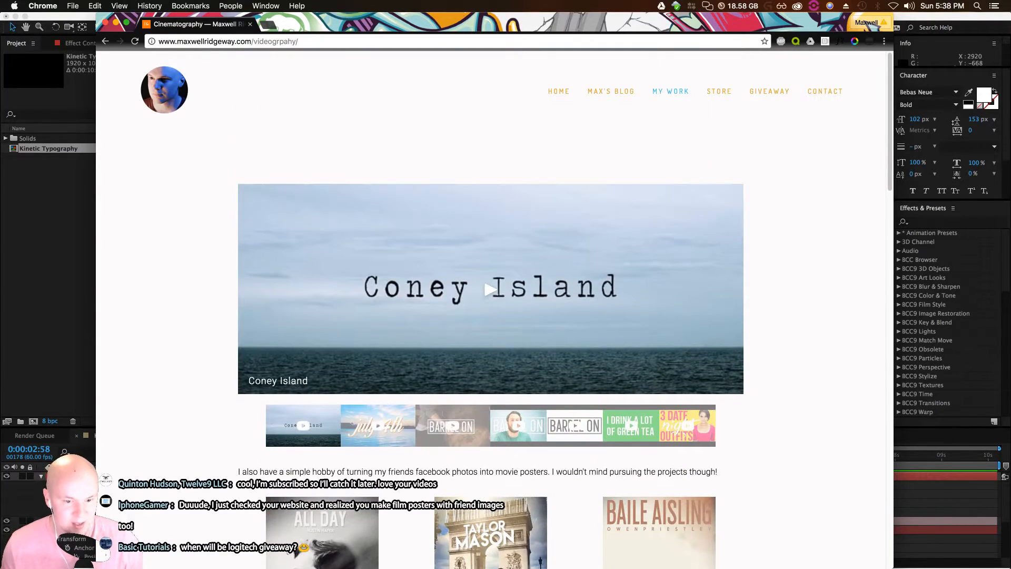
{"action": "double_click", "coordinate": [320, 19]}
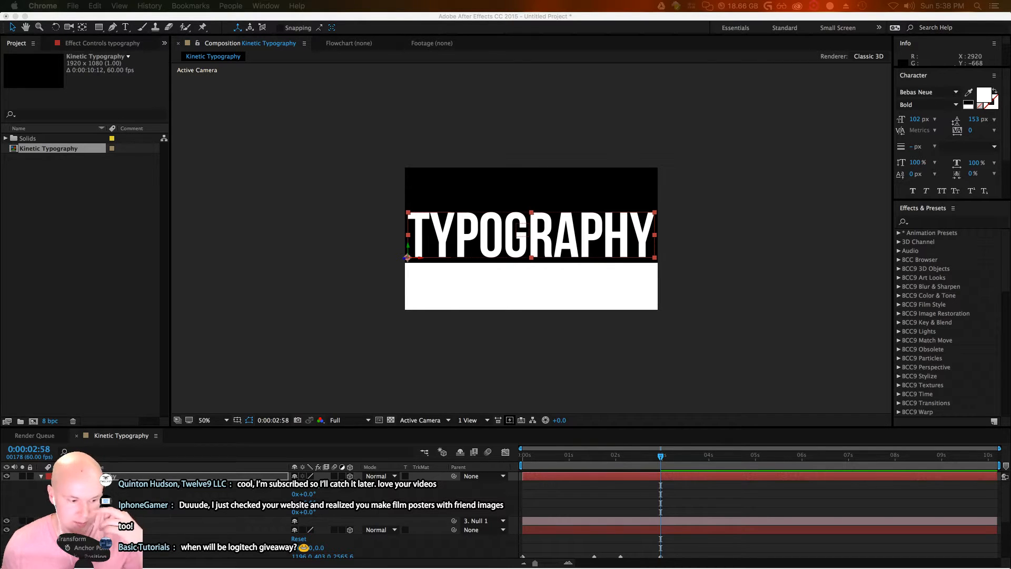
Select all of Null 1's keyframes and apply Easy Ease to them
{"action": "left_click", "coordinate": [659, 456]}
{"action": "mouse_move", "coordinate": [660, 456]}
{"action": "left_mouse_down"}
{"action": "mouse_move", "coordinate": [567, 456]}
{"action": "mouse_move", "coordinate": [672, 449]}
{"action": "left_mouse_up"}
{"action": "left_click", "coordinate": [734, 346]}
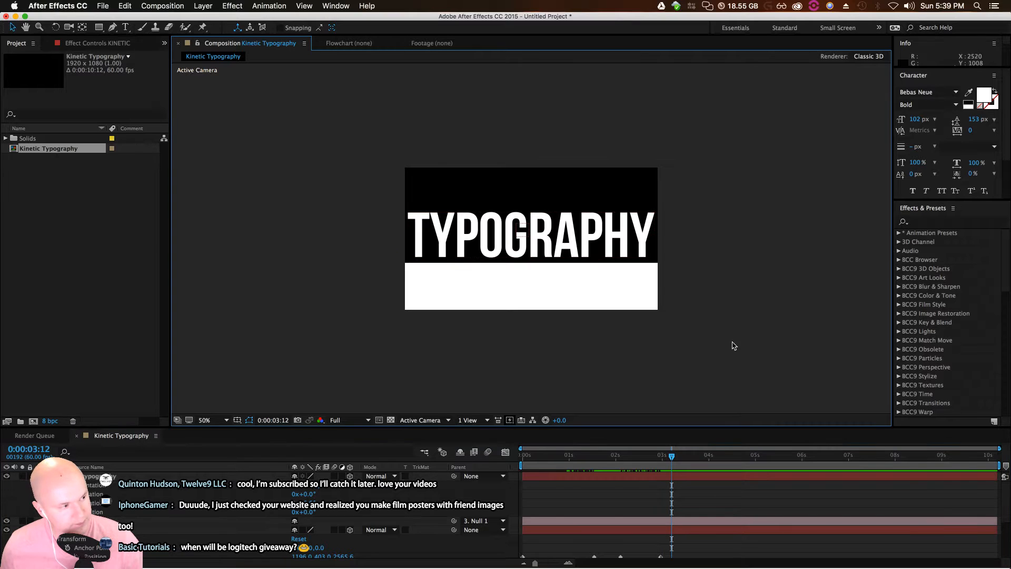
{"action": "scroll", "coordinate": [715, 510], "scroll_direction": "down", "scroll_amount": 5}
{"action": "left_click_drag", "start_coordinate": [709, 508], "coordinate": [520, 540]}
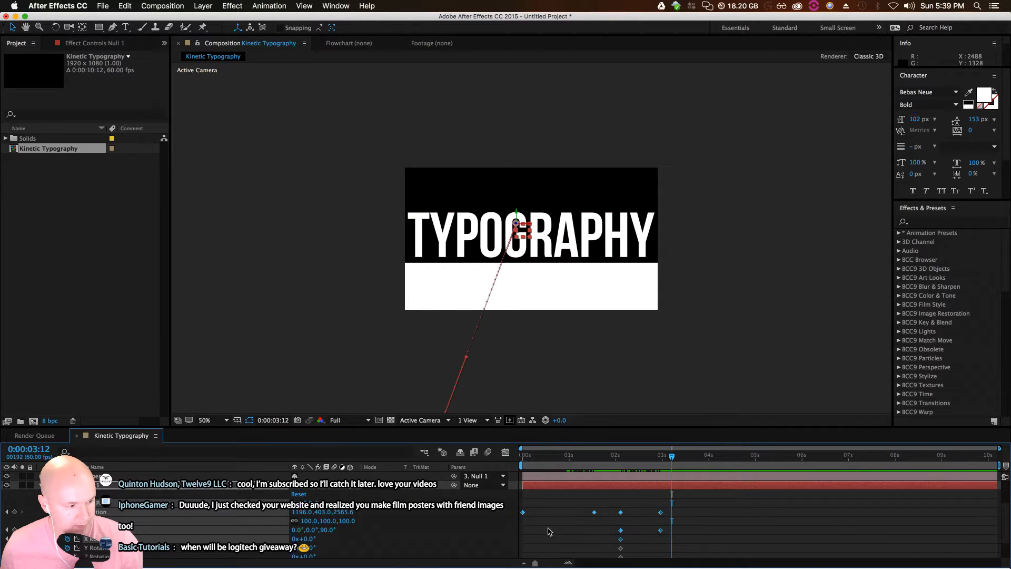
{"action": "key", "text": "F9"}
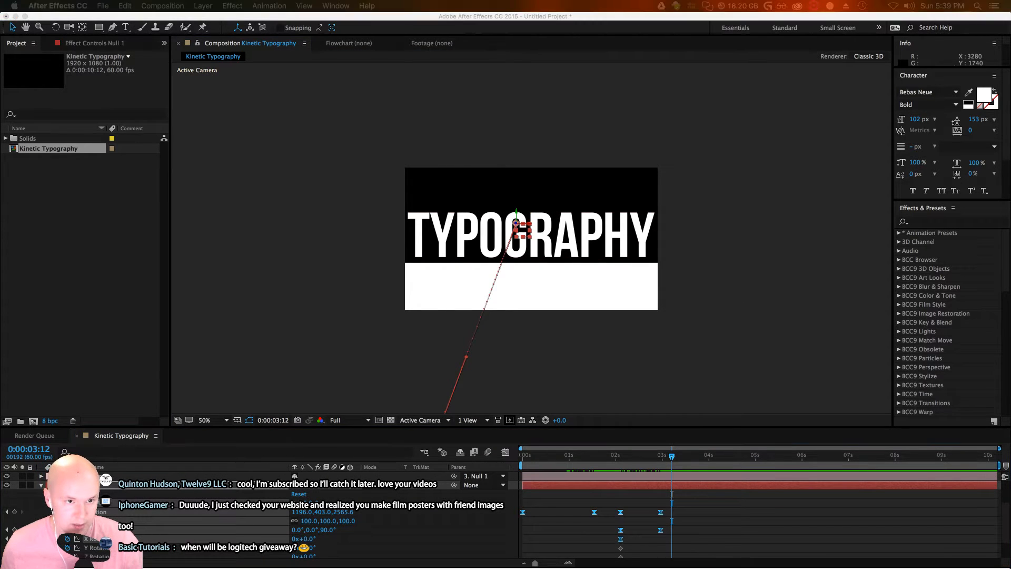
End the work area near 3:12, preview, then select the TYPOGRAPHY layer at 2:58
{"action": "left_click_drag", "start_coordinate": [1000, 466], "coordinate": [678, 510]}
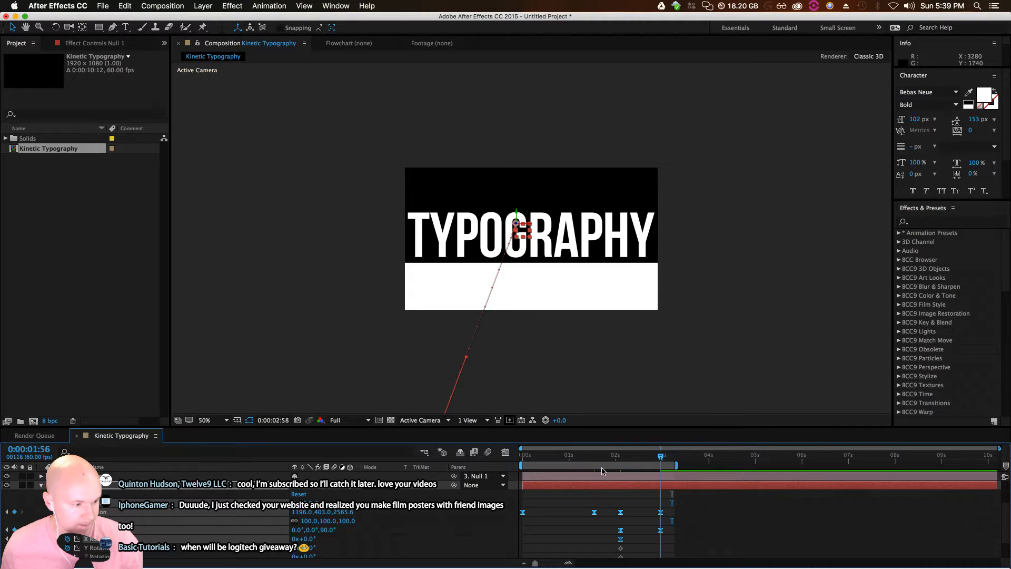
{"action": "key", "text": "space"}
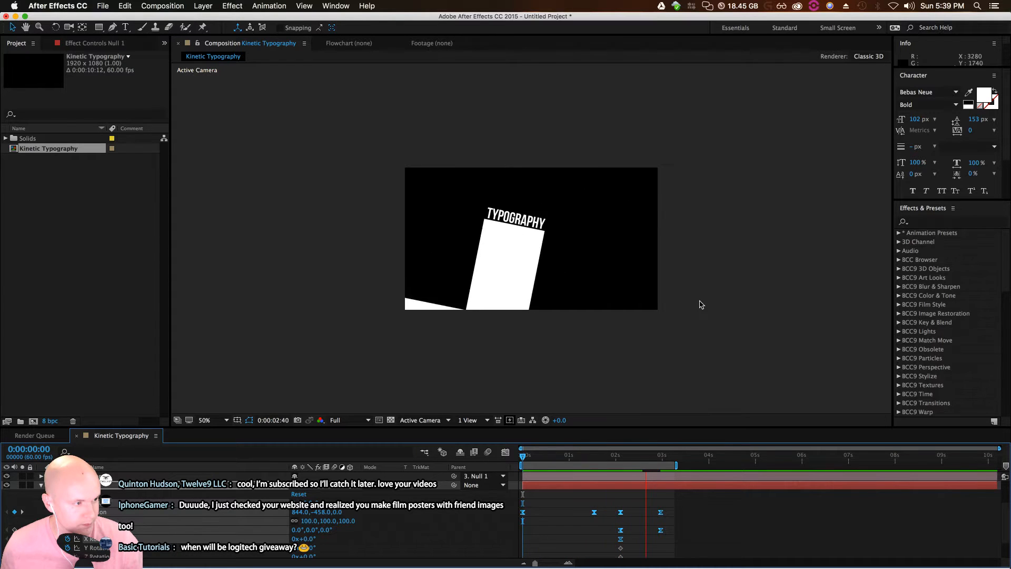
{"action": "key", "text": "space"}
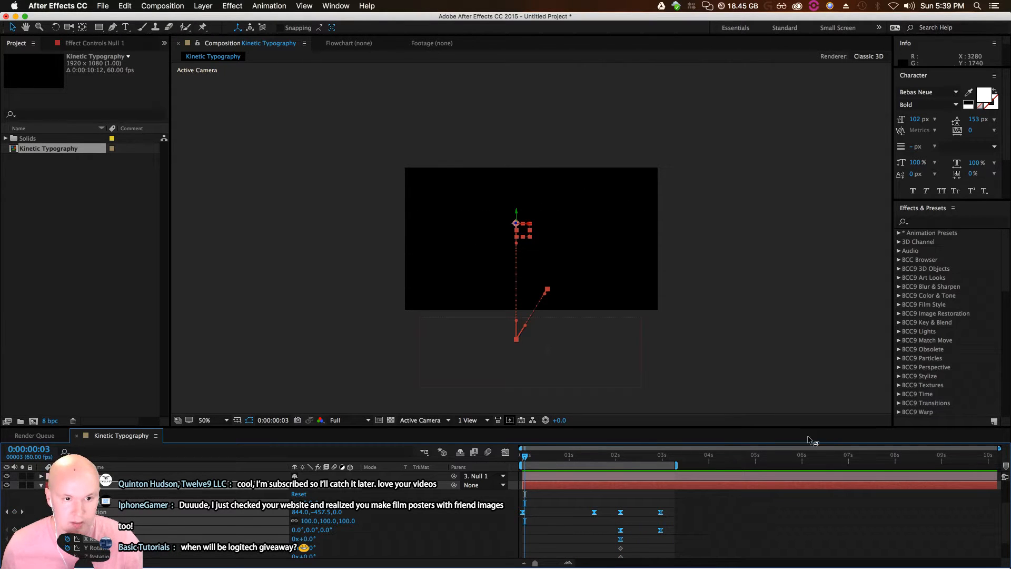
{"action": "left_click_drag", "start_coordinate": [524, 456], "coordinate": [659, 475]}
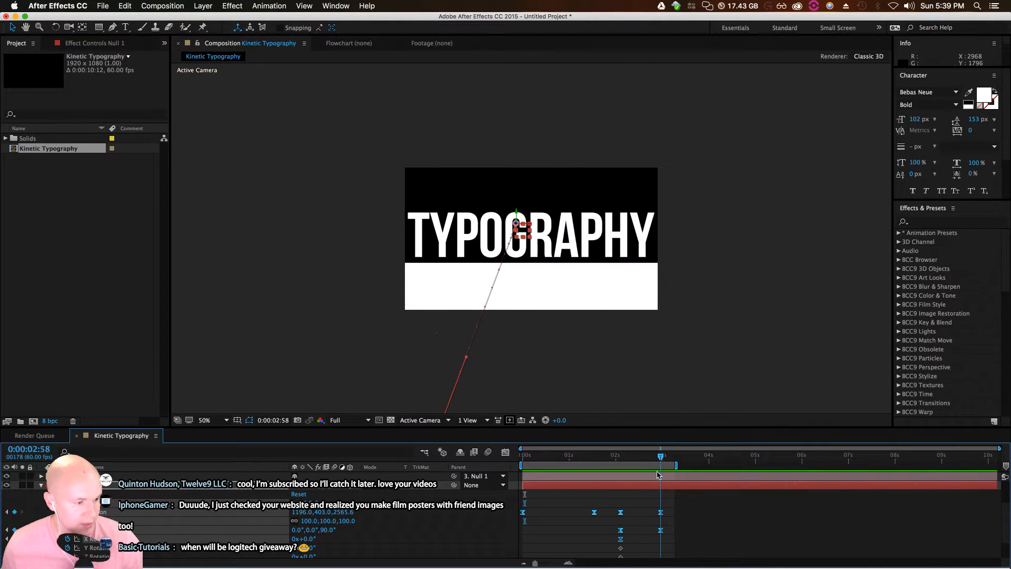
{"action": "scroll", "coordinate": [671, 512], "scroll_direction": "up", "scroll_amount": 5}
{"action": "left_click", "coordinate": [667, 477]}
Keyframe the TYPOGRAPHY layer's revealed property at 2:58 and again at 2:31
{"action": "key", "text": "t"}
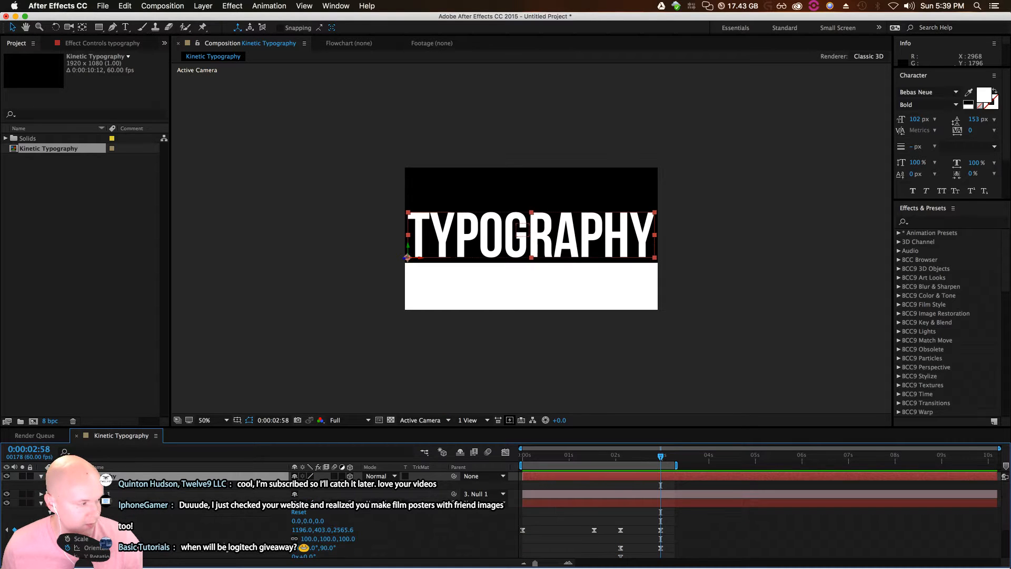
{"action": "left_click", "coordinate": [59, 485]}
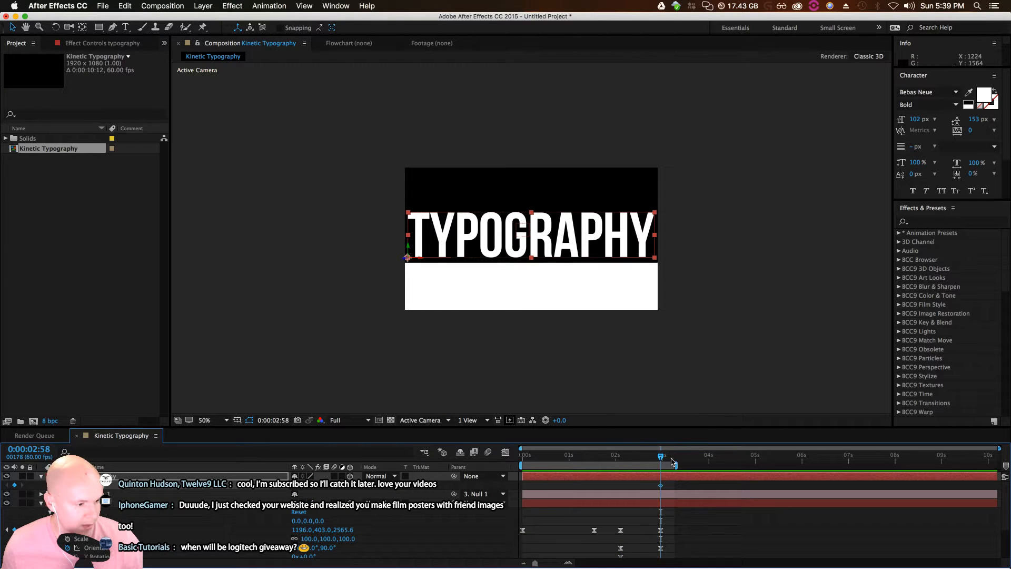
{"action": "left_click_drag", "start_coordinate": [659, 457], "coordinate": [640, 457]}
{"action": "left_click", "coordinate": [14, 485]}
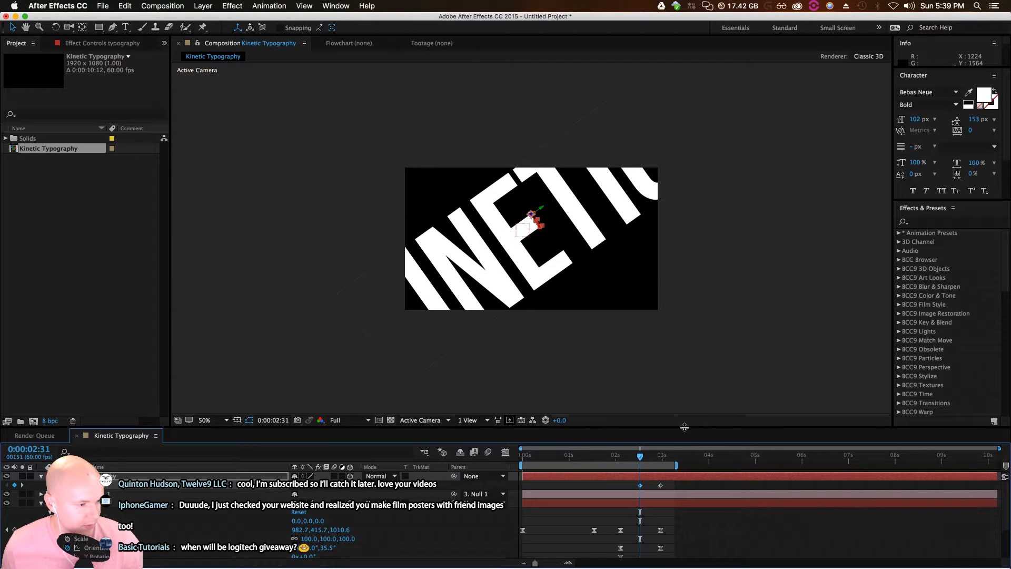
Scrub back through the motion to review it, then select all of Null 1's keyframes
{"action": "left_click", "coordinate": [762, 377]}
{"action": "left_click_drag", "start_coordinate": [640, 456], "coordinate": [580, 477]}
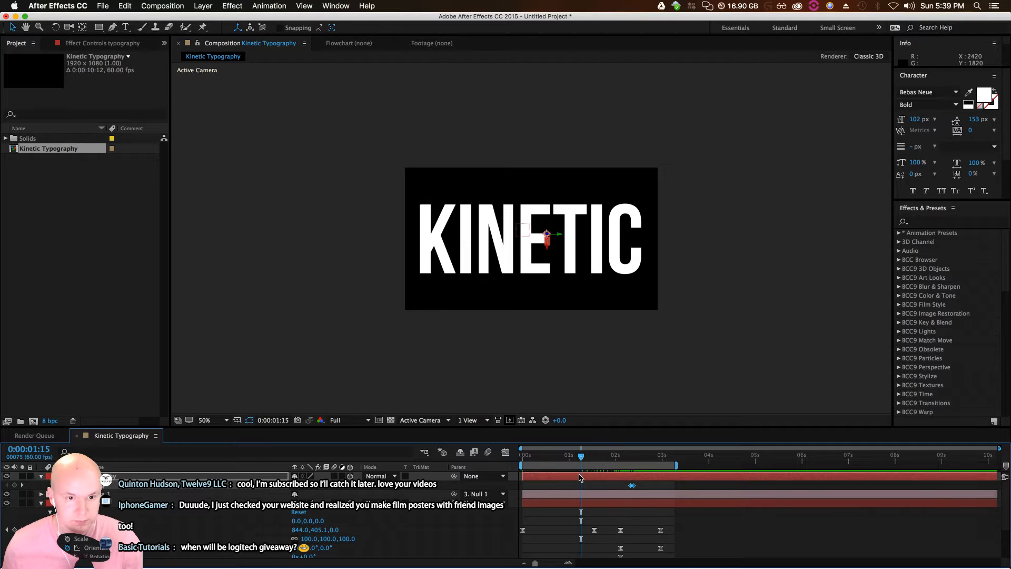
{"action": "left_click_drag", "start_coordinate": [580, 477], "coordinate": [662, 492]}
{"action": "left_click_drag", "start_coordinate": [722, 527], "coordinate": [516, 557]}
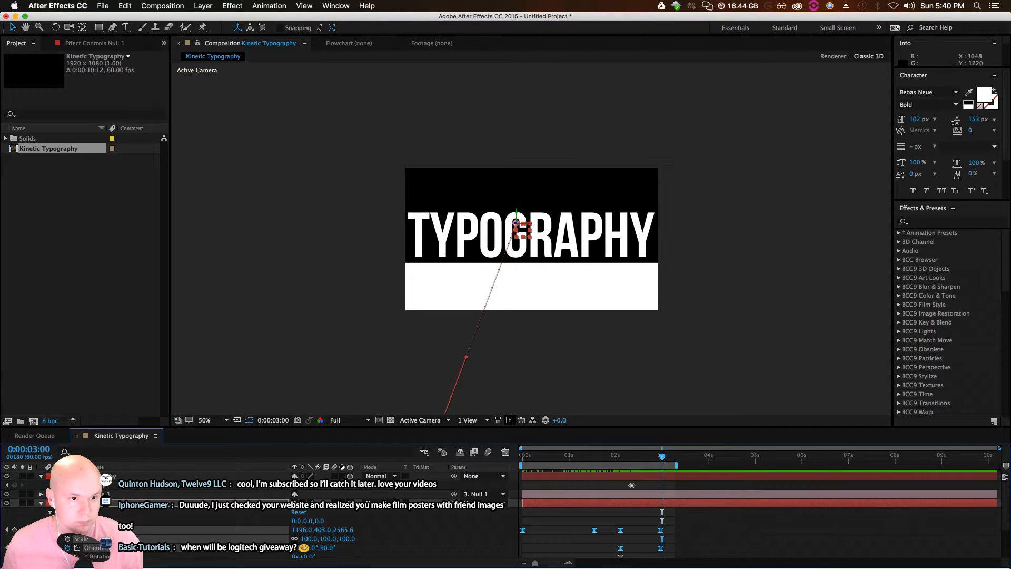
{"action": "left_click", "coordinate": [696, 456]}
{"action": "key", "text": "space"}
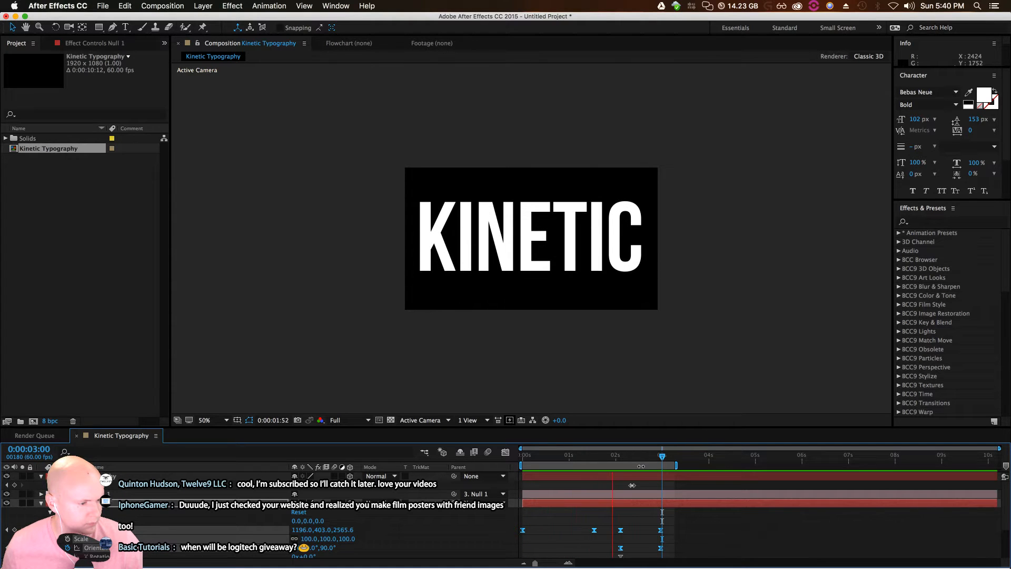
{"action": "key", "text": "Home"}
{"action": "left_click", "coordinate": [720, 528]}
{"action": "left_click_drag", "start_coordinate": [697, 523], "coordinate": [618, 537]}
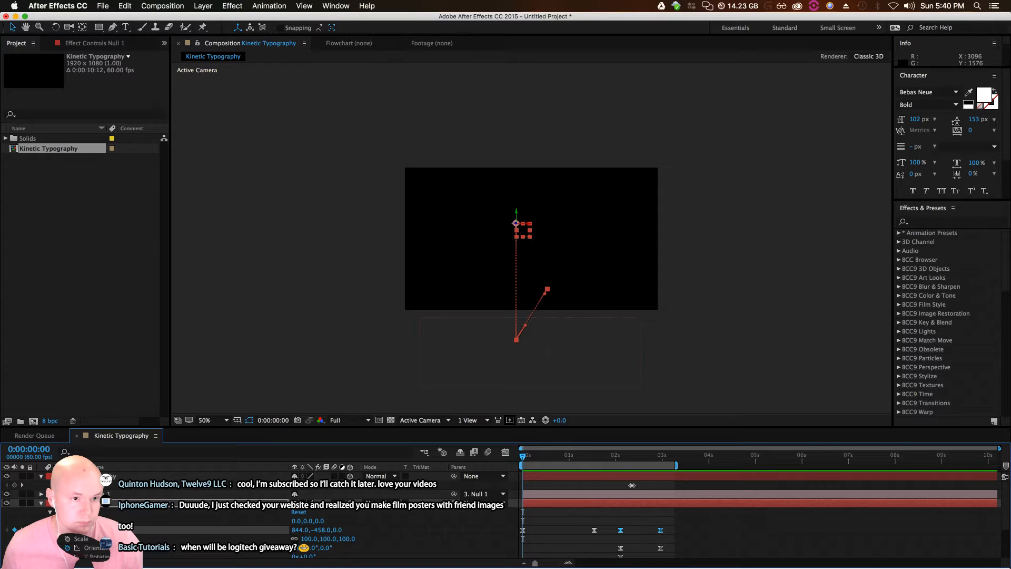
{"action": "left_click", "coordinate": [709, 480]}
{"action": "key", "text": "space"}
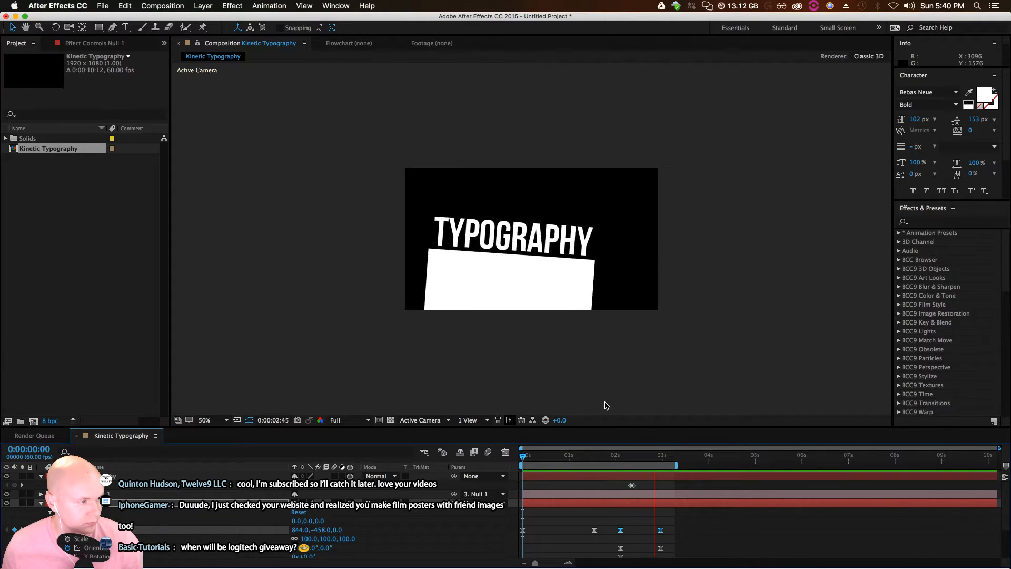
{"action": "key", "text": "space"}
{"action": "left_click", "coordinate": [609, 458]}
{"action": "left_click_drag", "start_coordinate": [609, 463], "coordinate": [651, 466]}
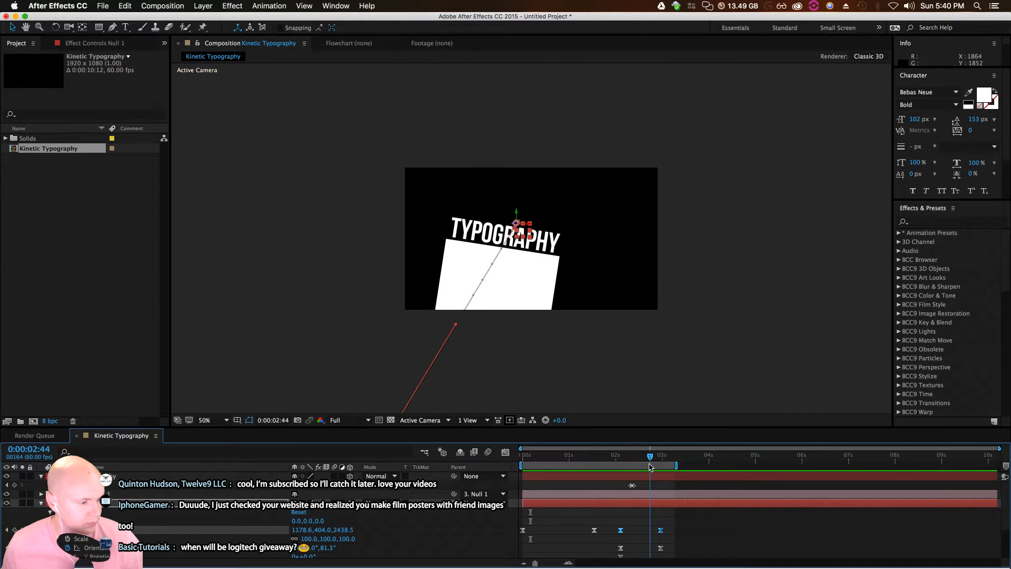
{"action": "left_click_drag", "start_coordinate": [699, 515], "coordinate": [506, 541]}
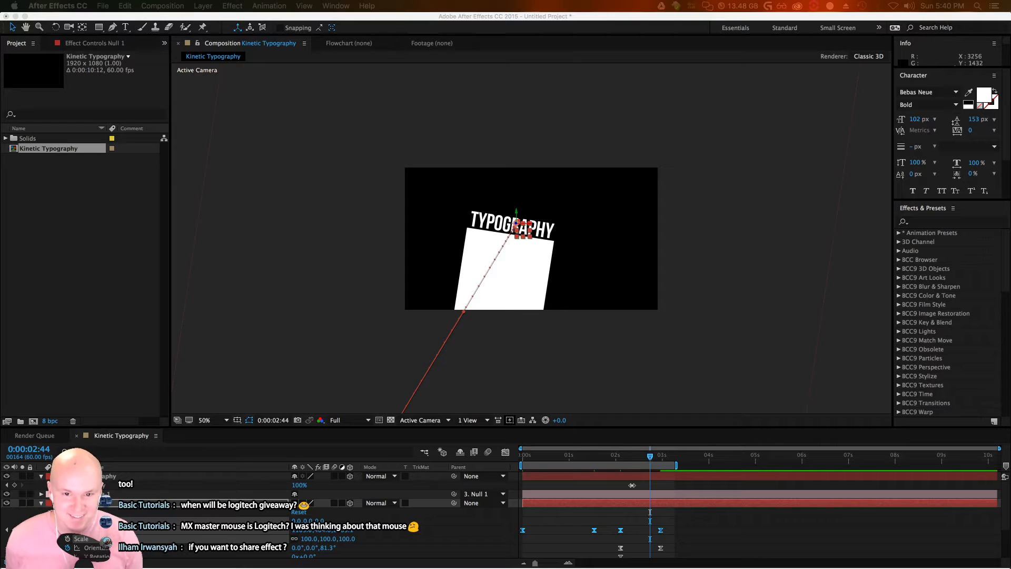
{"action": "left_click_drag", "start_coordinate": [618, 461], "coordinate": [514, 466]}
{"action": "key", "text": "space"}
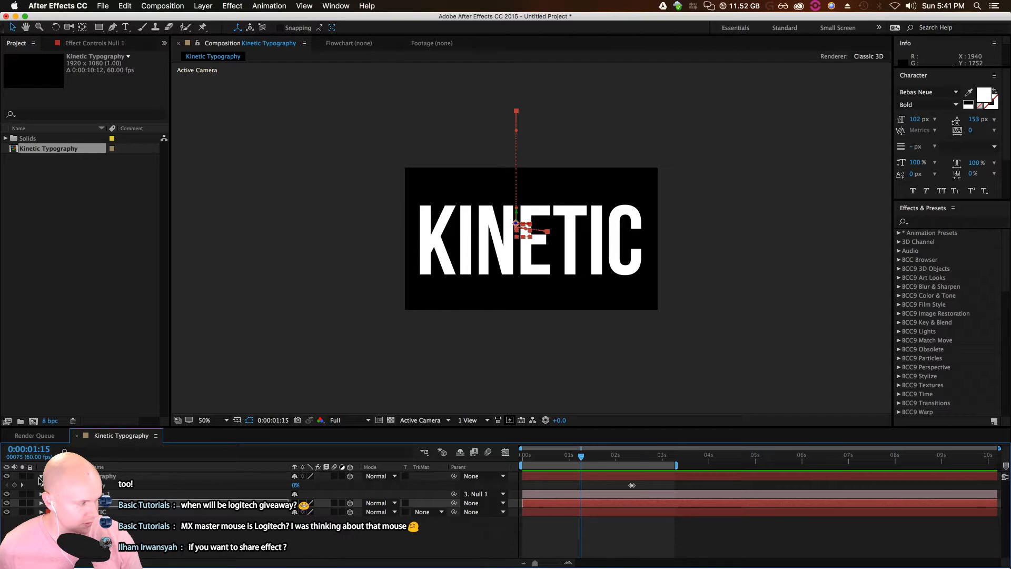
Start pre-composing the text layer, then cancel the Pre-compose dialog
{"action": "left_click", "coordinate": [42, 503]}
{"action": "left_click", "coordinate": [41, 475]}
{"action": "right_click", "coordinate": [114, 483]}
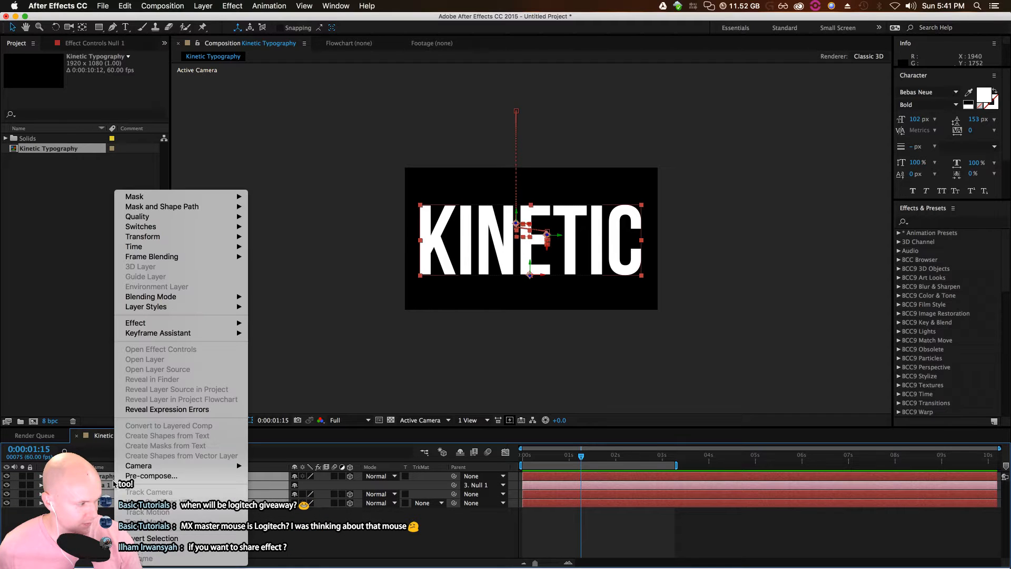
{"action": "left_click", "coordinate": [148, 476]}
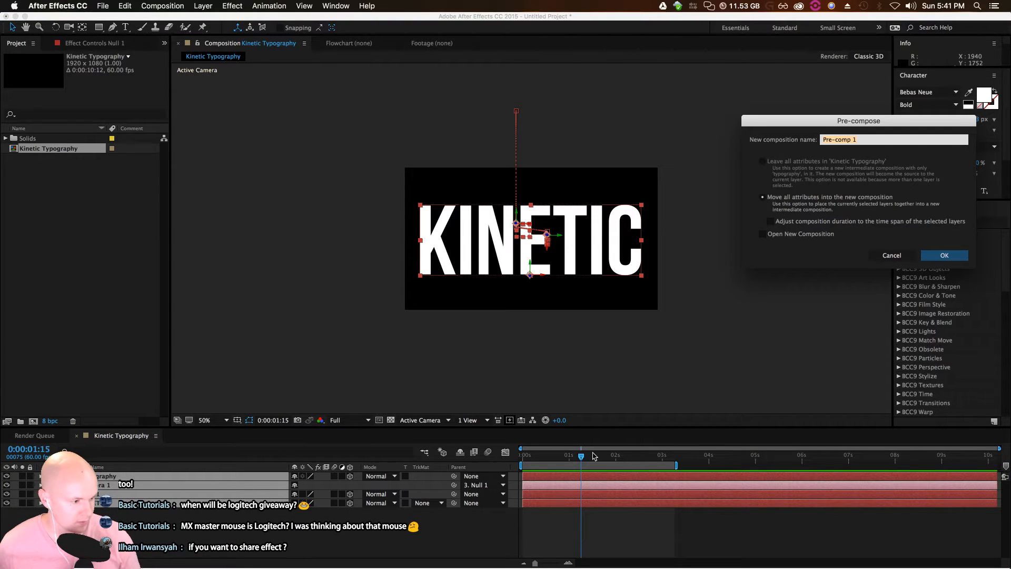
{"action": "left_click", "coordinate": [891, 256]}
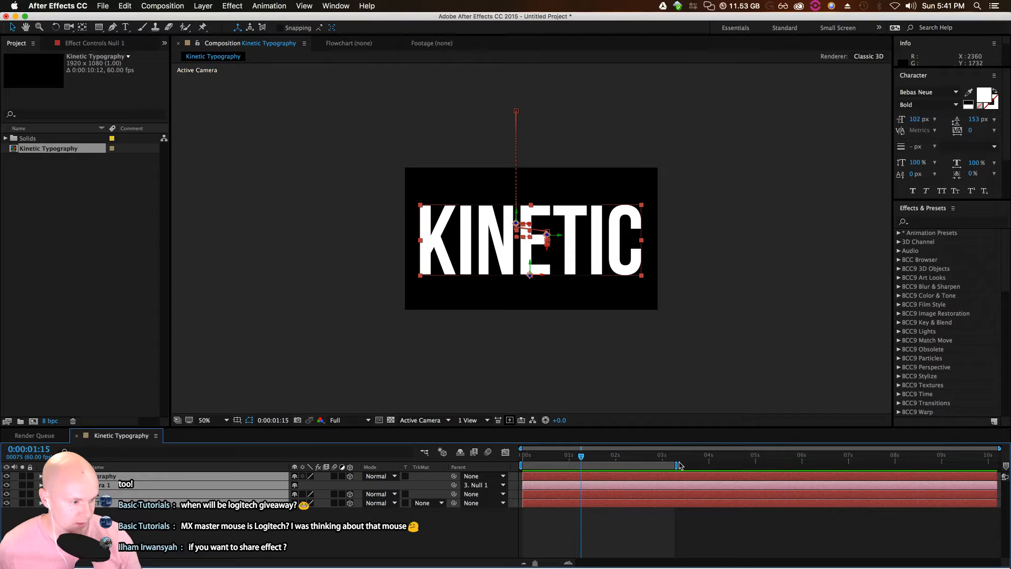
Extend the work area to about 5.5 seconds and select layer 3 at 4:15
{"action": "left_click_drag", "start_coordinate": [712, 464], "coordinate": [780, 465]}
{"action": "left_click_drag", "start_coordinate": [660, 457], "coordinate": [720, 456]}
{"action": "left_click", "coordinate": [522, 227]}
{"action": "left_click", "coordinate": [692, 526]}
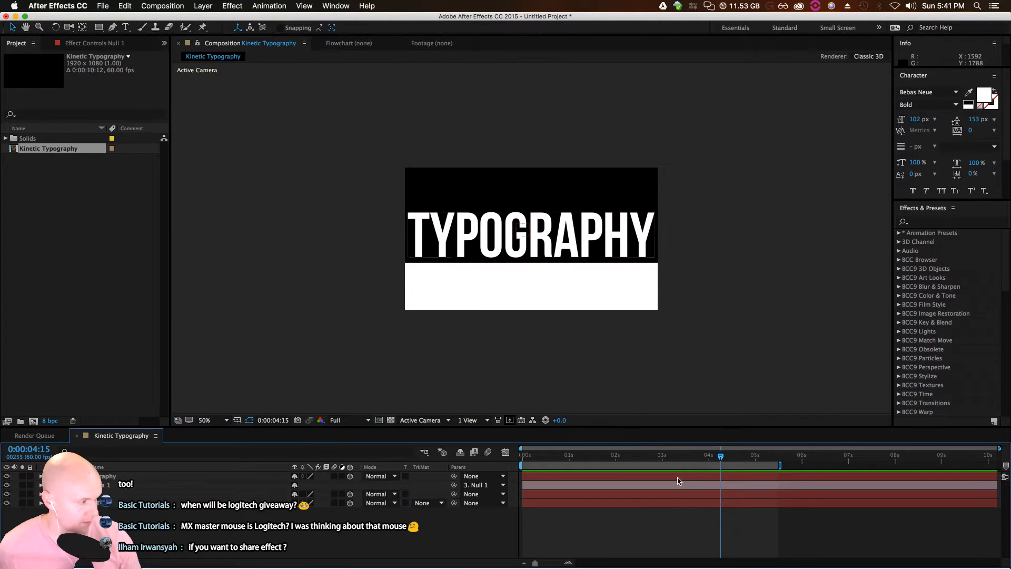
{"action": "left_click", "coordinate": [677, 497]}
Keyframe layer 3's Position at 3:32, then move the null so the text exits at 4:04
{"action": "key", "text": "u"}
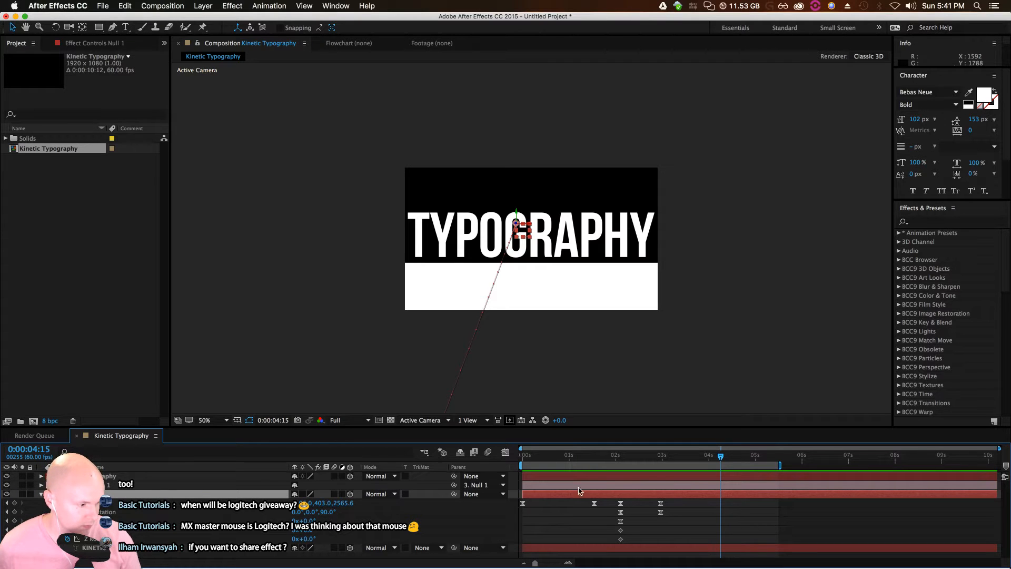
{"action": "left_click_drag", "start_coordinate": [721, 457], "coordinate": [687, 468]}
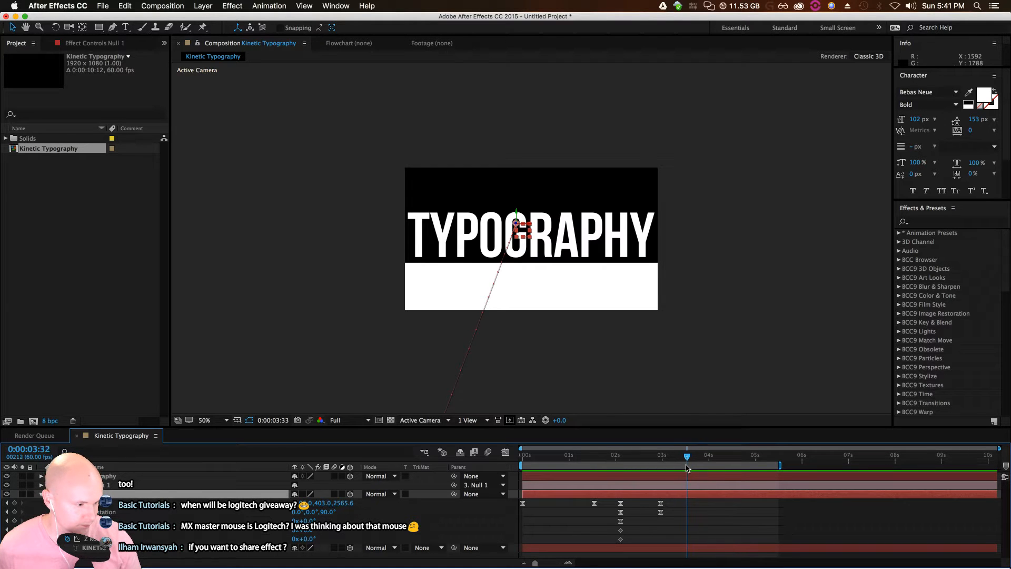
{"action": "left_click", "coordinate": [14, 503]}
{"action": "left_click_drag", "start_coordinate": [690, 462], "coordinate": [713, 458]}
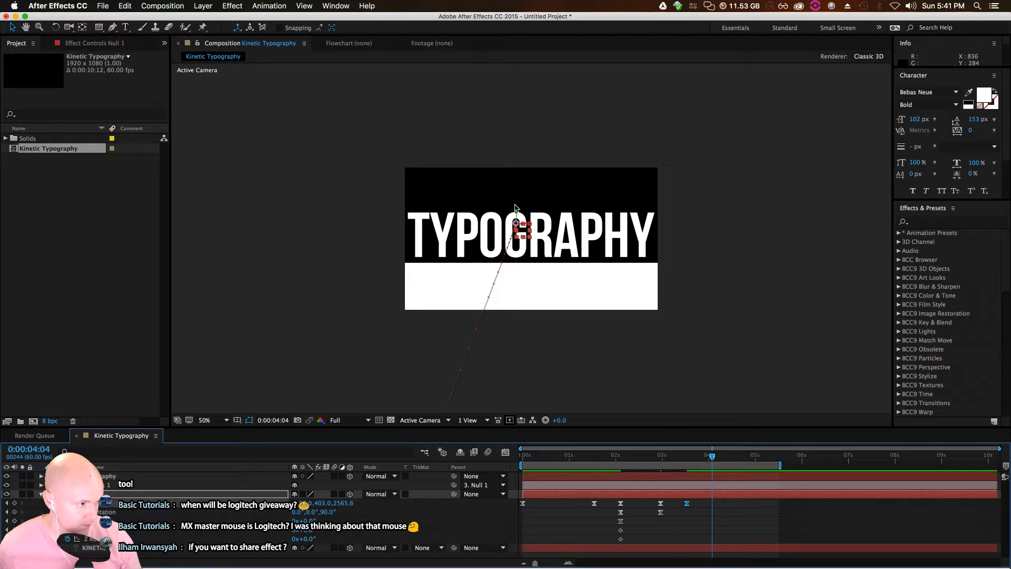
{"action": "mouse_move", "coordinate": [515, 209]}
{"action": "left_mouse_down"}
{"action": "mouse_move", "coordinate": [517, 218]}
{"action": "mouse_move", "coordinate": [517, 206]}
{"action": "left_mouse_up"}
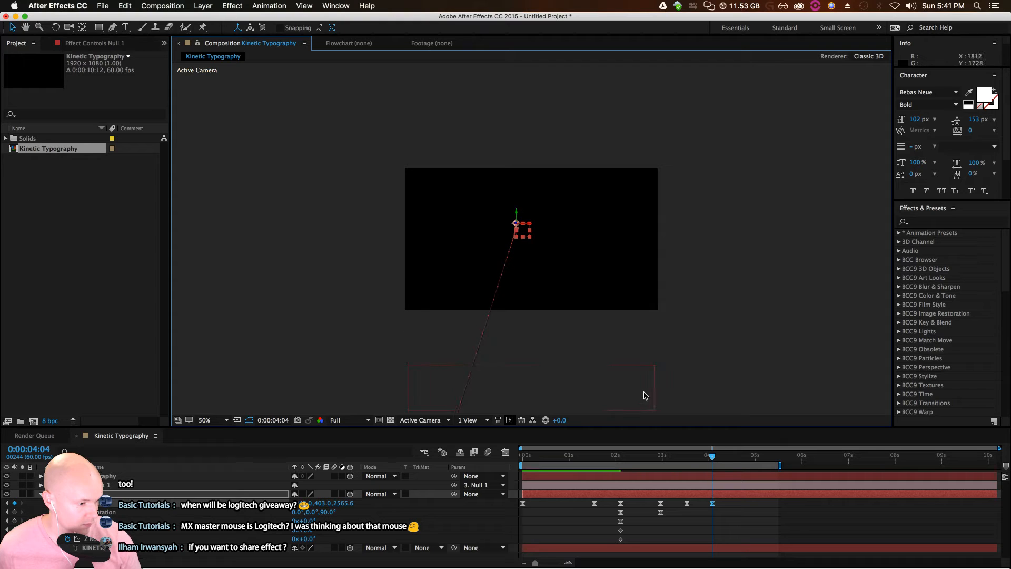
End the work area just after four seconds, preview the exit, and select the layers to combine
{"action": "left_click_drag", "start_coordinate": [782, 465], "coordinate": [729, 475]}
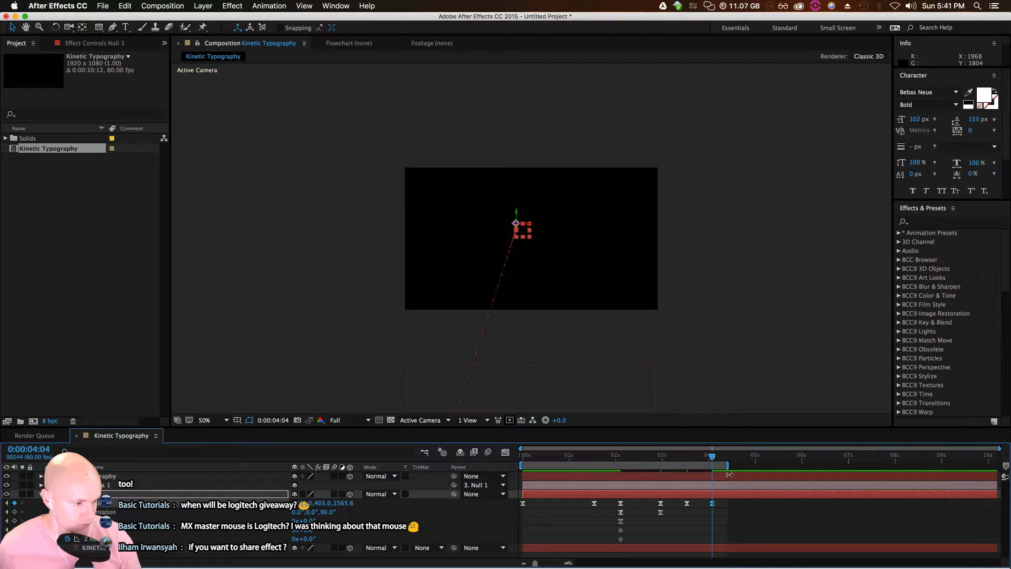
{"action": "key", "text": "space"}
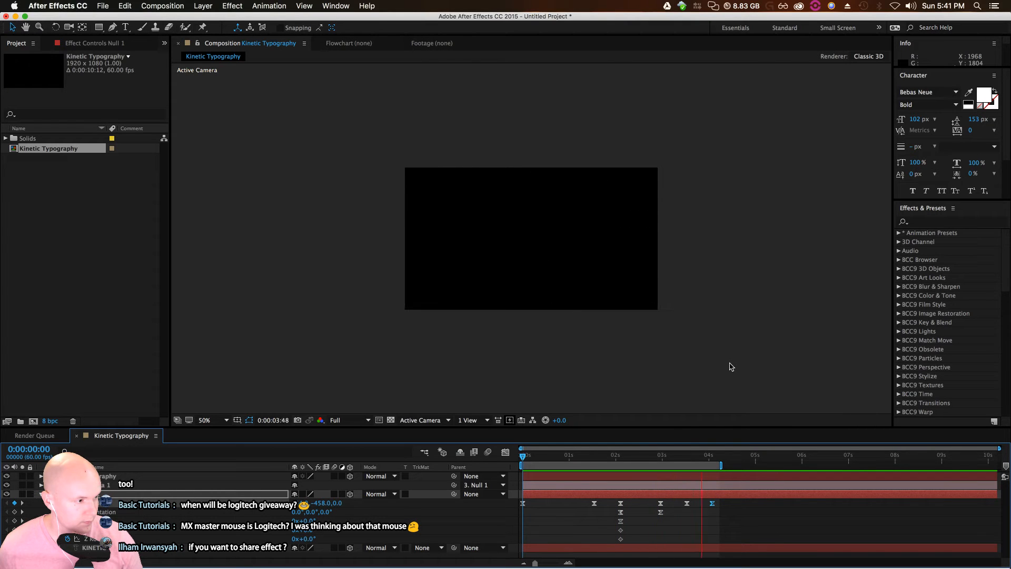
{"action": "key", "text": "space"}
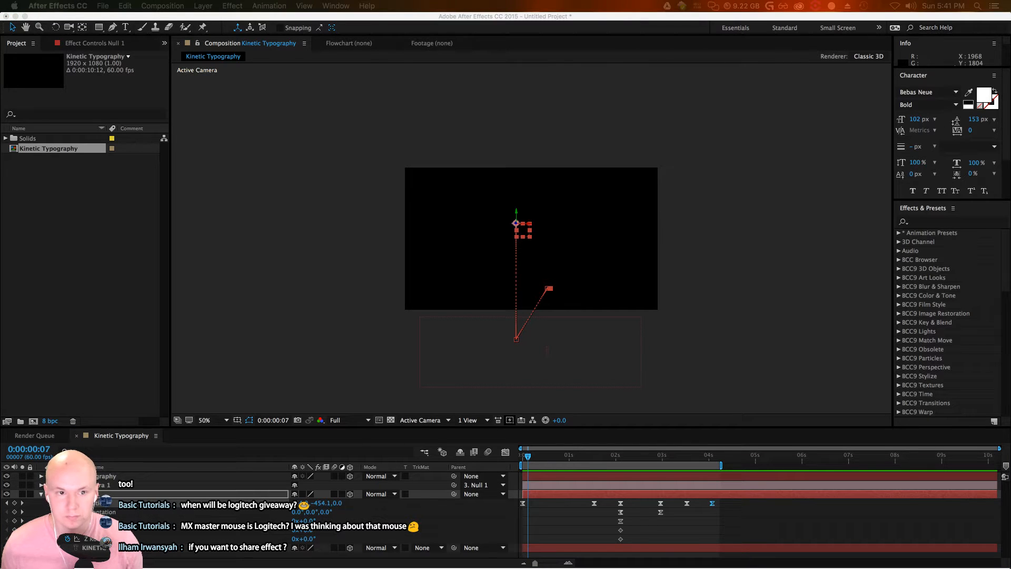
{"action": "left_click", "coordinate": [545, 466]}
{"action": "left_click", "coordinate": [521, 457]}
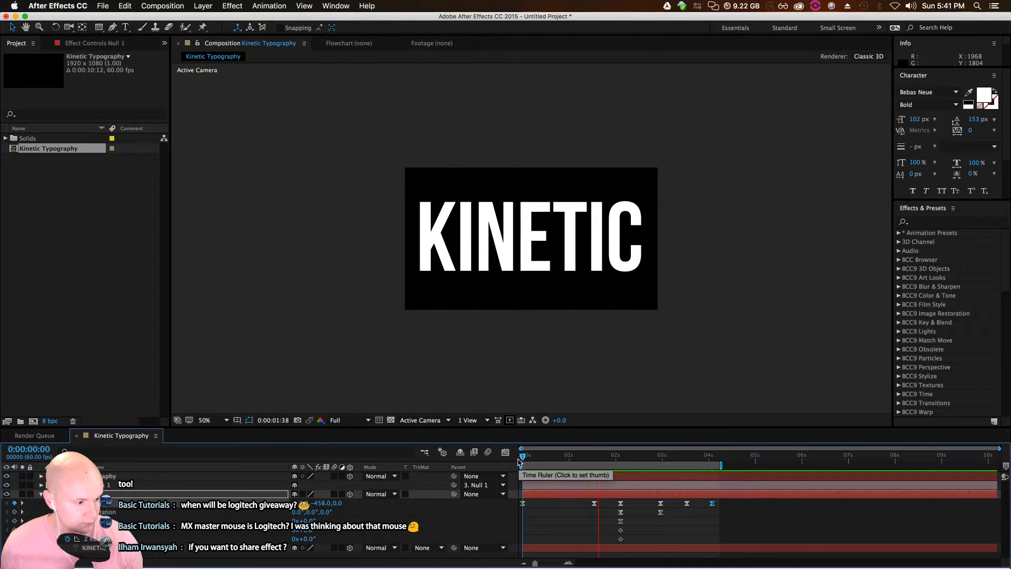
{"action": "key", "text": "space"}
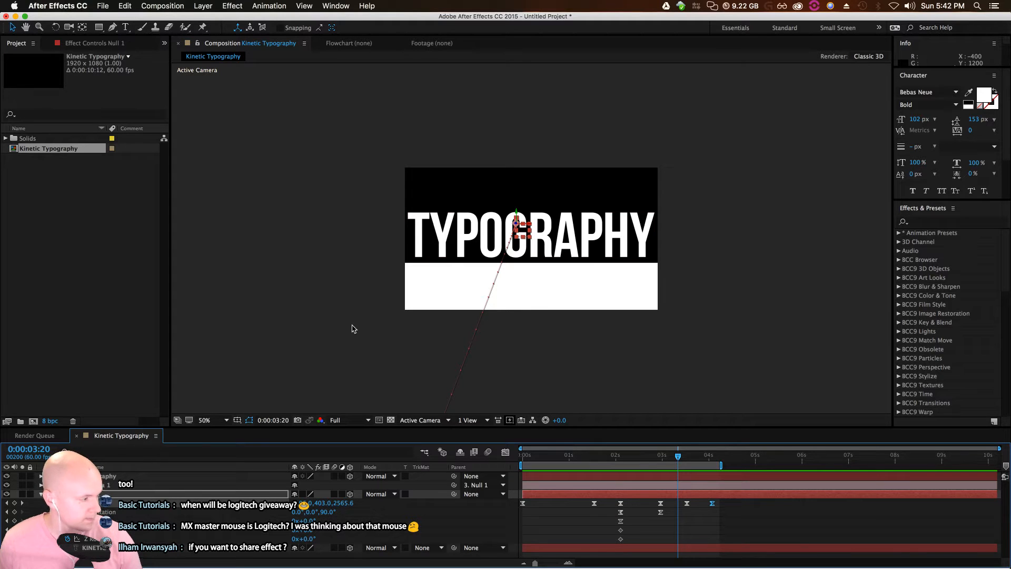
{"action": "left_click", "coordinate": [41, 494]}
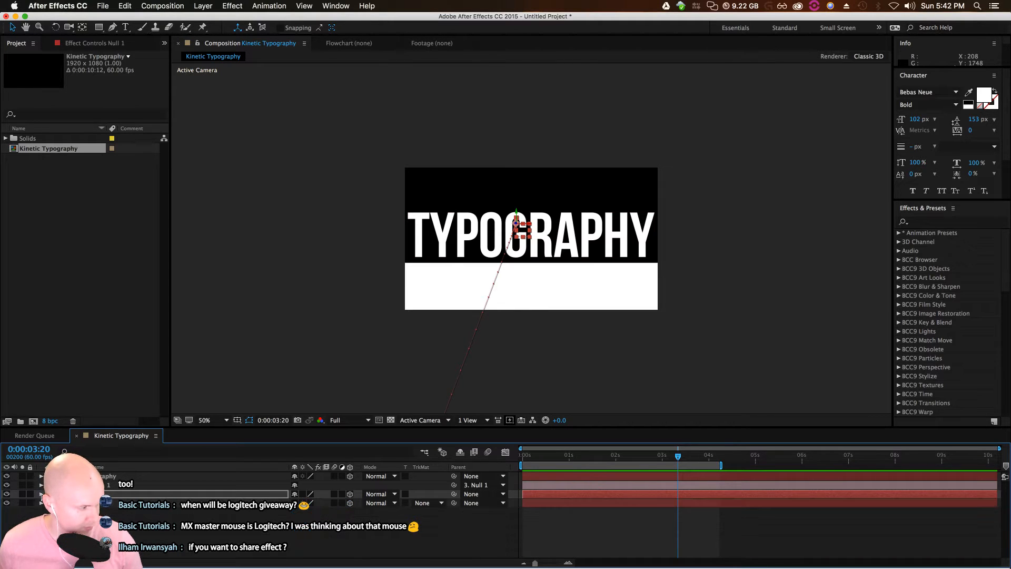
{"action": "left_click", "coordinate": [153, 476]}
Pre-compose the selected layers into Pre-comp 1
{"action": "right_click", "coordinate": [153, 477]}
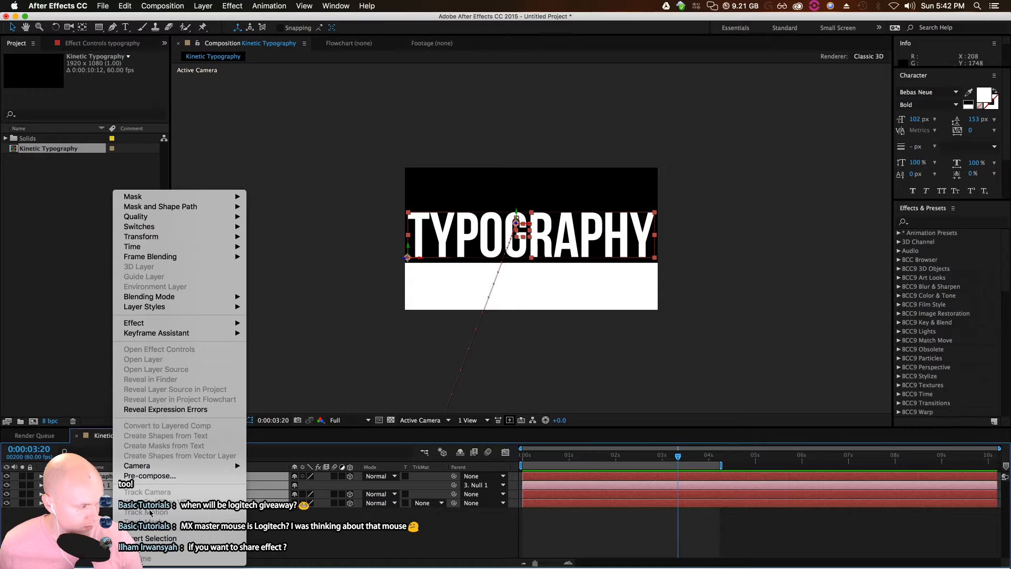
{"action": "left_click", "coordinate": [153, 476]}
{"action": "left_click", "coordinate": [945, 254]}
Find CC Force Motion Blur in Effects & Presets and apply it to Pre-comp 1
{"action": "left_click", "coordinate": [944, 223]}
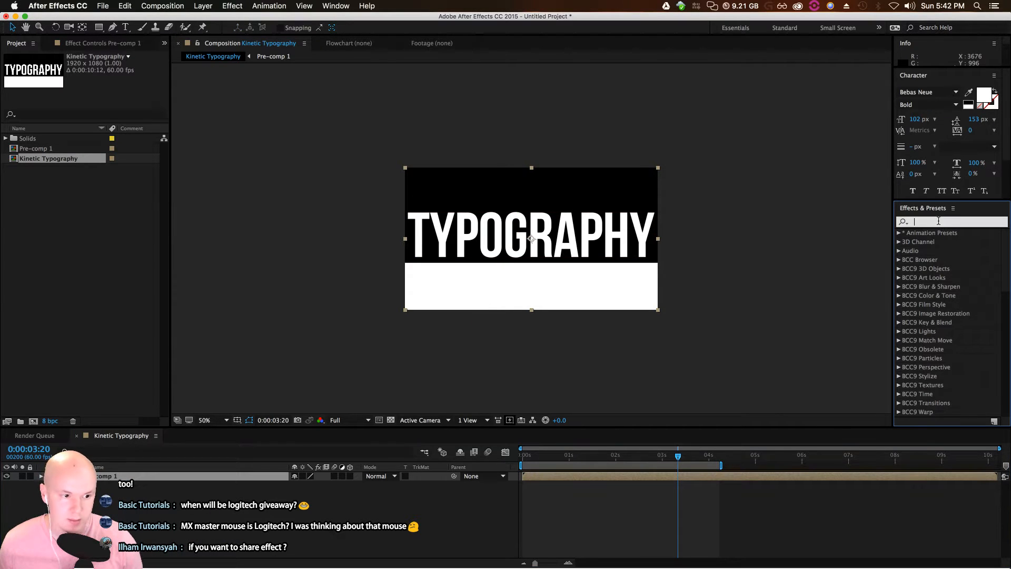
{"action": "type", "text": "cc mo"}
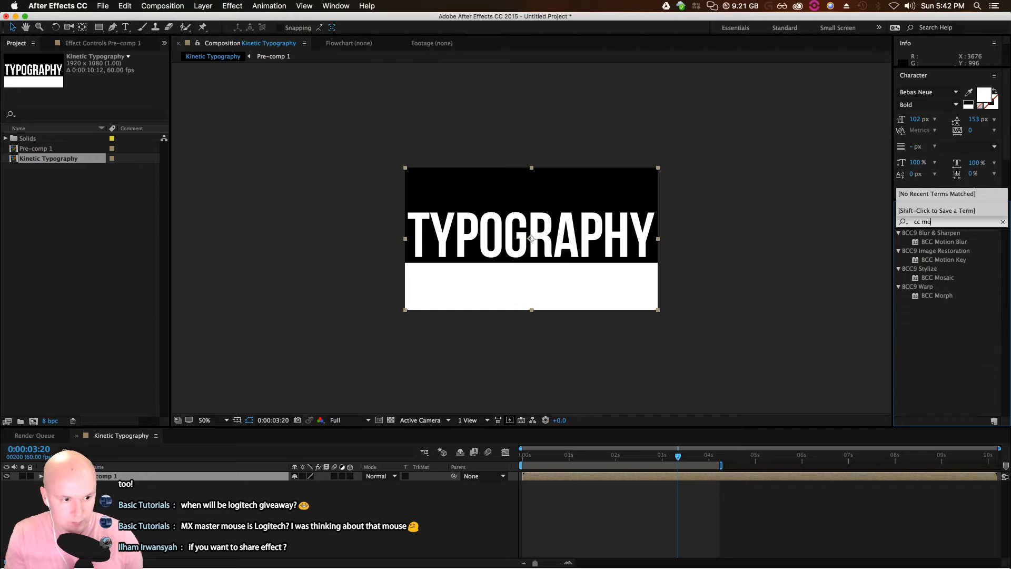
{"action": "type", "text": "tion bl"}
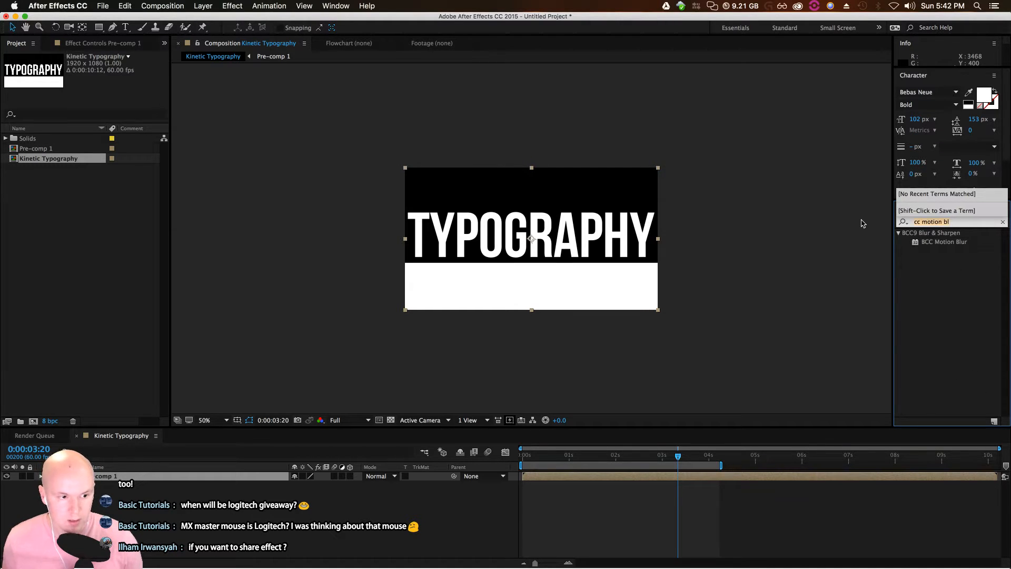
{"action": "type", "text": "force"}
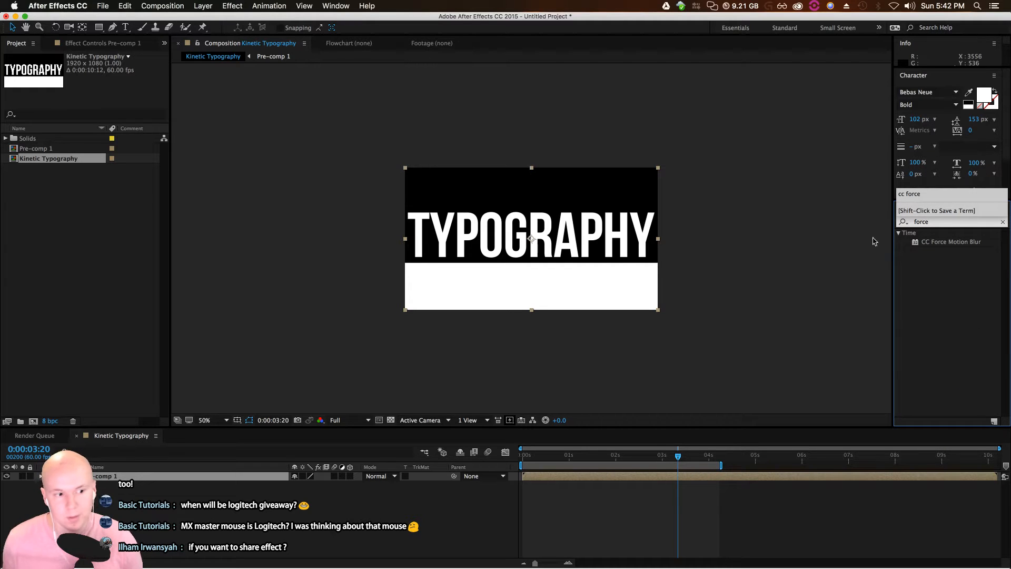
{"action": "left_click_drag", "start_coordinate": [935, 240], "coordinate": [649, 478]}
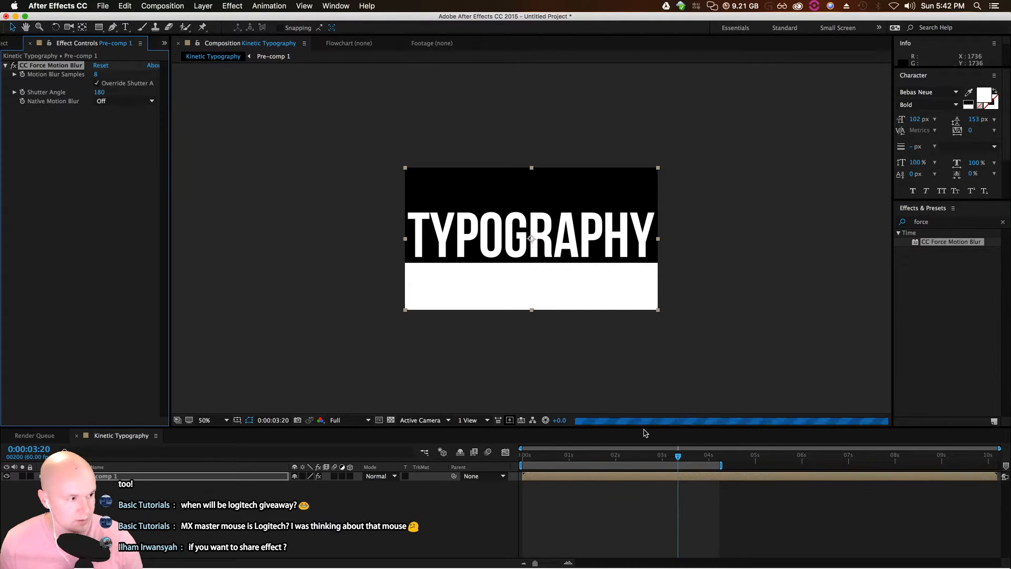
{"action": "left_click", "coordinate": [678, 457]}
{"action": "key", "text": "Home"}
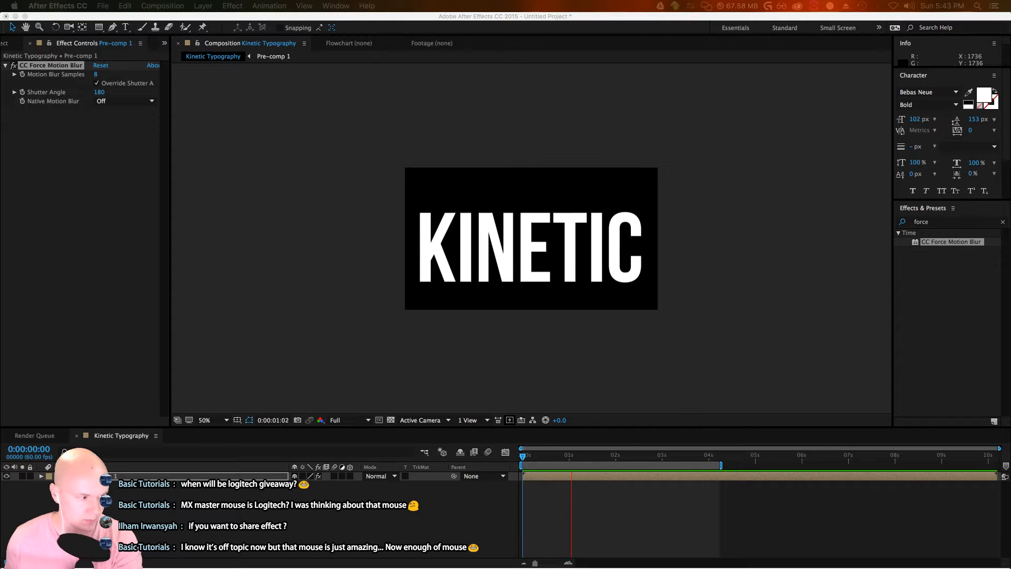
Set the viewer magnification to Fit, stop the preview at 1:33, and return to the Project panel
{"action": "left_click", "coordinate": [211, 420]}
{"action": "left_click", "coordinate": [225, 402]}
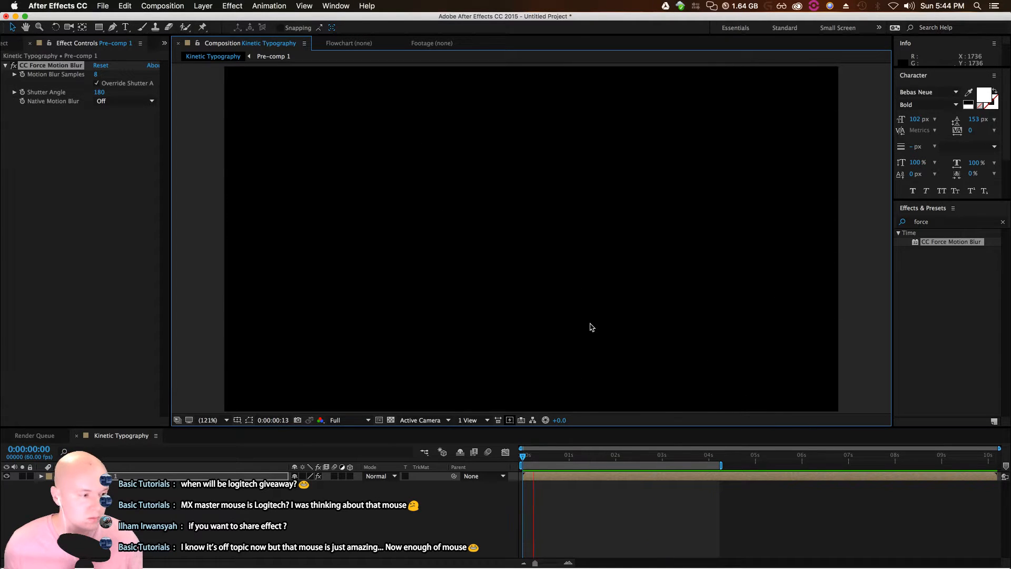
{"action": "key", "text": "space"}
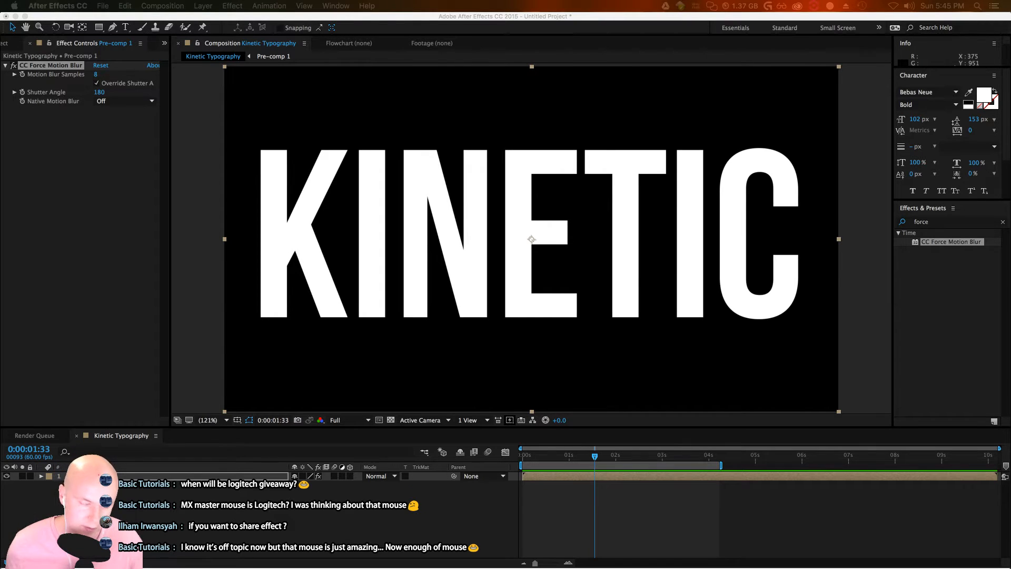
{"action": "left_click", "coordinate": [6, 41]}
{"action": "left_click", "coordinate": [57, 229]}
Create a new composition named 'Philly L3' with a duration of 0:00:10:00
{"action": "right_click", "coordinate": [36, 205]}
{"action": "left_click", "coordinate": [56, 210]}
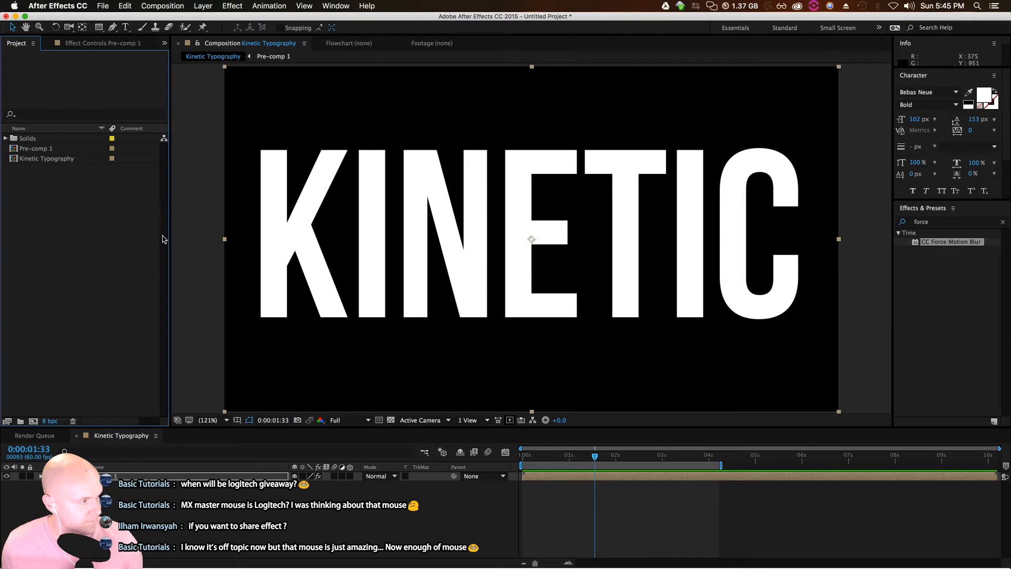
{"action": "type", "text": "Ph"}
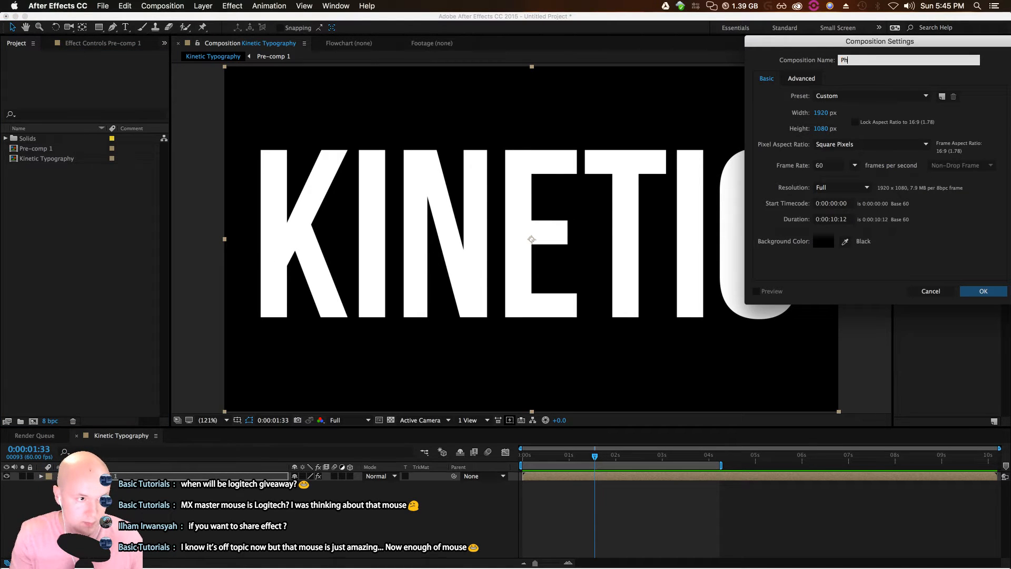
{"action": "type", "text": "illy L"}
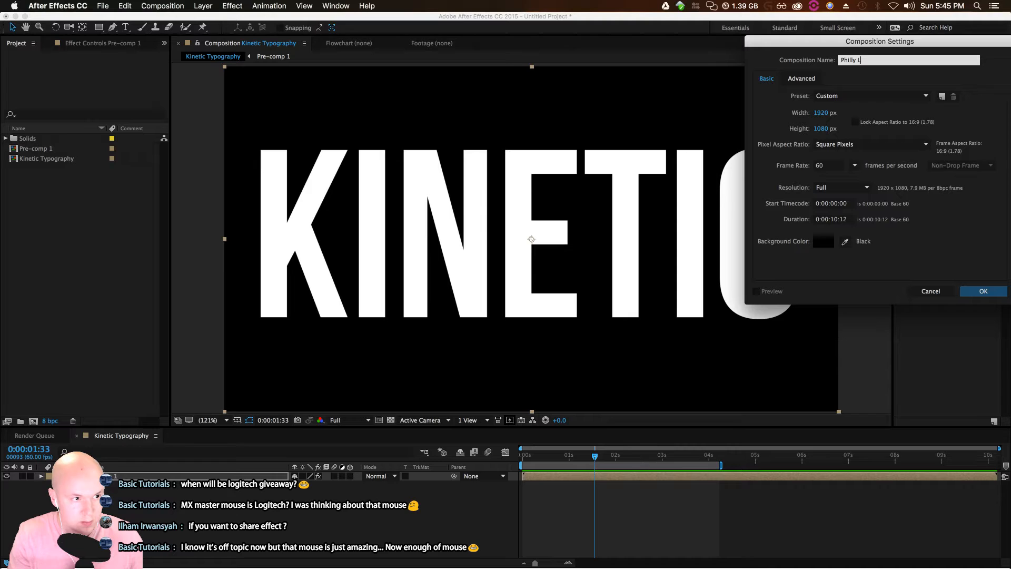
{"action": "type", "text": "#"}
{"action": "key", "text": "BackSpace"}
{"action": "type", "text": "3"}
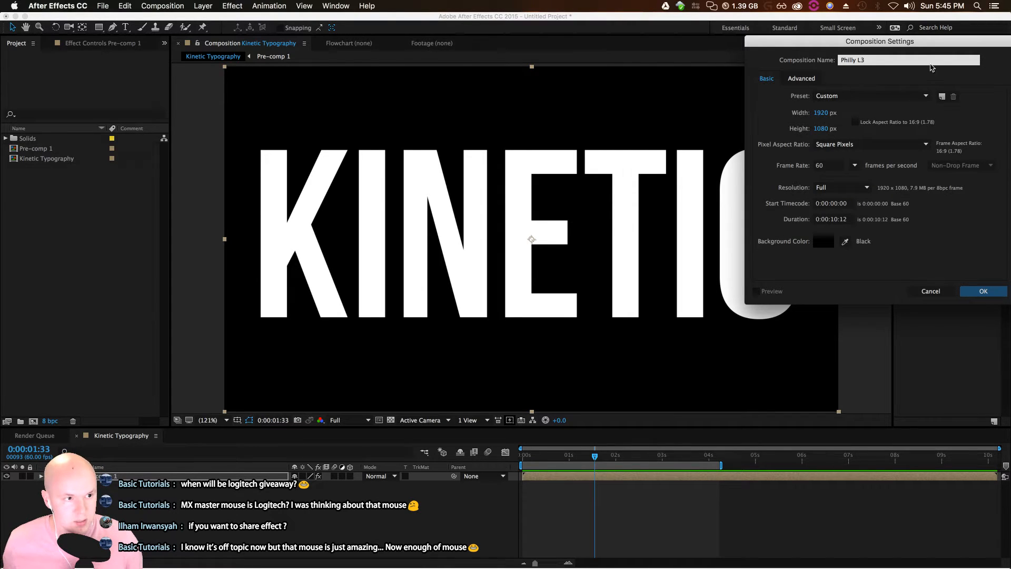
{"action": "left_click_drag", "start_coordinate": [918, 42], "coordinate": [574, 100]}
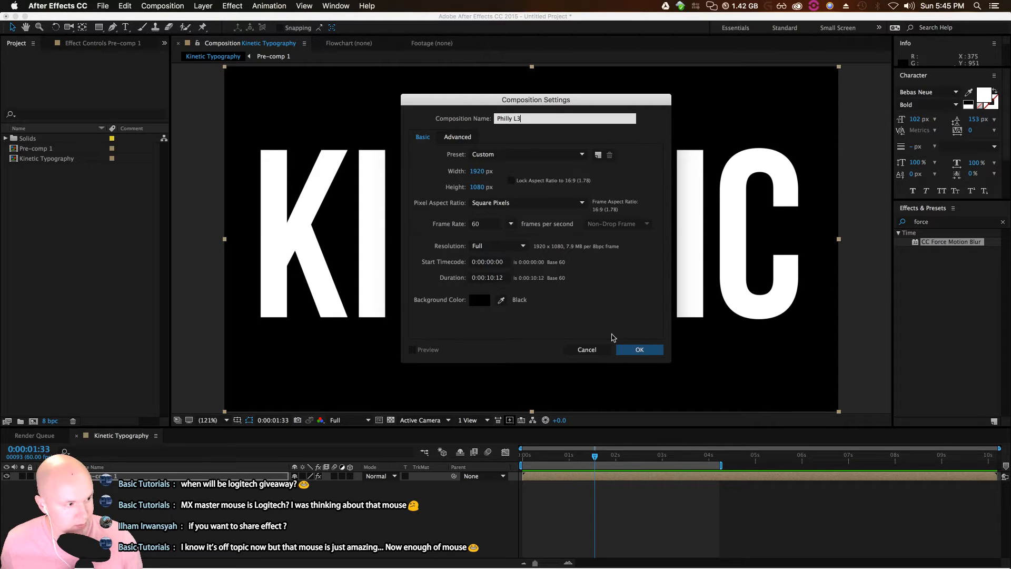
{"action": "left_click", "coordinate": [503, 278]}
{"action": "key", "text": "BackSpace"}
{"action": "key", "text": "BackSpace"}
{"action": "type", "text": "00"}
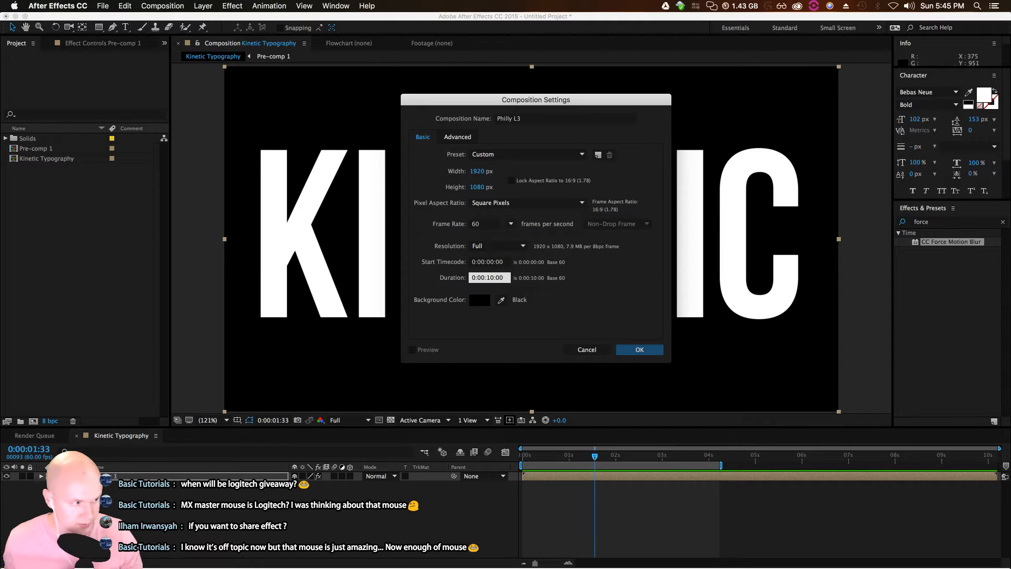
{"action": "left_click", "coordinate": [646, 350]}
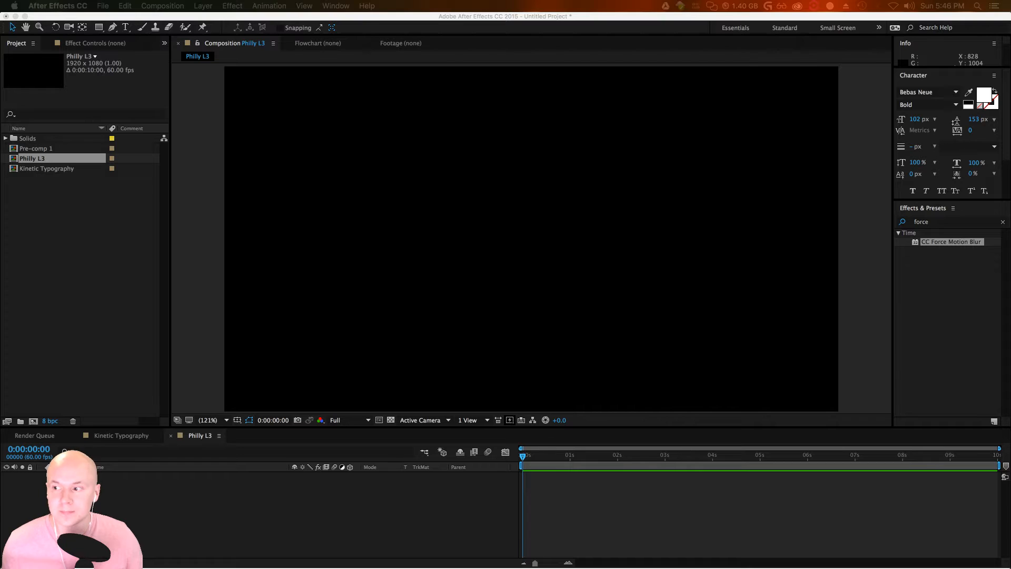
{"action": "left_click", "coordinate": [72, 217]}
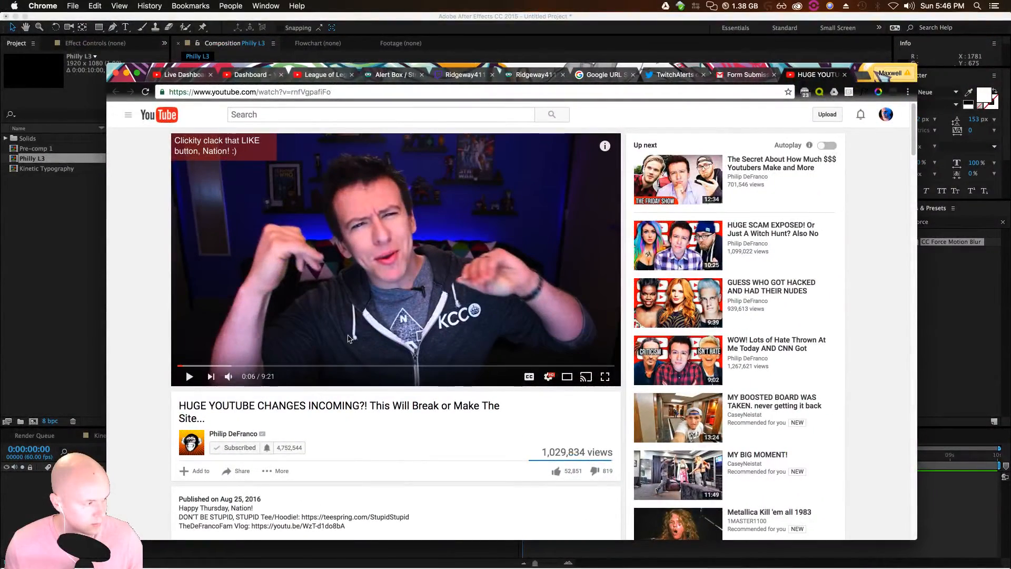
Mute the YouTube reference video, replay its lower third several times, pause, and minimize Chrome
{"action": "left_click", "coordinate": [228, 377]}
{"action": "left_click", "coordinate": [188, 377]}
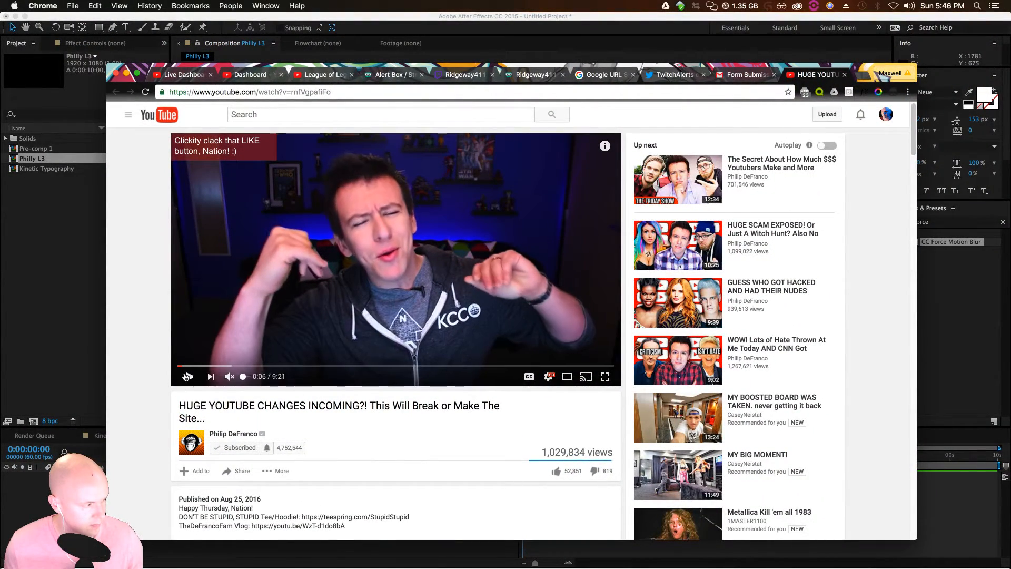
{"action": "left_click", "coordinate": [188, 377]}
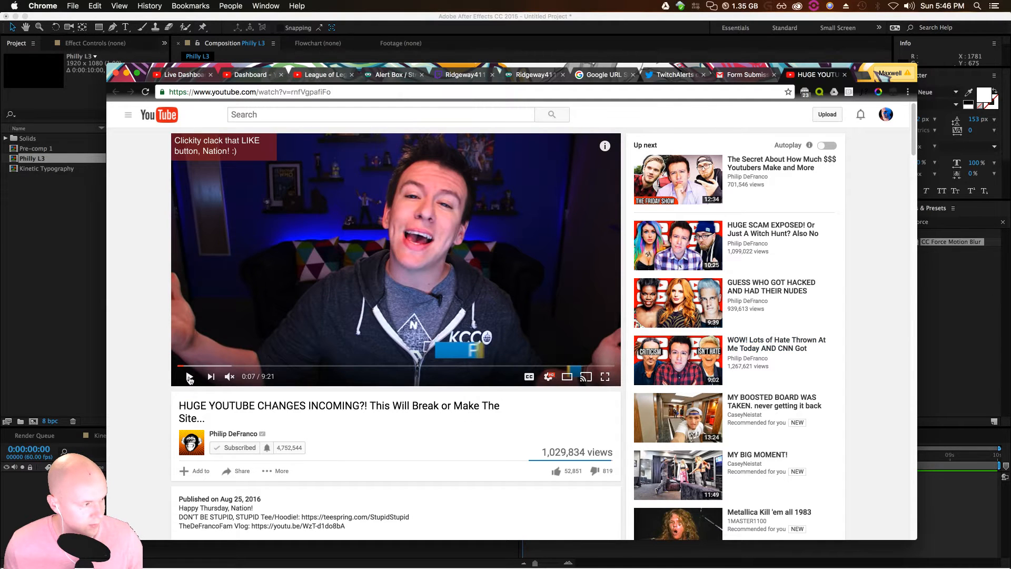
{"action": "left_click", "coordinate": [189, 377]}
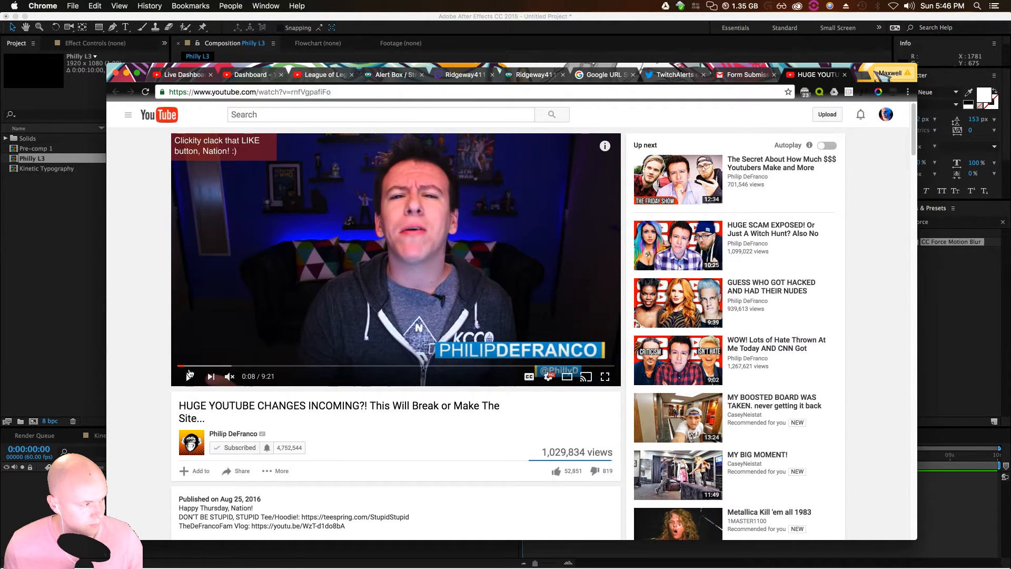
{"action": "left_click", "coordinate": [178, 366]}
{"action": "left_click", "coordinate": [187, 376]}
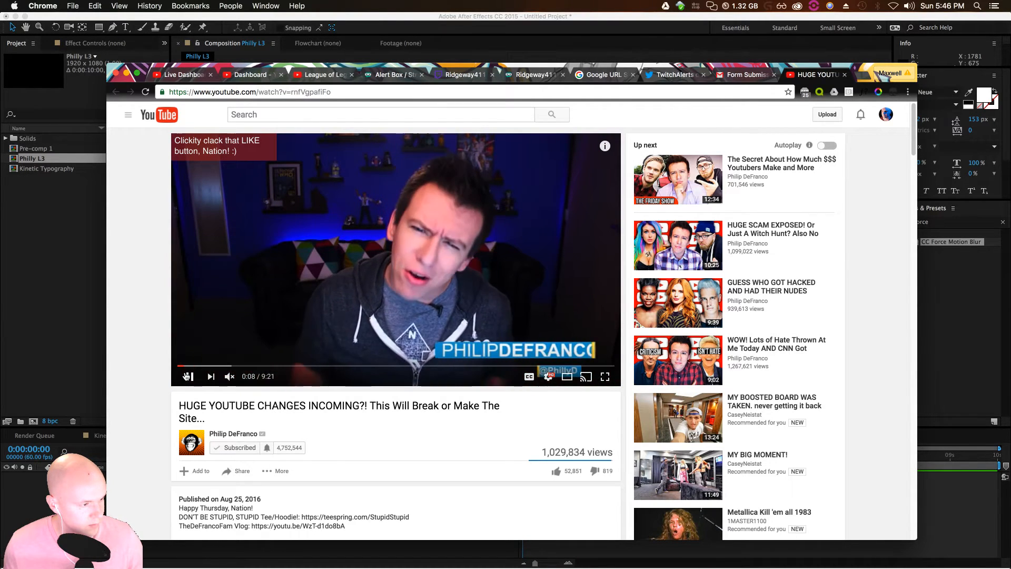
{"action": "left_click", "coordinate": [187, 376]}
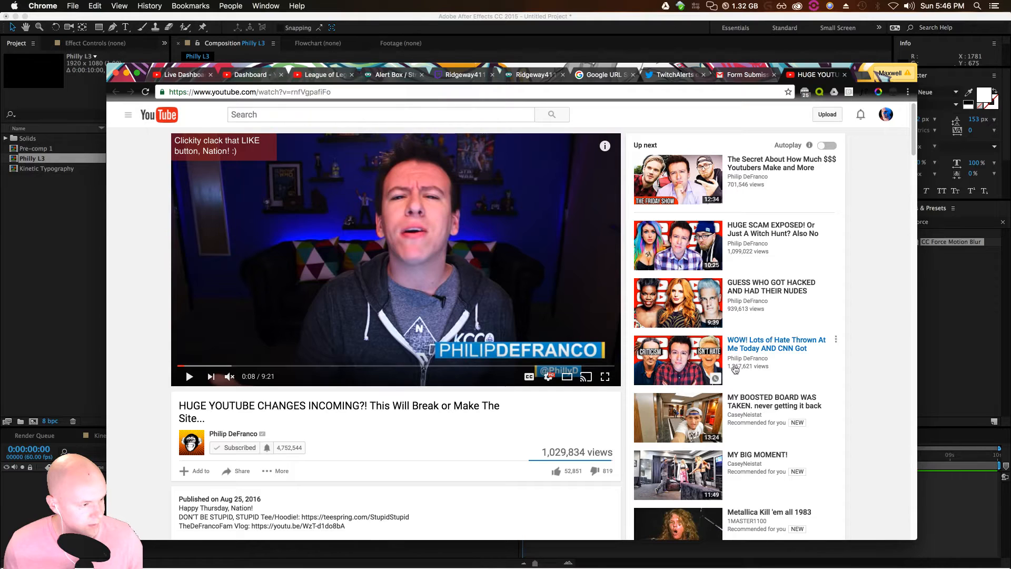
{"action": "left_click", "coordinate": [182, 365]}
{"action": "left_click", "coordinate": [189, 376]}
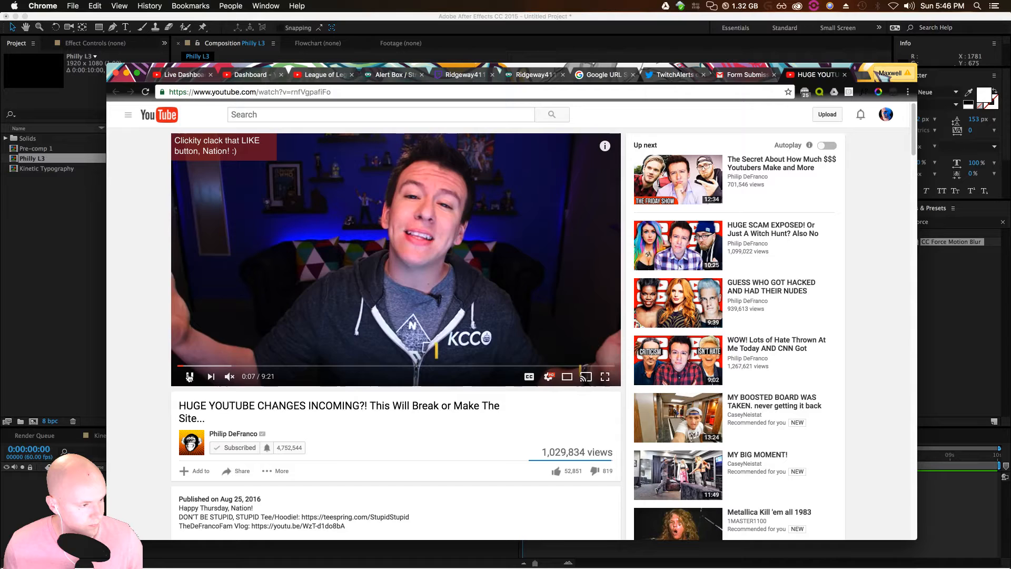
{"action": "left_click", "coordinate": [189, 376]}
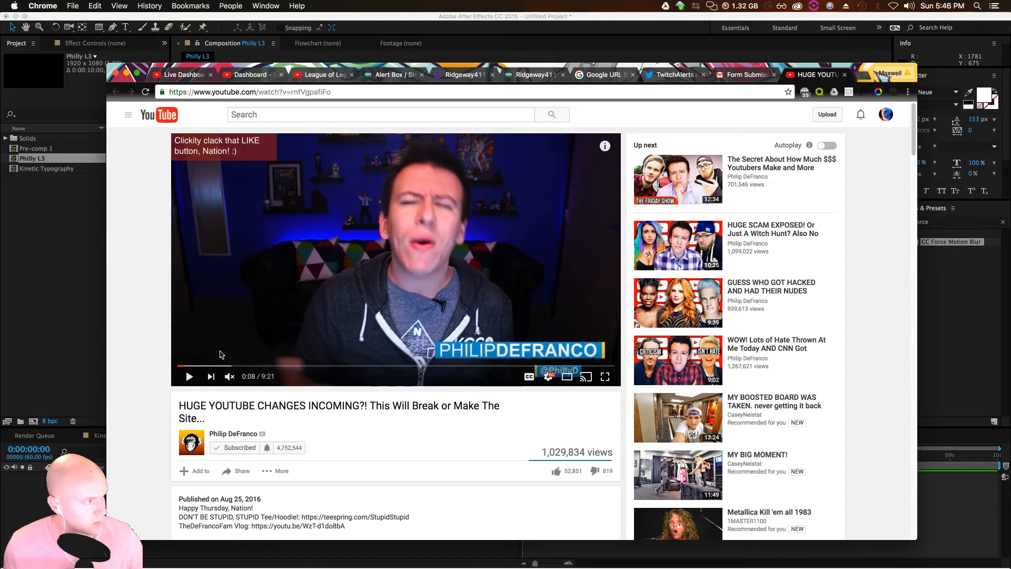
{"action": "left_click", "coordinate": [127, 74]}
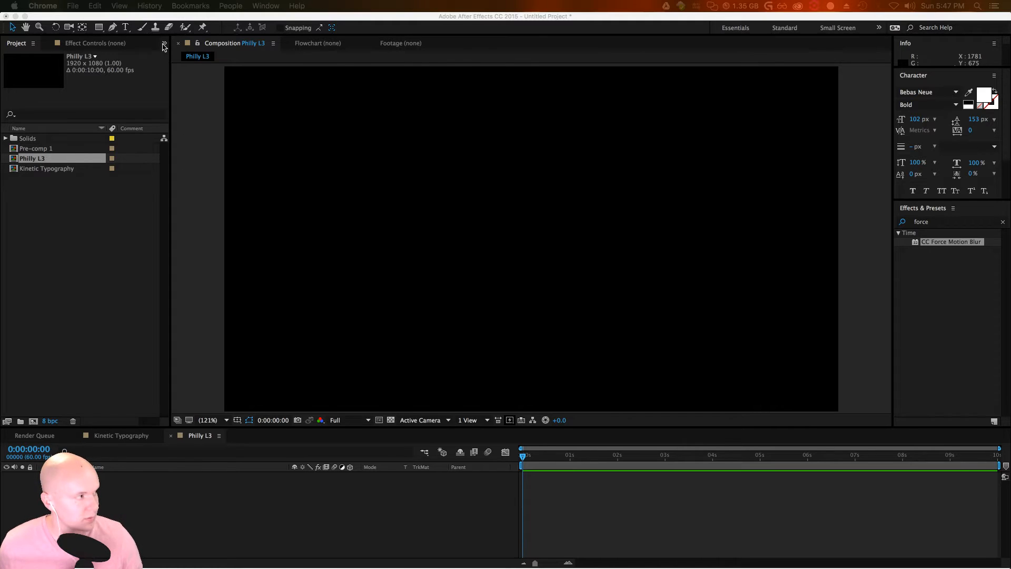
Draw a thin vertical rectangle in Philly L3 and move its anchor toward the bottom
{"action": "left_click", "coordinate": [165, 17]}
{"action": "left_click", "coordinate": [98, 27]}
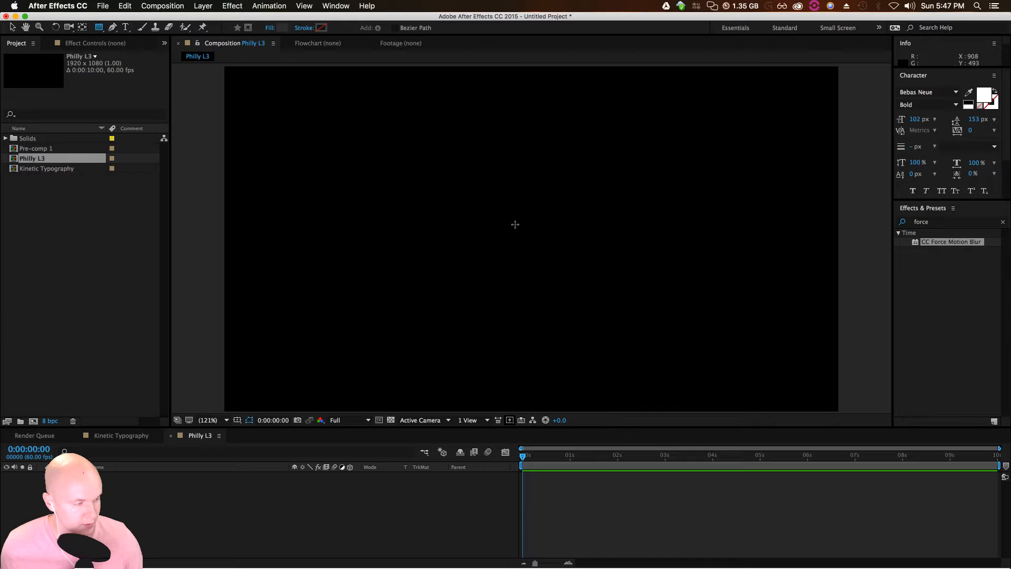
{"action": "left_click_drag", "start_coordinate": [404, 228], "coordinate": [418, 304]}
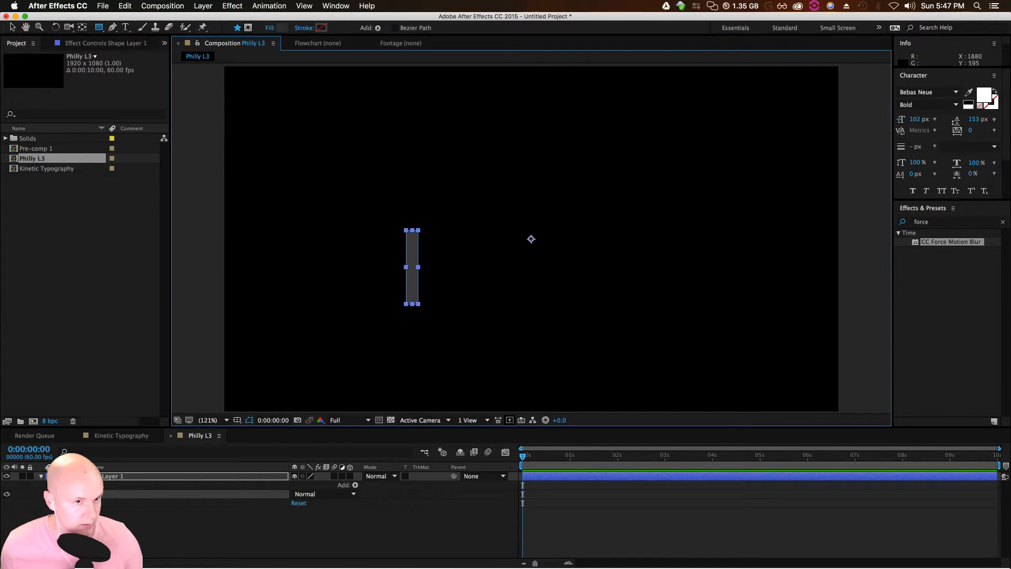
{"action": "key", "text": "y"}
{"action": "left_click", "coordinate": [151, 510]}
{"action": "left_click", "coordinate": [153, 476]}
{"action": "left_click_drag", "start_coordinate": [531, 239], "coordinate": [473, 284]}
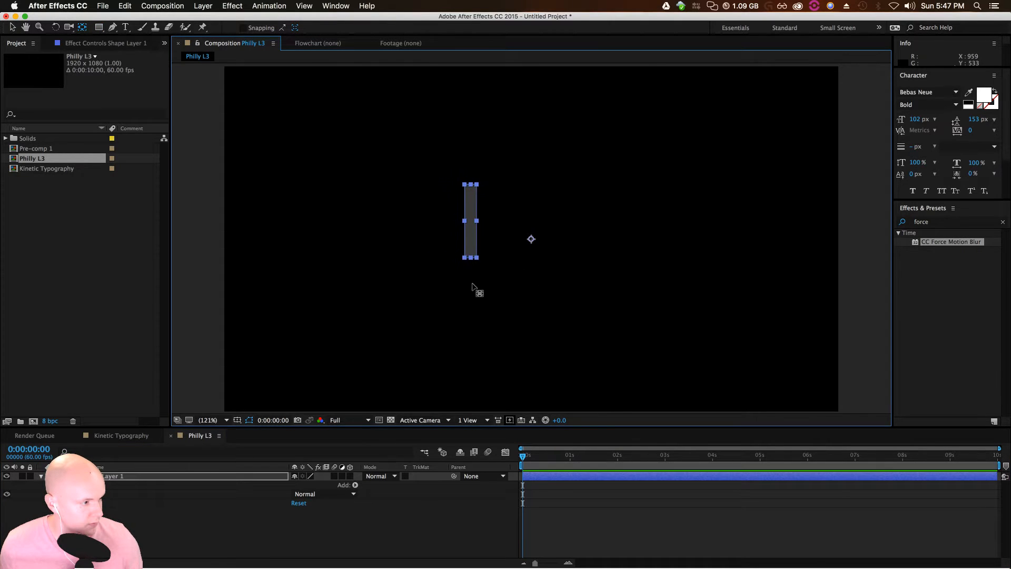
{"action": "left_click_drag", "start_coordinate": [532, 240], "coordinate": [473, 226]}
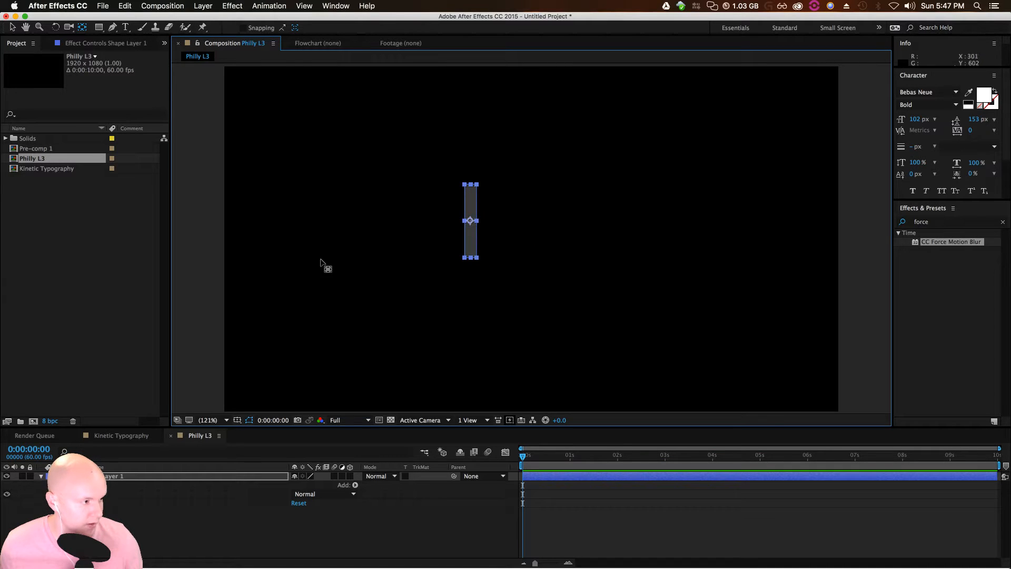
Nudge the bar into place and set its anchor point at the bar's bottom centre
{"action": "left_click", "coordinate": [11, 27]}
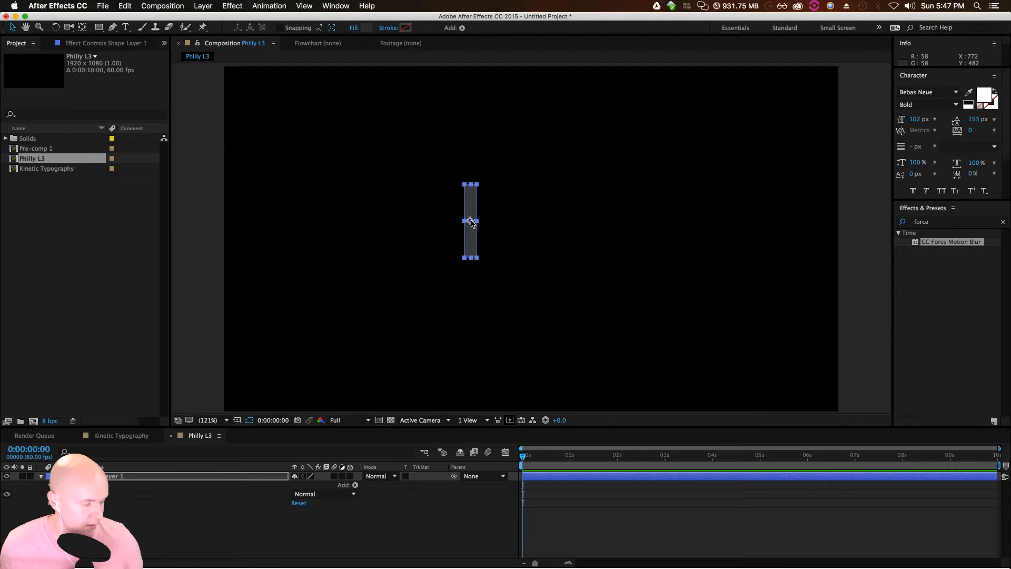
{"action": "left_click_drag", "start_coordinate": [471, 224], "coordinate": [469, 232]}
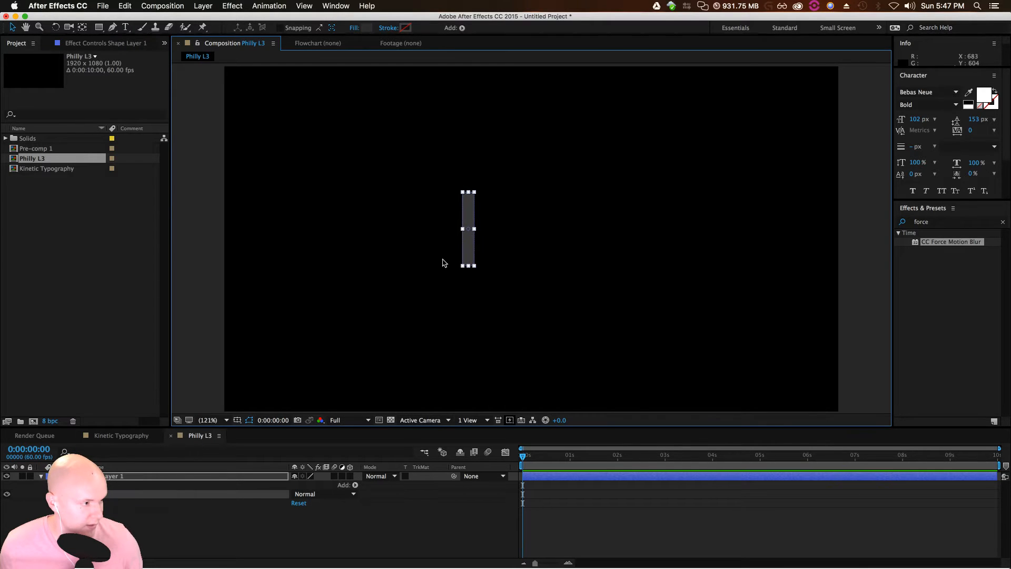
{"action": "left_click", "coordinate": [209, 547]}
{"action": "left_click", "coordinate": [82, 27]}
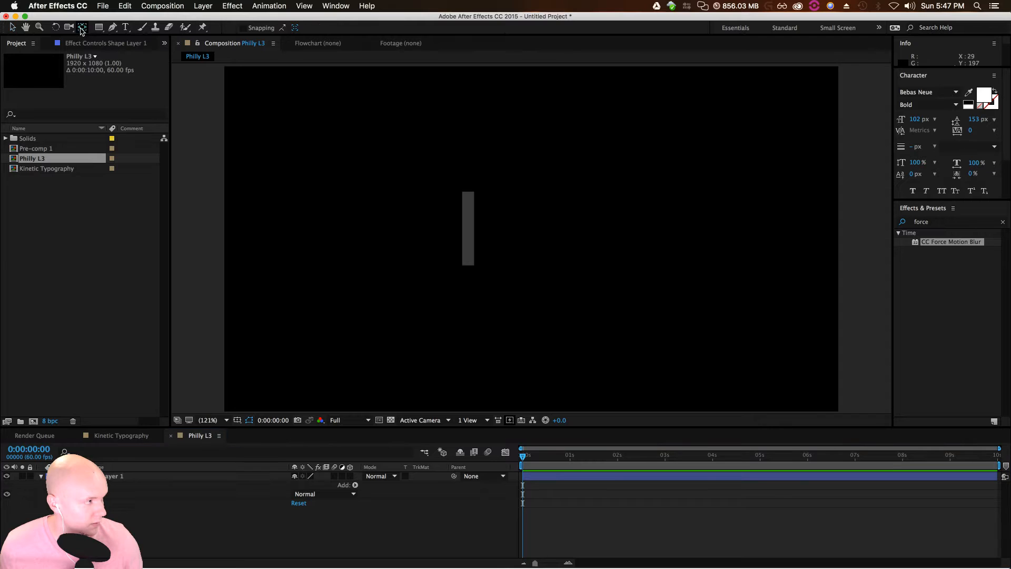
{"action": "left_click", "coordinate": [470, 238]}
{"action": "left_click_drag", "start_coordinate": [469, 225], "coordinate": [476, 240]}
{"action": "left_click", "coordinate": [473, 246]}
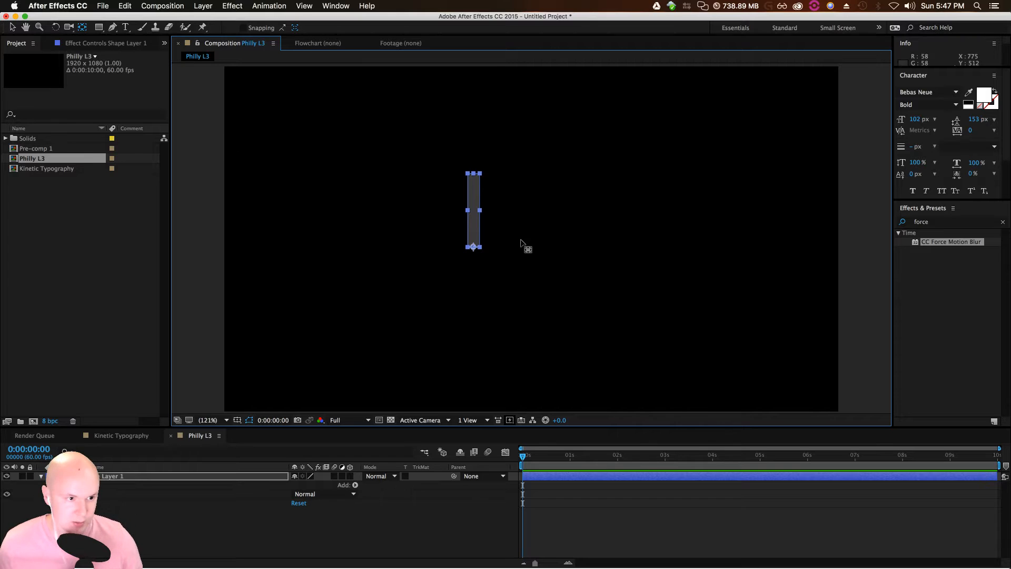
{"action": "left_click", "coordinate": [124, 484]}
{"action": "left_click", "coordinate": [115, 473]}
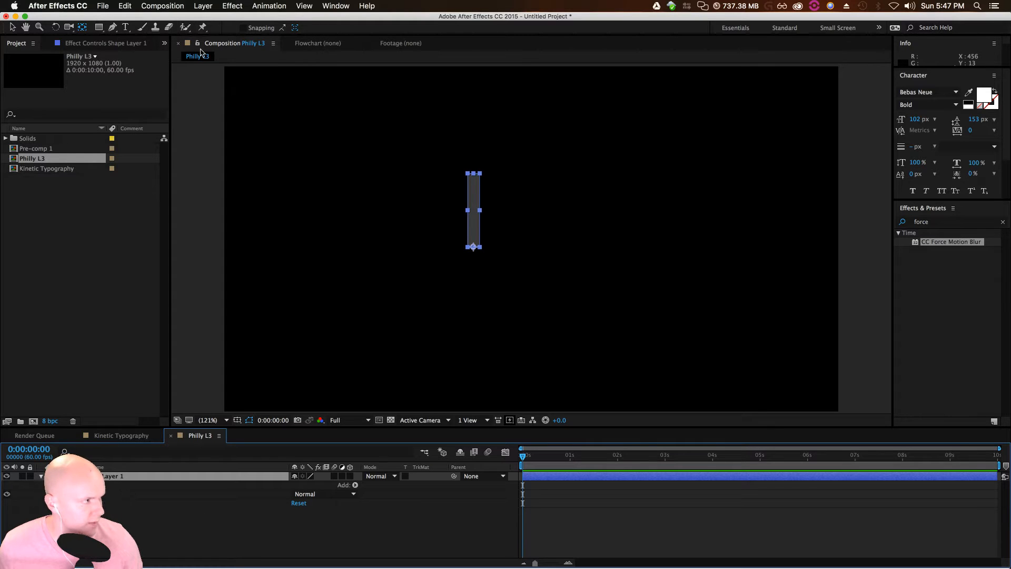
{"action": "left_click", "coordinate": [346, 6]}
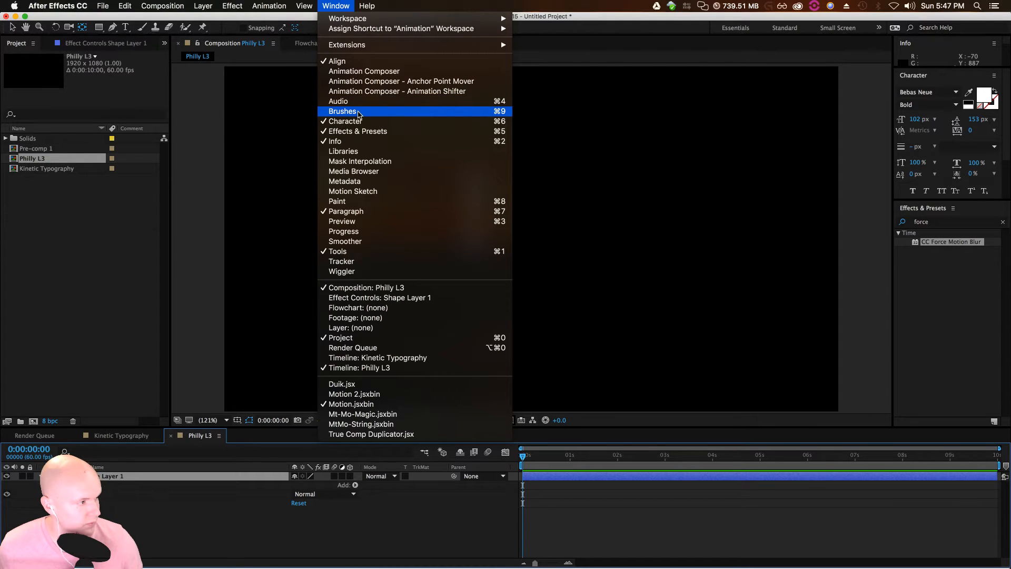
Show and enlarge the Brushes panel, then close it again
{"action": "left_click", "coordinate": [358, 111]}
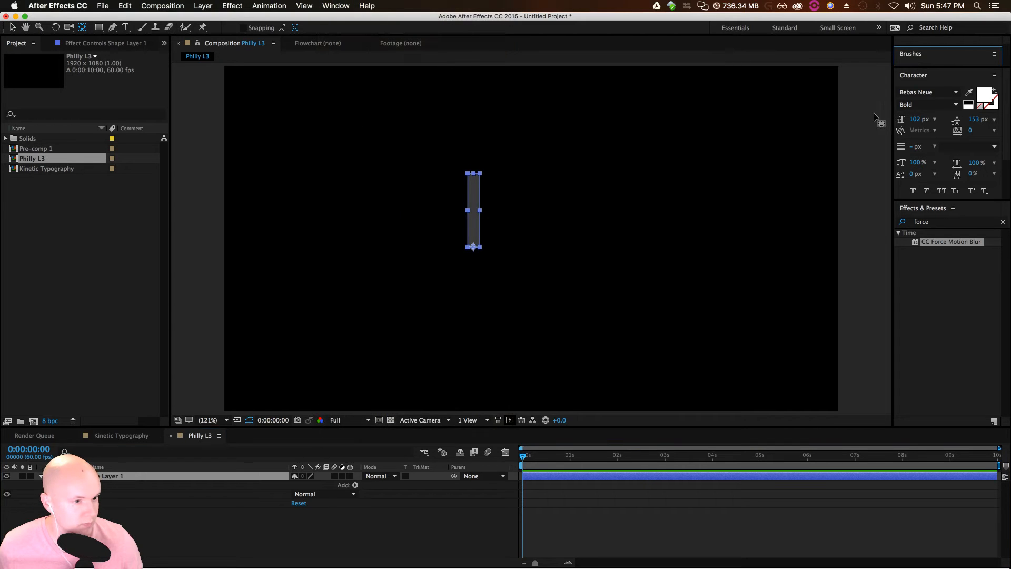
{"action": "left_click_drag", "start_coordinate": [925, 67], "coordinate": [943, 202]}
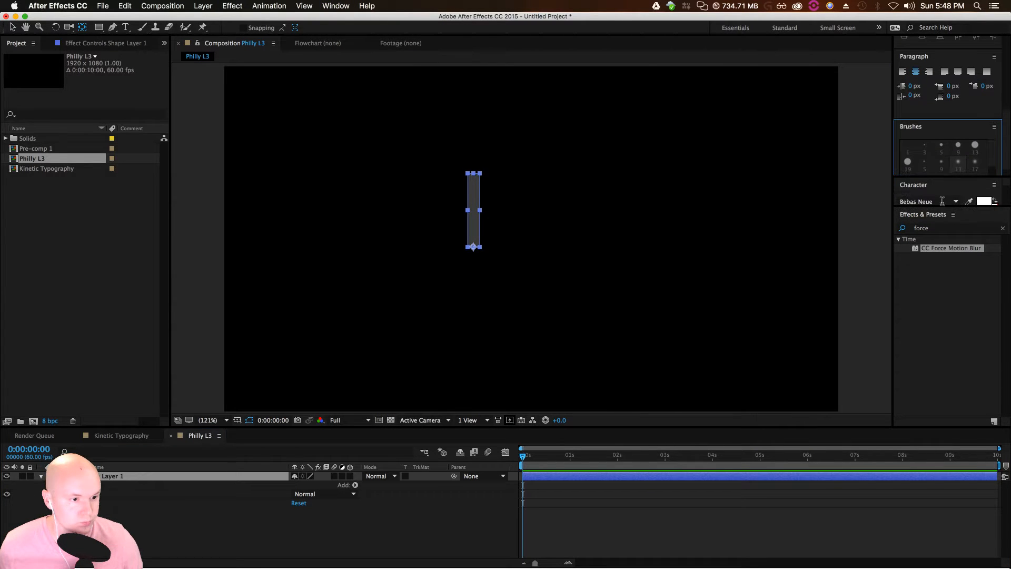
{"action": "left_click", "coordinate": [994, 126]}
{"action": "left_click", "coordinate": [905, 135]}
Apply a Fill effect to the rectangle and set its colour to yellow FFD800
{"action": "left_click", "coordinate": [967, 230]}
{"action": "left_click", "coordinate": [1002, 229]}
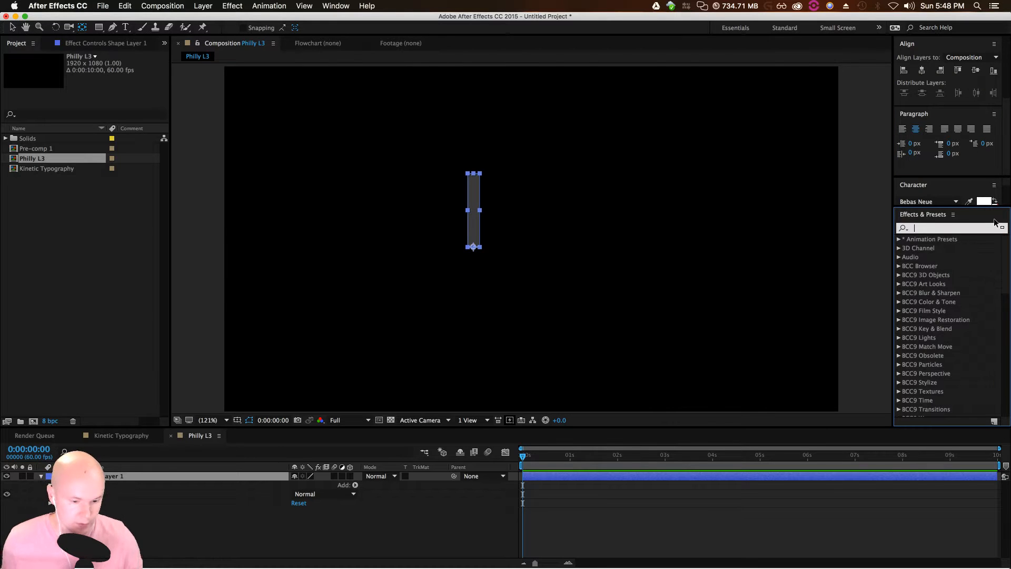
{"action": "type", "text": "Fill"}
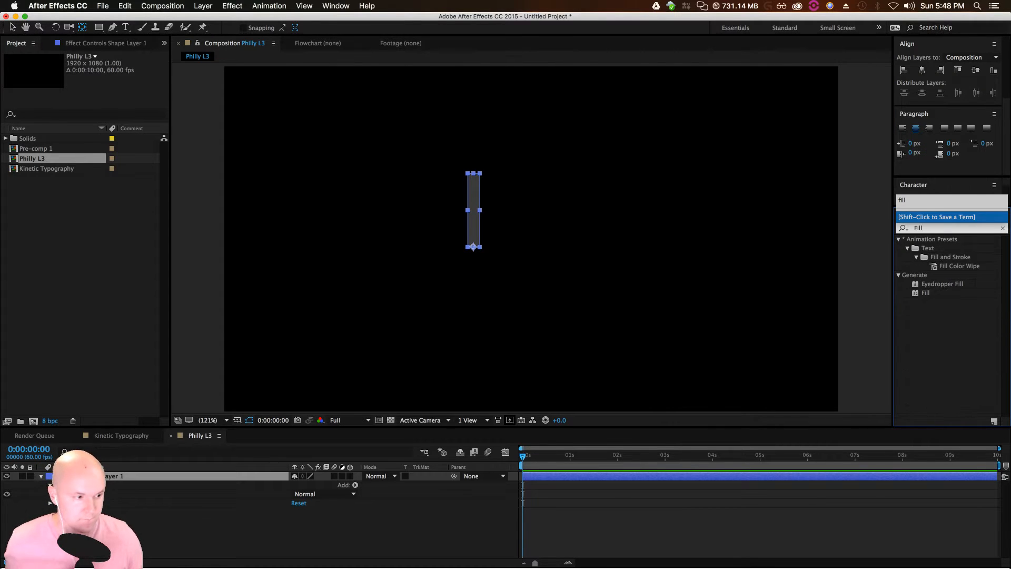
{"action": "left_click_drag", "start_coordinate": [927, 294], "coordinate": [480, 218]}
{"action": "left_click", "coordinate": [99, 93]}
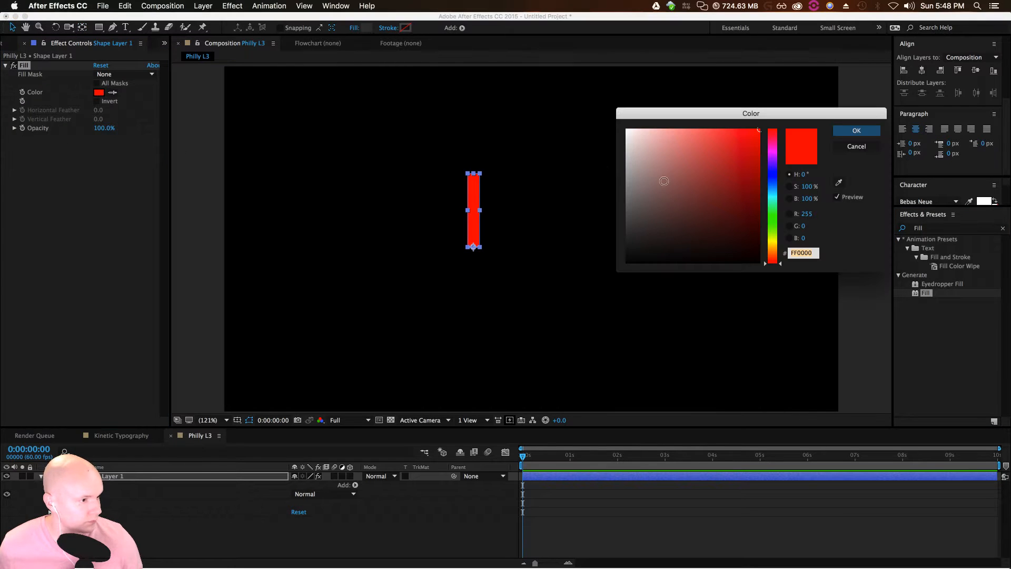
{"action": "left_click_drag", "start_coordinate": [773, 262], "coordinate": [774, 247]}
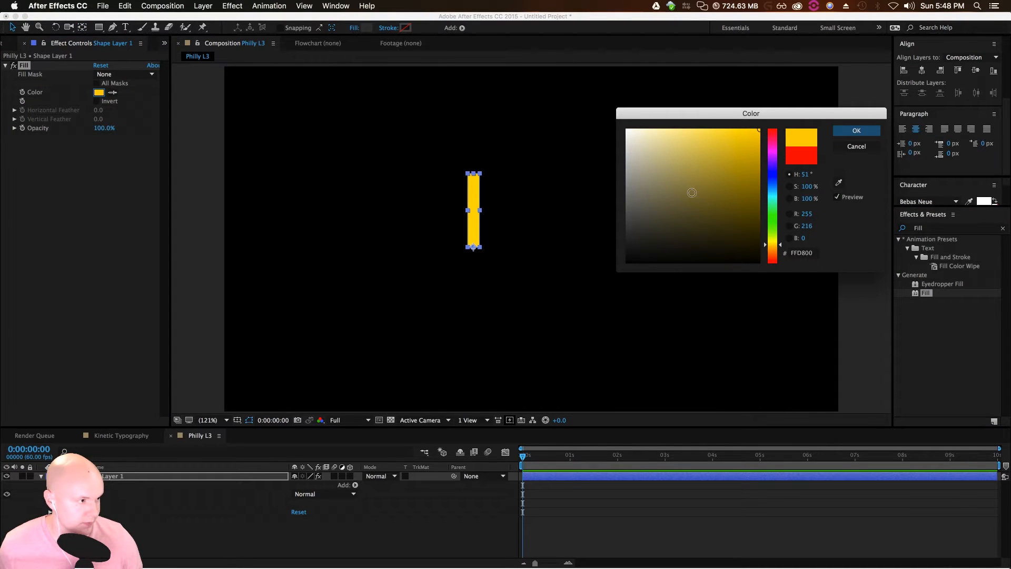
{"action": "left_click", "coordinate": [856, 131]}
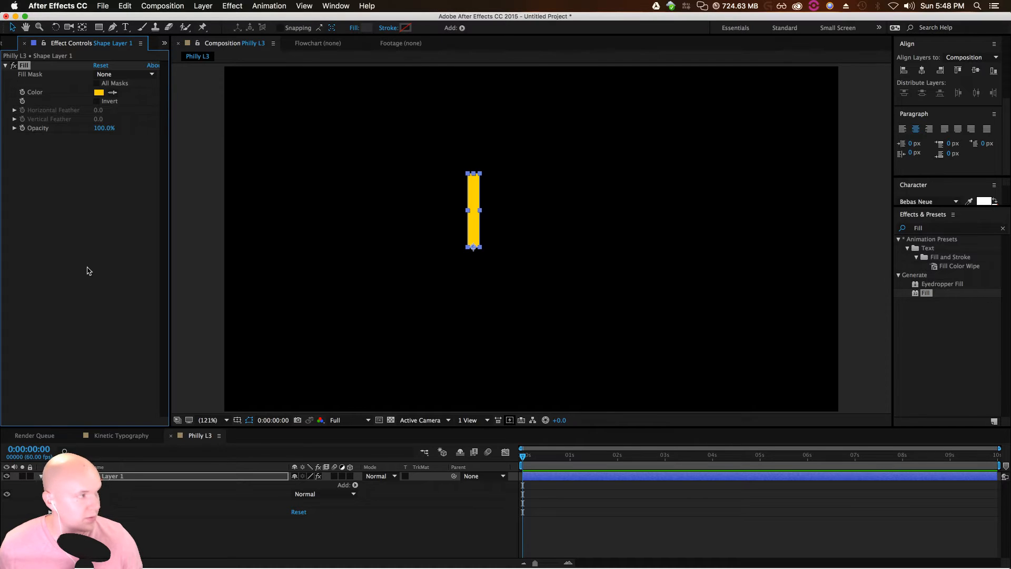
Move the yellow bar toward the upper left of the Philly L3 frame
{"action": "left_click", "coordinate": [89, 271]}
{"action": "left_click", "coordinate": [197, 530]}
{"action": "left_click_drag", "start_coordinate": [470, 237], "coordinate": [356, 172]}
{"action": "left_click", "coordinate": [534, 461]}
{"action": "left_click_drag", "start_coordinate": [533, 461], "coordinate": [517, 464]}
{"action": "left_click", "coordinate": [197, 533]}
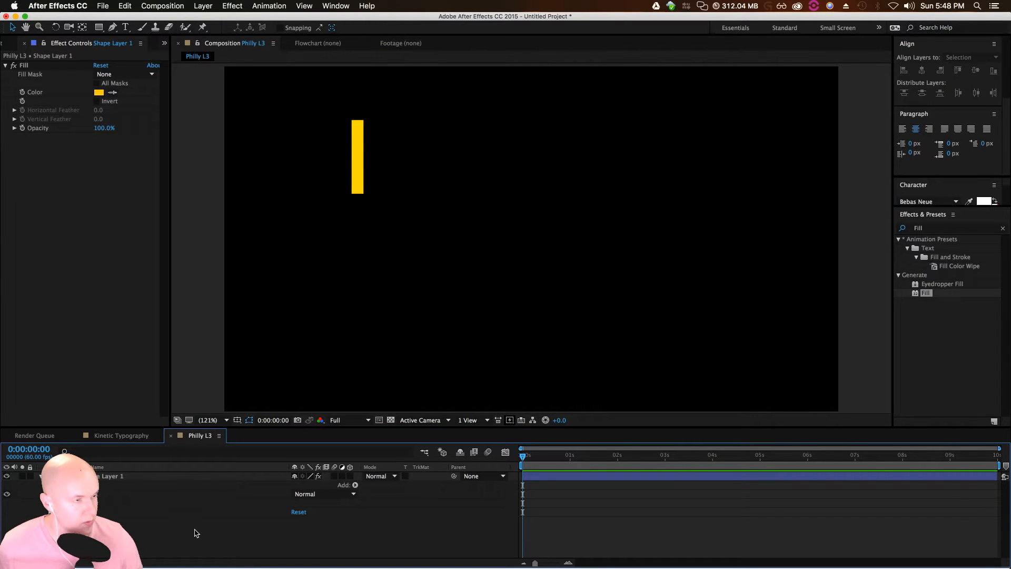
Add a Null Object over the yellow bar and parent Shape Layer 1 to Null 2
{"action": "right_click", "coordinate": [133, 530]}
{"action": "mouse_move", "coordinate": [172, 470]}
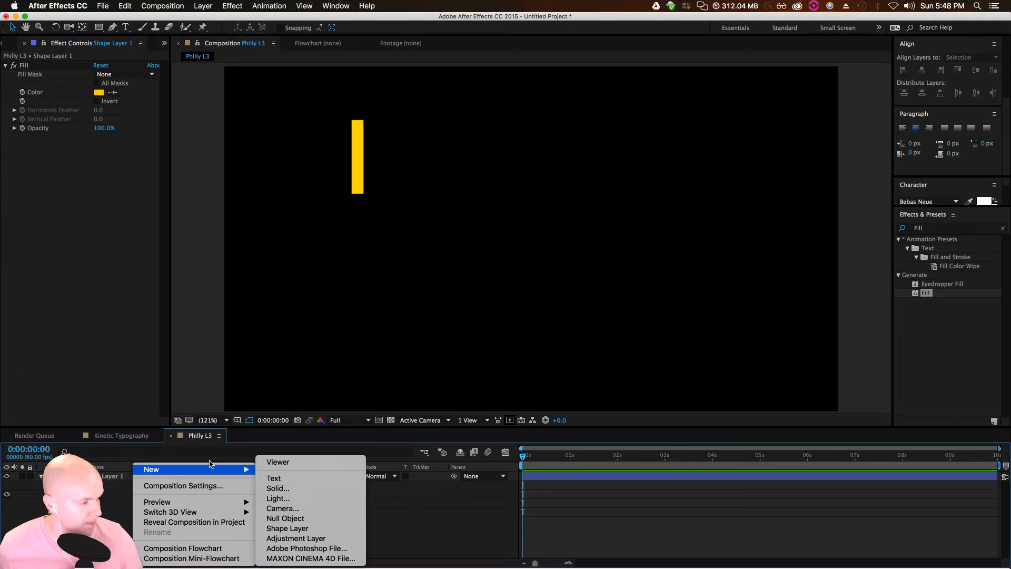
{"action": "left_click", "coordinate": [300, 517]}
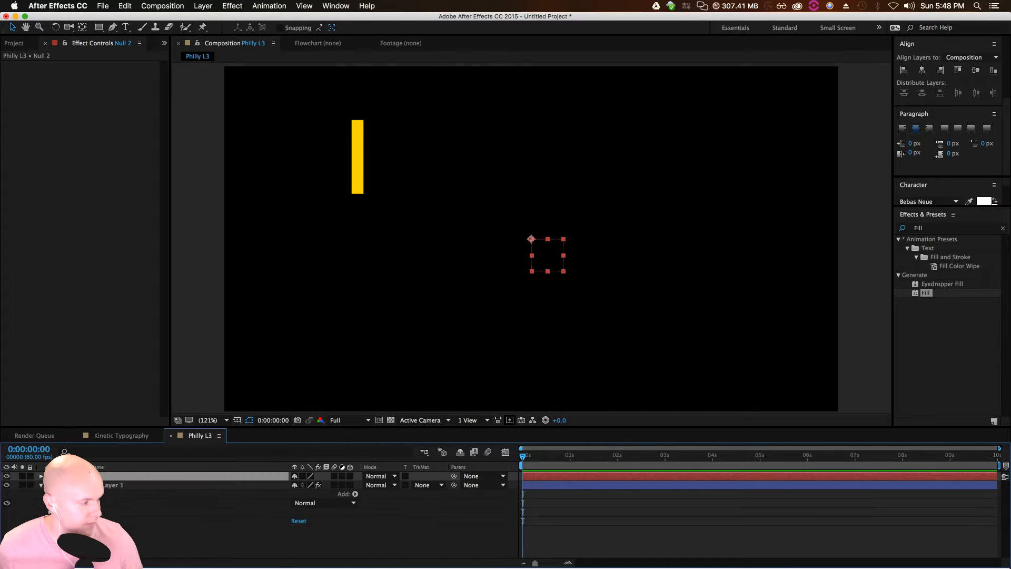
{"action": "left_click", "coordinate": [41, 485]}
{"action": "left_click_drag", "start_coordinate": [555, 257], "coordinate": [364, 183]}
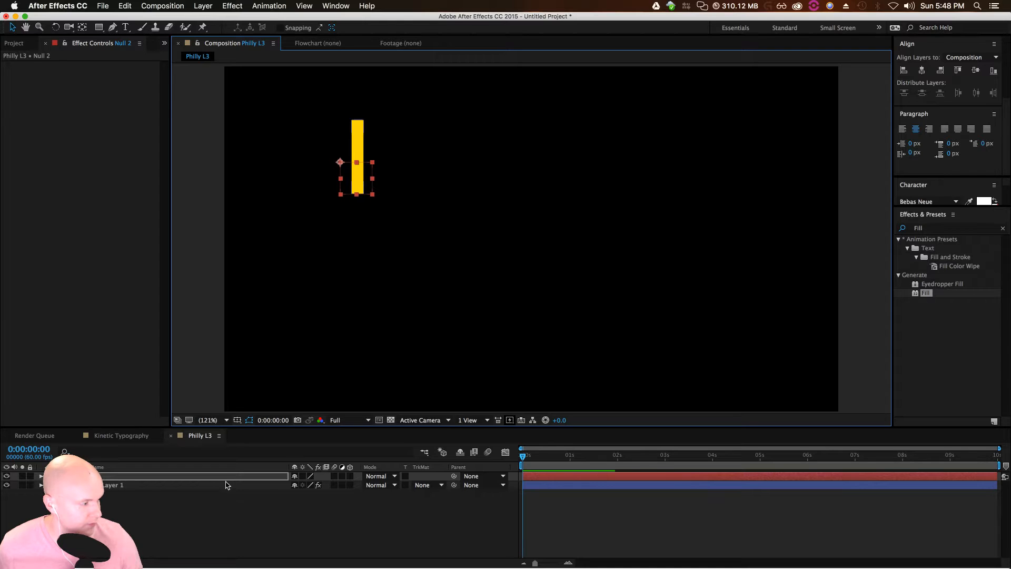
{"action": "left_click", "coordinate": [184, 490]}
{"action": "left_click_drag", "start_coordinate": [454, 485], "coordinate": [170, 478]}
{"action": "left_click", "coordinate": [208, 538]}
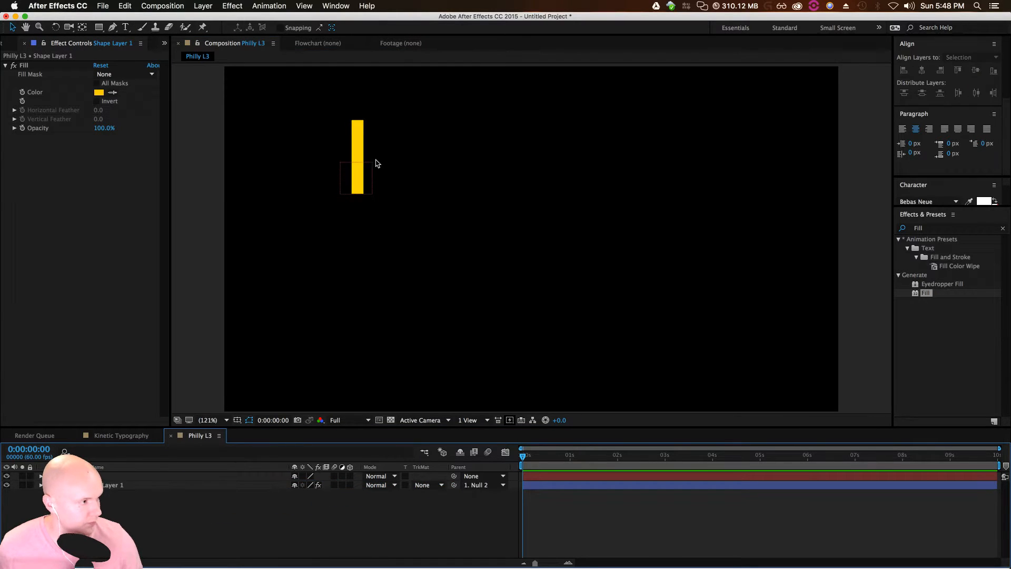
Keyframe Null 2's Position at 0:00:00:40, then move the bar straight down
{"action": "left_click", "coordinate": [372, 167]}
{"action": "key", "text": "p"}
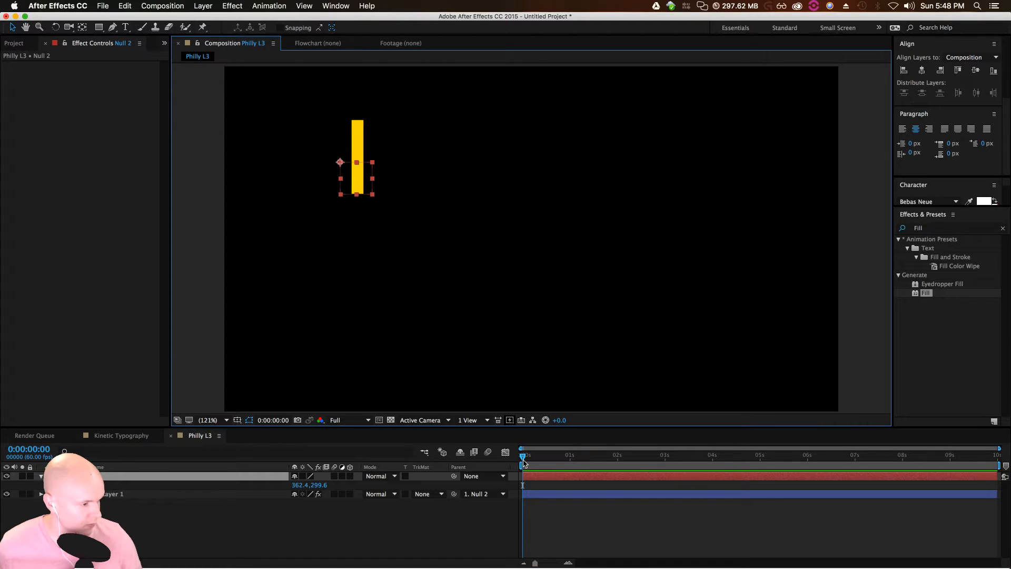
{"action": "left_click", "coordinate": [548, 456]}
{"action": "left_click", "coordinate": [554, 463]}
{"action": "key", "text": "alt+shift+p"}
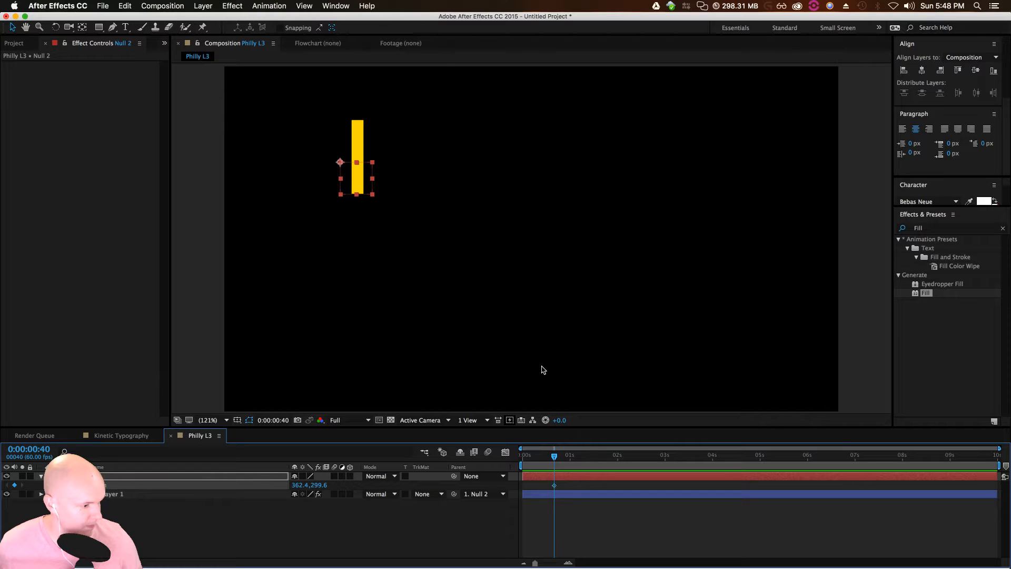
{"action": "left_click_drag", "start_coordinate": [564, 458], "coordinate": [574, 467]}
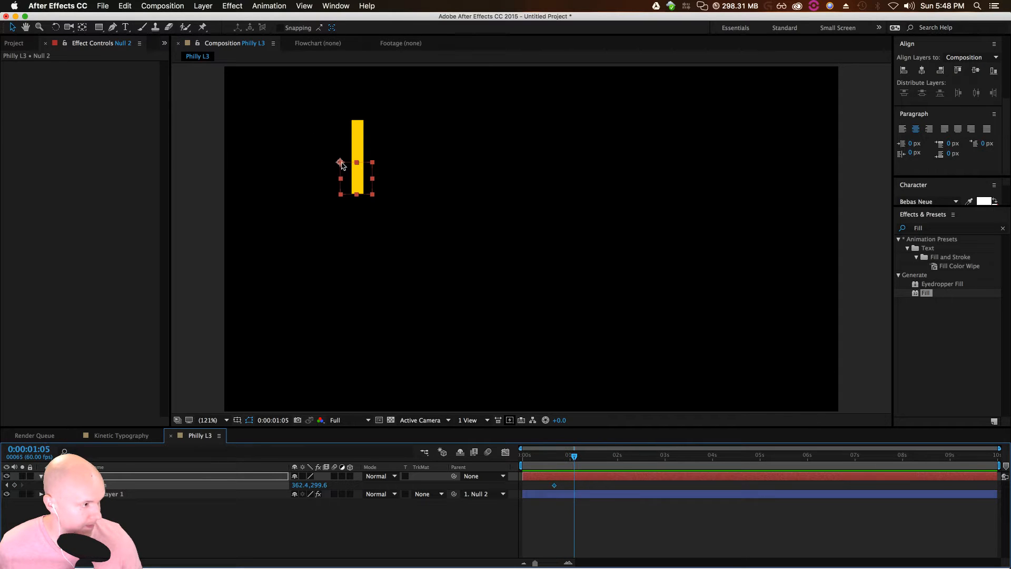
{"action": "left_click_drag", "start_coordinate": [368, 176], "coordinate": [369, 314]}
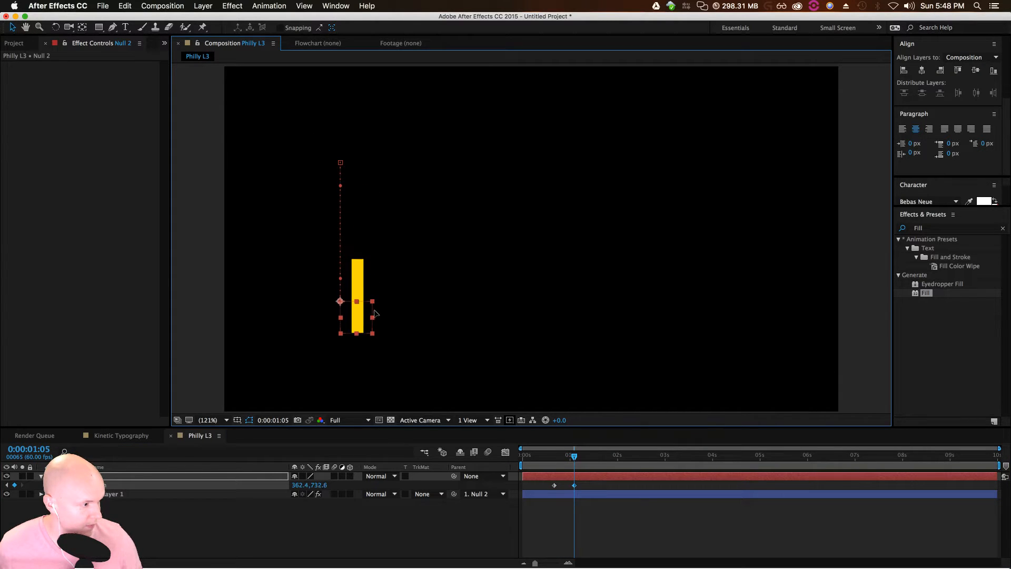
Keyframe Position at 1:07, slide the bar to the right edge by 1:46, and end the work area at 2s
{"action": "left_click_drag", "start_coordinate": [574, 459], "coordinate": [574, 459]}
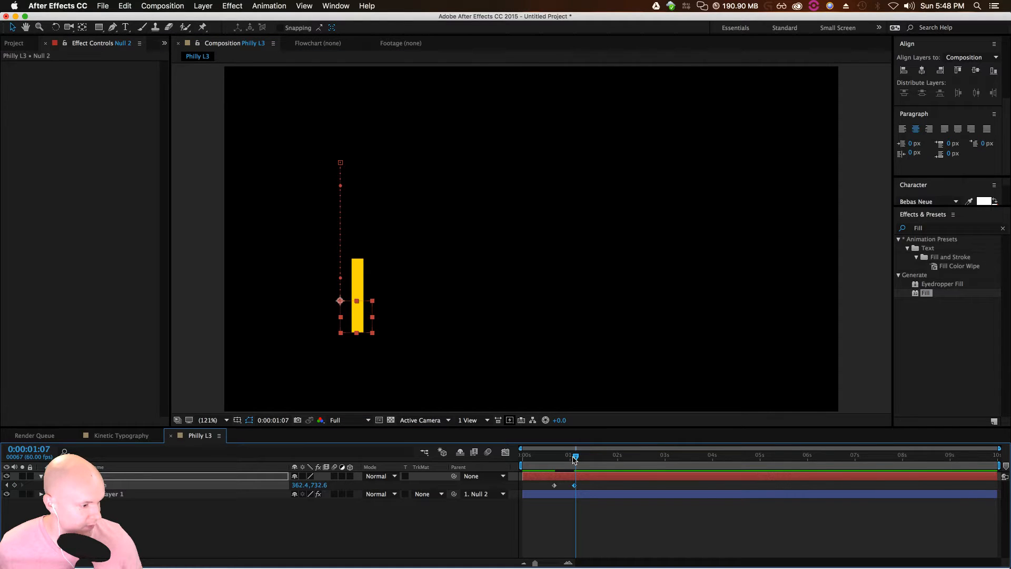
{"action": "left_click", "coordinate": [14, 485]}
{"action": "left_click_drag", "start_coordinate": [575, 459], "coordinate": [606, 459]}
{"action": "left_click_drag", "start_coordinate": [363, 320], "coordinate": [574, 325]}
{"action": "left_click_drag", "start_coordinate": [367, 326], "coordinate": [848, 330]}
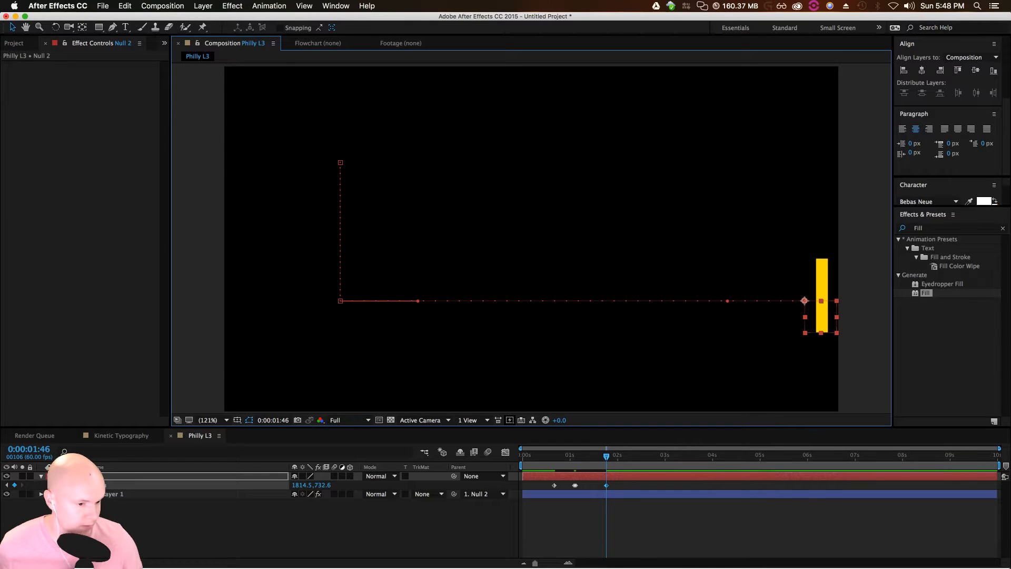
{"action": "left_click_drag", "start_coordinate": [997, 467], "coordinate": [613, 466]}
{"action": "key", "text": "space"}
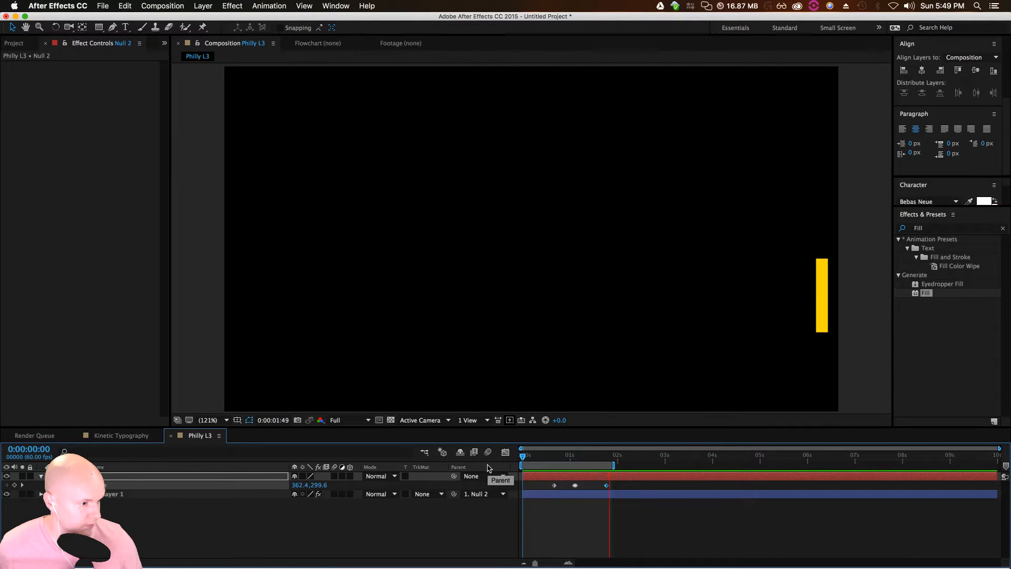
Ease all four Null 2 Position keyframes at 73 with the Motion script and preview
{"action": "key", "text": "space"}
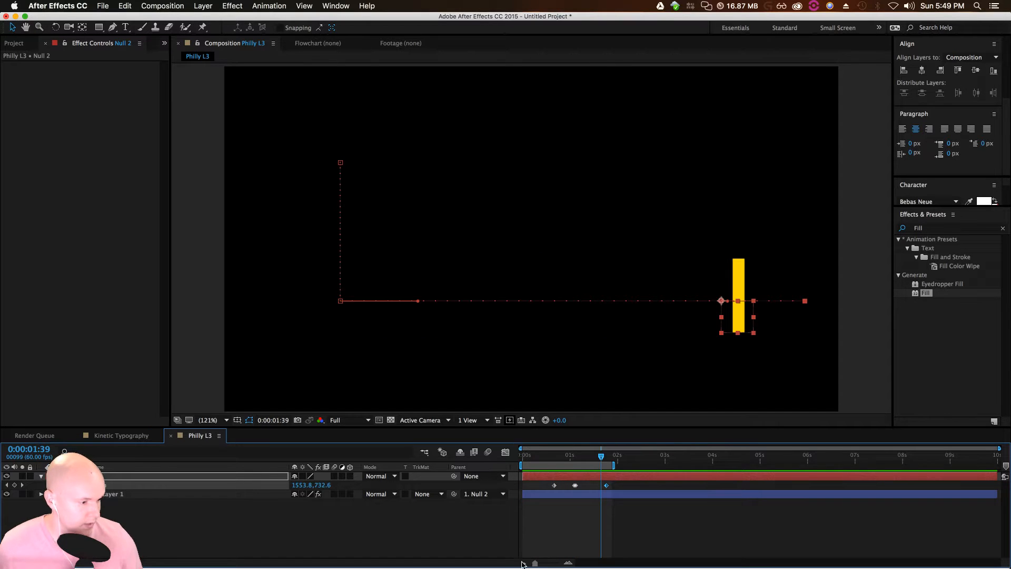
{"action": "left_click_drag", "start_coordinate": [535, 562], "coordinate": [547, 564]}
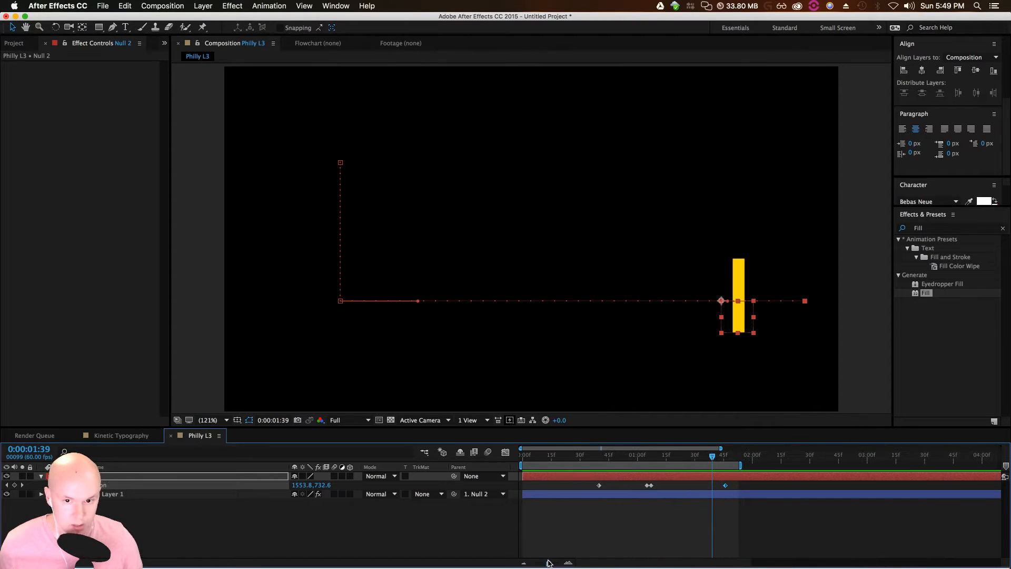
{"action": "left_click_drag", "start_coordinate": [742, 480], "coordinate": [567, 495]}
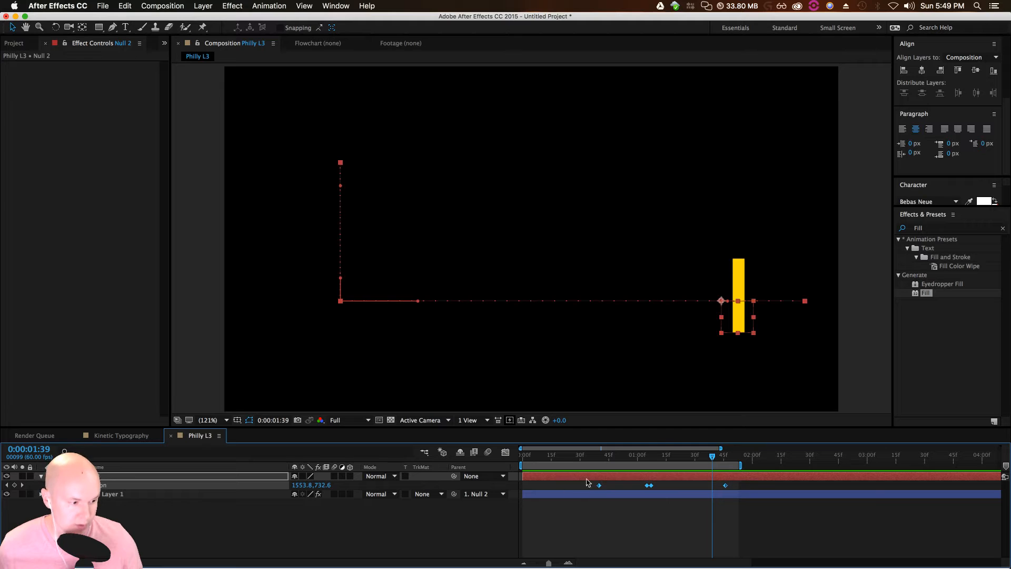
{"action": "left_click_drag", "start_coordinate": [712, 457], "coordinate": [668, 469]}
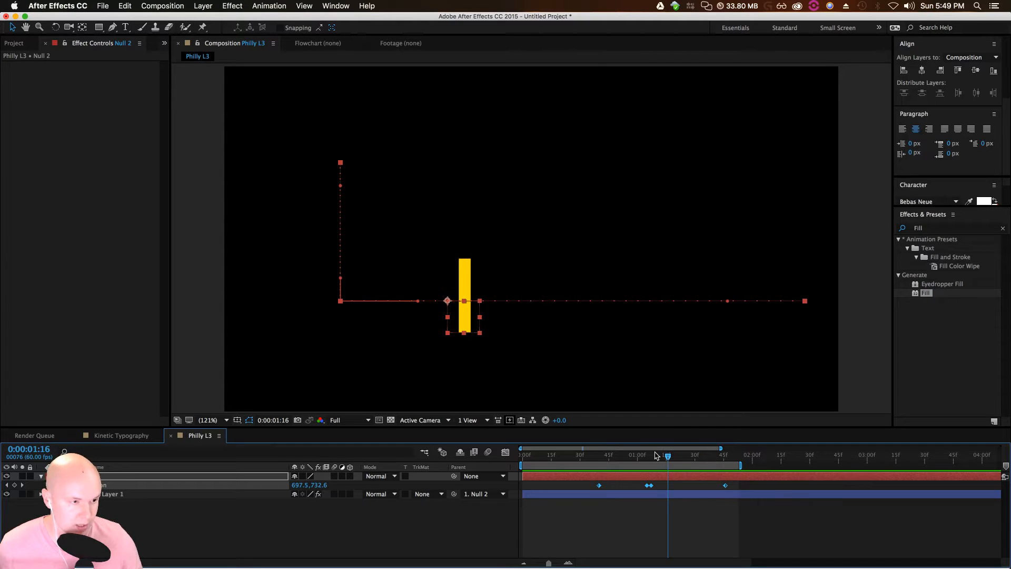
{"action": "left_click_drag", "start_coordinate": [1010, 89], "coordinate": [921, 66]}
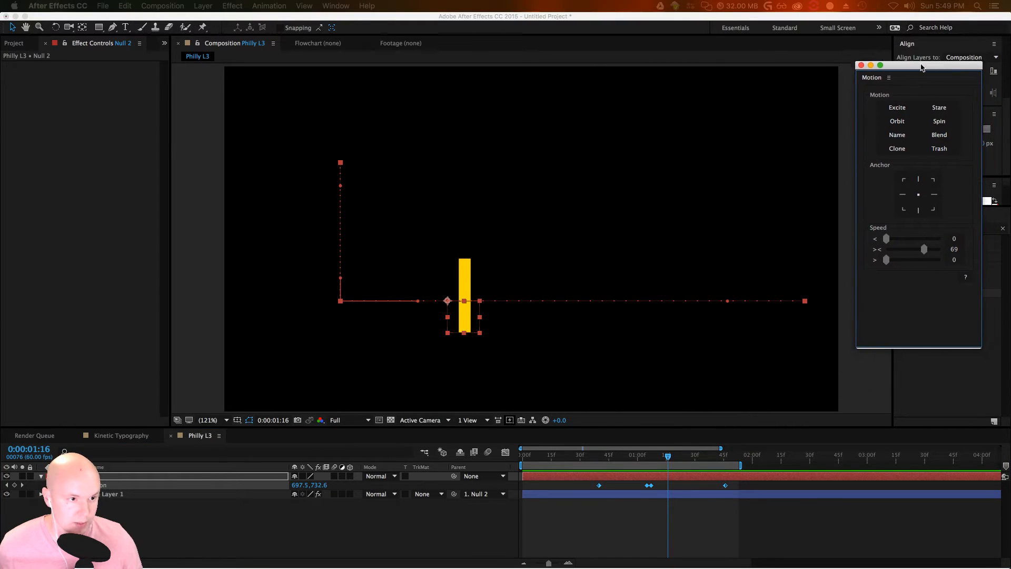
{"action": "mouse_move", "coordinate": [924, 250]}
{"action": "left_mouse_down"}
{"action": "mouse_move", "coordinate": [916, 252]}
{"action": "mouse_move", "coordinate": [925, 249]}
{"action": "left_mouse_up"}
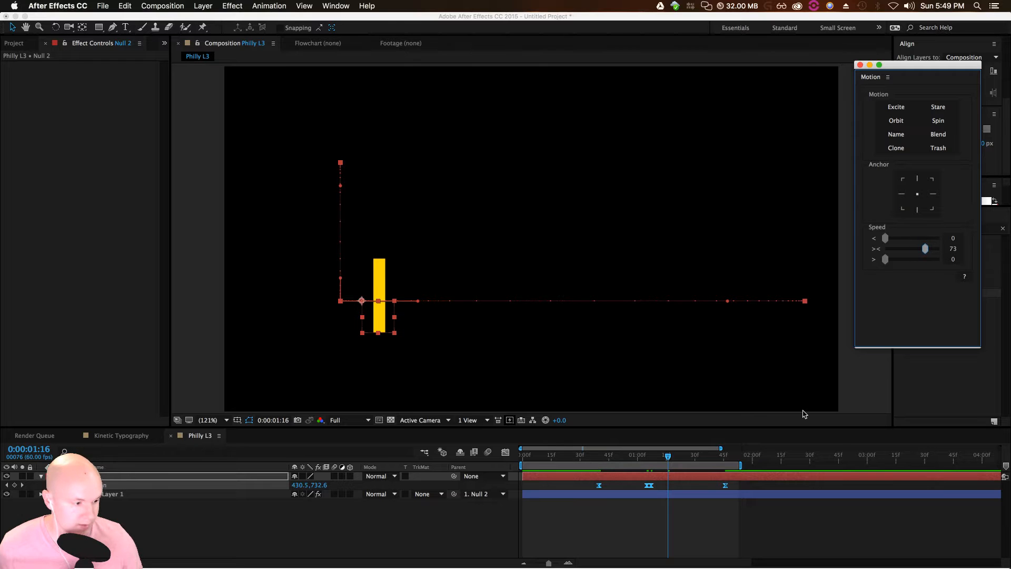
{"action": "left_click_drag", "start_coordinate": [669, 457], "coordinate": [533, 474]}
{"action": "key", "text": "space"}
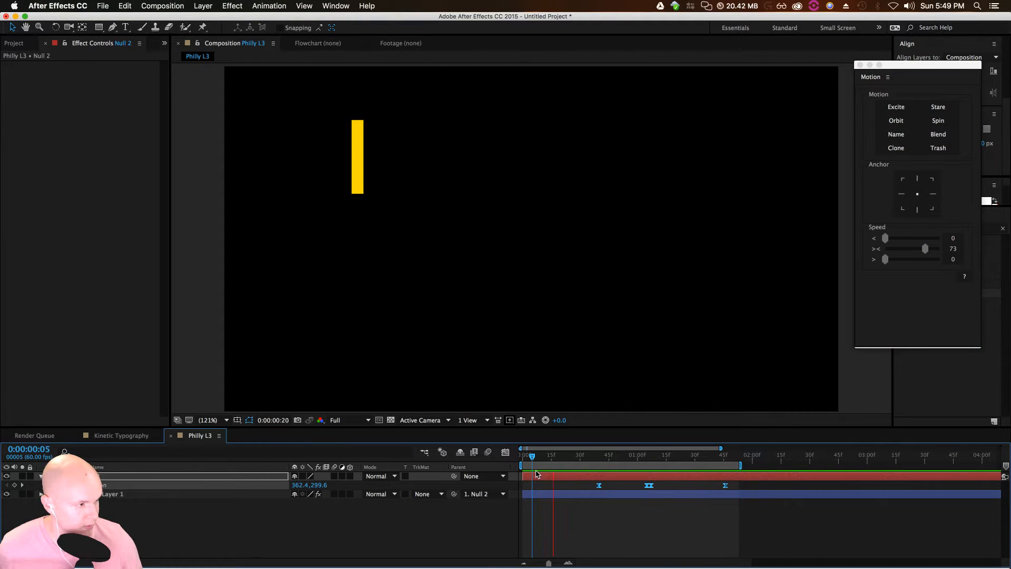
{"action": "key", "text": "space"}
Move the time to frame 40 and select the yellow bar's shape layer
{"action": "left_click", "coordinate": [610, 515]}
{"action": "left_click_drag", "start_coordinate": [571, 455], "coordinate": [600, 464]}
{"action": "left_click", "coordinate": [604, 478]}
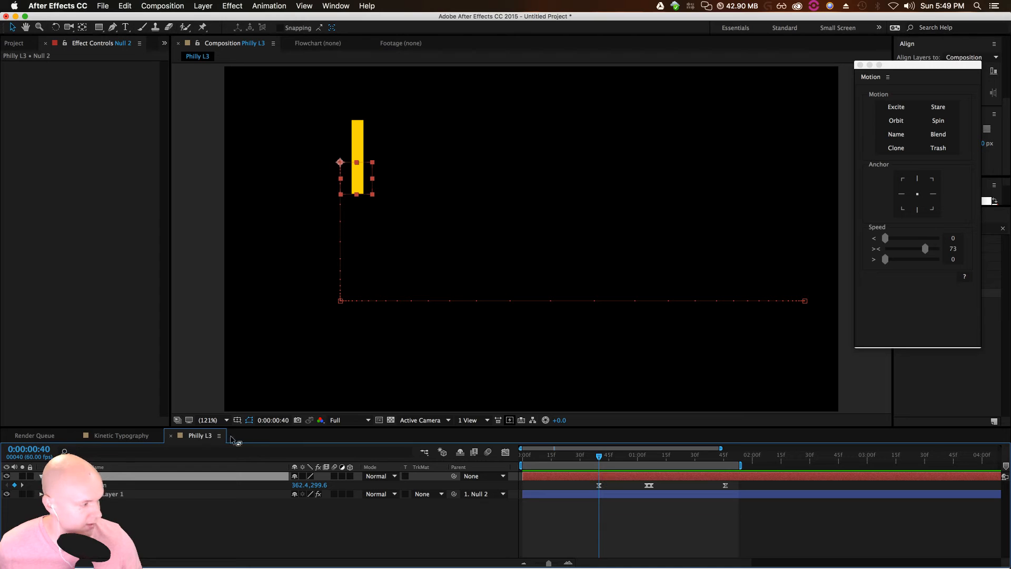
{"action": "left_click", "coordinate": [121, 495]}
Keyframe Shape Layer 1's Scale unlinked: 100,100% at 0:00:01:05 and 100,0% at 0:00:00:40
{"action": "key", "text": "s"}
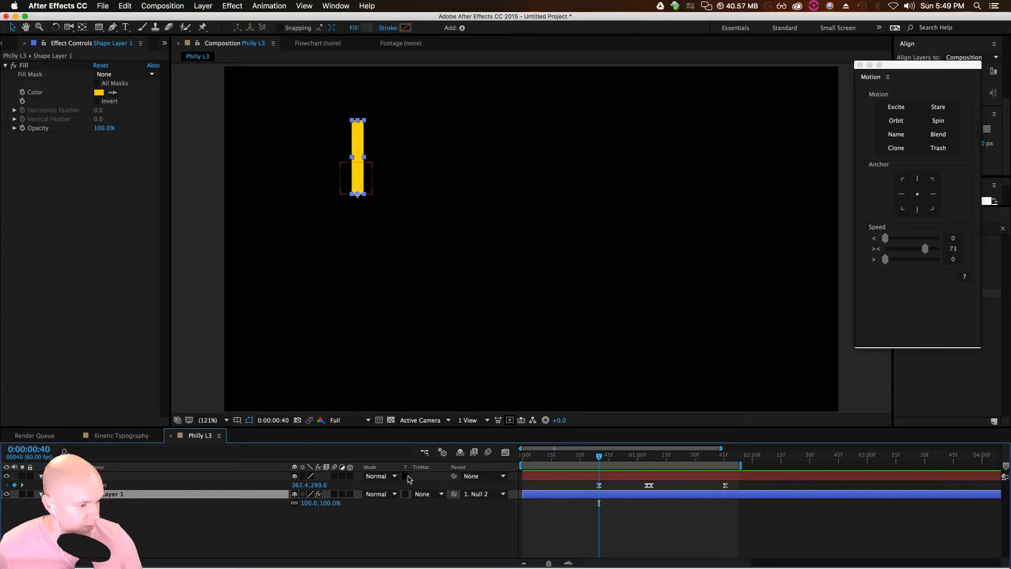
{"action": "left_click_drag", "start_coordinate": [595, 462], "coordinate": [647, 464]}
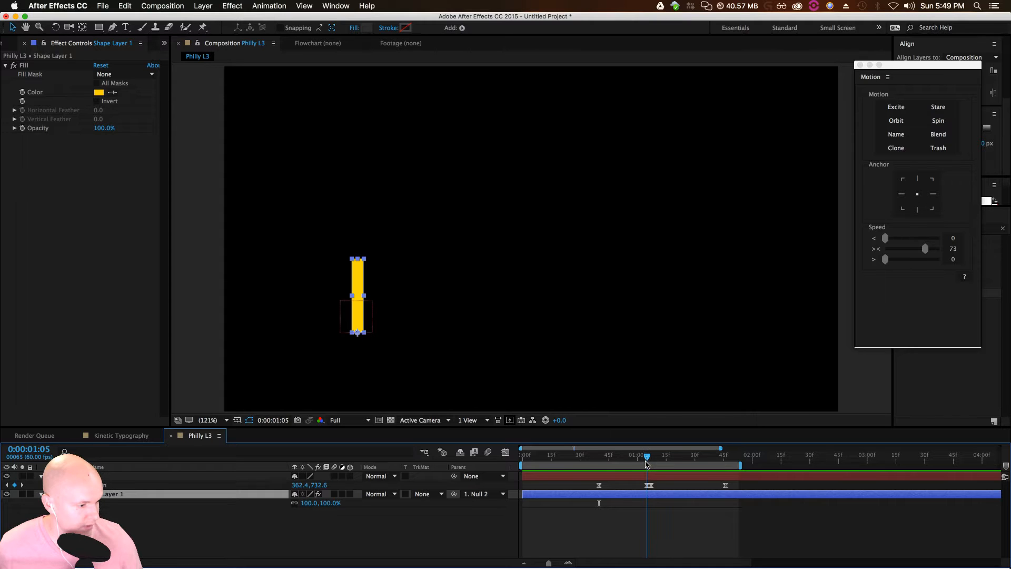
{"action": "left_click", "coordinate": [67, 503]}
{"action": "left_click", "coordinate": [294, 504]}
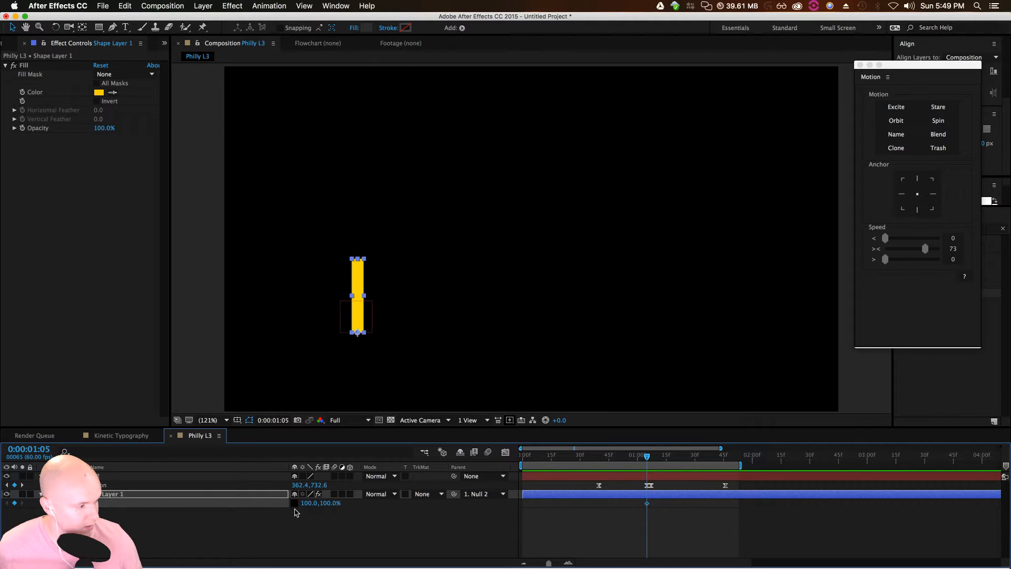
{"action": "left_click_drag", "start_coordinate": [649, 461], "coordinate": [598, 461]}
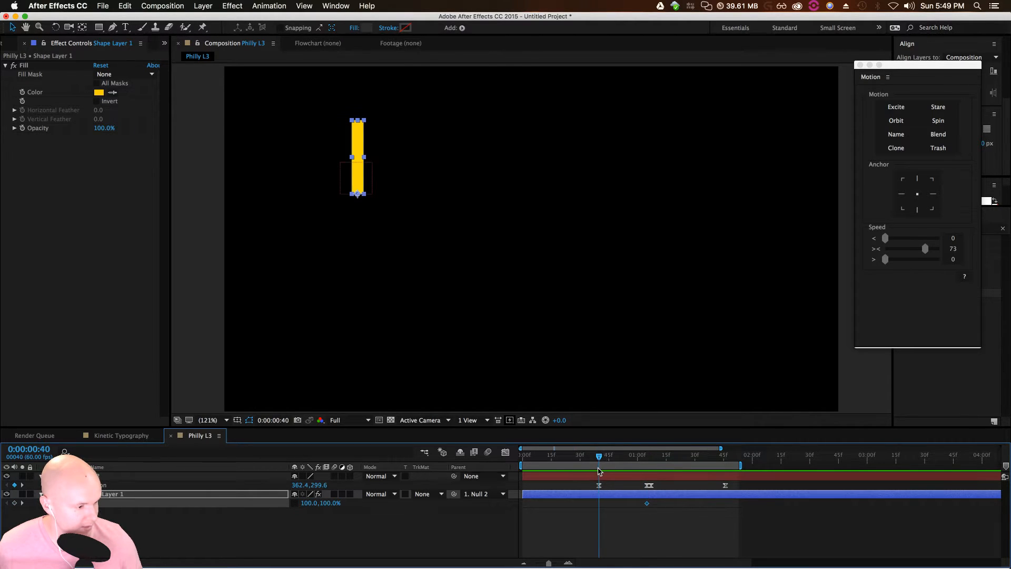
{"action": "left_click_drag", "start_coordinate": [328, 503], "coordinate": [318, 503]}
{"action": "left_click", "coordinate": [338, 504]}
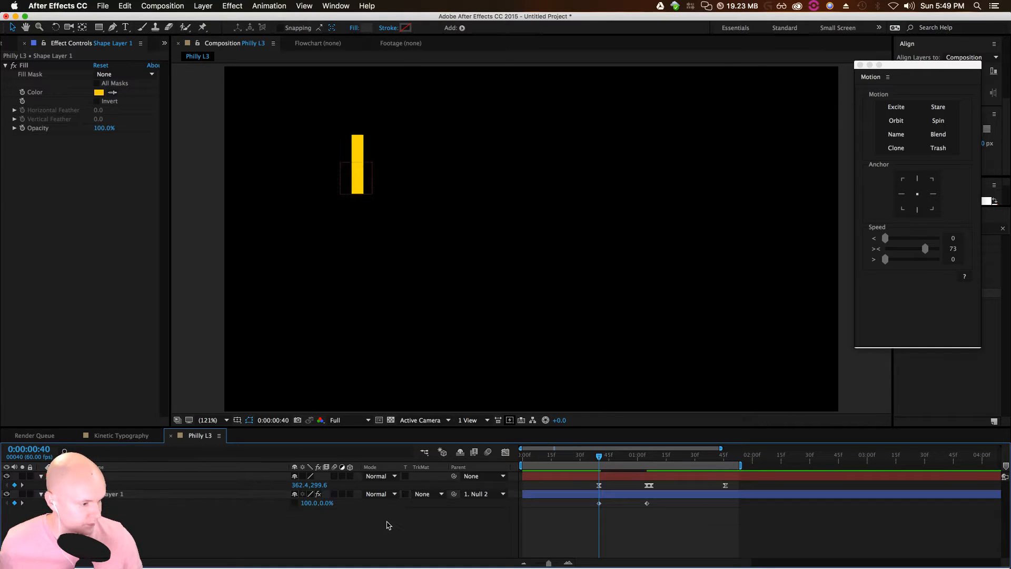
{"action": "key", "text": "Return"}
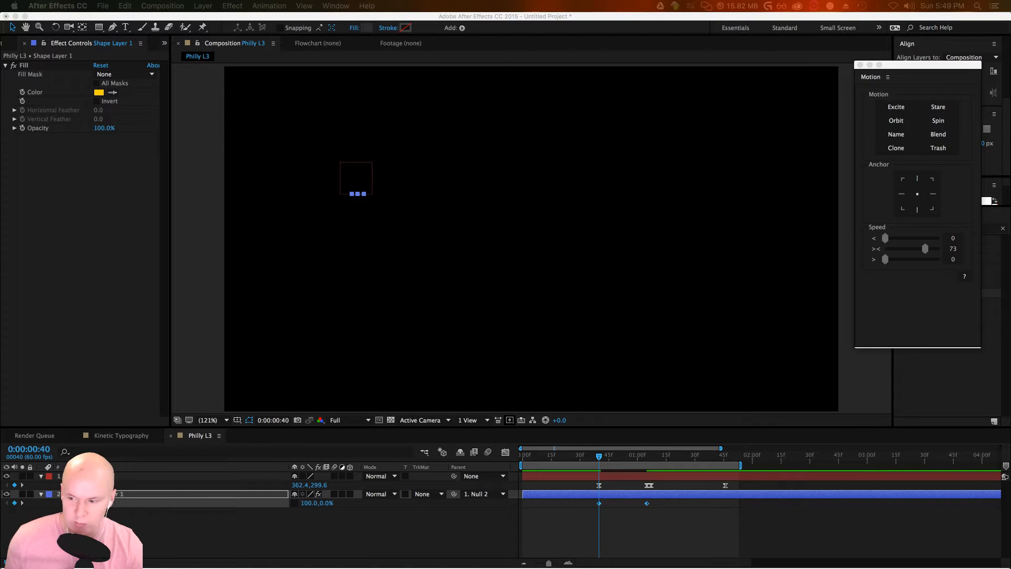
Select Shape Layer 1's two Scale keyframes and ease them at 82 with the Motion script
{"action": "mouse_move", "coordinate": [1010, 69]}
{"action": "left_mouse_down"}
{"action": "mouse_move", "coordinate": [863, 69]}
{"action": "mouse_move", "coordinate": [1010, 69]}
{"action": "left_mouse_up"}
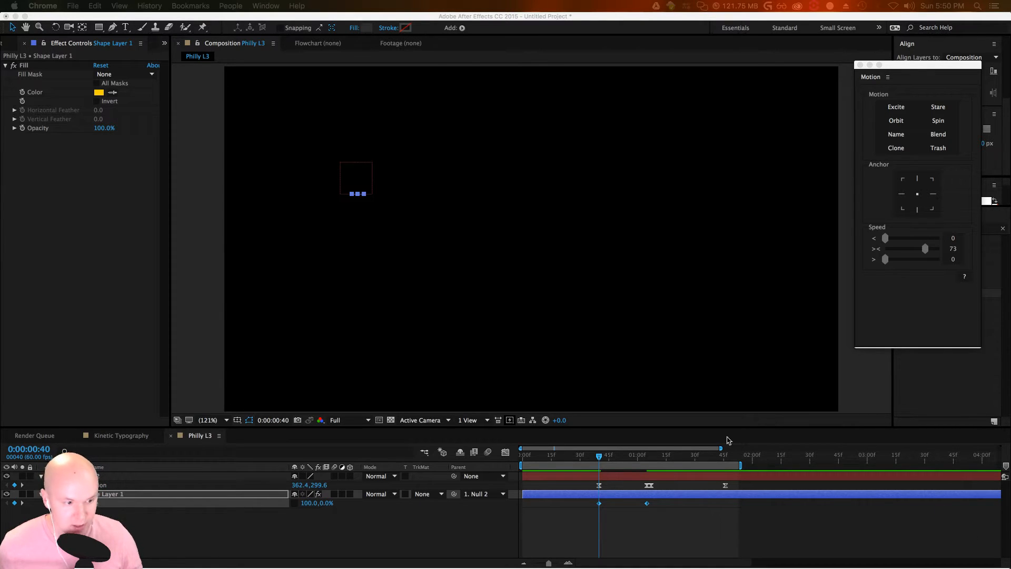
{"action": "left_click", "coordinate": [638, 528]}
{"action": "left_click_drag", "start_coordinate": [582, 532], "coordinate": [676, 502]}
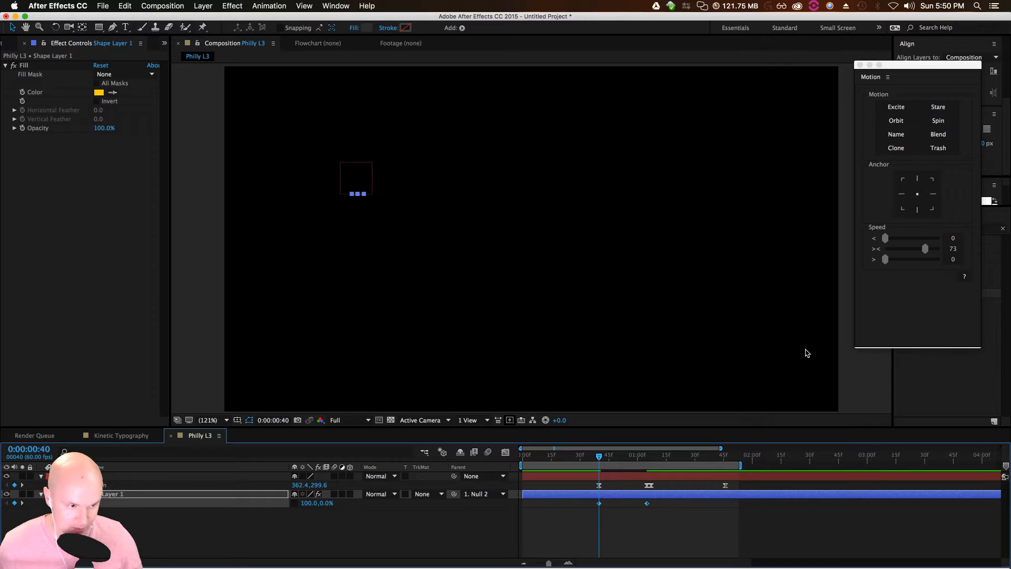
{"action": "left_click_drag", "start_coordinate": [926, 248], "coordinate": [929, 249]}
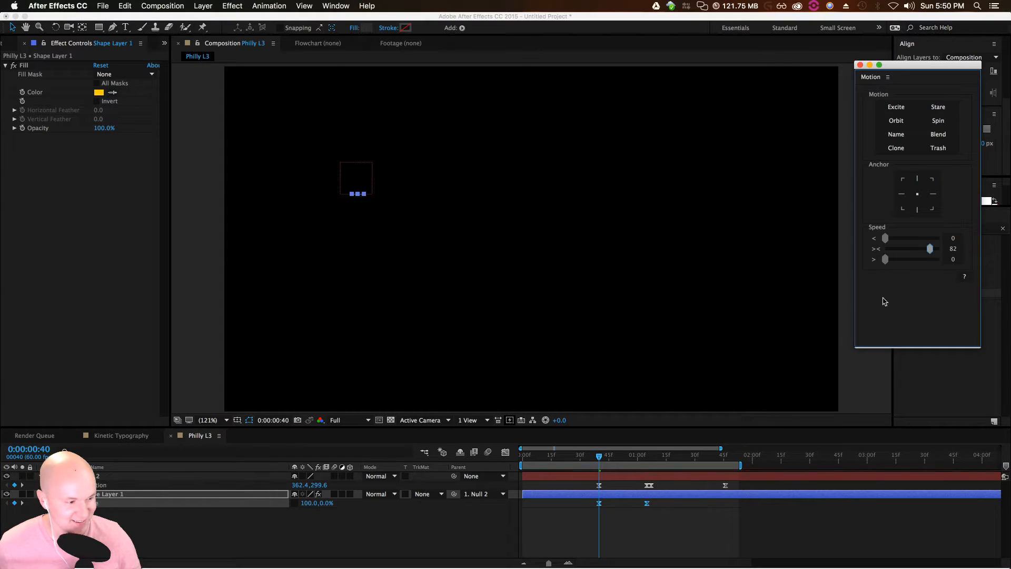
{"action": "left_click_drag", "start_coordinate": [558, 468], "coordinate": [538, 470]}
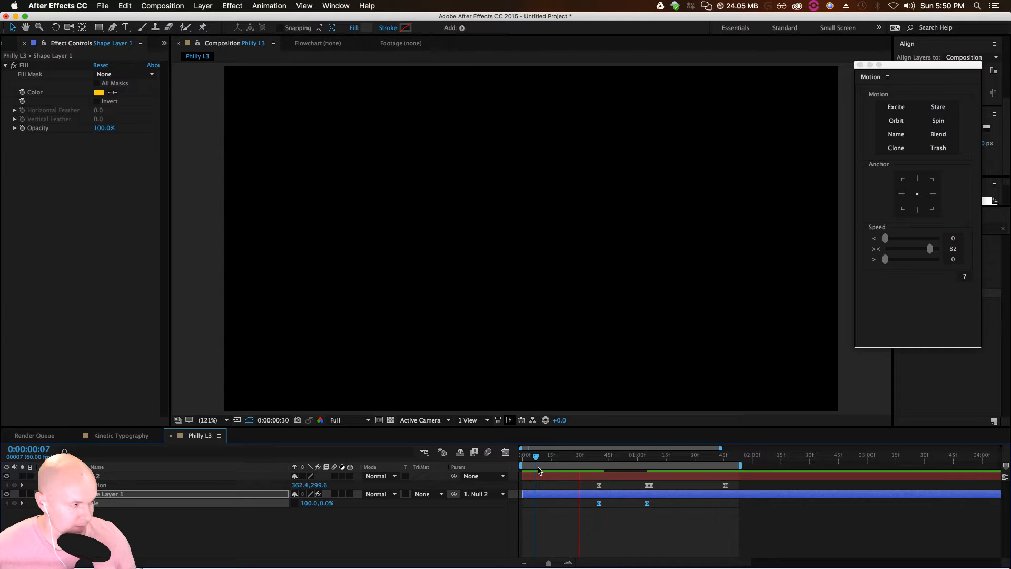
Collapse Null 2 and Shape Layer 1, scrub to review the slide-in, and select both layers
{"action": "key", "text": "space"}
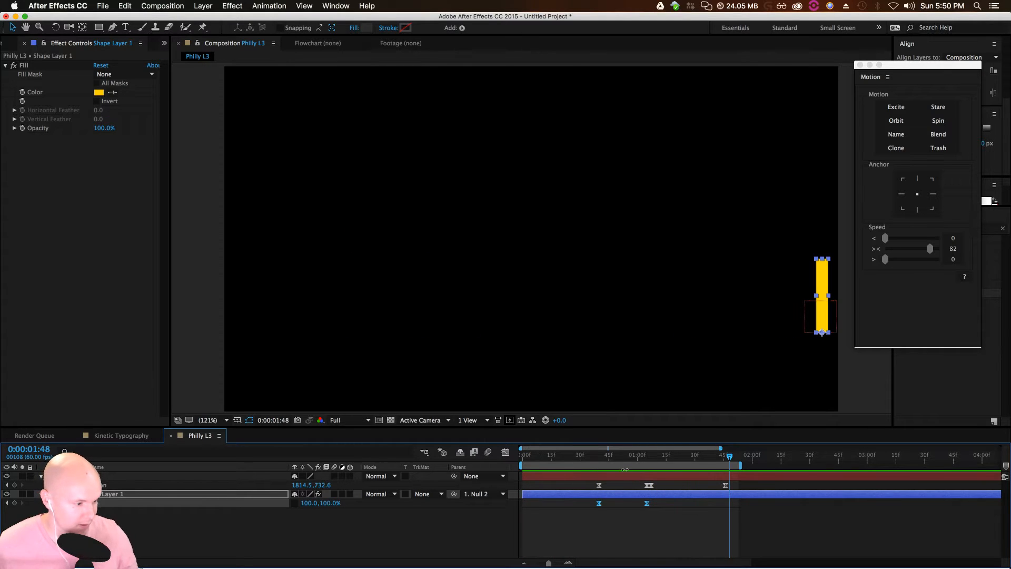
{"action": "left_click_drag", "start_coordinate": [634, 469], "coordinate": [673, 476]}
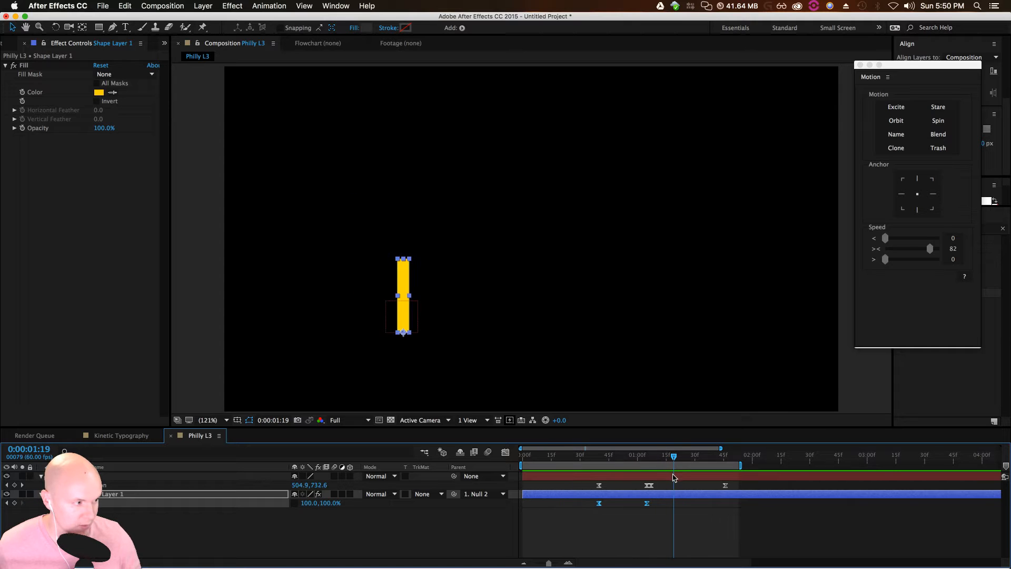
{"action": "left_click", "coordinate": [636, 525]}
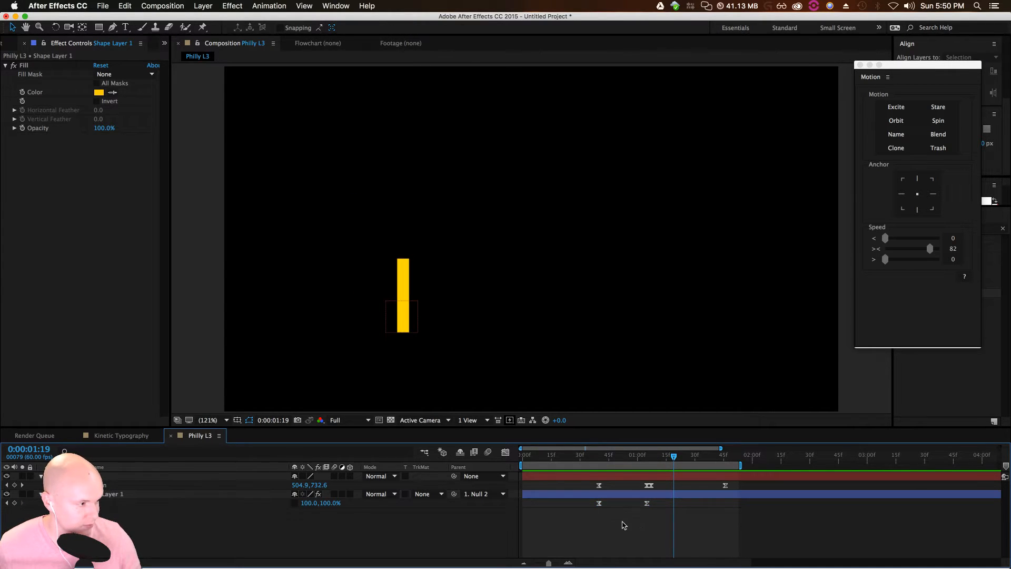
{"action": "left_click", "coordinate": [41, 477]}
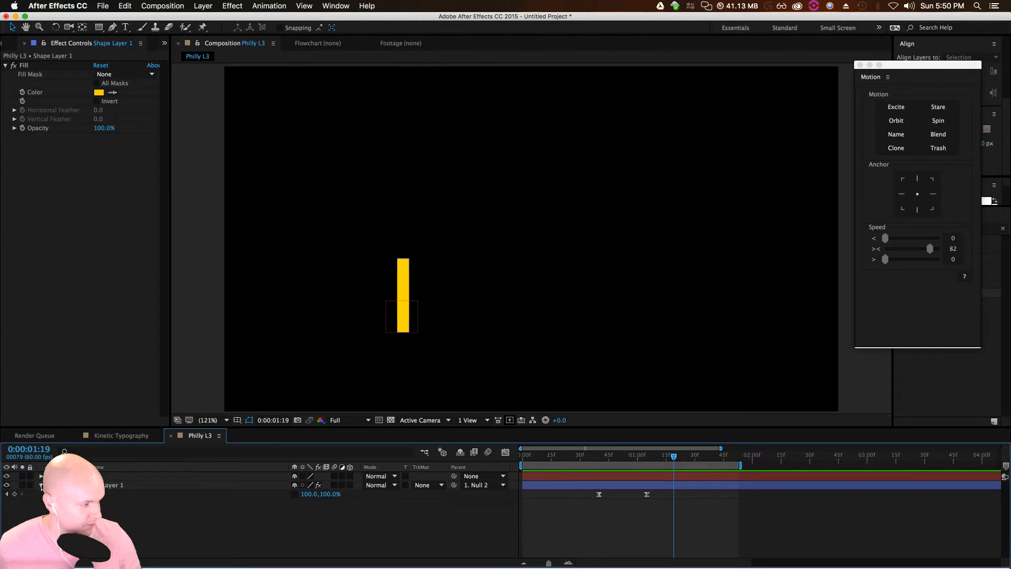
{"action": "left_click", "coordinate": [41, 485]}
{"action": "left_click_drag", "start_coordinate": [623, 462], "coordinate": [647, 510]}
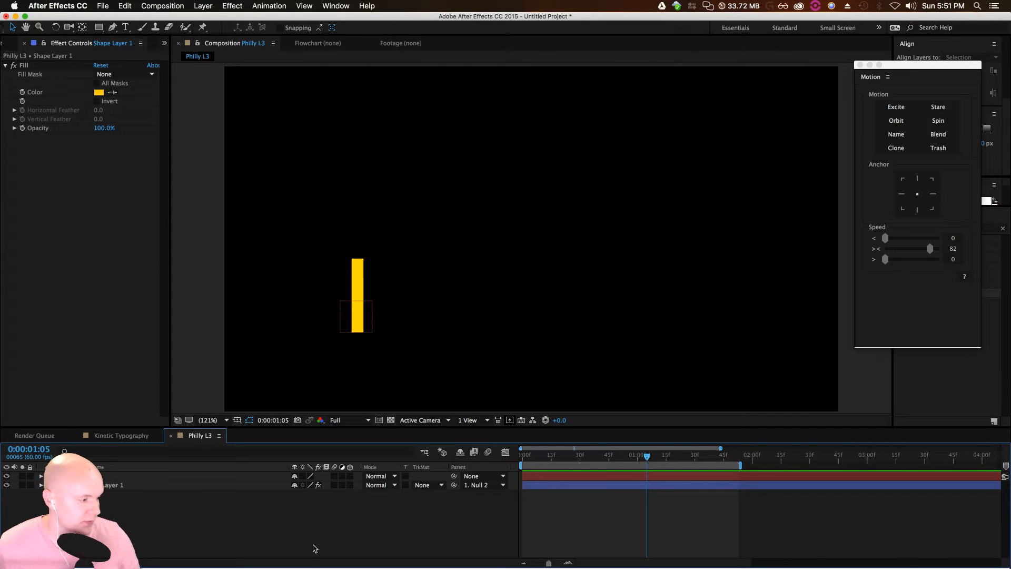
{"action": "left_click_drag", "start_coordinate": [589, 462], "coordinate": [668, 461]}
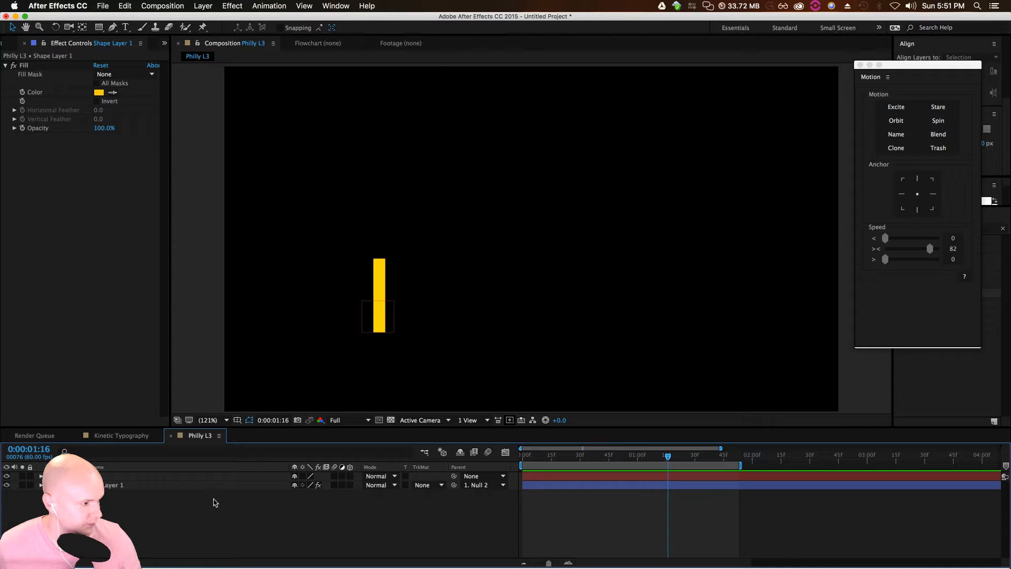
{"action": "key", "text": "super+a"}
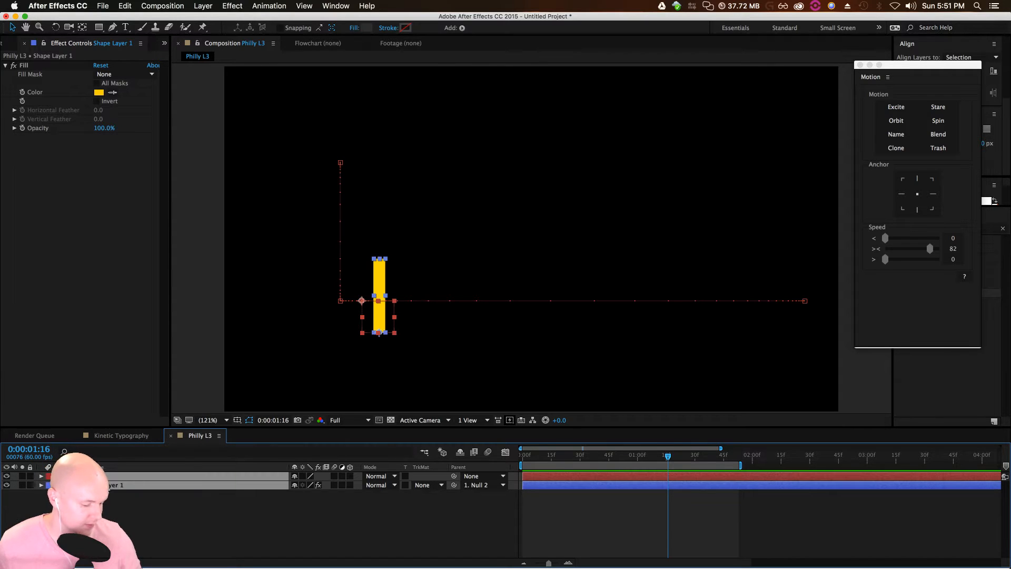
Duplicate the bar and its null, rename the copied null 'NULL 3', and scrub to the slide's end
{"action": "key", "text": "super+d"}
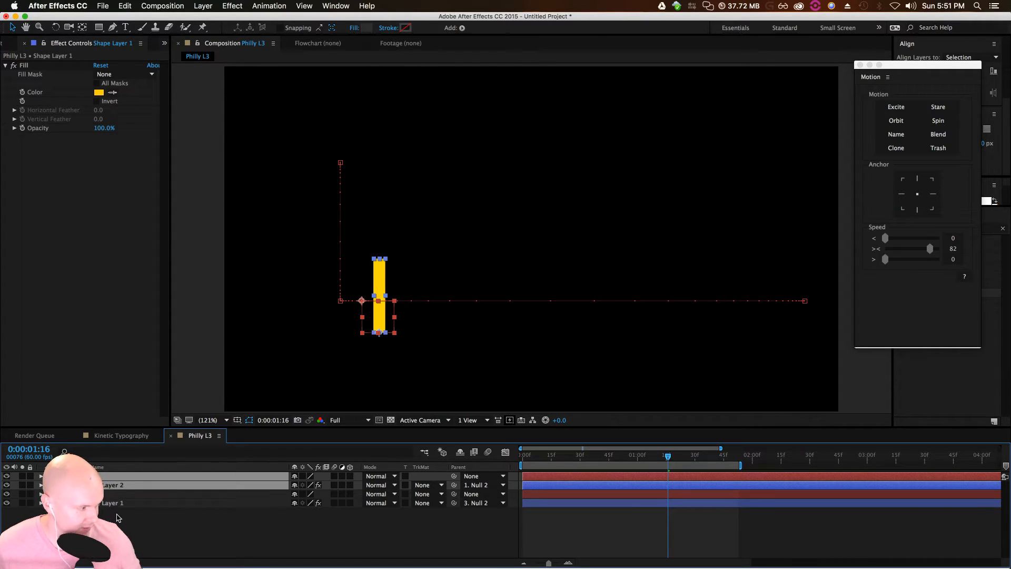
{"action": "left_click", "coordinate": [125, 525]}
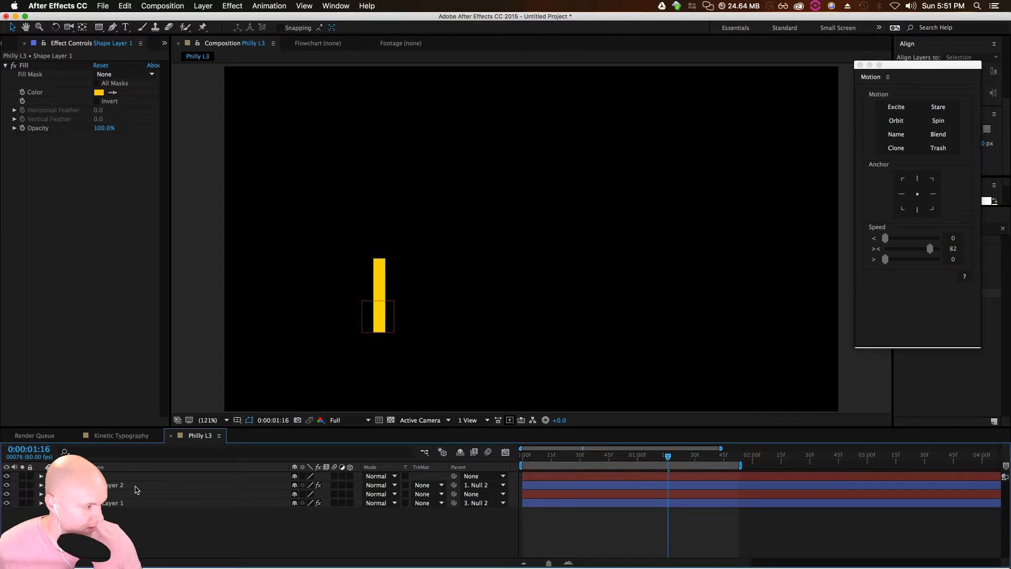
{"action": "left_click", "coordinate": [132, 485]}
{"action": "left_click", "coordinate": [117, 477]}
{"action": "key", "text": "Return"}
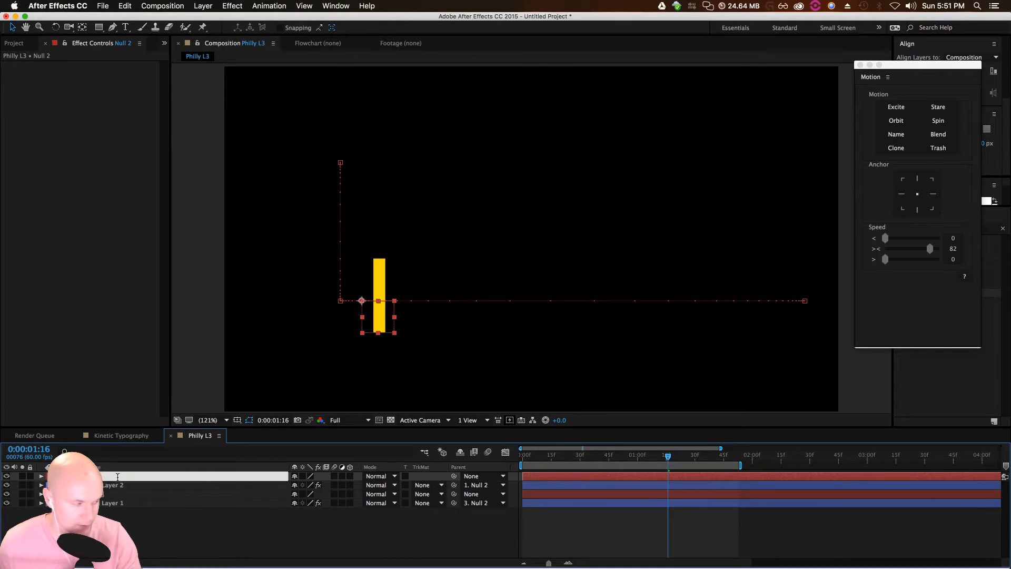
{"action": "type", "text": "NULL 3"}
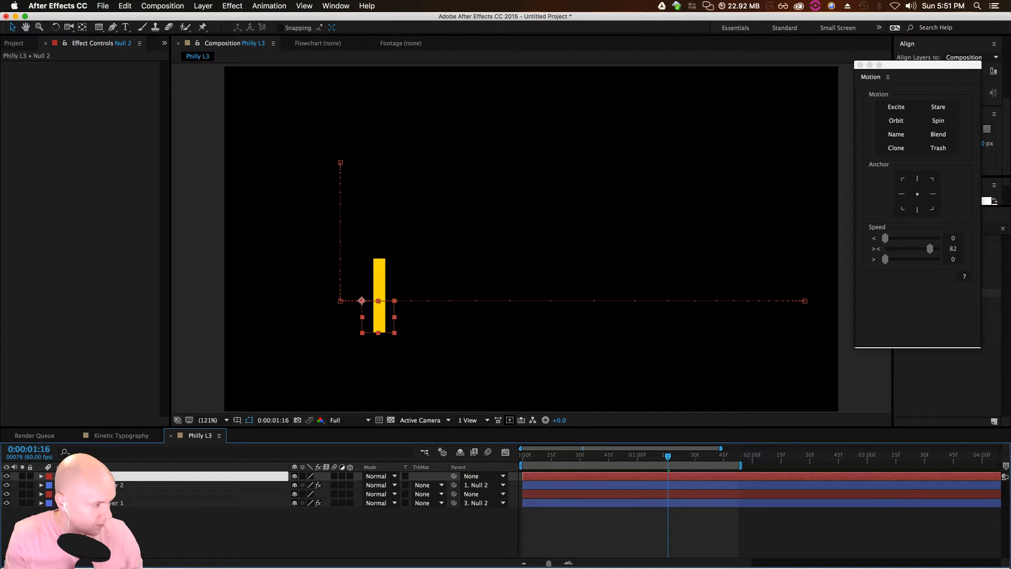
{"action": "key", "text": "Return"}
{"action": "left_click", "coordinate": [127, 529]}
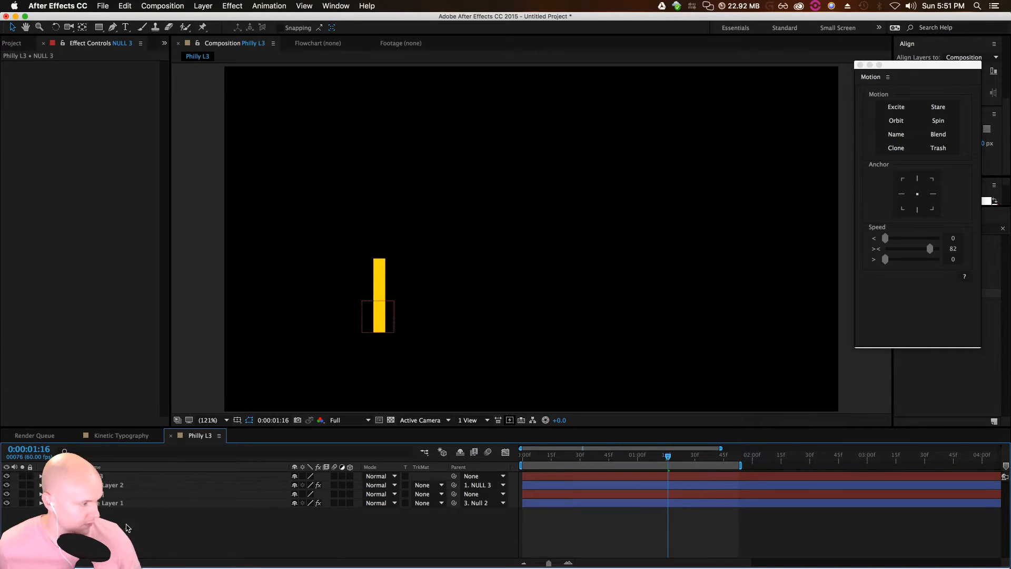
{"action": "left_click", "coordinate": [123, 486]}
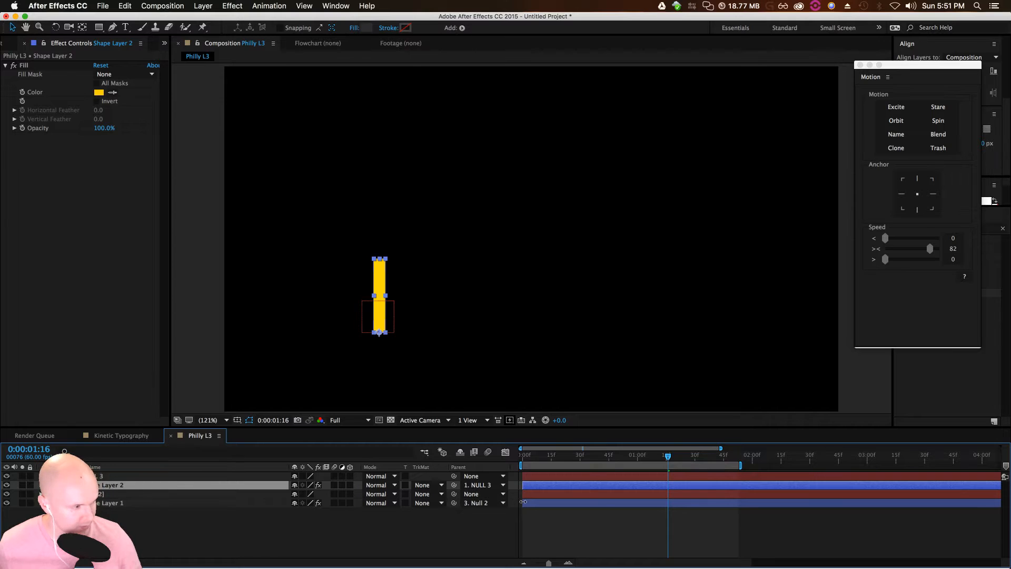
{"action": "left_click", "coordinate": [104, 475]}
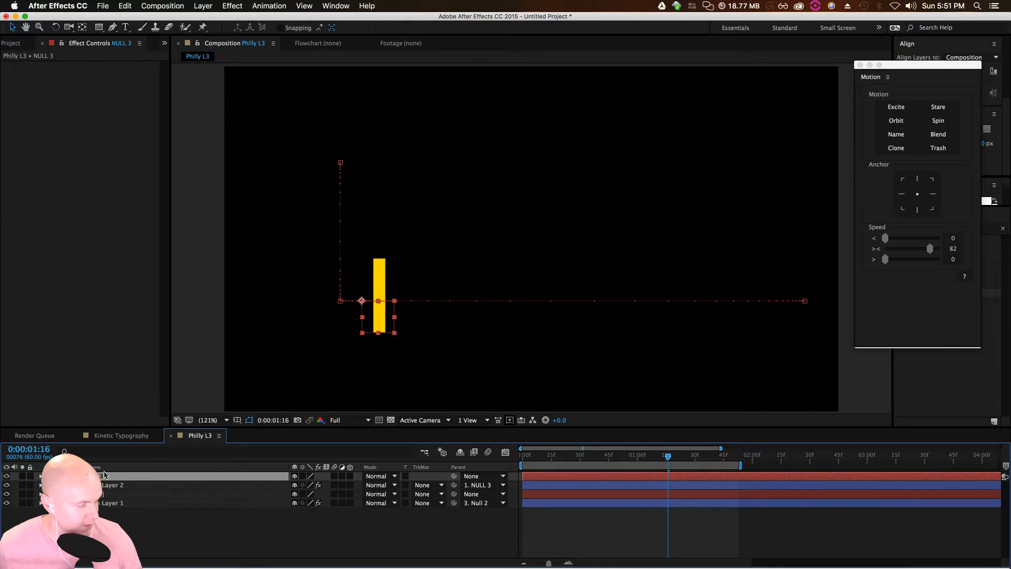
{"action": "left_click_drag", "start_coordinate": [666, 451], "coordinate": [695, 473]}
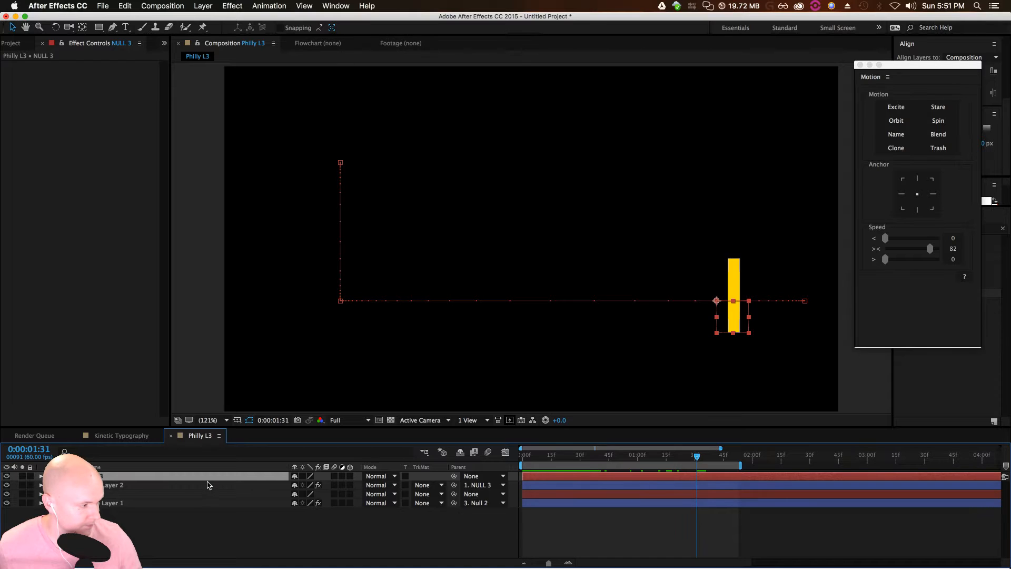
Test scaling NULL 3 and its bar to 47% and preview the result
{"action": "key", "text": "s"}
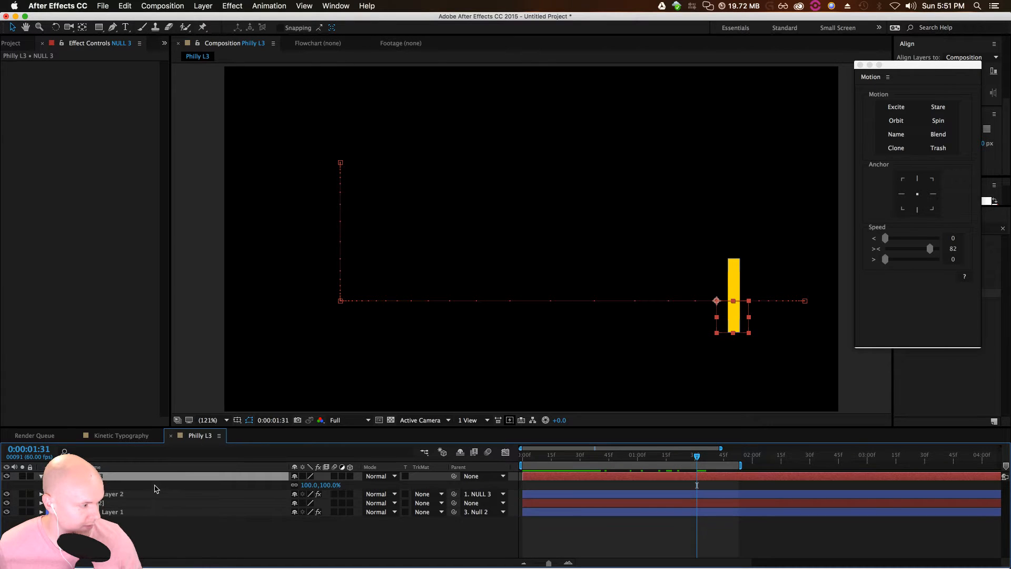
{"action": "left_click_drag", "start_coordinate": [324, 485], "coordinate": [299, 485]}
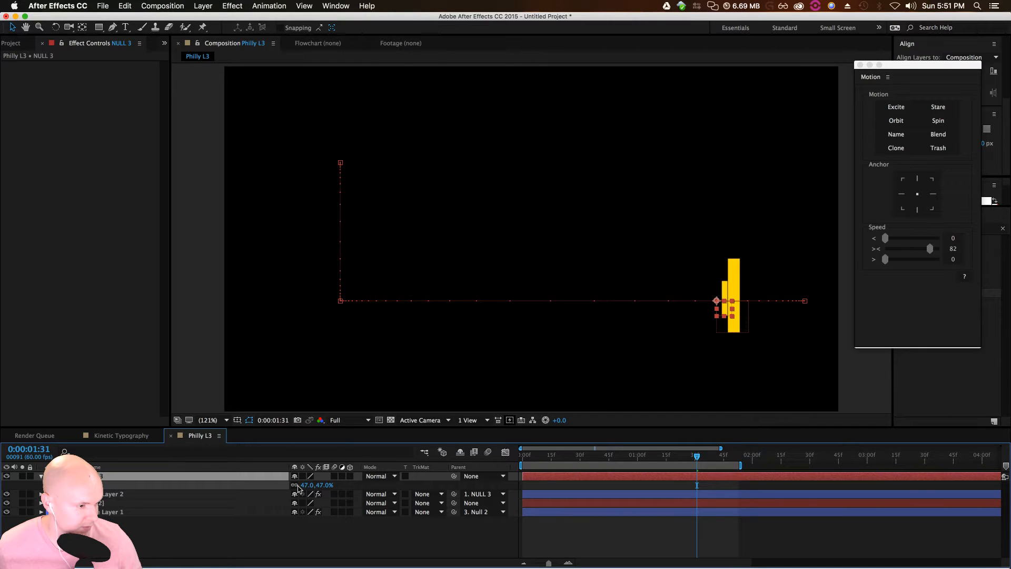
{"action": "left_click_drag", "start_coordinate": [697, 456], "coordinate": [490, 485]}
{"action": "key", "text": "space"}
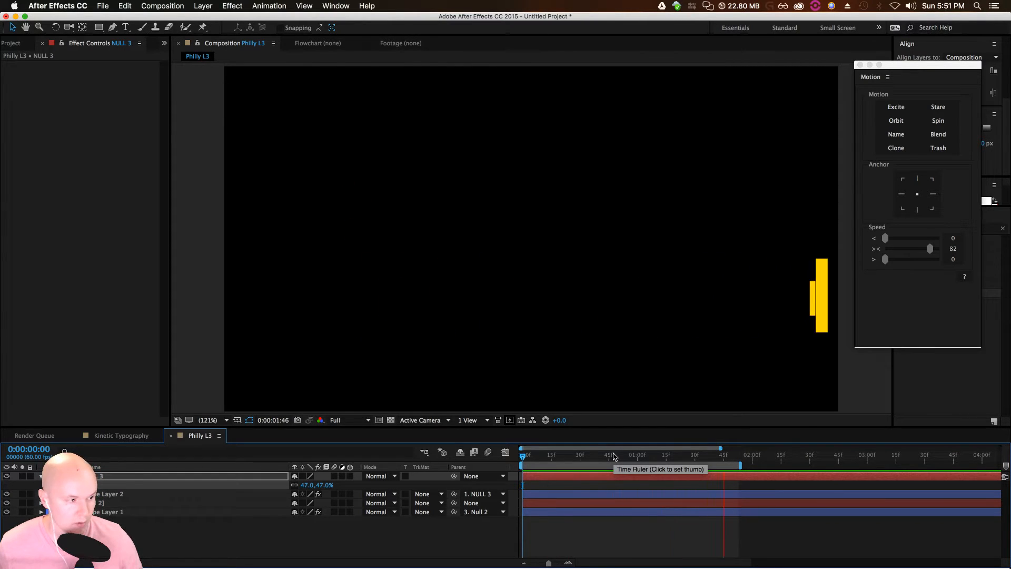
{"action": "key", "text": "space"}
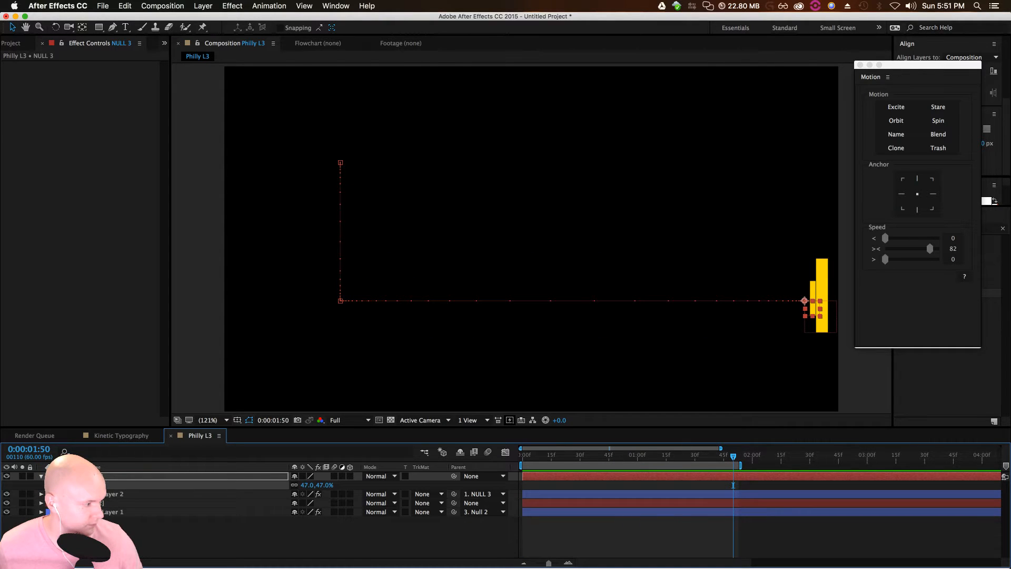
Delete the duplicated Shape Layer 2 and NULL 3
{"action": "left_click", "coordinate": [106, 494]}
{"action": "left_click", "coordinate": [103, 476], "text": "shift"}
{"action": "key", "text": "Delete"}
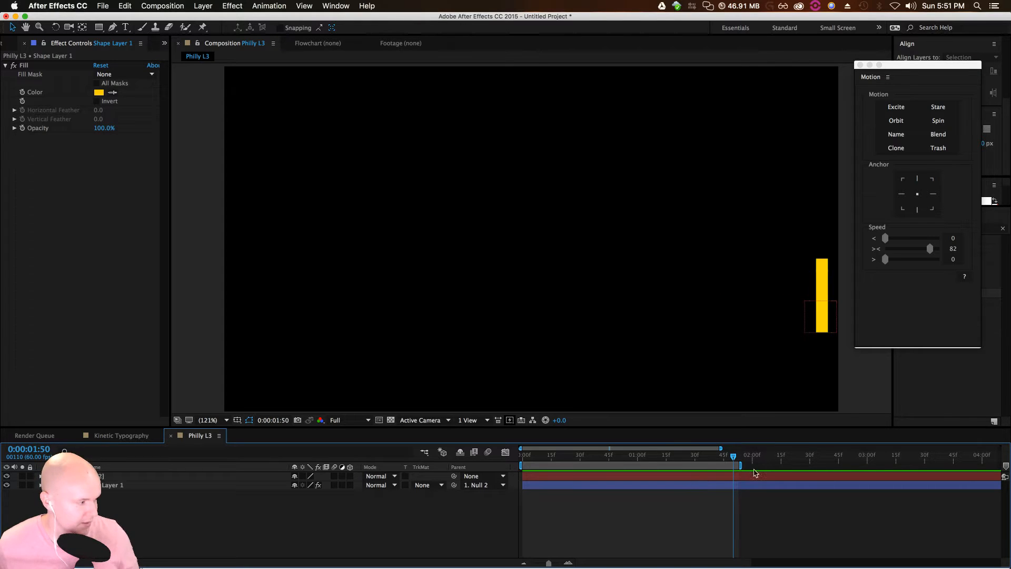
Preview and scrub the slide-in, stop at about 0:00:01:50, and pick the Rectangle tool
{"action": "left_click_drag", "start_coordinate": [733, 454], "coordinate": [549, 474]}
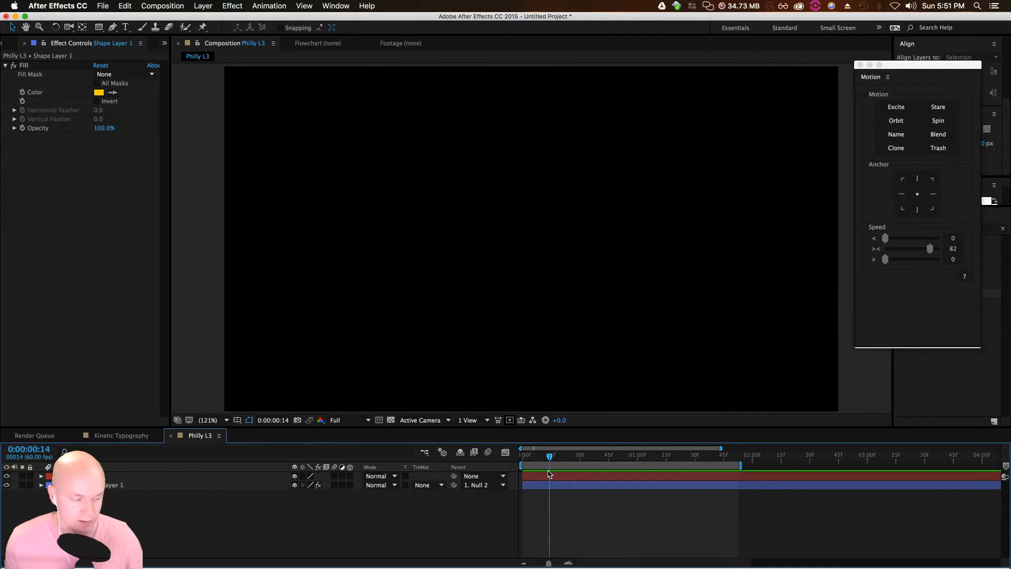
{"action": "key", "text": "space"}
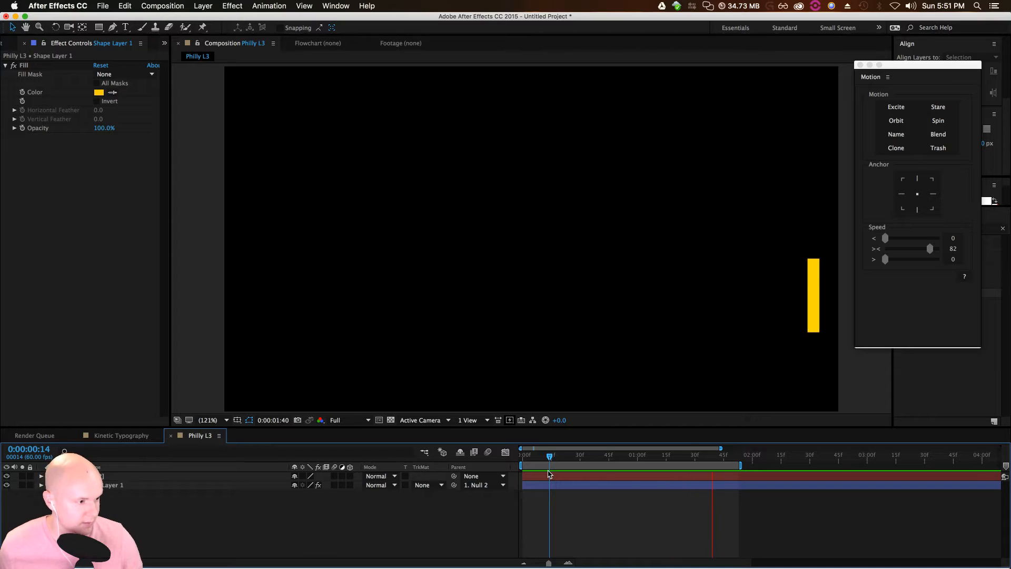
{"action": "key", "text": "space"}
{"action": "left_click_drag", "start_coordinate": [727, 451], "coordinate": [667, 473]}
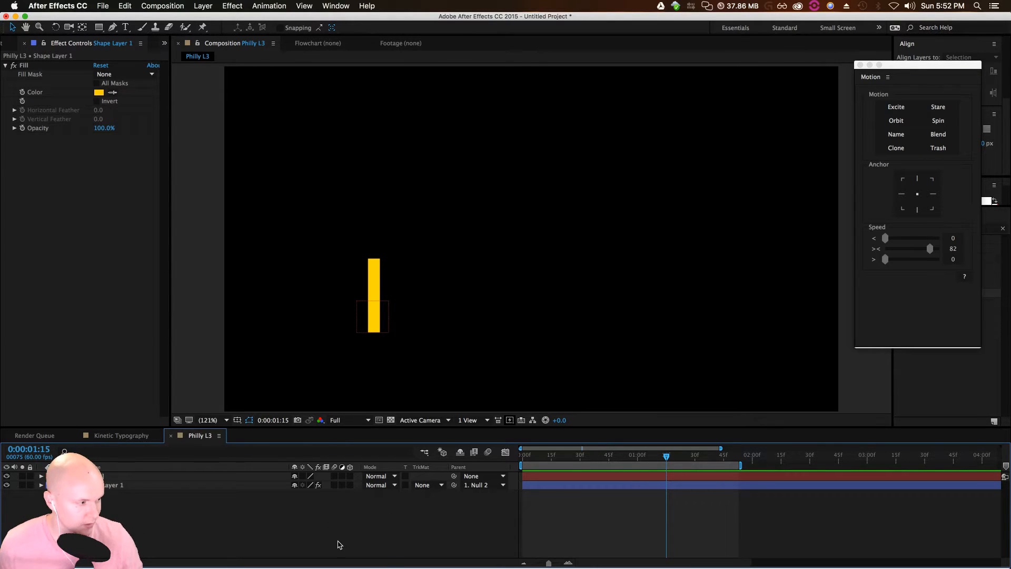
{"action": "left_click_drag", "start_coordinate": [669, 456], "coordinate": [732, 469]}
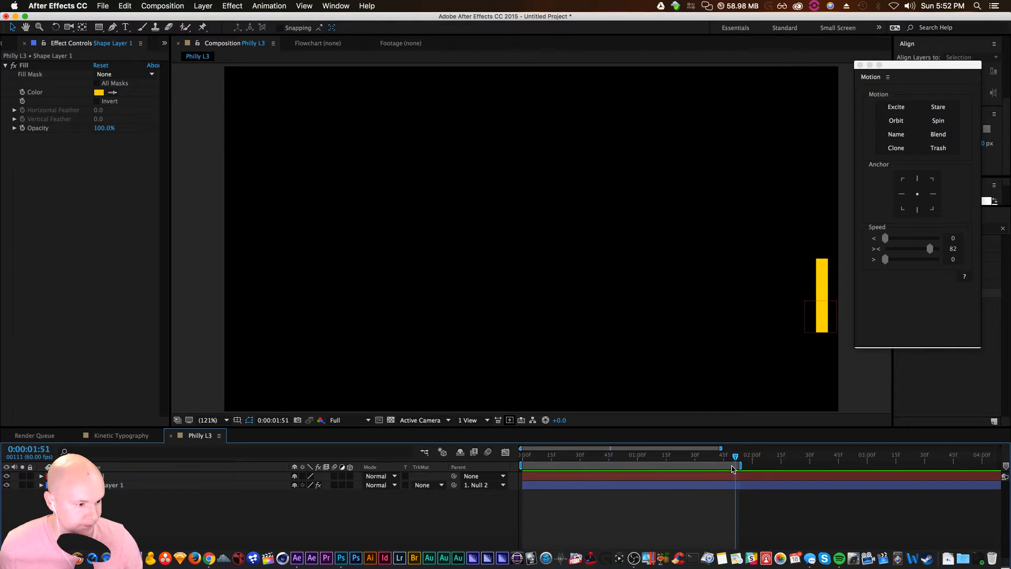
{"action": "left_click", "coordinate": [99, 27]}
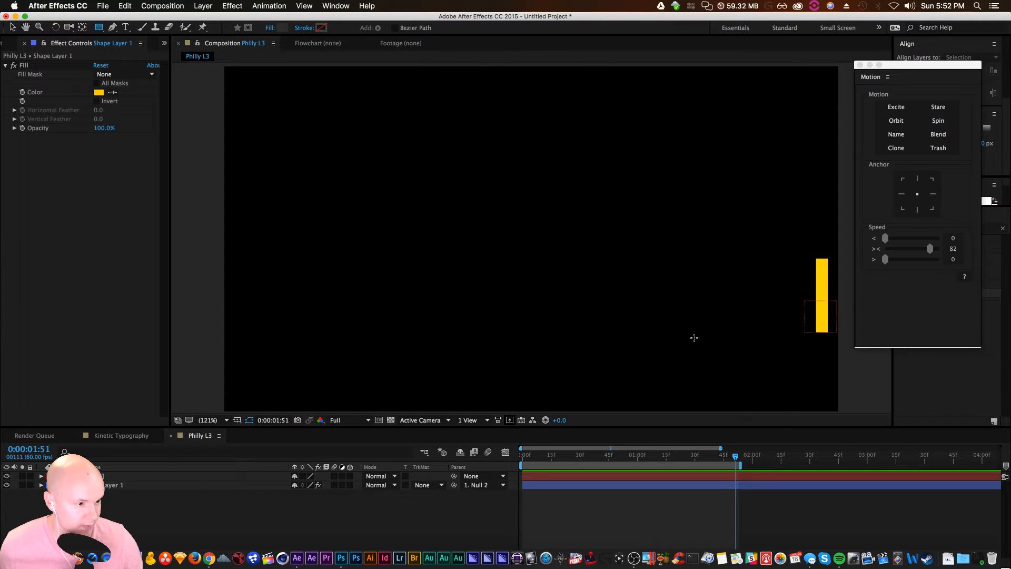
Duplicate Shape Layer 1, move the copy below it, and set its Parent to None
{"action": "key", "text": "v"}
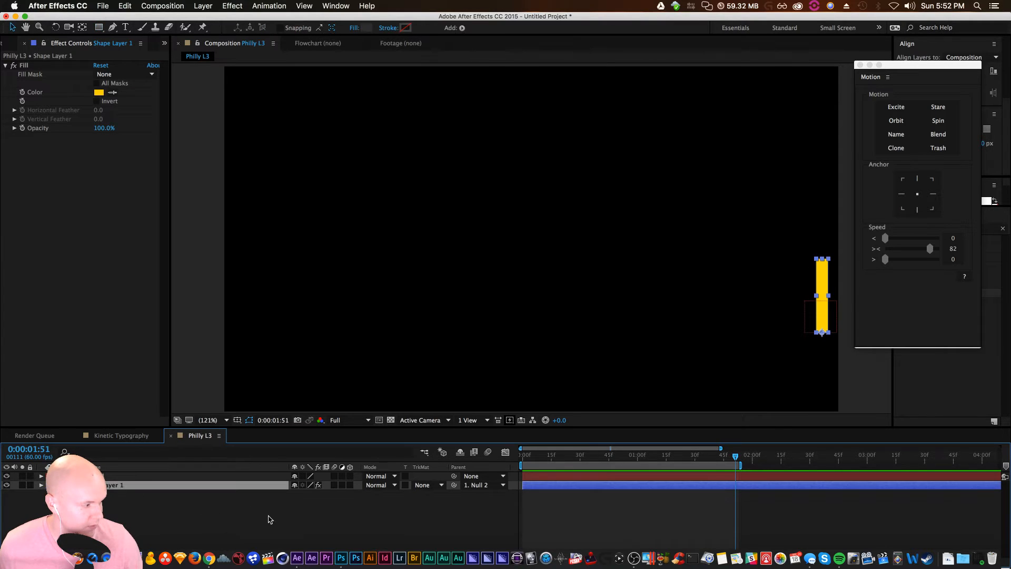
{"action": "key", "text": "super+d"}
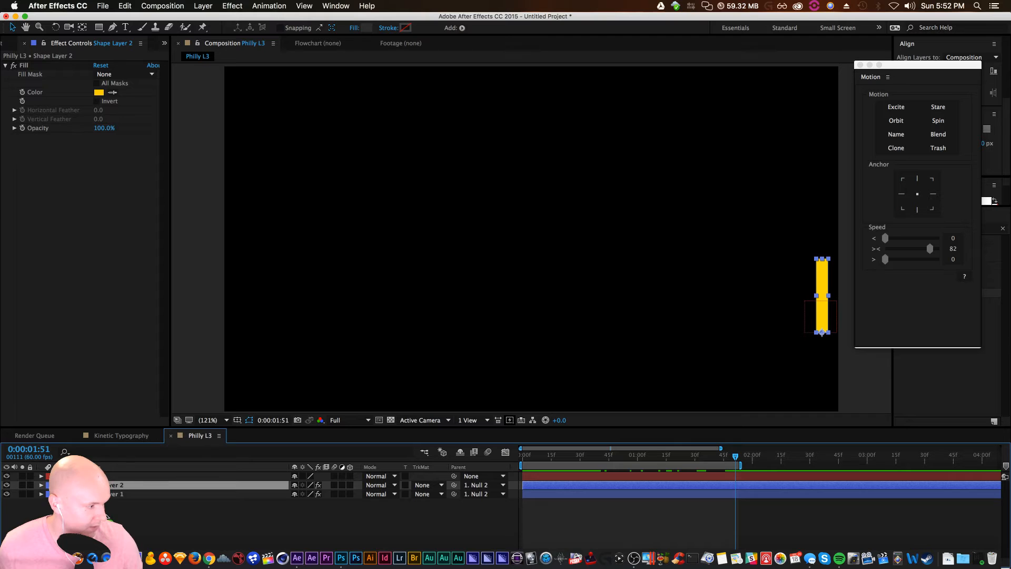
{"action": "key", "text": "super+bracketleft"}
{"action": "left_click", "coordinate": [482, 494]}
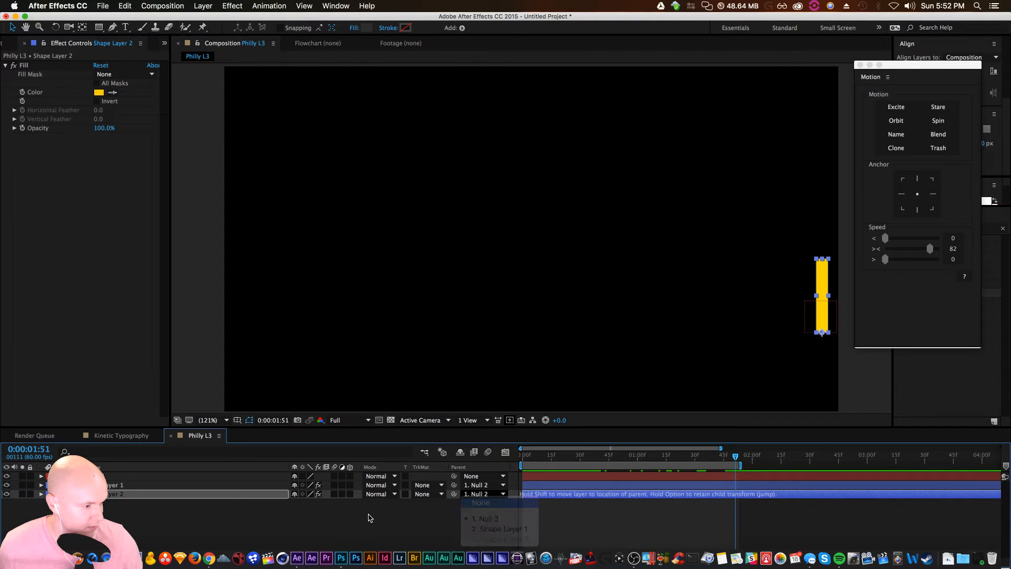
{"action": "left_click_drag", "start_coordinate": [824, 310], "coordinate": [541, 314]}
Try widening the copy's Scale, undo it, preview, and place the copy over the original bar
{"action": "key", "text": "s"}
{"action": "left_click_drag", "start_coordinate": [329, 507], "coordinate": [396, 504]}
{"action": "key", "text": "super+z"}
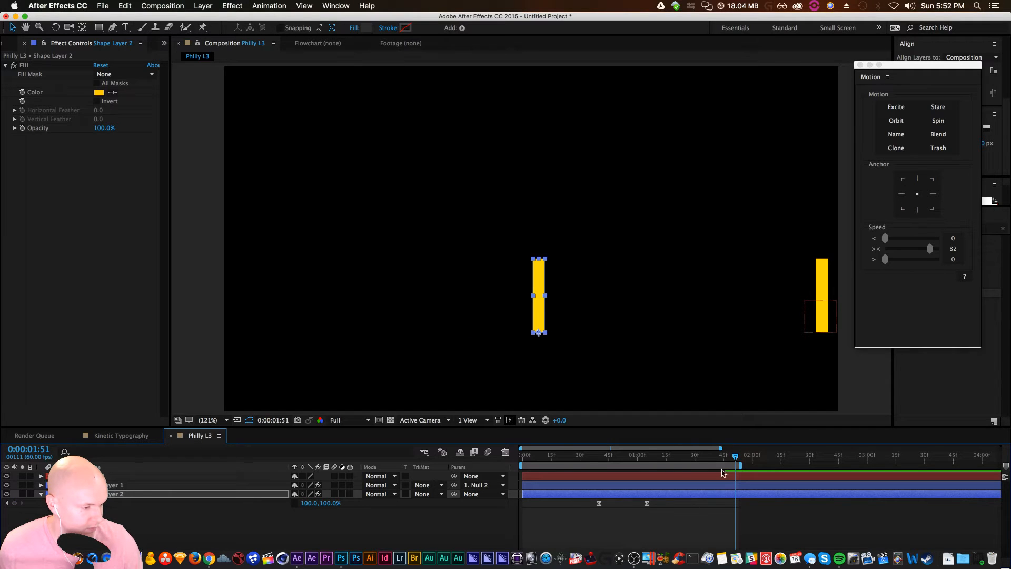
{"action": "key", "text": "space"}
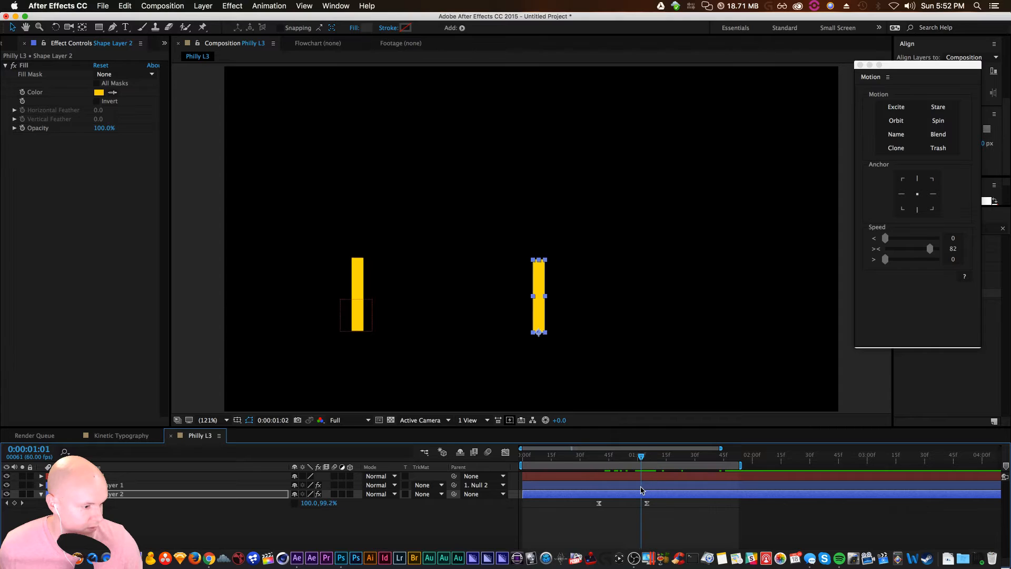
{"action": "left_click_drag", "start_coordinate": [538, 313], "coordinate": [357, 330]}
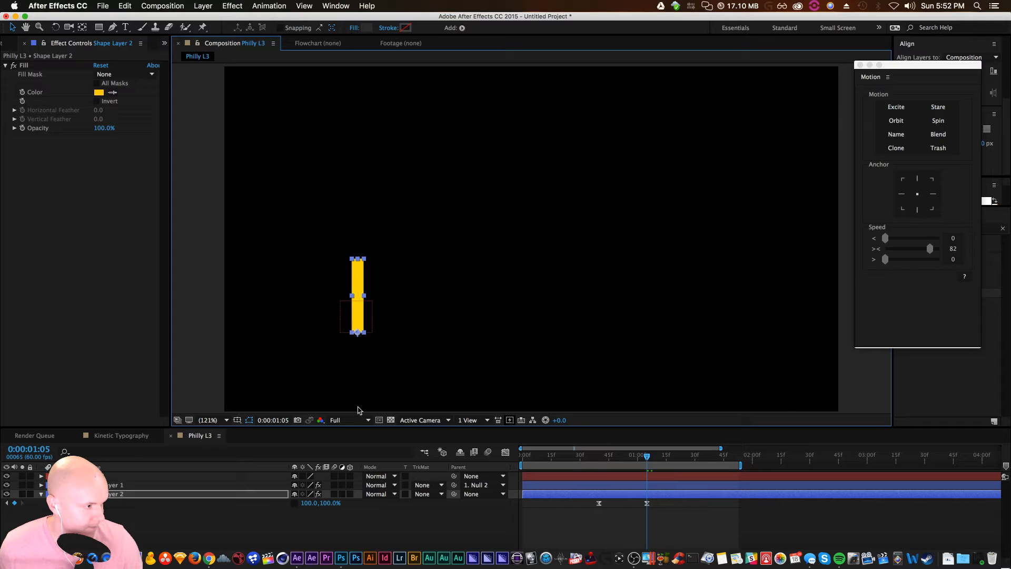
{"action": "left_click", "coordinate": [427, 522]}
{"action": "left_click", "coordinate": [643, 496]}
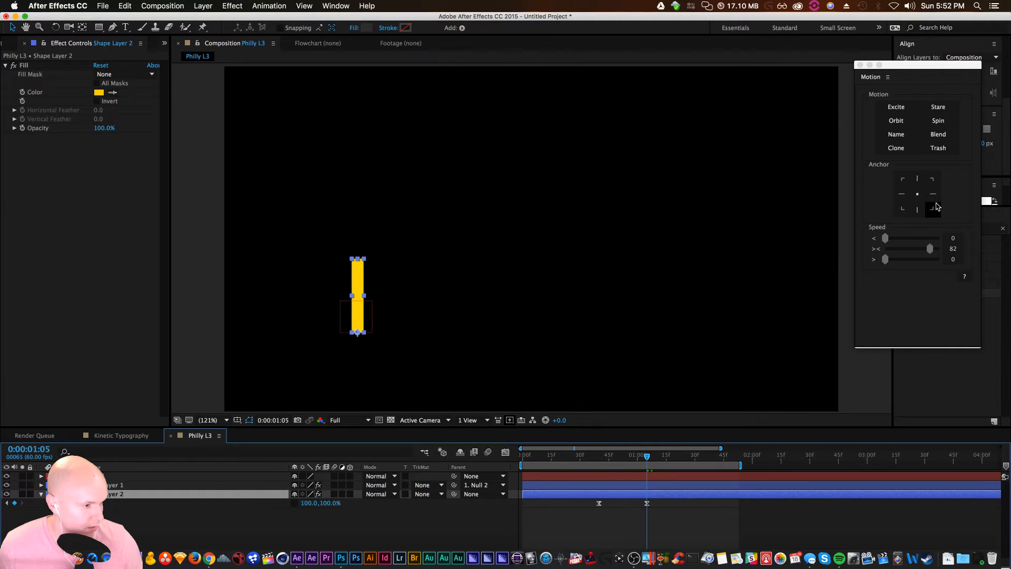
Stretch Shape Layer 2 to 3877% width at 1:49 so it reaches the yellow strip
{"action": "left_click", "coordinate": [901, 195]}
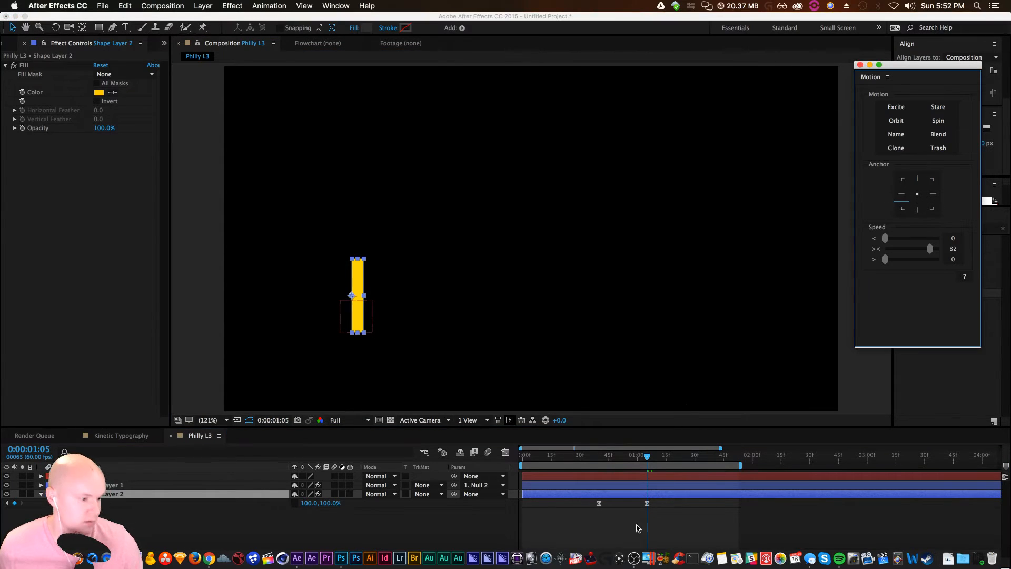
{"action": "left_click", "coordinate": [601, 506]}
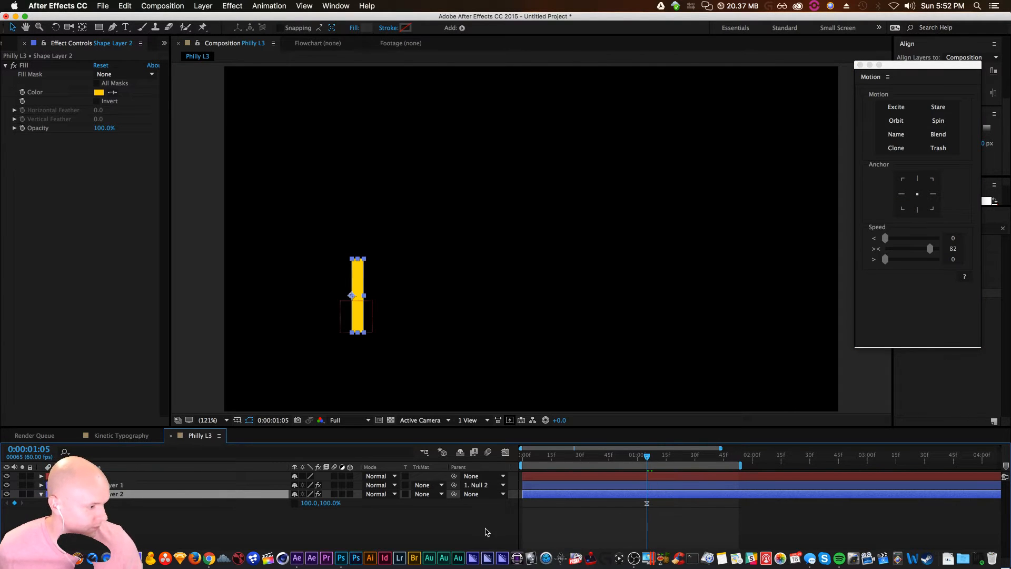
{"action": "left_click_drag", "start_coordinate": [651, 463], "coordinate": [732, 459]}
{"action": "left_click_drag", "start_coordinate": [306, 507], "coordinate": [580, 503]}
{"action": "left_click_drag", "start_coordinate": [309, 503], "coordinate": [508, 503]}
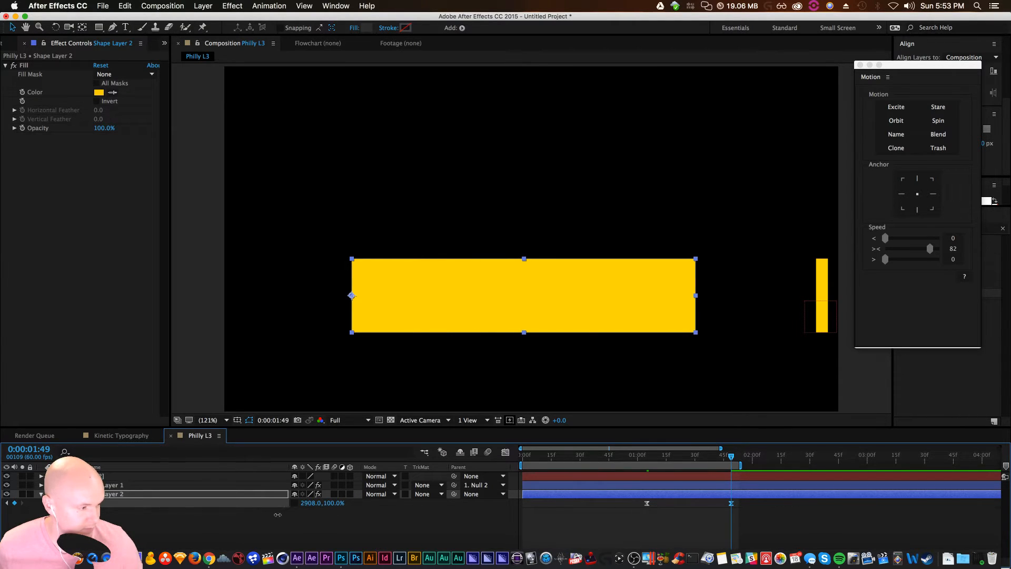
{"action": "left_click", "coordinate": [336, 526]}
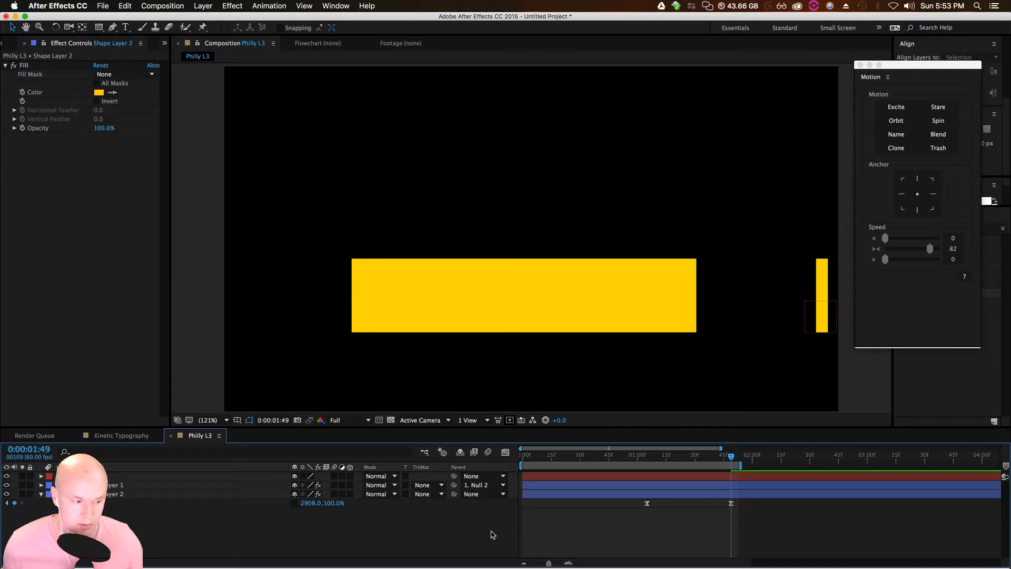
{"action": "left_click_drag", "start_coordinate": [310, 503], "coordinate": [805, 490]}
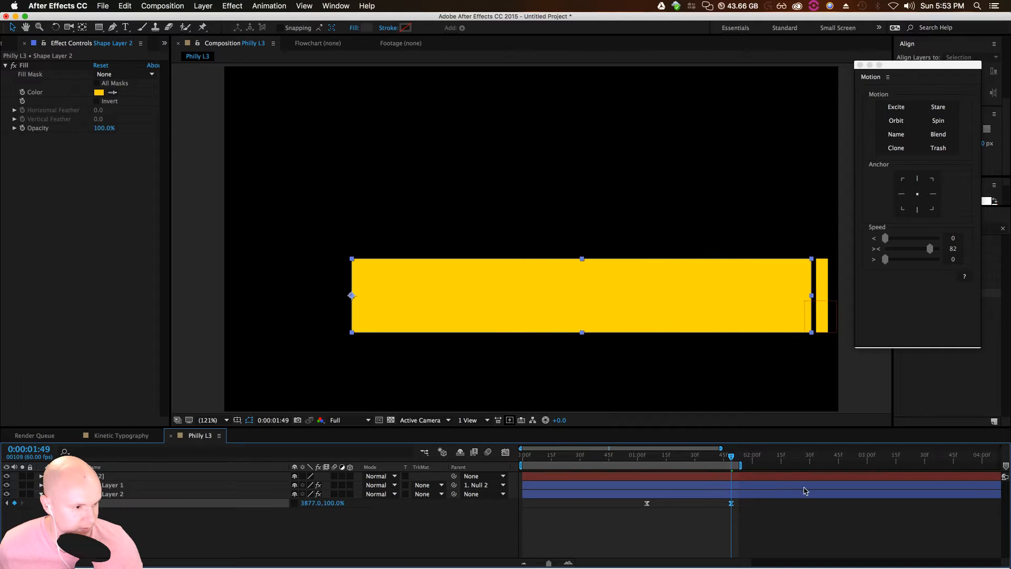
{"action": "left_click", "coordinate": [99, 93]}
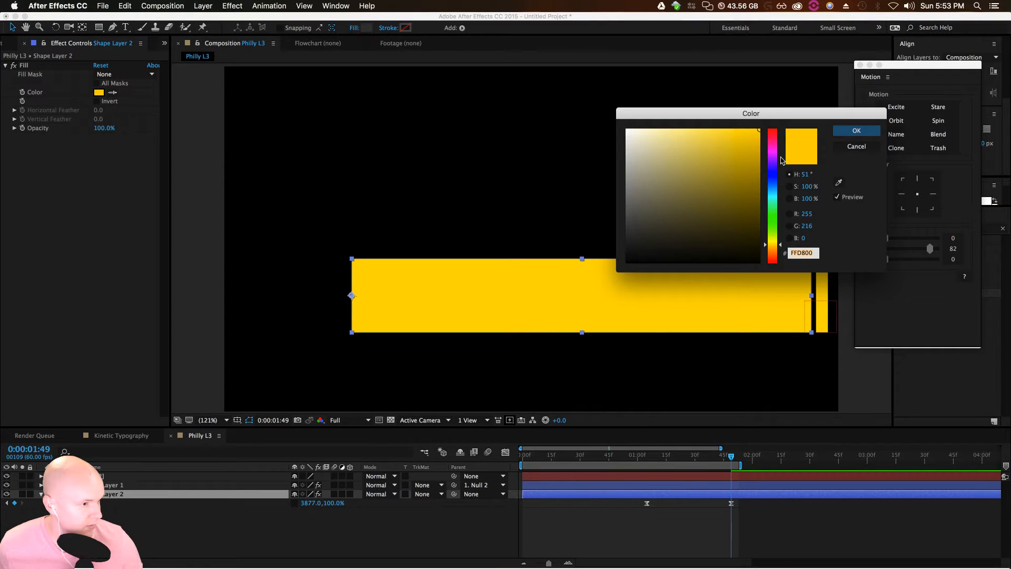
Fill the second bar purple and set its 1:49 width to 3919%
{"action": "left_click", "coordinate": [766, 176]}
{"action": "left_click", "coordinate": [857, 131]}
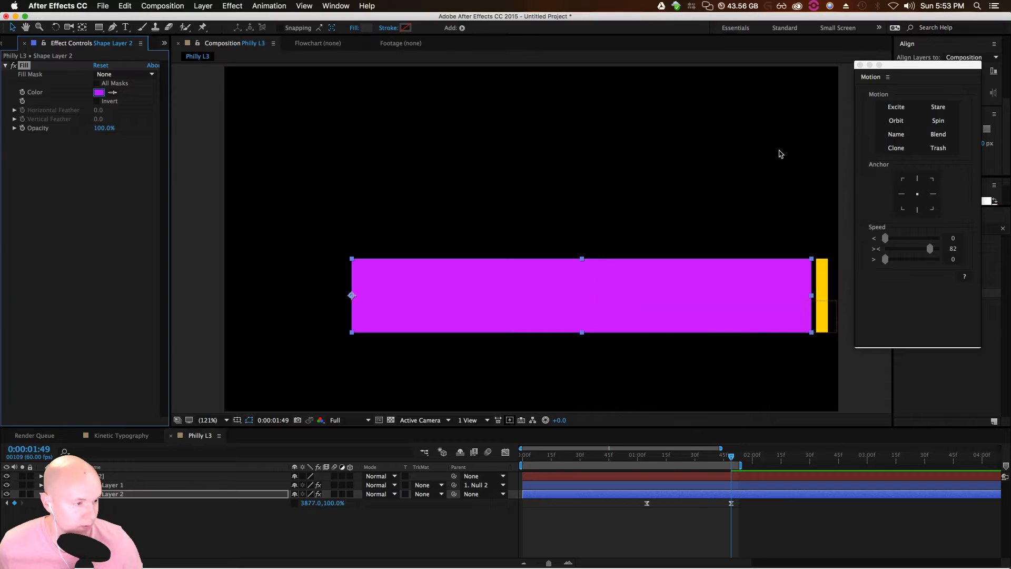
{"action": "mouse_move", "coordinate": [310, 506]}
{"action": "left_mouse_down"}
{"action": "mouse_move", "coordinate": [366, 495]}
{"action": "mouse_move", "coordinate": [325, 502]}
{"action": "left_mouse_up"}
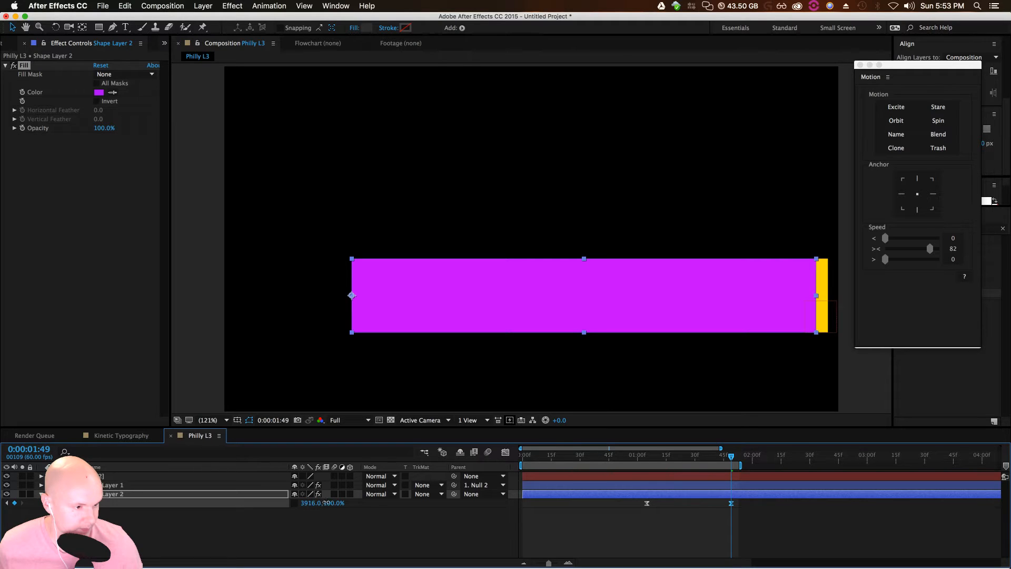
{"action": "left_click_drag", "start_coordinate": [328, 503], "coordinate": [328, 503]}
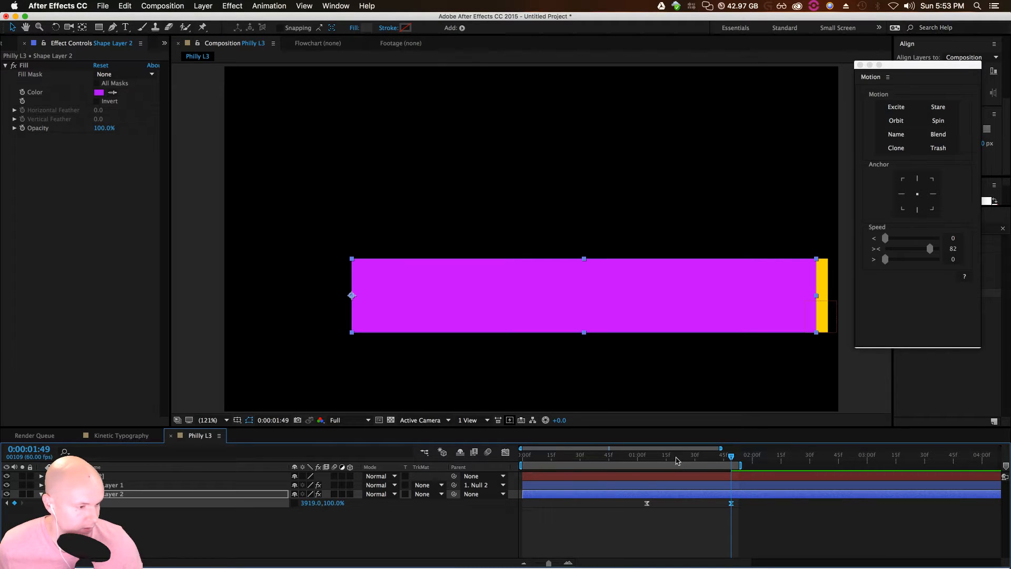
Set the bar's Scale width to 0% at 1:05 so it stretches out to 3919%
{"action": "left_click_drag", "start_coordinate": [732, 458], "coordinate": [647, 476]}
{"action": "left_click", "coordinate": [311, 504]}
{"action": "type", "text": "00"}
{"action": "key", "text": "Return"}
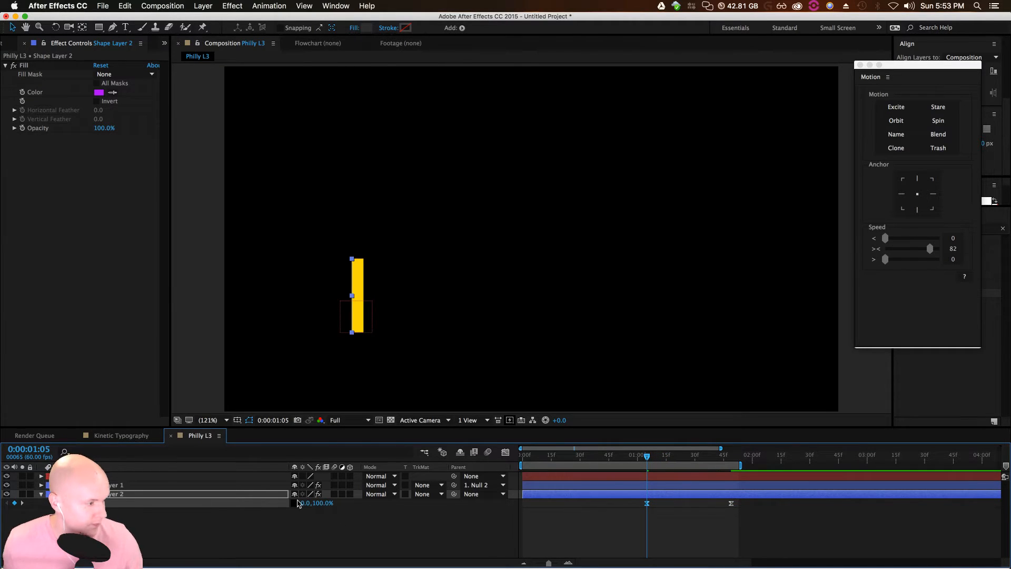
{"action": "left_click_drag", "start_coordinate": [649, 459], "coordinate": [732, 463]}
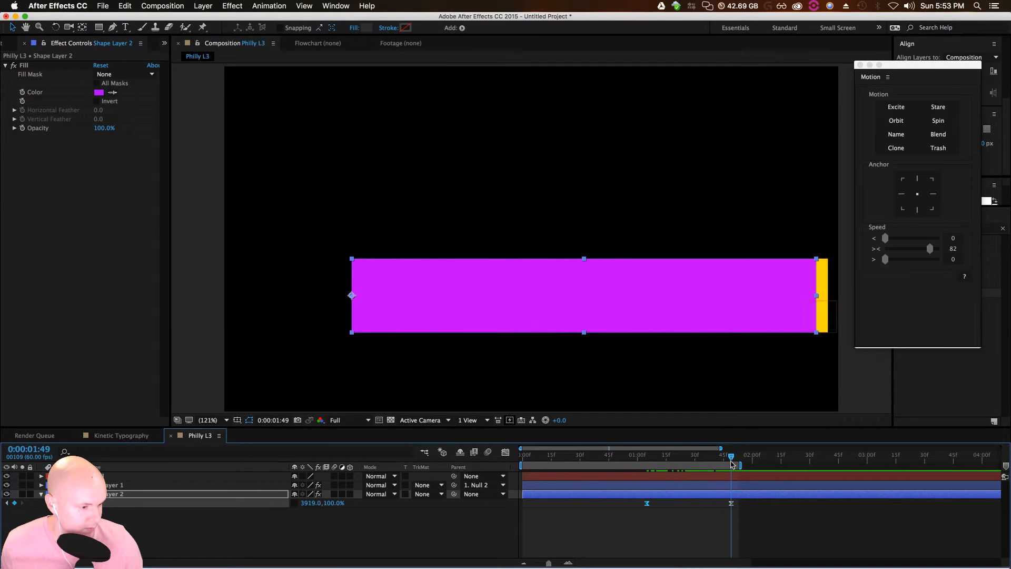
Reveal all layers' keyframes with U and apply easing to every keyframe
{"action": "left_click", "coordinate": [695, 477], "text": "shift"}
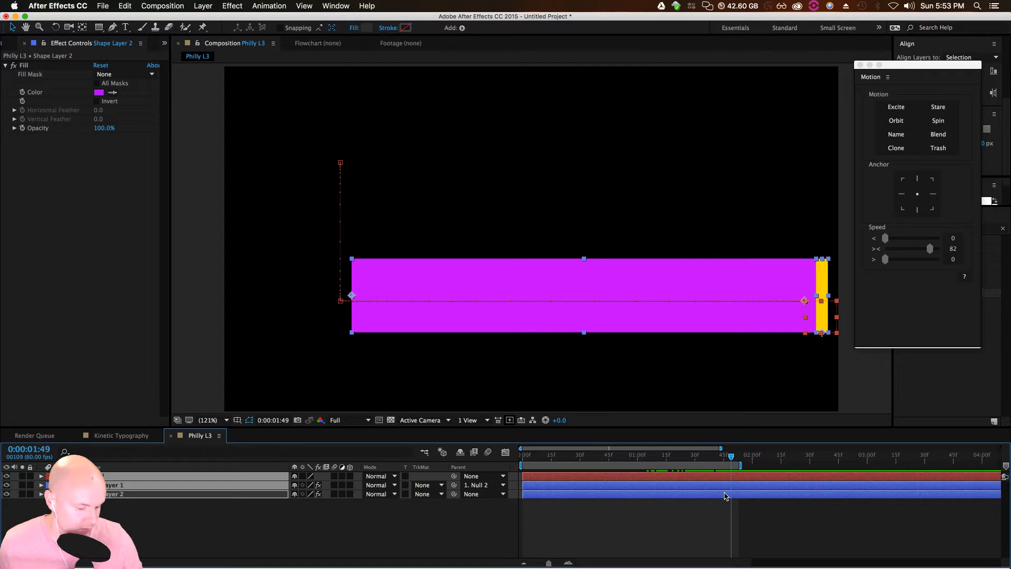
{"action": "key", "text": "u"}
{"action": "left_click_drag", "start_coordinate": [752, 485], "coordinate": [559, 544]}
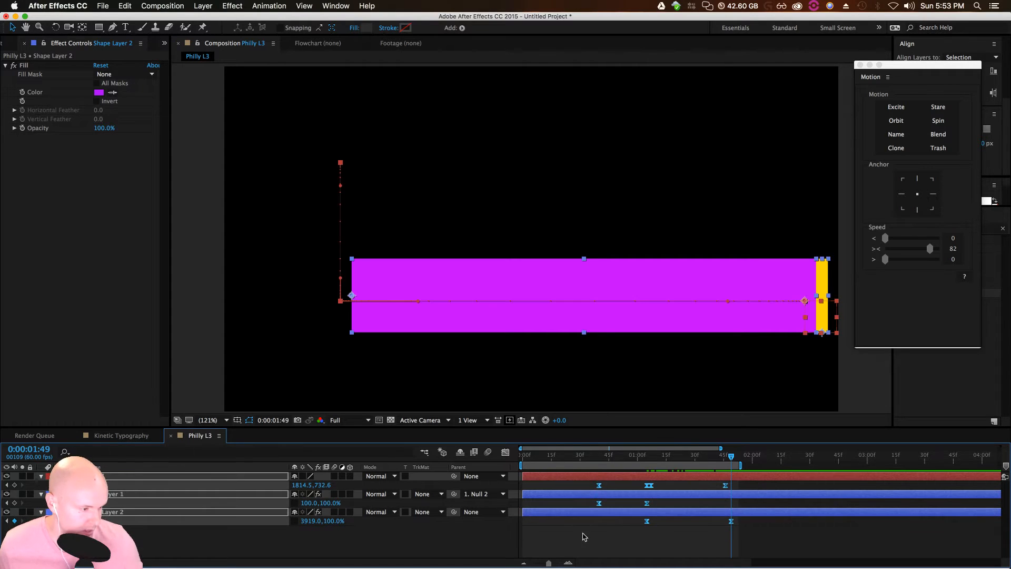
{"action": "left_click", "coordinate": [929, 249]}
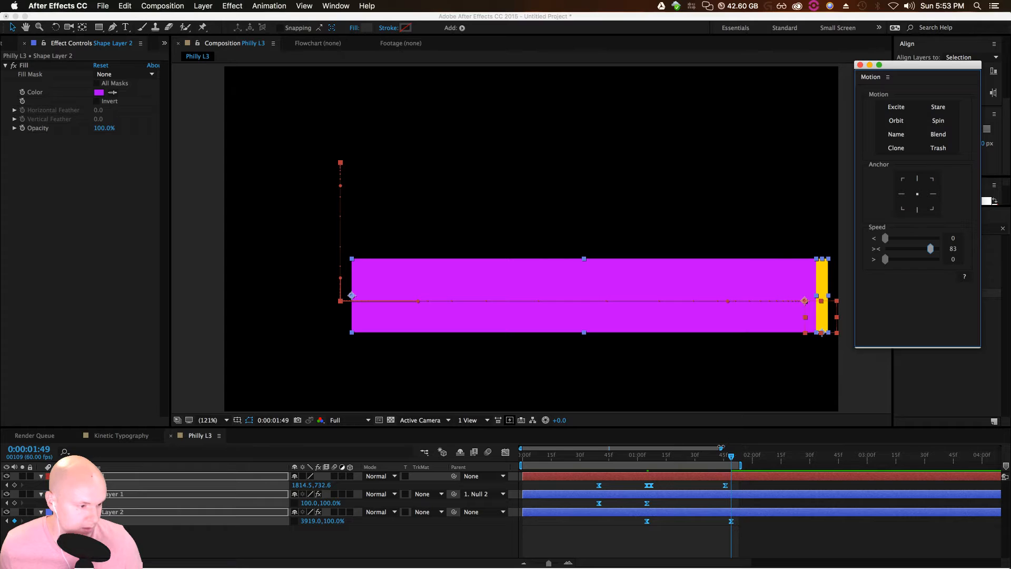
Move the purple bar's final Scale keyframe to 1:46
{"action": "left_click_drag", "start_coordinate": [732, 458], "coordinate": [705, 468]}
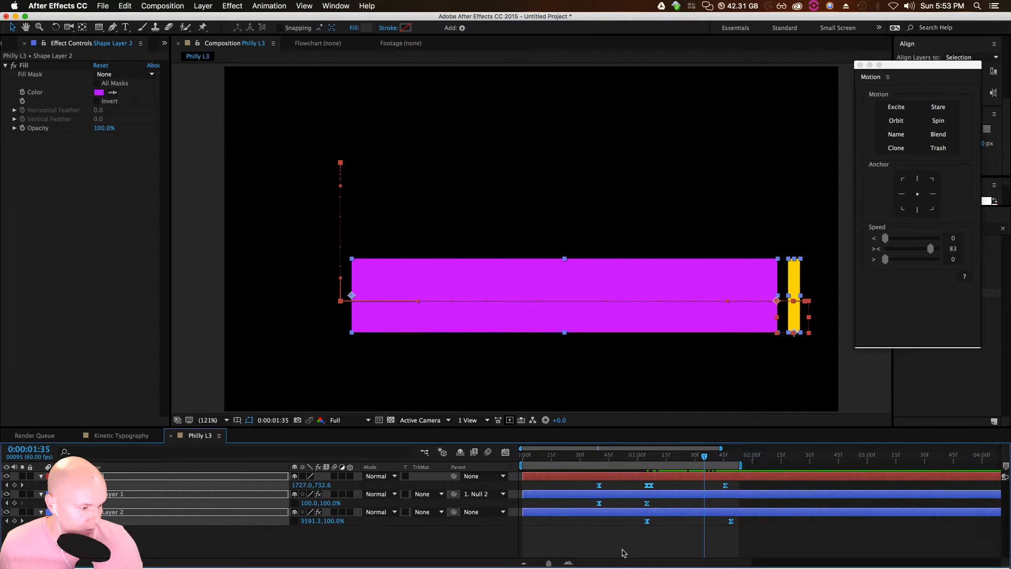
{"action": "left_click_drag", "start_coordinate": [548, 564], "coordinate": [556, 564]}
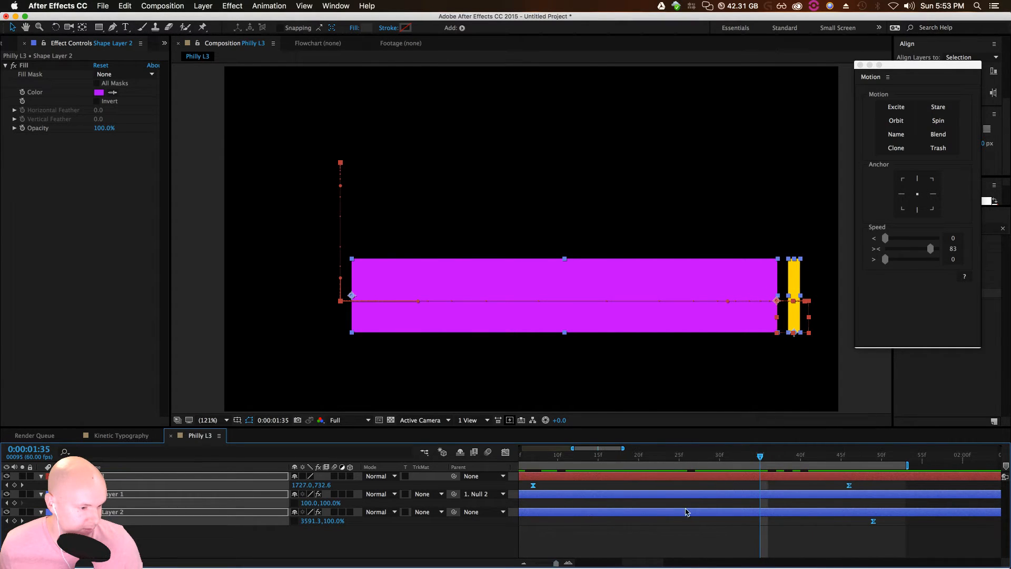
{"action": "left_click", "coordinate": [850, 458]}
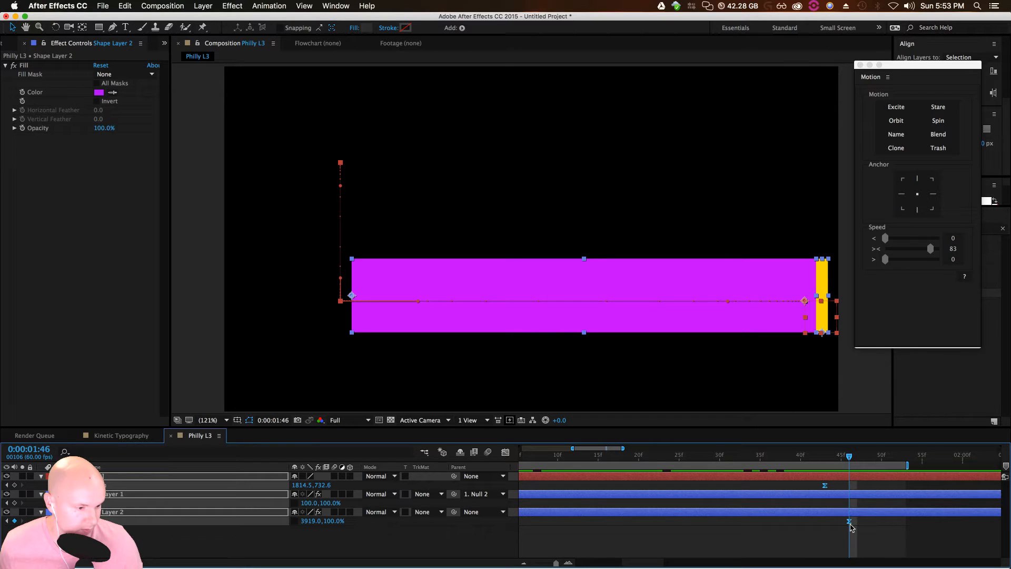
{"action": "left_click", "coordinate": [873, 522]}
{"action": "left_click_drag", "start_coordinate": [867, 521], "coordinate": [849, 524]}
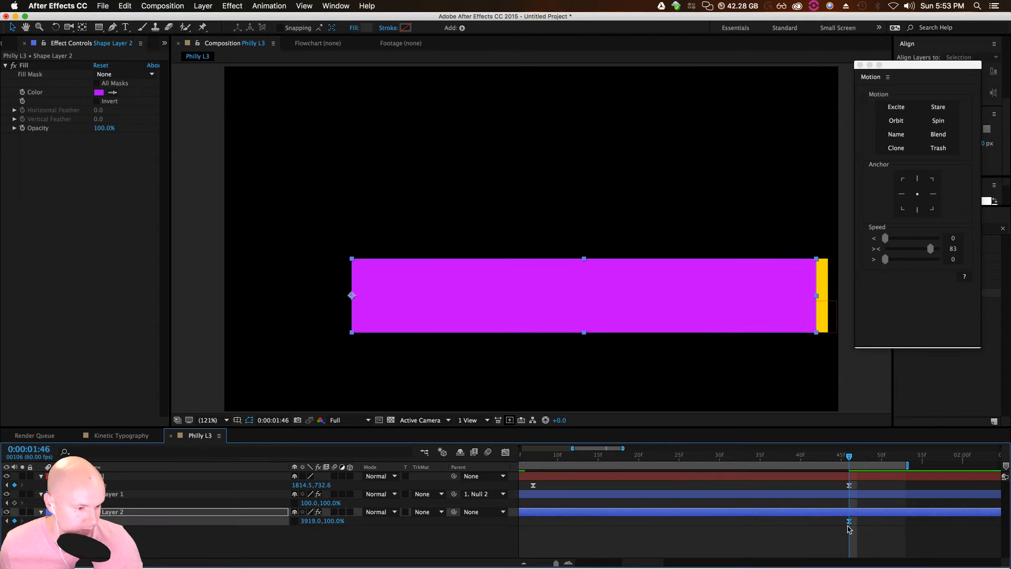
Move the purple bar's starting Scale keyframe to 1:07
{"action": "left_click_drag", "start_coordinate": [558, 564], "coordinate": [543, 563]}
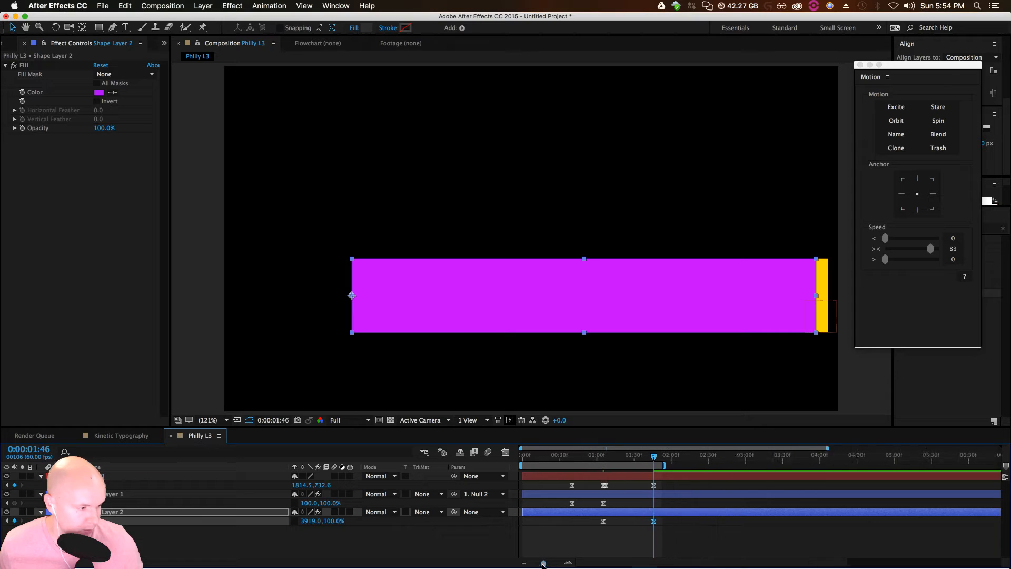
{"action": "left_click_drag", "start_coordinate": [652, 456], "coordinate": [617, 472]}
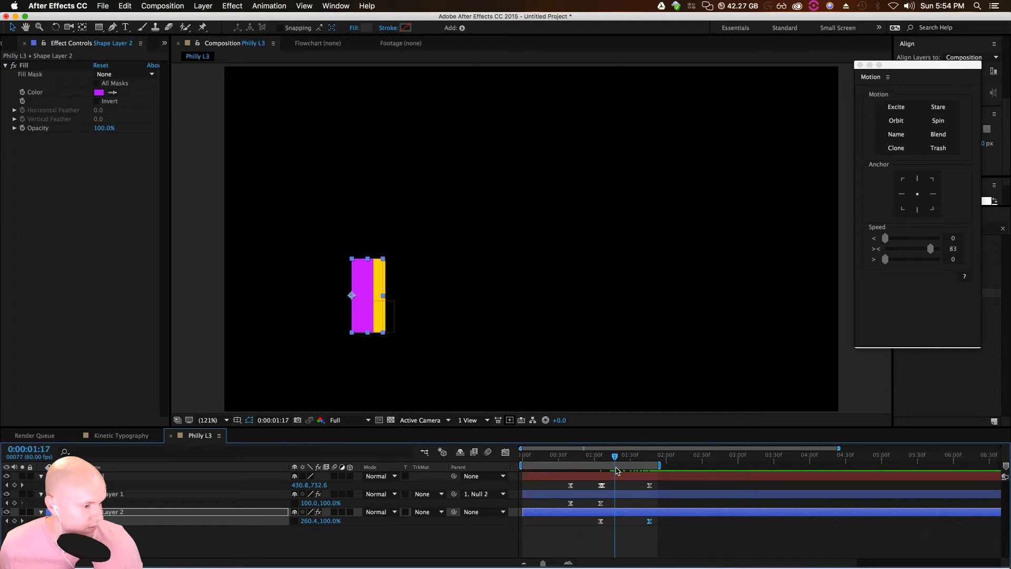
{"action": "left_click_drag", "start_coordinate": [548, 565], "coordinate": [562, 565]}
{"action": "left_click", "coordinate": [656, 456]}
{"action": "left_click_drag", "start_coordinate": [641, 526], "coordinate": [653, 524]}
{"action": "mouse_move", "coordinate": [558, 564]}
{"action": "left_mouse_down"}
{"action": "mouse_move", "coordinate": [533, 564]}
{"action": "mouse_move", "coordinate": [544, 563]}
{"action": "left_mouse_up"}
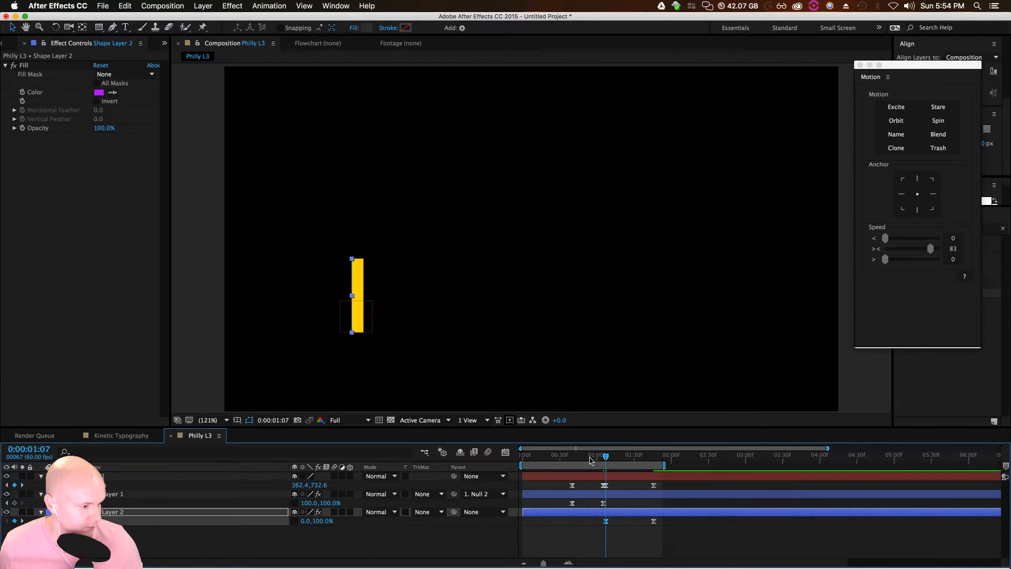
Preview the animation from the start of the composition
{"action": "left_click_drag", "start_coordinate": [589, 460], "coordinate": [511, 467]}
{"action": "key", "text": "space"}
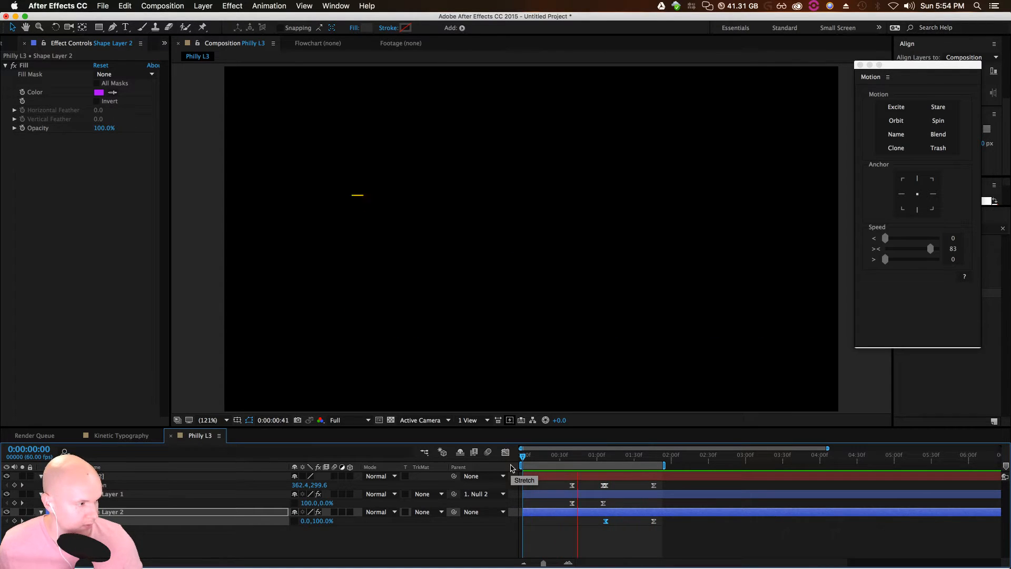
{"action": "key", "text": "space"}
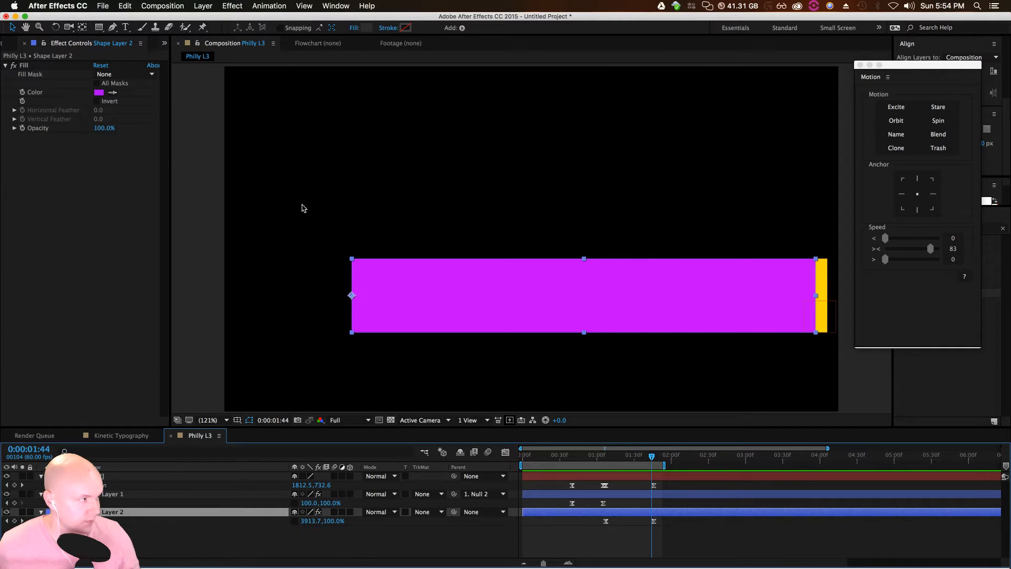
{"action": "left_click", "coordinate": [99, 95]}
Change the bar's fill to gray 878787 and start a text layer on it
{"action": "left_click_drag", "start_coordinate": [631, 166], "coordinate": [623, 192]}
{"action": "left_click", "coordinate": [857, 131]}
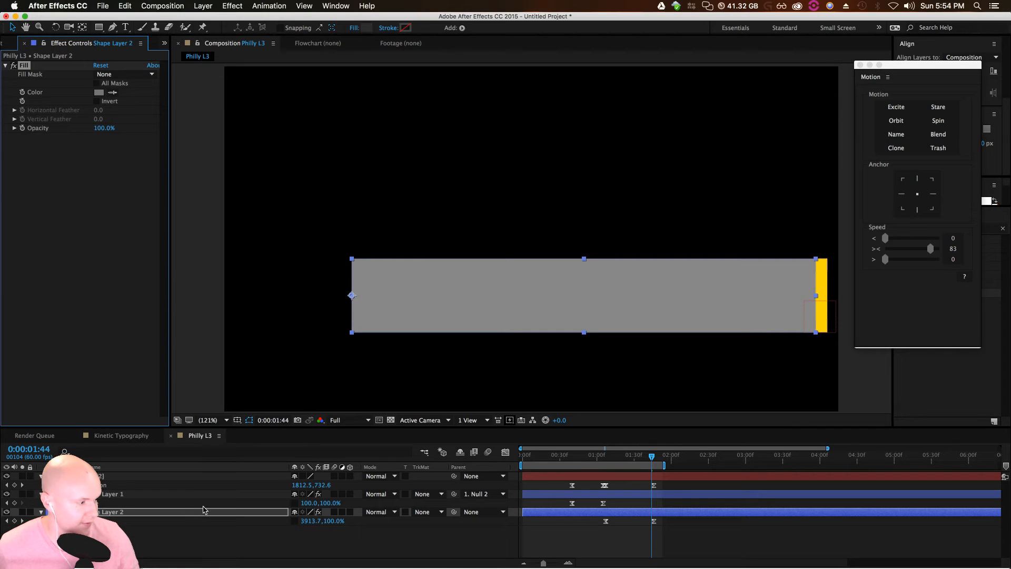
{"action": "left_click", "coordinate": [125, 27]}
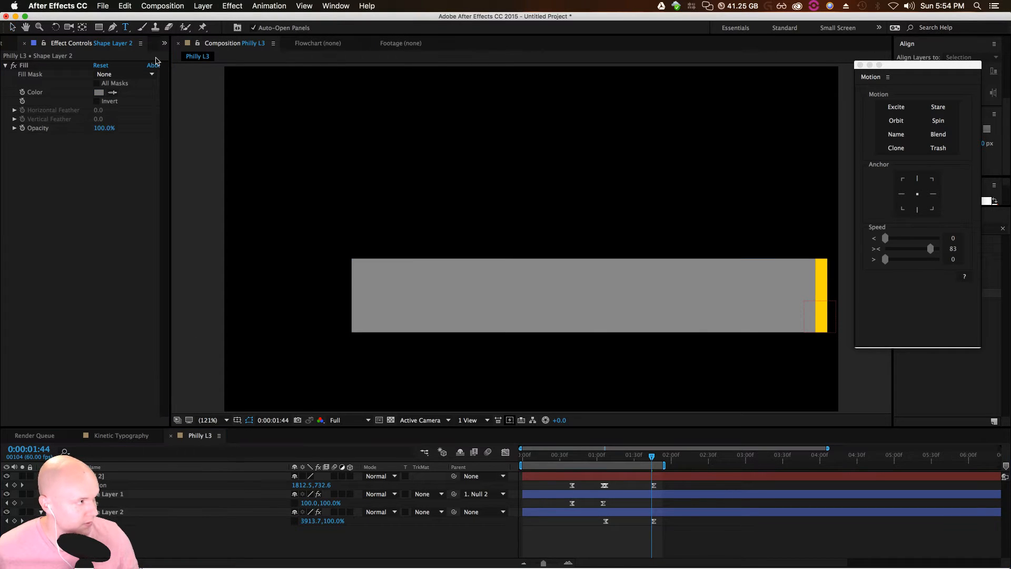
{"action": "left_click", "coordinate": [424, 311]}
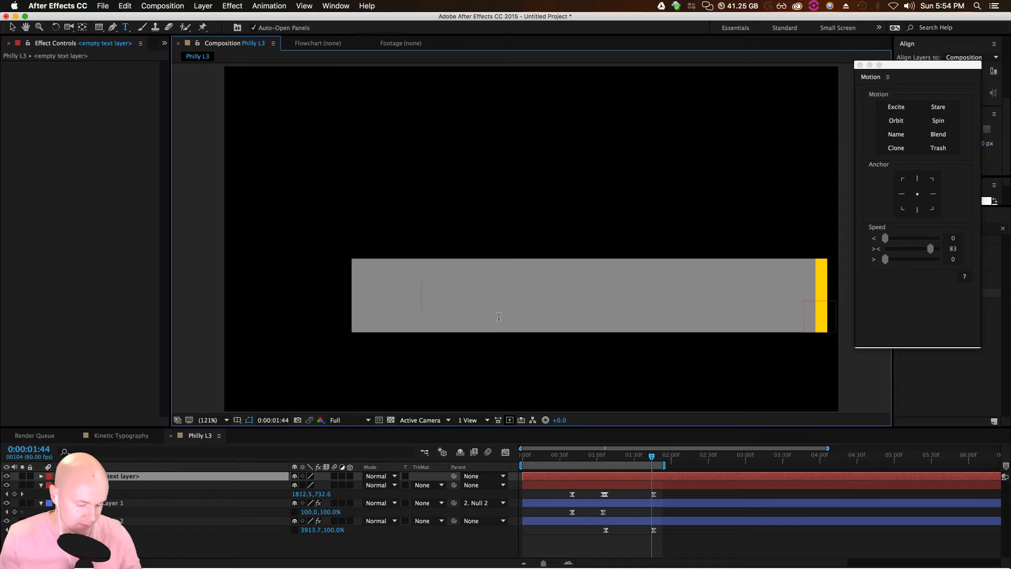
Type the creator's name followed by 'Lower thirds' and move the title onto the gray bar
{"action": "type", "text": "PH"}
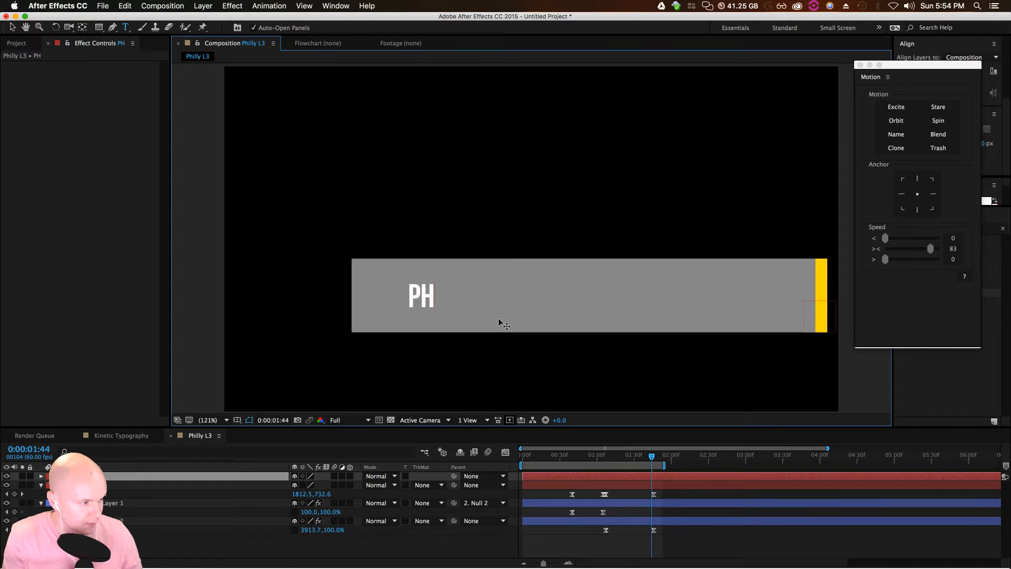
{"action": "type", "text": "ILLY D"}
{"action": "key", "text": "BackSpace"}
{"action": "type", "text": "D Lower thirds"}
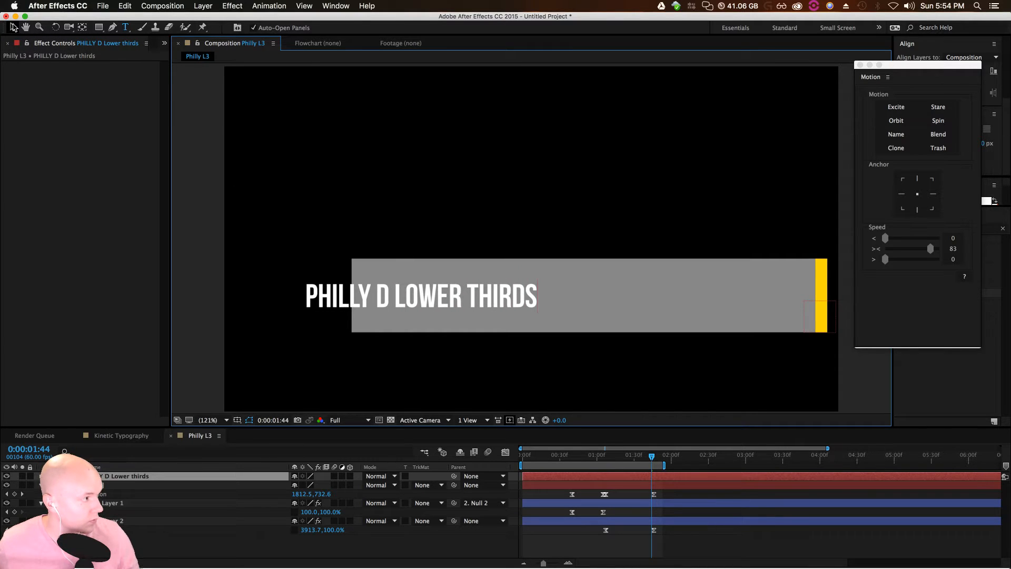
{"action": "left_click", "coordinate": [12, 27]}
{"action": "left_click_drag", "start_coordinate": [445, 295], "coordinate": [714, 279]}
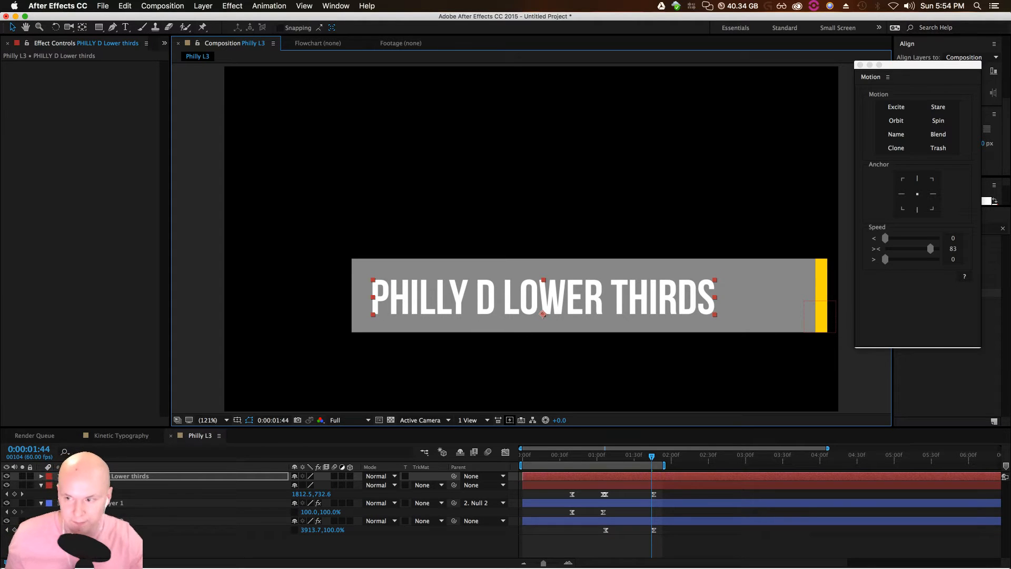
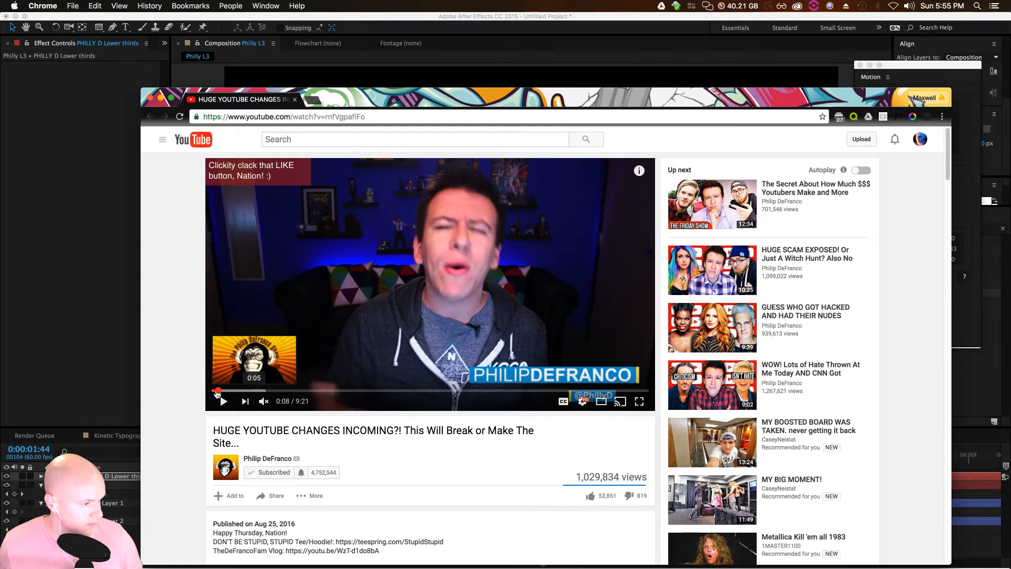
Replay the YouTube reference from about 0:05 to review its lower third, then minimize Chrome
{"action": "left_click", "coordinate": [216, 392]}
{"action": "left_click", "coordinate": [224, 401]}
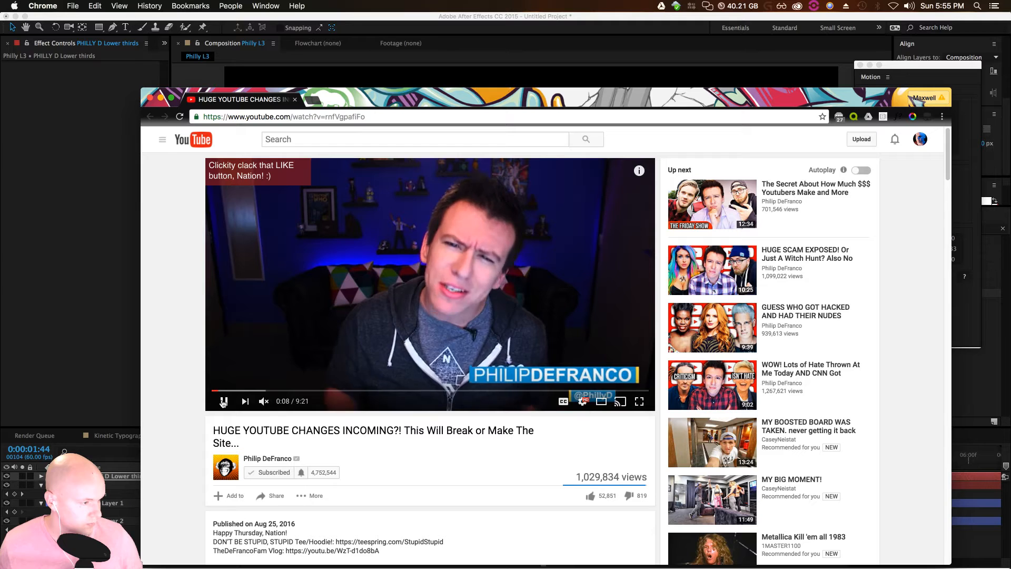
{"action": "key", "text": "Left"}
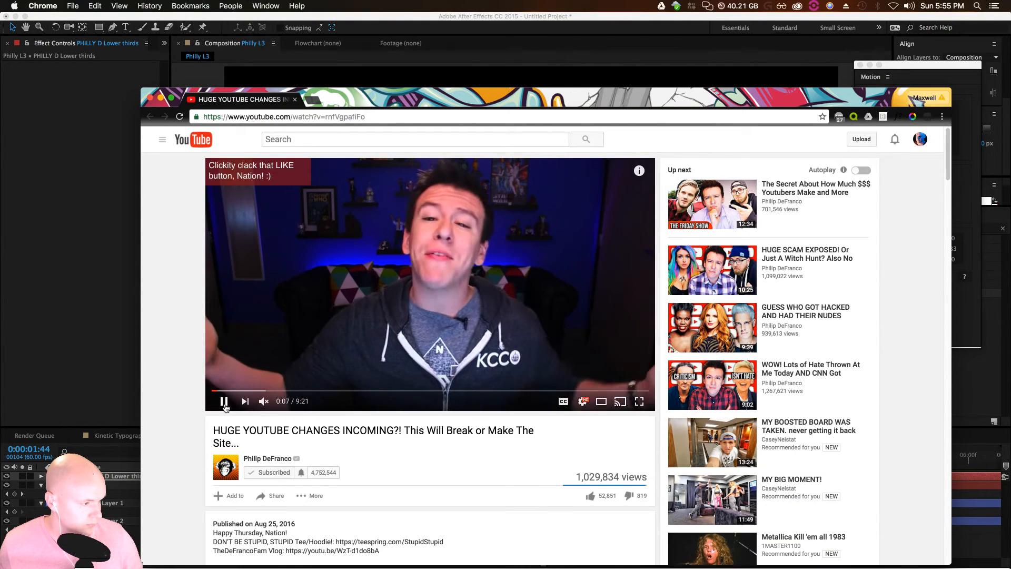
{"action": "left_click", "coordinate": [224, 405]}
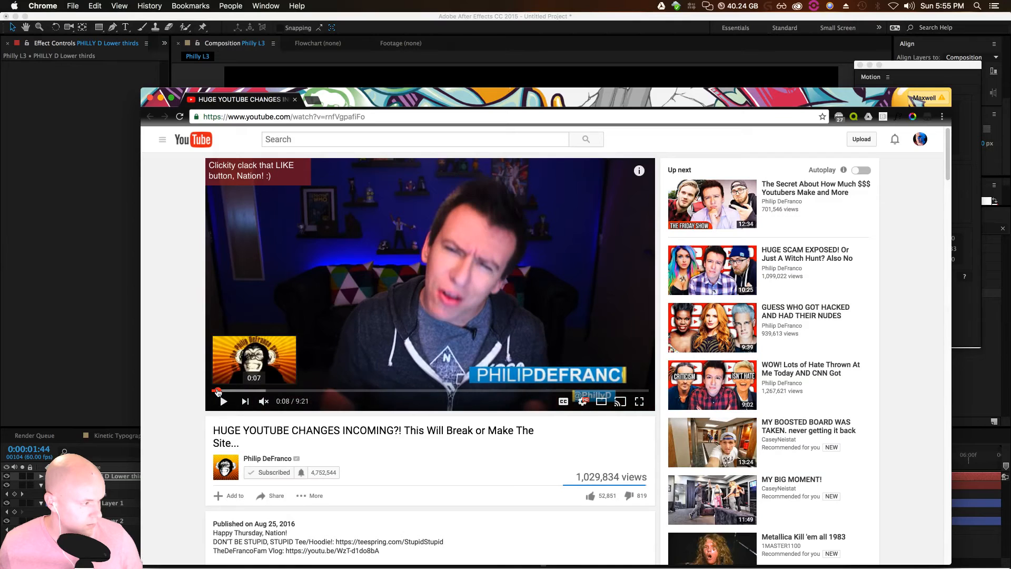
{"action": "key", "text": "Left"}
{"action": "left_click", "coordinate": [223, 403]}
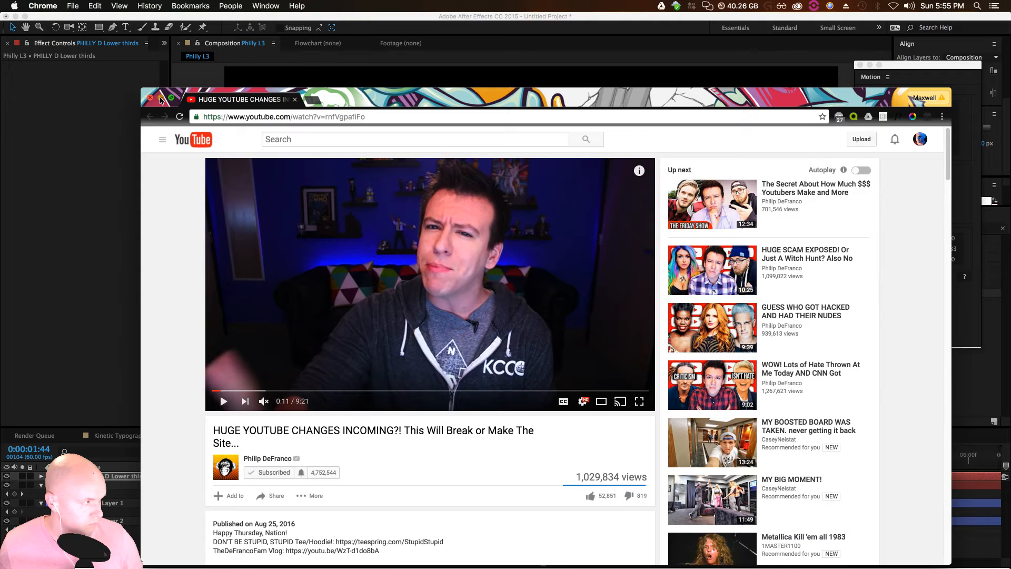
{"action": "left_click", "coordinate": [161, 98]}
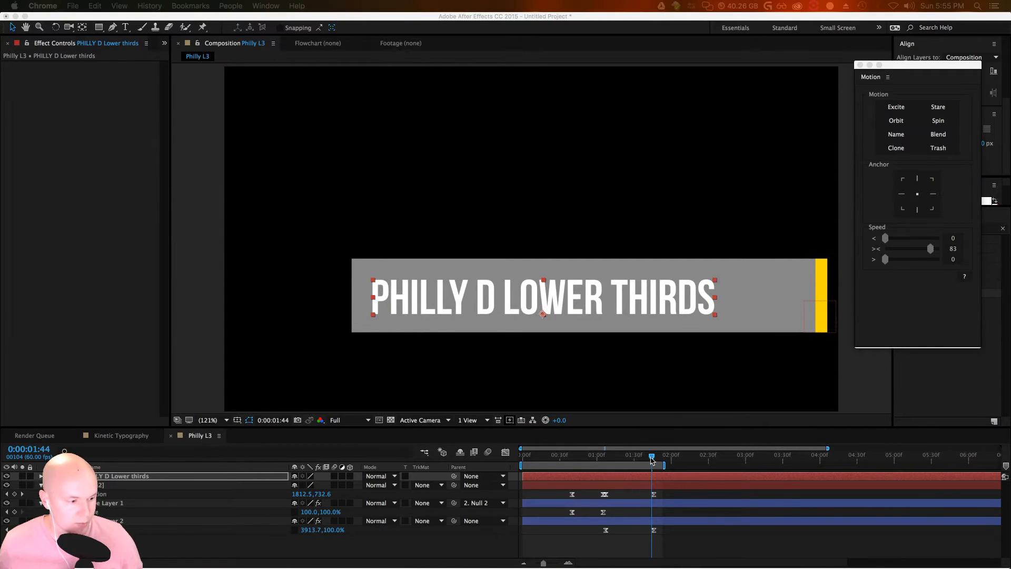
At frame 40, drag Null 2's starting position lower in the comp and preview it
{"action": "left_click", "coordinate": [583, 468]}
{"action": "left_click", "coordinate": [569, 470]}
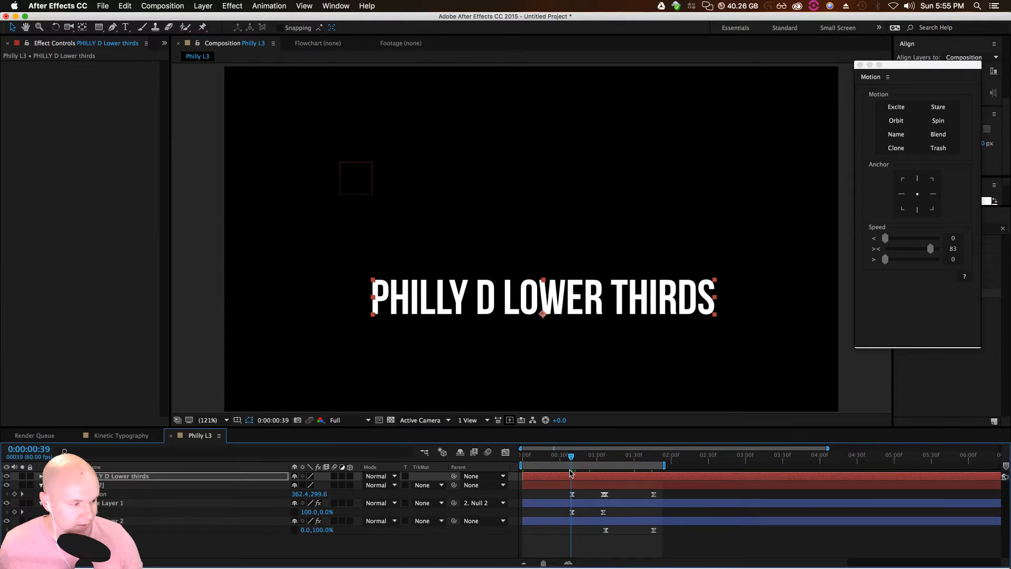
{"action": "left_click_drag", "start_coordinate": [569, 471], "coordinate": [572, 471]}
{"action": "scroll", "coordinate": [675, 309], "scroll_direction": "down", "scroll_amount": 2}
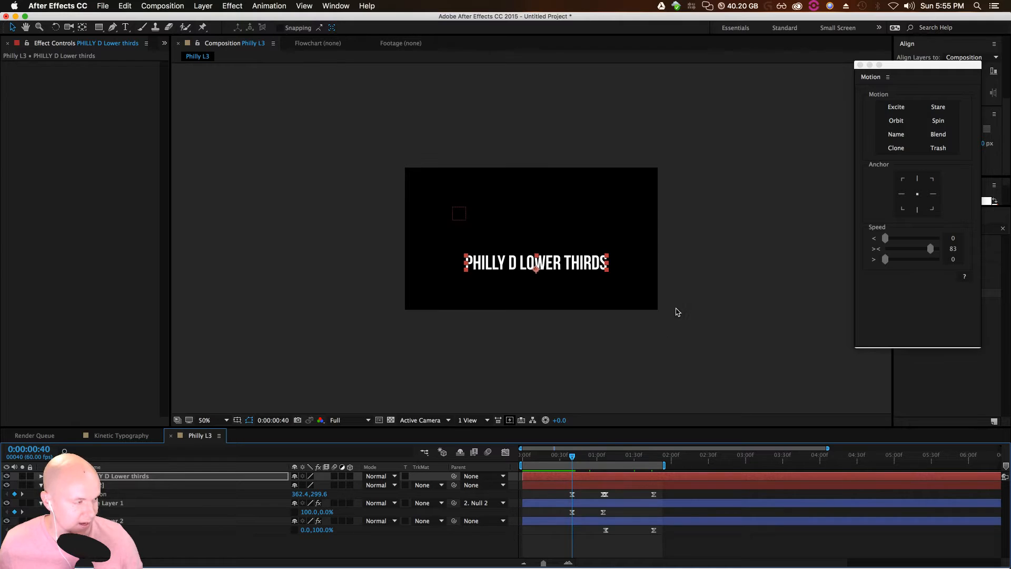
{"action": "left_click", "coordinate": [588, 485]}
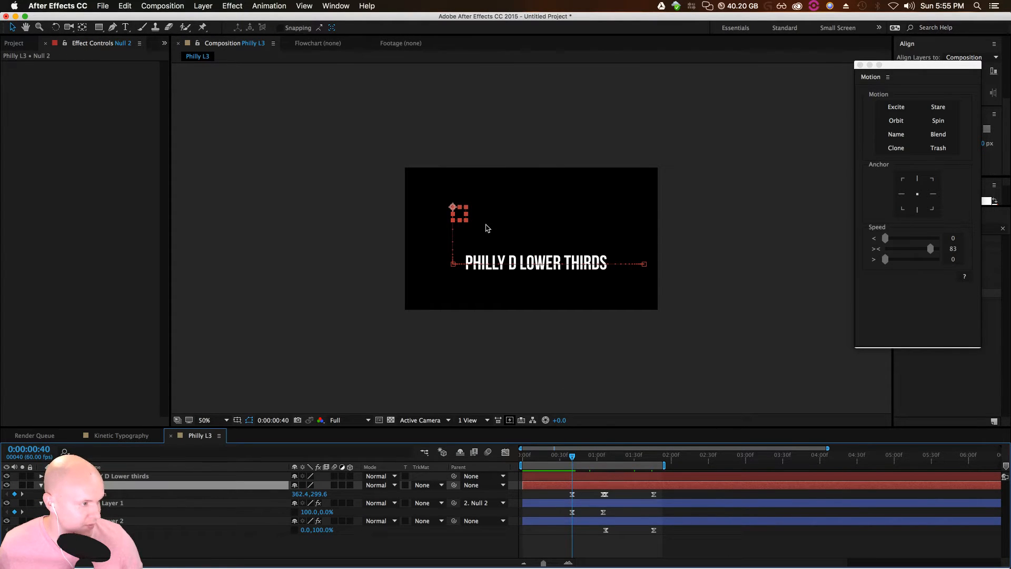
{"action": "left_click_drag", "start_coordinate": [458, 217], "coordinate": [457, 344]}
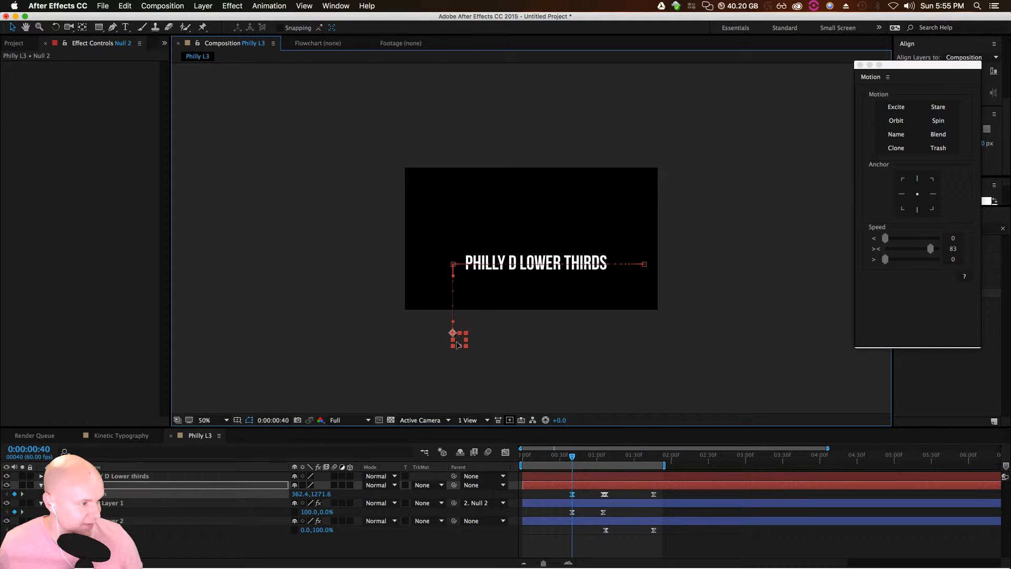
{"action": "key", "text": "space"}
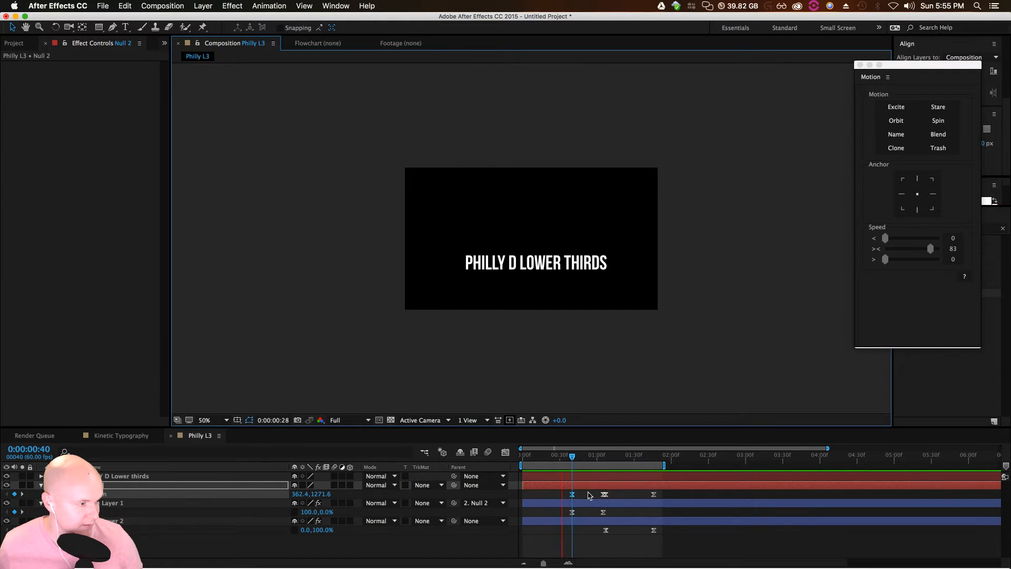
{"action": "key", "text": "space"}
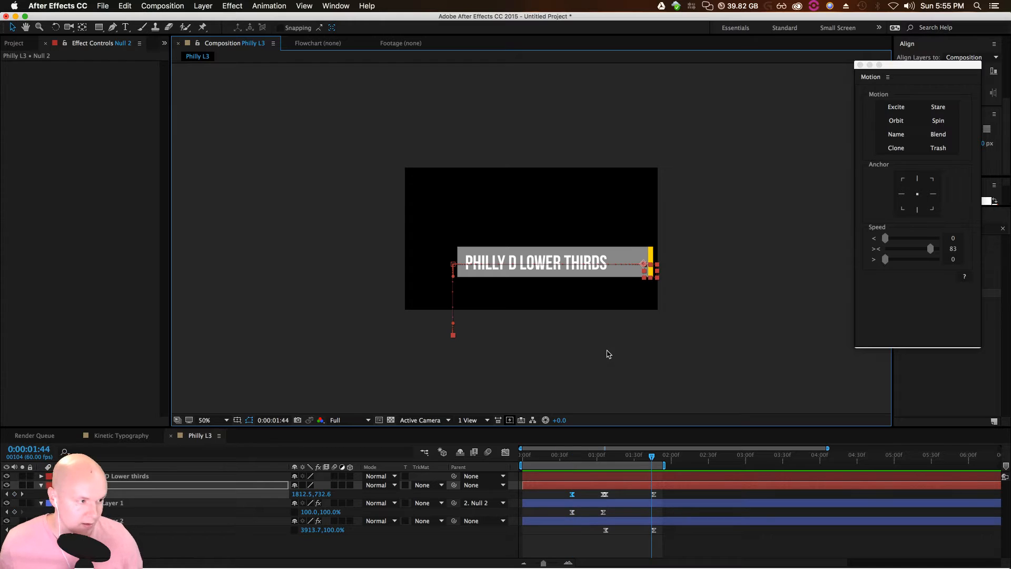
Collapse the layers and move the PHILLY D Lower thirds layer to the bottom of the stack
{"action": "left_click", "coordinate": [41, 485]}
{"action": "left_click", "coordinate": [41, 494]}
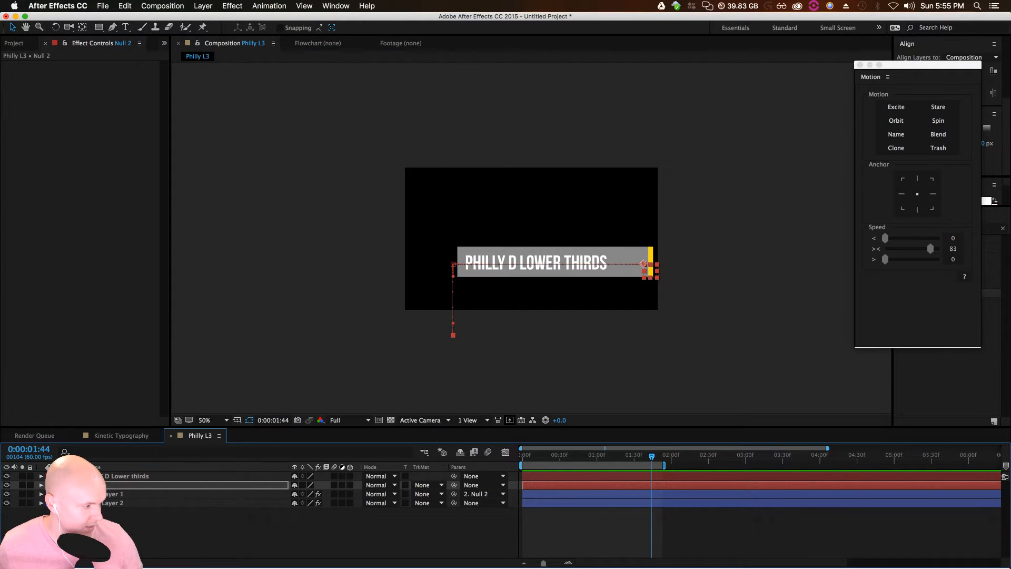
{"action": "left_click", "coordinate": [115, 477]}
{"action": "left_click_drag", "start_coordinate": [126, 485], "coordinate": [196, 508]}
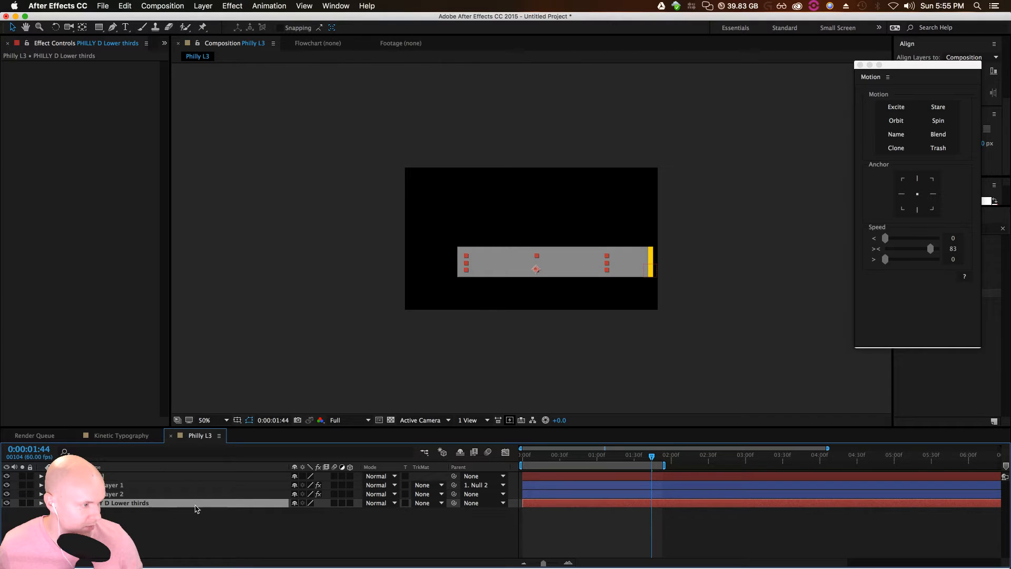
Duplicate Shape Layer 2 as Shape Layer 3 above the title and use it as the title's Alpha Matte
{"action": "left_click_drag", "start_coordinate": [121, 507], "coordinate": [125, 492]}
{"action": "left_click", "coordinate": [117, 505]}
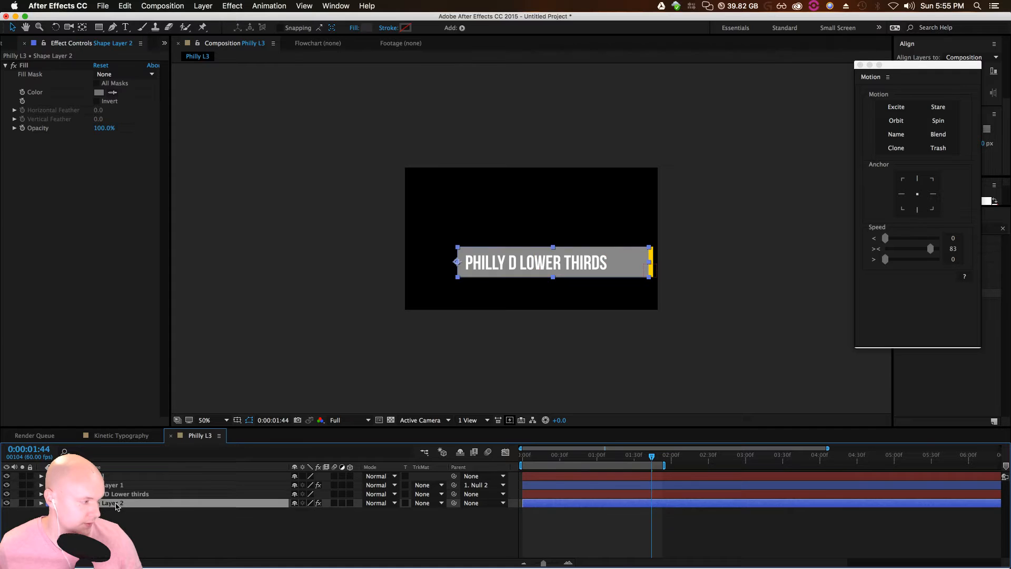
{"action": "key", "text": "super+d"}
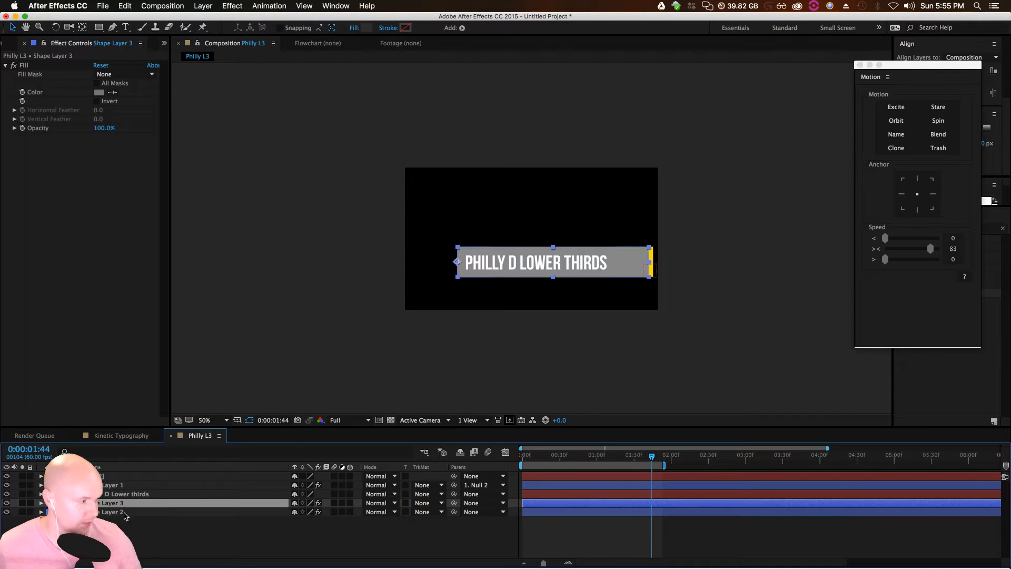
{"action": "left_click_drag", "start_coordinate": [118, 494], "coordinate": [122, 512]}
{"action": "left_click", "coordinate": [120, 495]}
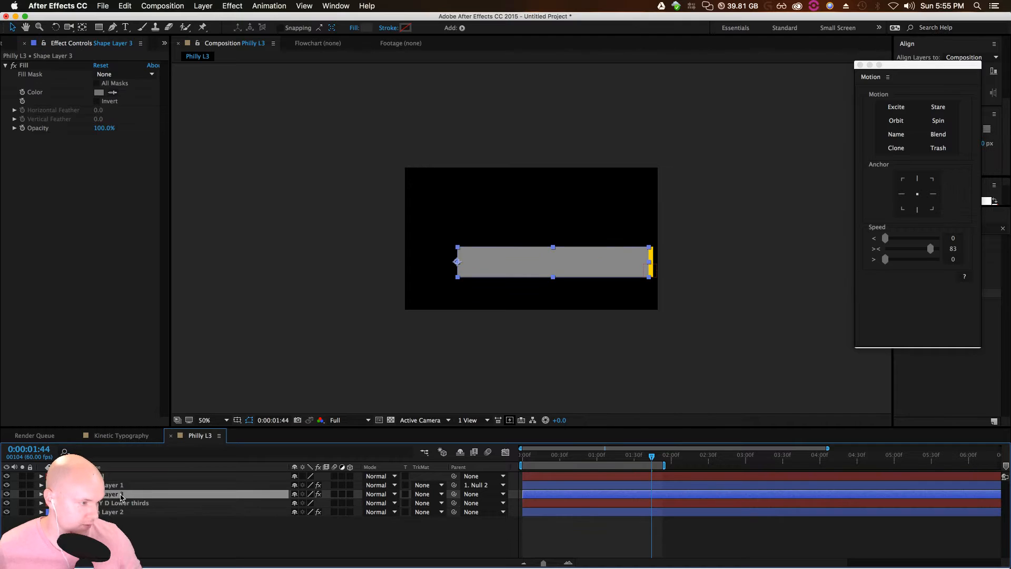
{"action": "left_click", "coordinate": [196, 506]}
{"action": "left_click", "coordinate": [435, 504]}
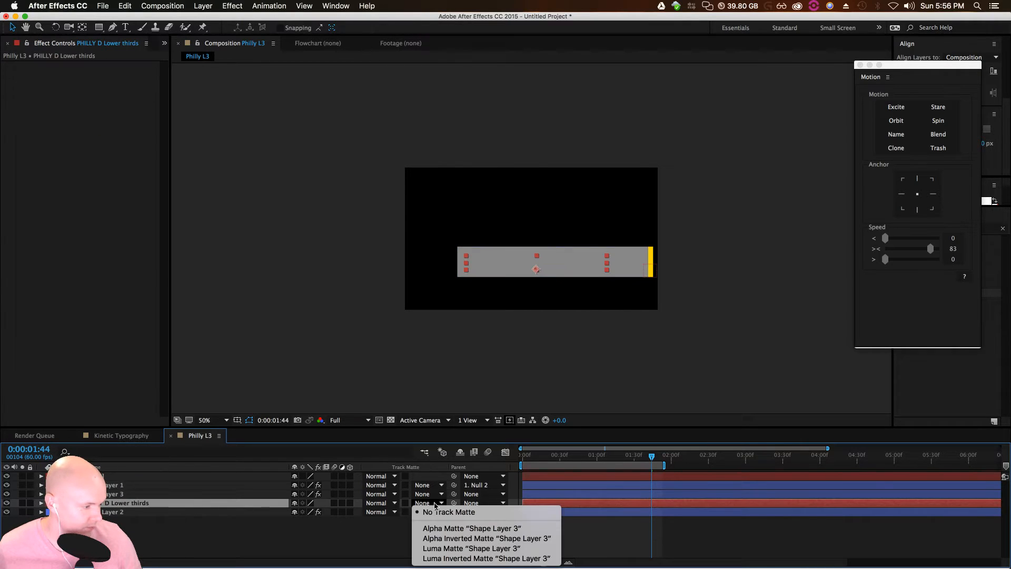
{"action": "left_click", "coordinate": [450, 529]}
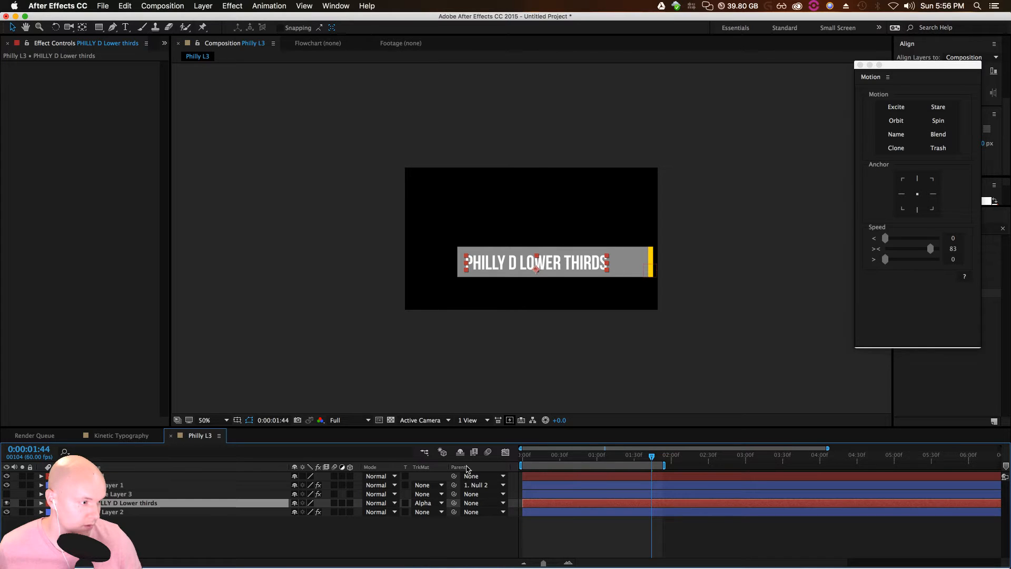
{"action": "key", "text": "period"}
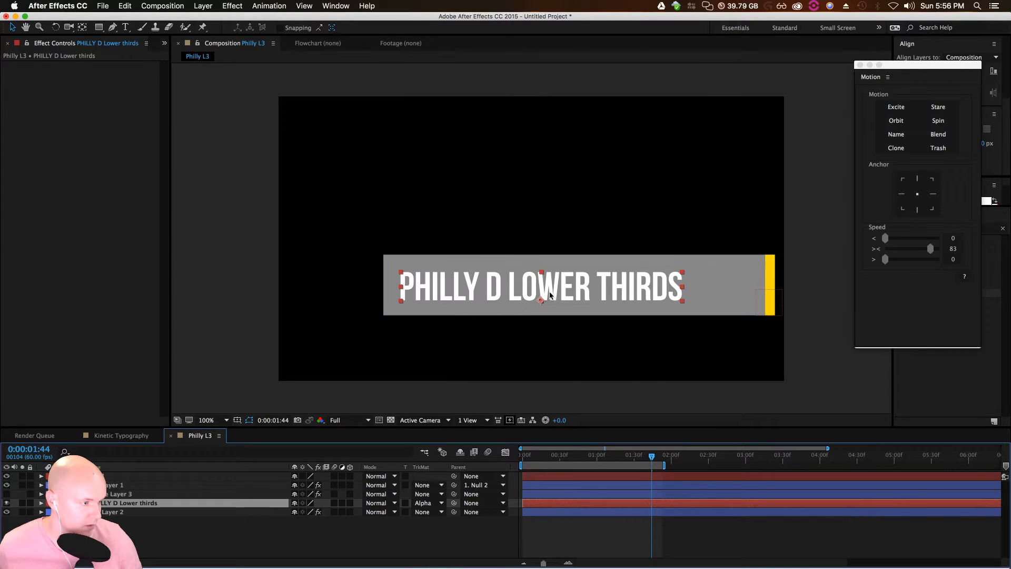
Set the words PHILLY D to the Light font weight in the Character panel
{"action": "double_click", "coordinate": [493, 292]}
{"action": "left_click_drag", "start_coordinate": [511, 292], "coordinate": [392, 292]}
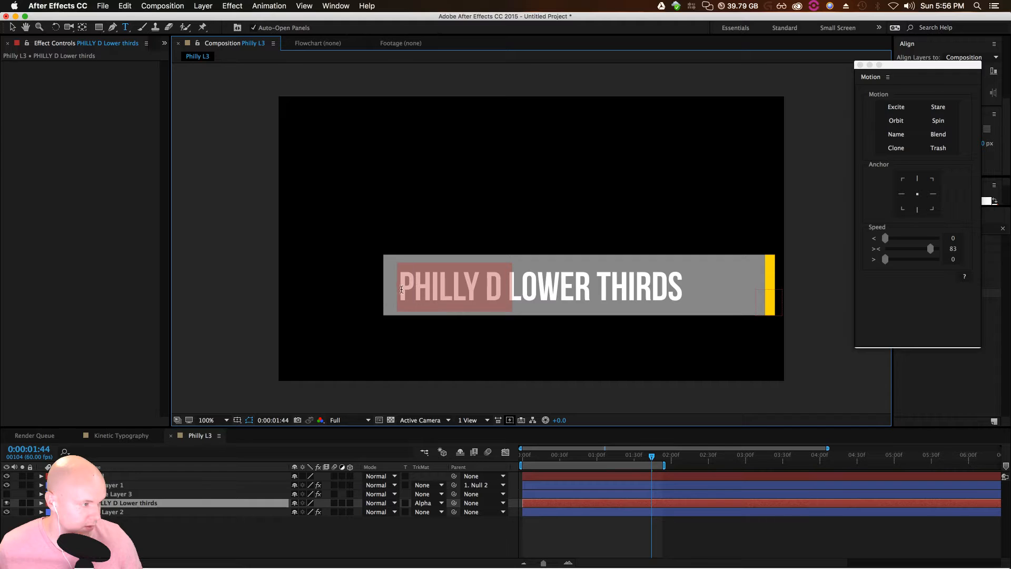
{"action": "left_click_drag", "start_coordinate": [909, 69], "coordinate": [1010, 85]}
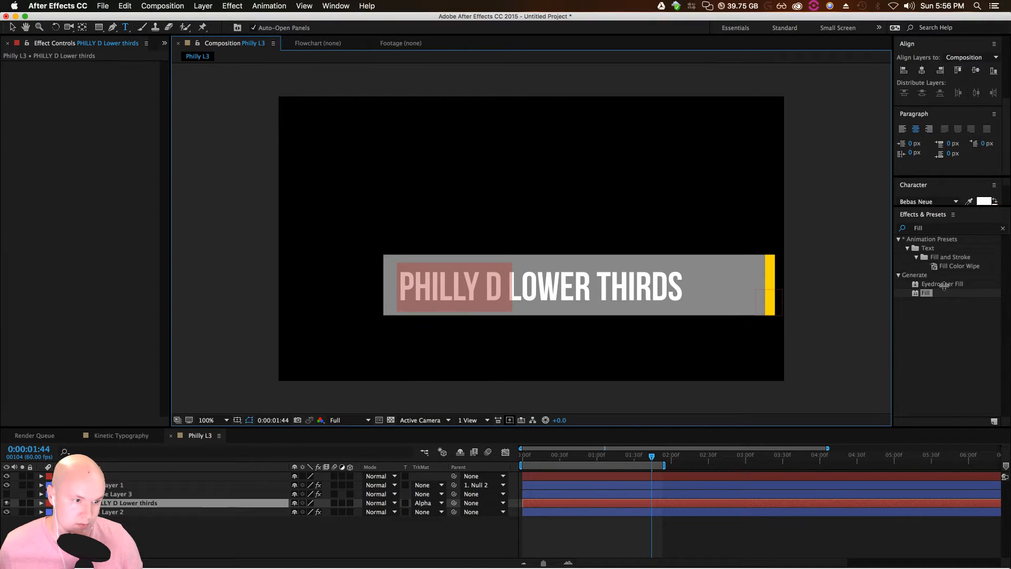
{"action": "left_click_drag", "start_coordinate": [943, 206], "coordinate": [944, 334]}
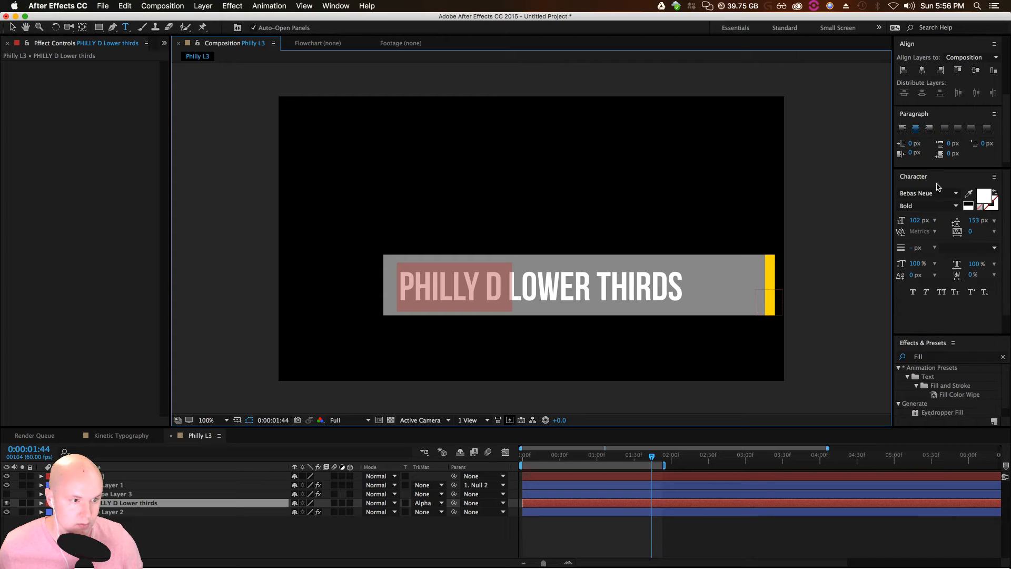
{"action": "left_click", "coordinate": [949, 205]}
{"action": "left_click", "coordinate": [954, 207]}
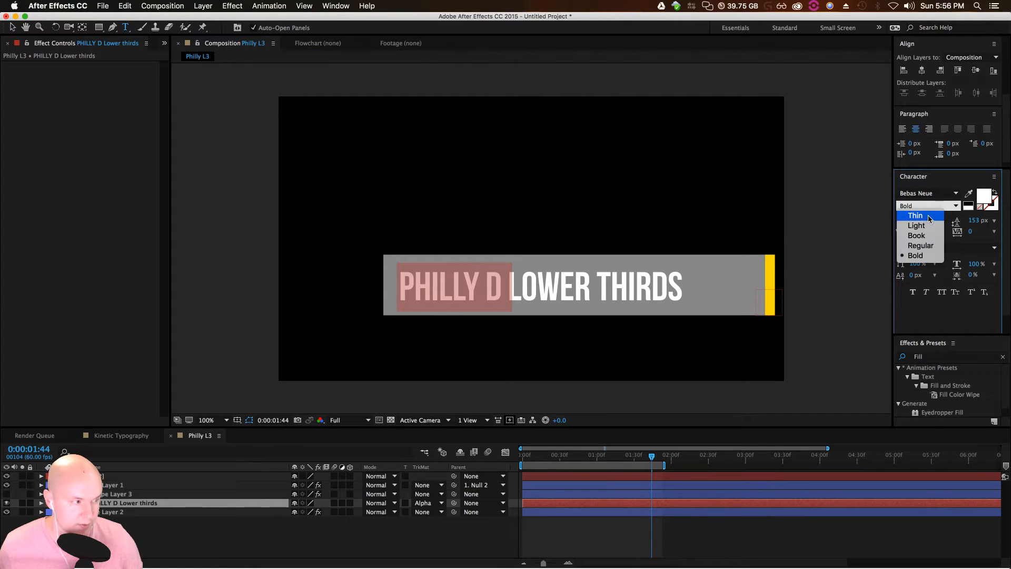
{"action": "left_click", "coordinate": [926, 213]}
{"action": "left_click", "coordinate": [956, 207]}
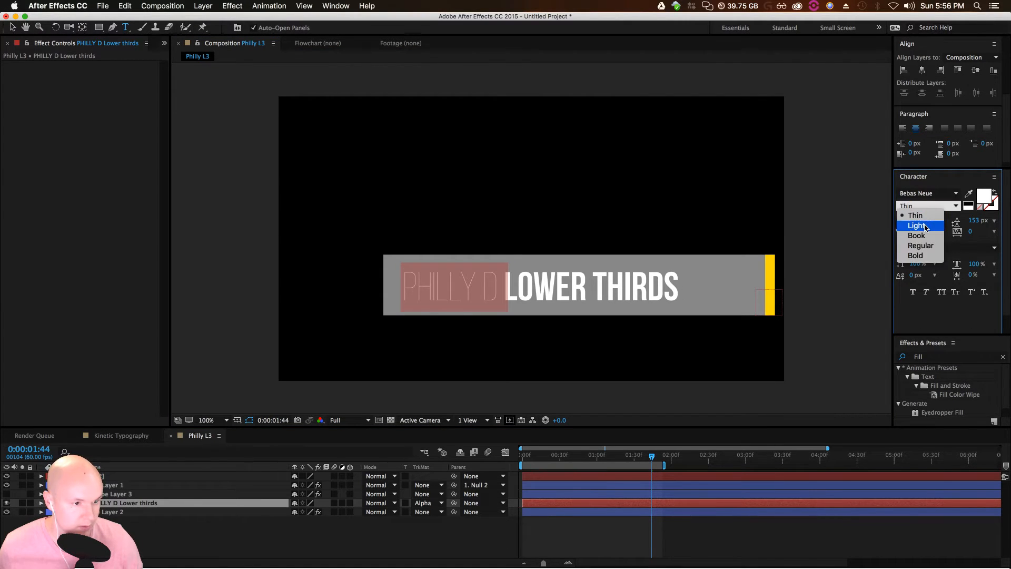
{"action": "left_click", "coordinate": [925, 226]}
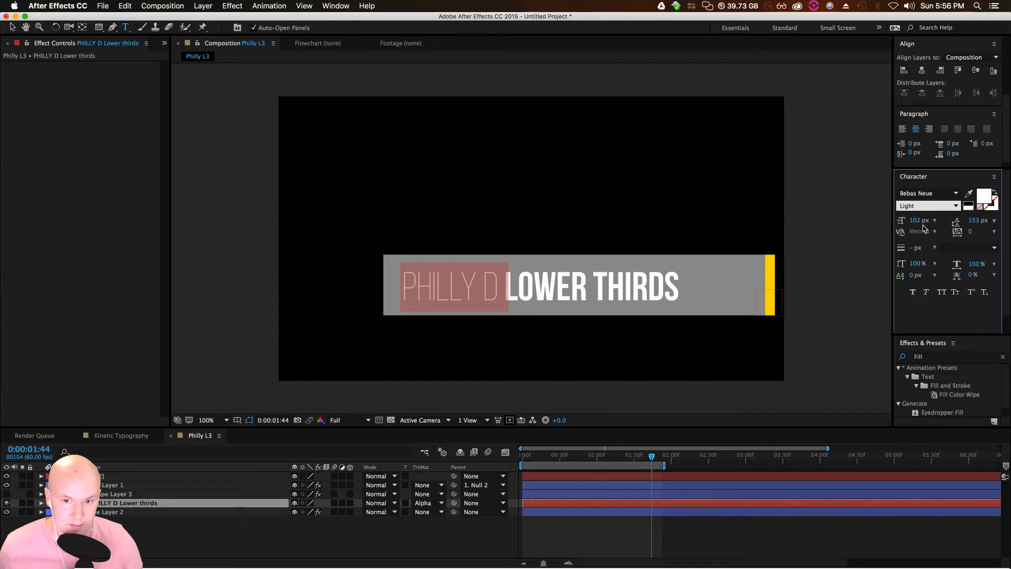
{"action": "left_click", "coordinate": [564, 284]}
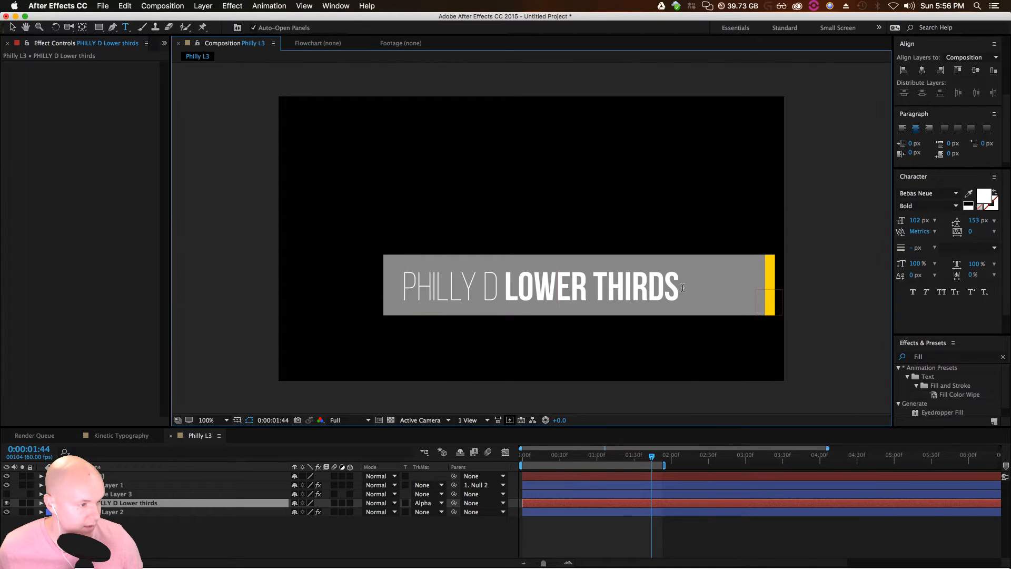
Scale up the title layer so LOWER THIRDS reaches the yellow bar
{"action": "left_click", "coordinate": [510, 293], "text": "shift"}
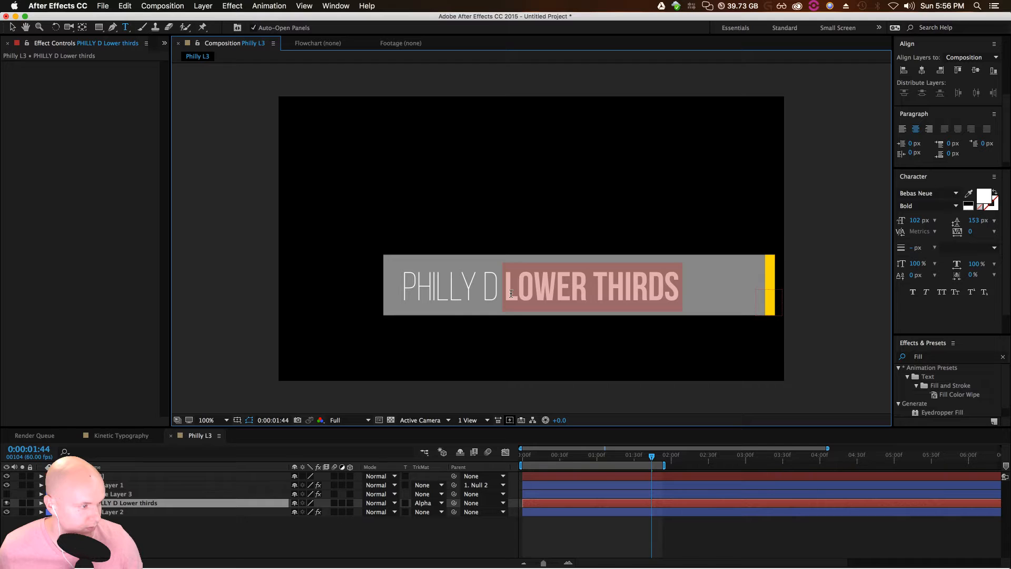
{"action": "left_click", "coordinate": [11, 28]}
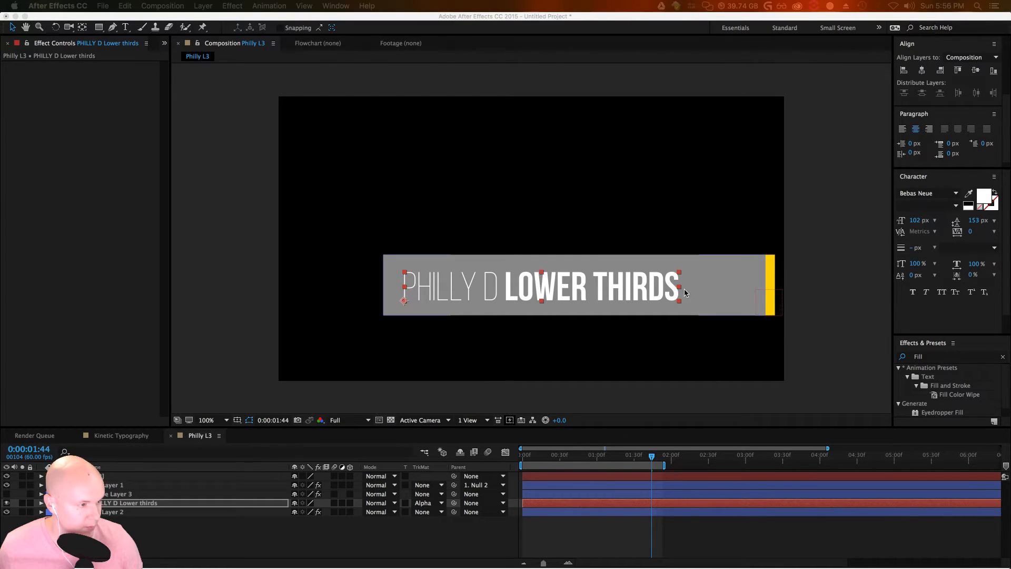
{"action": "left_click_drag", "start_coordinate": [680, 274], "coordinate": [719, 286]}
{"action": "mouse_move", "coordinate": [653, 457]}
{"action": "left_mouse_down"}
{"action": "mouse_move", "coordinate": [609, 466]}
{"action": "mouse_move", "coordinate": [650, 464]}
{"action": "left_mouse_up"}
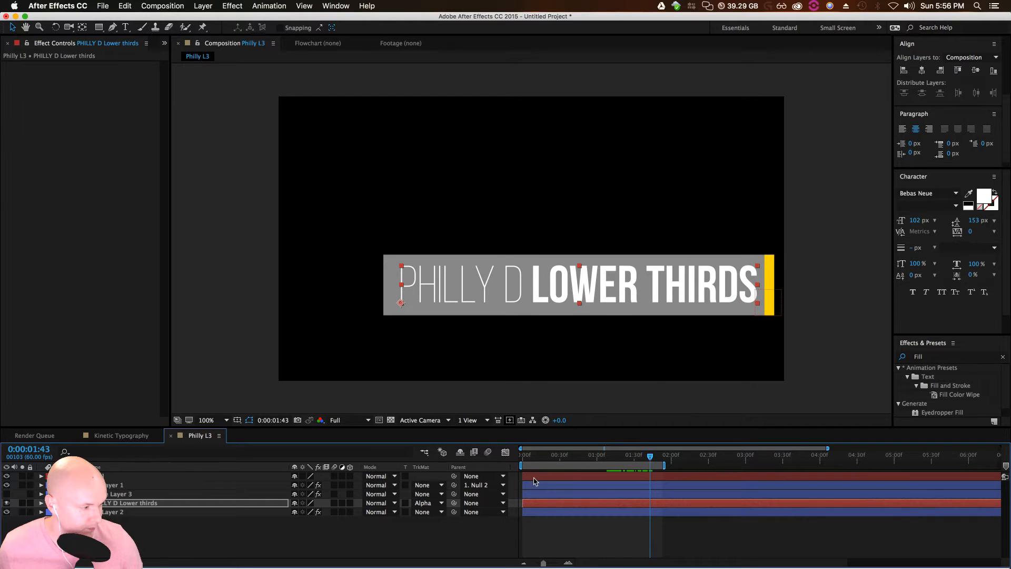
Add a null object above Shape Layer 3 and name it 'Text null'
{"action": "left_click", "coordinate": [103, 504]}
{"action": "key", "text": "p"}
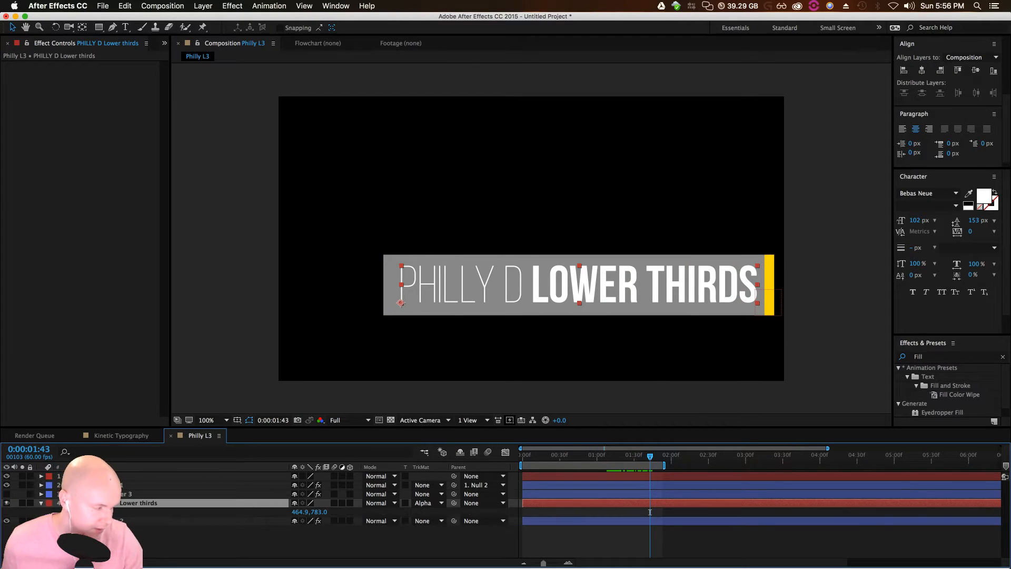
{"action": "right_click", "coordinate": [84, 540]}
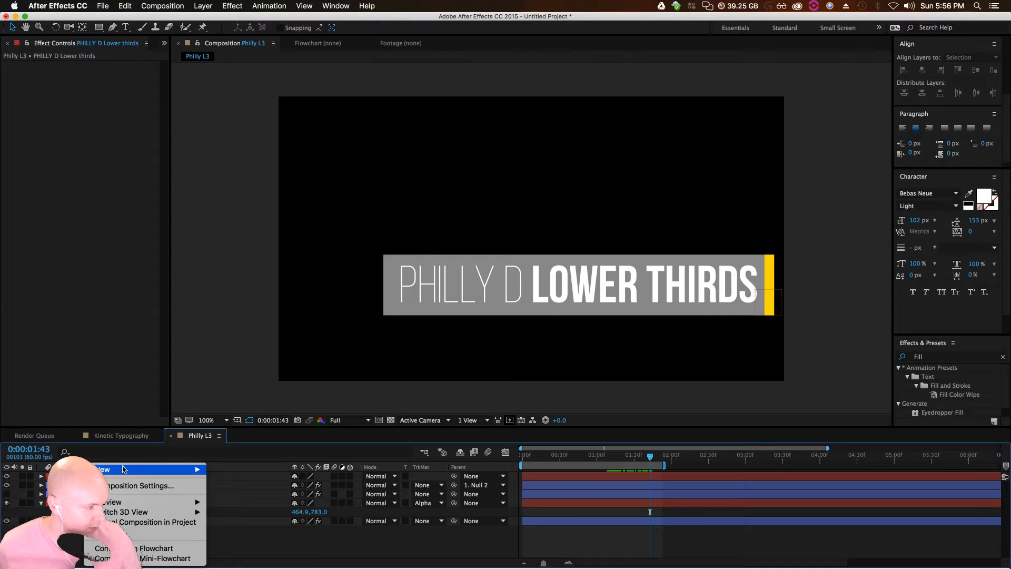
{"action": "mouse_move", "coordinate": [124, 470]}
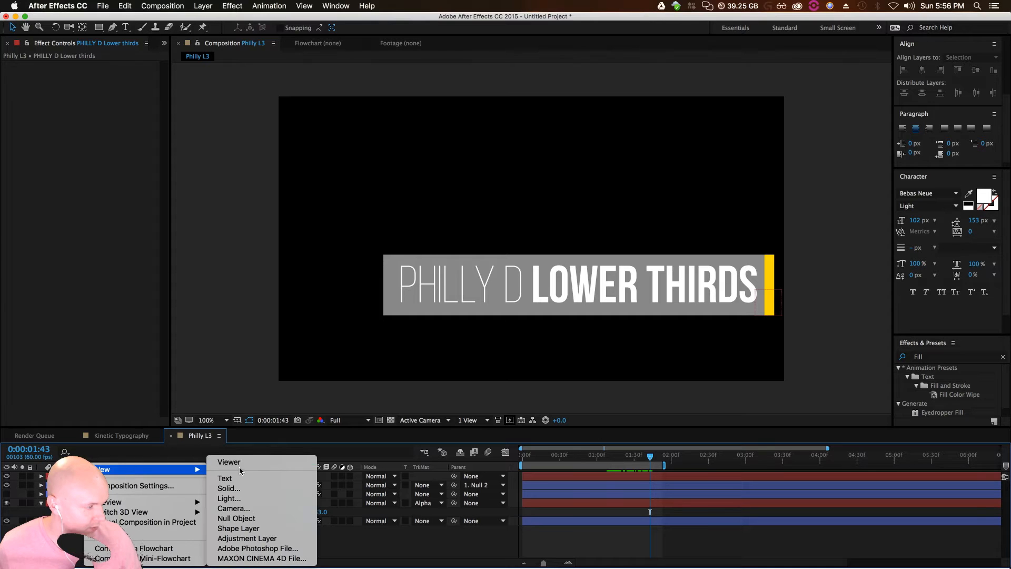
{"action": "left_click", "coordinate": [236, 518]}
{"action": "left_click_drag", "start_coordinate": [106, 476], "coordinate": [107, 506]}
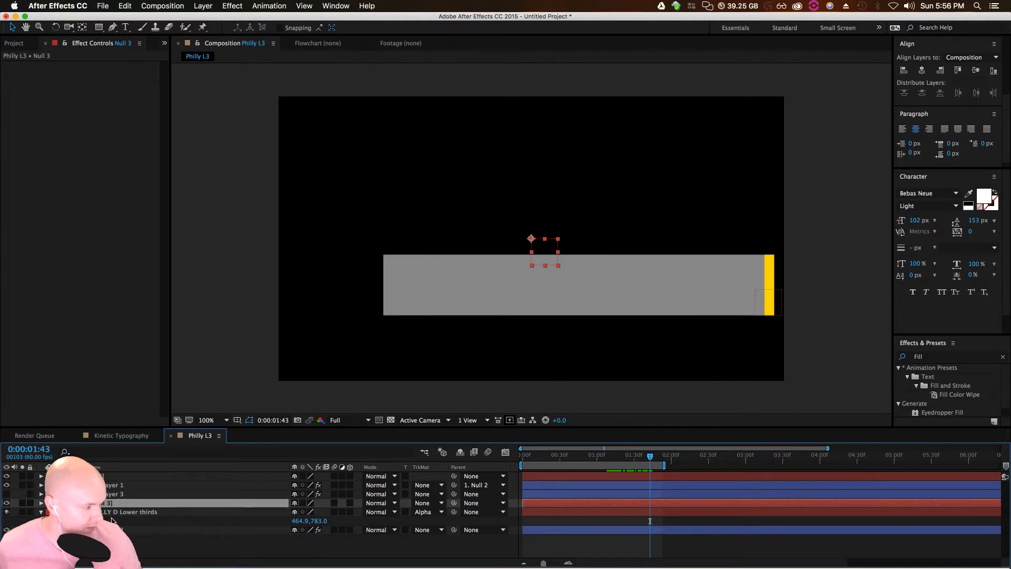
{"action": "key", "text": "Return"}
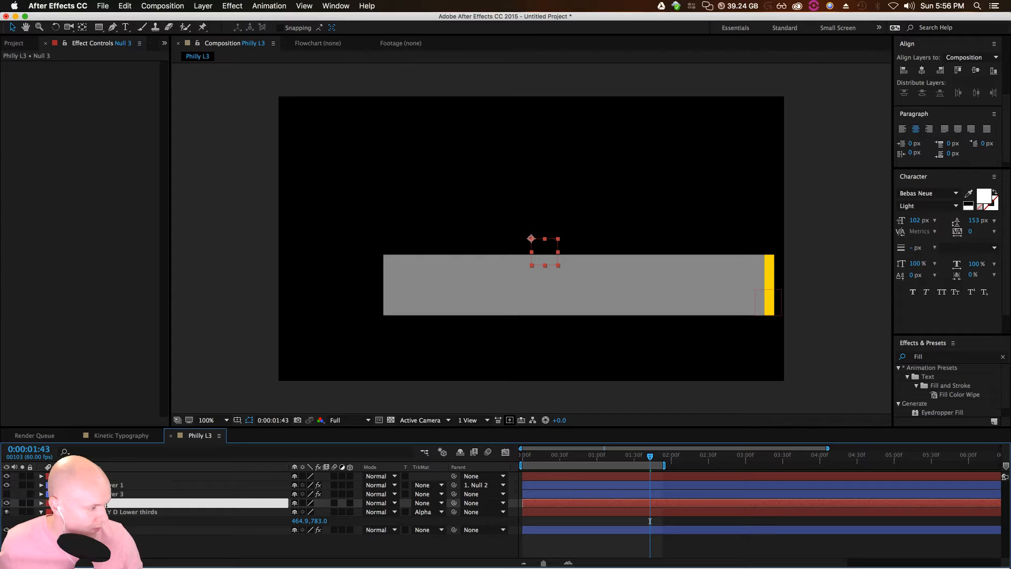
{"action": "left_click", "coordinate": [121, 546]}
{"action": "left_click_drag", "start_coordinate": [109, 503], "coordinate": [107, 491]}
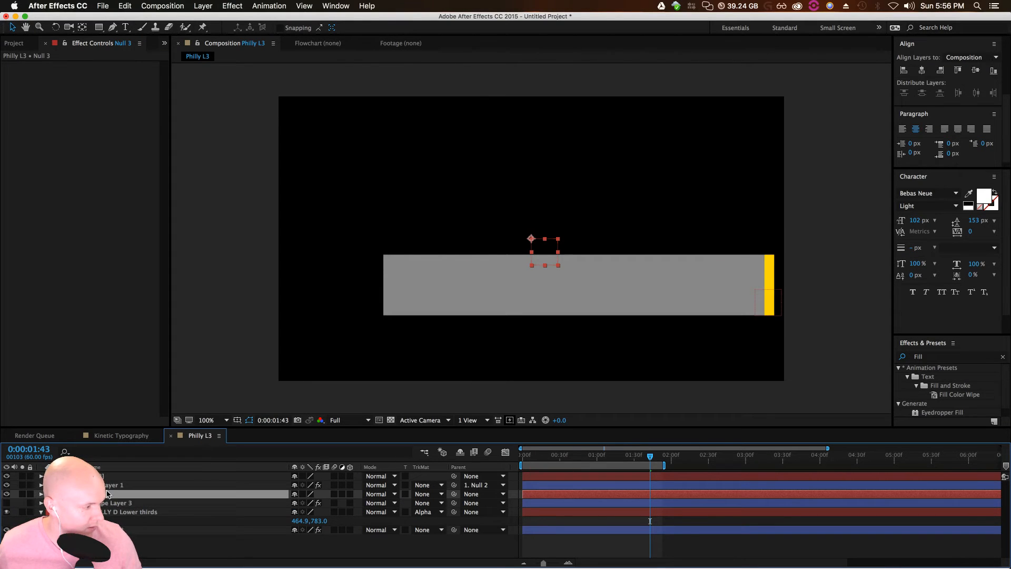
{"action": "key", "text": "Return"}
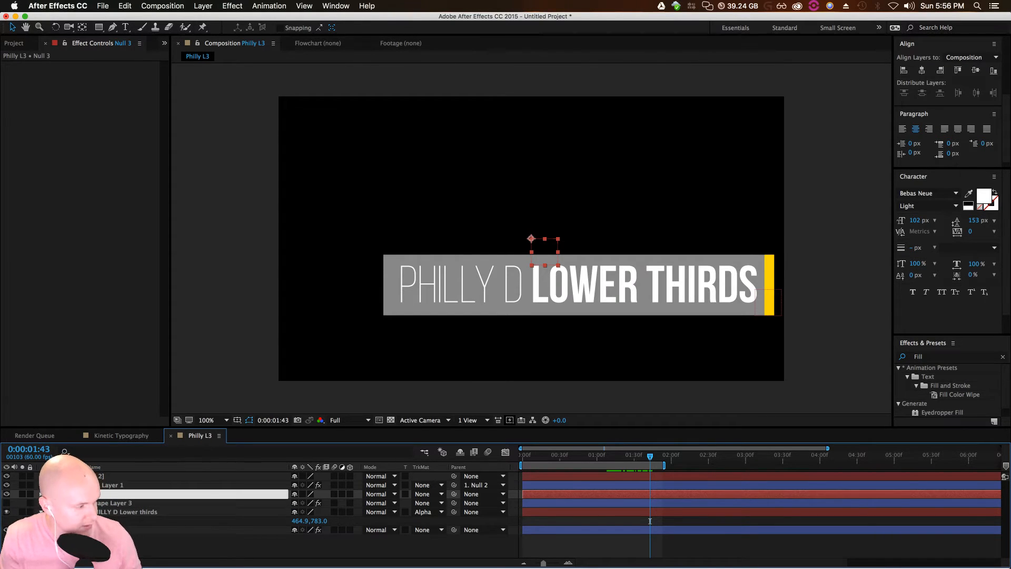
{"action": "type", "text": "Text null"}
{"action": "key", "text": "Return"}
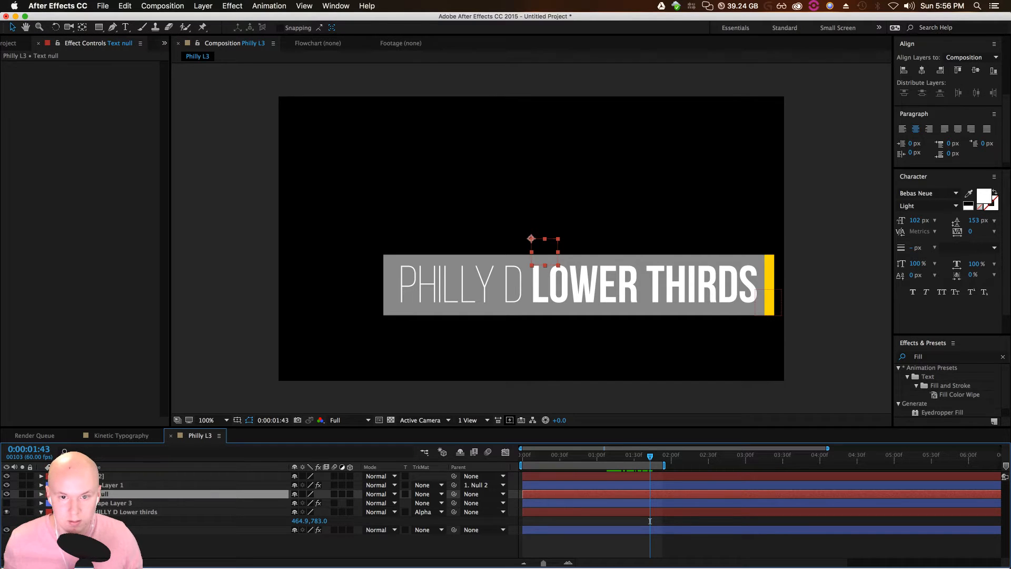
Parent the PHILLY D Lower thirds layer to Text null
{"action": "left_click", "coordinate": [105, 512]}
{"action": "left_click_drag", "start_coordinate": [454, 512], "coordinate": [108, 494]}
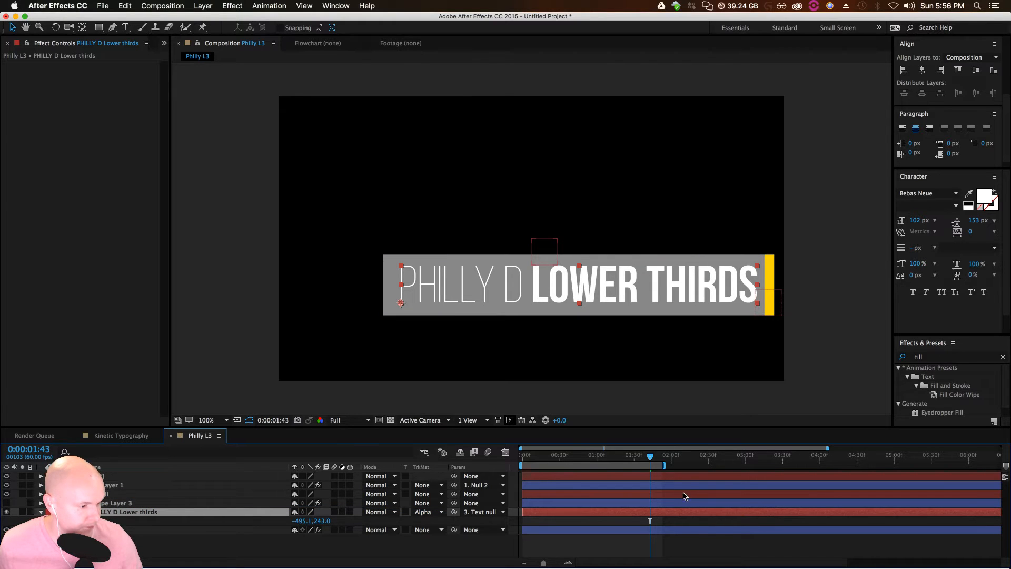
{"action": "mouse_move", "coordinate": [652, 460]}
{"action": "left_mouse_down"}
{"action": "mouse_move", "coordinate": [635, 460]}
{"action": "mouse_move", "coordinate": [658, 462]}
{"action": "left_mouse_up"}
{"action": "left_click", "coordinate": [108, 485]}
{"action": "left_click", "coordinate": [108, 494]}
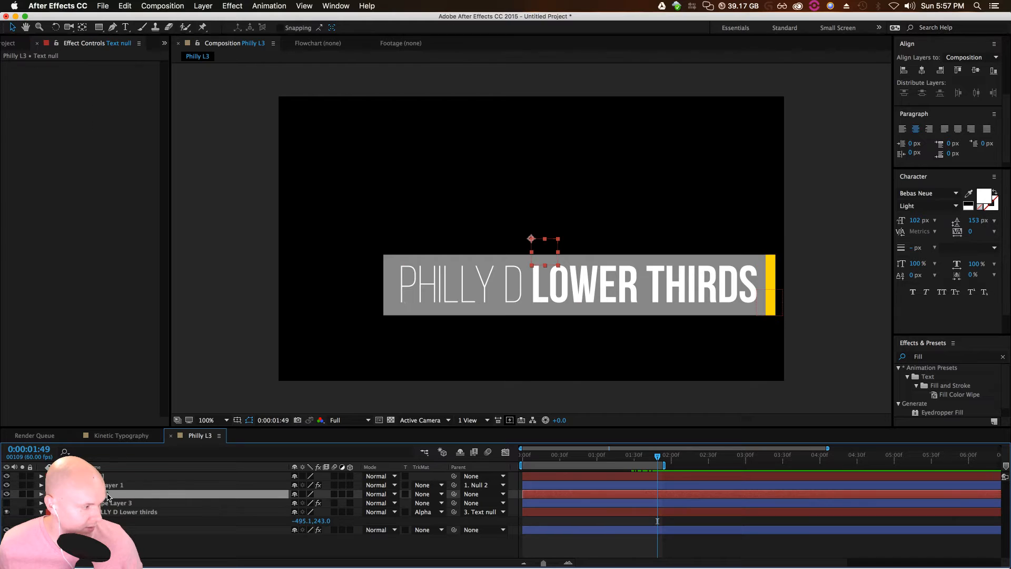
Set a Position keyframe on Text null and reveal all layers' keyframes
{"action": "key", "text": "p"}
{"action": "left_click", "coordinate": [68, 503]}
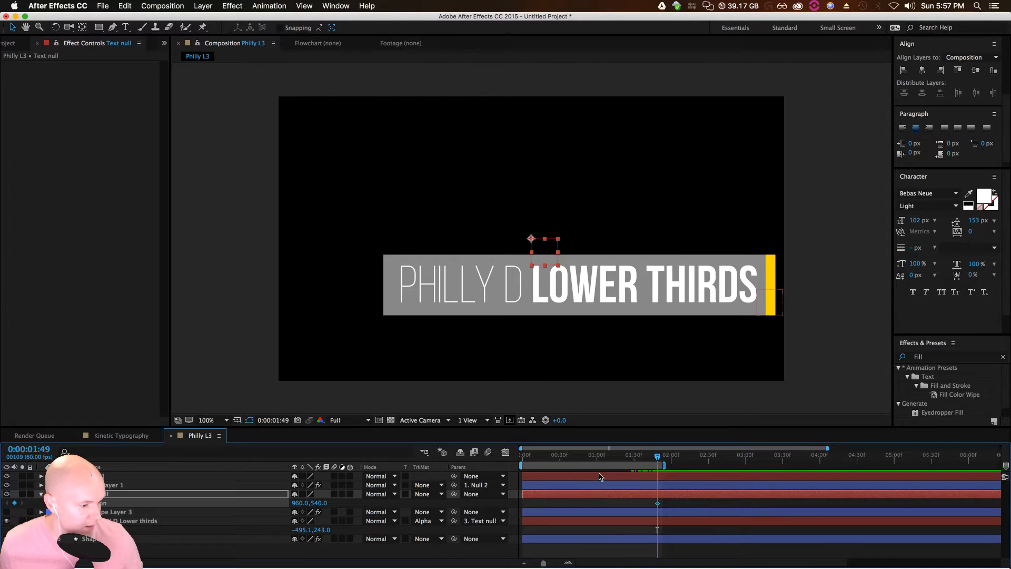
{"action": "left_click_drag", "start_coordinate": [611, 548], "coordinate": [647, 478]}
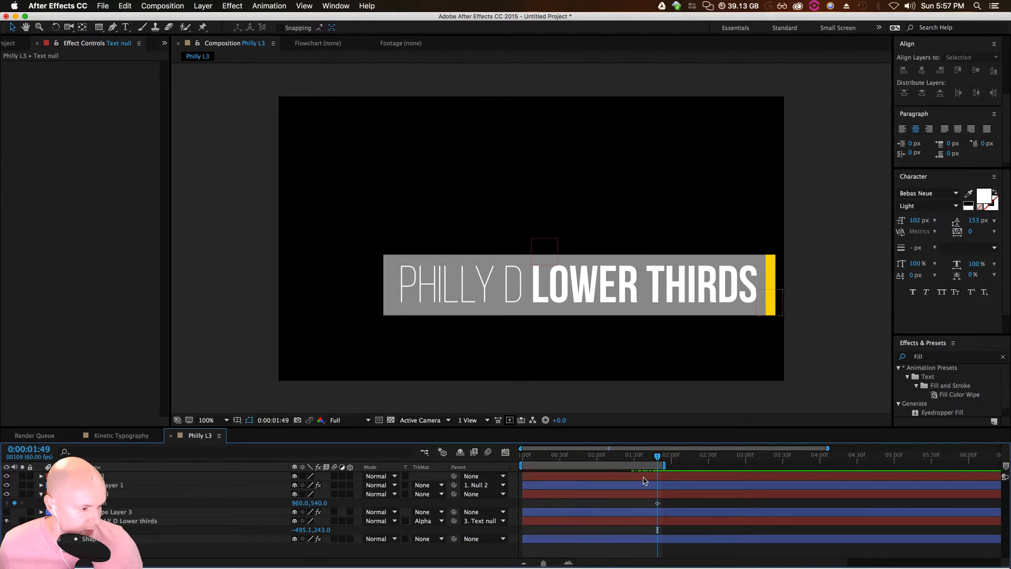
{"action": "left_click", "coordinate": [643, 476]}
{"action": "key", "text": "super+a"}
{"action": "key", "text": "u"}
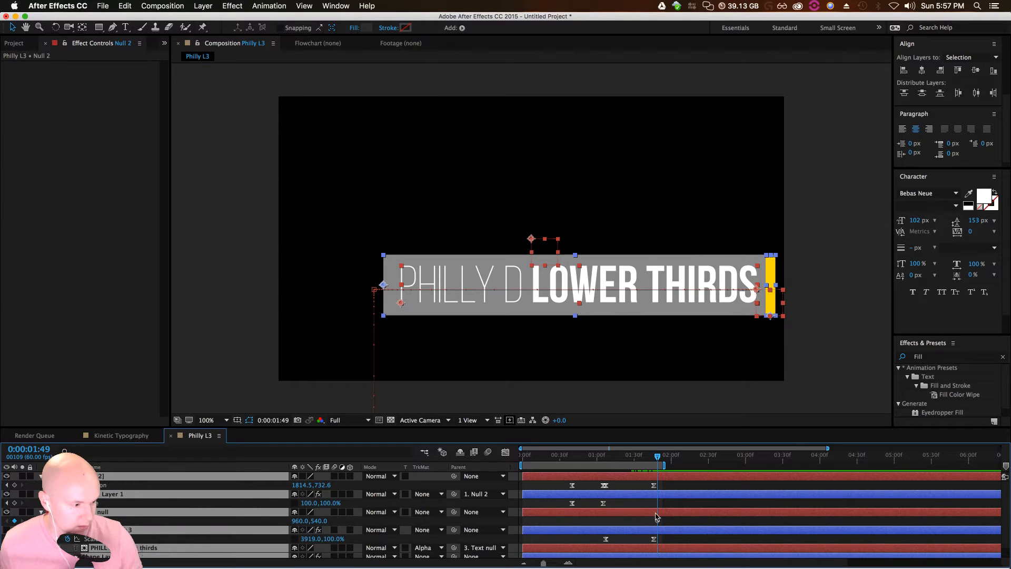
At 1:05 shift Text null right so the title slides in, and Easy Ease both keyframes
{"action": "left_click", "coordinate": [657, 522]}
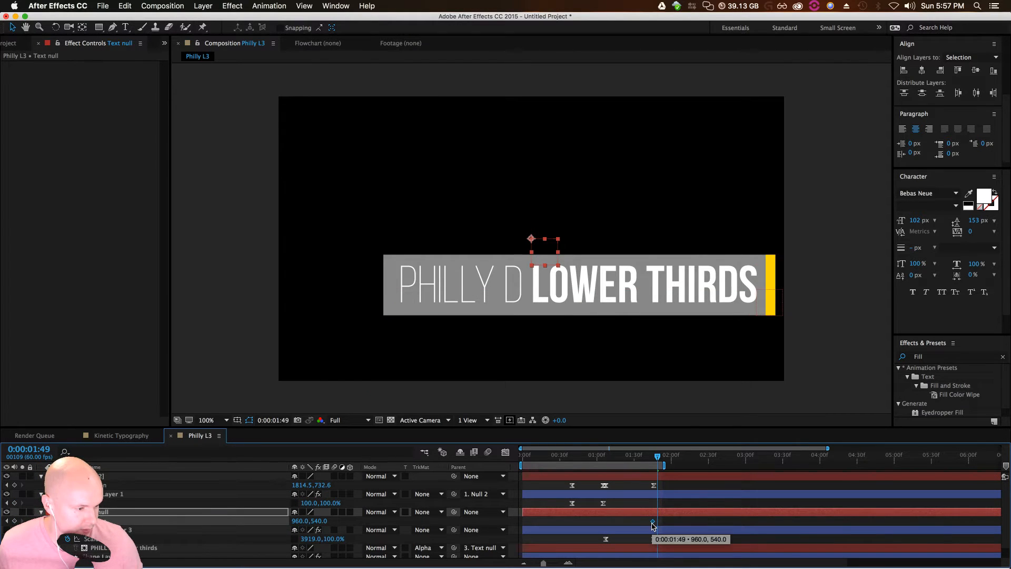
{"action": "left_click_drag", "start_coordinate": [657, 466], "coordinate": [603, 469]}
{"action": "left_click_drag", "start_coordinate": [549, 255], "coordinate": [562, 255]}
{"action": "left_click_drag", "start_coordinate": [603, 456], "coordinate": [606, 485]}
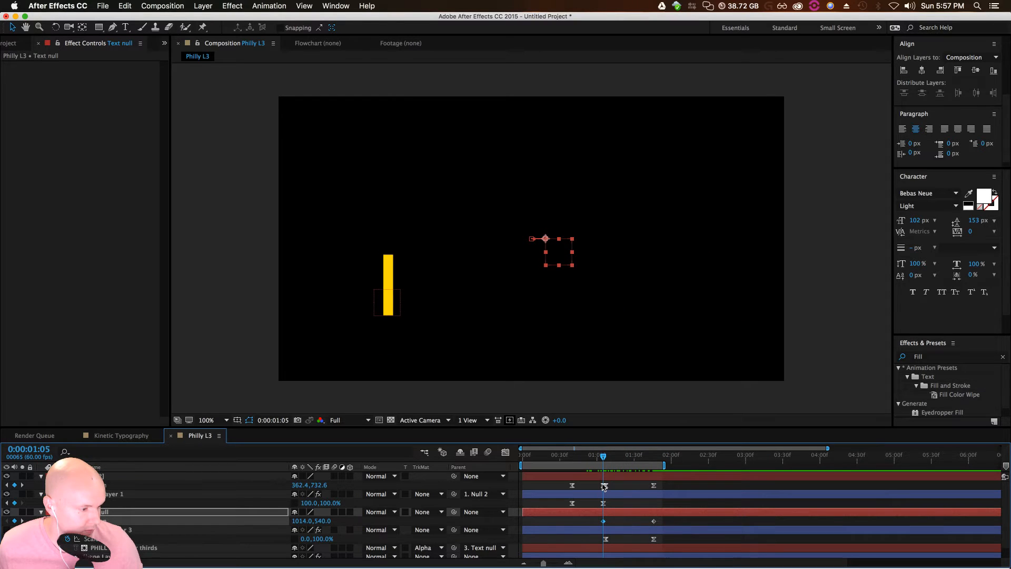
{"action": "left_click_drag", "start_coordinate": [562, 255], "coordinate": [591, 256]}
{"action": "left_click_drag", "start_coordinate": [676, 518], "coordinate": [599, 526]}
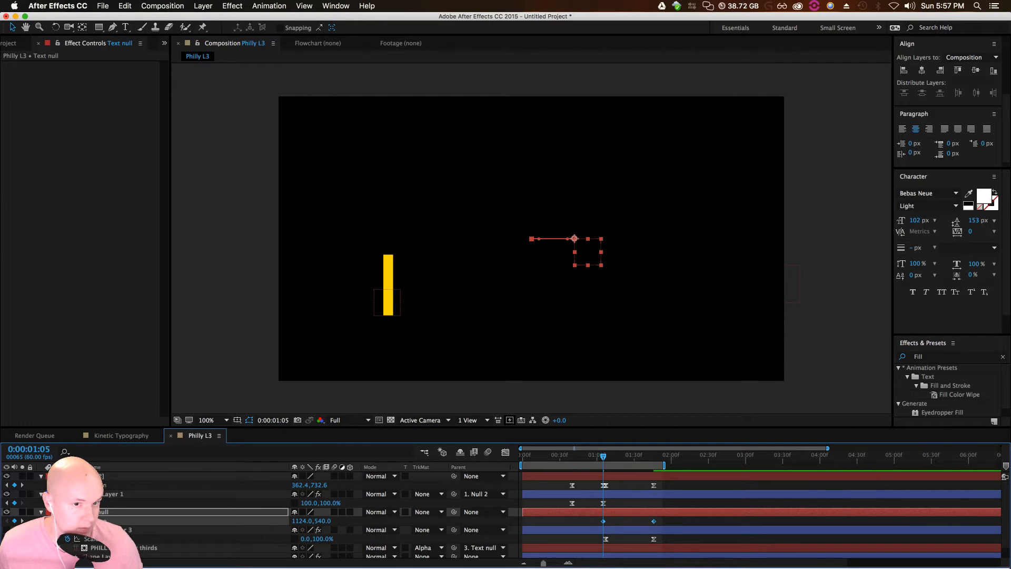
{"action": "key", "text": "F9"}
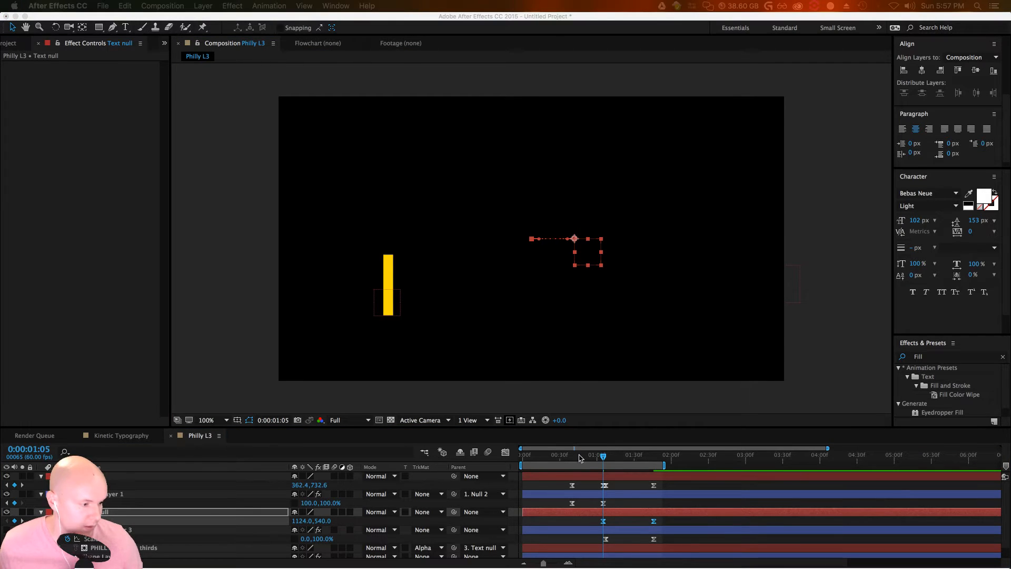
Collapse all layers and preview the animation from the start
{"action": "left_click", "coordinate": [625, 476]}
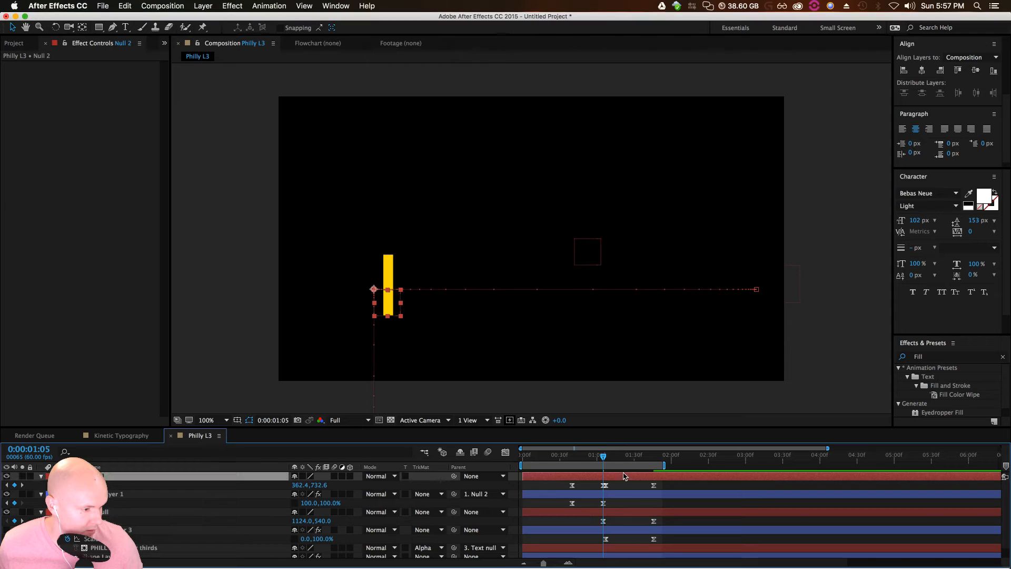
{"action": "scroll", "coordinate": [627, 527], "scroll_direction": "down", "scroll_amount": 1}
{"action": "key", "text": "super+a"}
{"action": "scroll", "coordinate": [25, 475], "scroll_direction": "up", "scroll_amount": 1}
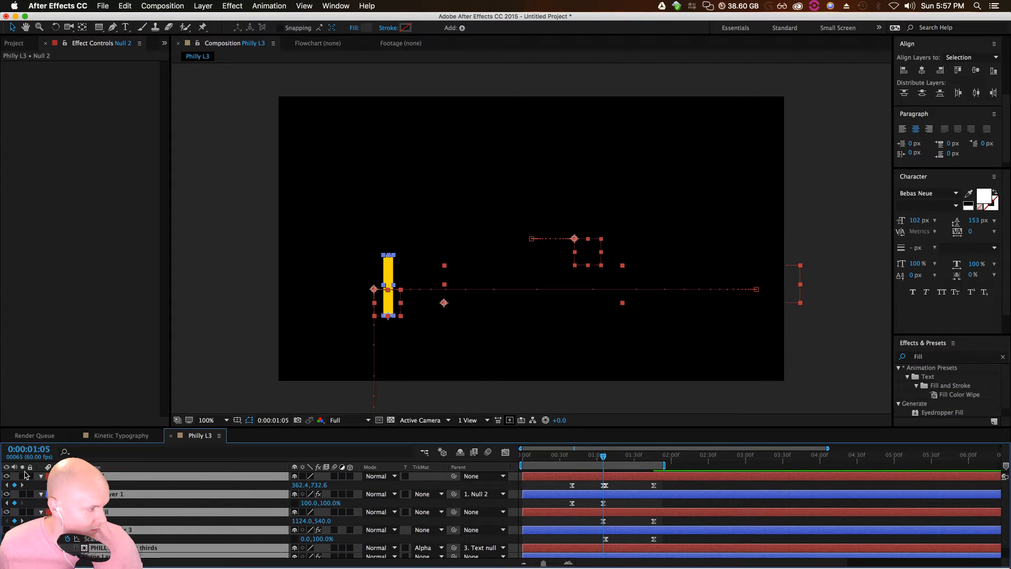
{"action": "left_click", "coordinate": [41, 477]}
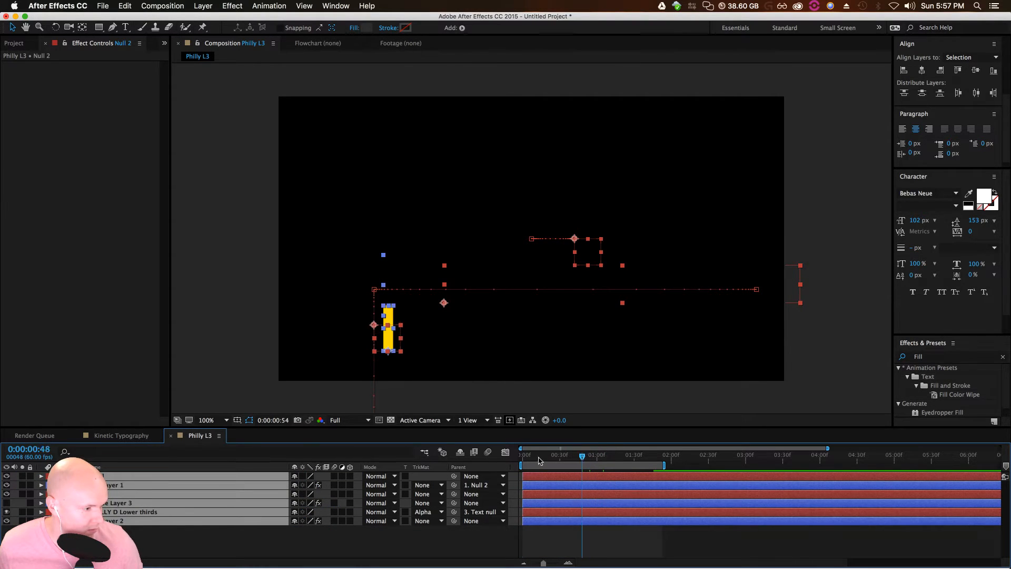
{"action": "key", "text": "Home"}
{"action": "key", "text": "space"}
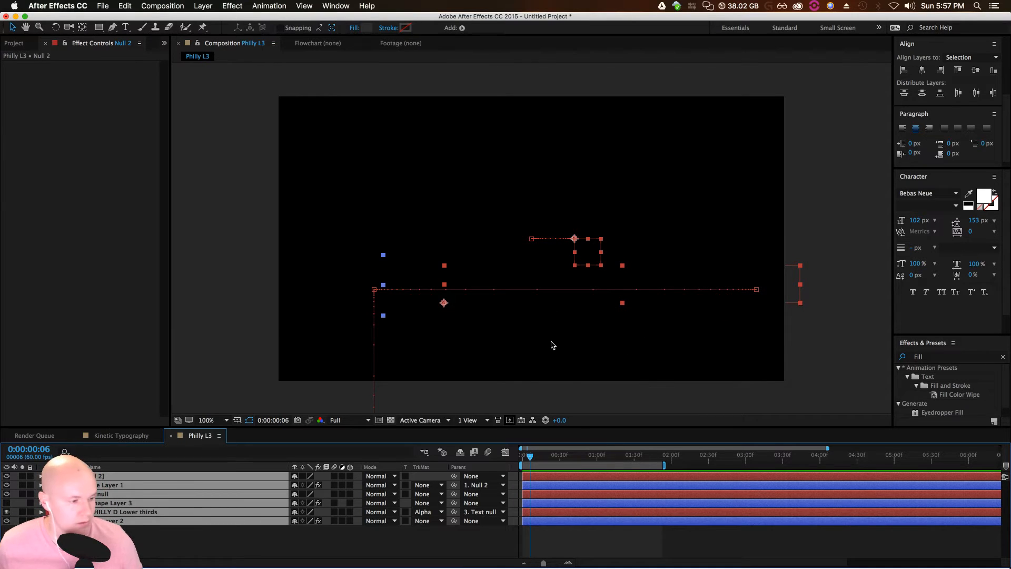
Move the four 1:43 keyframes to 1:46 and extend the work area to about 2:20
{"action": "left_click_drag", "start_coordinate": [531, 457], "coordinate": [649, 459]}
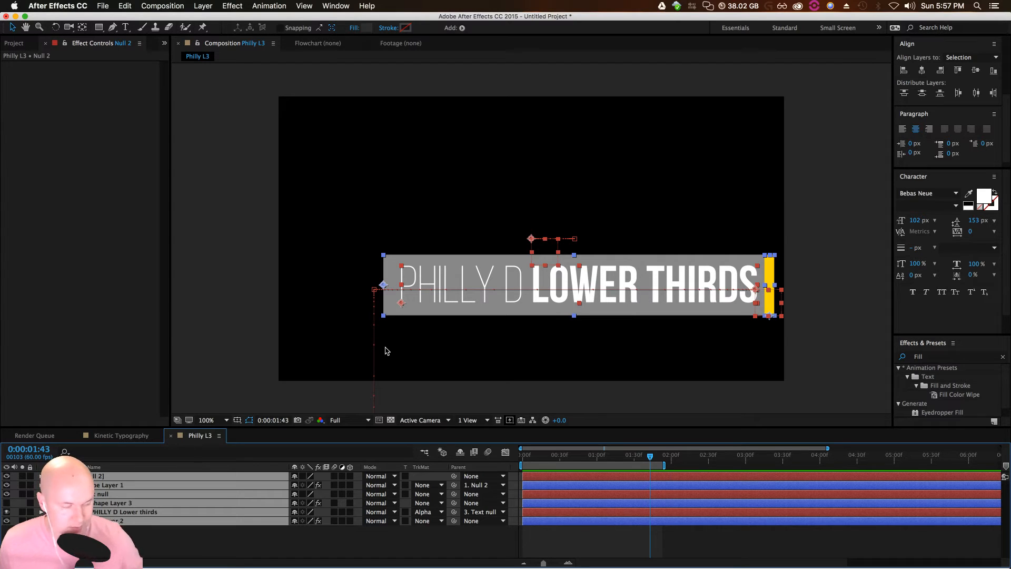
{"action": "key", "text": "u"}
{"action": "scroll", "coordinate": [730, 508], "scroll_direction": "down", "scroll_amount": 1}
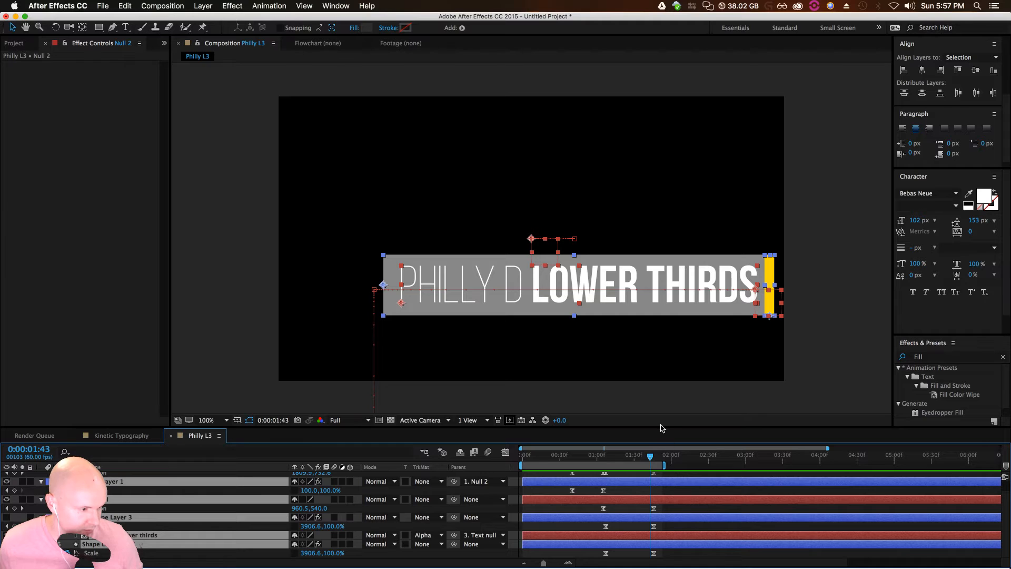
{"action": "left_click_drag", "start_coordinate": [661, 426], "coordinate": [671, 332]}
{"action": "left_click_drag", "start_coordinate": [641, 377], "coordinate": [661, 498]}
{"action": "left_click_drag", "start_coordinate": [654, 458], "coordinate": [686, 470]}
{"action": "left_click_drag", "start_coordinate": [666, 359], "coordinate": [736, 359]}
{"action": "left_click_drag", "start_coordinate": [649, 354], "coordinate": [719, 369]}
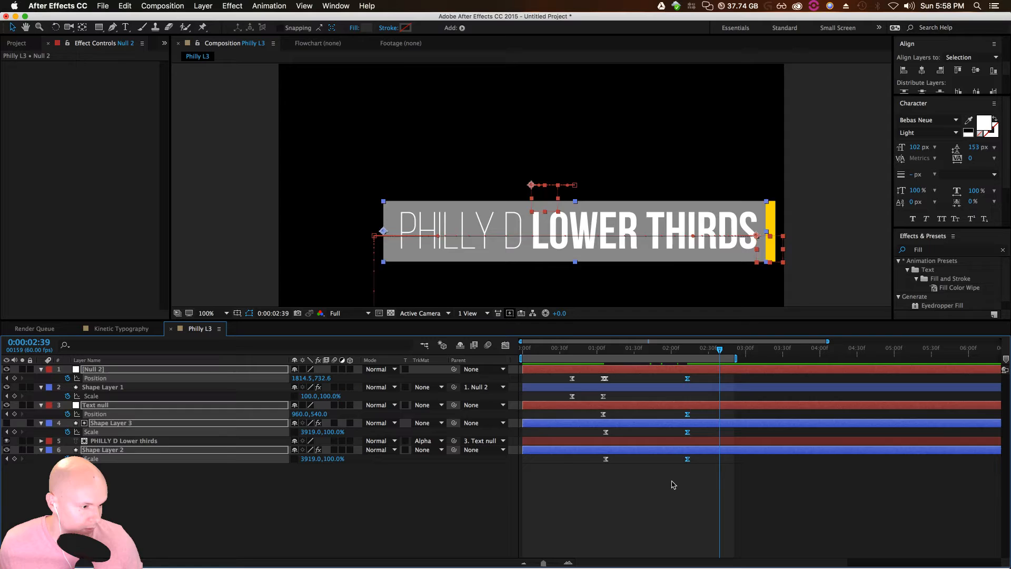
Add holding Scale/Position keyframes on all five animated layers at 2:39 and extend the work area to 4:05
{"action": "left_click", "coordinate": [670, 481]}
{"action": "left_click", "coordinate": [15, 459]}
{"action": "left_click", "coordinate": [14, 432]}
{"action": "left_click", "coordinate": [14, 414]}
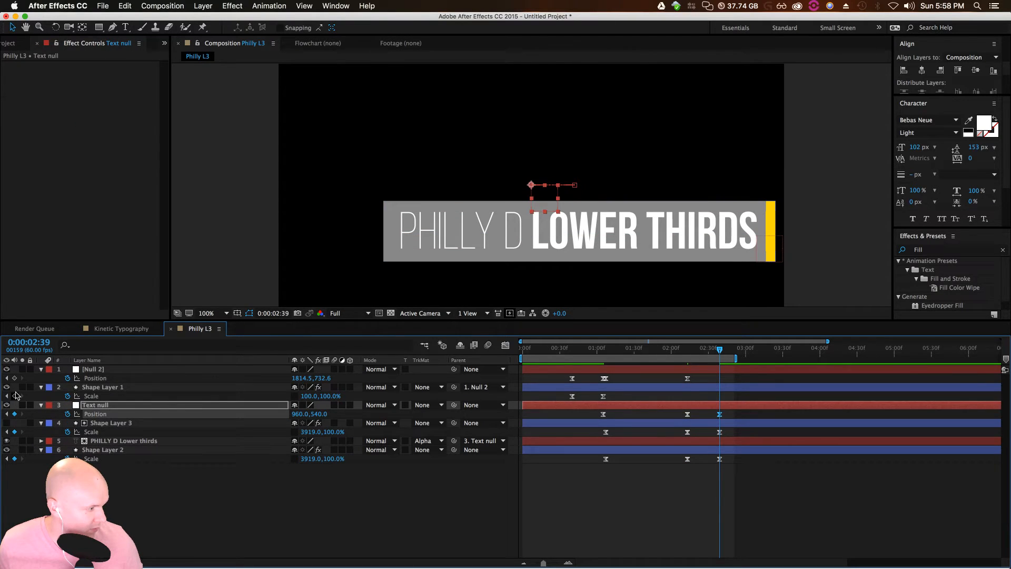
{"action": "left_click", "coordinate": [15, 396]}
{"action": "left_click", "coordinate": [15, 378]}
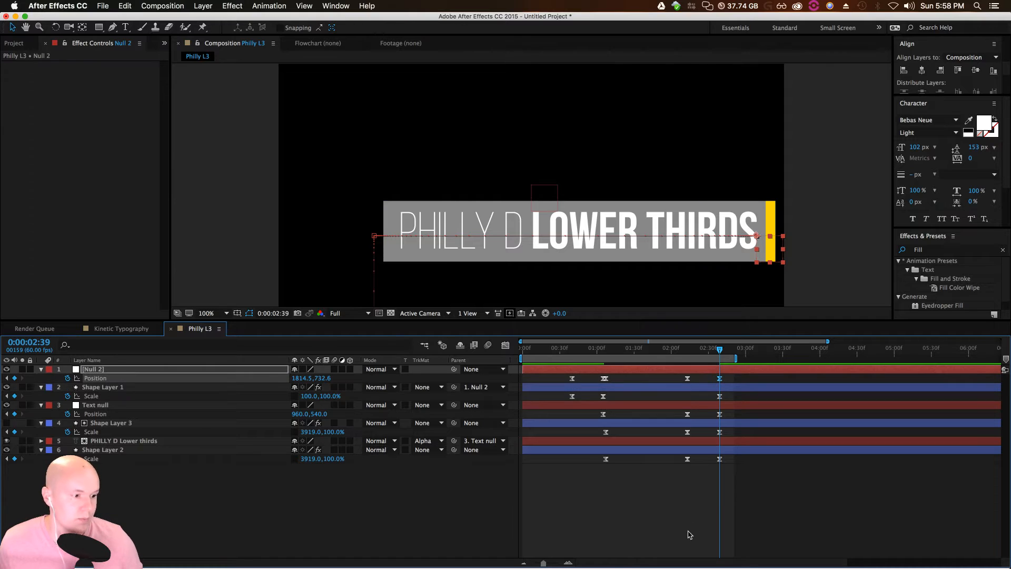
{"action": "mouse_move", "coordinate": [736, 358]}
{"action": "left_mouse_down"}
{"action": "mouse_move", "coordinate": [835, 358]}
{"action": "mouse_move", "coordinate": [733, 349]}
{"action": "left_mouse_up"}
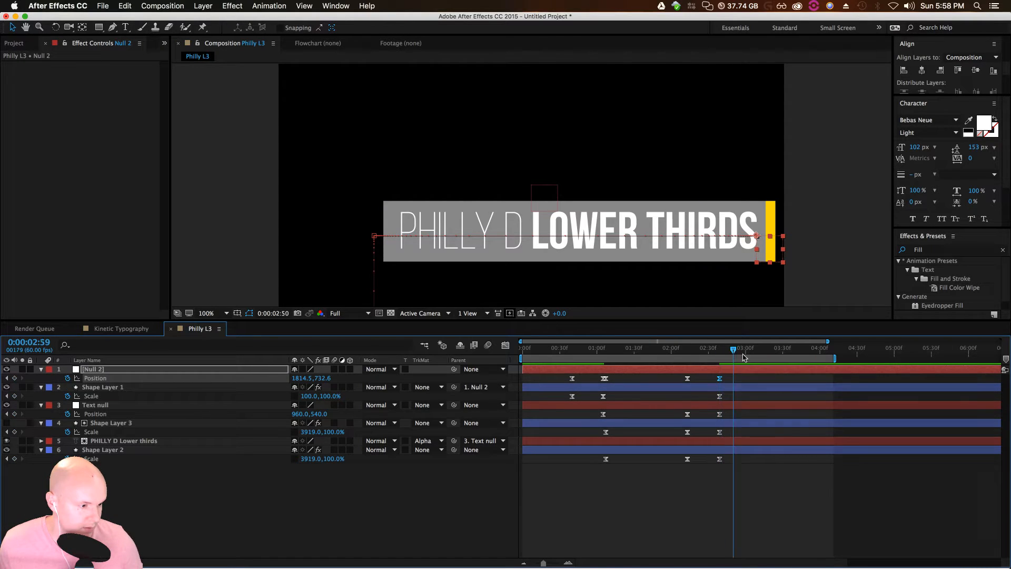
Add a Scale keyframe on Shape Layer 1 (yellow bar) at 3:18
{"action": "left_click", "coordinate": [224, 479]}
{"action": "left_click", "coordinate": [121, 424]}
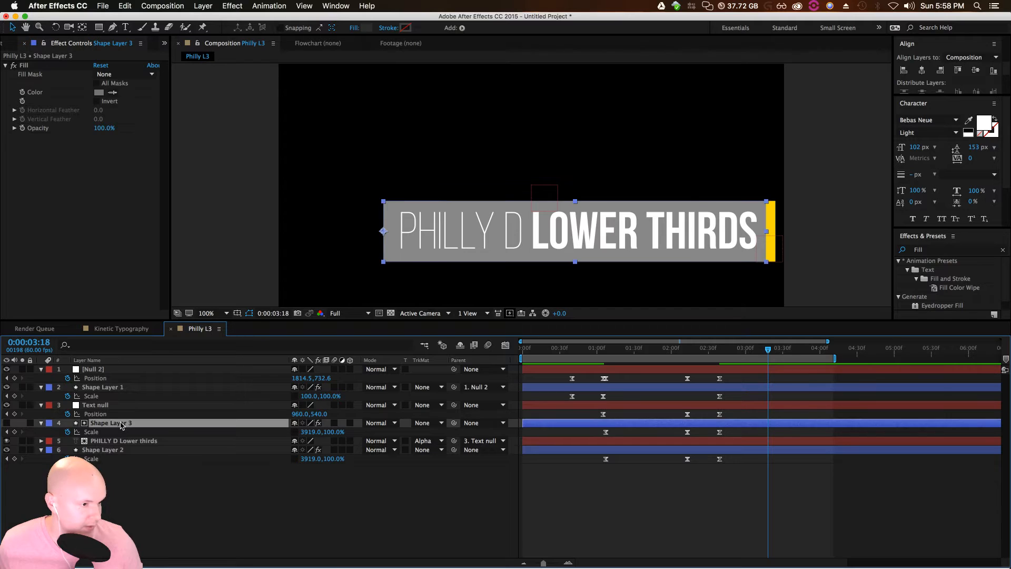
{"action": "left_click", "coordinate": [104, 387]}
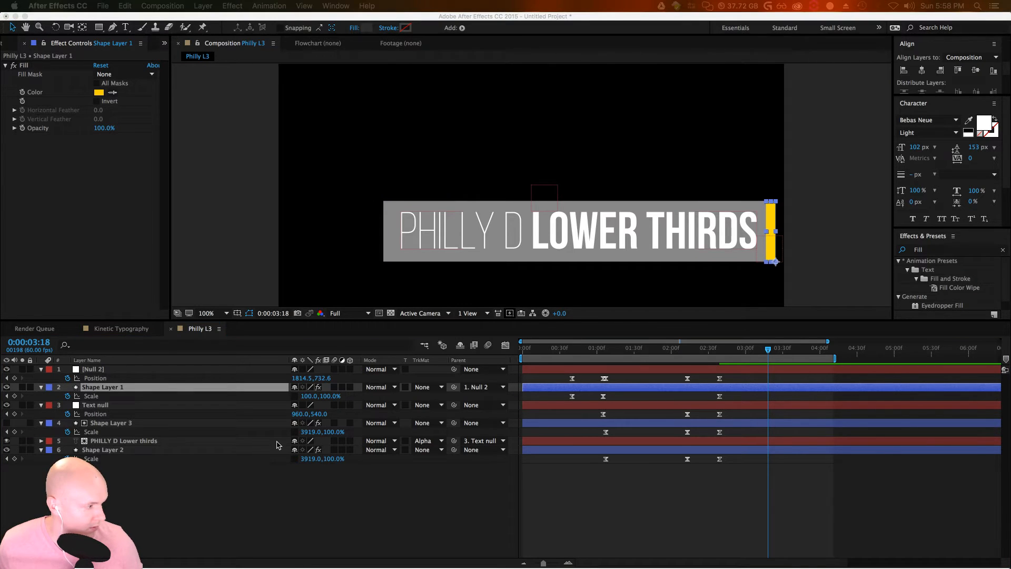
{"action": "left_click", "coordinate": [117, 404]}
{"action": "key", "text": "u"}
{"action": "key", "text": "u"}
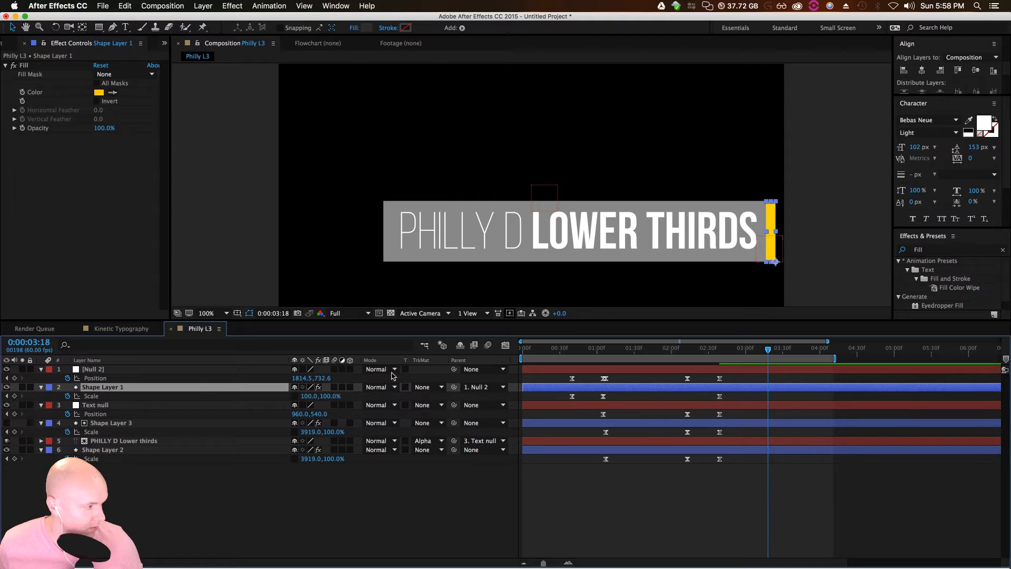
{"action": "left_click", "coordinate": [14, 396]}
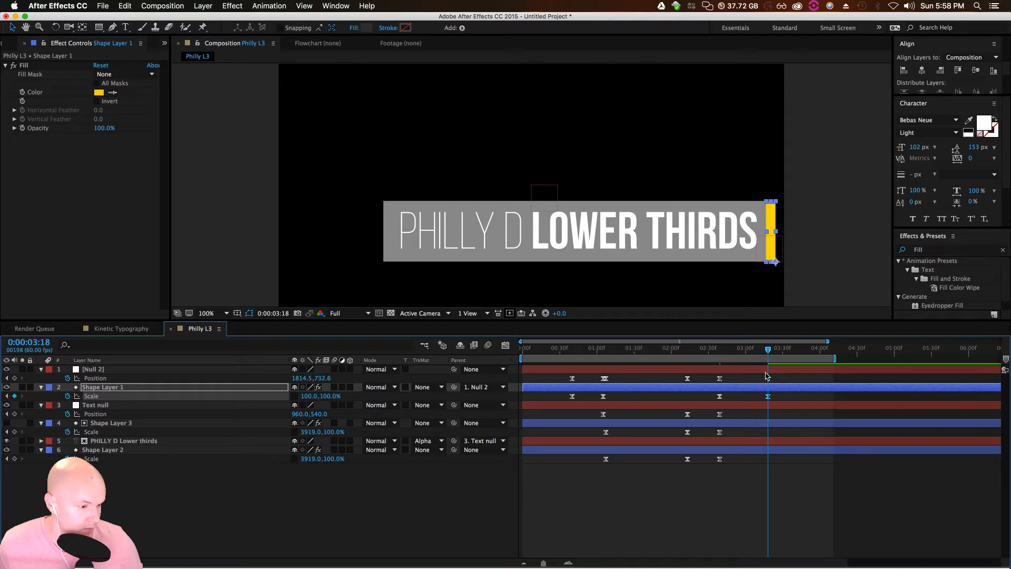
Scrub Shape Layer 1's Scale X to about 4038% so the yellow bar covers the grey title bar
{"action": "left_click_drag", "start_coordinate": [722, 351], "coordinate": [767, 365]}
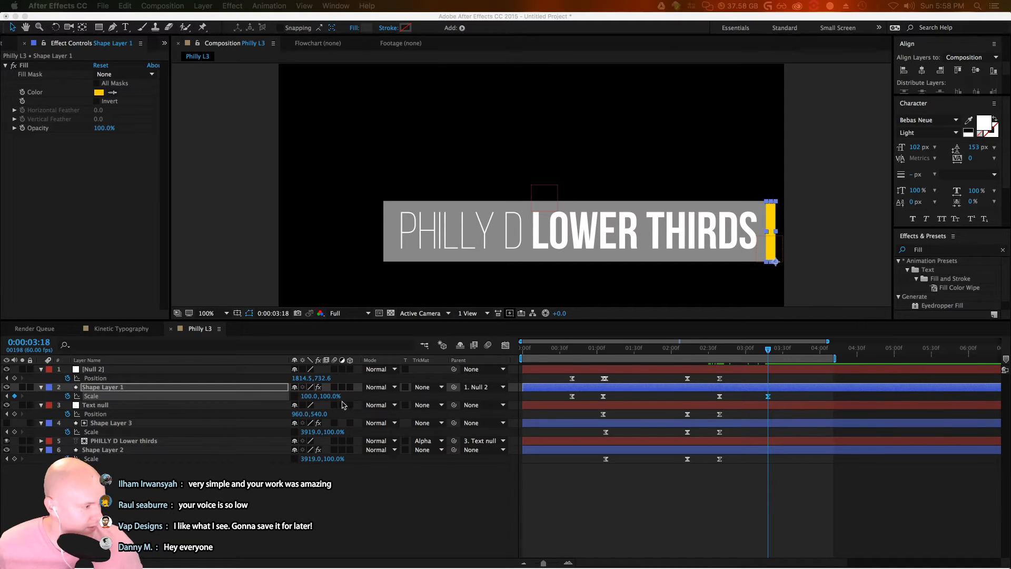
{"action": "left_click_drag", "start_coordinate": [319, 396], "coordinate": [825, 383]}
{"action": "left_click_drag", "start_coordinate": [304, 396], "coordinate": [855, 397]}
{"action": "left_click_drag", "start_coordinate": [306, 396], "coordinate": [400, 396]}
{"action": "left_click_drag", "start_coordinate": [313, 396], "coordinate": [404, 402]}
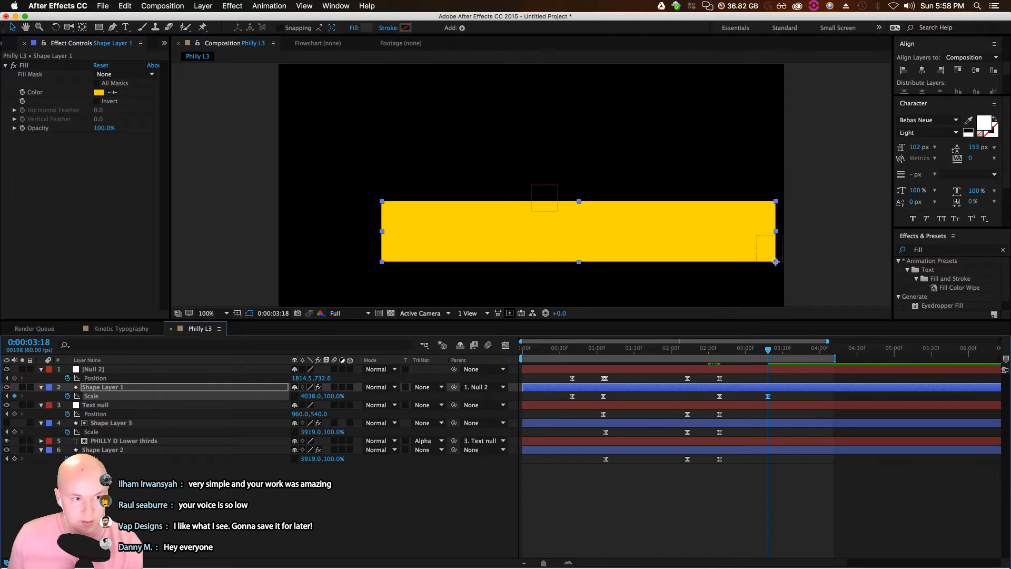
{"action": "key", "text": "super+Tab"}
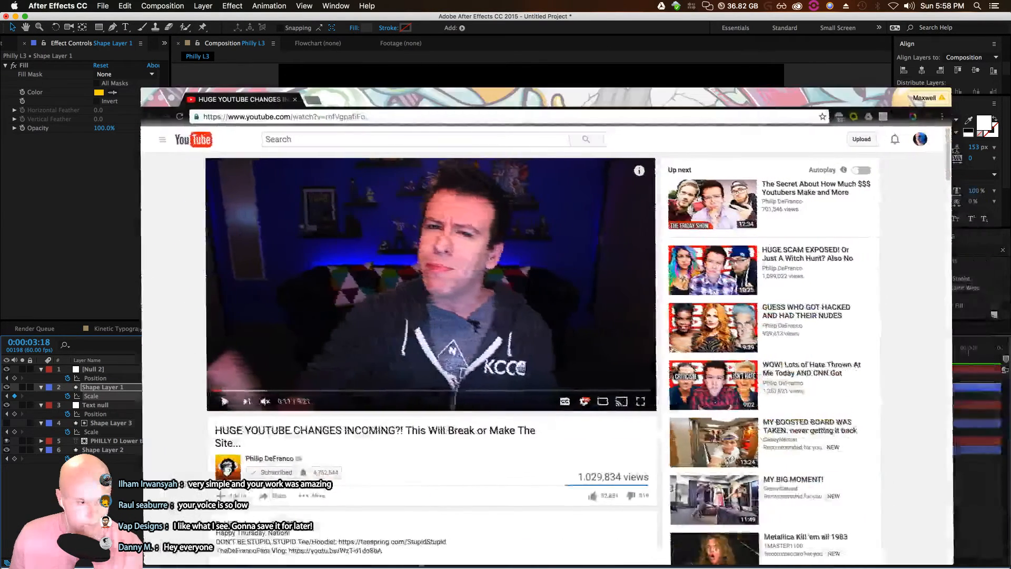
Replay the YouTube reference from 0:08, pause it at 0:11, and minimize Chrome
{"action": "left_click", "coordinate": [219, 391]}
{"action": "left_click", "coordinate": [223, 401]}
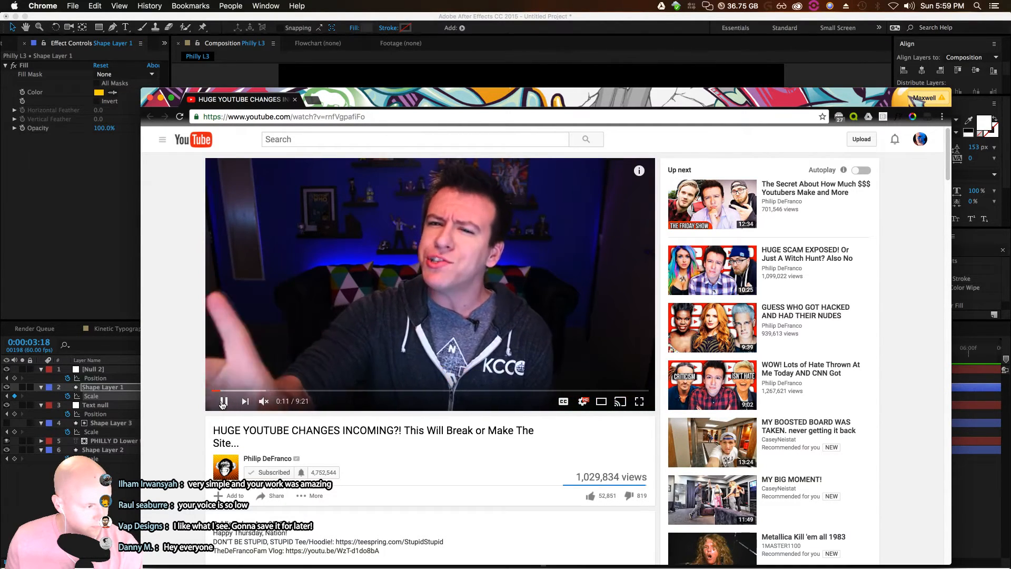
{"action": "left_click", "coordinate": [223, 402]}
{"action": "left_click", "coordinate": [161, 98]}
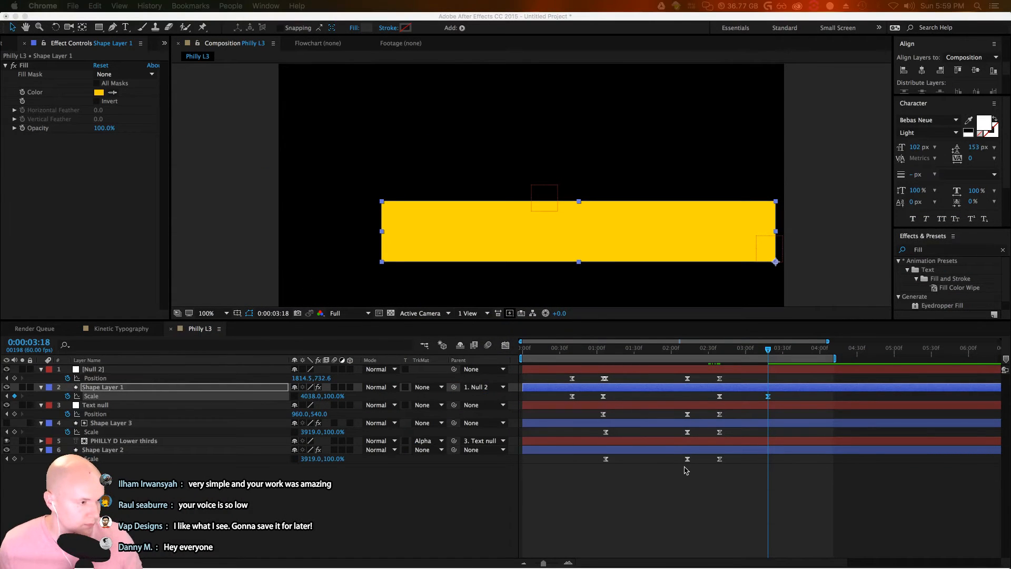
{"action": "left_click", "coordinate": [759, 356]}
{"action": "mouse_move", "coordinate": [768, 356]}
{"action": "left_mouse_down"}
{"action": "mouse_move", "coordinate": [716, 362]}
{"action": "mouse_move", "coordinate": [785, 356]}
{"action": "mouse_move", "coordinate": [766, 362]}
{"action": "left_mouse_up"}
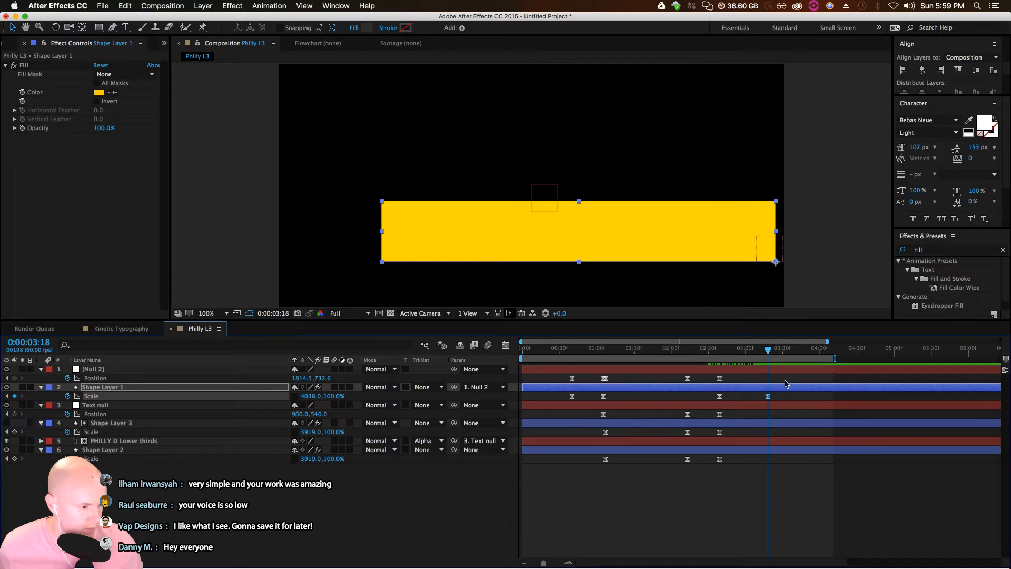
{"action": "key", "text": "Home"}
{"action": "key", "text": "space"}
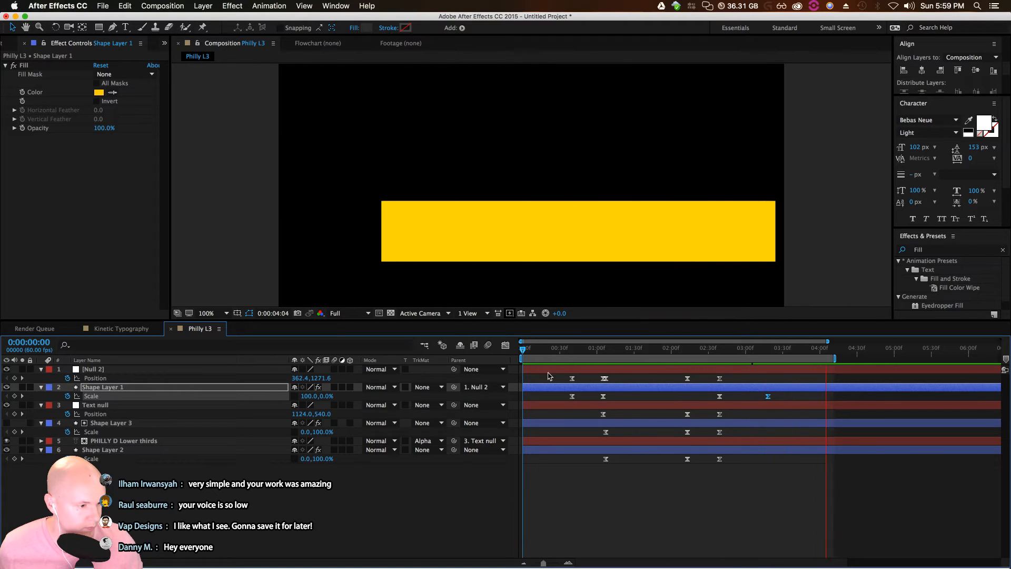
{"action": "left_click", "coordinate": [700, 349]}
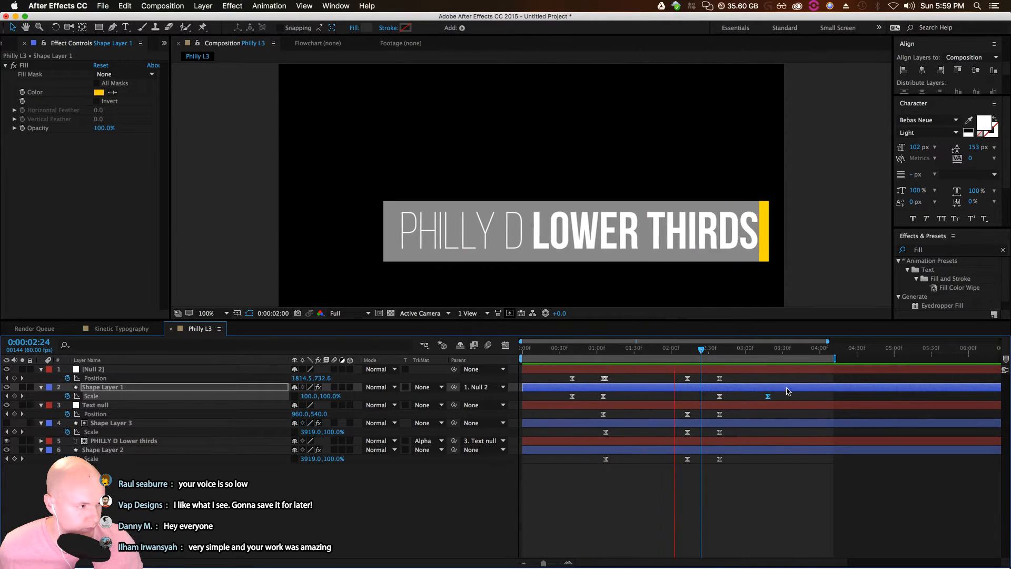
Move all layers' 2:30 keyframes to 3:00 and preview the longer title hold
{"action": "left_click_drag", "start_coordinate": [710, 375], "coordinate": [743, 457]}
{"action": "left_click_drag", "start_coordinate": [765, 352], "coordinate": [528, 383]}
{"action": "key", "text": "space"}
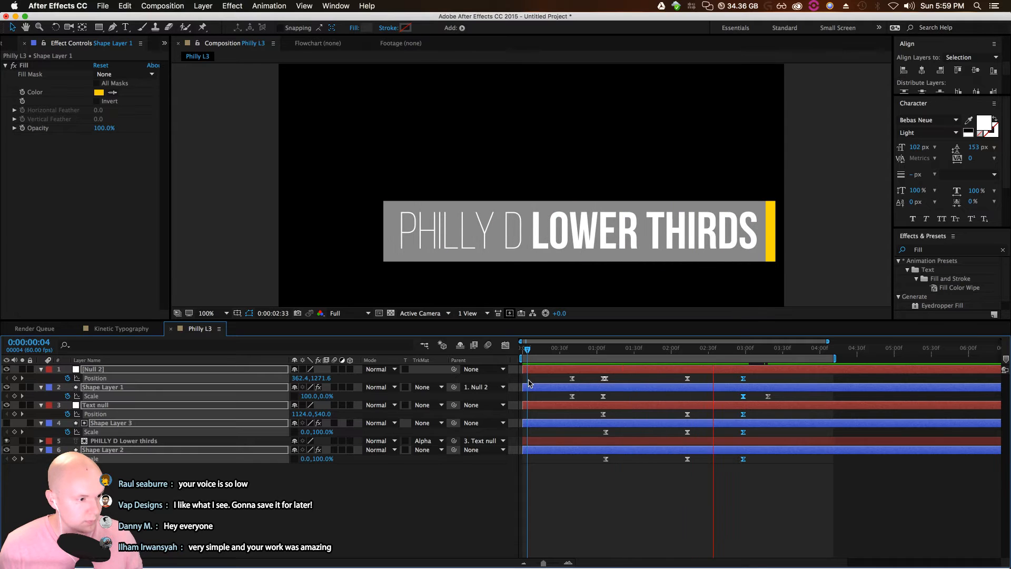
{"action": "key", "text": "space"}
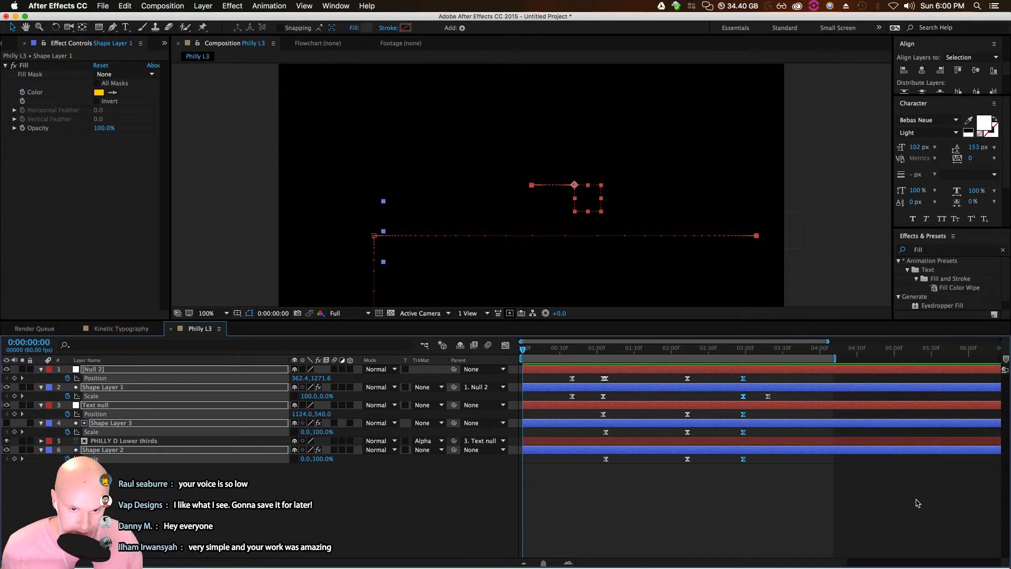
{"action": "left_click_drag", "start_coordinate": [583, 351], "coordinate": [743, 358]}
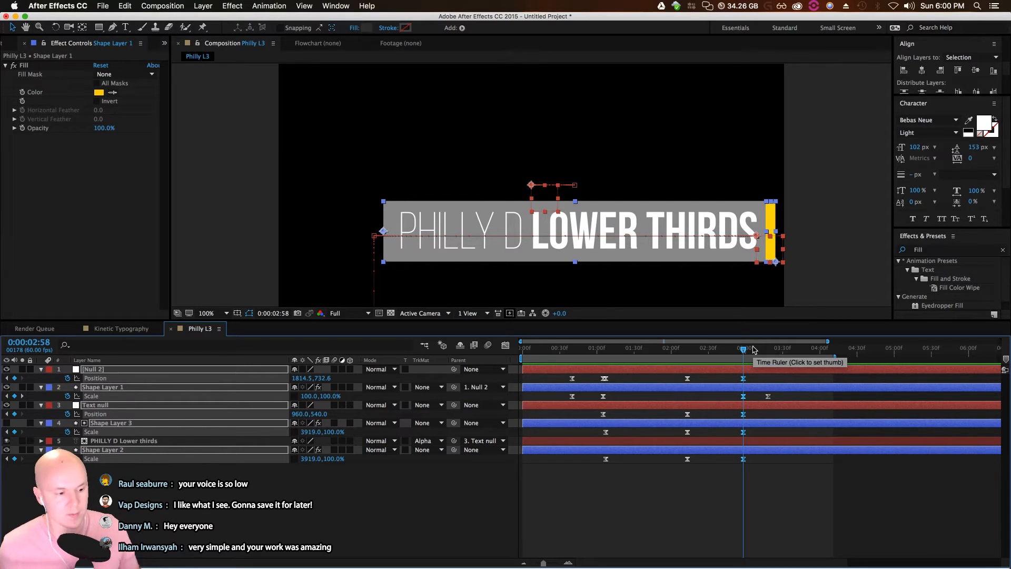
{"action": "left_click_drag", "start_coordinate": [753, 350], "coordinate": [769, 359]}
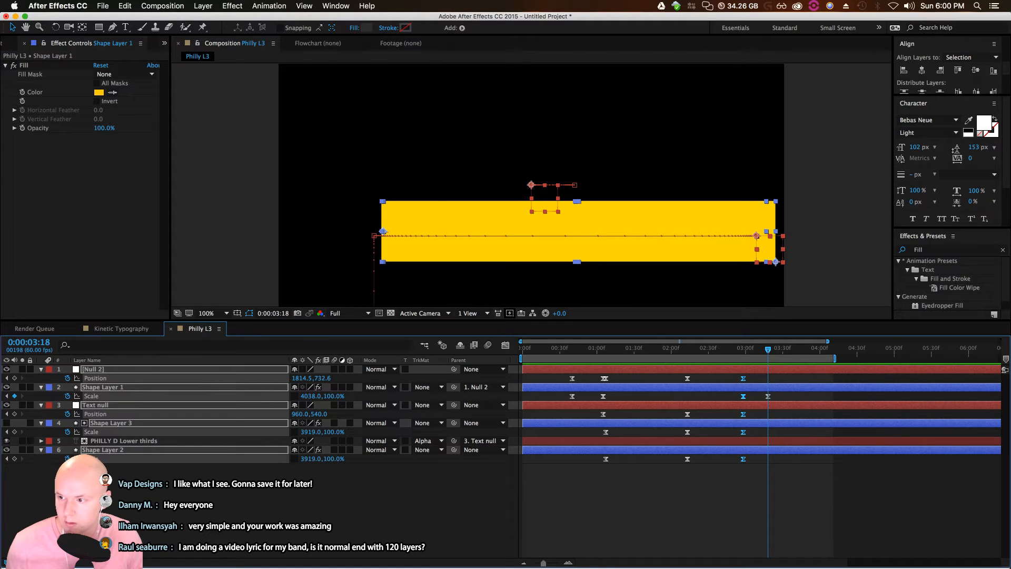
{"action": "key", "text": "super+Tab"}
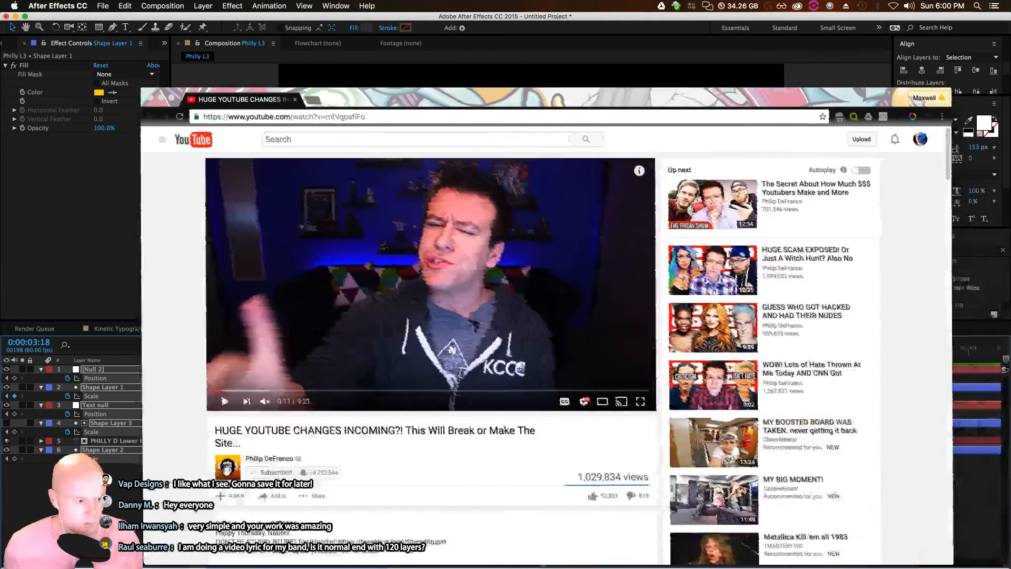
Replay the YouTube reference video from 0:05, pause it at 0:11, and minimize Chrome
{"action": "left_click", "coordinate": [217, 392]}
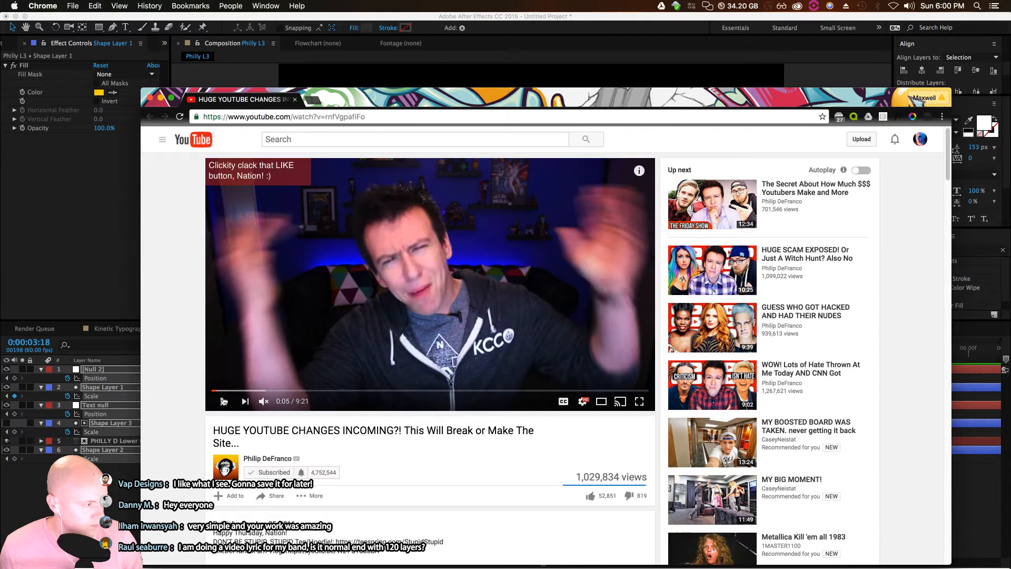
{"action": "left_click", "coordinate": [223, 402]}
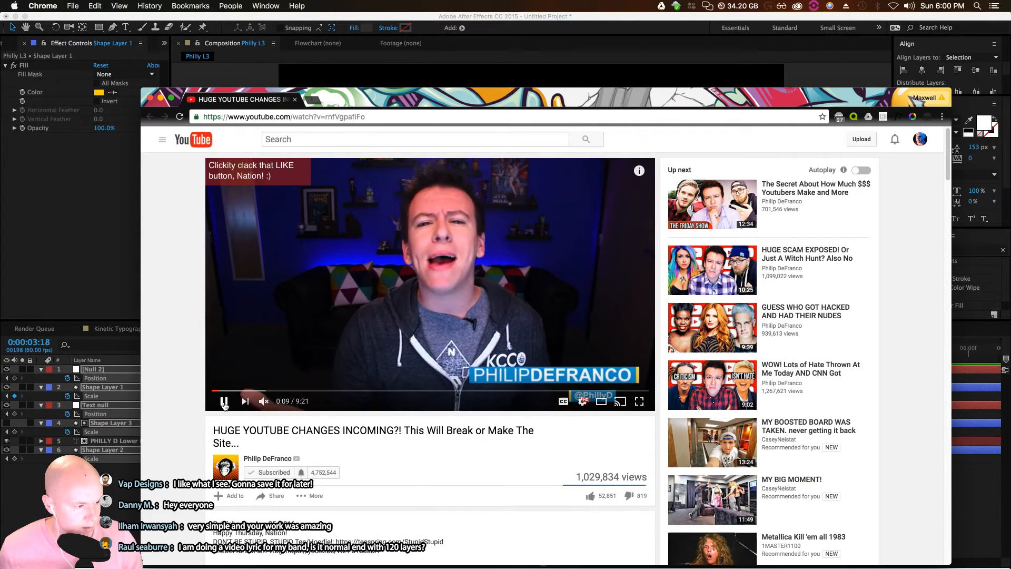
{"action": "left_click", "coordinate": [224, 402]}
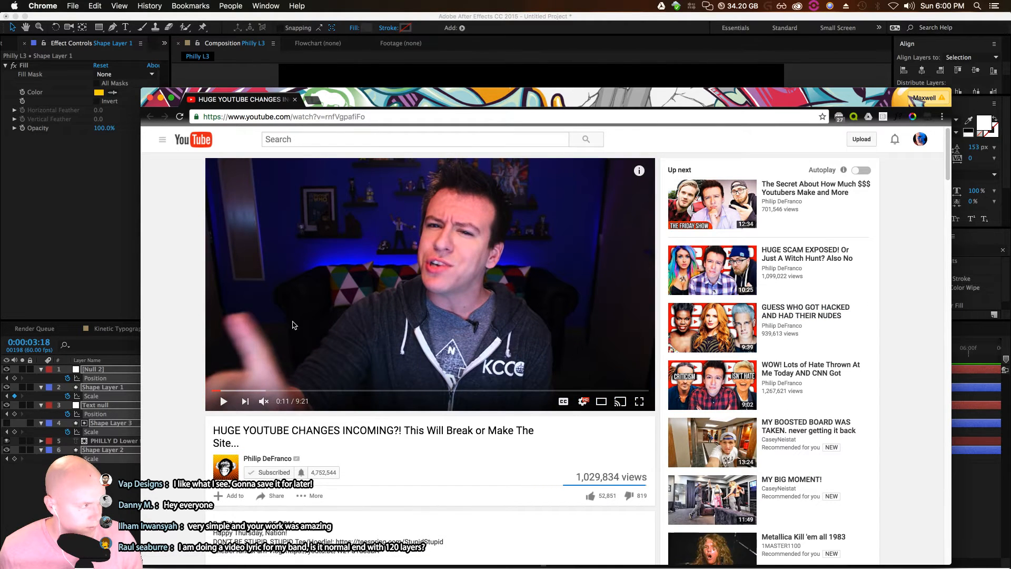
{"action": "left_click", "coordinate": [161, 99]}
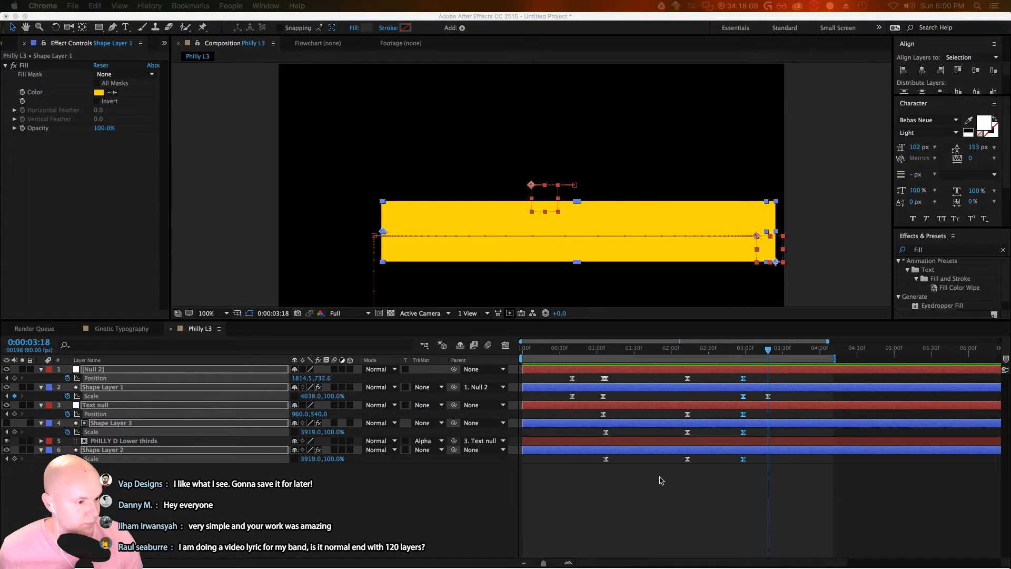
{"action": "left_click", "coordinate": [665, 491]}
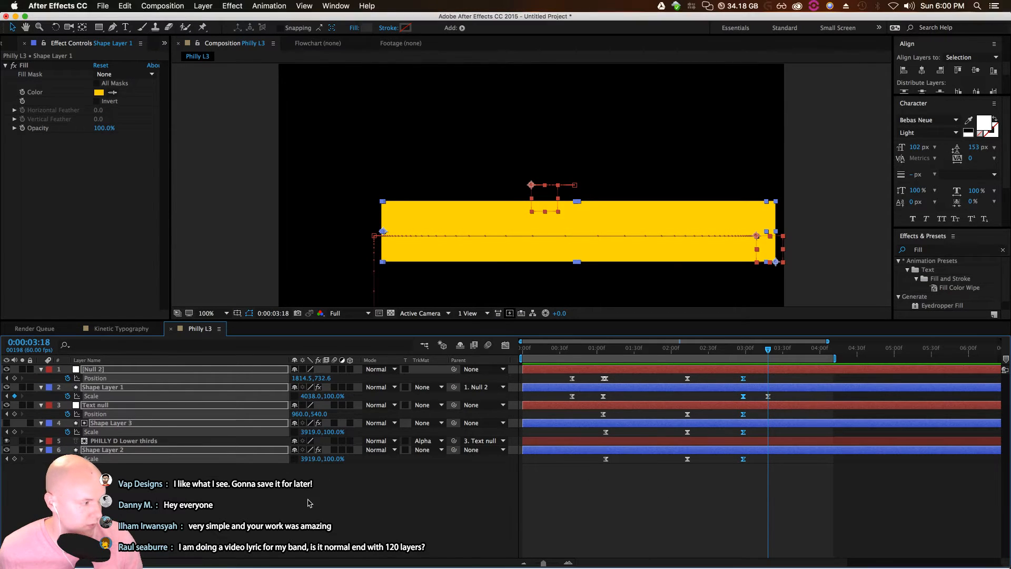
{"action": "left_click", "coordinate": [655, 495]}
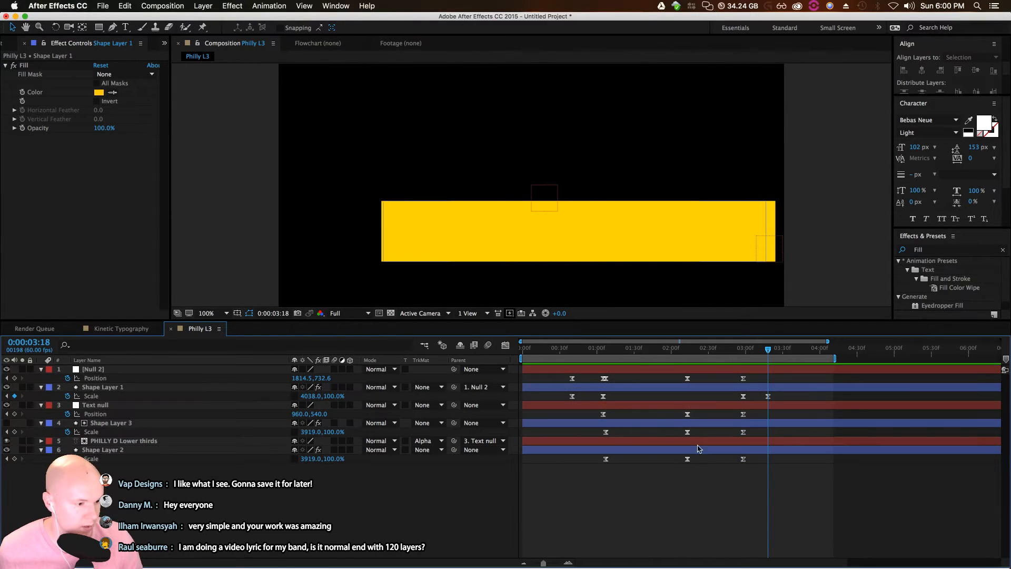
{"action": "left_click", "coordinate": [104, 388]}
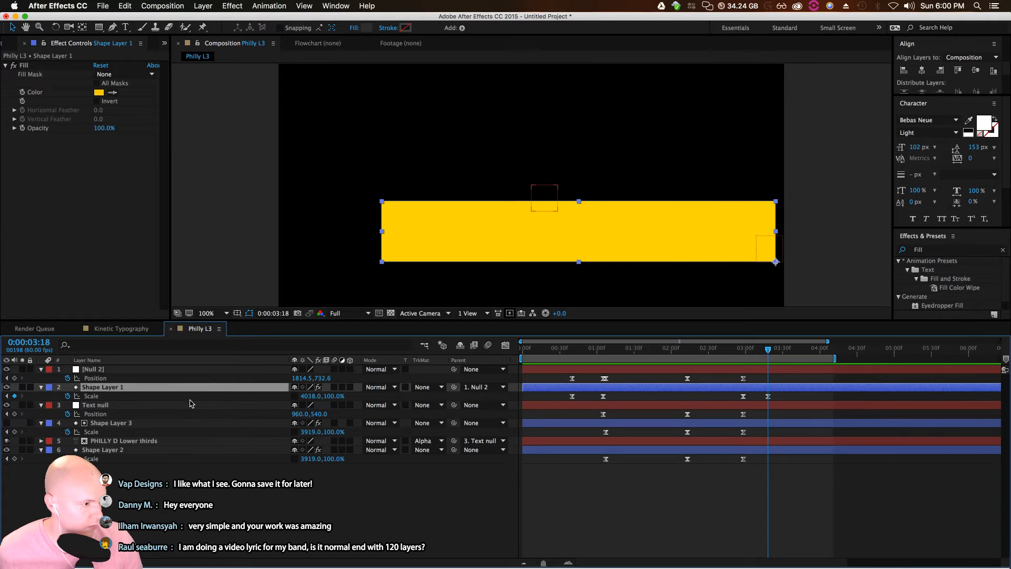
{"action": "key", "text": "super+d"}
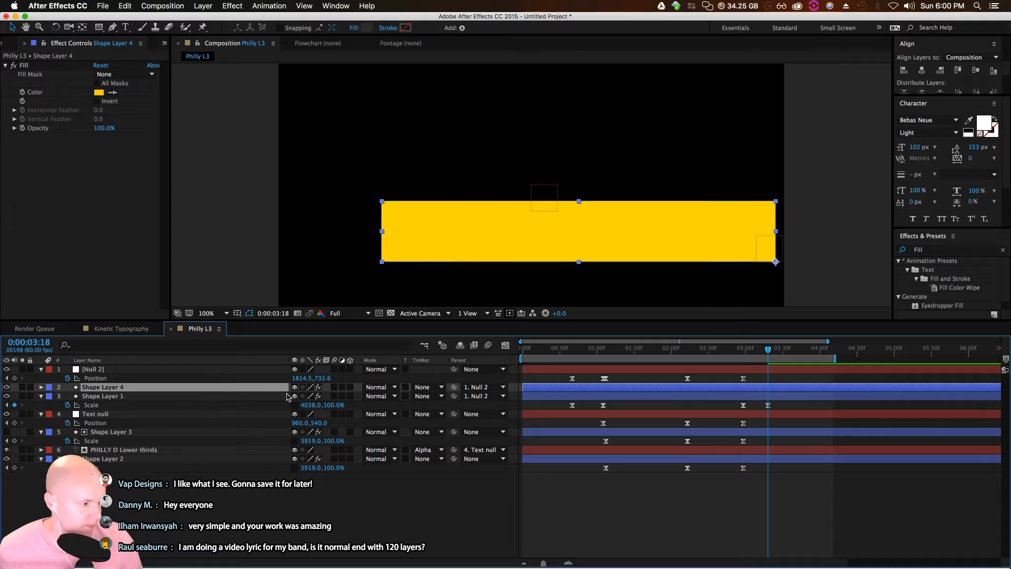
{"action": "left_click", "coordinate": [484, 388]}
{"action": "left_click", "coordinate": [494, 398]}
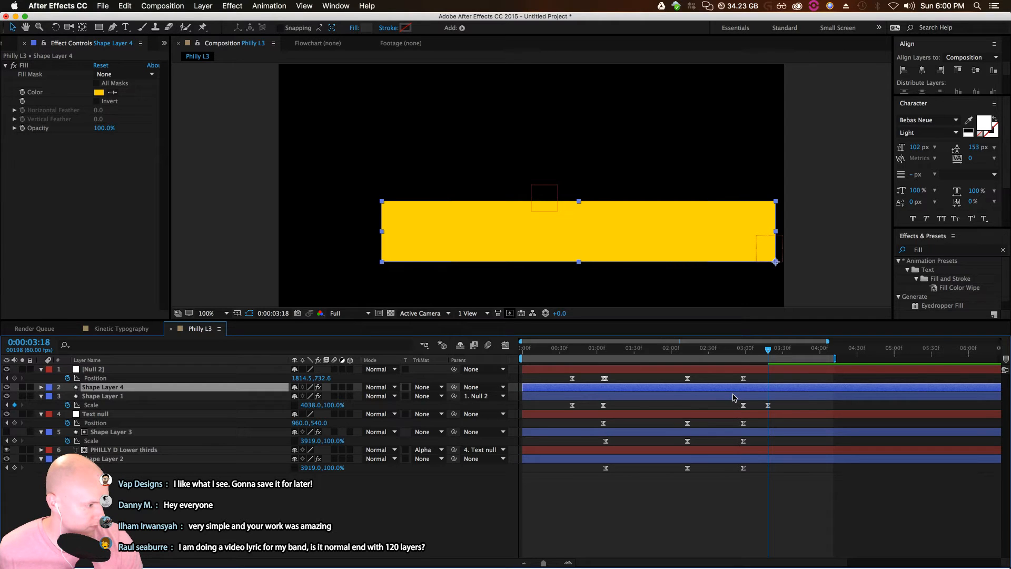
{"action": "left_click", "coordinate": [436, 397]}
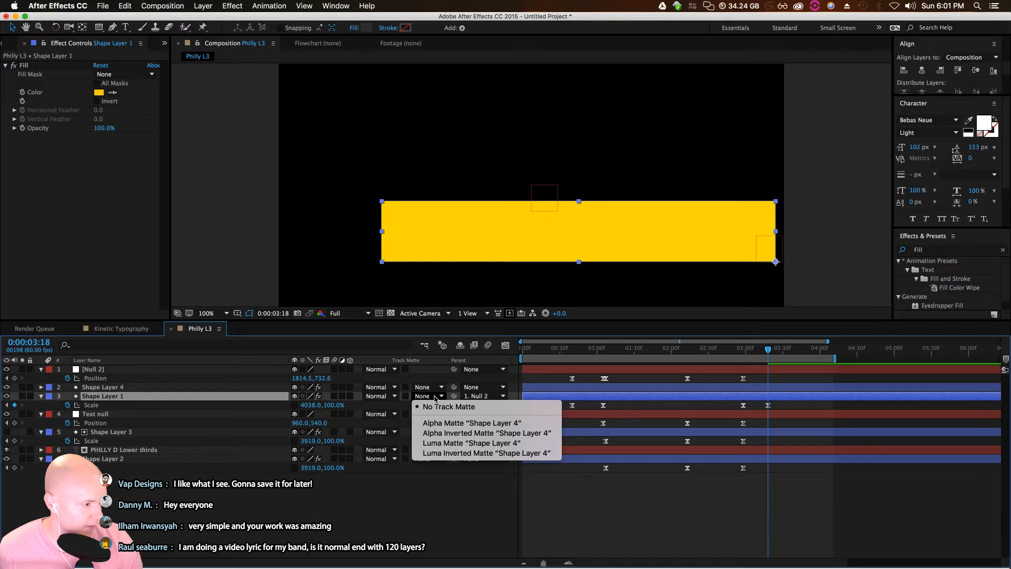
{"action": "left_click", "coordinate": [463, 423]}
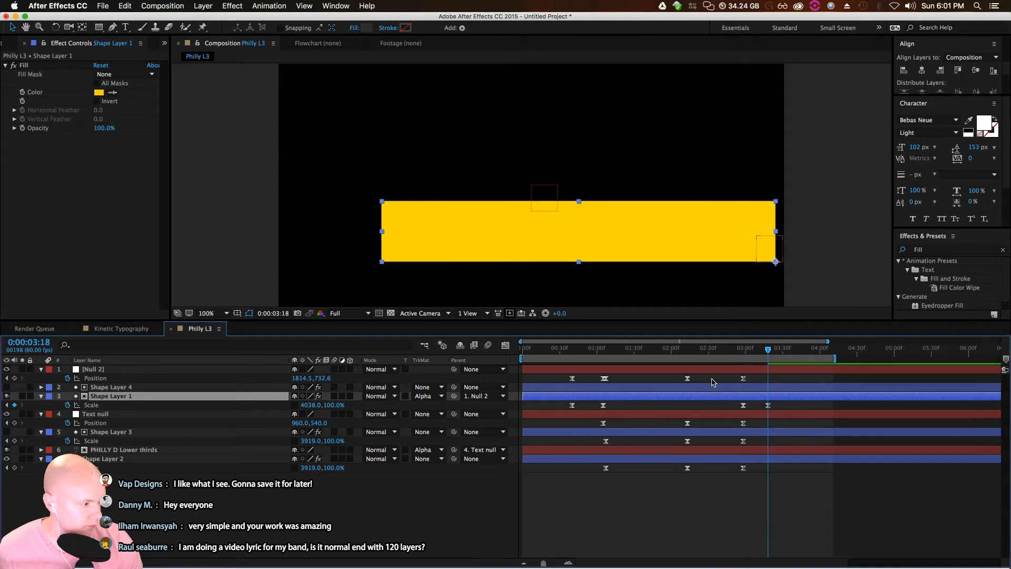
{"action": "key", "text": "super+z"}
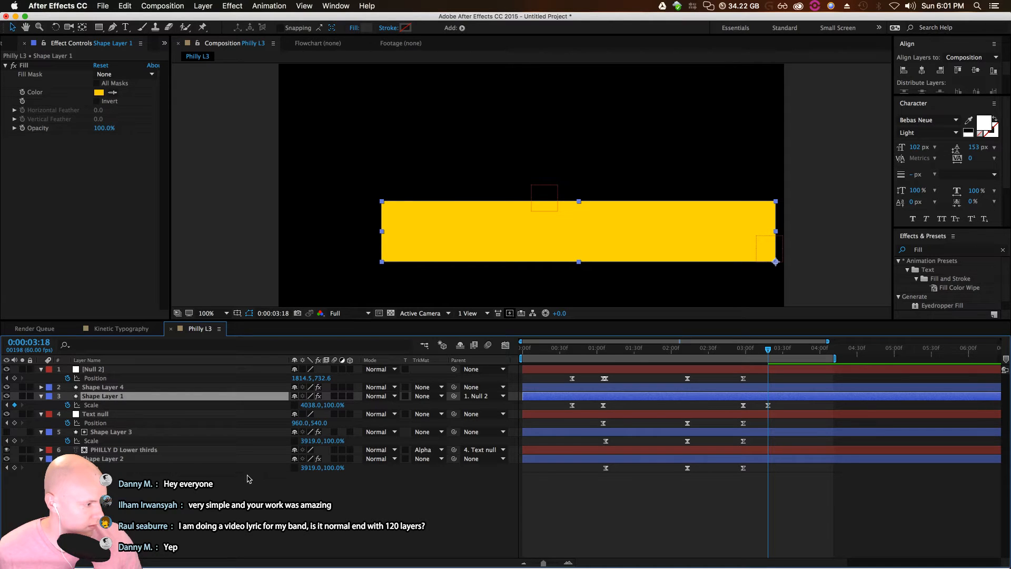
{"action": "left_click", "coordinate": [137, 387]}
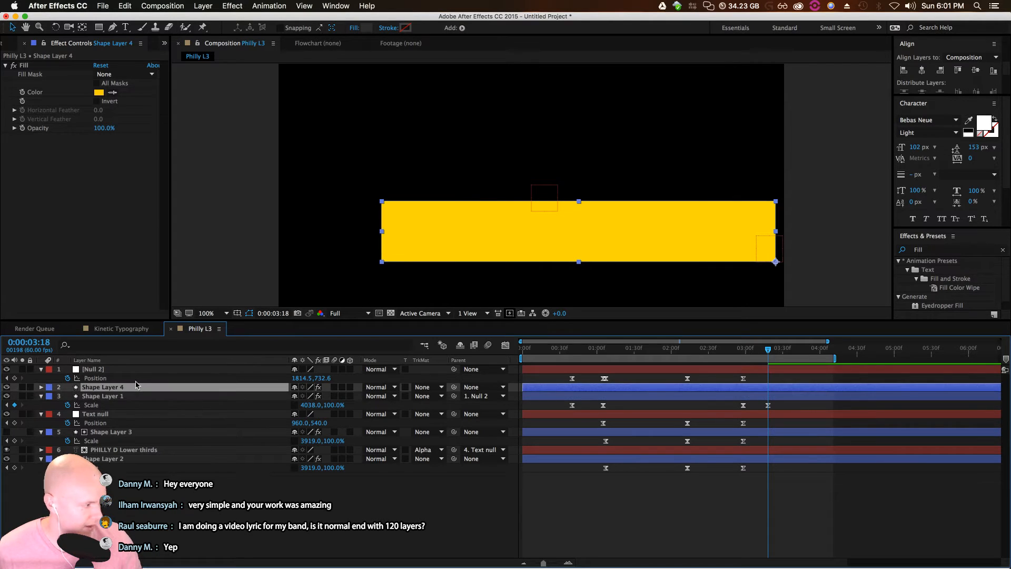
{"action": "key", "text": "Delete"}
{"action": "left_click", "coordinate": [143, 388]}
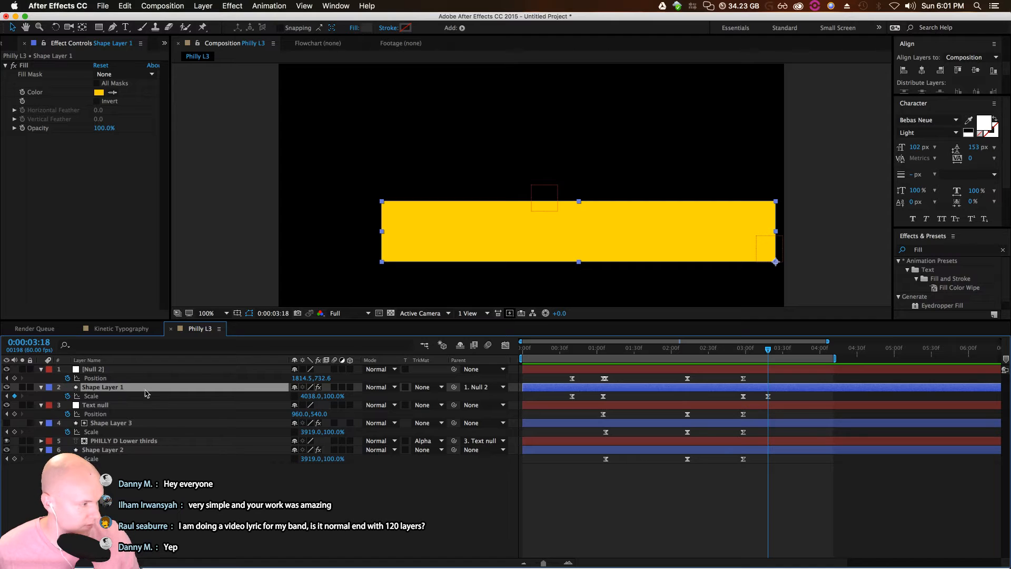
Add a new mask to Shape Layer 1
{"action": "right_click", "coordinate": [107, 394]}
{"action": "mouse_move", "coordinate": [172, 196]}
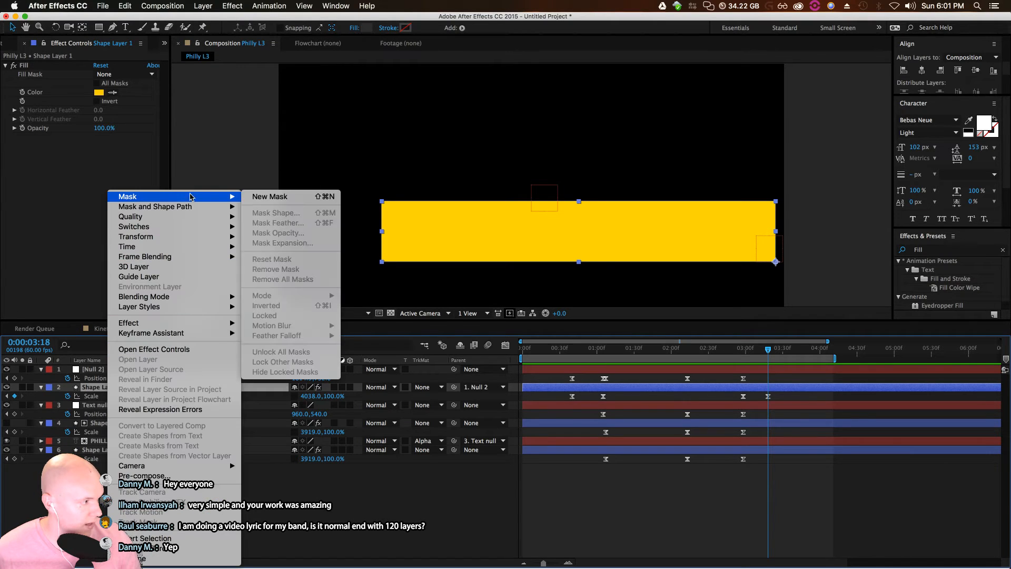
{"action": "left_click", "coordinate": [282, 198]}
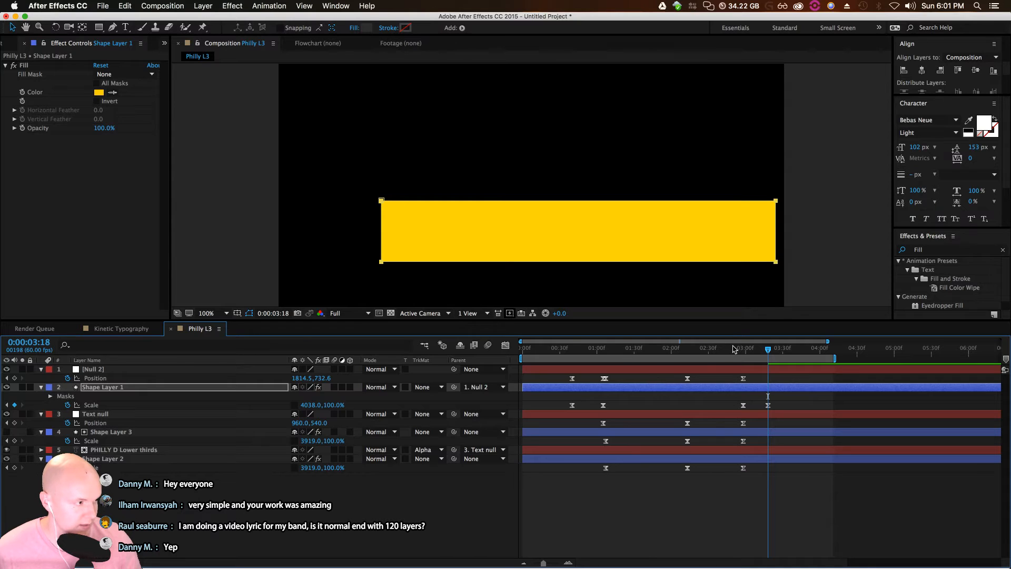
{"action": "left_click_drag", "start_coordinate": [765, 353], "coordinate": [769, 412]}
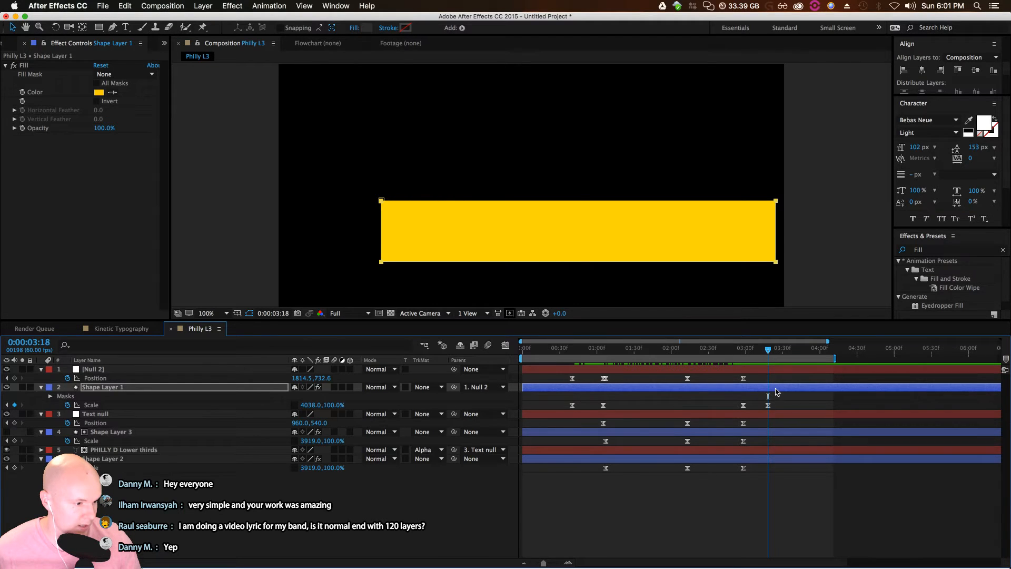
Keyframe Shape Layer 1's Mask 1 path, move that keyframe earlier, and go to 3:05
{"action": "left_click", "coordinate": [775, 389]}
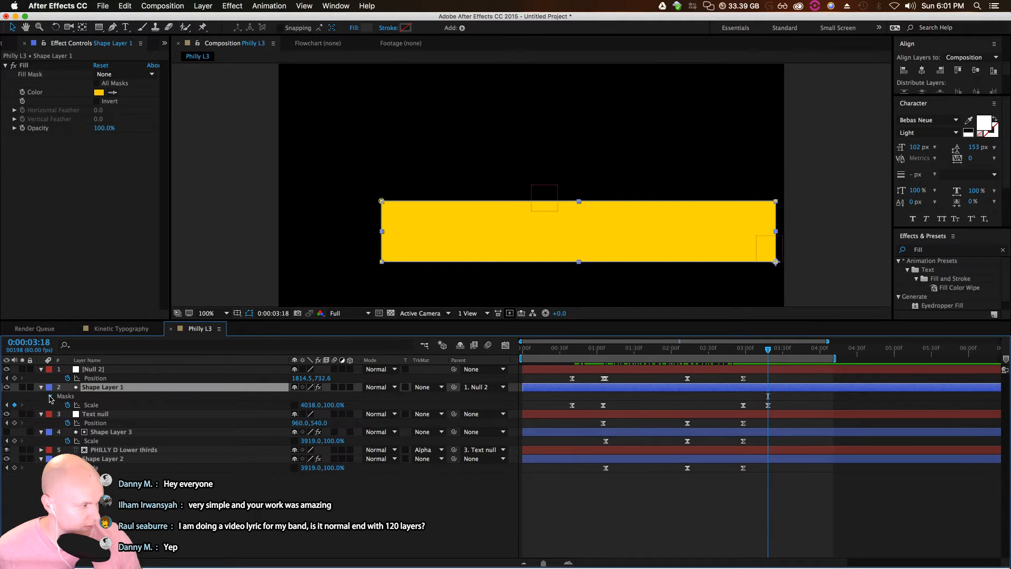
{"action": "left_click", "coordinate": [50, 397]}
{"action": "left_click", "coordinate": [58, 406]}
{"action": "left_click", "coordinate": [76, 414]}
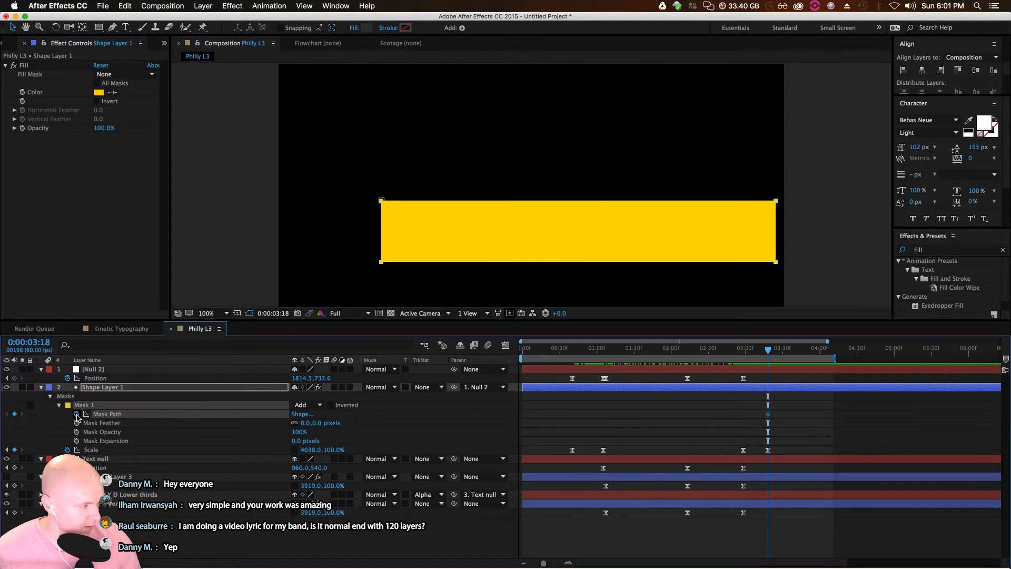
{"action": "left_click_drag", "start_coordinate": [769, 415], "coordinate": [749, 422]}
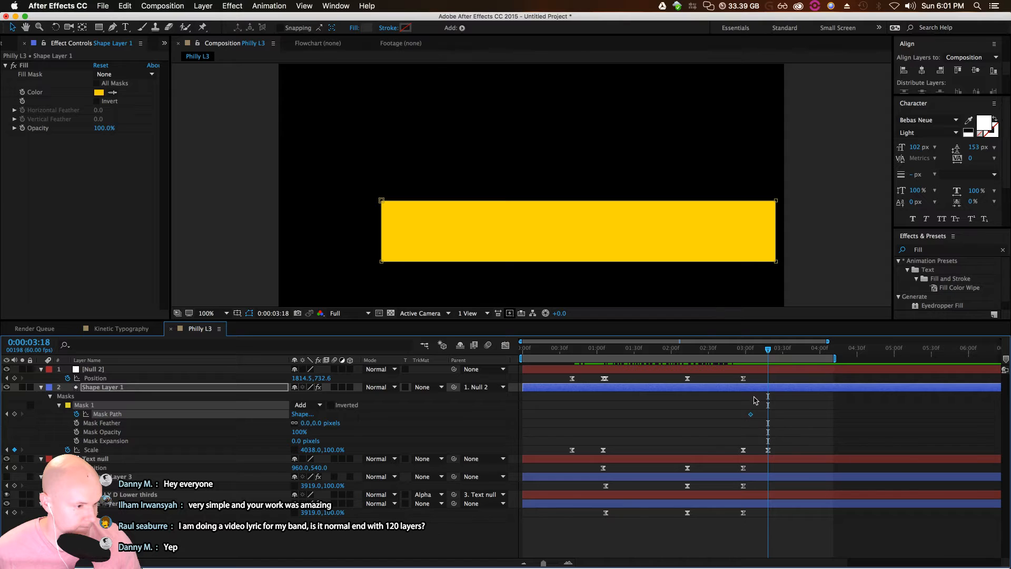
{"action": "mouse_move", "coordinate": [769, 350]}
{"action": "left_mouse_down"}
{"action": "mouse_move", "coordinate": [752, 357]}
{"action": "mouse_move", "coordinate": [770, 361]}
{"action": "left_mouse_up"}
Pull the mask's right edge left to reveal the grey bar, then shift both path keyframes slightly later
{"action": "left_click", "coordinate": [776, 263]}
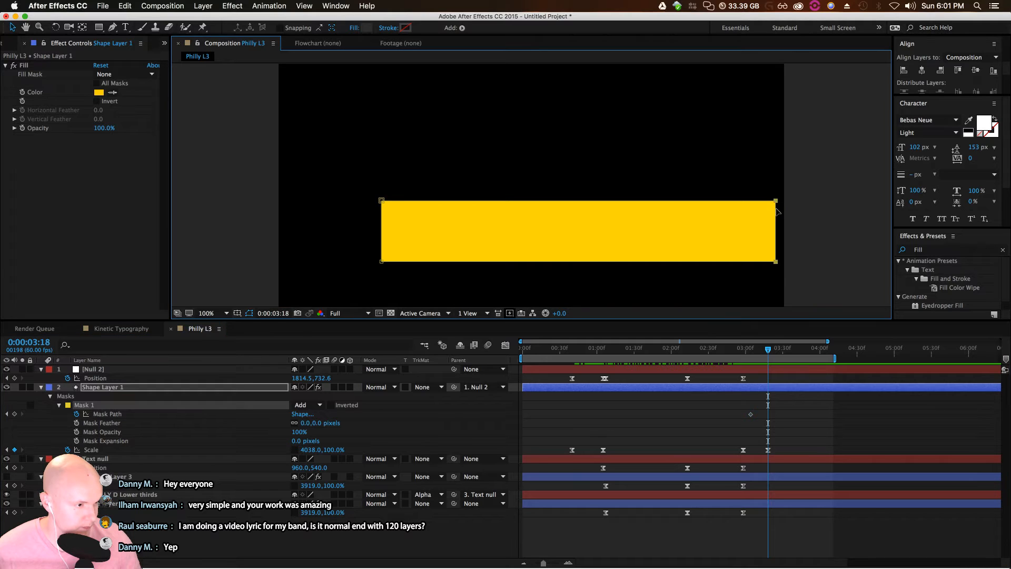
{"action": "left_click_drag", "start_coordinate": [774, 202], "coordinate": [372, 224]}
{"action": "mouse_move", "coordinate": [768, 350]}
{"action": "left_mouse_down"}
{"action": "mouse_move", "coordinate": [744, 356]}
{"action": "mouse_move", "coordinate": [754, 354]}
{"action": "left_mouse_up"}
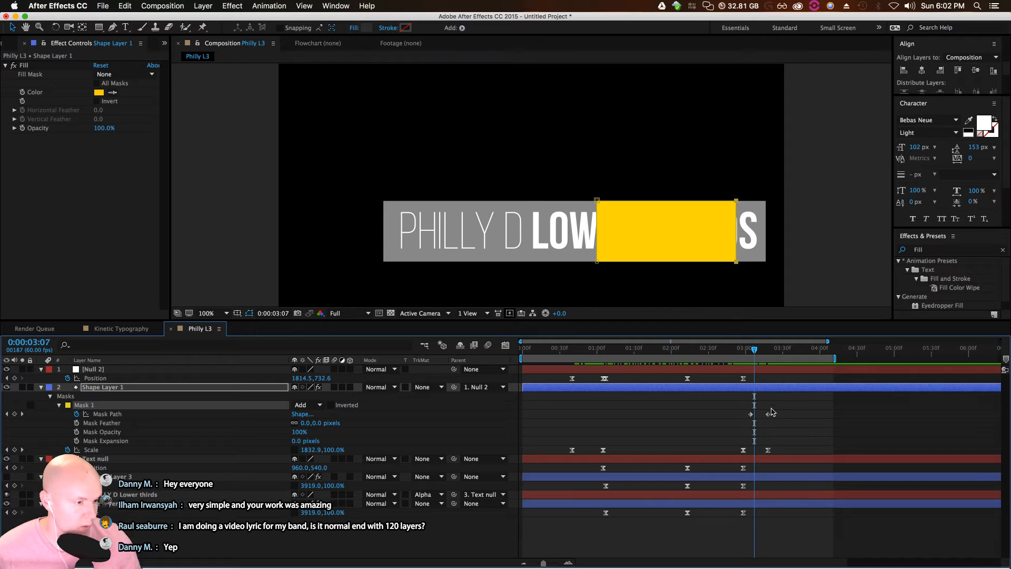
{"action": "left_click_drag", "start_coordinate": [788, 412], "coordinate": [761, 414]}
{"action": "left_click_drag", "start_coordinate": [754, 350], "coordinate": [743, 375]}
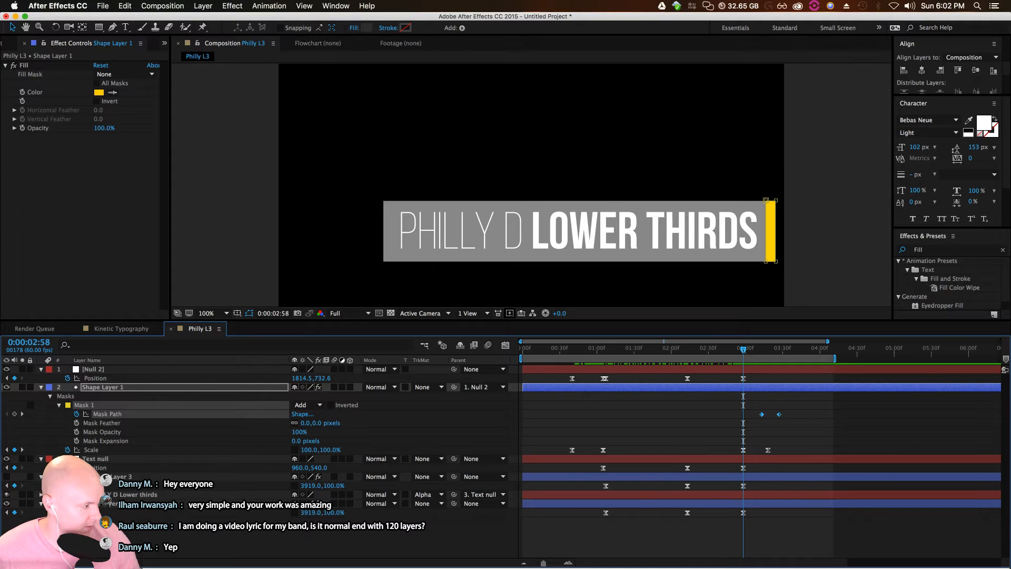
{"action": "left_click", "coordinate": [108, 477]}
At 3:18, set Scale X to 0 on Shape Layers 3 and 2, then scrub back to preview
{"action": "left_click", "coordinate": [107, 505], "text": "super"}
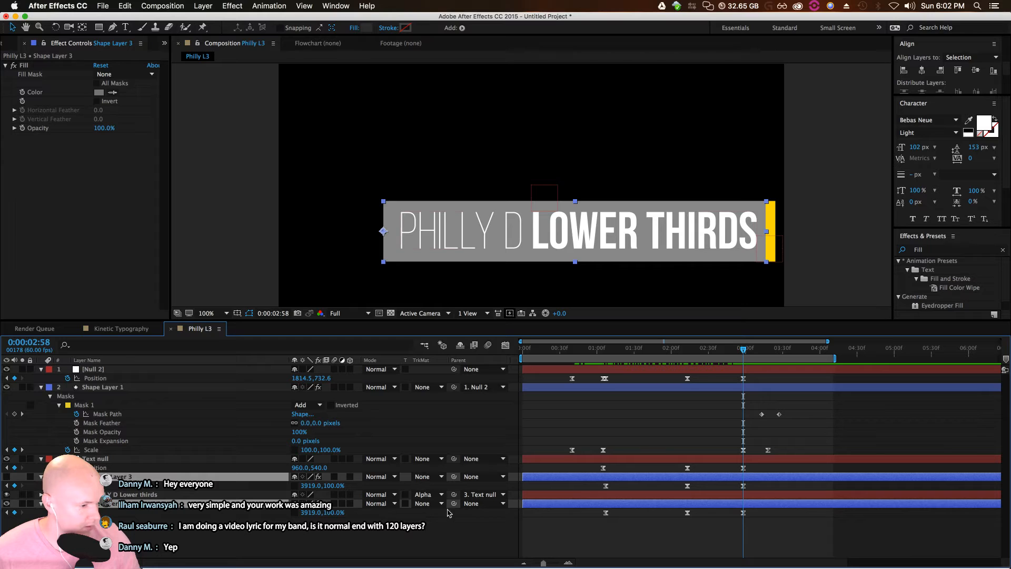
{"action": "left_click_drag", "start_coordinate": [742, 349], "coordinate": [769, 359]}
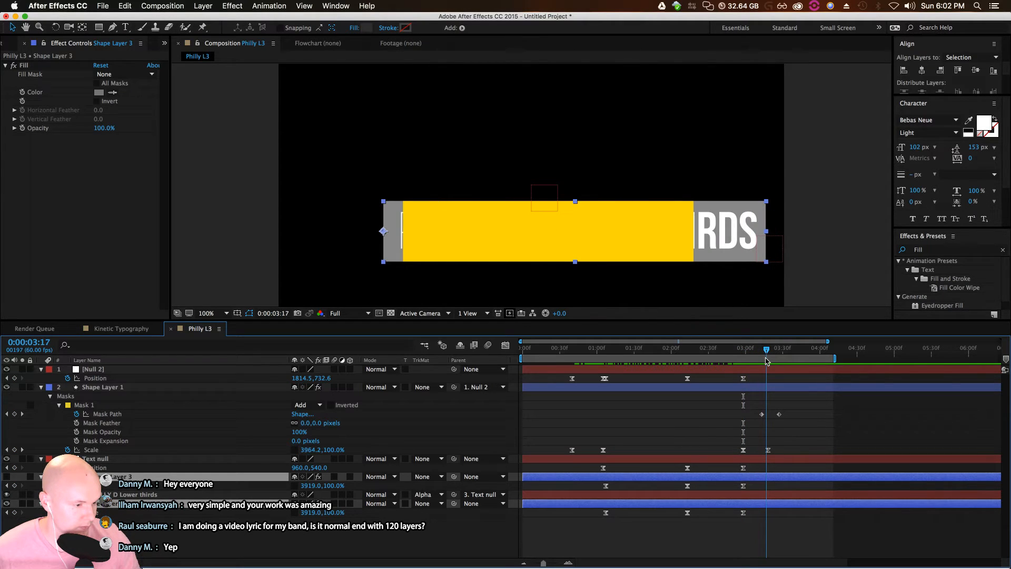
{"action": "left_click", "coordinate": [312, 485]}
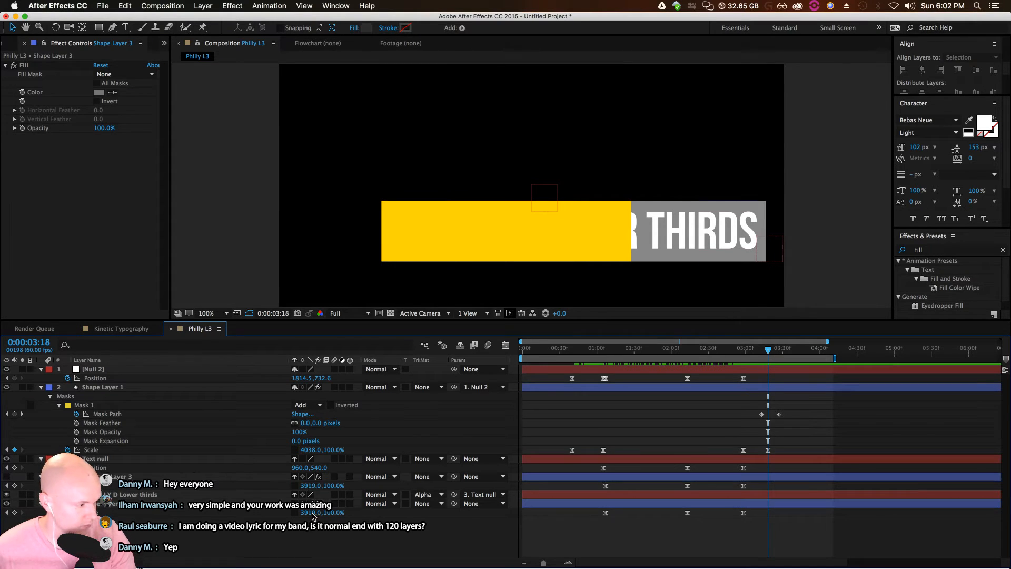
{"action": "type", "text": "0"}
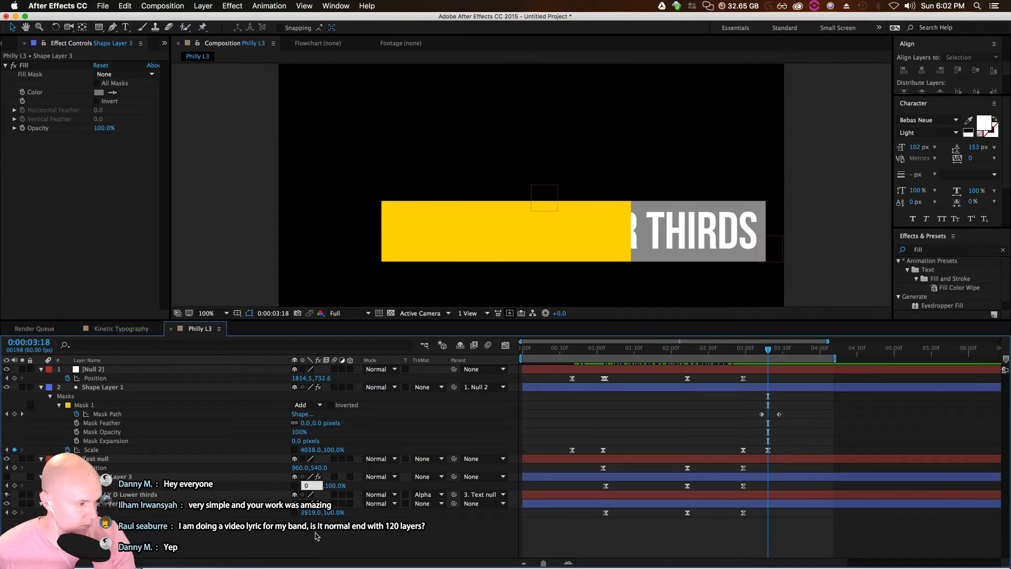
{"action": "key", "text": "Tab"}
{"action": "type", "text": "0"}
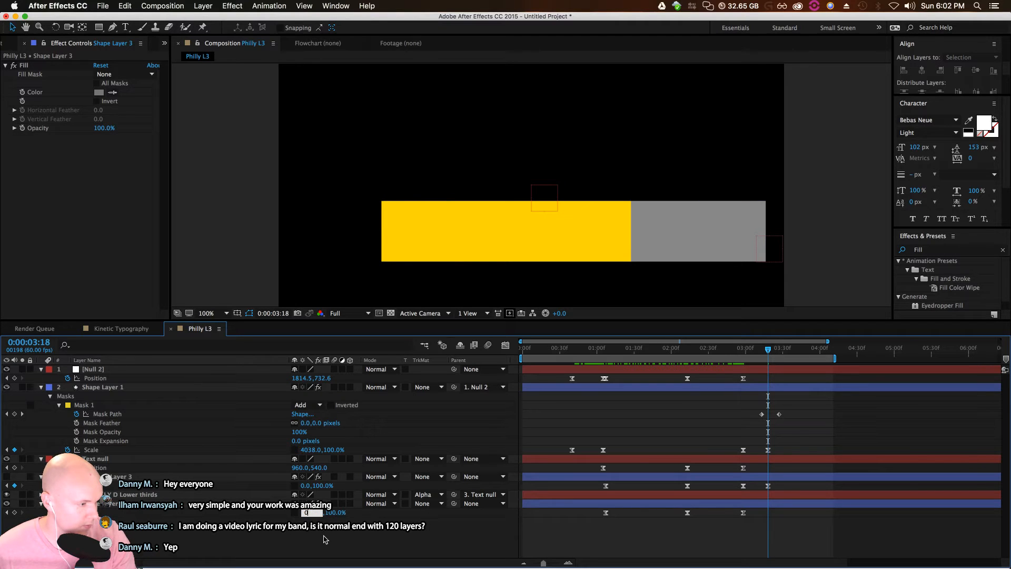
{"action": "key", "text": "Return"}
{"action": "left_click", "coordinate": [765, 353]}
{"action": "mouse_move", "coordinate": [765, 354]}
{"action": "left_mouse_down"}
{"action": "mouse_move", "coordinate": [743, 363]}
{"action": "mouse_move", "coordinate": [779, 362]}
{"action": "left_mouse_up"}
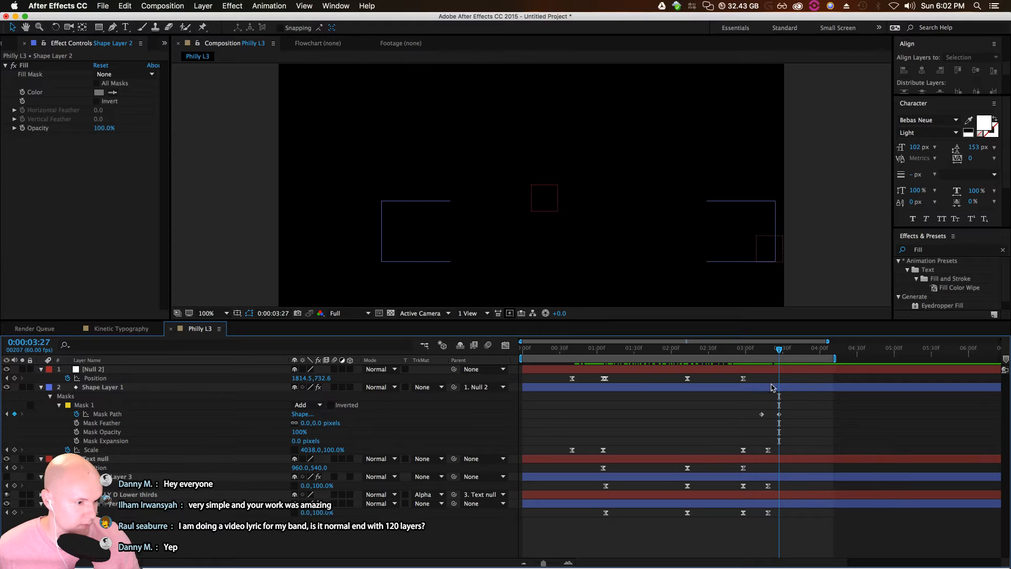
Trim Shape Layer 1's out point to 3:27 with Alt+], viewing at 200%
{"action": "left_click", "coordinate": [776, 390]}
{"action": "key", "text": "period"}
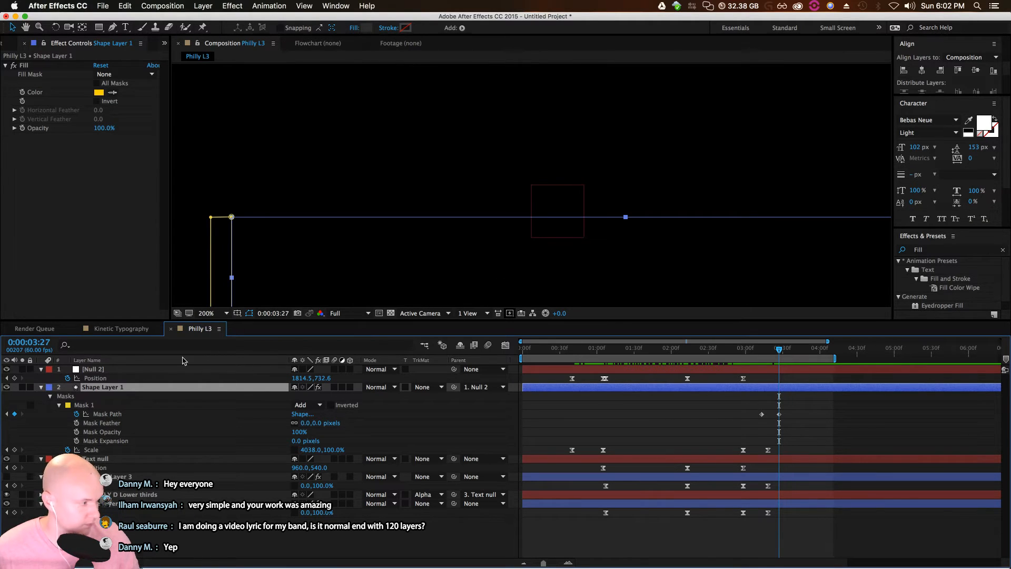
{"action": "left_click", "coordinate": [41, 387]}
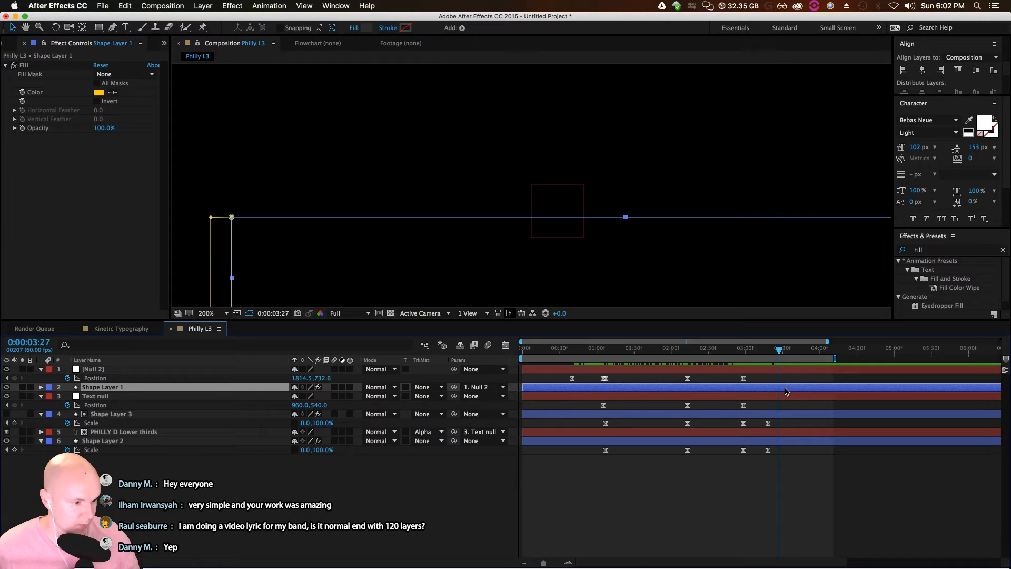
{"action": "key", "text": "alt+bracketright"}
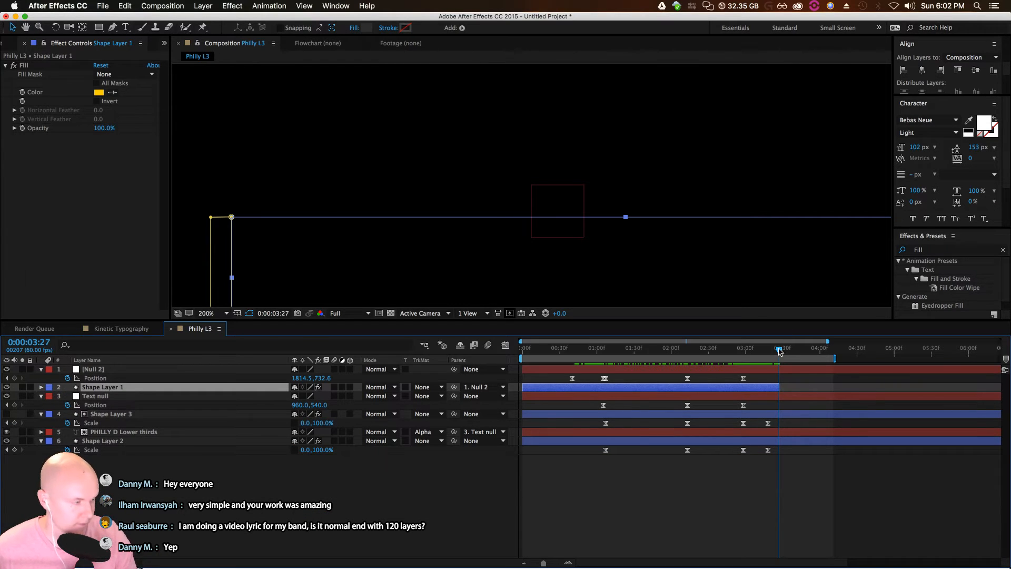
{"action": "left_click", "coordinate": [773, 350]}
{"action": "left_click_drag", "start_coordinate": [773, 352], "coordinate": [780, 354]}
Set the viewer to Fit and collapse Null 2, Text null, Shape Layer 3 and Shape Layer 2
{"action": "left_click", "coordinate": [218, 315]}
{"action": "left_click", "coordinate": [219, 322]}
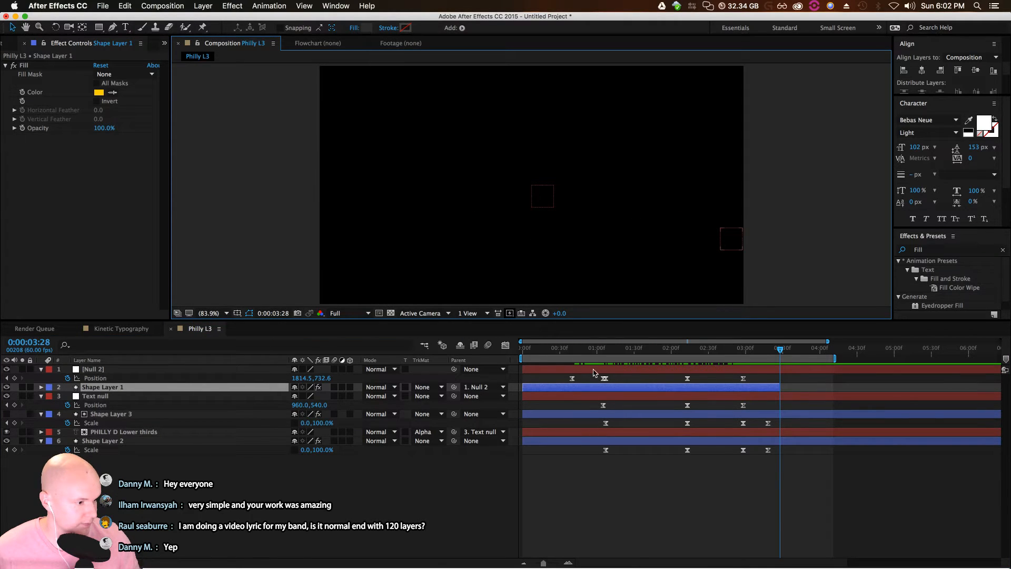
{"action": "left_click", "coordinate": [42, 369]}
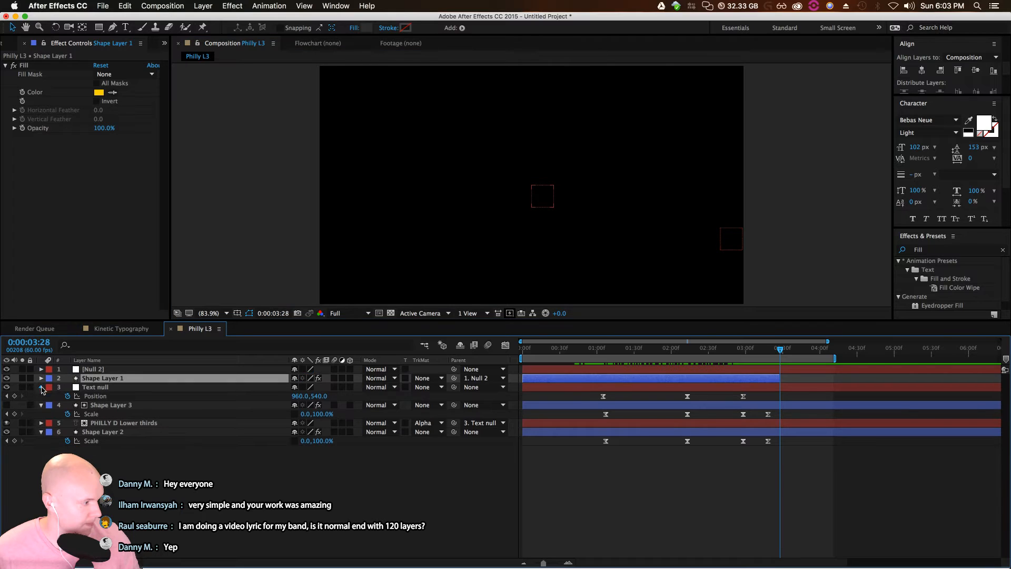
{"action": "left_click", "coordinate": [41, 387]}
{"action": "left_click", "coordinate": [42, 396]}
{"action": "left_click", "coordinate": [42, 414]}
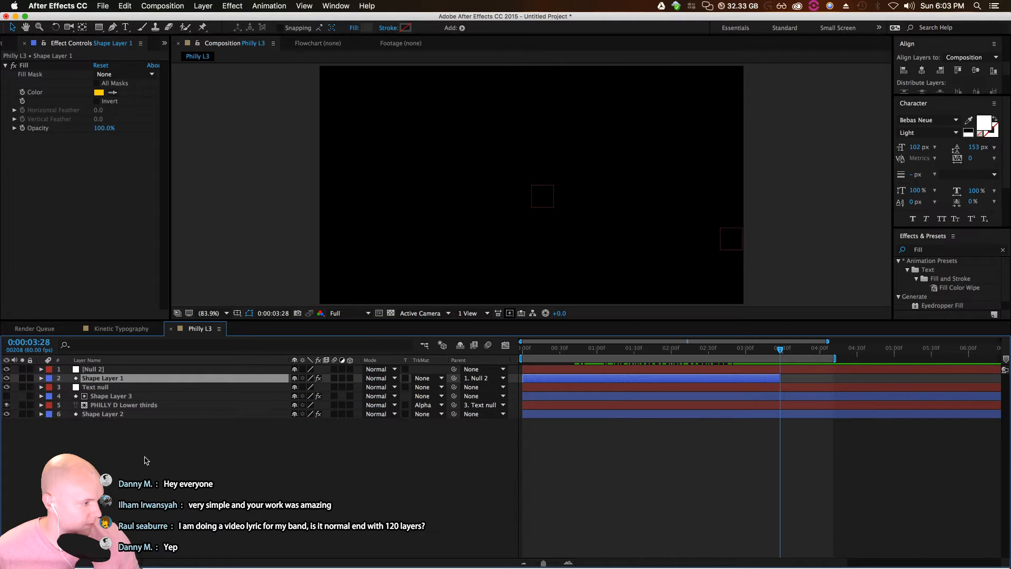
{"action": "key", "text": "F2"}
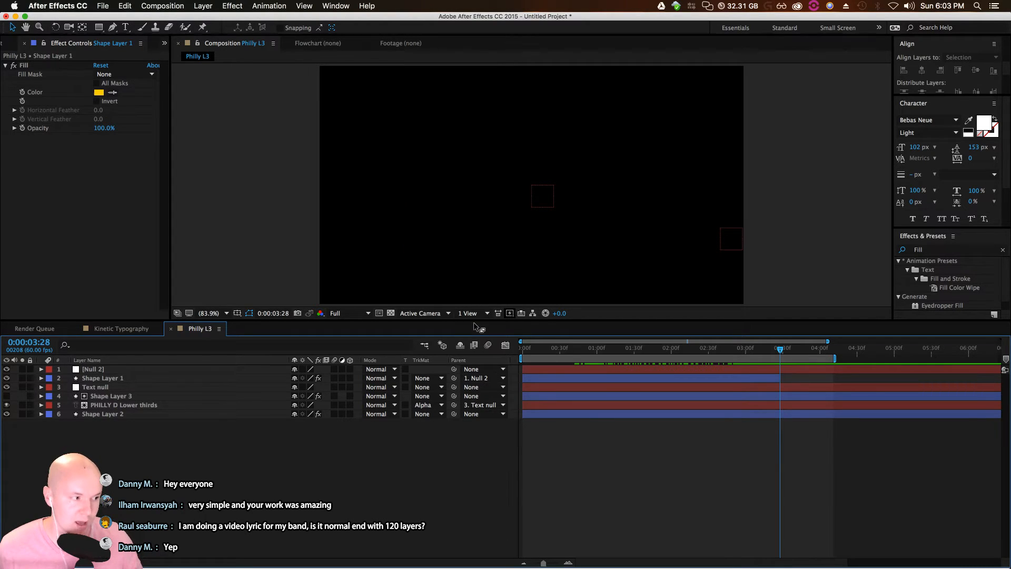
Enlarge the timeline, advance to 1:26, and clear the layer selection
{"action": "left_click_drag", "start_coordinate": [475, 321], "coordinate": [487, 379]}
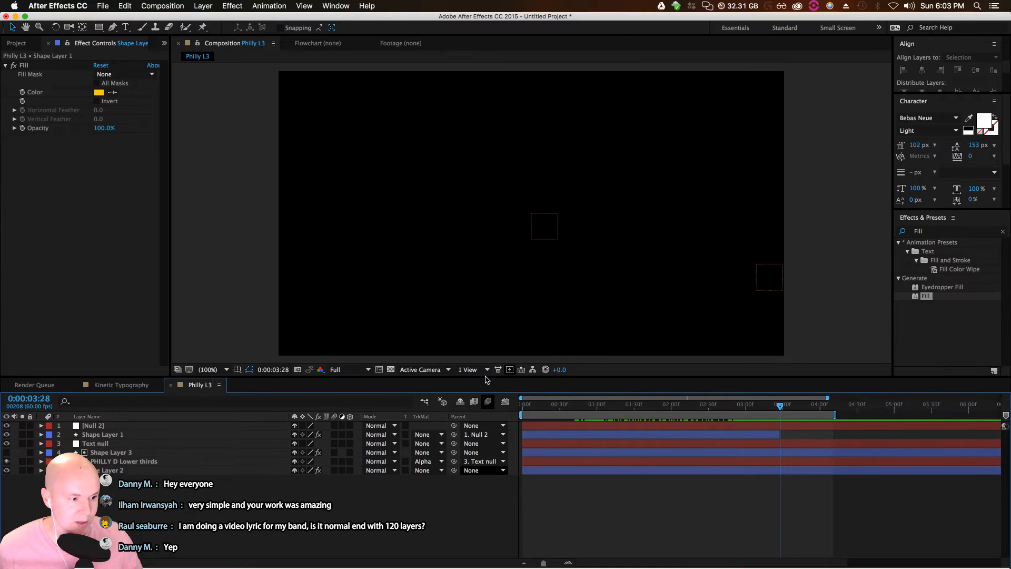
{"action": "left_click", "coordinate": [530, 416]}
{"action": "left_click_drag", "start_coordinate": [530, 416], "coordinate": [626, 416]}
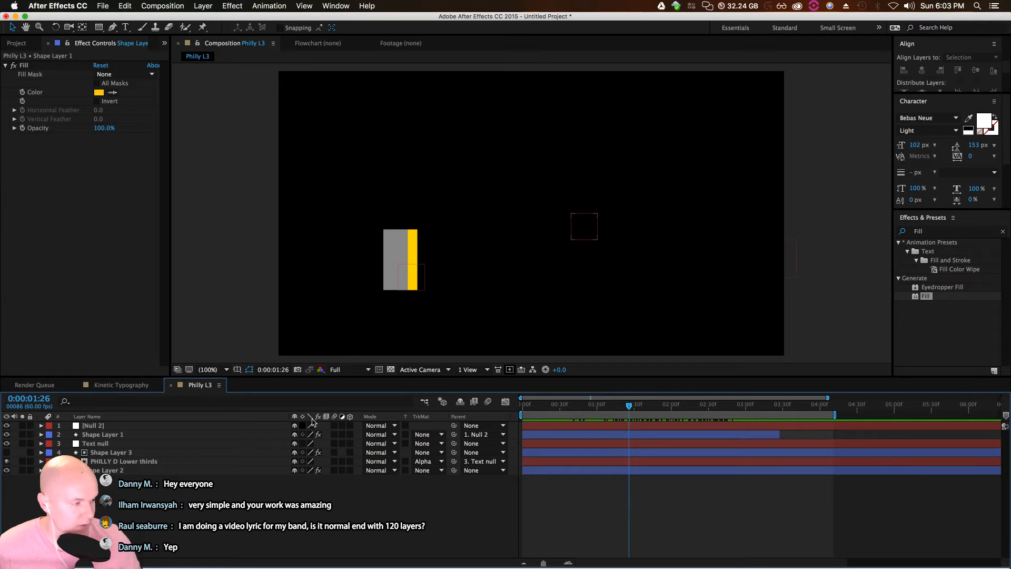
{"action": "left_click", "coordinate": [158, 461]}
{"action": "left_click", "coordinate": [143, 426]}
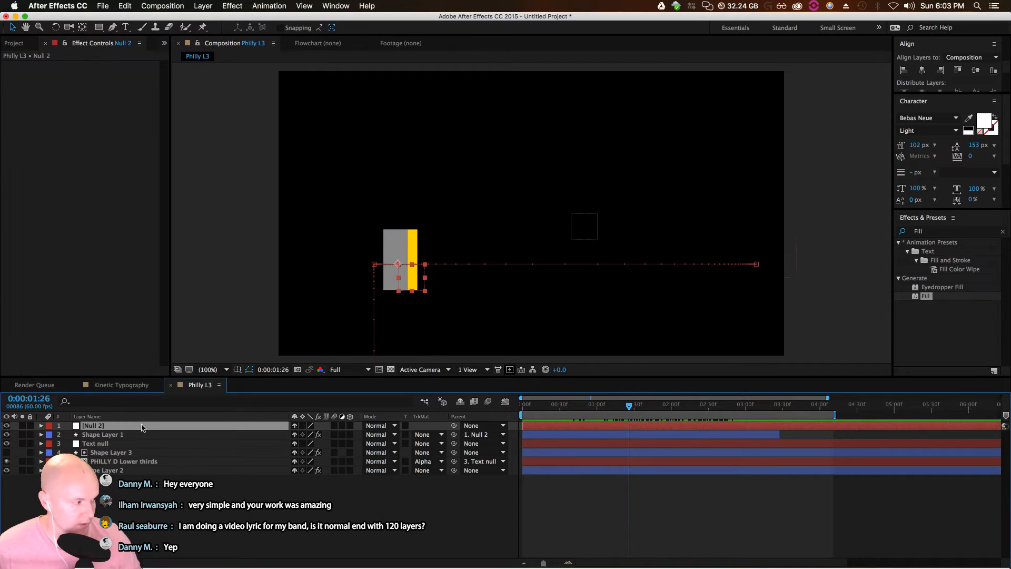
{"action": "left_click", "coordinate": [131, 471], "text": "shift"}
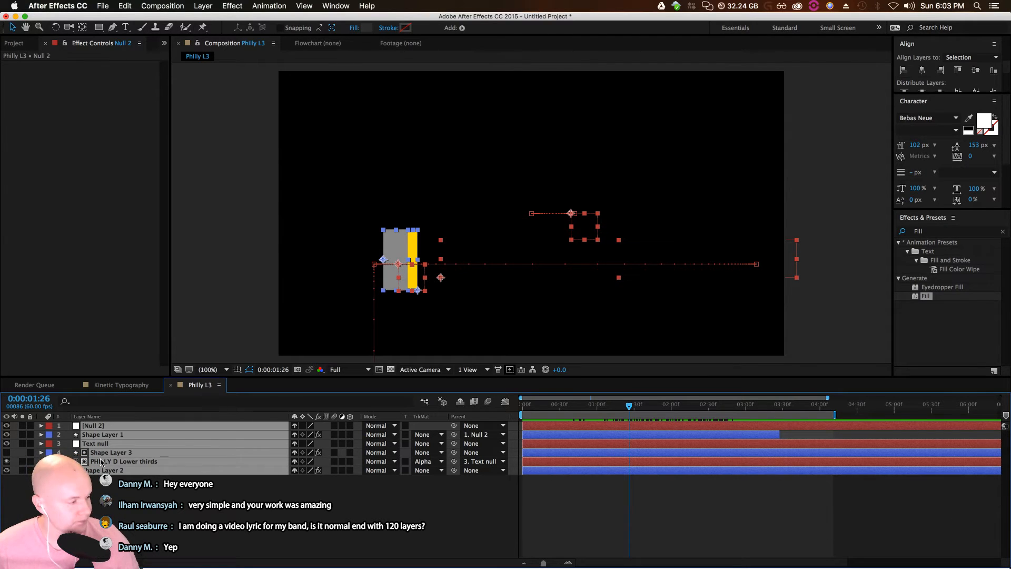
{"action": "left_click", "coordinate": [96, 500]}
Add a new Null Object and name it 'Master NULL'
{"action": "right_click", "coordinate": [133, 499]}
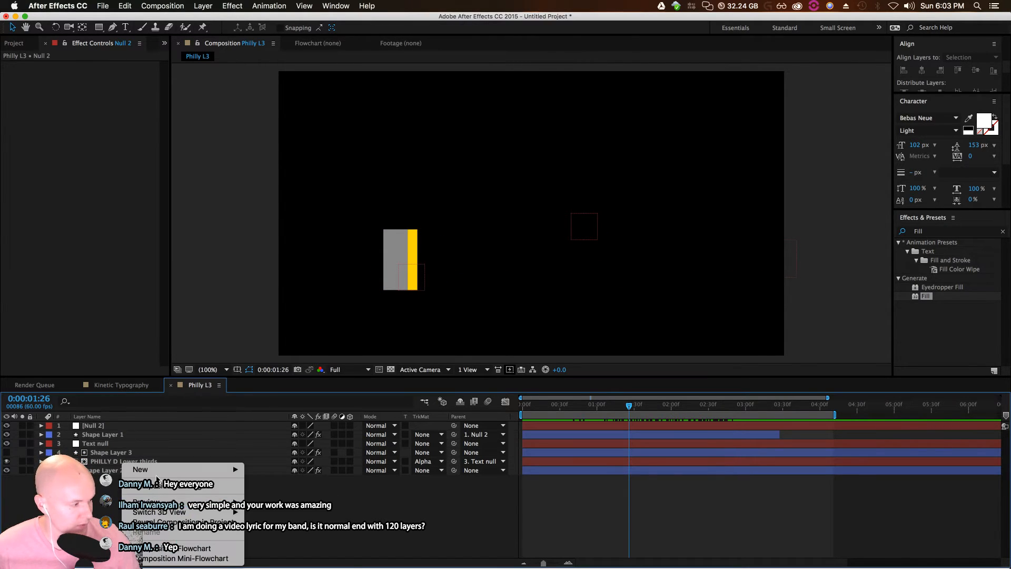
{"action": "mouse_move", "coordinate": [161, 470]}
{"action": "left_click", "coordinate": [277, 518]}
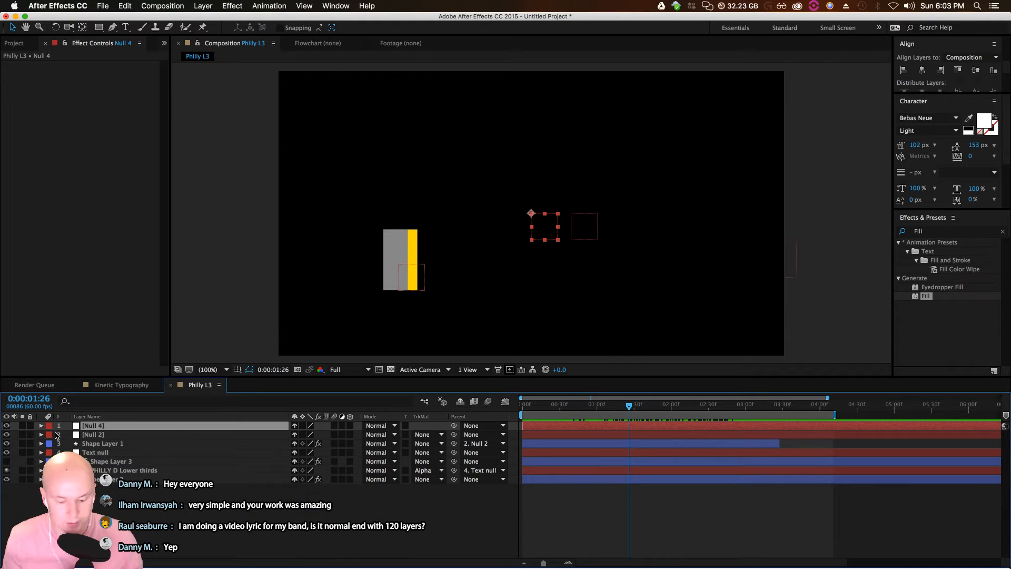
{"action": "key", "text": "Return"}
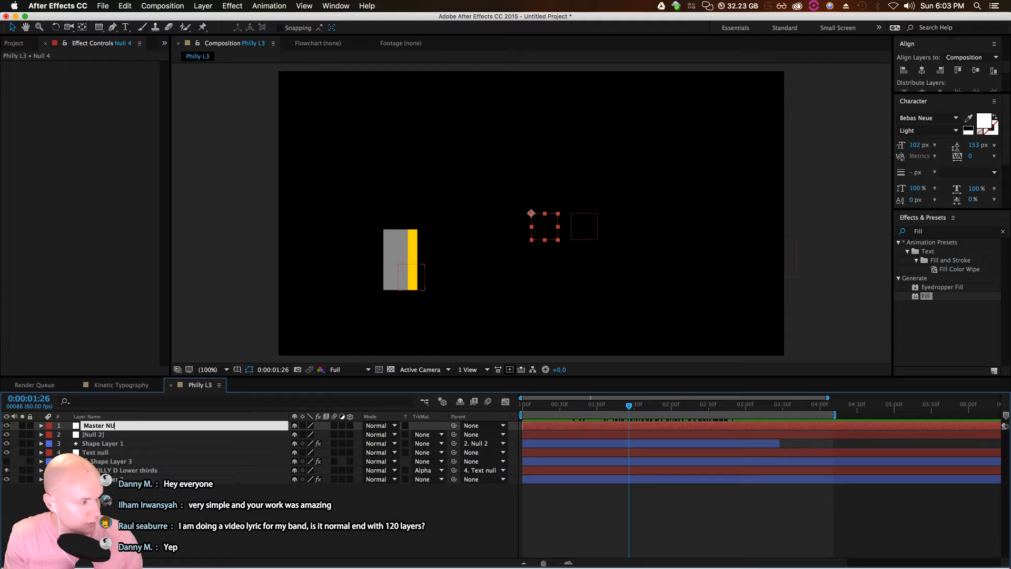
{"action": "type", "text": "Master NULL"}
{"action": "key", "text": "Return"}
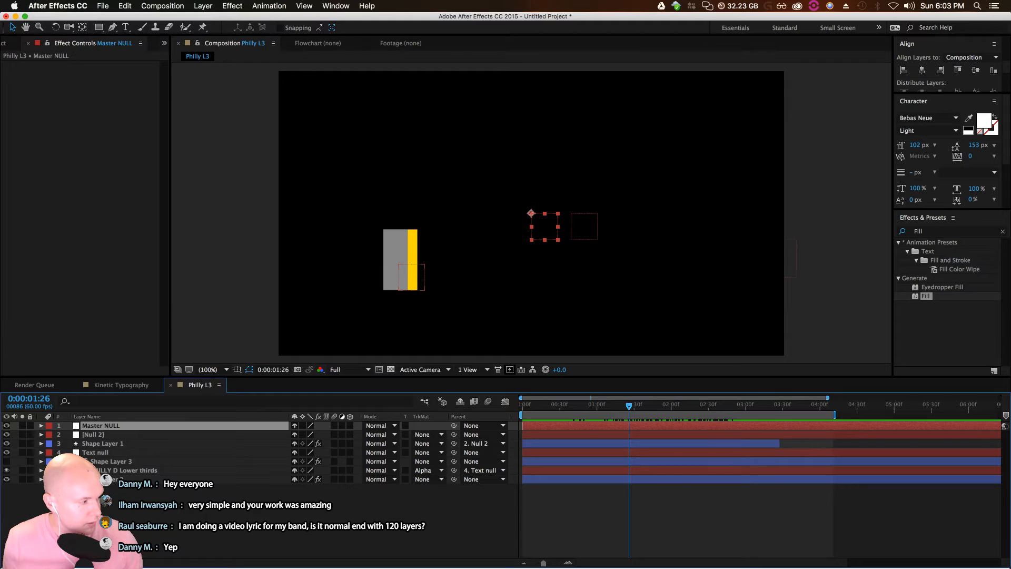
Parent Null 2 and Text null to Master NULL
{"action": "left_click", "coordinate": [112, 433]}
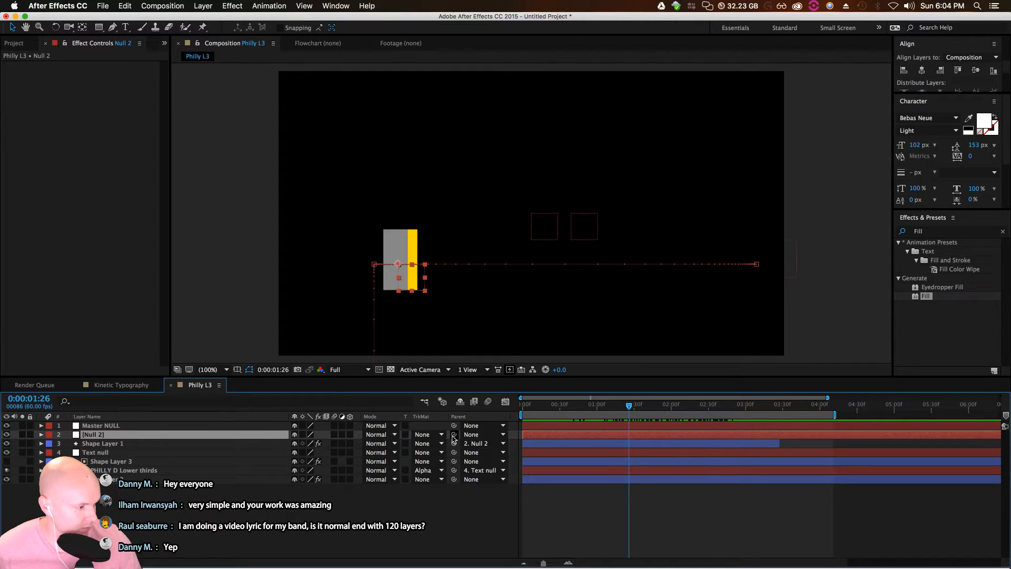
{"action": "left_click_drag", "start_coordinate": [452, 437], "coordinate": [247, 425]}
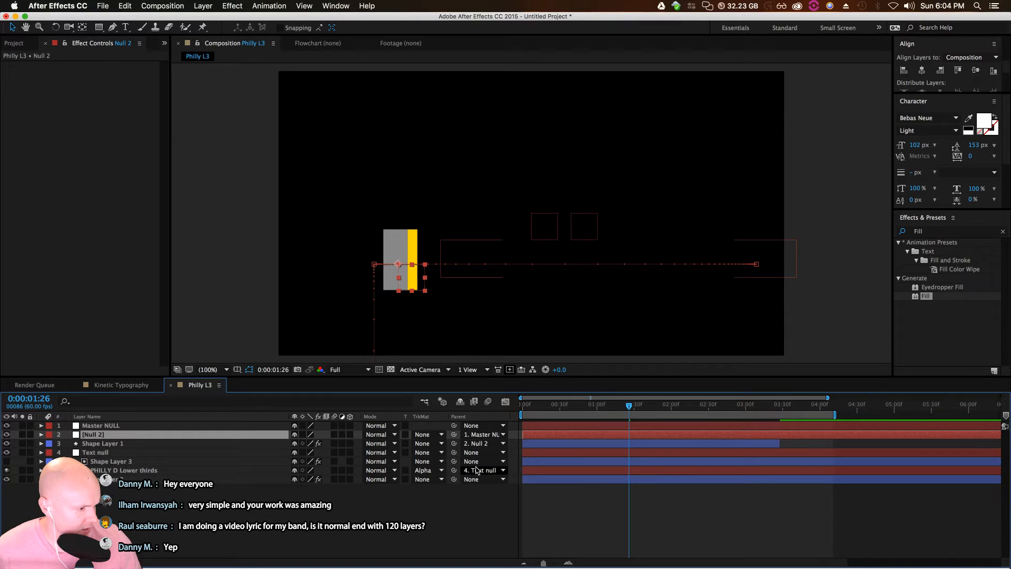
{"action": "left_click", "coordinate": [225, 471]}
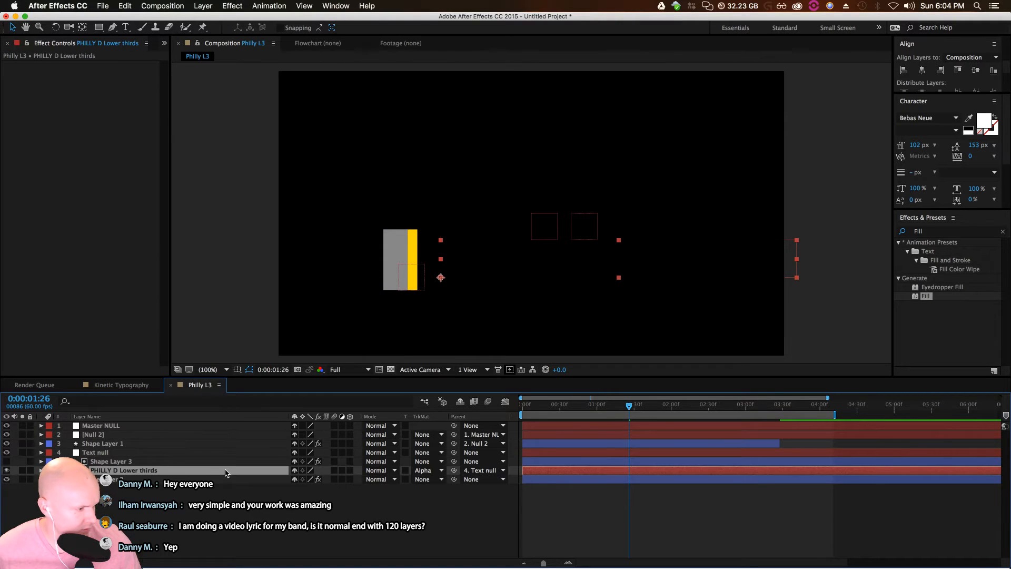
{"action": "left_click", "coordinate": [126, 461]}
{"action": "left_click", "coordinate": [126, 452]}
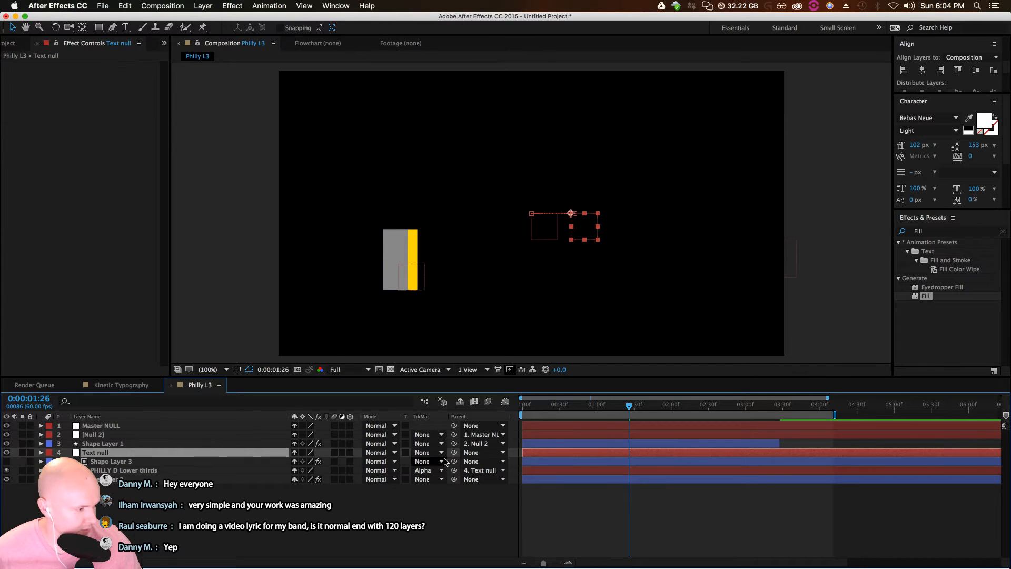
{"action": "left_click_drag", "start_coordinate": [454, 452], "coordinate": [121, 426]}
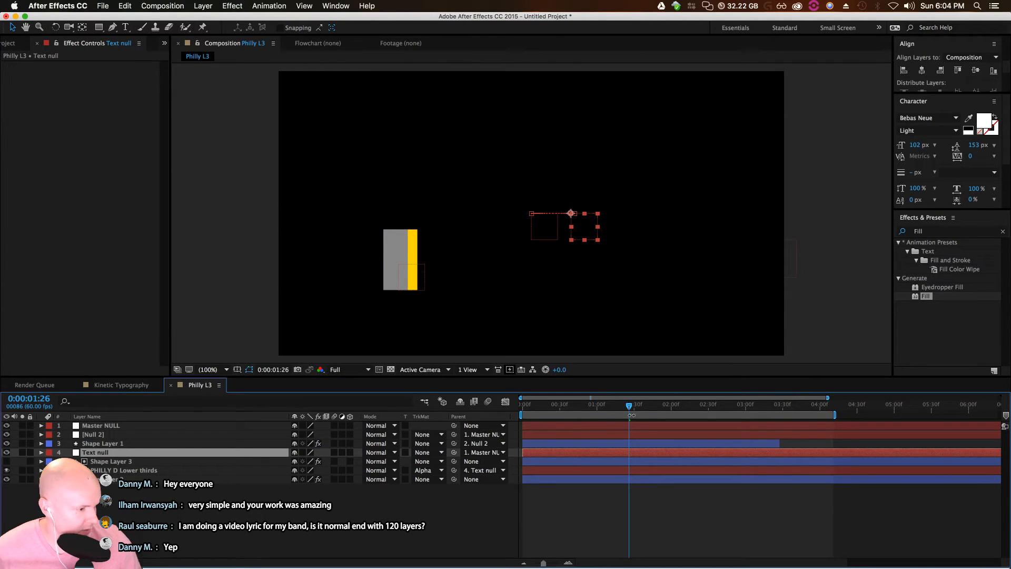
Test-move Master NULL, undo it, and parent Shape Layer 2 to Master NULL
{"action": "left_click_drag", "start_coordinate": [629, 405], "coordinate": [714, 410]}
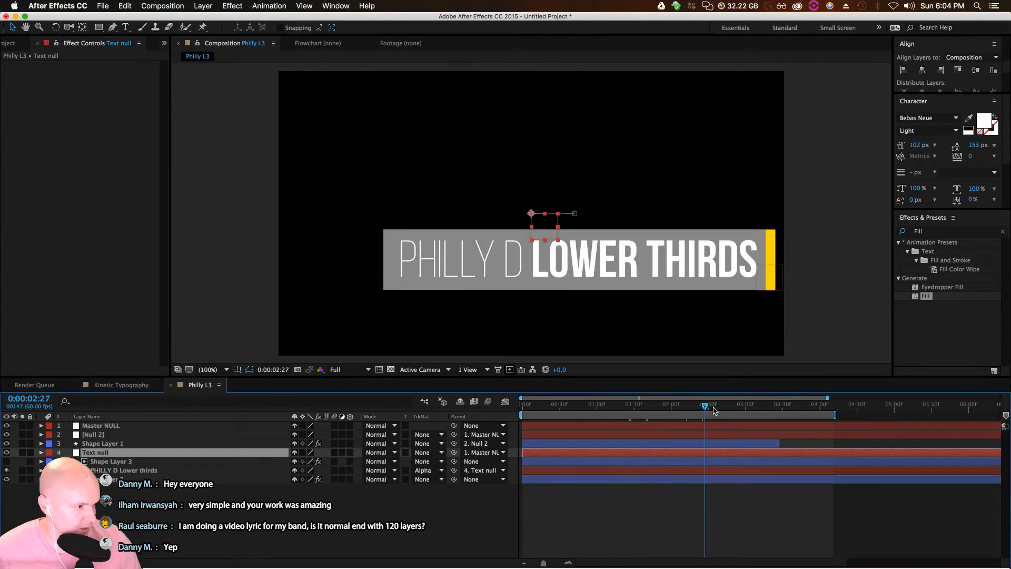
{"action": "left_click", "coordinate": [109, 427]}
{"action": "mouse_move", "coordinate": [548, 220]}
{"action": "left_mouse_down"}
{"action": "mouse_move", "coordinate": [523, 196]}
{"action": "mouse_move", "coordinate": [577, 226]}
{"action": "mouse_move", "coordinate": [546, 213]}
{"action": "left_mouse_up"}
{"action": "key", "text": "super+z"}
{"action": "left_click", "coordinate": [106, 479]}
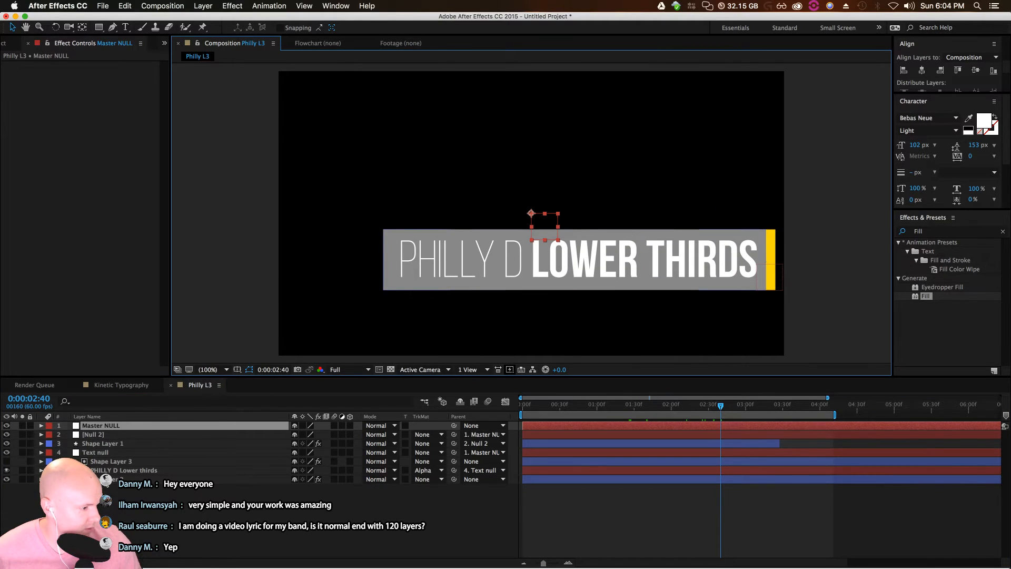
{"action": "left_click_drag", "start_coordinate": [454, 479], "coordinate": [105, 425]}
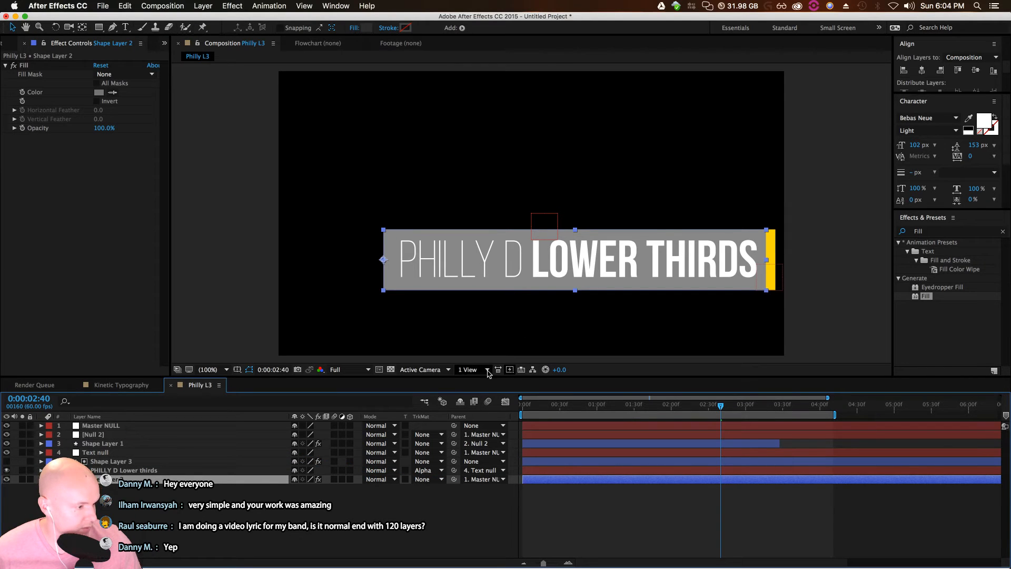
Parent Shape Layer 3 to Master NULL and drag the whole lower third up and left
{"action": "mouse_move", "coordinate": [544, 222]}
{"action": "left_mouse_down"}
{"action": "mouse_move", "coordinate": [518, 211]}
{"action": "mouse_move", "coordinate": [542, 208]}
{"action": "mouse_move", "coordinate": [516, 206]}
{"action": "mouse_move", "coordinate": [514, 219]}
{"action": "mouse_move", "coordinate": [551, 195]}
{"action": "mouse_move", "coordinate": [549, 205]}
{"action": "left_mouse_up"}
{"action": "key", "text": "super+z"}
{"action": "left_click", "coordinate": [128, 461]}
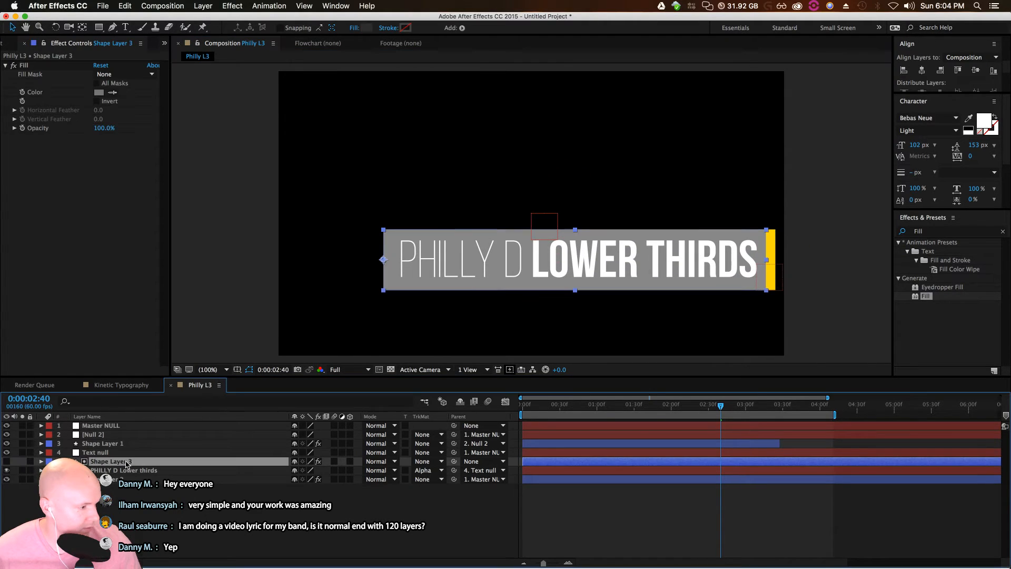
{"action": "left_click_drag", "start_coordinate": [454, 461], "coordinate": [105, 426]}
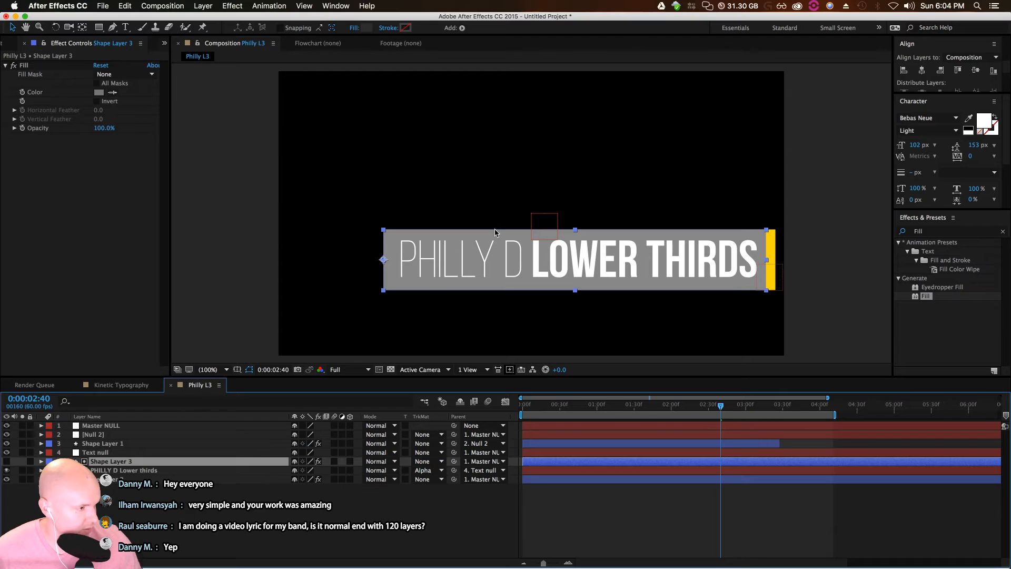
{"action": "left_click", "coordinate": [555, 220]}
{"action": "left_click_drag", "start_coordinate": [546, 227], "coordinate": [513, 185]}
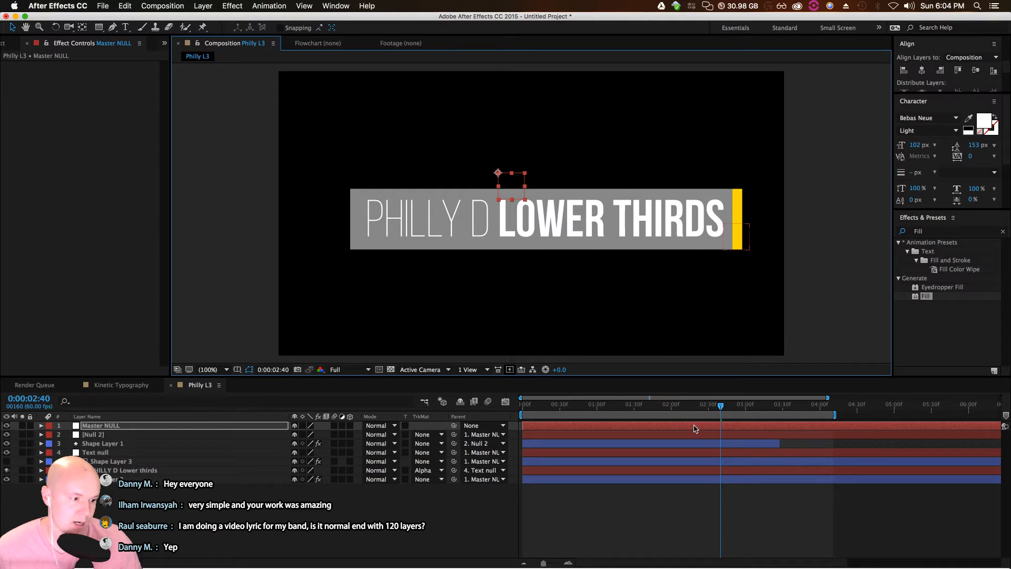
Select [Null 2], Text null and Shape Layer 3 and lock them with Cmd+L
{"action": "left_click_drag", "start_coordinate": [722, 409], "coordinate": [738, 427]}
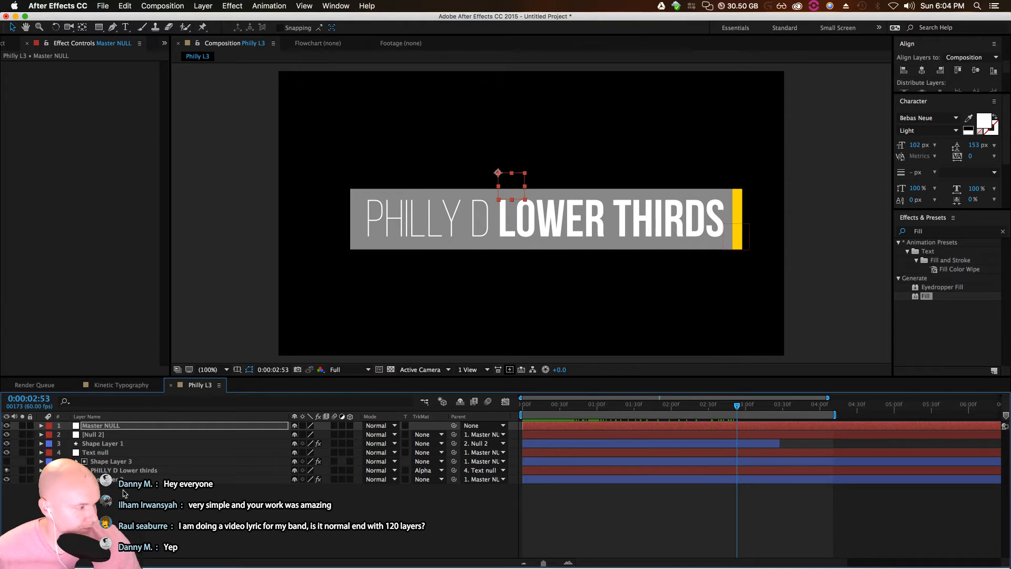
{"action": "left_click", "coordinate": [108, 479]}
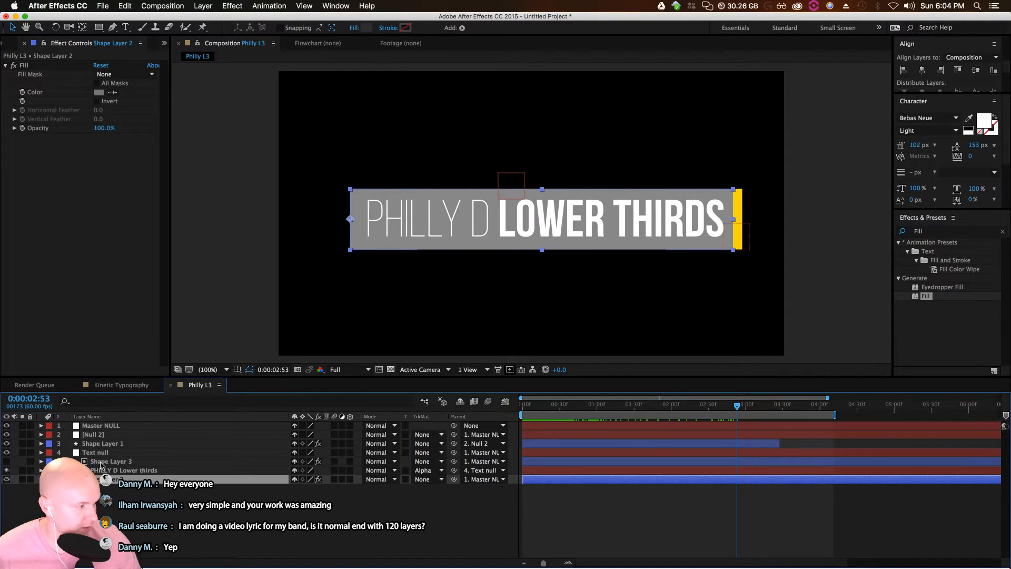
{"action": "left_click", "coordinate": [101, 444]}
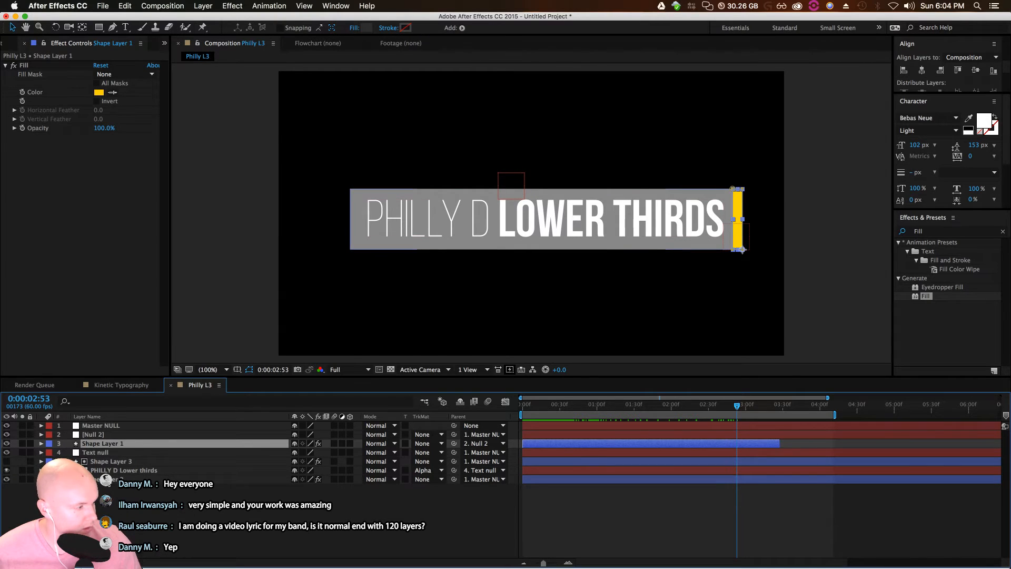
{"action": "left_click", "coordinate": [107, 480]}
{"action": "left_click", "coordinate": [116, 470]}
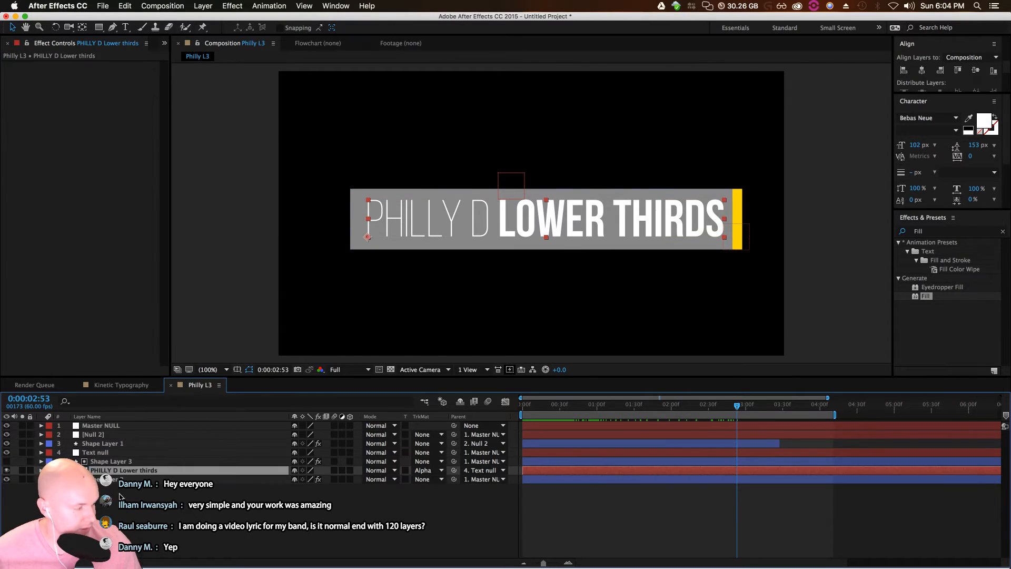
{"action": "left_click", "coordinate": [110, 461]}
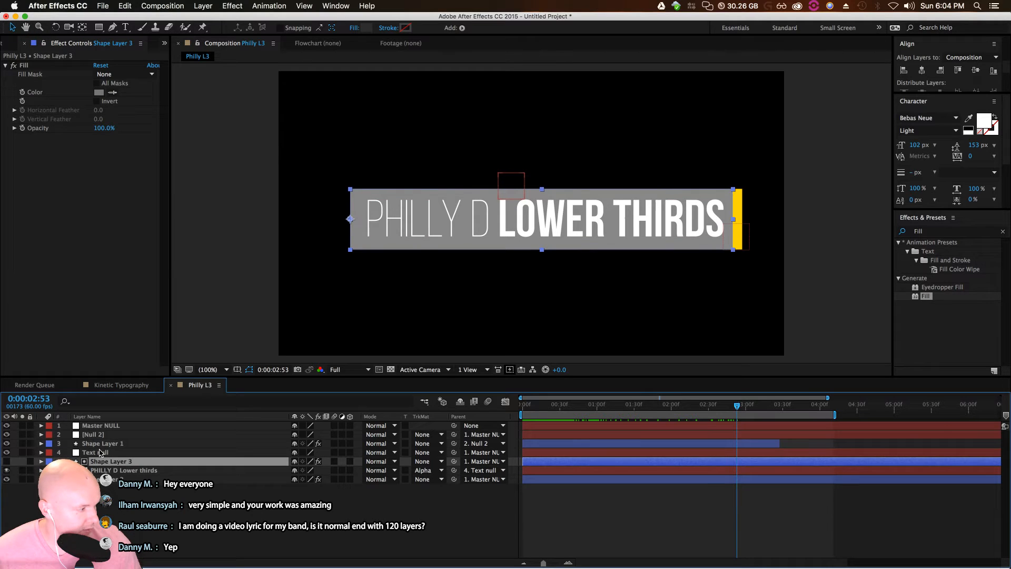
{"action": "left_click", "coordinate": [101, 452], "text": "super"}
{"action": "left_click", "coordinate": [98, 434], "text": "super"}
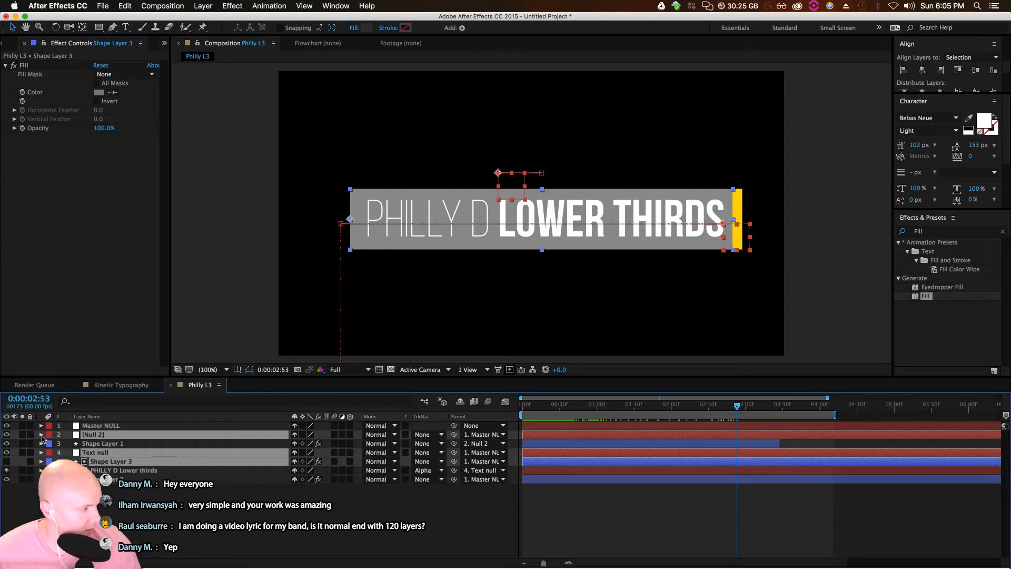
{"action": "key", "text": "super+l"}
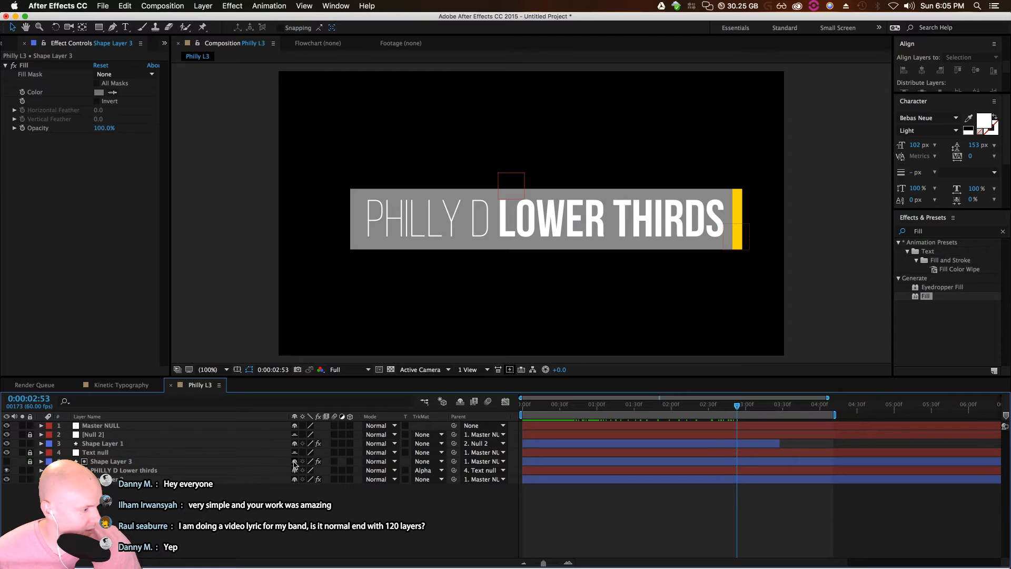
Hide shy layers and change Shape Layer 2's fill colour to blue 1E68D5
{"action": "left_click", "coordinate": [460, 401]}
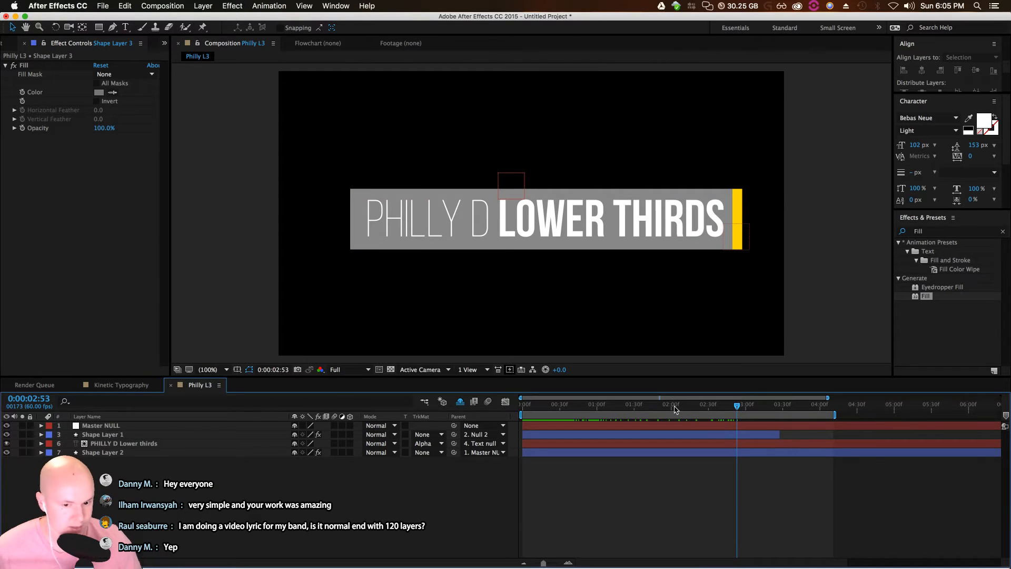
{"action": "left_click_drag", "start_coordinate": [740, 402], "coordinate": [637, 404]}
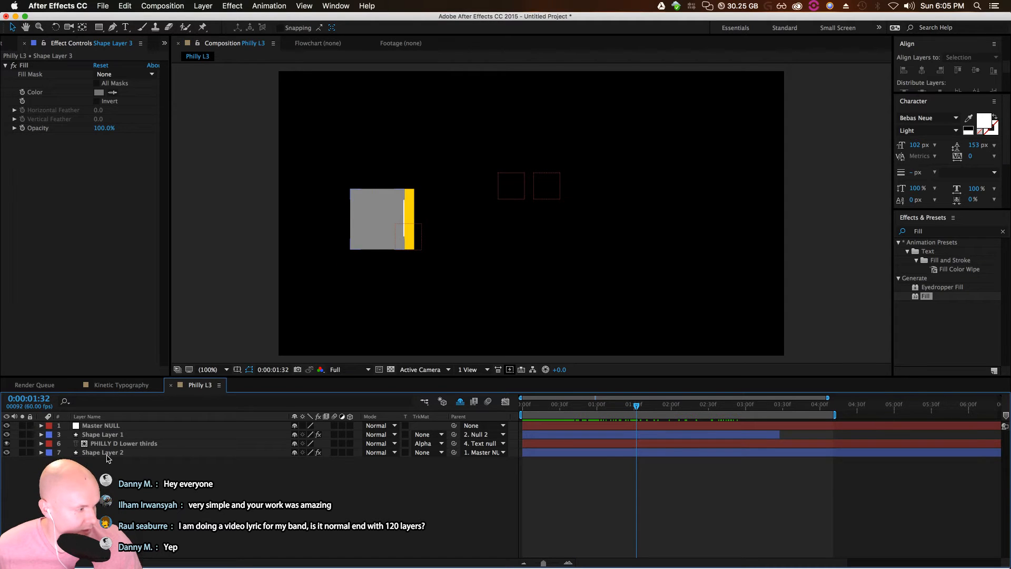
{"action": "left_click", "coordinate": [205, 452]}
{"action": "left_click", "coordinate": [99, 92]}
{"action": "left_click_drag", "start_coordinate": [772, 245], "coordinate": [772, 182]}
{"action": "left_click", "coordinate": [741, 151]}
{"action": "left_click", "coordinate": [856, 131]}
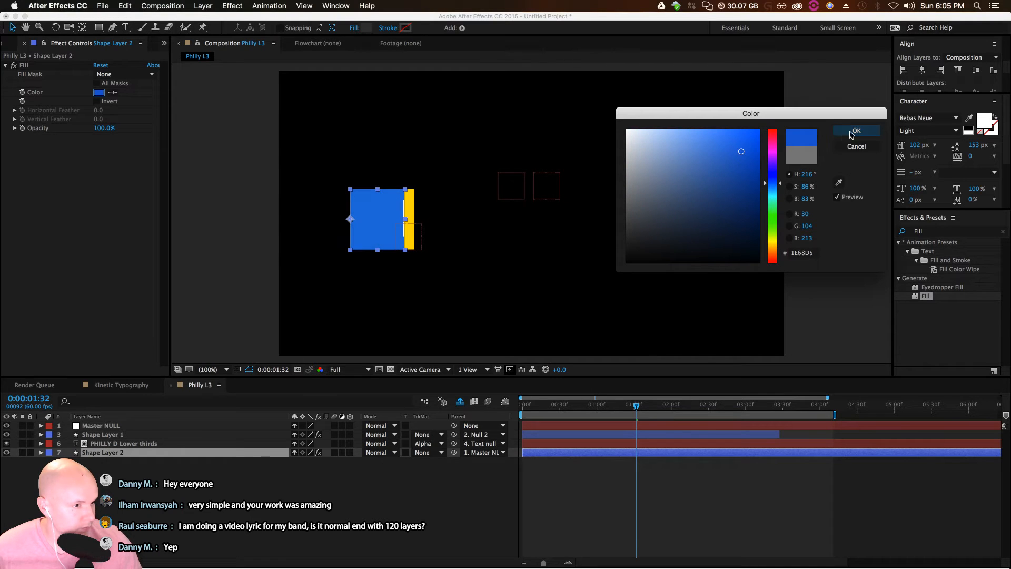
Preview the animation from the start, then show the shy layers again
{"action": "left_click_drag", "start_coordinate": [634, 405], "coordinate": [498, 424]}
{"action": "key", "text": "space"}
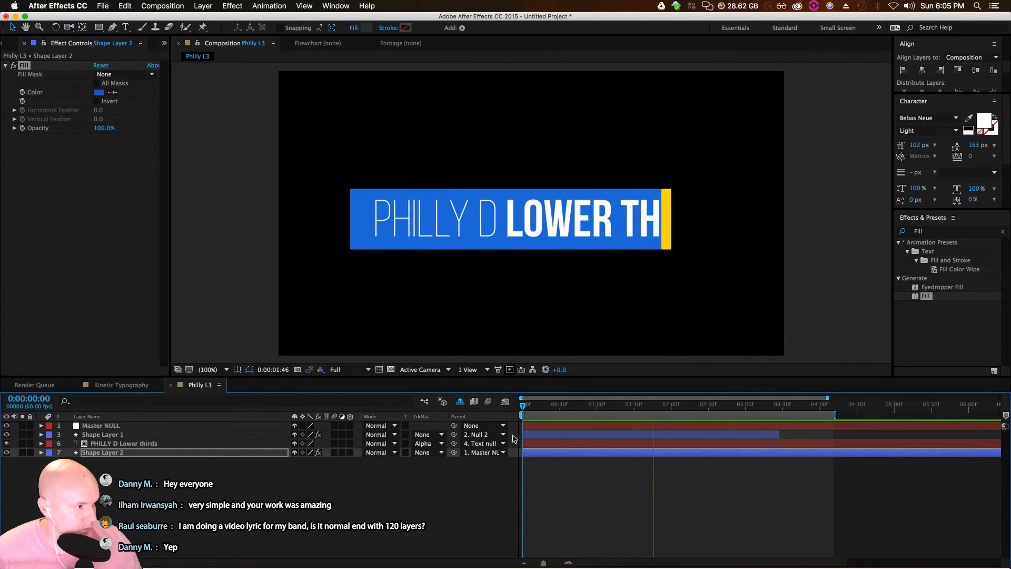
{"action": "key", "text": "space"}
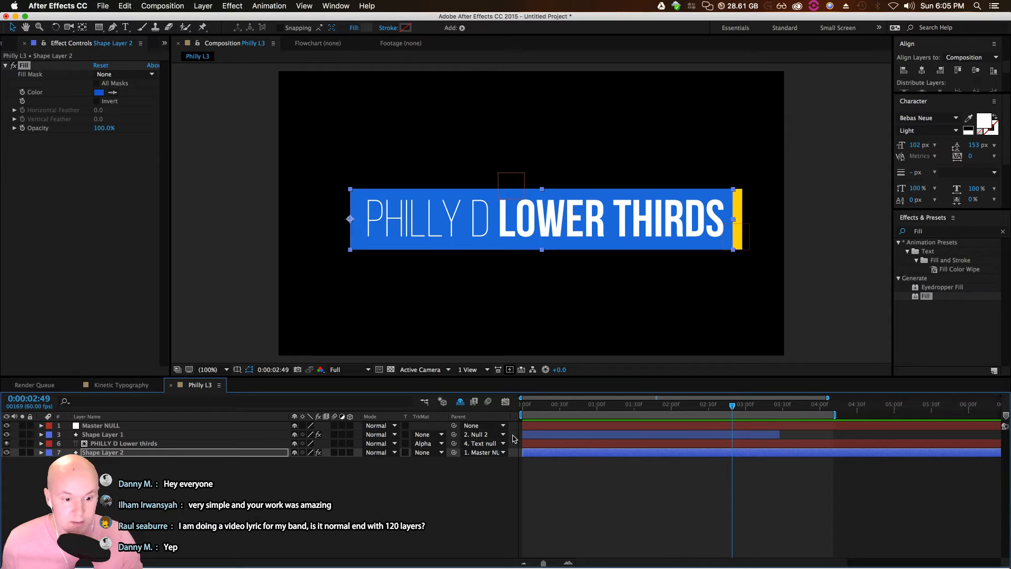
{"action": "left_click", "coordinate": [460, 401]}
Reveal keyframes with U, shift the four outro keyframes slightly later, and preview
{"action": "left_click_drag", "start_coordinate": [643, 502], "coordinate": [700, 424]}
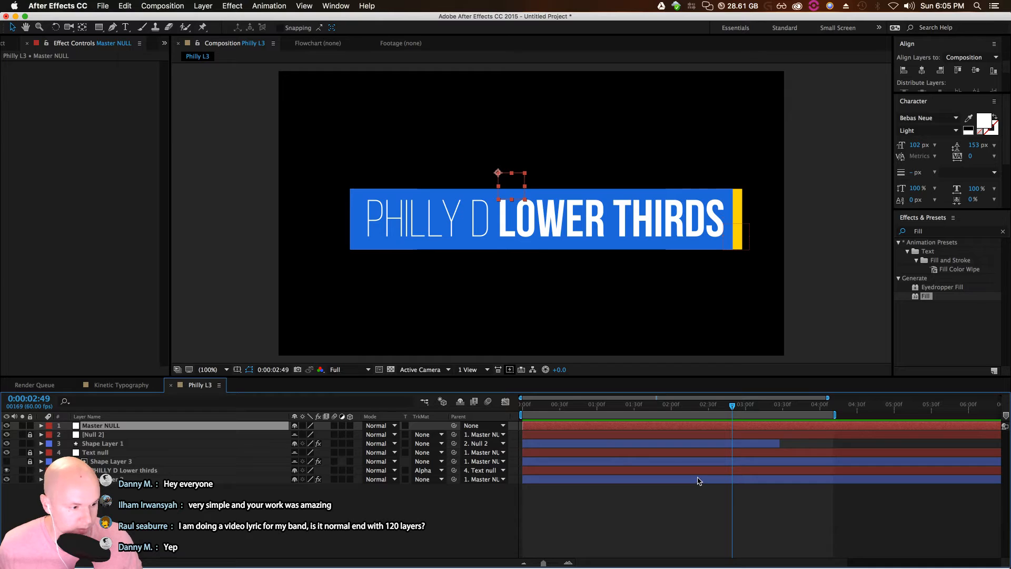
{"action": "key", "text": "u"}
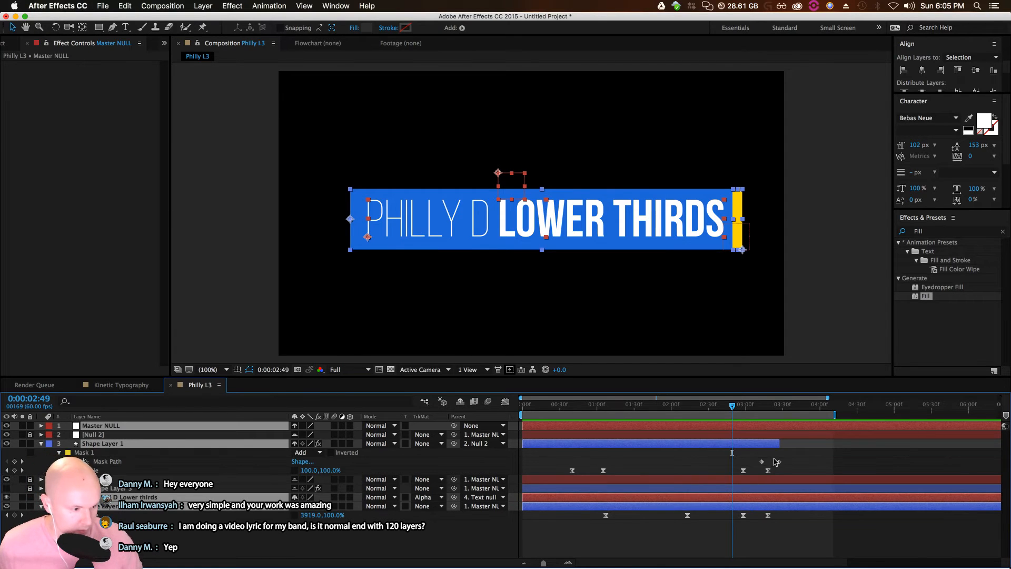
{"action": "left_click_drag", "start_coordinate": [738, 414], "coordinate": [754, 529]}
{"action": "left_click_drag", "start_coordinate": [779, 462], "coordinate": [801, 447]}
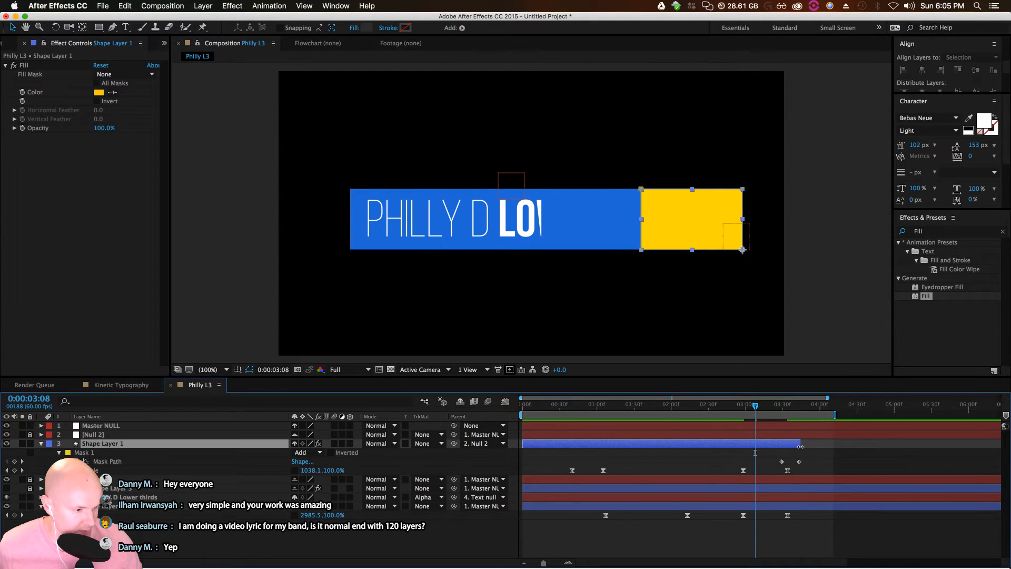
{"action": "left_click_drag", "start_coordinate": [756, 420], "coordinate": [798, 420]}
{"action": "key", "text": "space"}
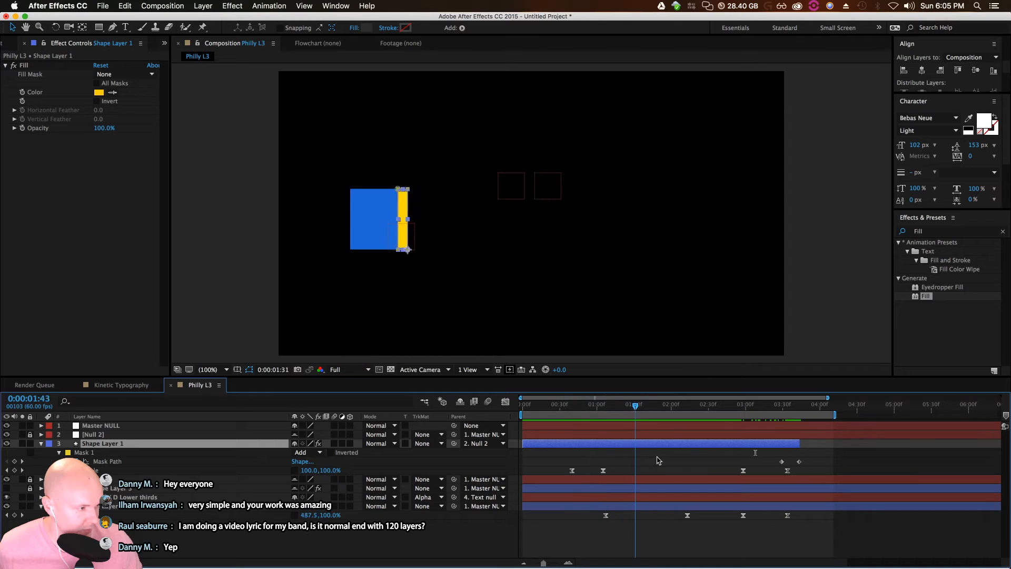
Scale Master NULL so the whole lower third shrinks to about two-thirds size
{"action": "left_click", "coordinate": [105, 426]}
{"action": "left_click", "coordinate": [525, 200]}
{"action": "left_click_drag", "start_coordinate": [525, 200], "coordinate": [516, 191]}
{"action": "left_click_drag", "start_coordinate": [683, 408], "coordinate": [723, 445]}
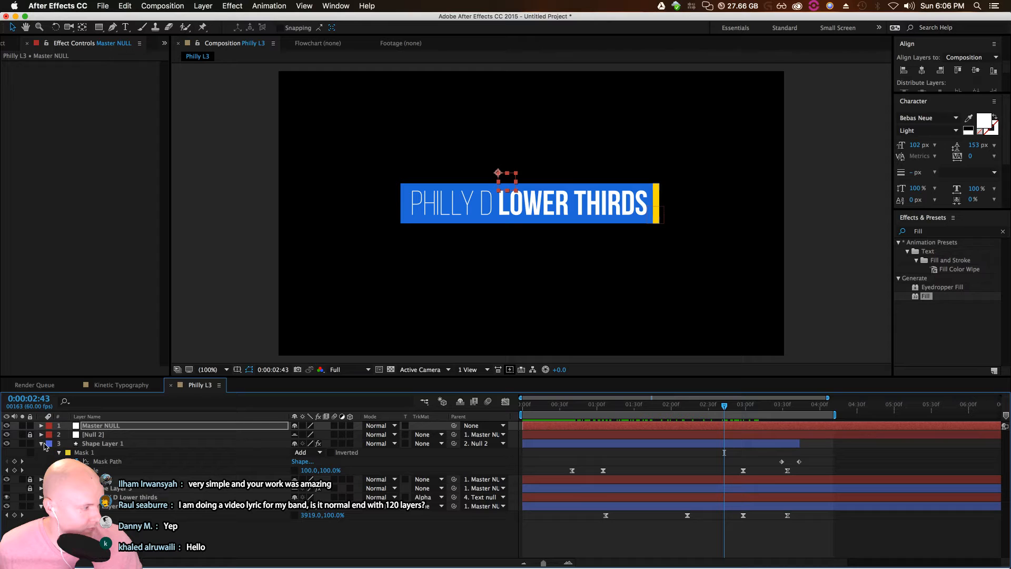
Collapse Shape Layer 1, preview from the start, and find where the text starts disappearing near 3:28
{"action": "left_click", "coordinate": [41, 444]}
{"action": "left_click", "coordinate": [481, 264]}
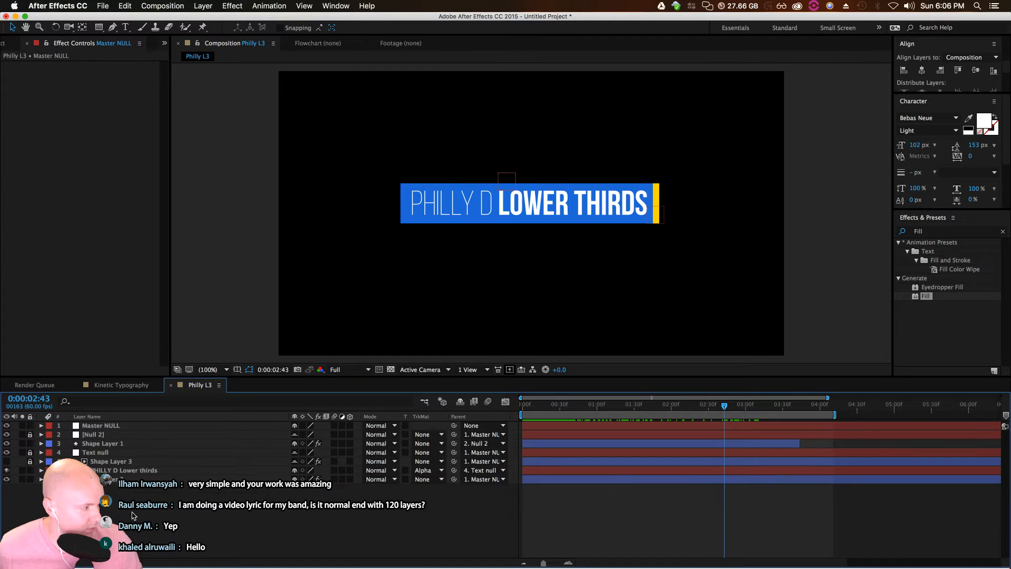
{"action": "left_click_drag", "start_coordinate": [726, 412], "coordinate": [521, 415]}
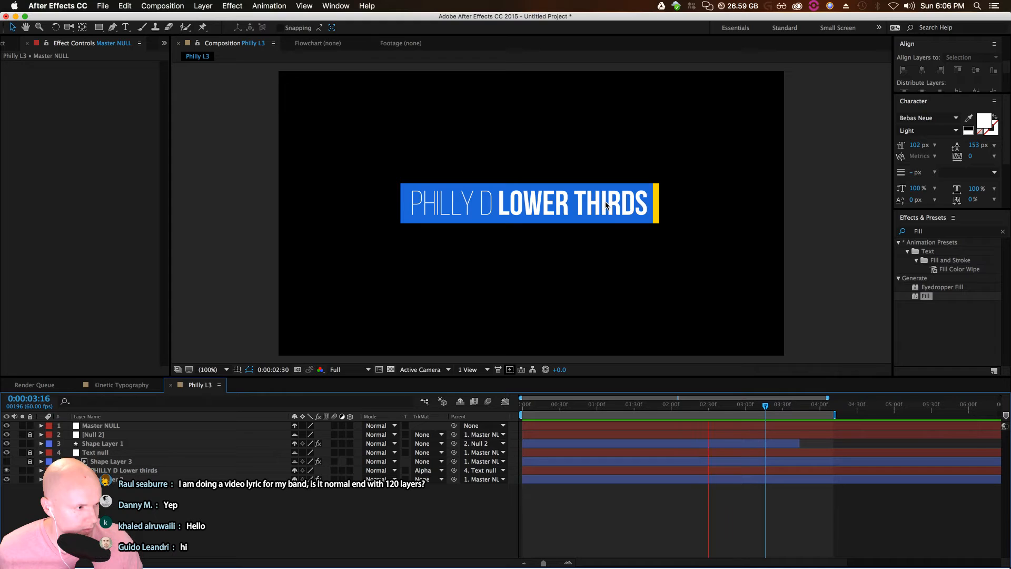
{"action": "left_click", "coordinate": [779, 416]}
{"action": "left_click_drag", "start_coordinate": [776, 408], "coordinate": [757, 409]}
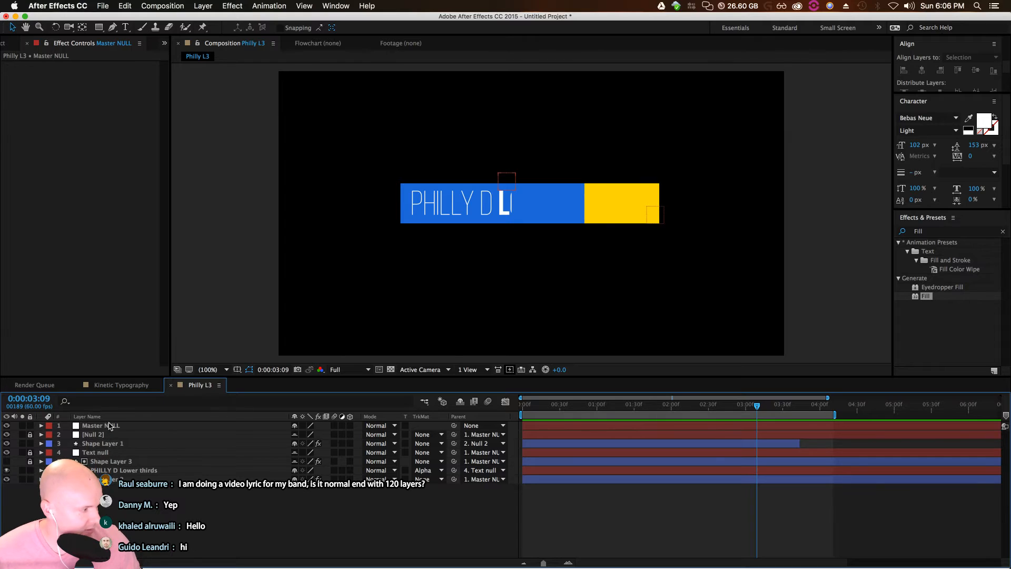
Select all unlocked layers with Cmd+A and press U to show their keyframed properties
{"action": "key", "text": "super+a"}
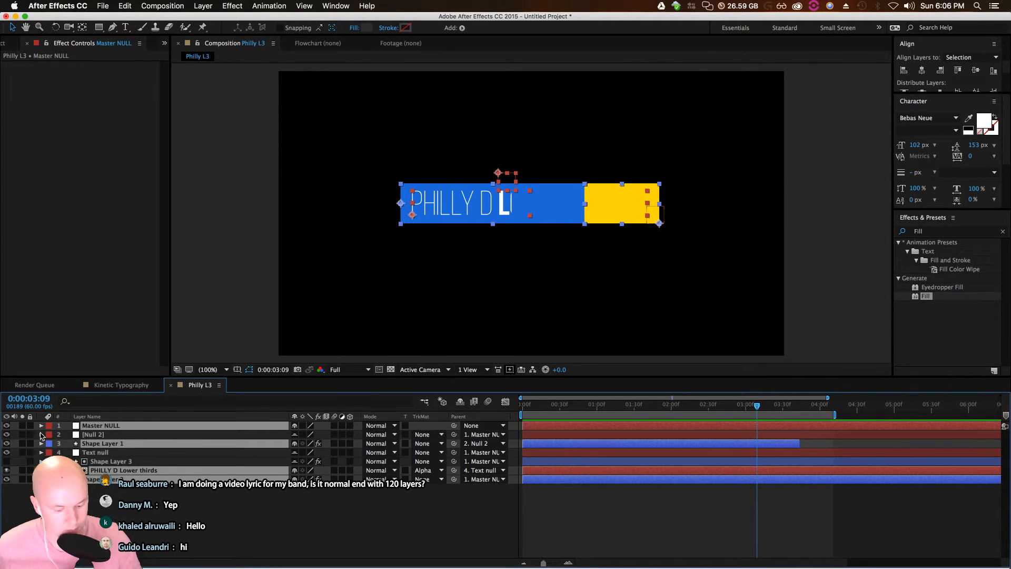
{"action": "key", "text": "u"}
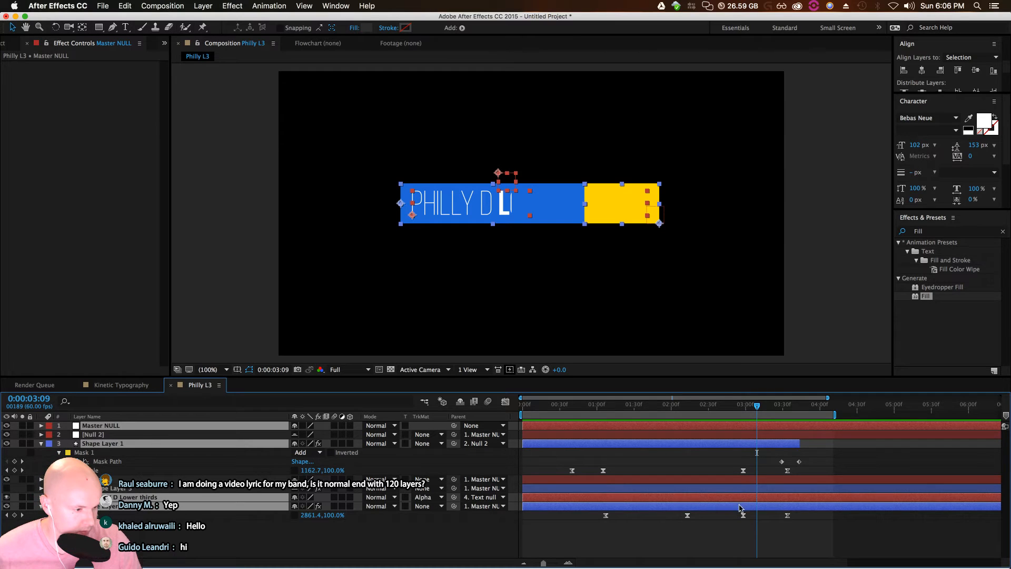
{"action": "key", "text": "u"}
{"action": "left_click", "coordinate": [552, 526]}
{"action": "key", "text": "super+a"}
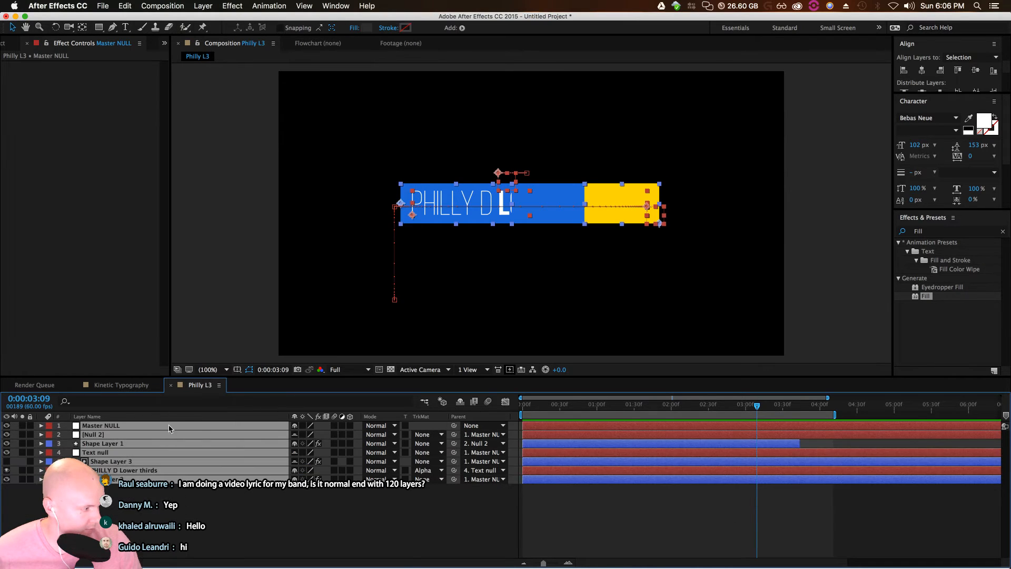
{"action": "key", "text": "u"}
{"action": "left_click_drag", "start_coordinate": [759, 411], "coordinate": [785, 412]}
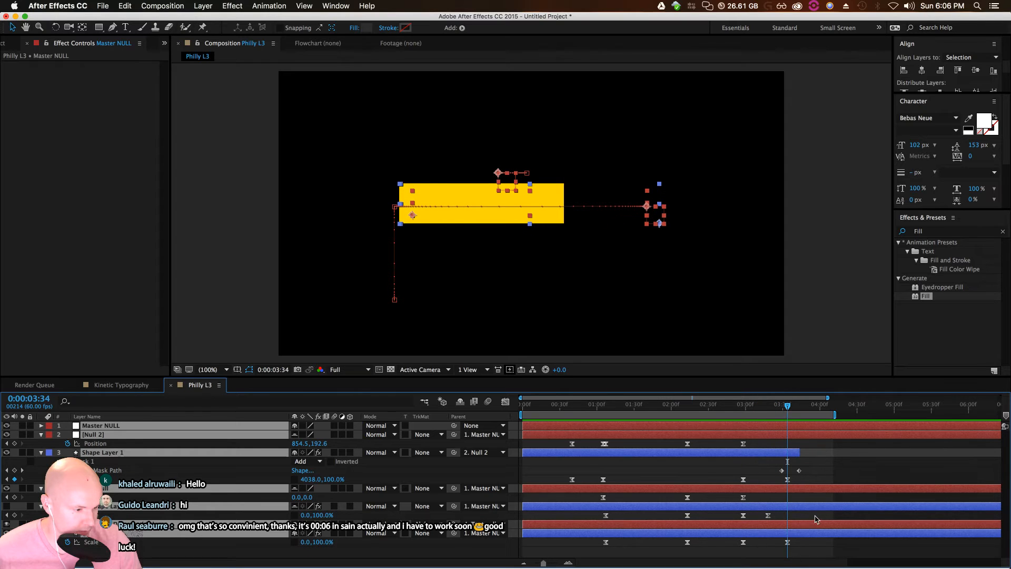
Retime the yellow bar's Mask Path outro keyframes around 0:00:03:04 and apply Easy Ease
{"action": "left_click", "coordinate": [787, 515]}
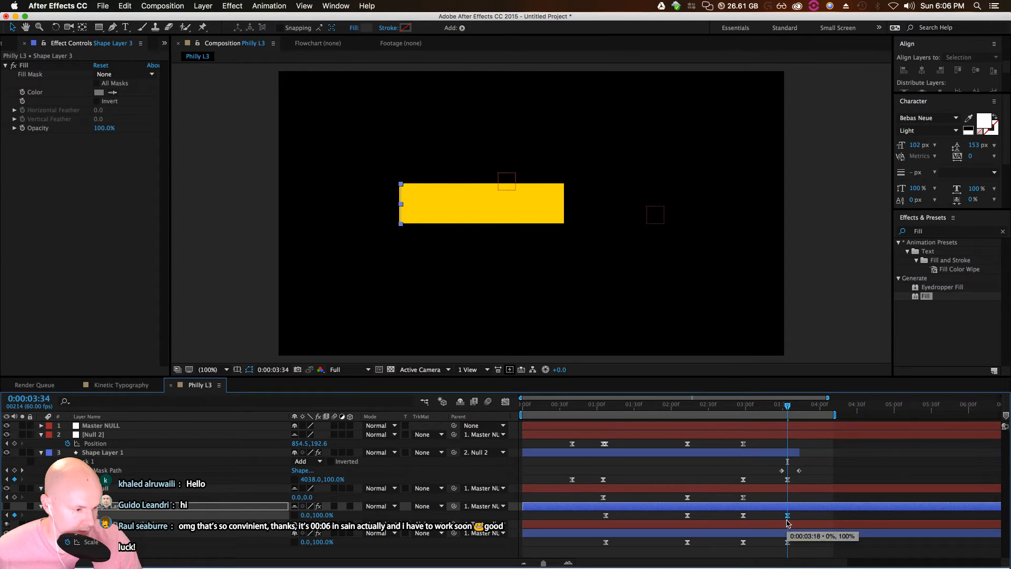
{"action": "left_click_drag", "start_coordinate": [790, 406], "coordinate": [778, 423]}
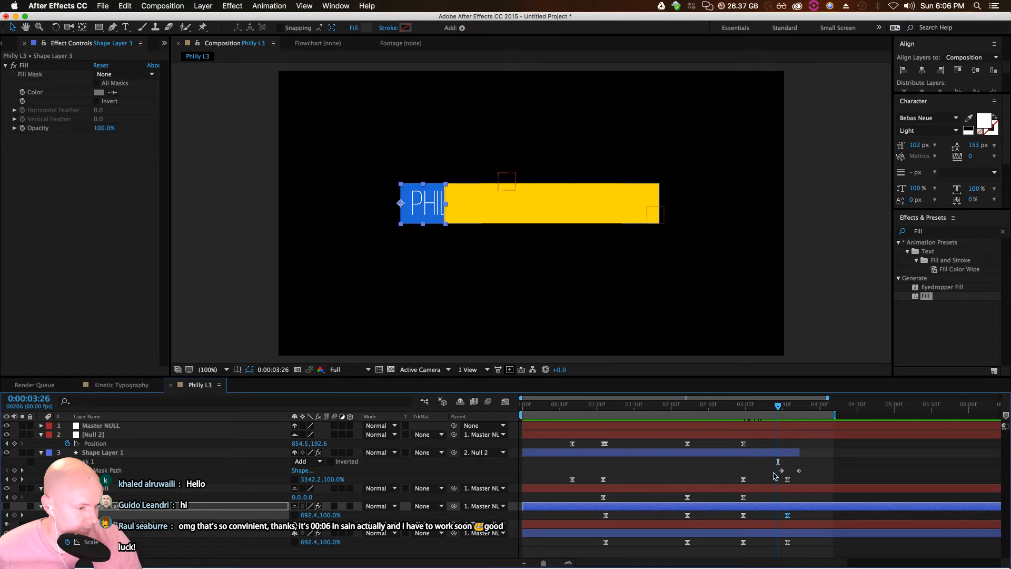
{"action": "left_click_drag", "start_coordinate": [782, 470], "coordinate": [764, 471]}
{"action": "mouse_move", "coordinate": [778, 407]}
{"action": "left_mouse_down"}
{"action": "mouse_move", "coordinate": [746, 414]}
{"action": "mouse_move", "coordinate": [787, 420]}
{"action": "left_mouse_up"}
{"action": "left_click_drag", "start_coordinate": [766, 471], "coordinate": [778, 471]}
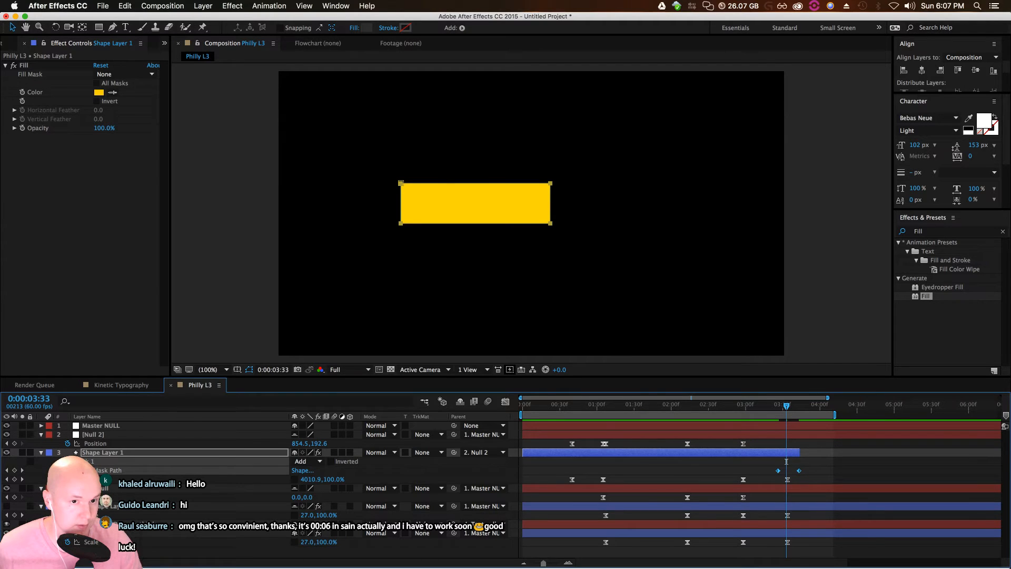
{"action": "key", "text": "F9"}
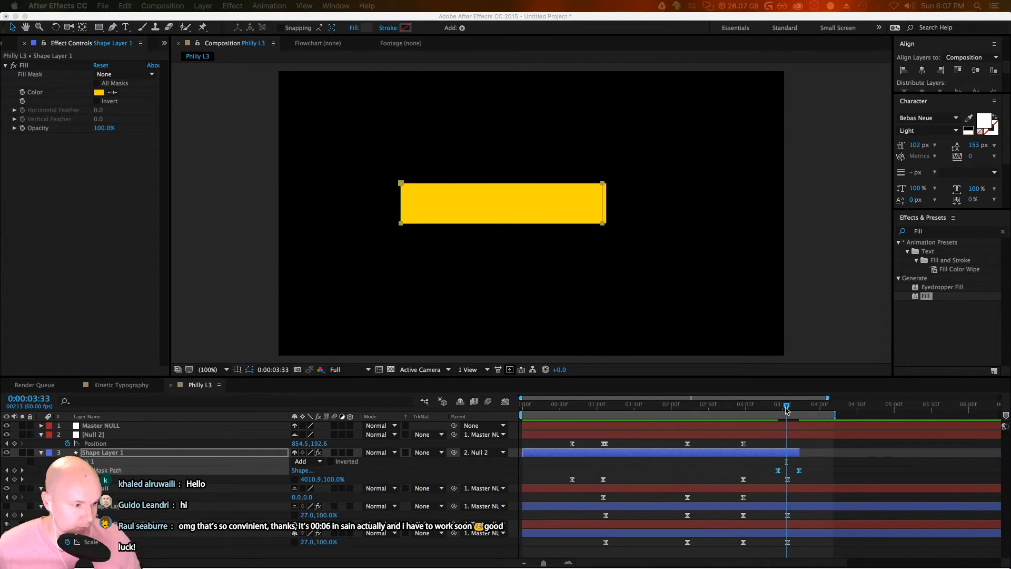
Preview from the start, then collapse the Null 2, Shape Layer 1, Text null and Shape Layer 3 rows
{"action": "key", "text": "Home"}
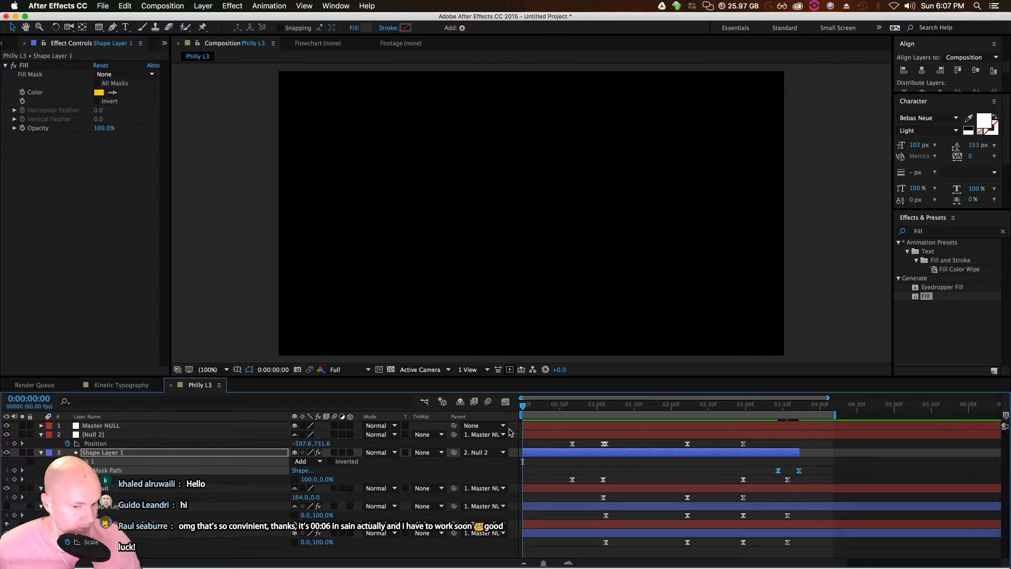
{"action": "key", "text": "space"}
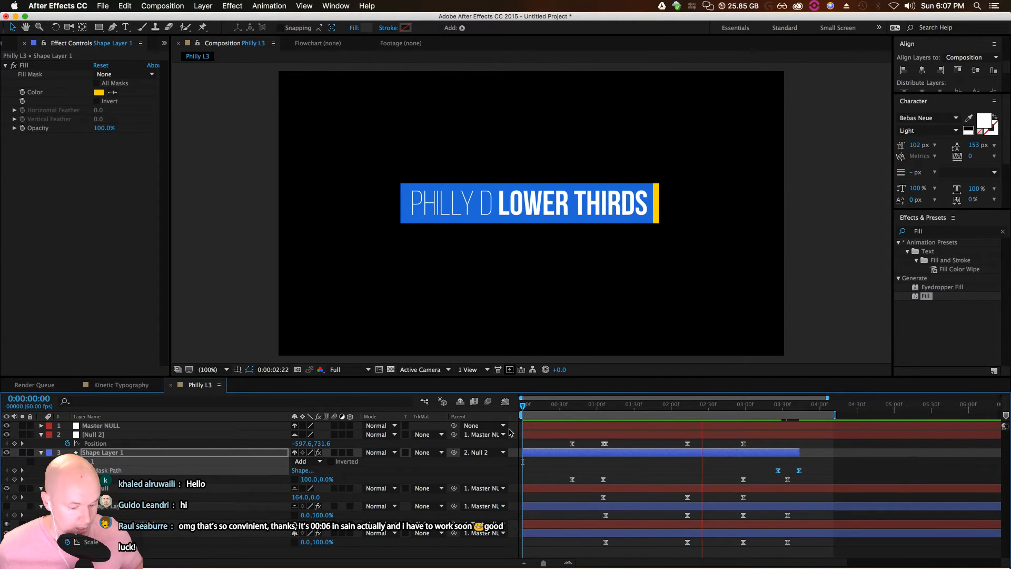
{"action": "left_click_drag", "start_coordinate": [722, 407], "coordinate": [720, 444]}
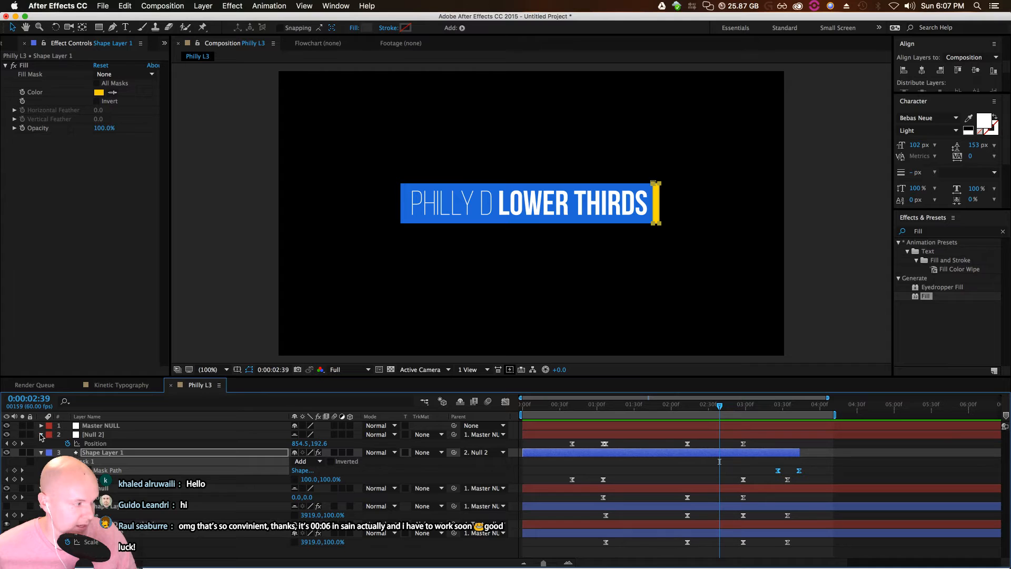
{"action": "left_click", "coordinate": [41, 435]}
{"action": "left_click", "coordinate": [41, 444]}
{"action": "left_click", "coordinate": [41, 453]}
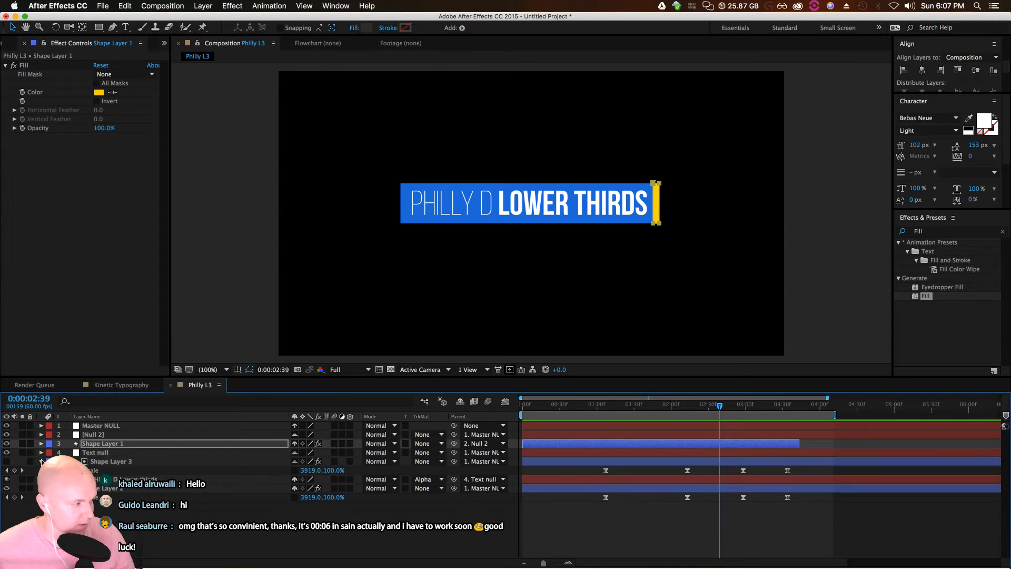
{"action": "left_click", "coordinate": [41, 462]}
Pre-compose all seven layers into a new precomp named 'Top Third'
{"action": "key", "text": "super+a"}
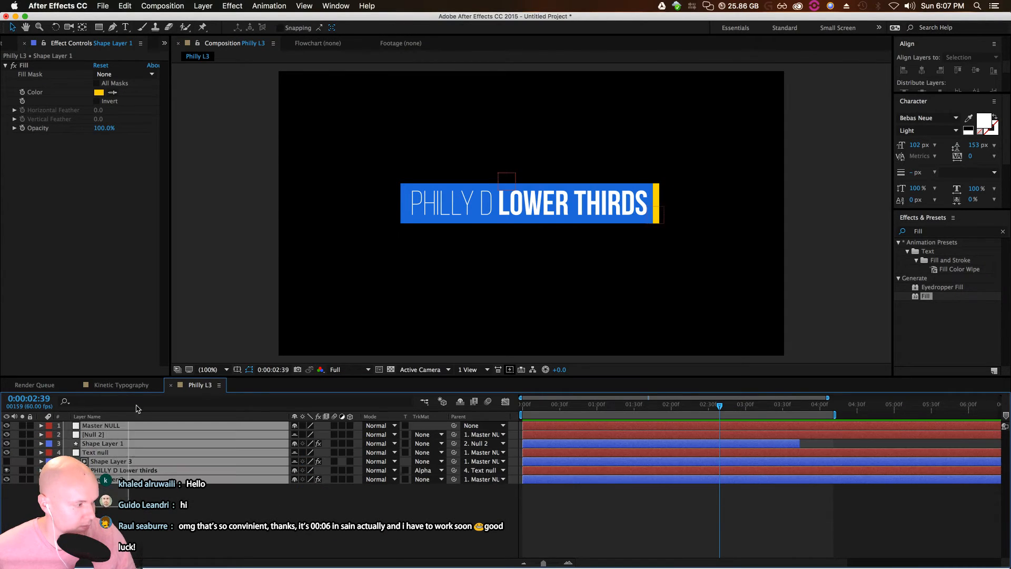
{"action": "right_click", "coordinate": [143, 453]}
{"action": "left_click", "coordinate": [222, 478]}
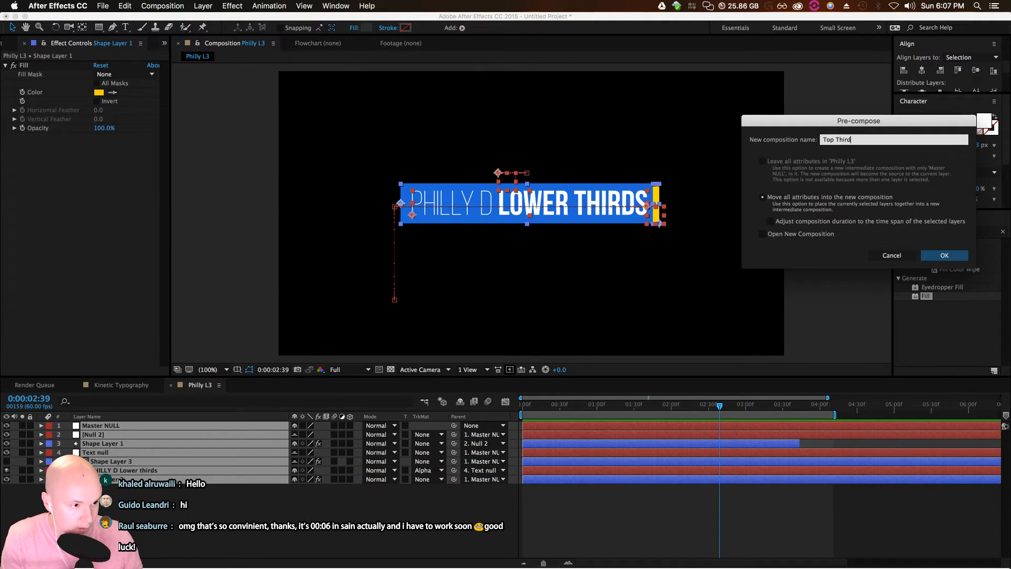
{"action": "type", "text": "Top Third"}
{"action": "key", "text": "Return"}
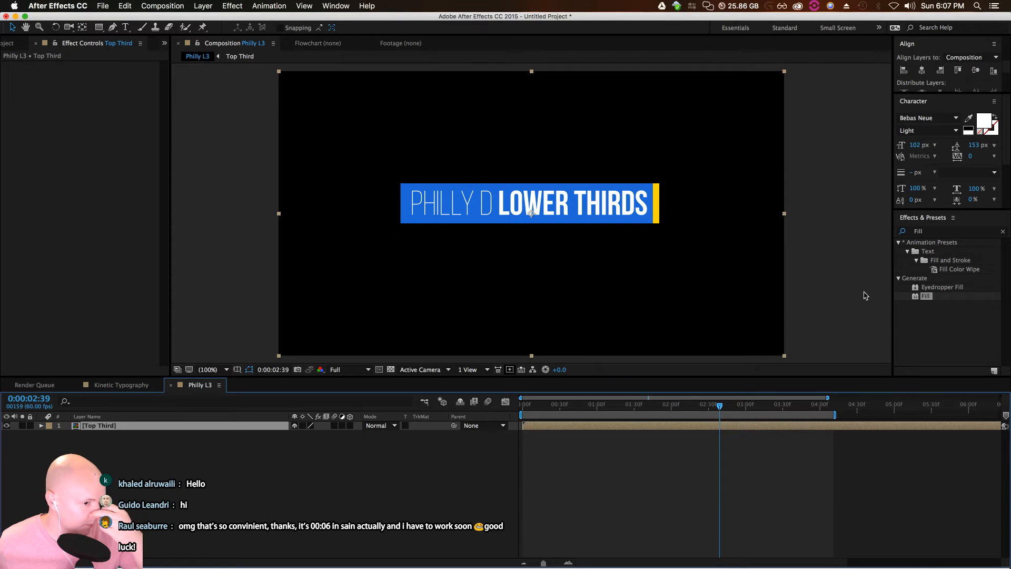
Apply CC Force Motion Blur to the Top Third layer and preview it
{"action": "left_click", "coordinate": [928, 232]}
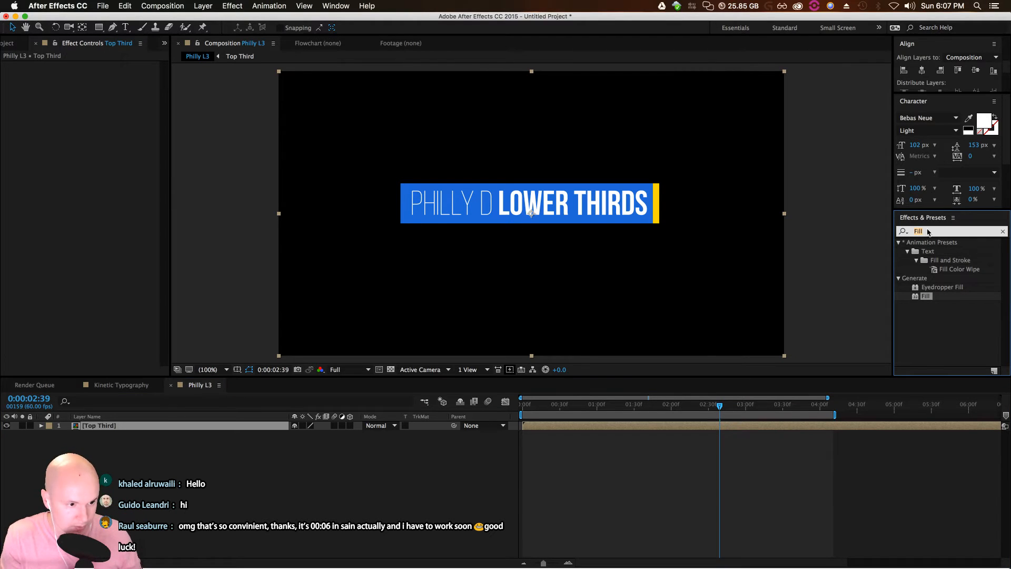
{"action": "type", "text": "cc force"}
{"action": "left_click_drag", "start_coordinate": [945, 252], "coordinate": [492, 418]}
{"action": "key", "text": "space"}
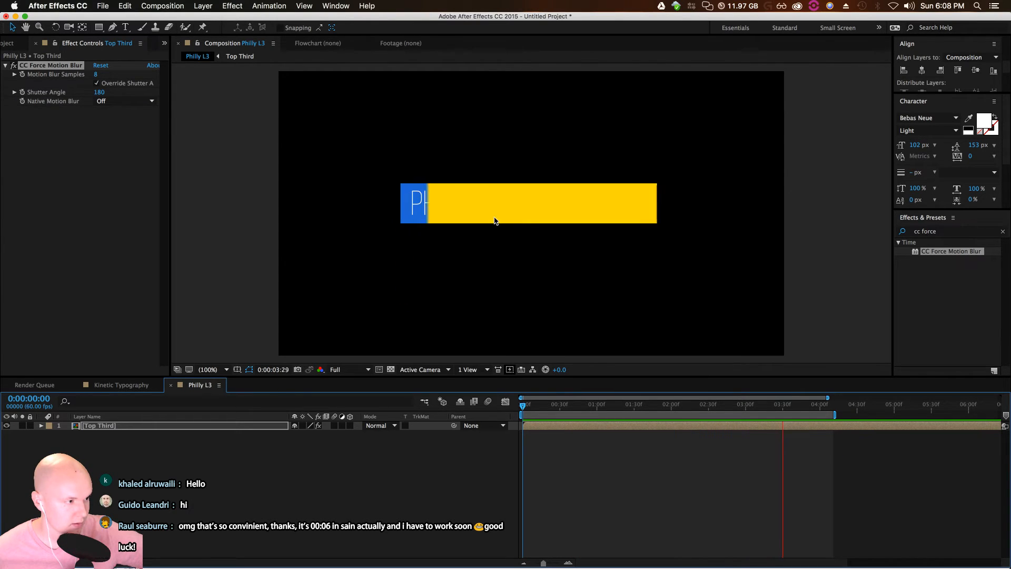
{"action": "left_click", "coordinate": [602, 443]}
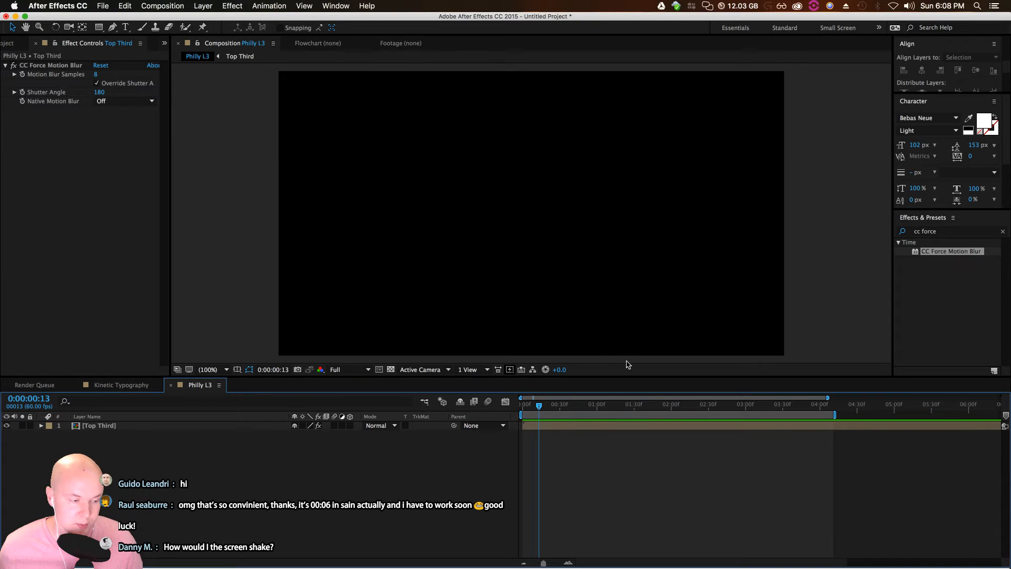
{"action": "left_click_drag", "start_coordinate": [537, 409], "coordinate": [690, 414]}
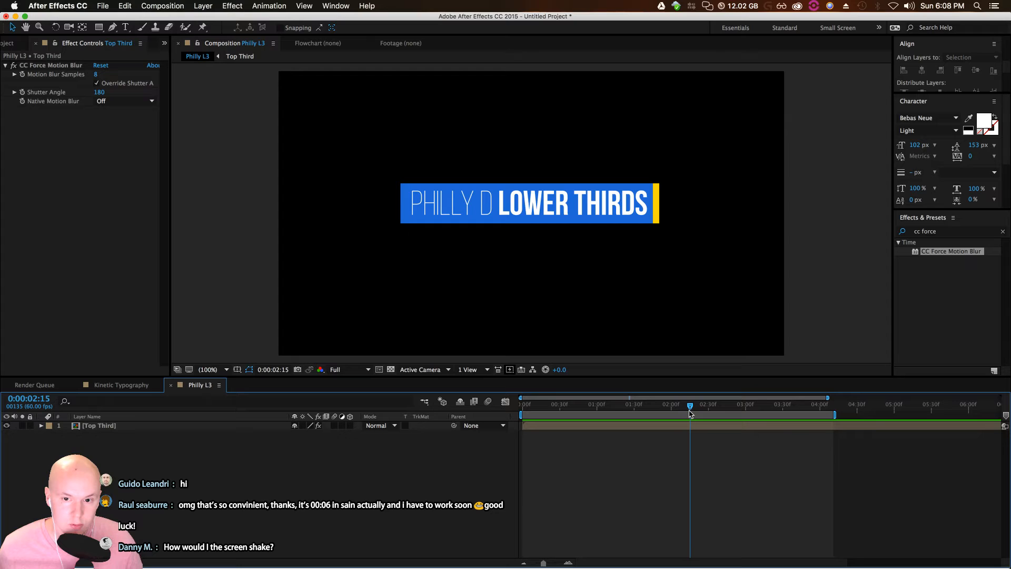
{"action": "left_click_drag", "start_coordinate": [691, 414], "coordinate": [748, 451]}
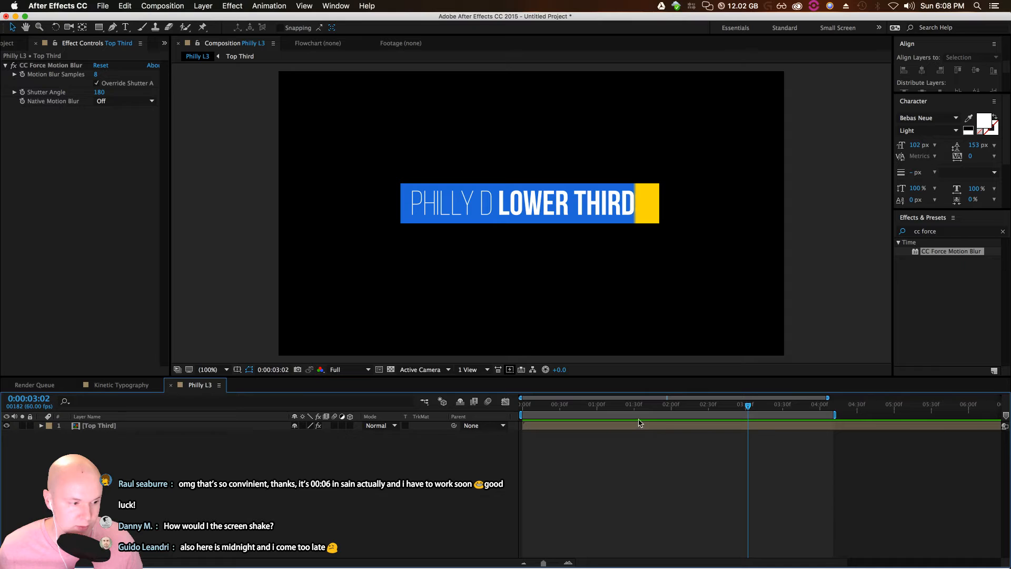
{"action": "key", "text": "space"}
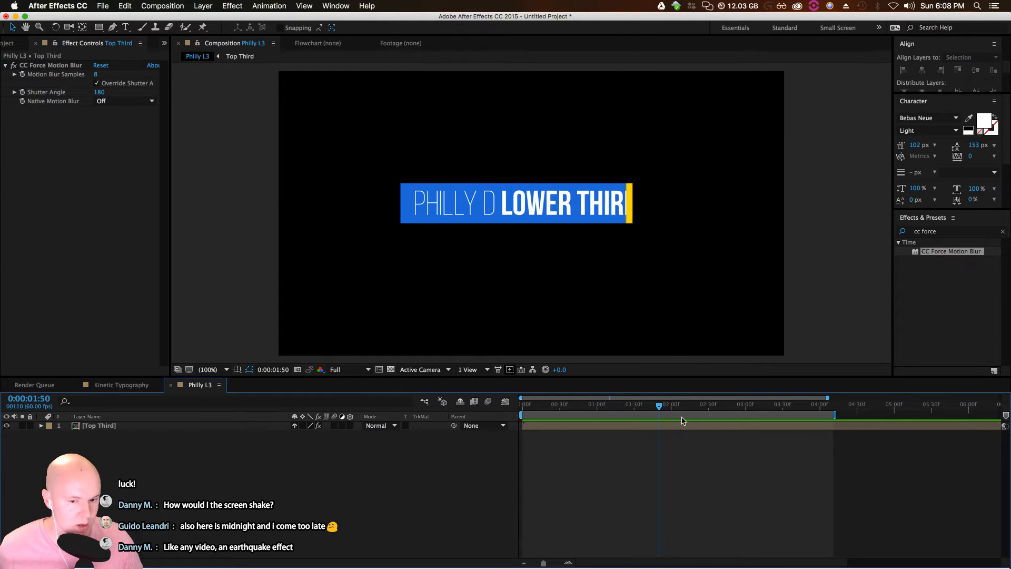
{"action": "left_click_drag", "start_coordinate": [692, 428], "coordinate": [716, 429]}
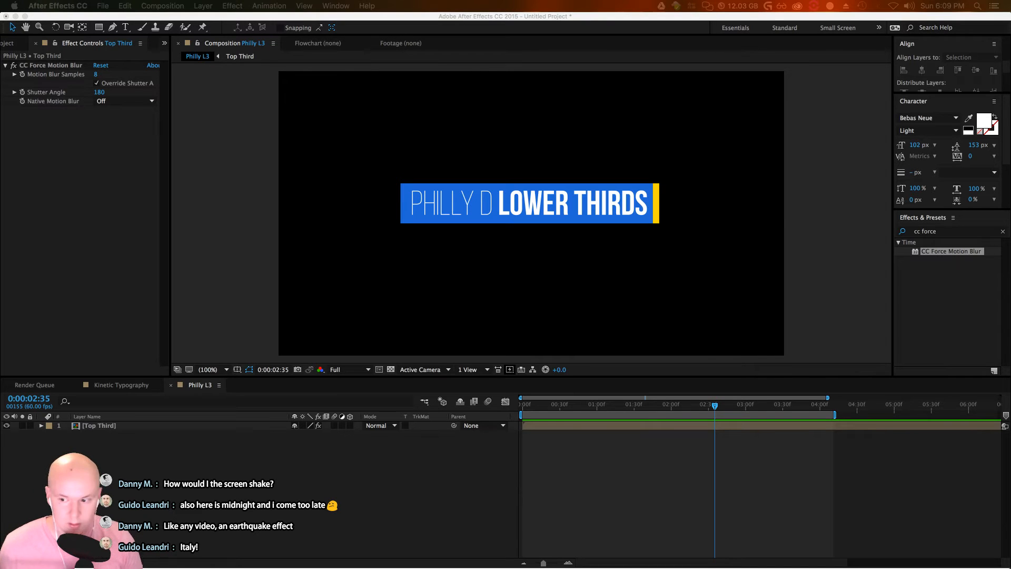
{"action": "key", "text": "super+Tab"}
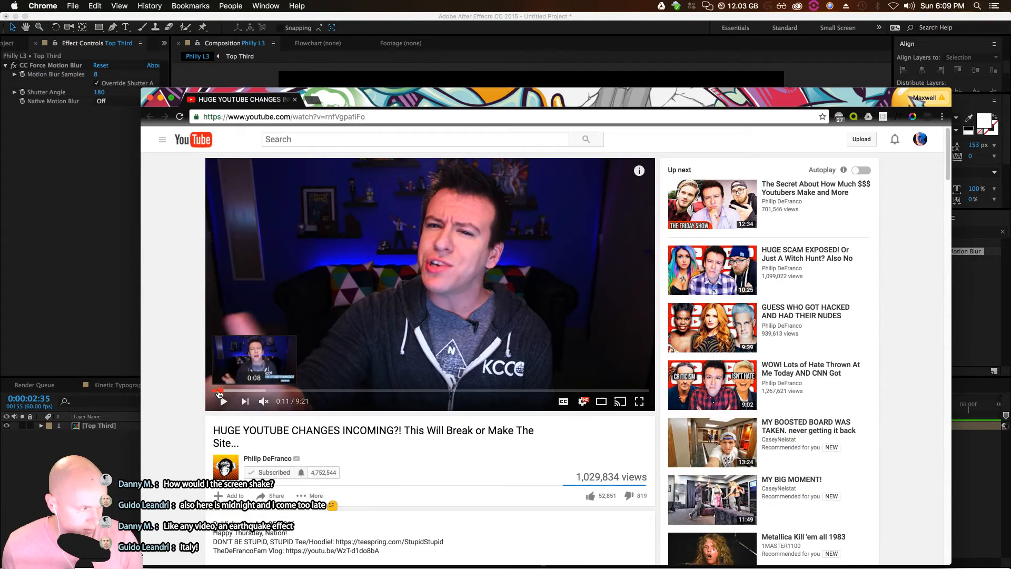
{"action": "left_click", "coordinate": [218, 392]}
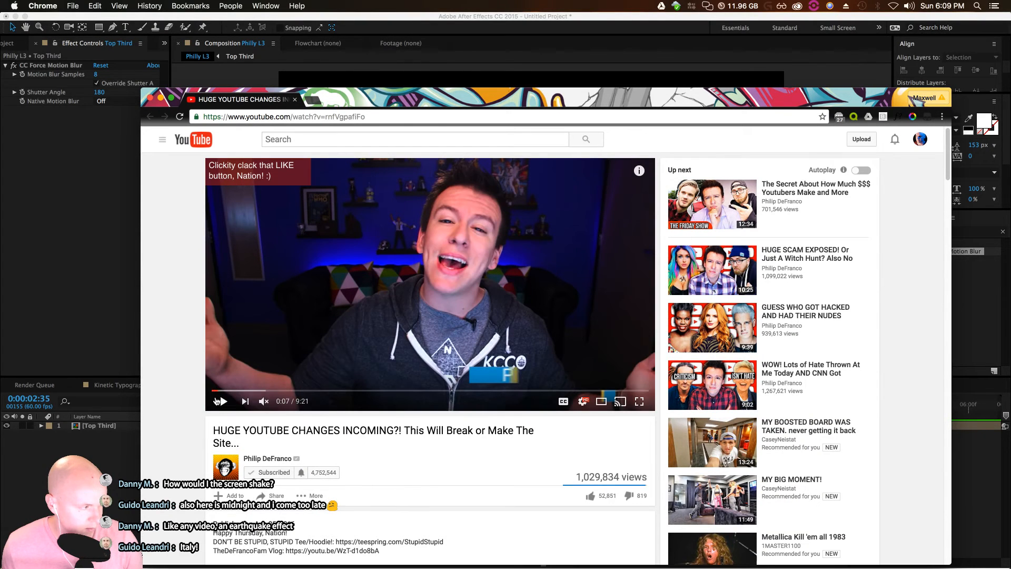
{"action": "left_click", "coordinate": [217, 402]}
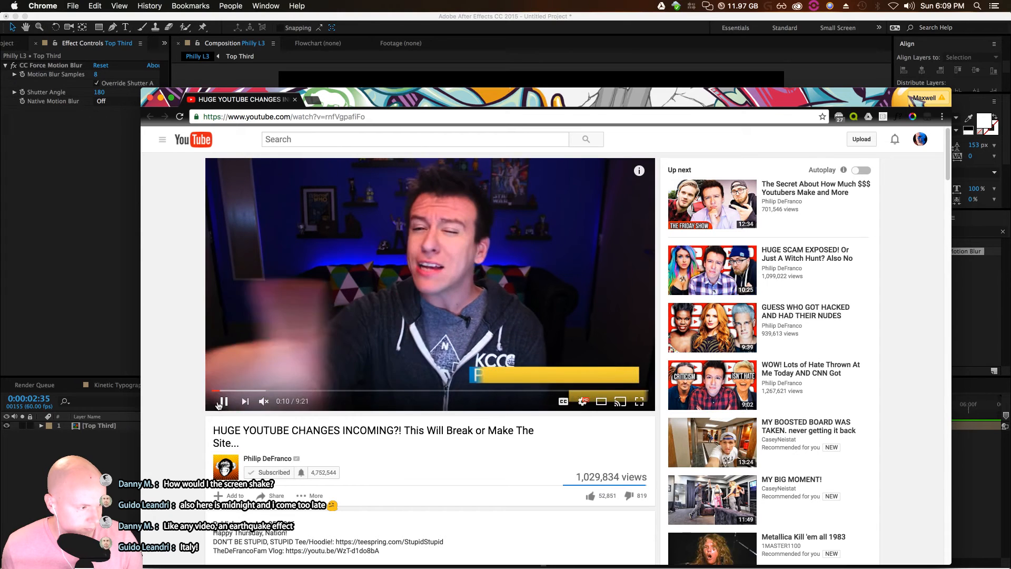
{"action": "left_click", "coordinate": [219, 403]}
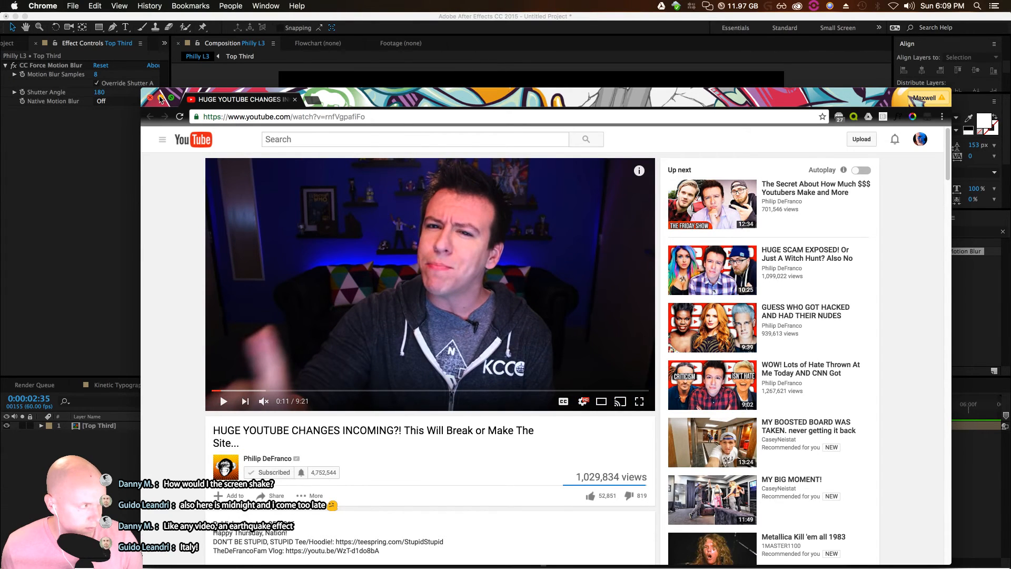
{"action": "left_click", "coordinate": [160, 99]}
{"action": "left_click", "coordinate": [556, 405]}
{"action": "key", "text": "space"}
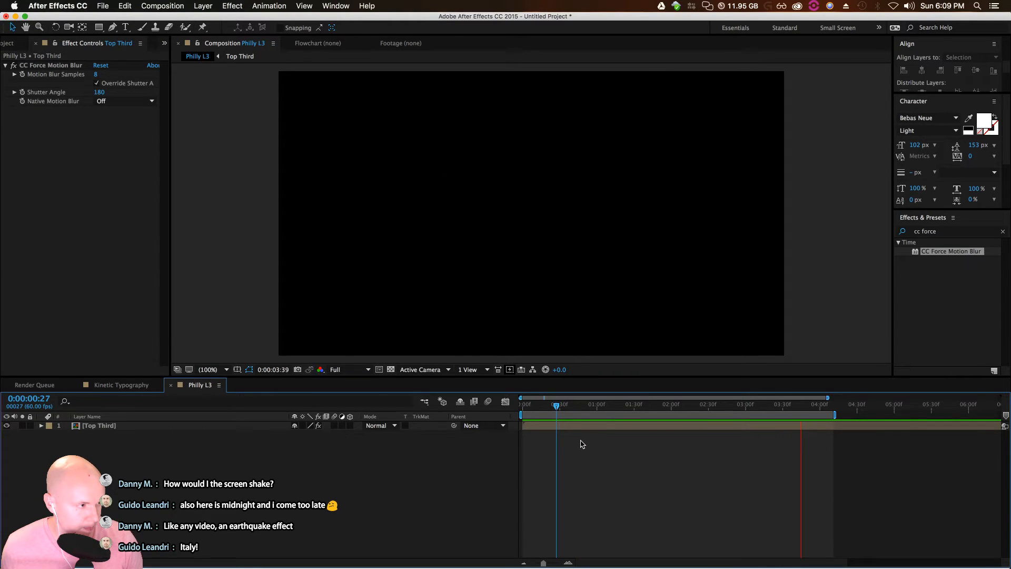
Inside the Top Third precomp, reveal all keyframes and stretch the later groups to slow the animation
{"action": "double_click", "coordinate": [590, 426]}
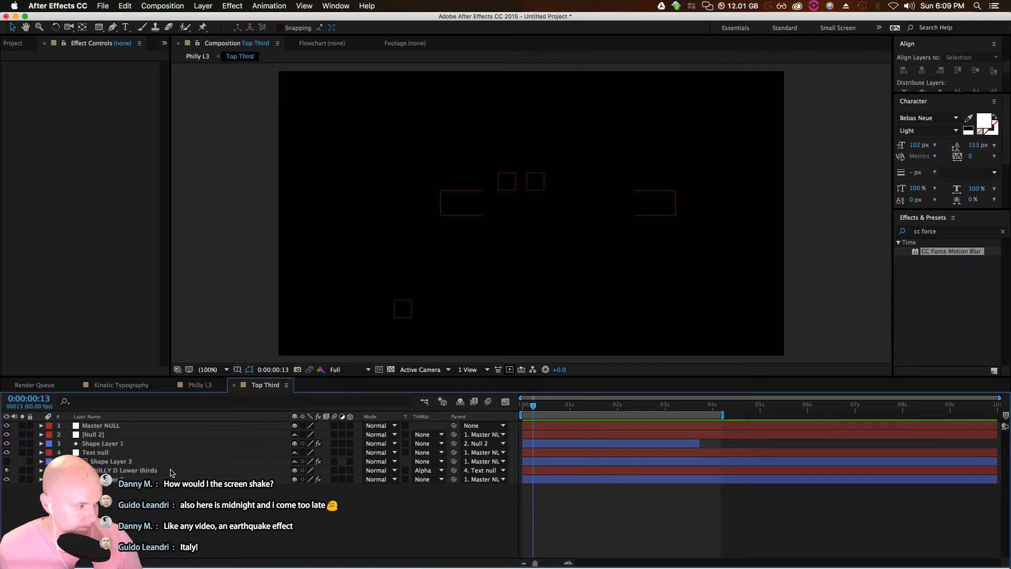
{"action": "key", "text": "super+a"}
{"action": "key", "text": "u"}
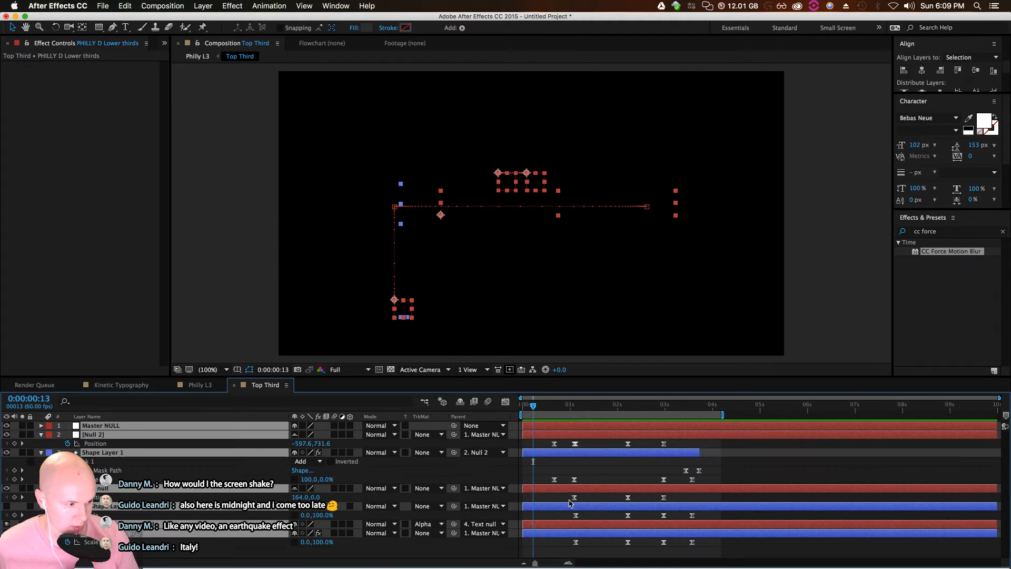
{"action": "left_click_drag", "start_coordinate": [564, 439], "coordinate": [754, 556]}
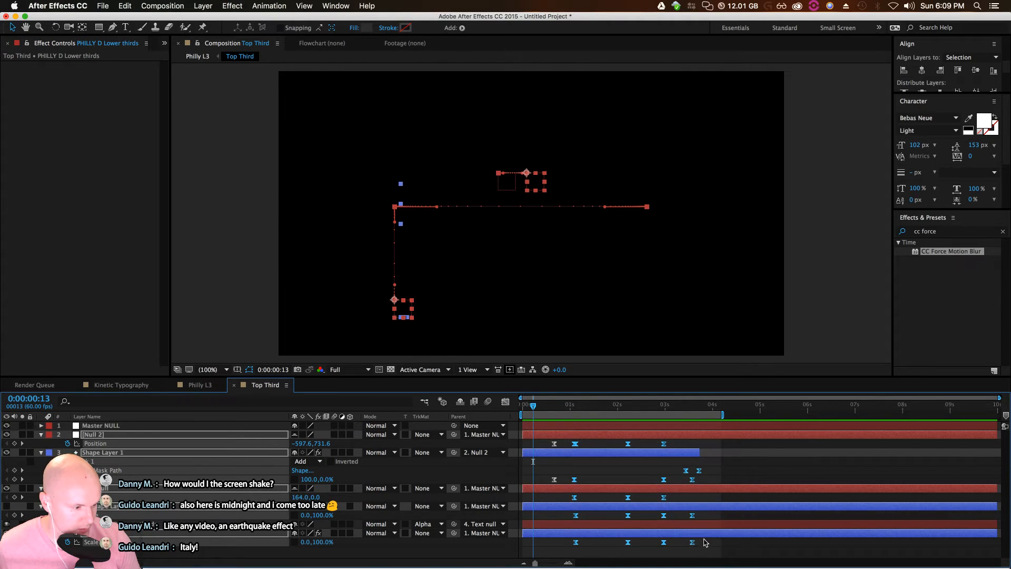
{"action": "left_click_drag", "start_coordinate": [694, 547], "coordinate": [709, 548]}
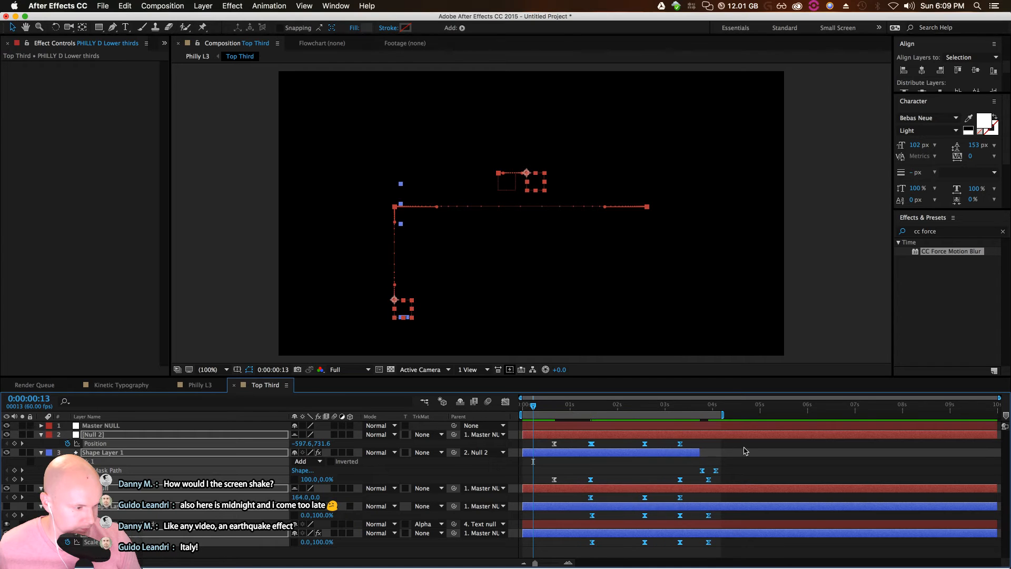
{"action": "left_click", "coordinate": [748, 452]}
{"action": "left_click_drag", "start_coordinate": [764, 435], "coordinate": [729, 521]}
{"action": "key", "text": "super+z"}
{"action": "left_click", "coordinate": [749, 450]}
{"action": "left_click_drag", "start_coordinate": [759, 443], "coordinate": [655, 546]}
{"action": "left_click", "coordinate": [791, 453]}
Extend Shape Layer 1 and the work area to about 4.8 seconds, then preview
{"action": "left_click_drag", "start_coordinate": [750, 444], "coordinate": [708, 545]}
{"action": "left_click_drag", "start_coordinate": [781, 463], "coordinate": [748, 552]}
{"action": "left_click", "coordinate": [716, 446]}
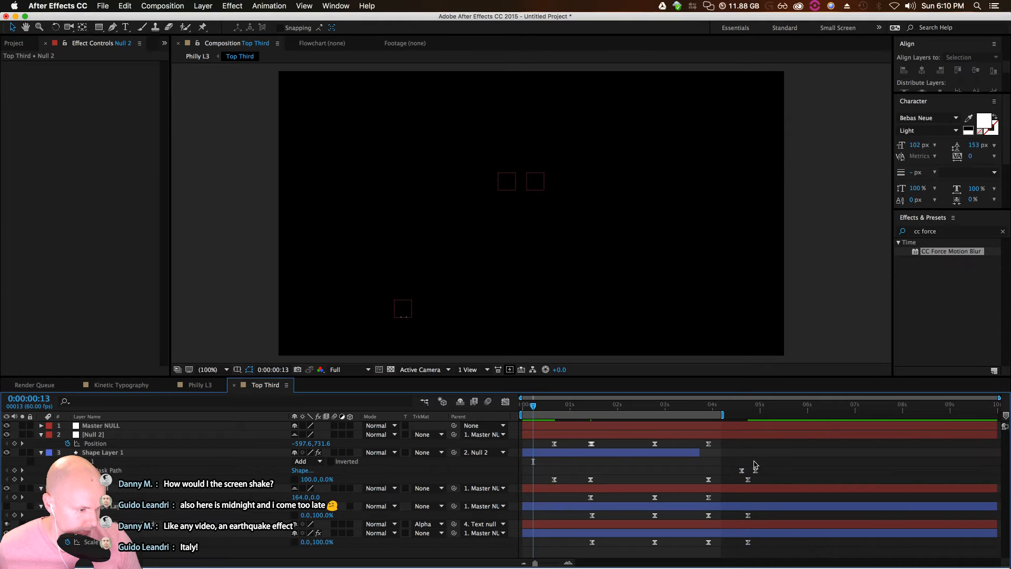
{"action": "left_click", "coordinate": [740, 471]}
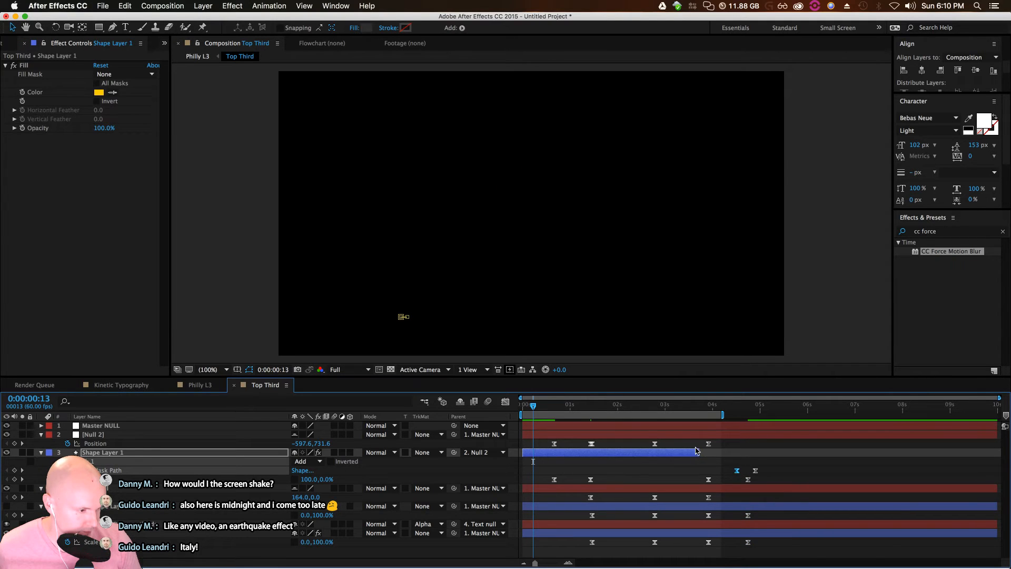
{"action": "left_click_drag", "start_coordinate": [703, 454], "coordinate": [753, 476]}
{"action": "left_click_drag", "start_coordinate": [722, 415], "coordinate": [755, 415]}
{"action": "key", "text": "space"}
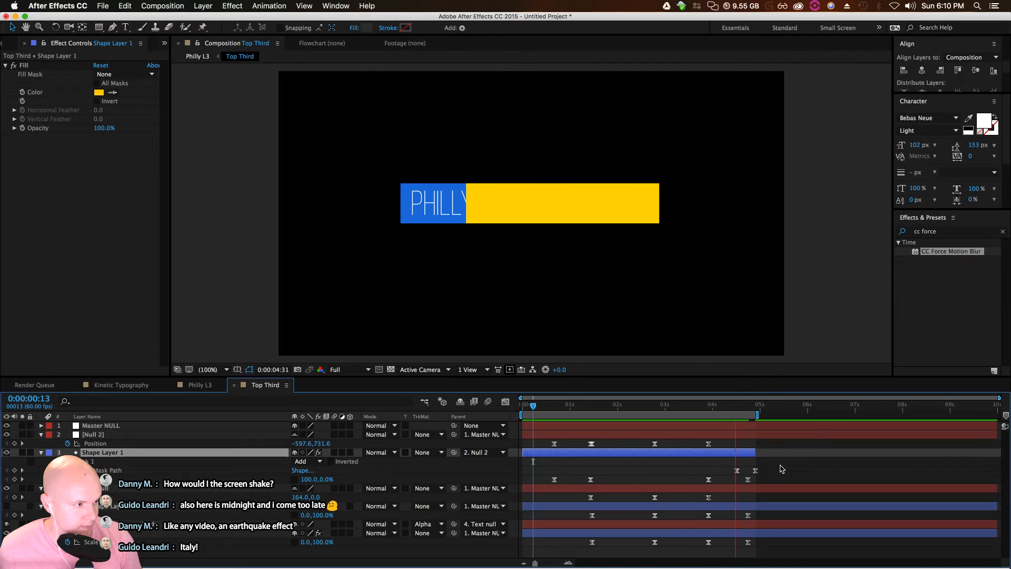
{"action": "key", "text": "space"}
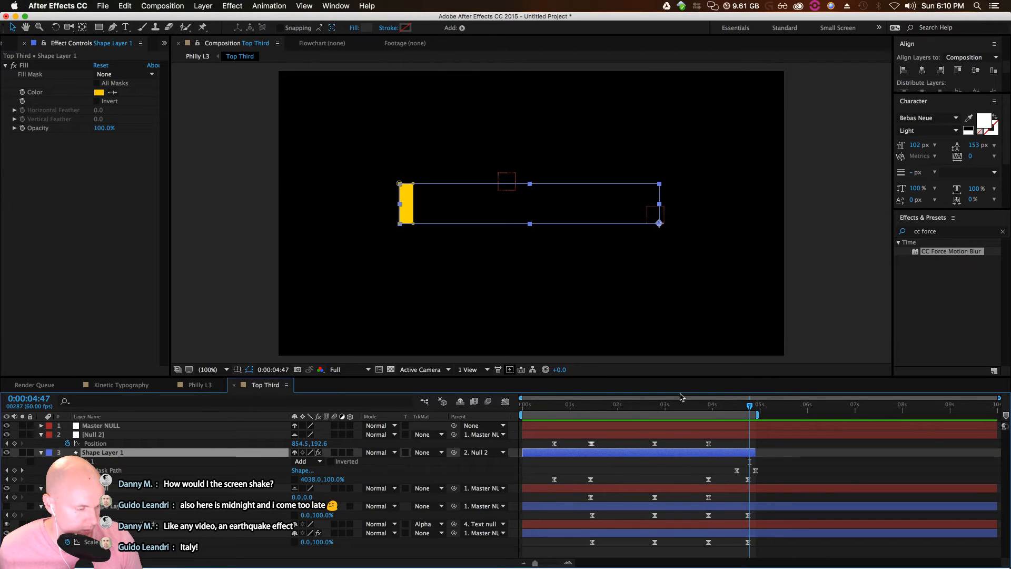
Nudge the keyframes near 4–5 seconds slightly earlier, extend Shape Layer 1 a bit further, and preview
{"action": "left_click_drag", "start_coordinate": [638, 409], "coordinate": [764, 544]}
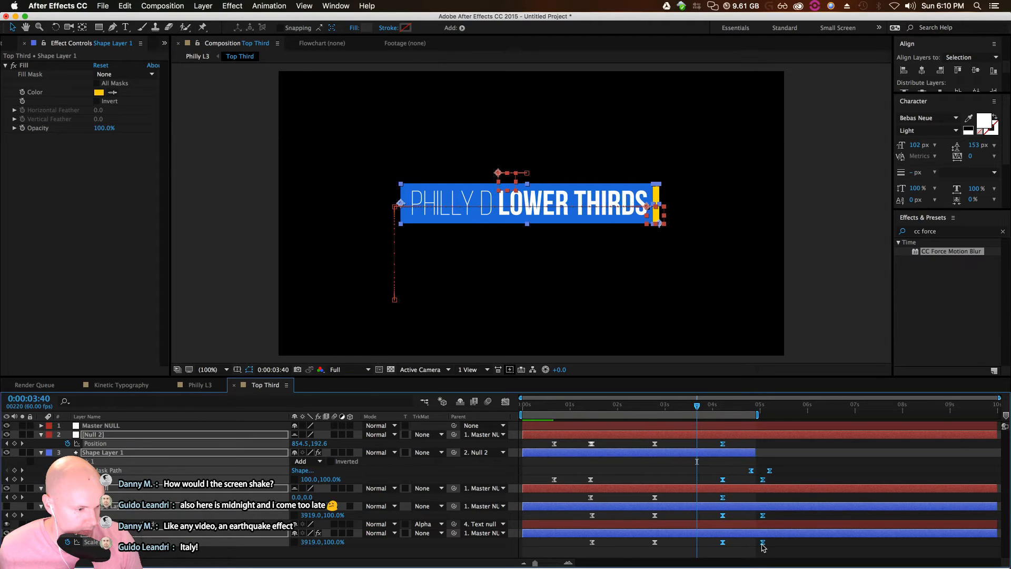
{"action": "left_click", "coordinate": [789, 470]}
{"action": "left_click_drag", "start_coordinate": [790, 470], "coordinate": [757, 545]}
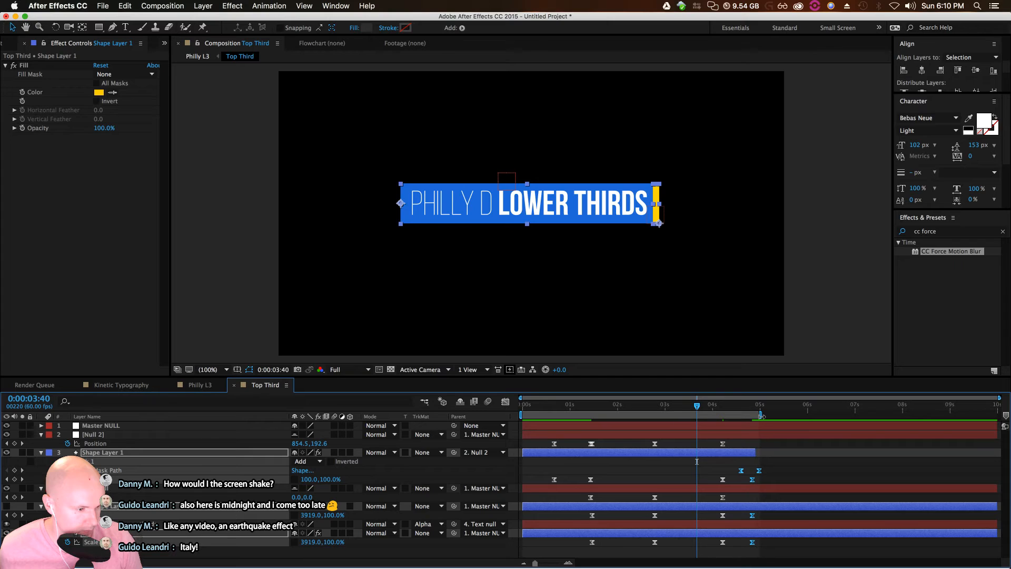
{"action": "left_click_drag", "start_coordinate": [757, 454], "coordinate": [761, 454]}
{"action": "key", "text": "space"}
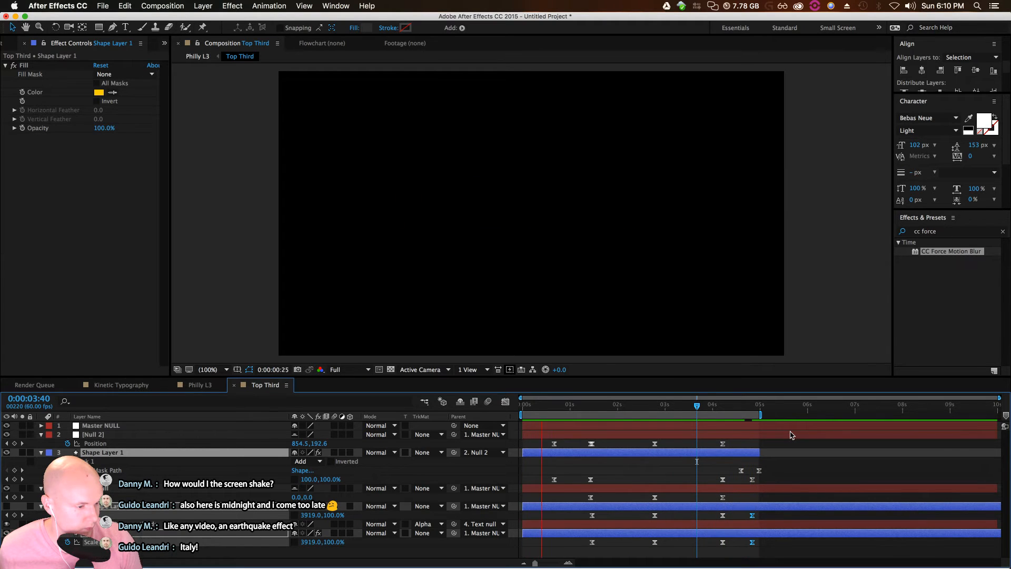
{"action": "left_click", "coordinate": [195, 57]}
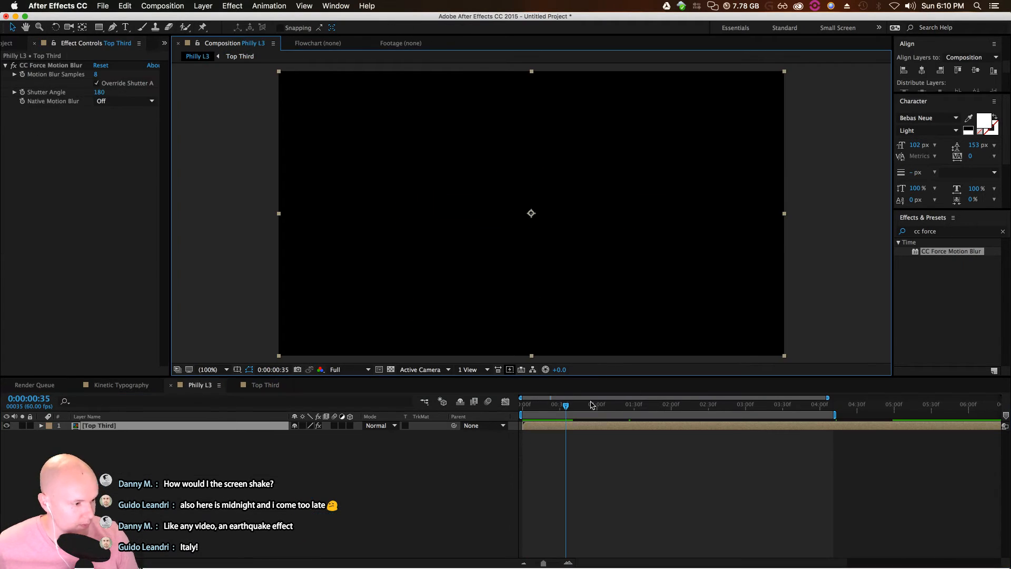
{"action": "left_click_drag", "start_coordinate": [572, 407], "coordinate": [798, 428]}
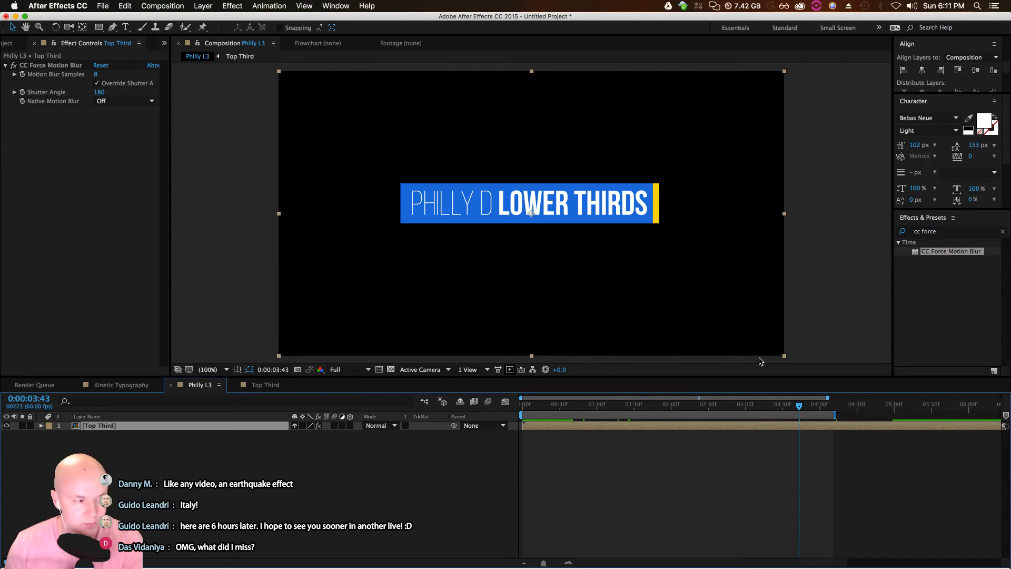
{"action": "left_click_drag", "start_coordinate": [572, 404], "coordinate": [514, 425]}
{"action": "key", "text": "space"}
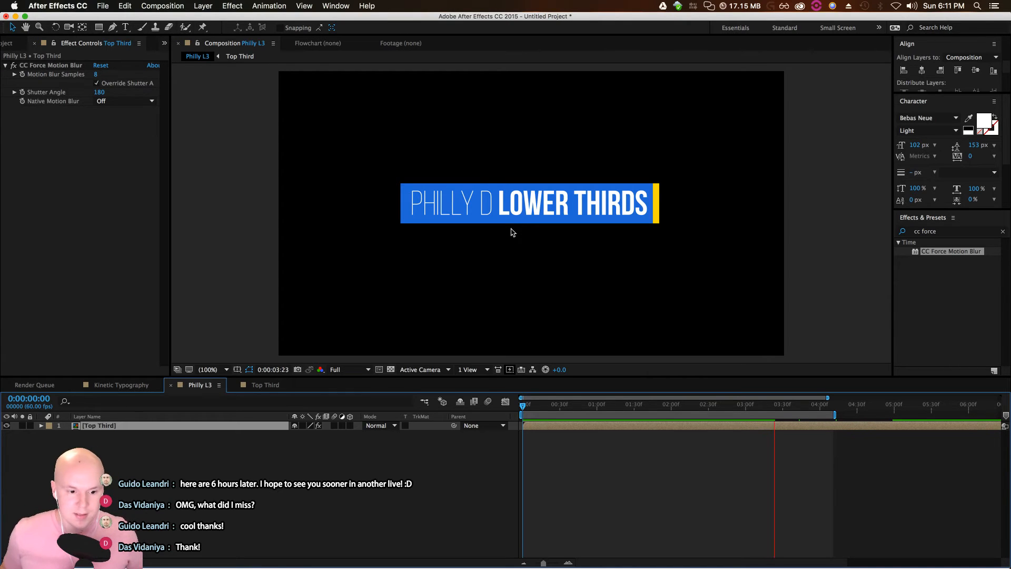
{"action": "key", "text": "space"}
{"action": "left_click", "coordinate": [606, 462]}
{"action": "left_click_drag", "start_coordinate": [598, 407], "coordinate": [666, 410]}
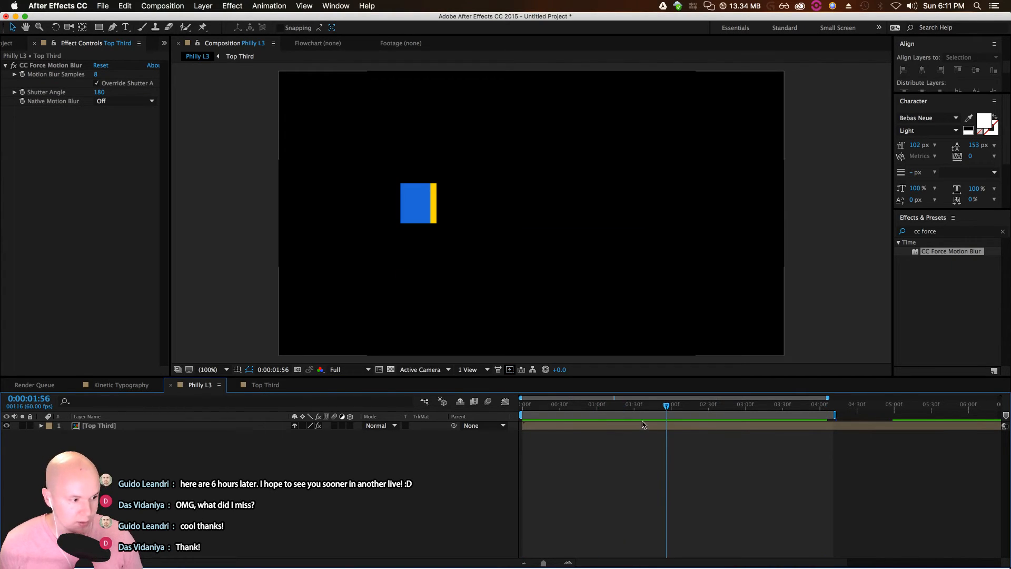
{"action": "left_click", "coordinate": [642, 424]}
{"action": "key", "text": "z"}
{"action": "left_click_drag", "start_coordinate": [666, 407], "coordinate": [779, 406]}
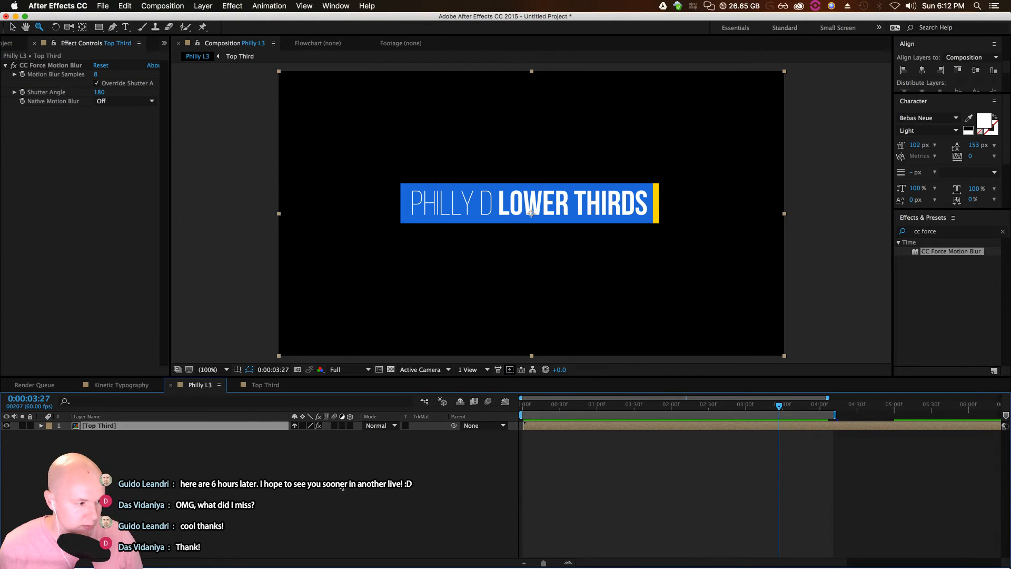
Duplicate the Top Third layer, rotate the copy 180°, and move and shrink it to about half size
{"action": "key", "text": "super+d"}
{"action": "key", "text": "v"}
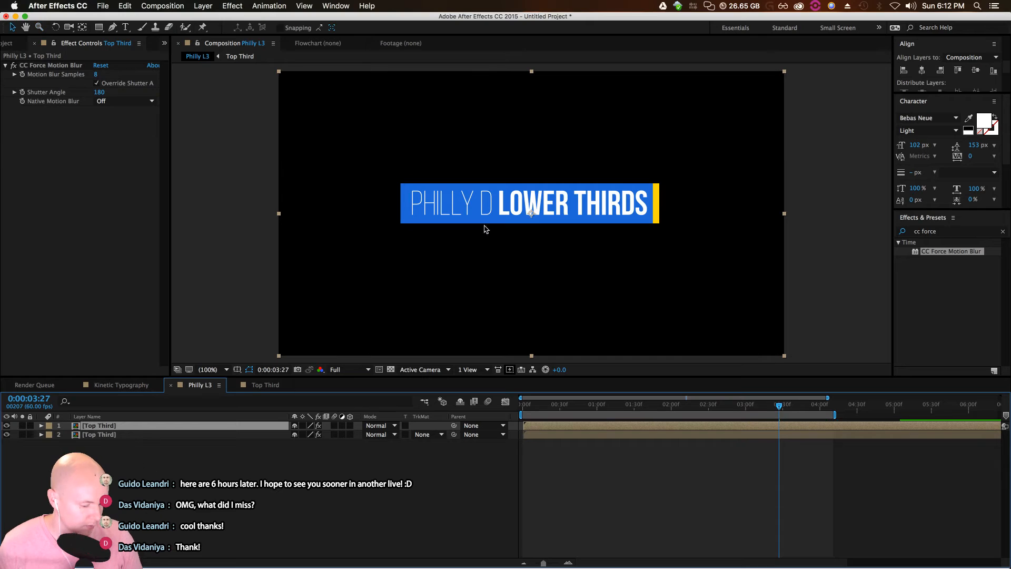
{"action": "key", "text": "r"}
{"action": "left_click", "coordinate": [312, 434]}
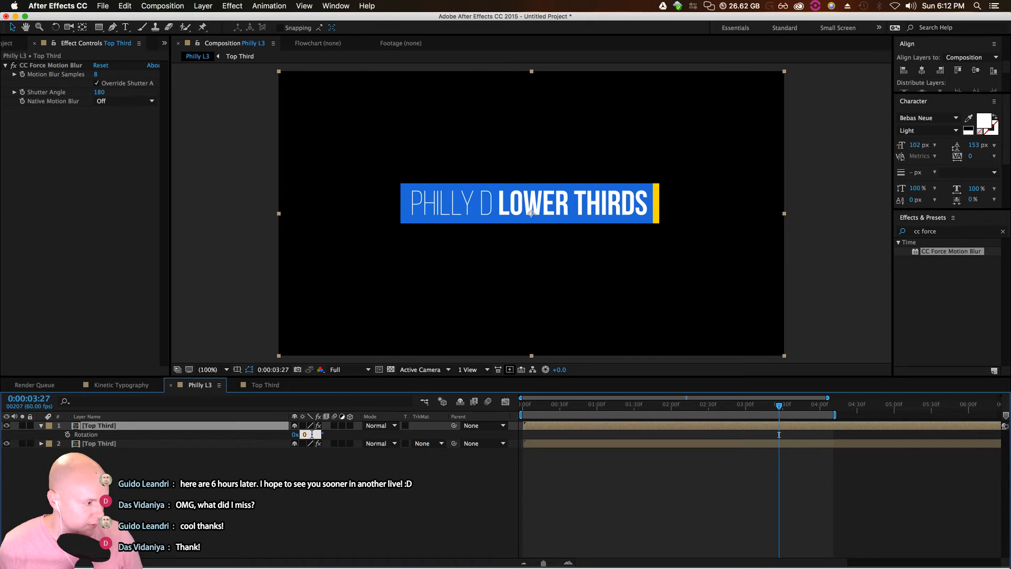
{"action": "type", "text": "180"}
{"action": "key", "text": "Return"}
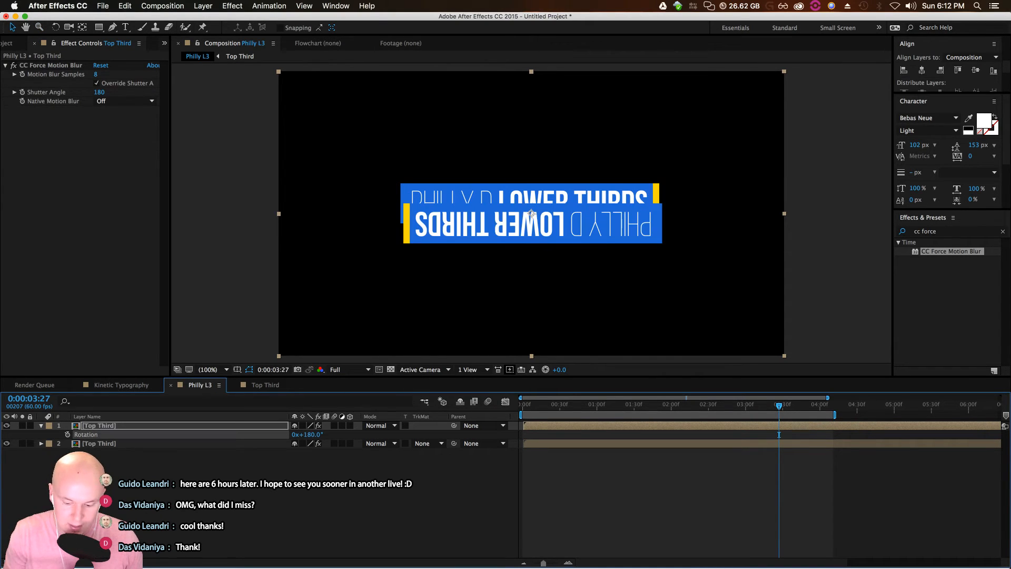
{"action": "left_click_drag", "start_coordinate": [497, 216], "coordinate": [552, 250]}
{"action": "key", "text": "comma"}
{"action": "left_click_drag", "start_coordinate": [683, 303], "coordinate": [639, 269]}
{"action": "key", "text": "period"}
Scrub to check the result, delete the flipped copy, and show the Project list with Top Third selected
{"action": "left_click_drag", "start_coordinate": [544, 404], "coordinate": [738, 438]}
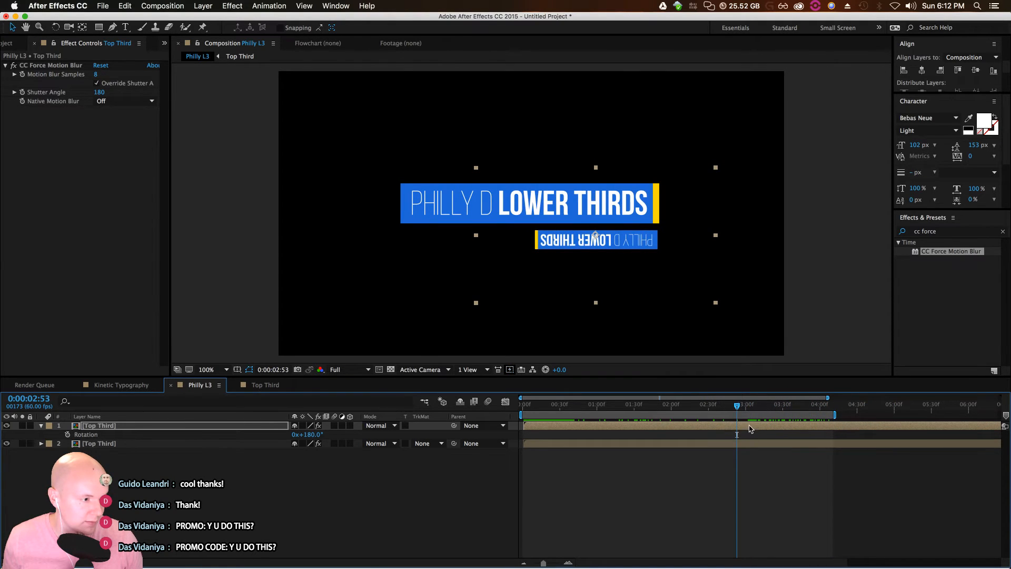
{"action": "left_click", "coordinate": [751, 428]}
{"action": "key", "text": "Delete"}
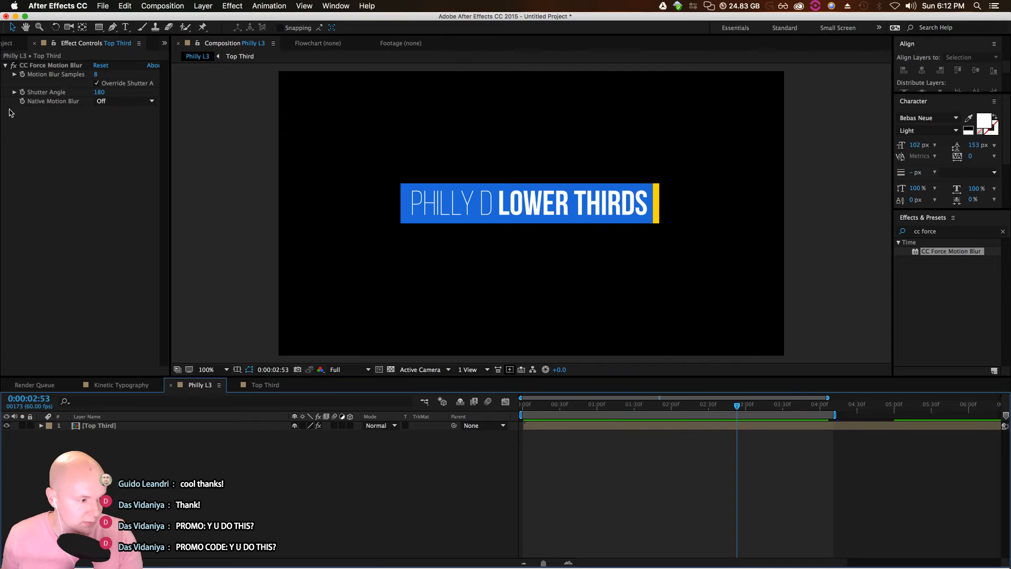
{"action": "left_click", "coordinate": [7, 43]}
{"action": "left_click", "coordinate": [52, 193]}
{"action": "left_click", "coordinate": [37, 140]}
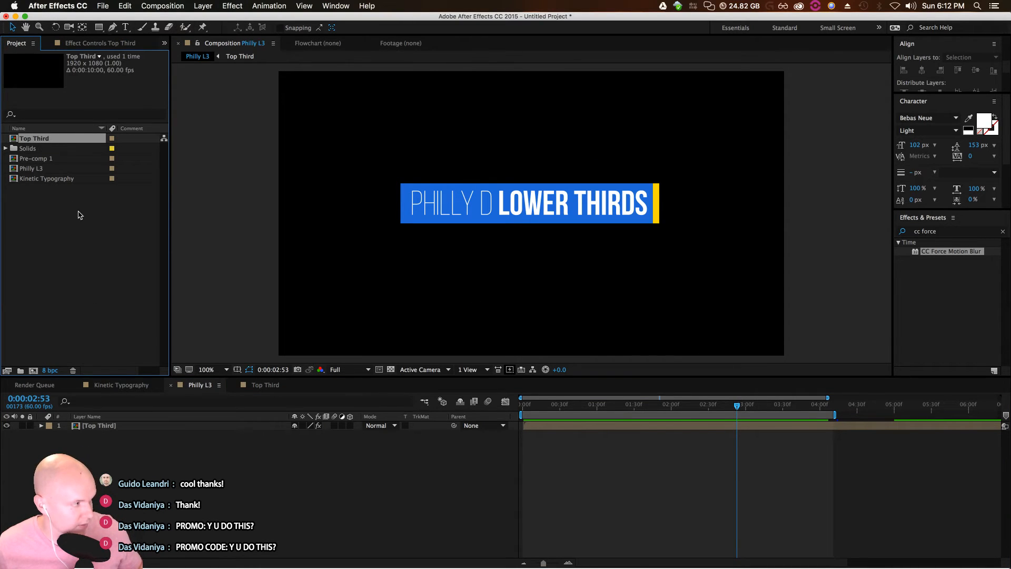
Launch the True Comp Duplicator.jsx script from Window, review its panel, then close it
{"action": "left_click", "coordinate": [335, 7]}
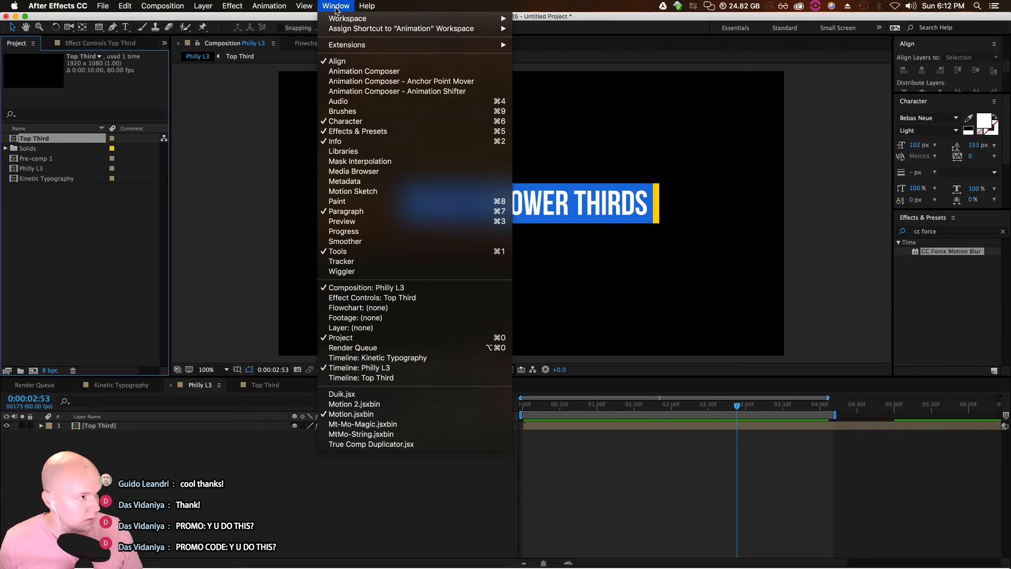
{"action": "left_click", "coordinate": [357, 444]}
{"action": "left_click_drag", "start_coordinate": [557, 142], "coordinate": [484, 68]}
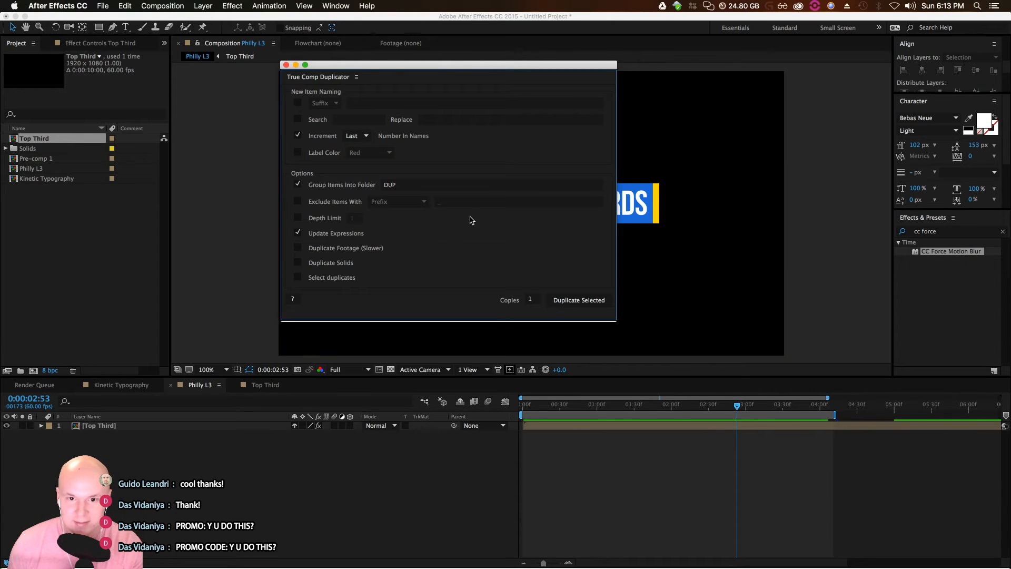
{"action": "left_click_drag", "start_coordinate": [414, 67], "coordinate": [486, 91]}
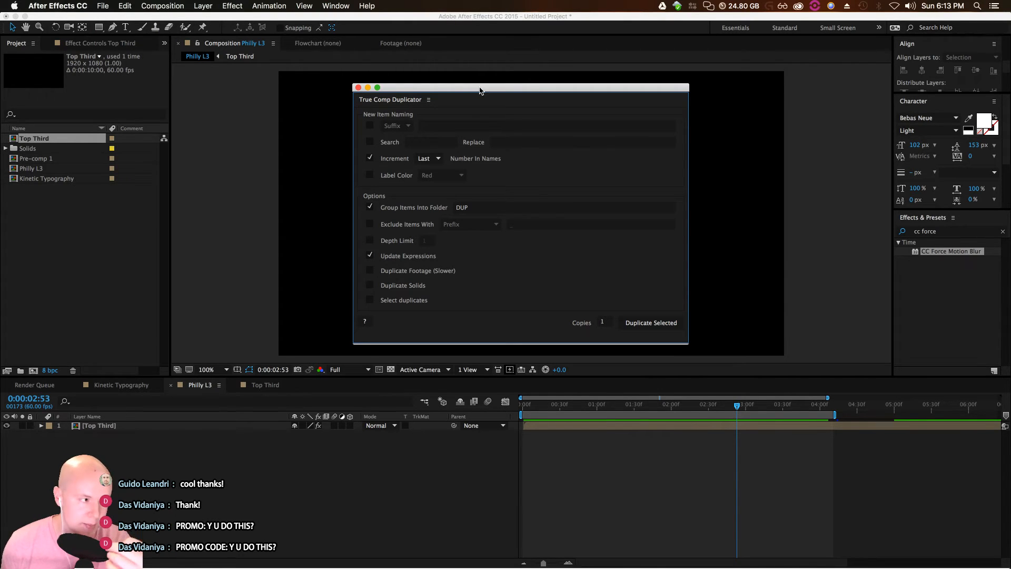
{"action": "left_click_drag", "start_coordinate": [483, 90], "coordinate": [603, 85]}
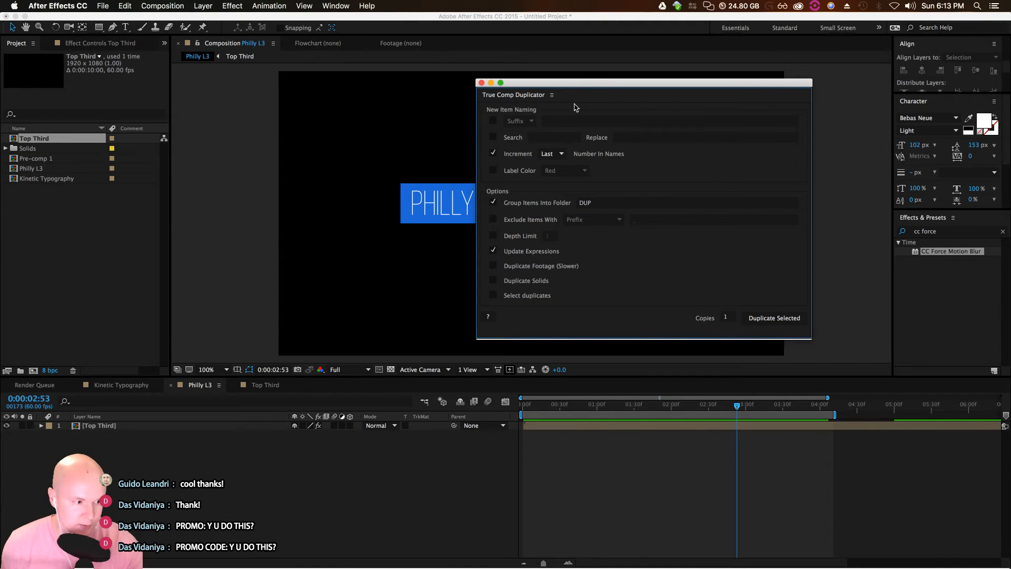
{"action": "left_click", "coordinate": [404, 492]}
{"action": "left_click", "coordinate": [208, 190]}
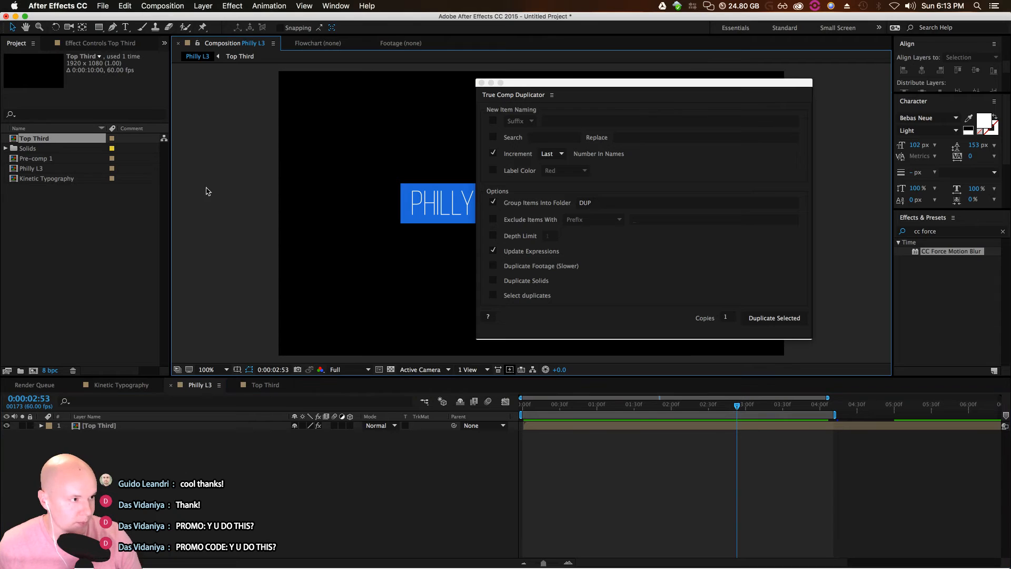
{"action": "left_click", "coordinate": [481, 82]}
Duplicate the Top Third composition in the Project panel with Cmd+D
{"action": "left_click", "coordinate": [47, 258]}
{"action": "left_click", "coordinate": [45, 144]}
{"action": "key", "text": "super+d"}
Add Top Third 2 to Philly L3, shrink it to half size, and place it beneath the main title
{"action": "left_click_drag", "start_coordinate": [40, 138], "coordinate": [113, 423]}
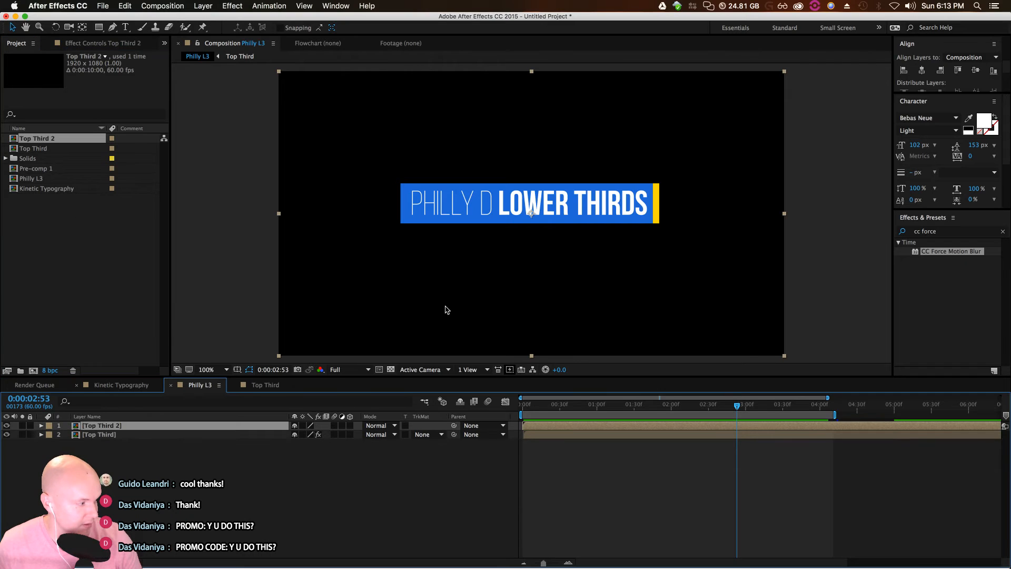
{"action": "left_click_drag", "start_coordinate": [710, 302], "coordinate": [746, 353]}
{"action": "key", "text": "comma"}
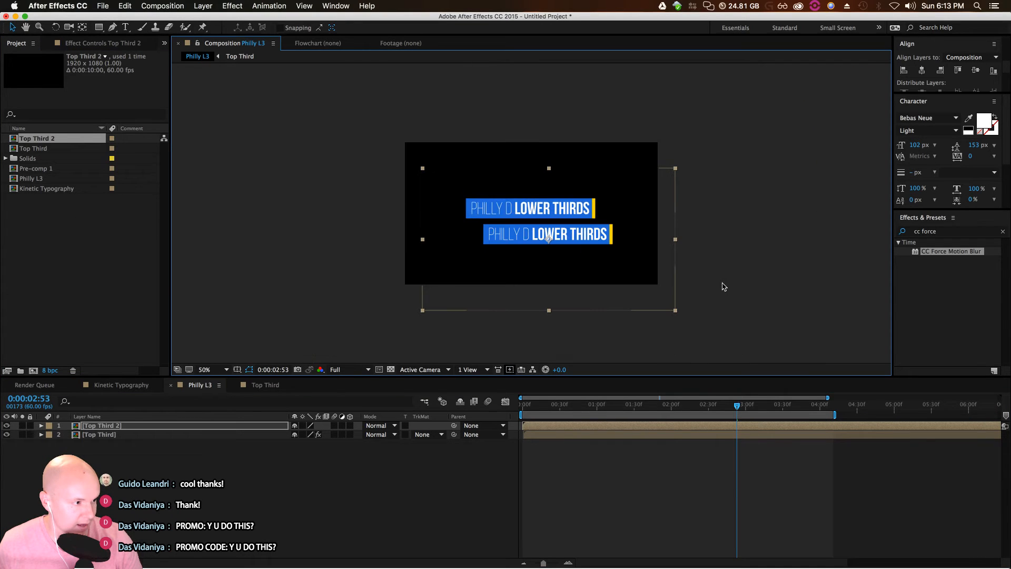
{"action": "left_click_drag", "start_coordinate": [675, 310], "coordinate": [627, 278]}
{"action": "left_click_drag", "start_coordinate": [549, 260], "coordinate": [560, 252]}
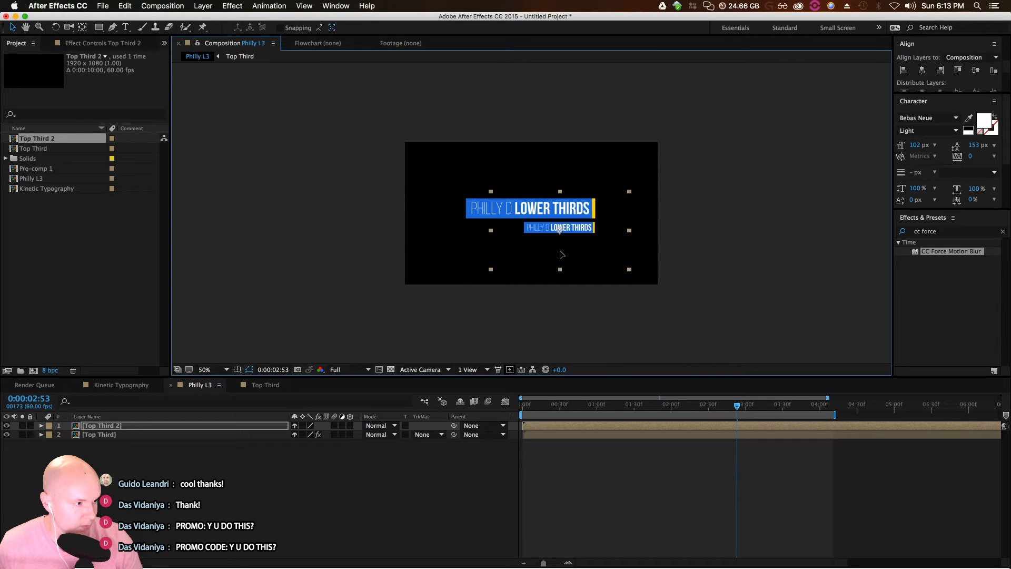
{"action": "left_click", "coordinate": [195, 536]}
Open Top Third 2, type 'TEXT' into its title, then reopen the comp from the Project panel
{"action": "double_click", "coordinate": [117, 426]}
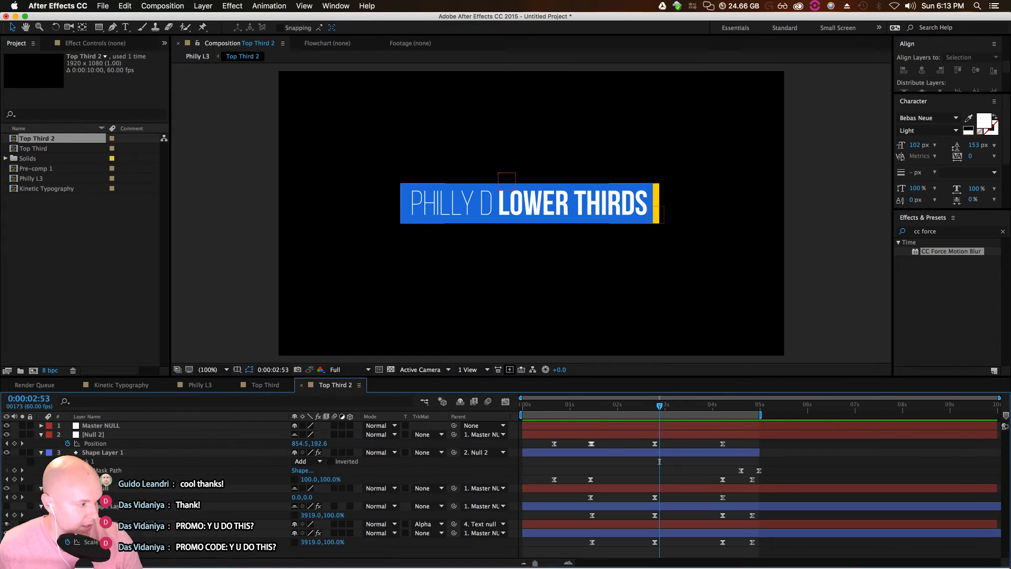
{"action": "double_click", "coordinate": [113, 525]}
{"action": "type", "text": "TEXT"}
{"action": "left_click", "coordinate": [204, 55]}
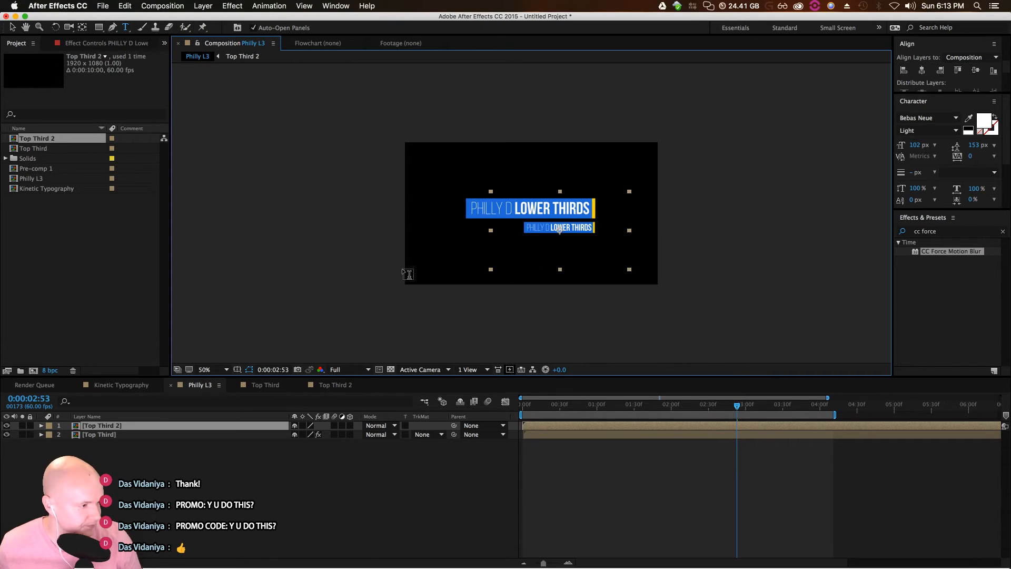
{"action": "scroll", "coordinate": [538, 268], "scroll_direction": "up", "scroll_amount": 1}
{"action": "key", "text": "v"}
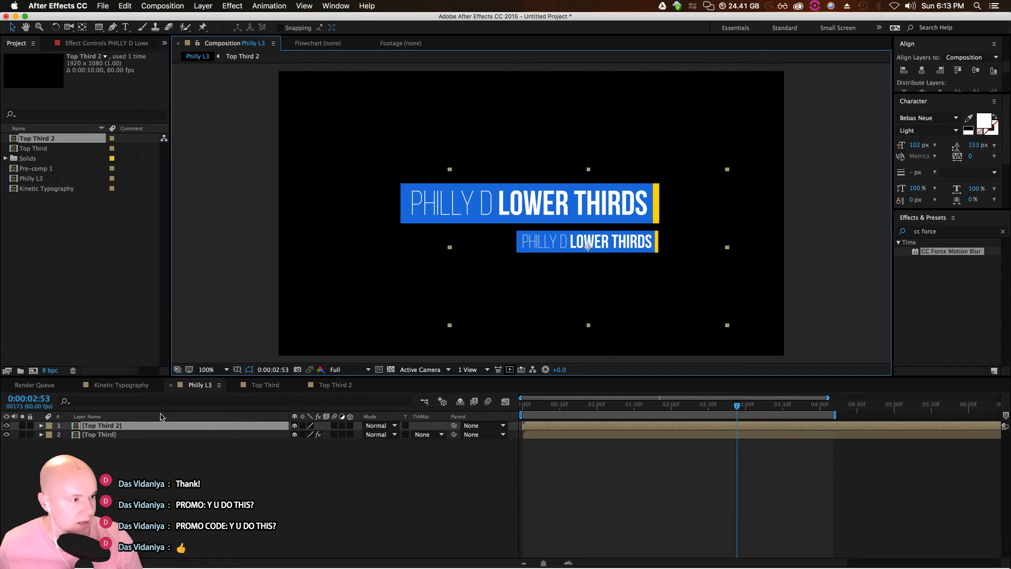
{"action": "left_click", "coordinate": [30, 140]}
{"action": "double_click", "coordinate": [30, 140]}
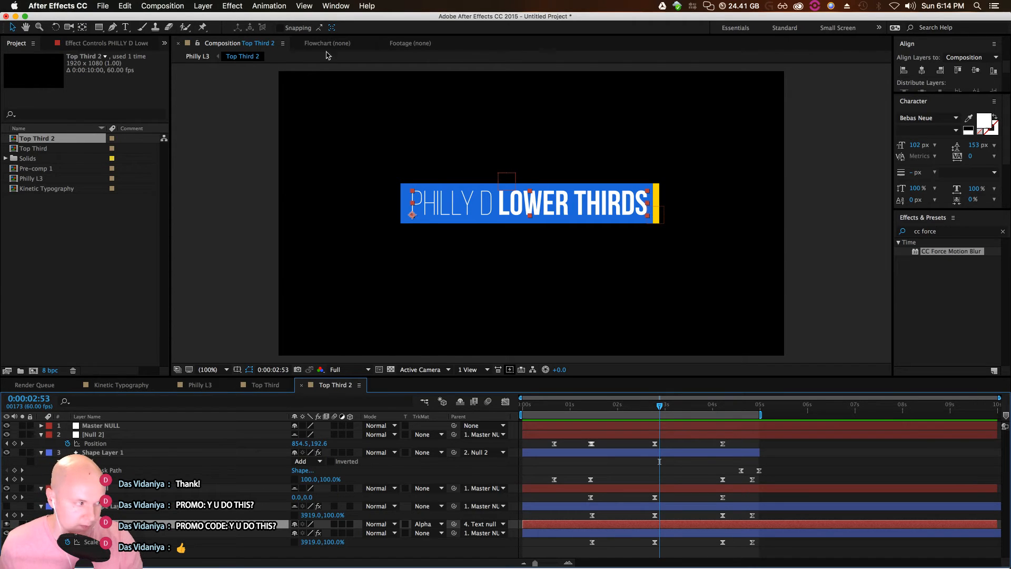
{"action": "left_click", "coordinate": [333, 6]}
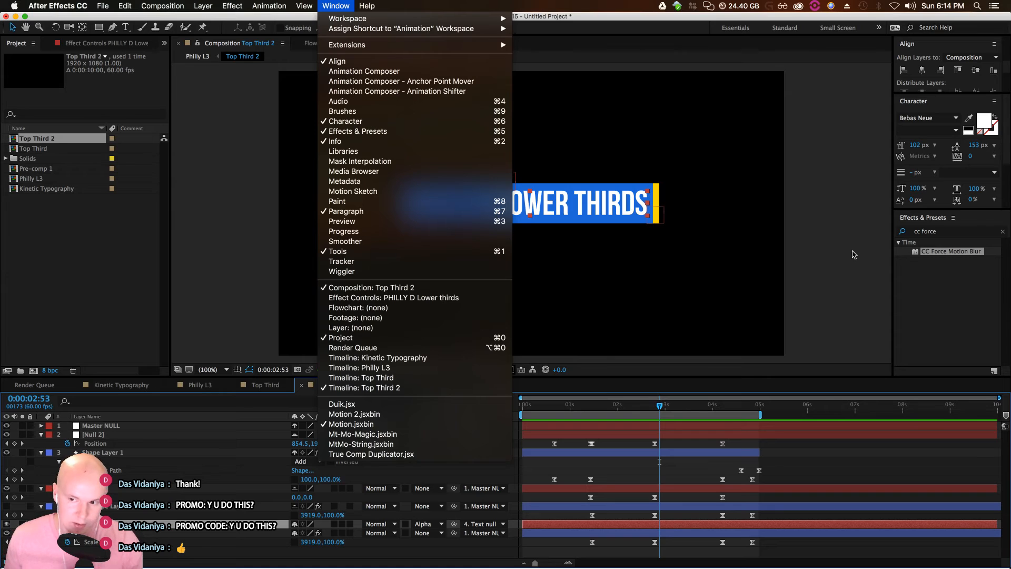
{"action": "key", "text": "Escape"}
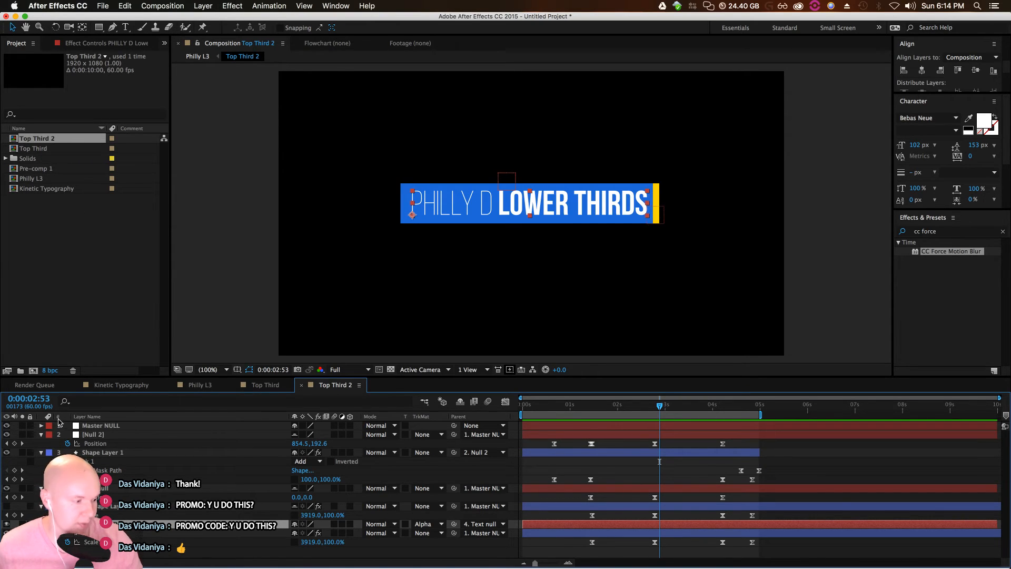
Collapse the Null 2, Shape Layer 1, Text null, Shape Layer 3 and layer 7 property rows
{"action": "left_click", "coordinate": [42, 435]}
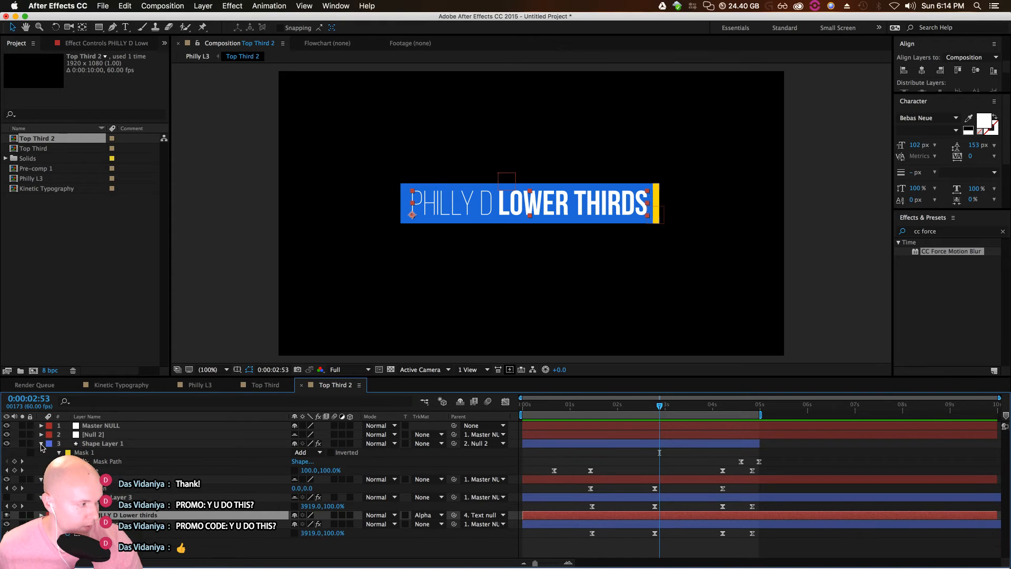
{"action": "left_click", "coordinate": [41, 444]}
{"action": "left_click", "coordinate": [41, 453]}
{"action": "left_click", "coordinate": [42, 461]}
{"action": "left_click", "coordinate": [41, 479]}
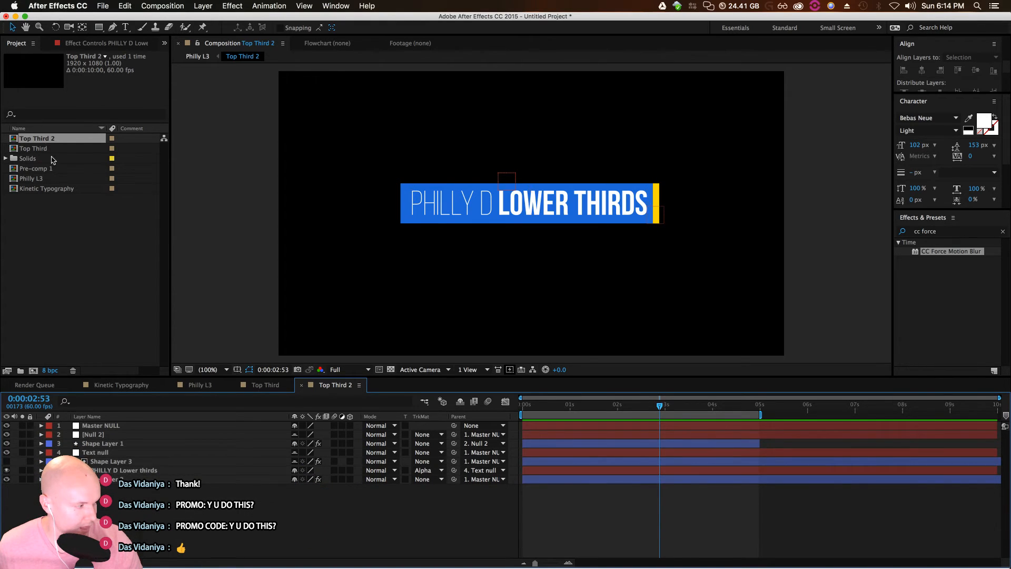
{"action": "left_click", "coordinate": [266, 385]}
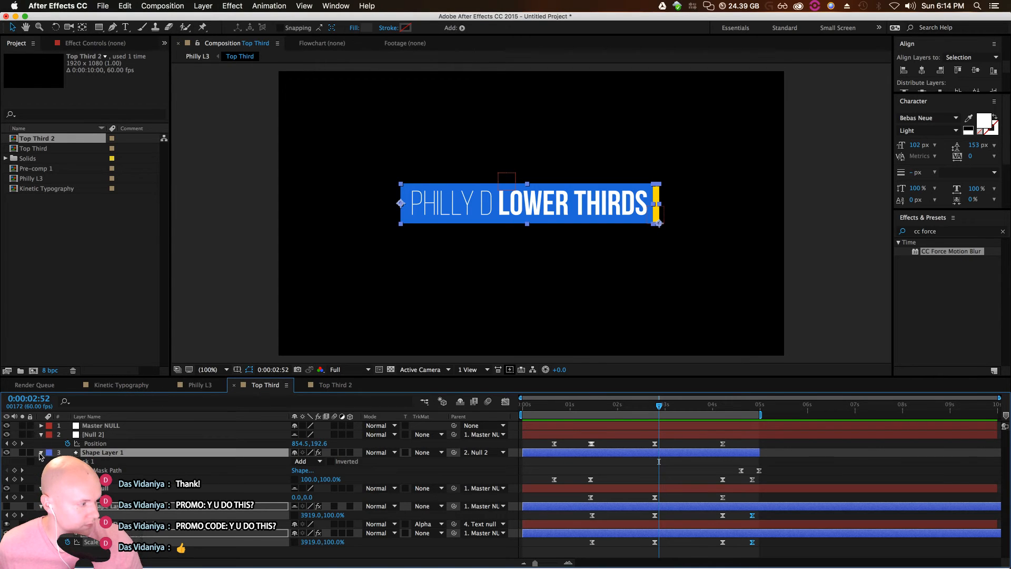
Collapse the layer rows in Top Third and scrub to 0:00:03:53 to inspect it
{"action": "left_click", "coordinate": [41, 452]}
{"action": "left_click", "coordinate": [41, 434]}
{"action": "left_click", "coordinate": [40, 452]}
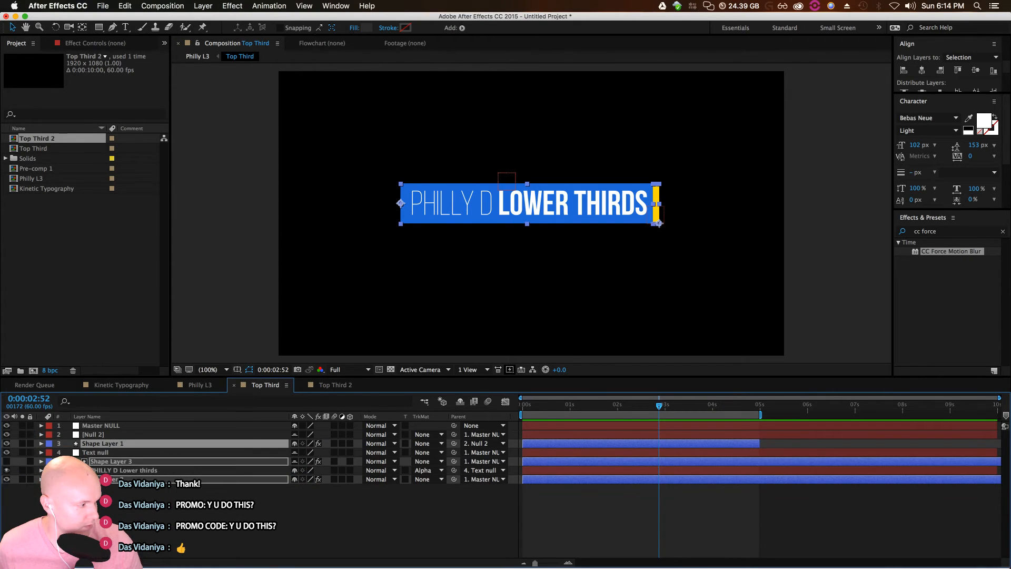
{"action": "mouse_move", "coordinate": [672, 407]}
{"action": "left_mouse_down"}
{"action": "mouse_move", "coordinate": [607, 413]}
{"action": "mouse_move", "coordinate": [688, 411]}
{"action": "left_mouse_up"}
{"action": "left_click", "coordinate": [706, 413]}
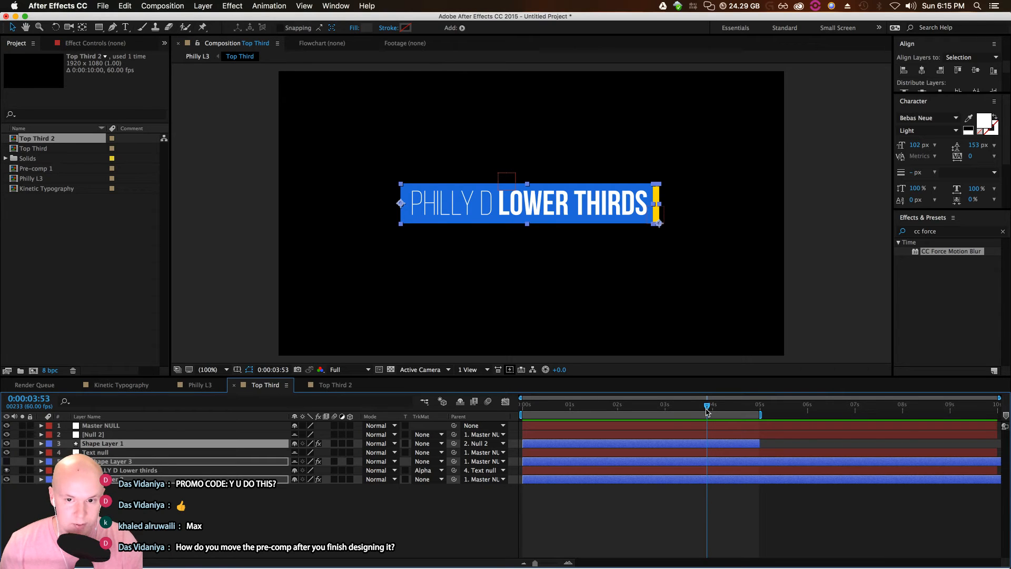
{"action": "left_click", "coordinate": [221, 210]}
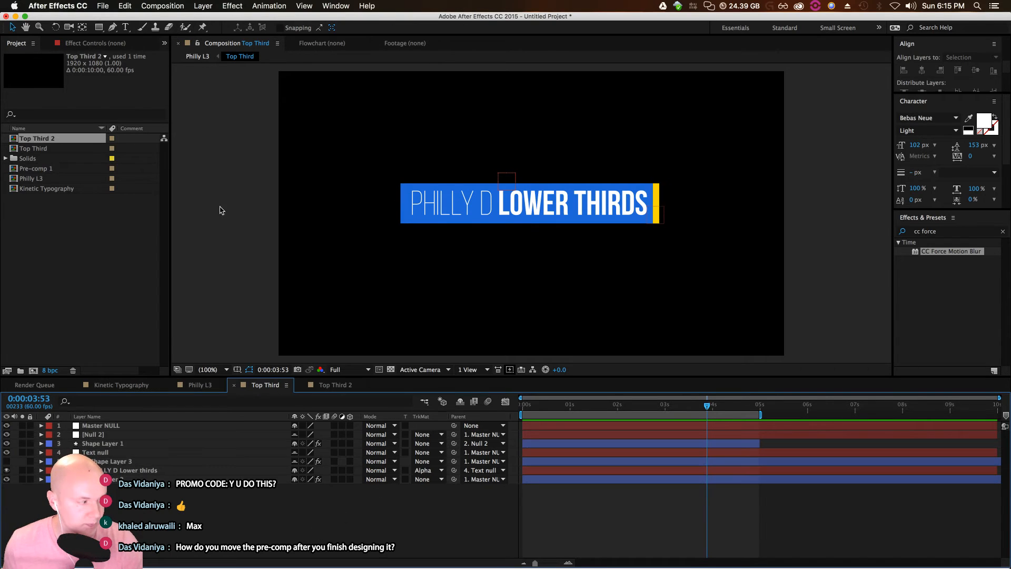
Back in Philly L3, delete the Top Third 2 layer and preview the animation
{"action": "left_click", "coordinate": [198, 56]}
{"action": "left_click", "coordinate": [691, 486]}
{"action": "left_click", "coordinate": [117, 427]}
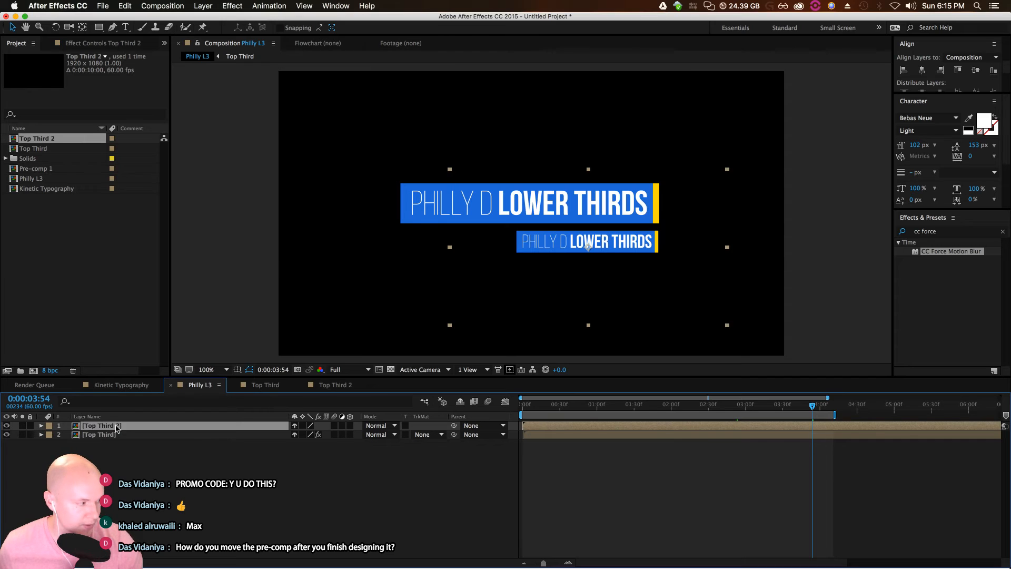
{"action": "key", "text": "Delete"}
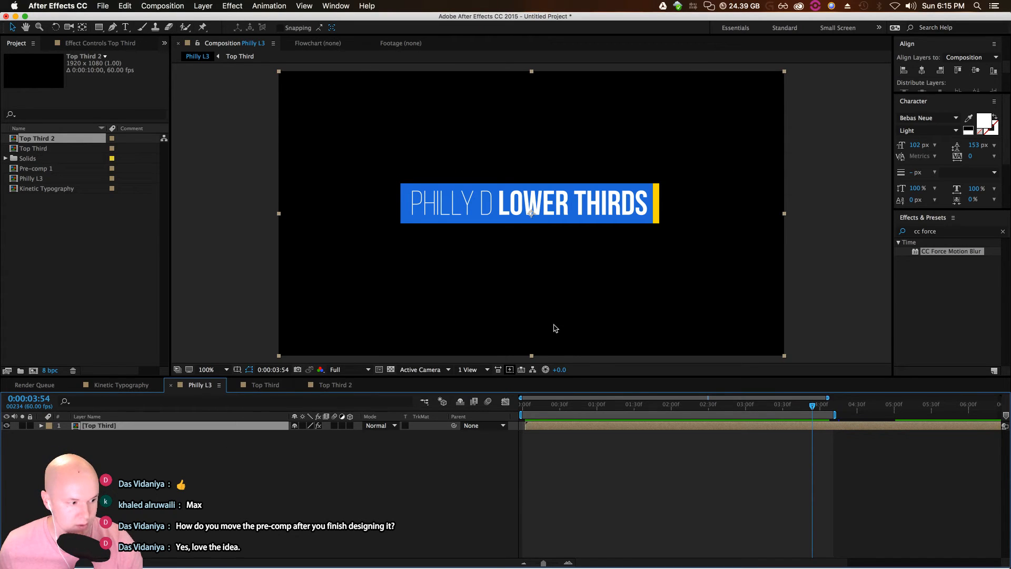
{"action": "key", "text": "space"}
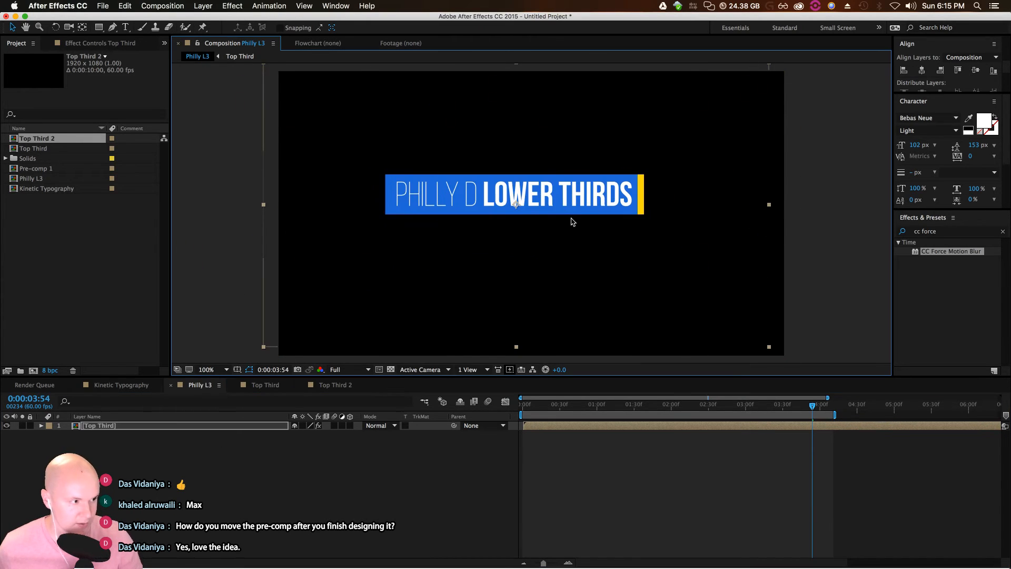
{"action": "key", "text": "space"}
Check the Top Third precomp at 0:00:03:27, then go back to Philly L3
{"action": "double_click", "coordinate": [134, 426]}
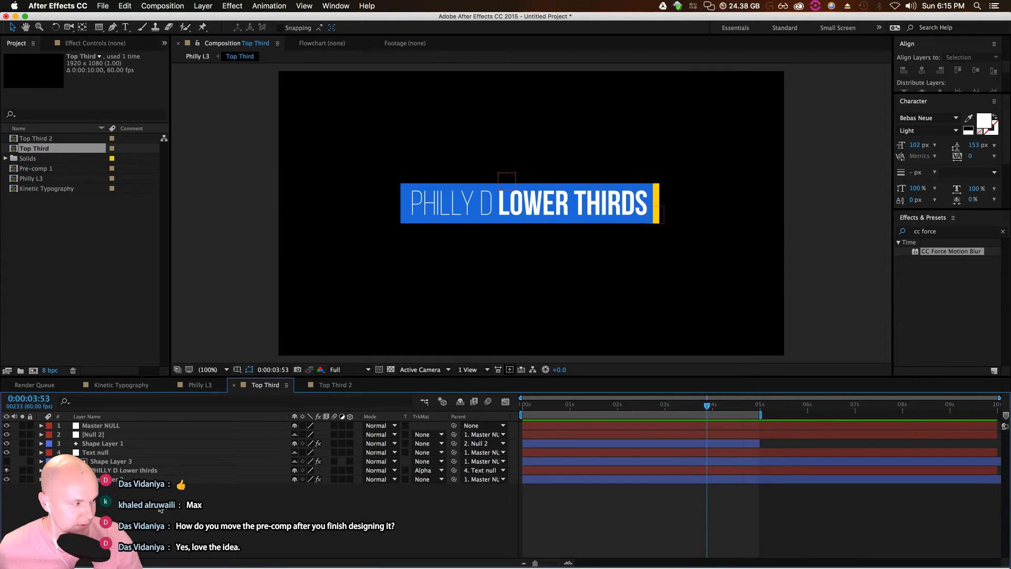
{"action": "left_click_drag", "start_coordinate": [707, 427], "coordinate": [686, 427]}
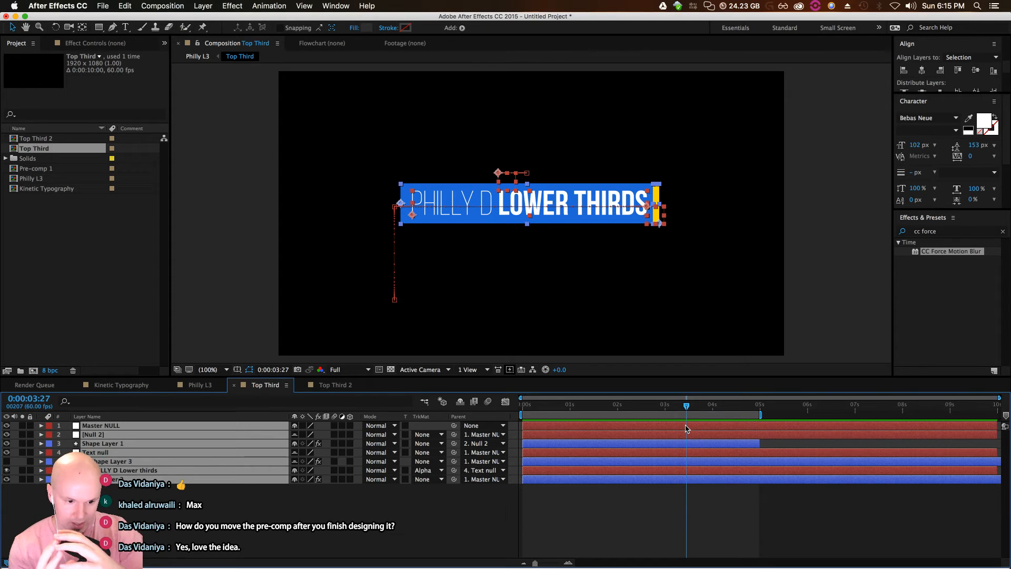
{"action": "left_click", "coordinate": [198, 58]}
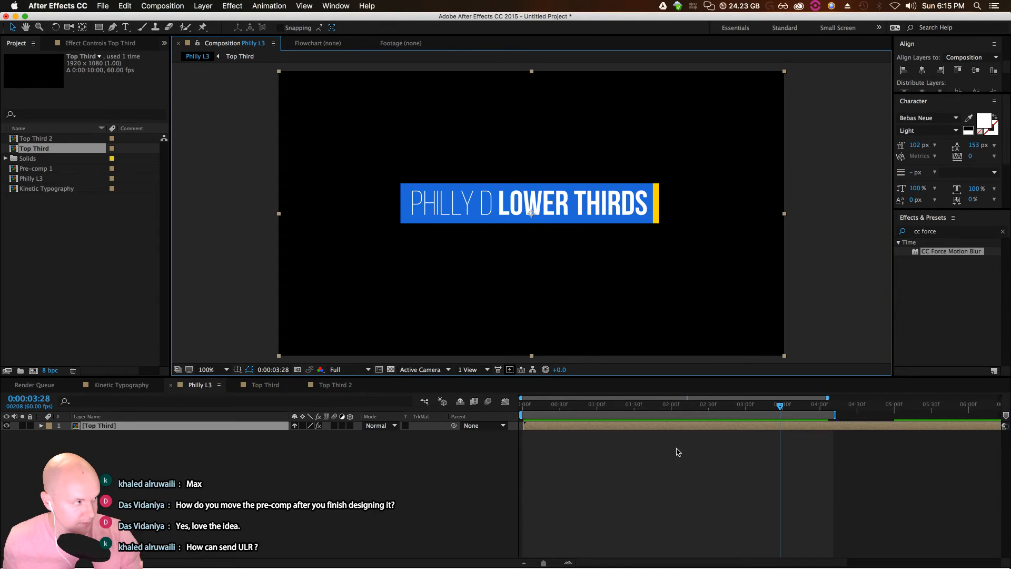
Rename the Top Third 2 composition to 'Bottom Third'
{"action": "left_click", "coordinate": [50, 239]}
{"action": "left_click", "coordinate": [33, 139]}
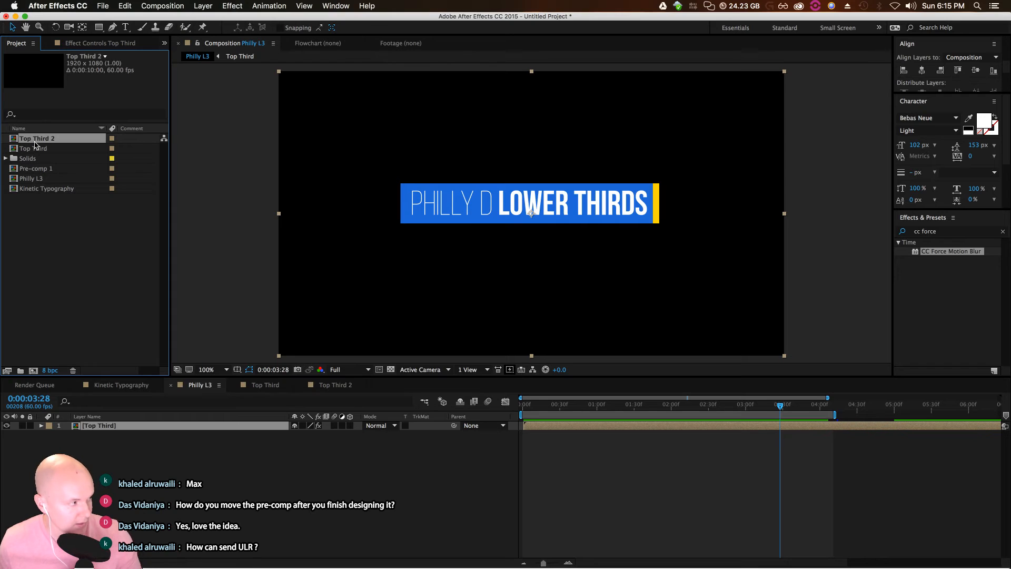
{"action": "key", "text": "Return"}
{"action": "type", "text": "B"}
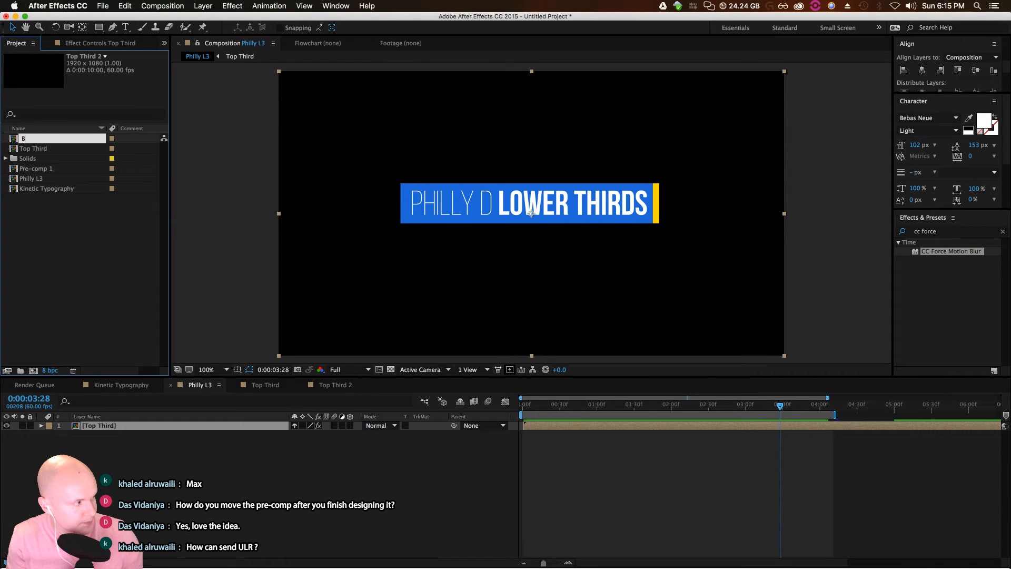
{"action": "type", "text": "ottom Third"}
{"action": "key", "text": "Return"}
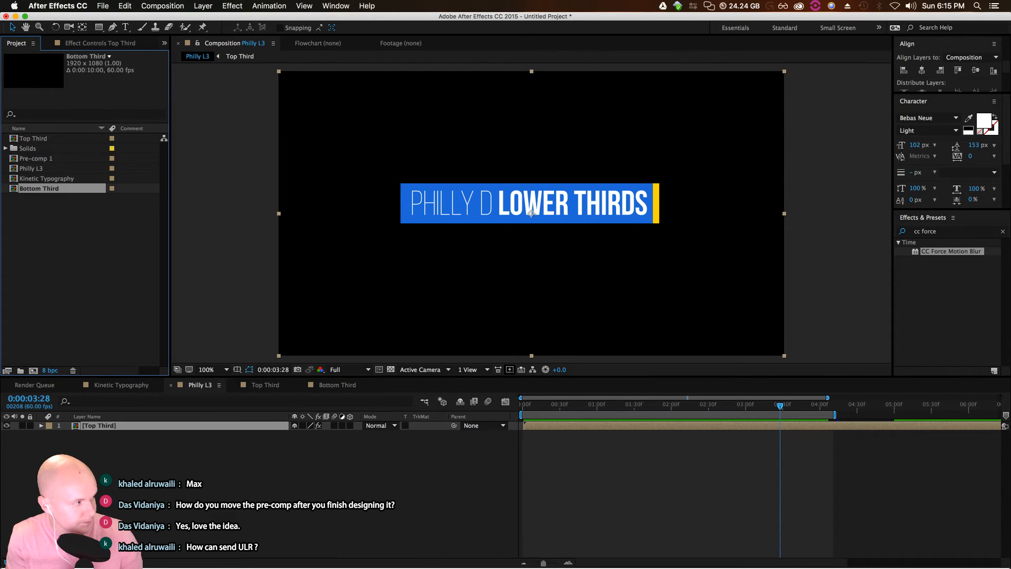
{"action": "left_click", "coordinate": [68, 241]}
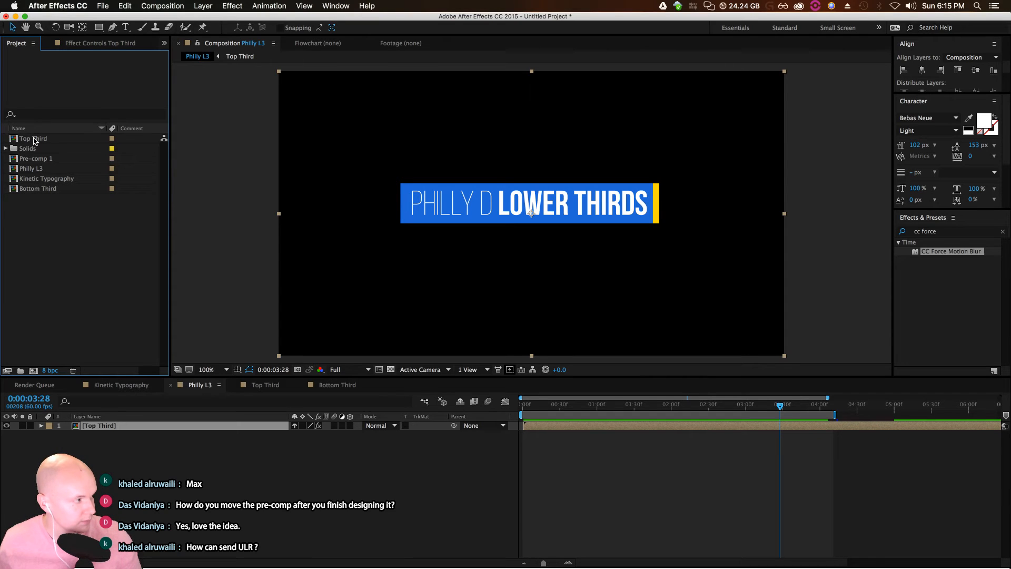
Add Bottom Third to Philly L3, scale it to about 57%, and place it under the original
{"action": "left_click", "coordinate": [40, 192]}
{"action": "left_click_drag", "start_coordinate": [43, 195], "coordinate": [232, 450]}
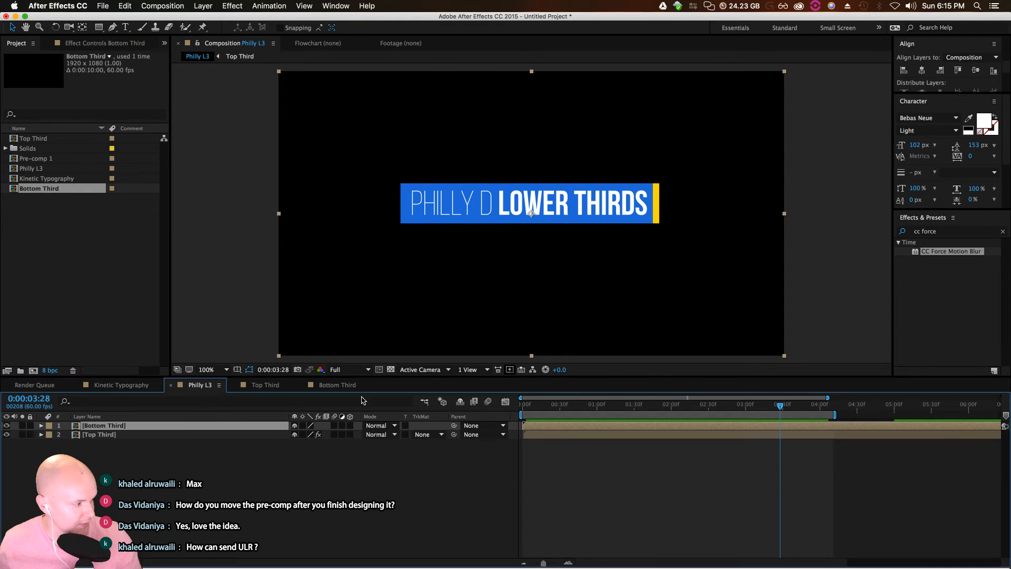
{"action": "left_click", "coordinate": [248, 490]}
{"action": "left_click", "coordinate": [133, 425]}
{"action": "left_click_drag", "start_coordinate": [533, 232], "coordinate": [572, 280]}
{"action": "scroll", "coordinate": [706, 255], "scroll_direction": "down", "scroll_amount": 1}
{"action": "key", "text": "s"}
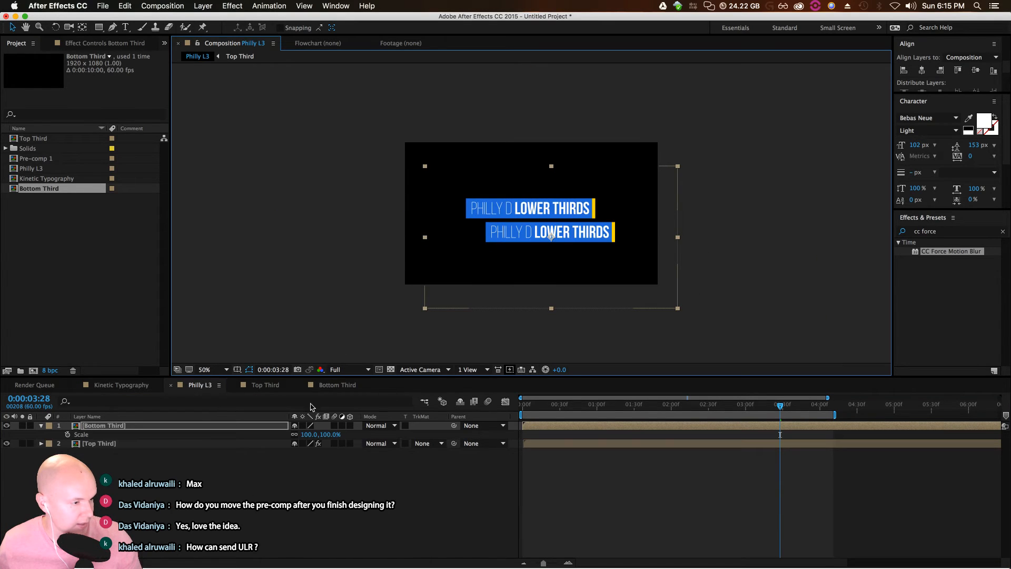
{"action": "left_click_drag", "start_coordinate": [327, 434], "coordinate": [314, 441]}
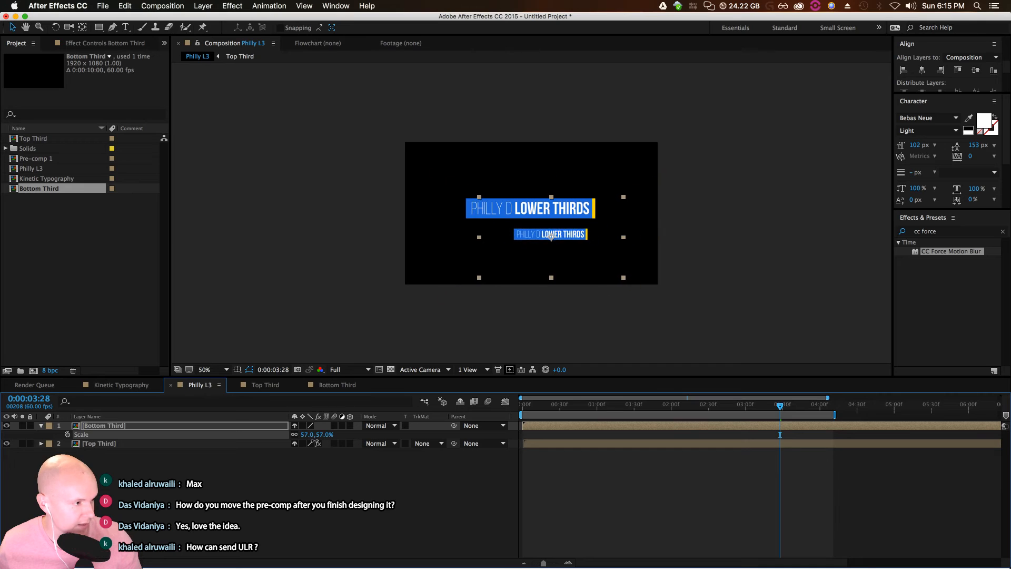
{"action": "scroll", "coordinate": [659, 277], "scroll_direction": "up", "scroll_amount": 1}
{"action": "left_click_drag", "start_coordinate": [627, 280], "coordinate": [641, 264]}
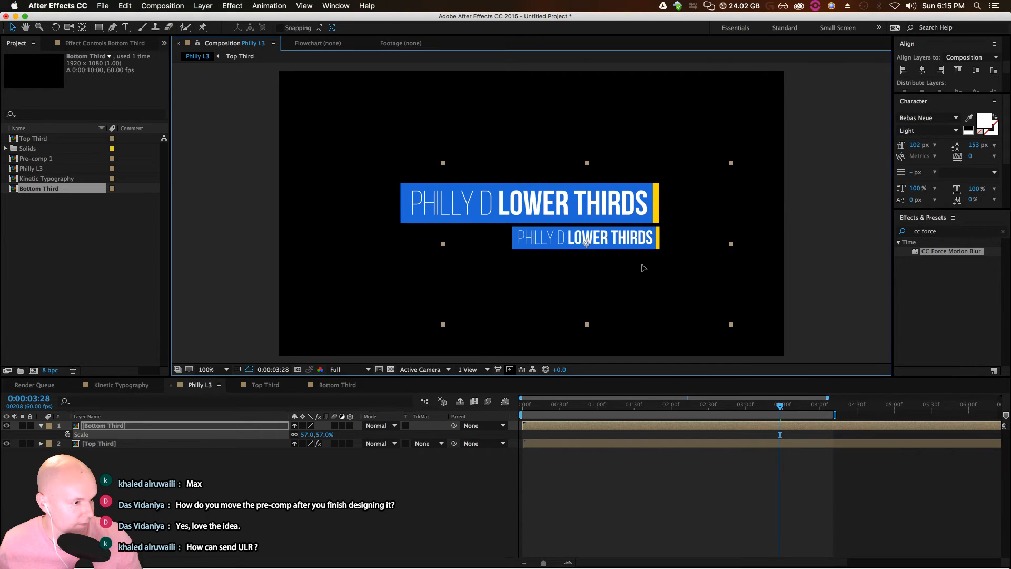
Rotate the Bottom Third layer 180° and nudge the flipped copy slightly upward
{"action": "key", "text": "period"}
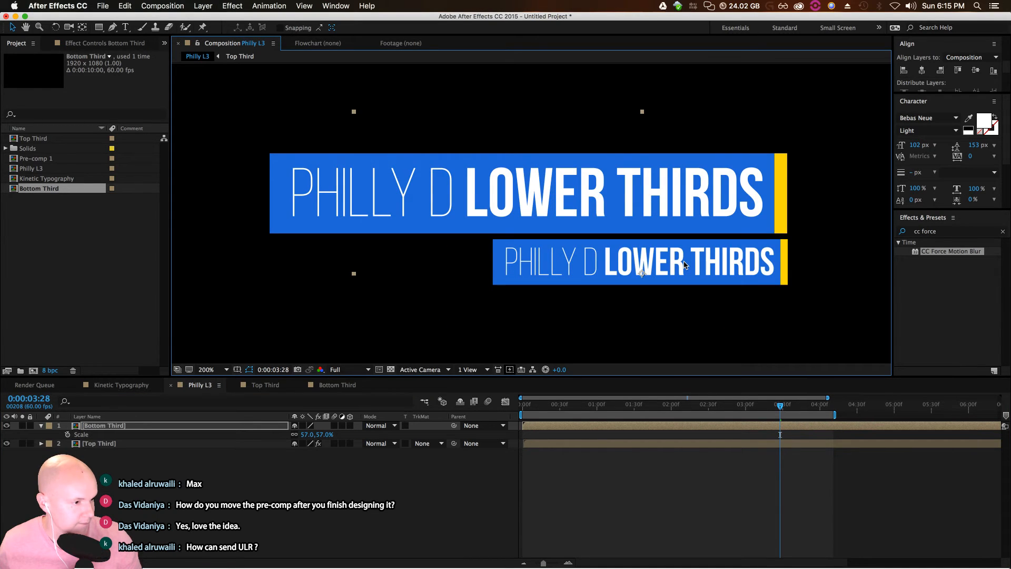
{"action": "key", "text": "r"}
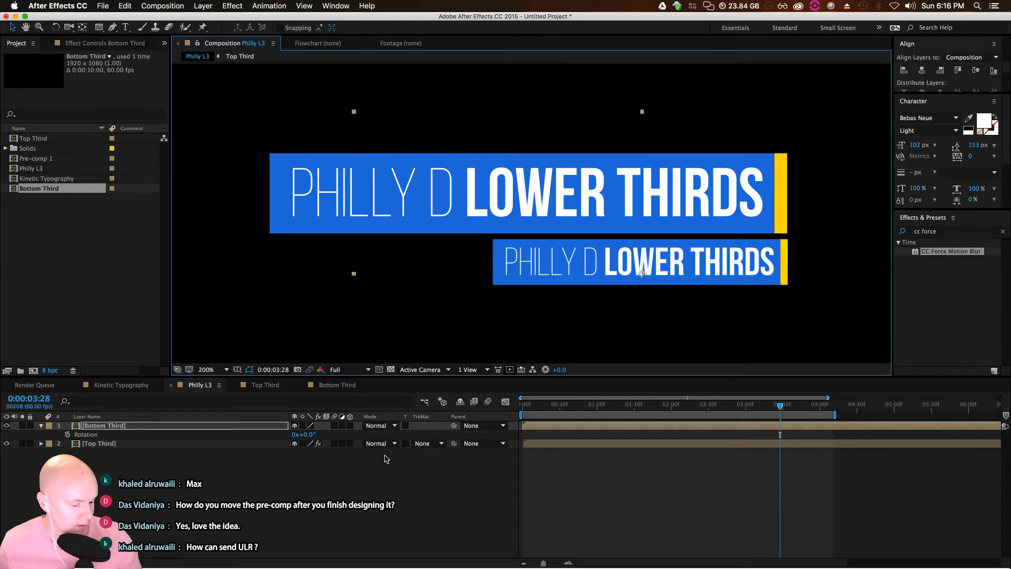
{"action": "left_click", "coordinate": [304, 434]}
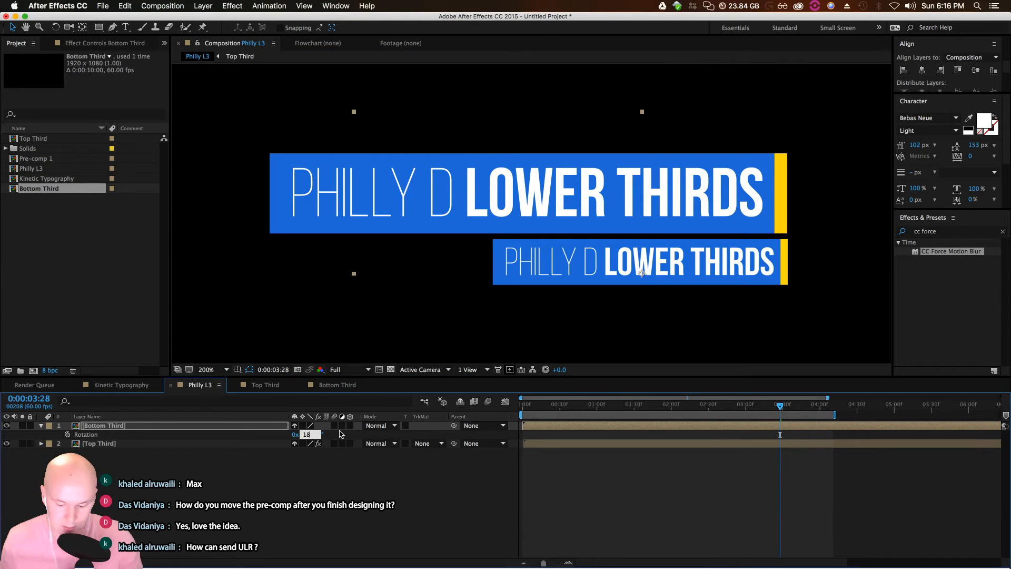
{"action": "type", "text": "180"}
{"action": "key", "text": "Return"}
{"action": "left_click_drag", "start_coordinate": [781, 406], "coordinate": [764, 425]}
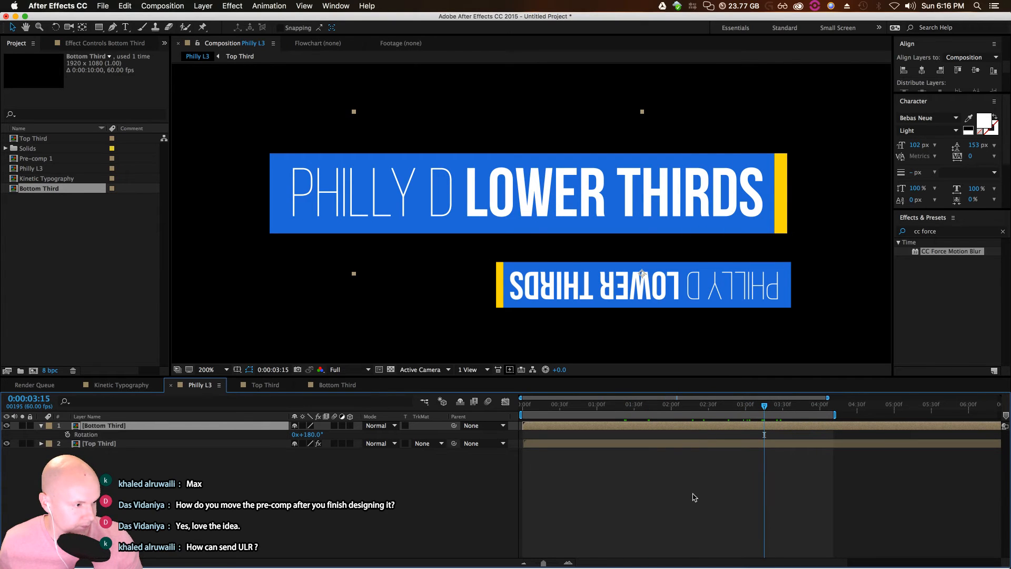
{"action": "left_click", "coordinate": [701, 279]}
{"action": "left_click_drag", "start_coordinate": [700, 276], "coordinate": [696, 254]}
Open the Bottom Third comp and precompose its PHILLY D Lower thirds text layer as 'TEXT comp'
{"action": "left_click", "coordinate": [299, 512]}
{"action": "left_click", "coordinate": [119, 427]}
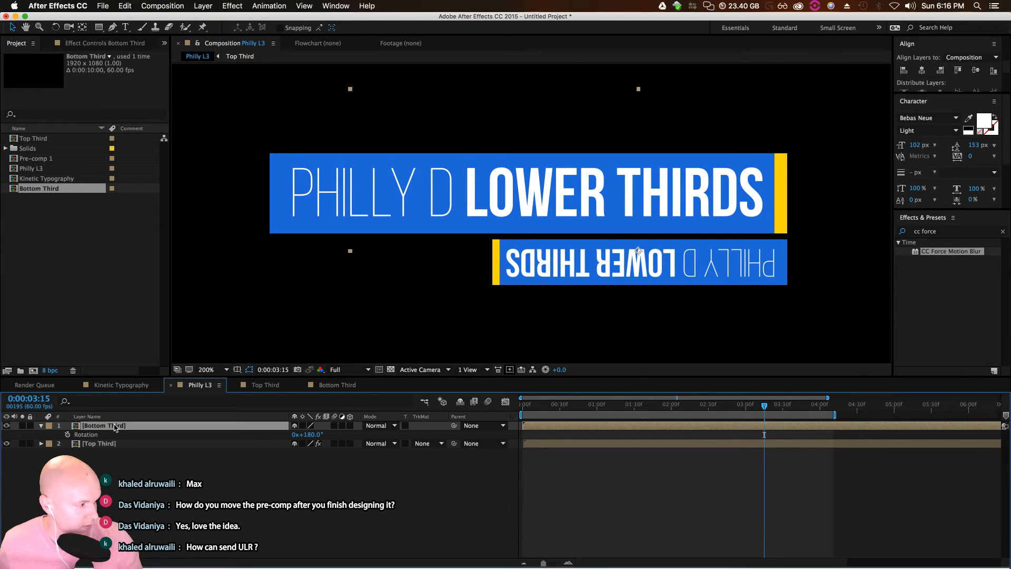
{"action": "double_click", "coordinate": [116, 427]}
{"action": "left_click", "coordinate": [114, 470]}
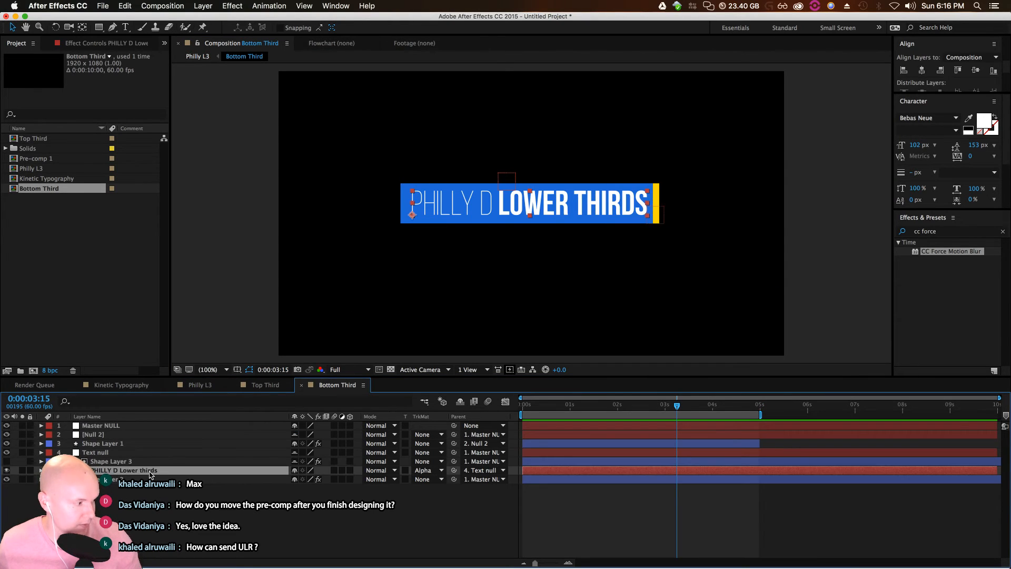
{"action": "right_click", "coordinate": [125, 472]}
{"action": "left_click", "coordinate": [135, 476]}
{"action": "left_click_drag", "start_coordinate": [892, 119], "coordinate": [514, 156]}
{"action": "type", "text": "TEXT comp"}
{"action": "key", "text": "Return"}
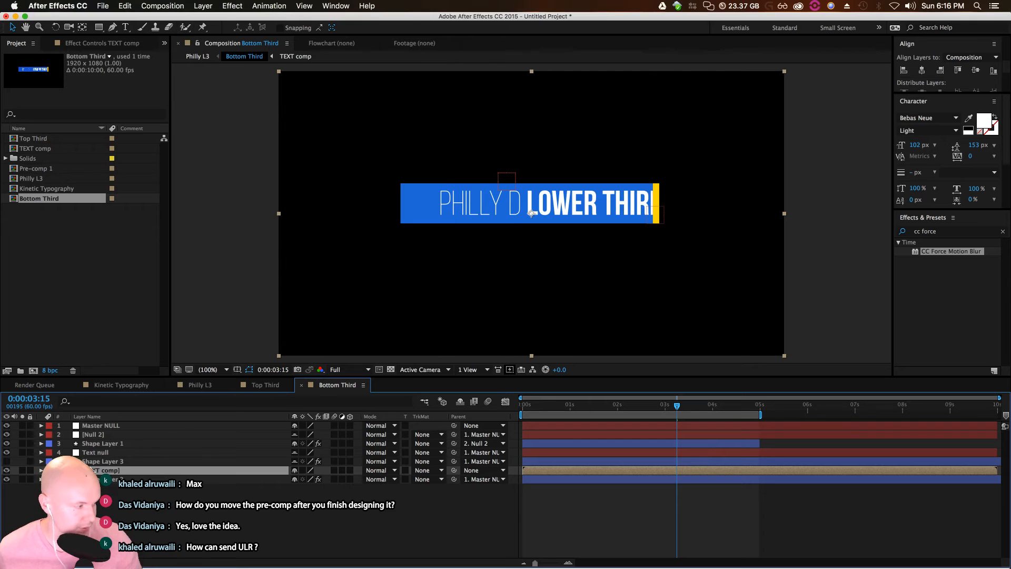
Rotate TEXT comp 180° and move the flipped text back inside the blue bar
{"action": "key", "text": "r"}
{"action": "left_click", "coordinate": [305, 479]}
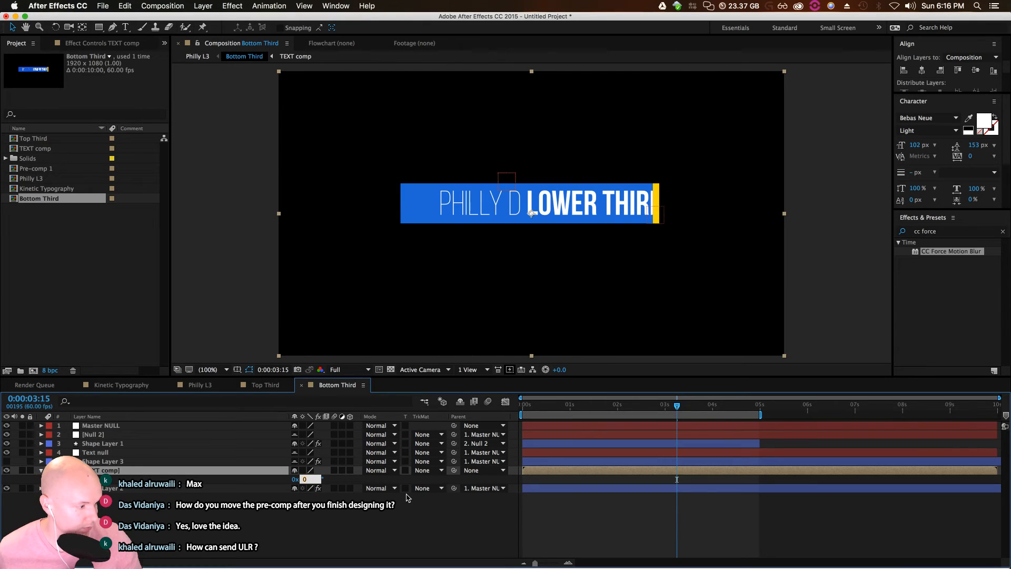
{"action": "type", "text": "180"}
{"action": "key", "text": "Return"}
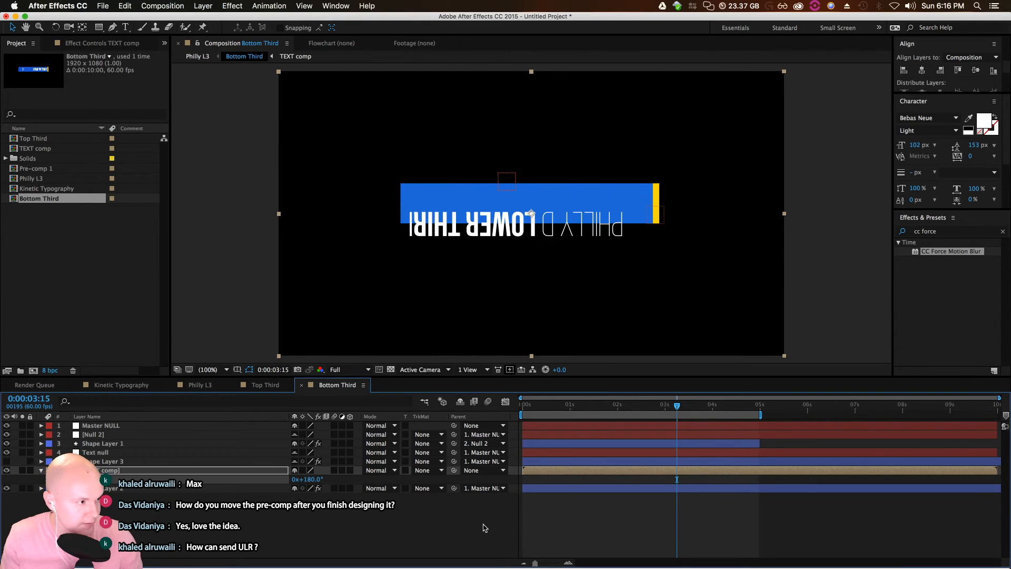
{"action": "left_click_drag", "start_coordinate": [559, 226], "coordinate": [570, 207]}
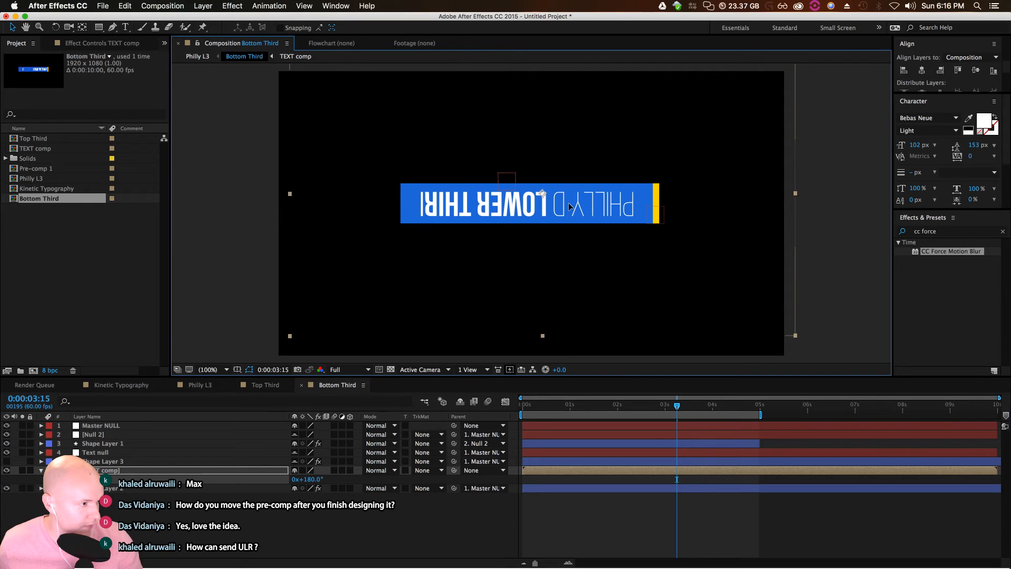
{"action": "left_click_drag", "start_coordinate": [678, 409], "coordinate": [681, 429]}
Set TEXT comp's track matte to Alpha Matte 'Shape Layer 3' and check the reveal
{"action": "left_click", "coordinate": [424, 470]}
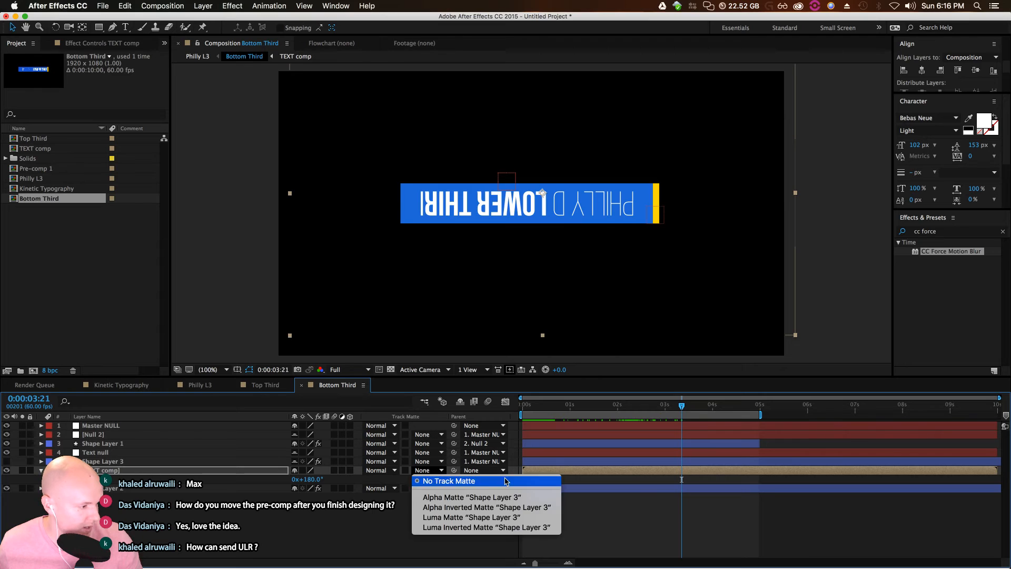
{"action": "left_click", "coordinate": [503, 497]}
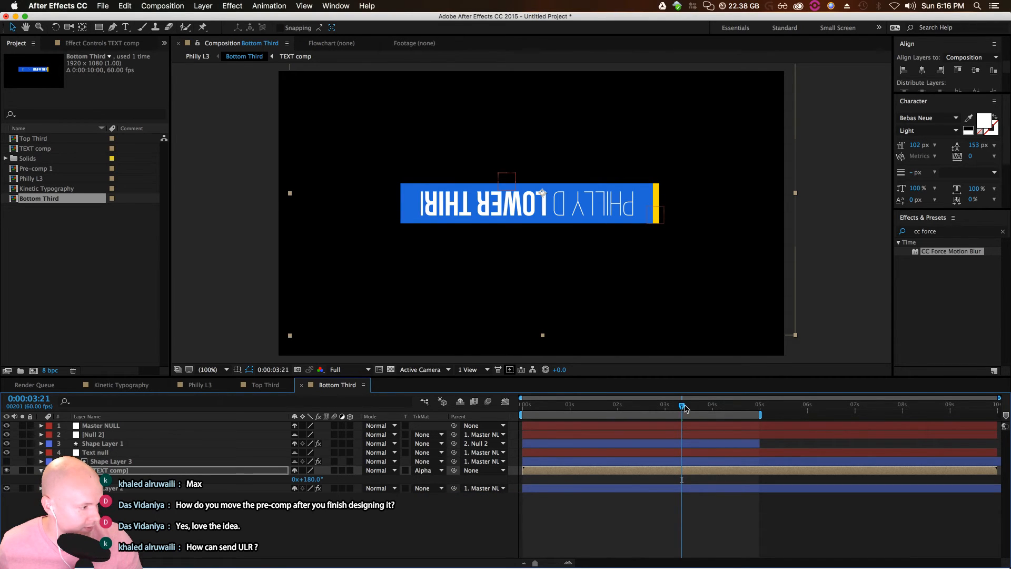
{"action": "left_click", "coordinate": [611, 416]}
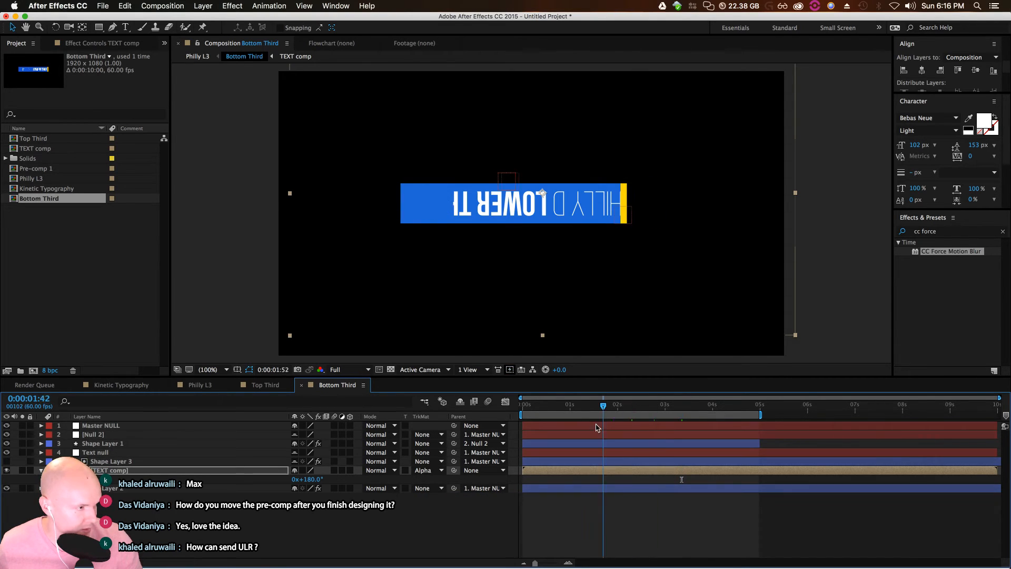
Parent TEXT comp to the Text null and scrub to check the animation
{"action": "left_click", "coordinate": [581, 408]}
{"action": "left_click", "coordinate": [148, 453]}
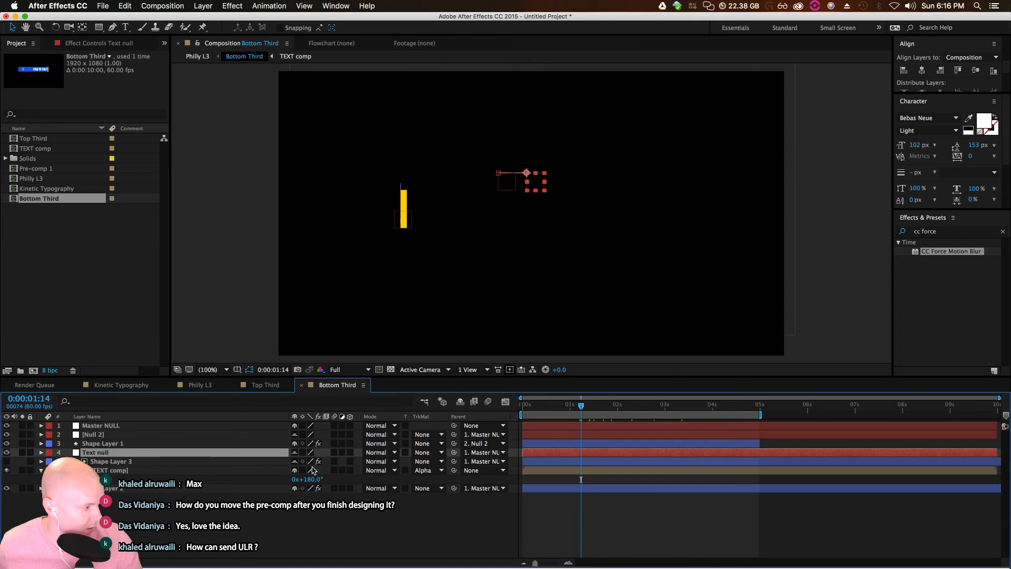
{"action": "left_click_drag", "start_coordinate": [454, 470], "coordinate": [173, 454]}
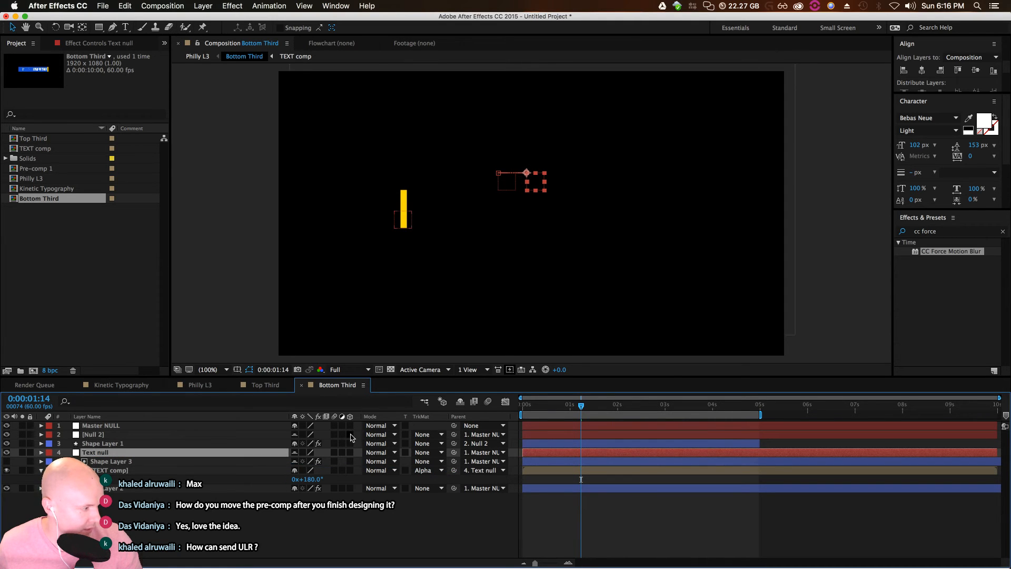
{"action": "left_click_drag", "start_coordinate": [581, 408], "coordinate": [685, 414]}
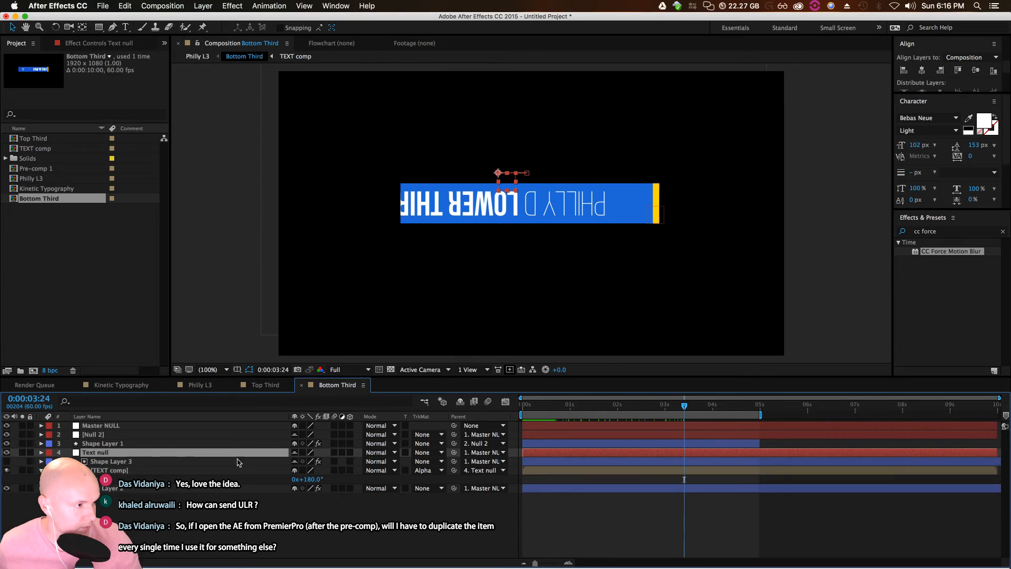
Shift the flipped text slightly right and review the result in Philly L3
{"action": "left_click", "coordinate": [139, 470]}
{"action": "left_click_drag", "start_coordinate": [541, 212], "coordinate": [565, 214]}
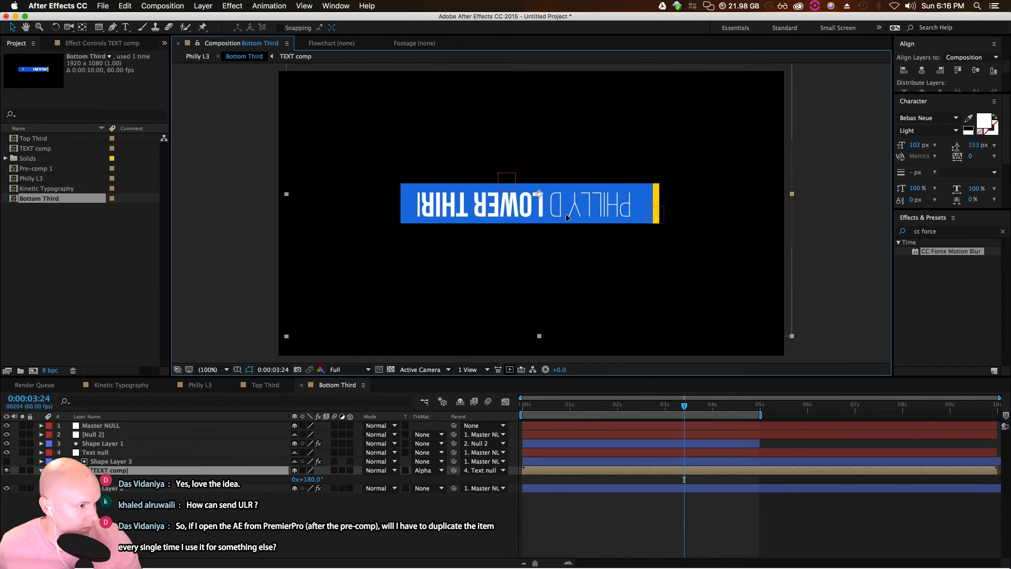
{"action": "left_click", "coordinate": [197, 56]}
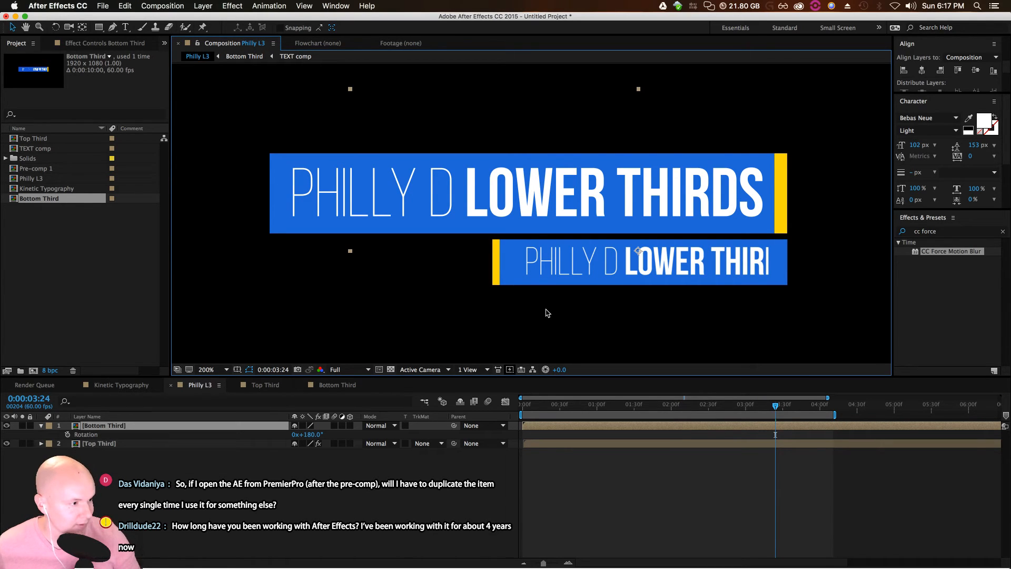
{"action": "double_click", "coordinate": [99, 425]}
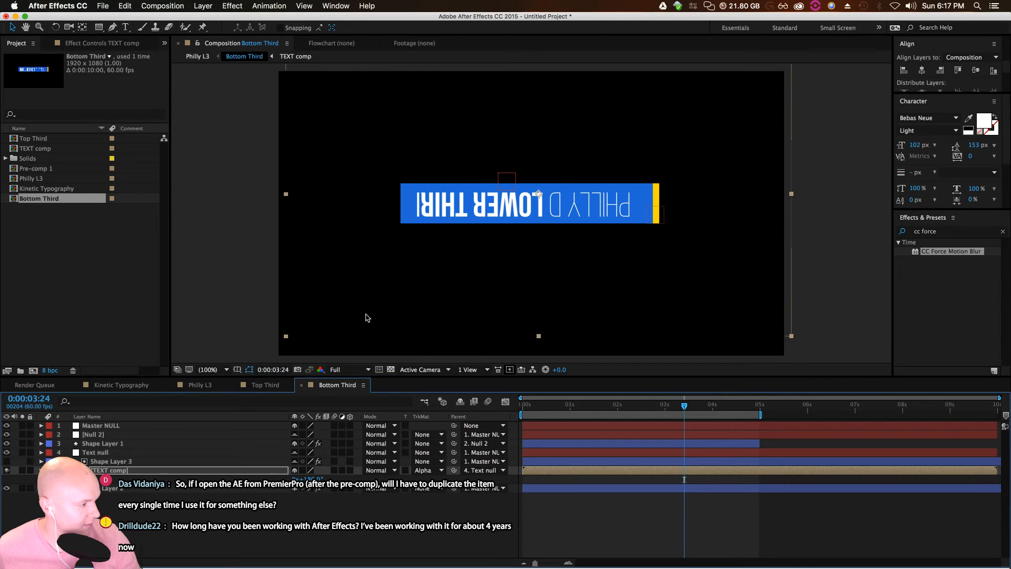
Nudge the flipped TEXT comp slightly right within the blue bar
{"action": "left_click", "coordinate": [115, 506]}
{"action": "left_click", "coordinate": [117, 471]}
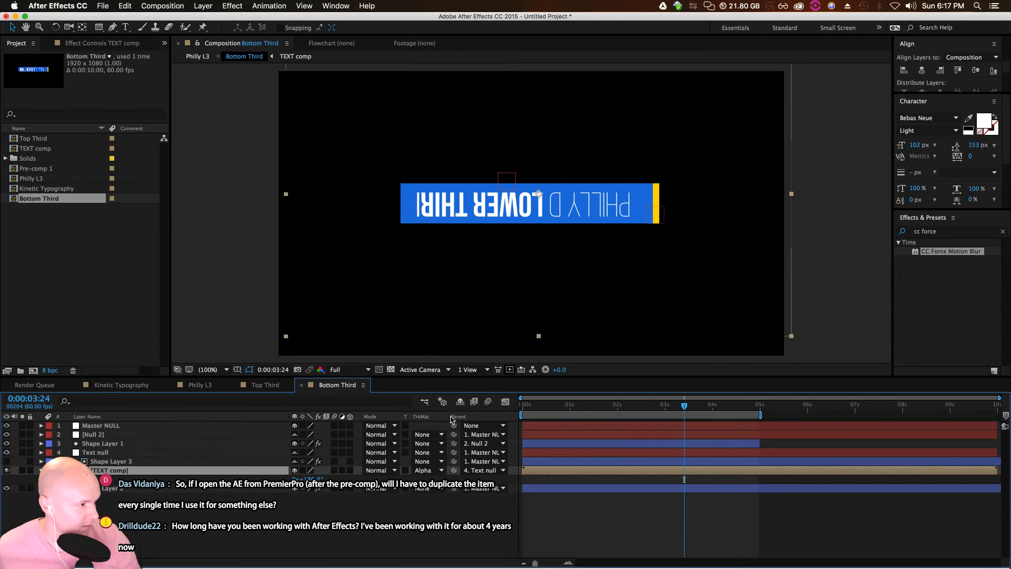
{"action": "left_click", "coordinate": [115, 462]}
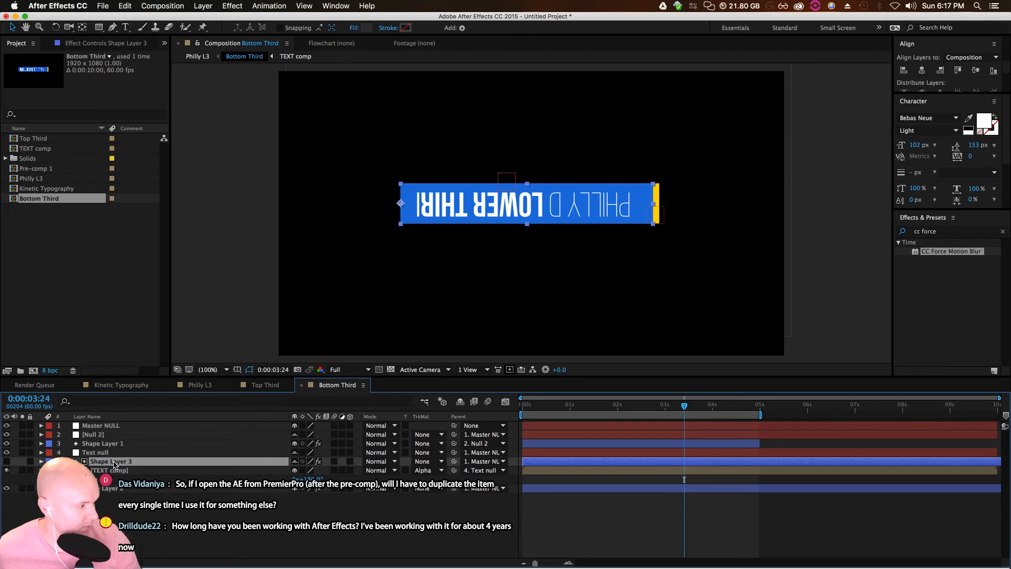
{"action": "left_click", "coordinate": [113, 470]}
{"action": "mouse_move", "coordinate": [523, 196]}
{"action": "left_mouse_down"}
{"action": "mouse_move", "coordinate": [537, 197]}
{"action": "mouse_move", "coordinate": [526, 195]}
{"action": "left_mouse_up"}
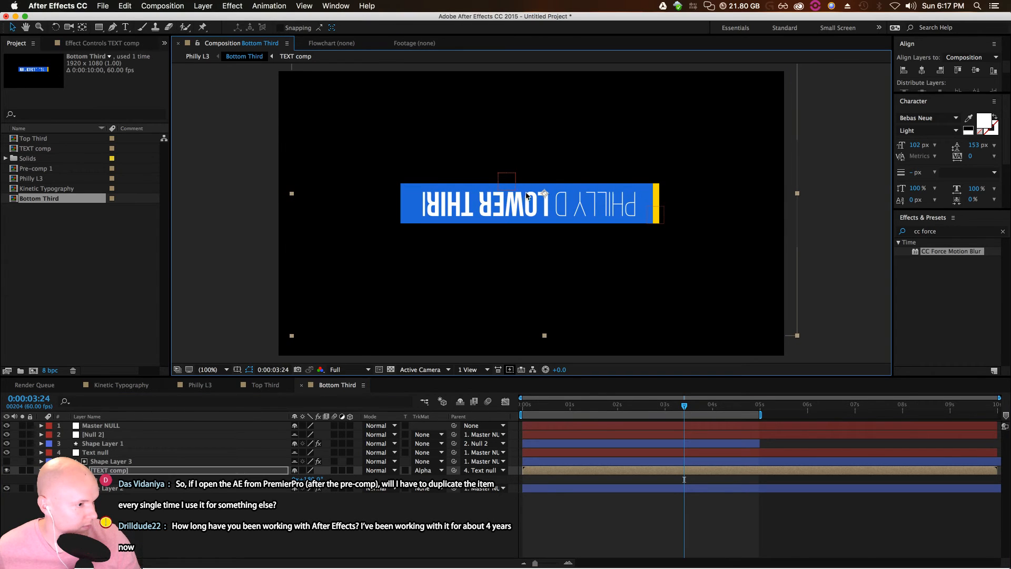
Inspect inside TEXT comp, then undo the matte, parenting, nudges and 180° rotation
{"action": "double_click", "coordinate": [113, 470]}
{"action": "left_click", "coordinate": [112, 426]}
{"action": "left_click", "coordinate": [112, 426]}
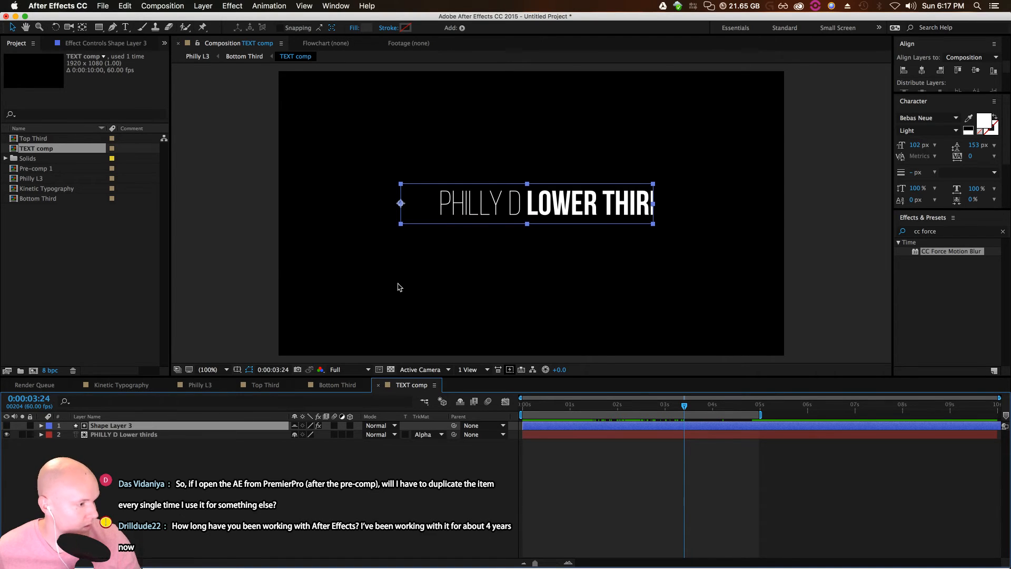
{"action": "left_click", "coordinate": [243, 56]}
{"action": "key", "text": "super+z"}
{"action": "key", "text": "super+z"}
{"action": "key", "text": "super+z"}
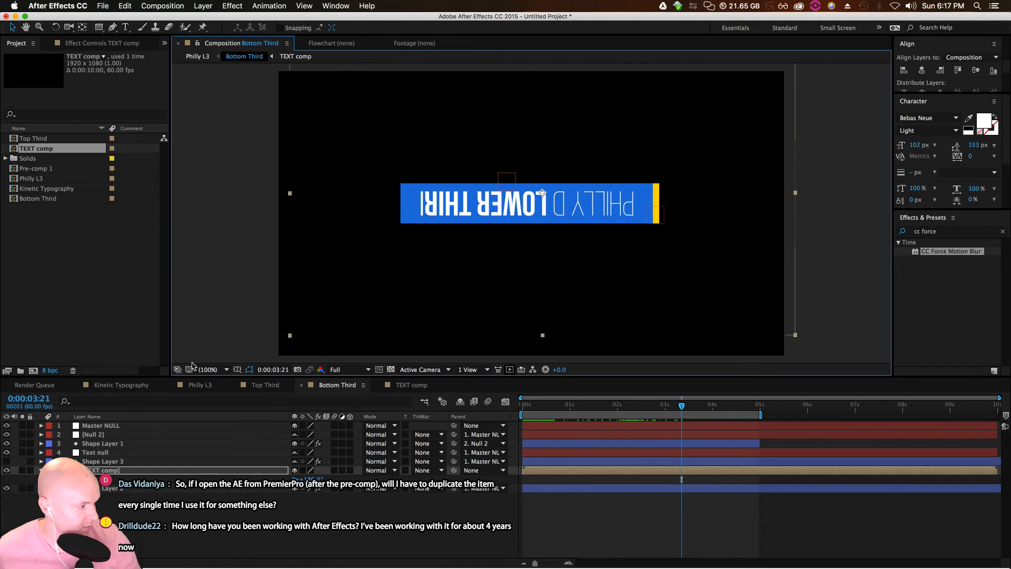
{"action": "key", "text": "super+z"}
{"action": "key", "text": "super+z"}
{"action": "key", "text": "super+z"}
{"action": "key", "text": "super+z"}
{"action": "key", "text": "super+z"}
{"action": "key", "text": "super+z"}
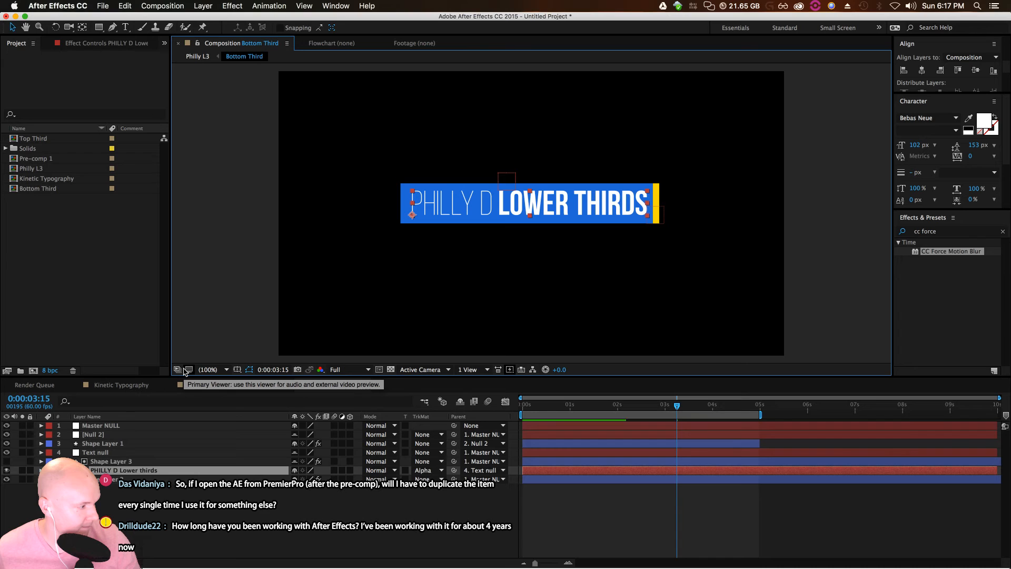
{"action": "left_click", "coordinate": [112, 461]}
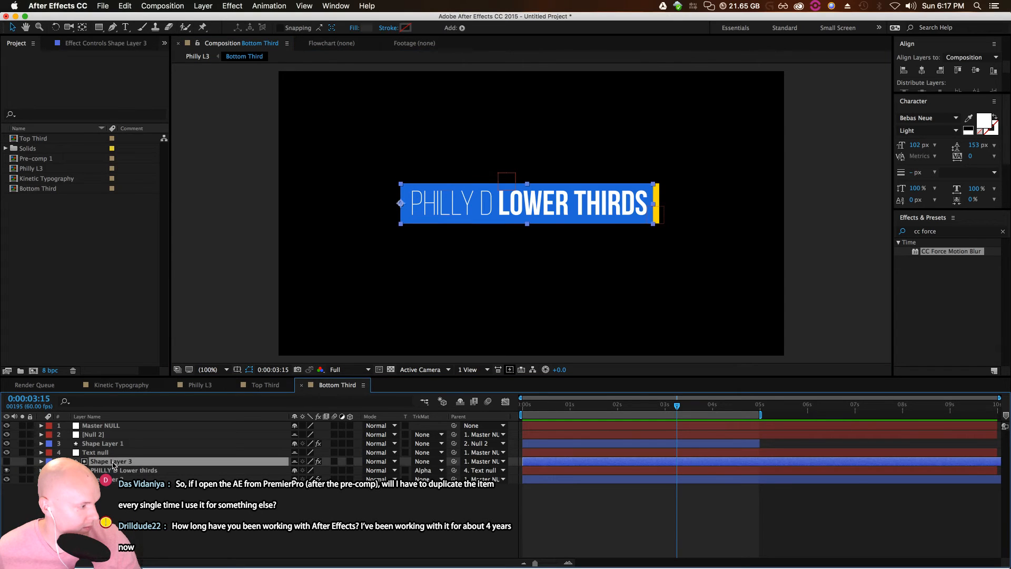
{"action": "left_click", "coordinate": [113, 470]}
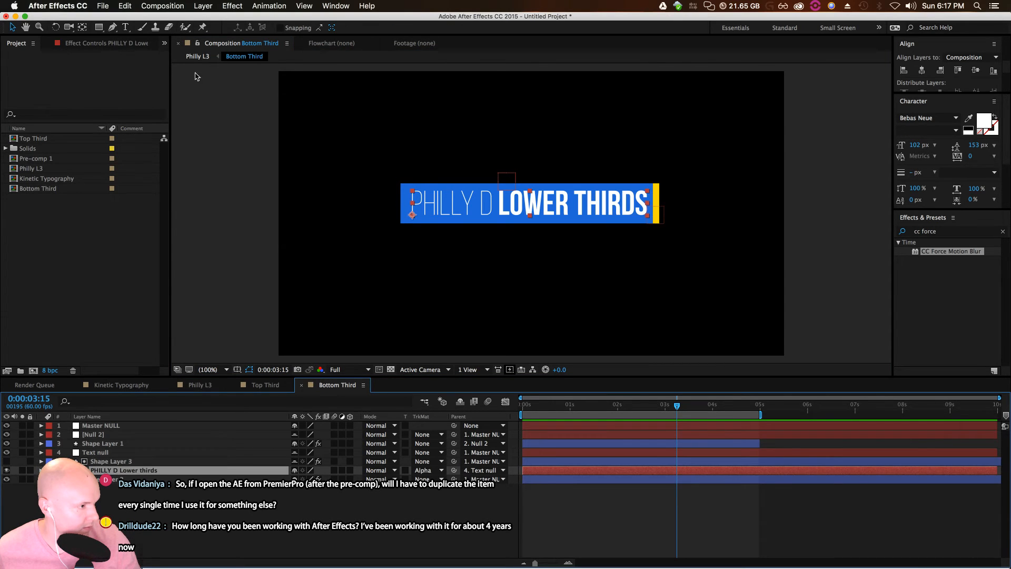
{"action": "left_click", "coordinate": [197, 56]}
{"action": "double_click", "coordinate": [109, 425]}
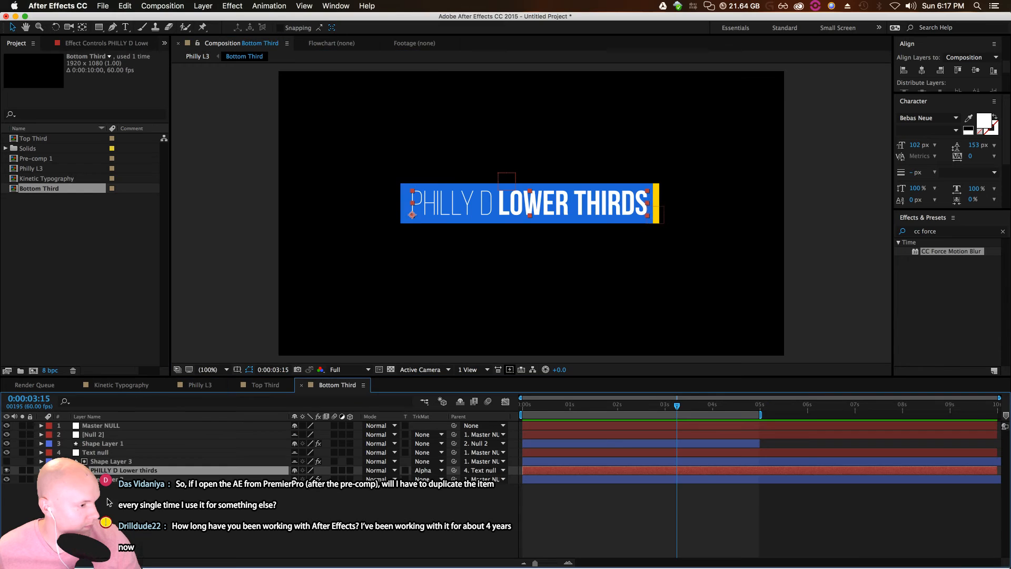
{"action": "left_click", "coordinate": [113, 471]}
{"action": "right_click", "coordinate": [112, 470]}
{"action": "left_click", "coordinate": [139, 479]}
{"action": "type", "text": "Text Comp"}
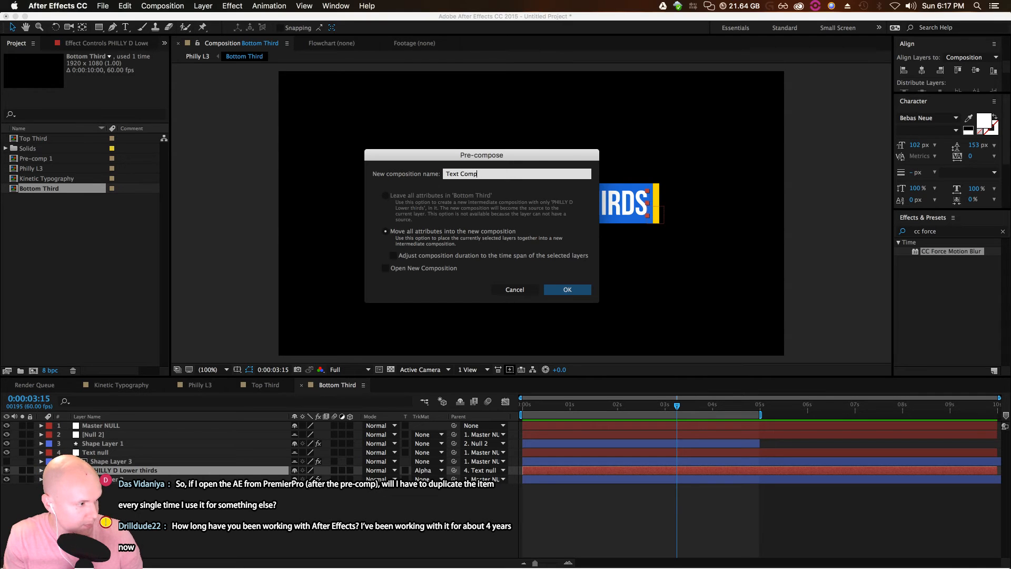
{"action": "key", "text": "Return"}
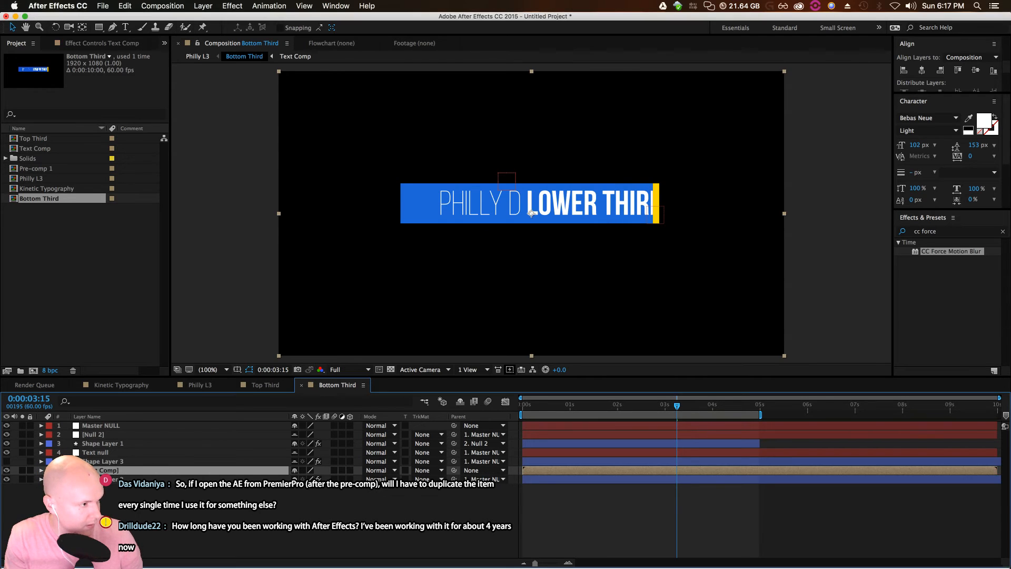
{"action": "double_click", "coordinate": [106, 471]}
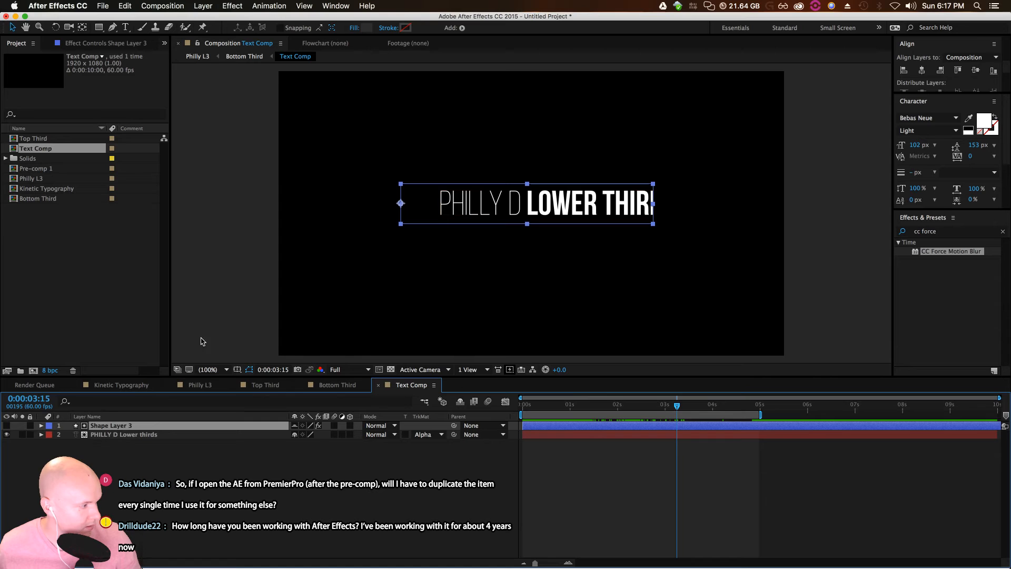
{"action": "left_click", "coordinate": [244, 56]}
{"action": "key", "text": "super+z"}
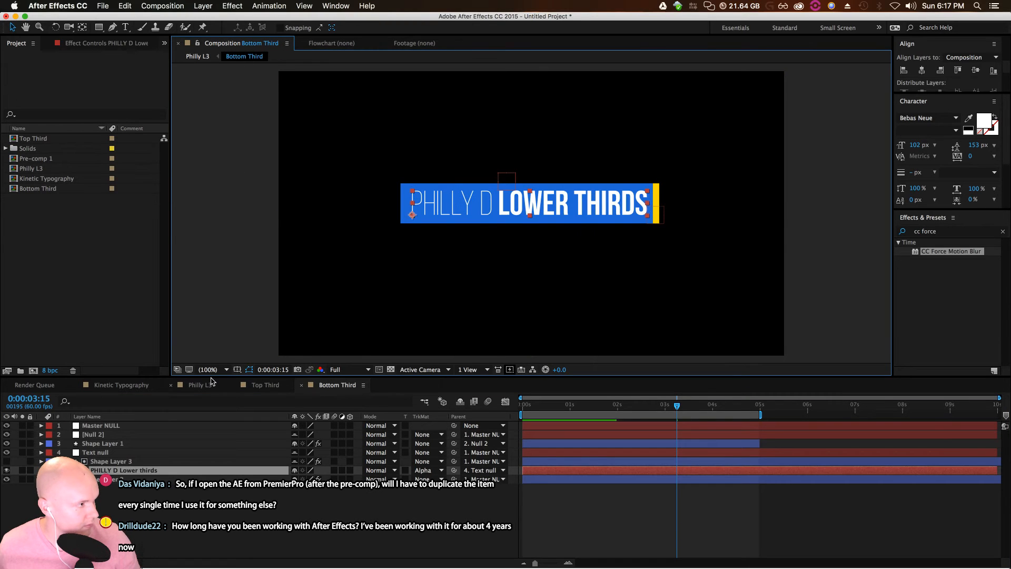
Set the PHILLY D text layer's Parent and Track Matte both to None
{"action": "left_click", "coordinate": [231, 512]}
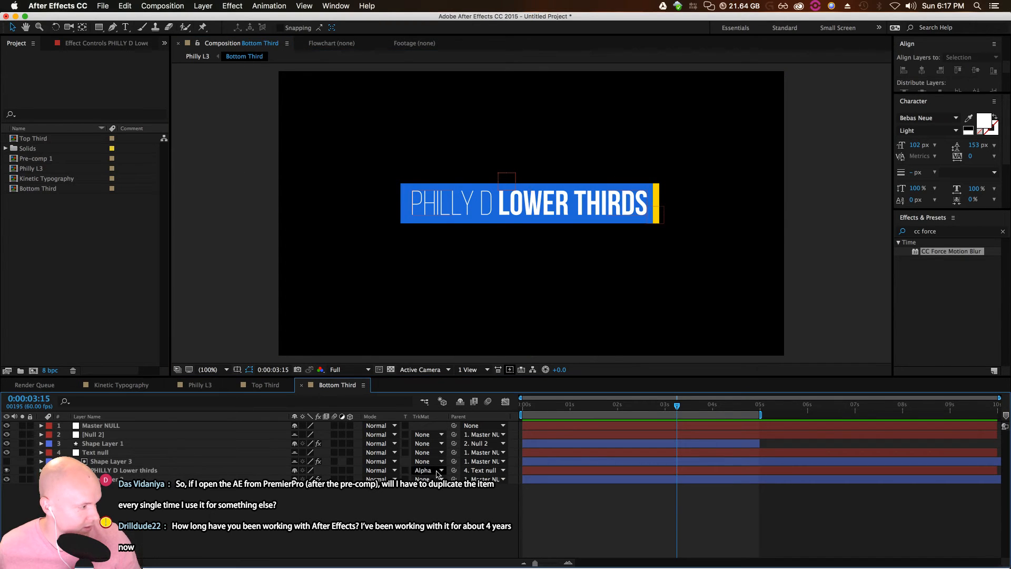
{"action": "left_click", "coordinate": [482, 471]}
{"action": "left_click", "coordinate": [302, 526]}
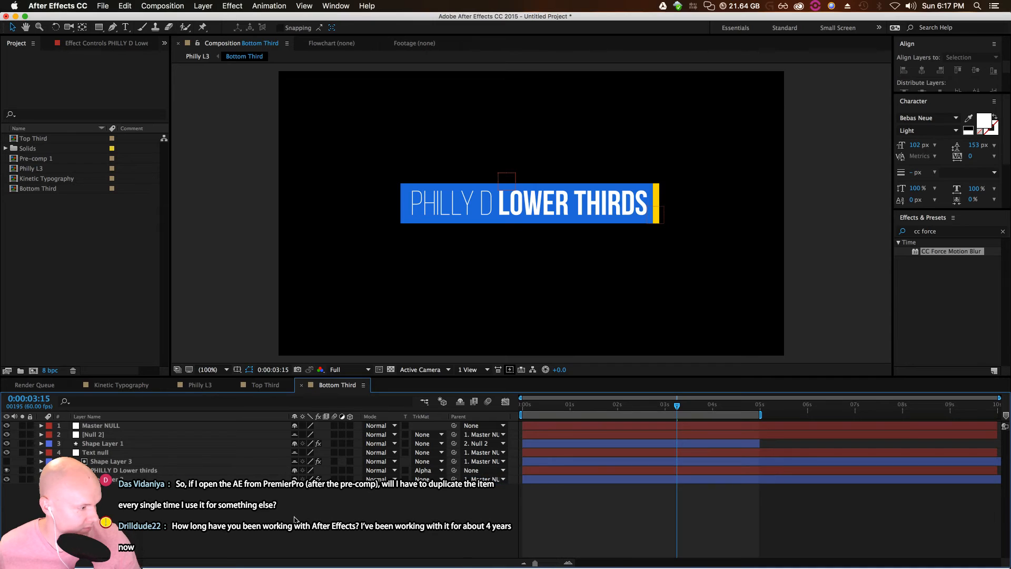
{"action": "left_click", "coordinate": [154, 470]}
{"action": "left_click", "coordinate": [423, 470]}
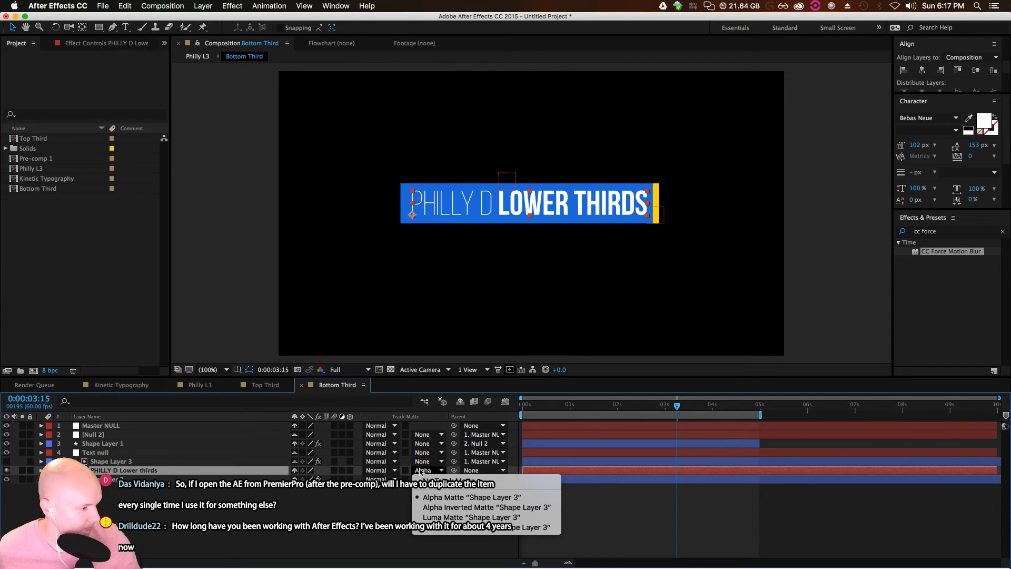
{"action": "left_click", "coordinate": [437, 472]}
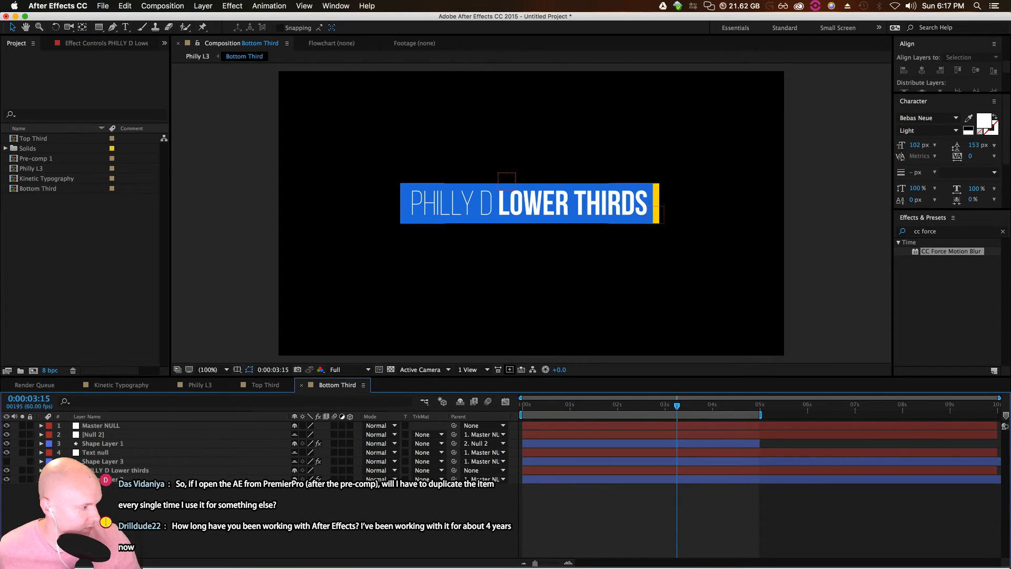
Precompose the text layer, then undo that precompose
{"action": "right_click", "coordinate": [138, 469]}
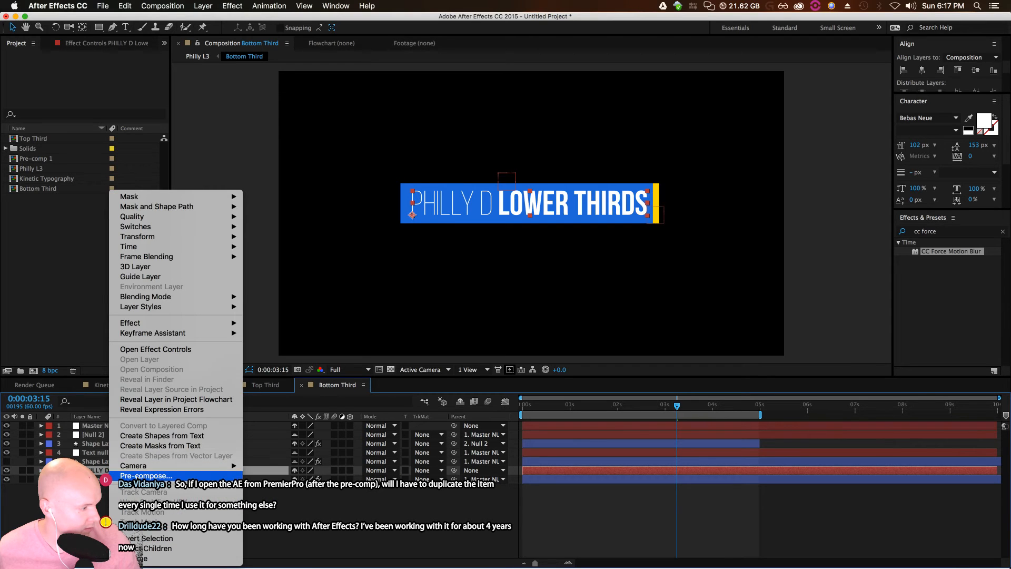
{"action": "left_click", "coordinate": [138, 476]}
{"action": "key", "text": "Return"}
{"action": "key", "text": "super+z"}
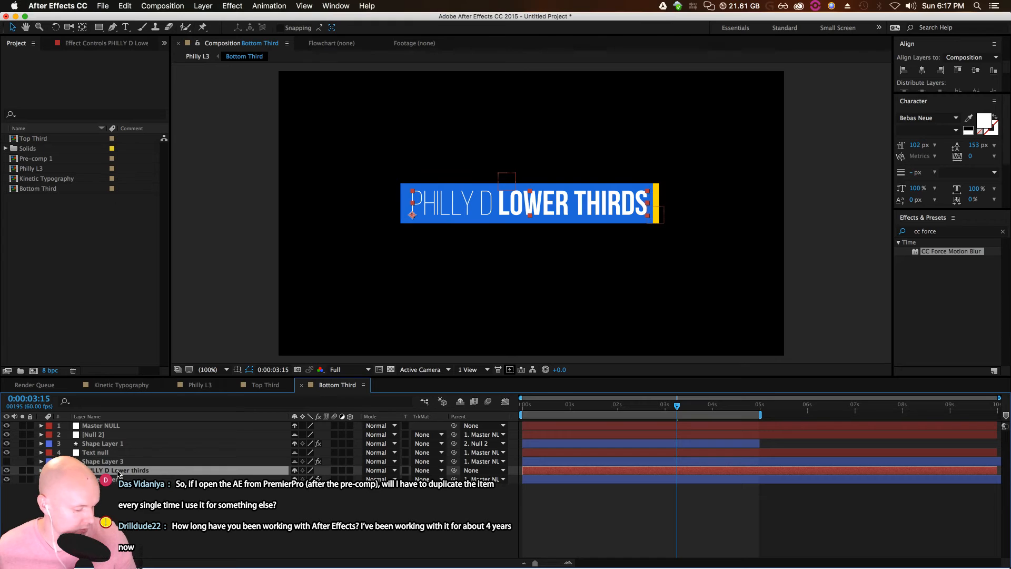
Precompose Shape Layer 3 into a new comp named 'Text Comp'
{"action": "right_click", "coordinate": [117, 463]}
{"action": "left_click", "coordinate": [141, 464]}
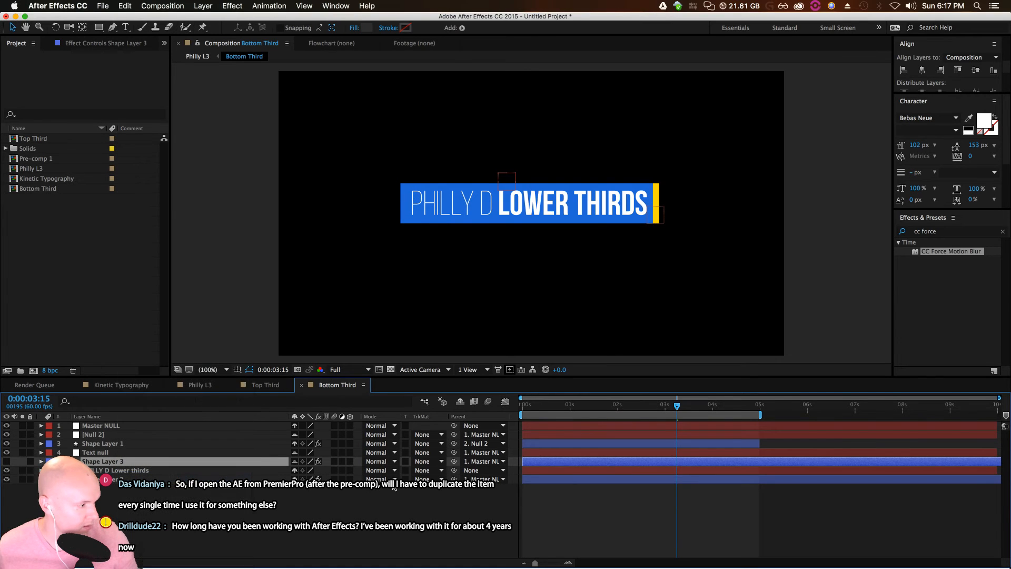
{"action": "type", "text": "Text Comp"}
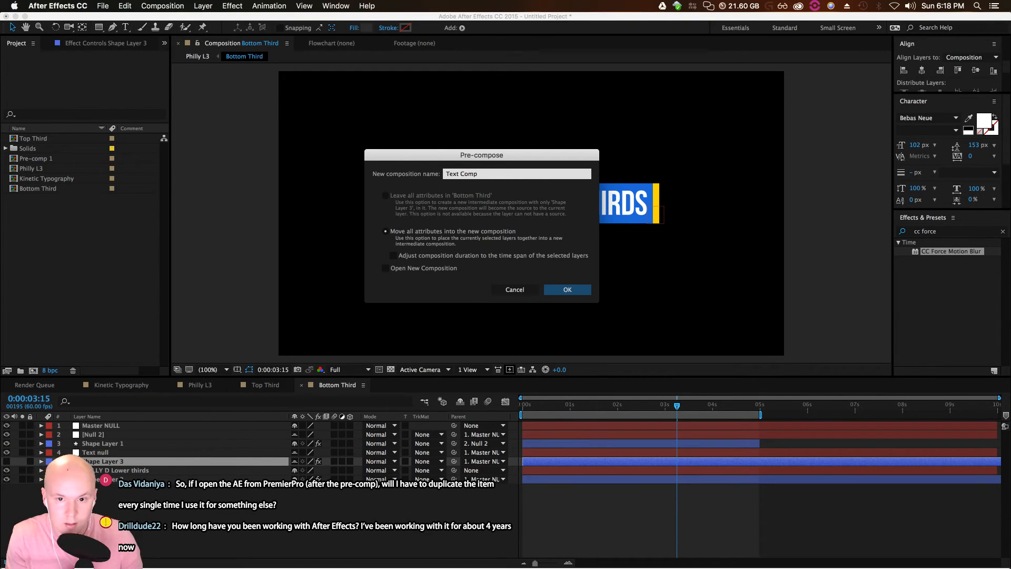
{"action": "key", "text": "Return"}
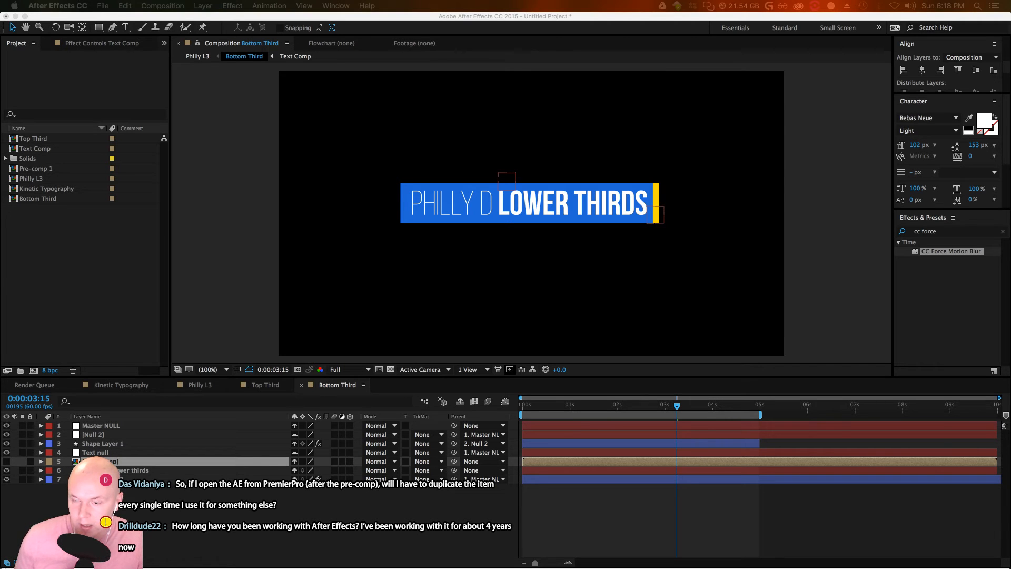
{"action": "left_click_drag", "start_coordinate": [0, 184], "coordinate": [448, 57]}
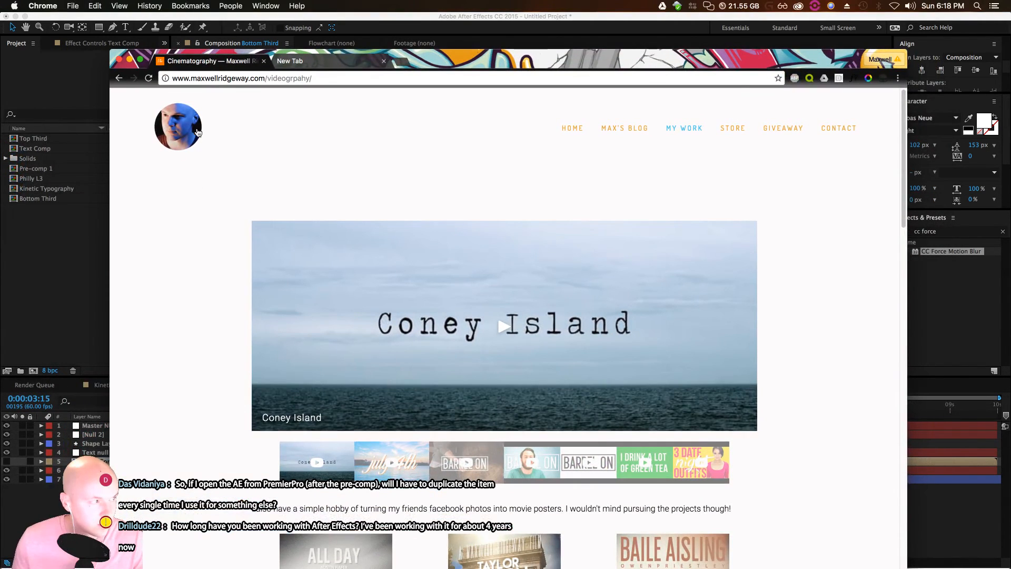
Go to the website's home page and load its contact page in Chrome
{"action": "left_click", "coordinate": [194, 131]}
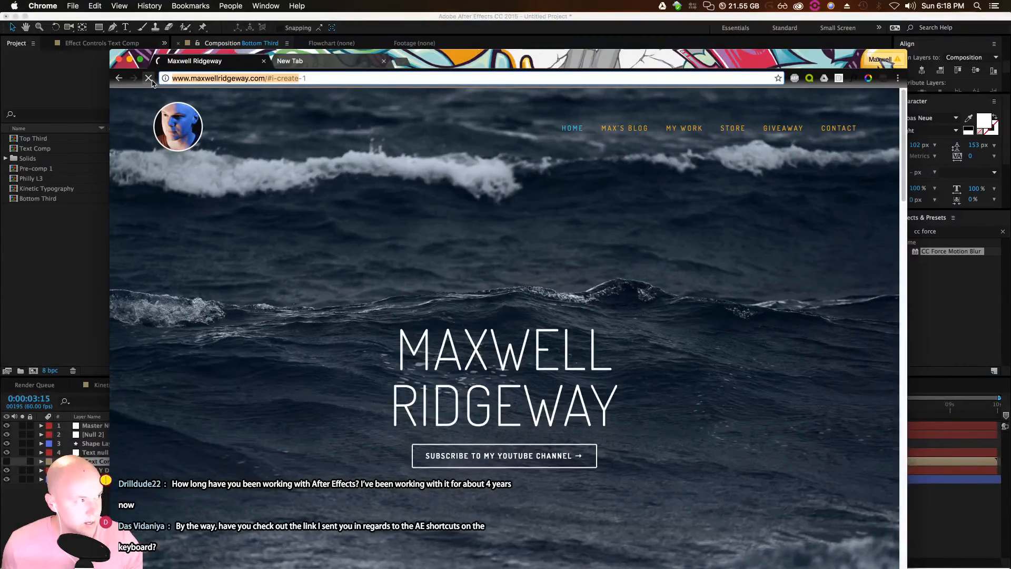
{"action": "left_click", "coordinate": [311, 78]}
{"action": "left_click_drag", "start_coordinate": [266, 79], "coordinate": [173, 82]}
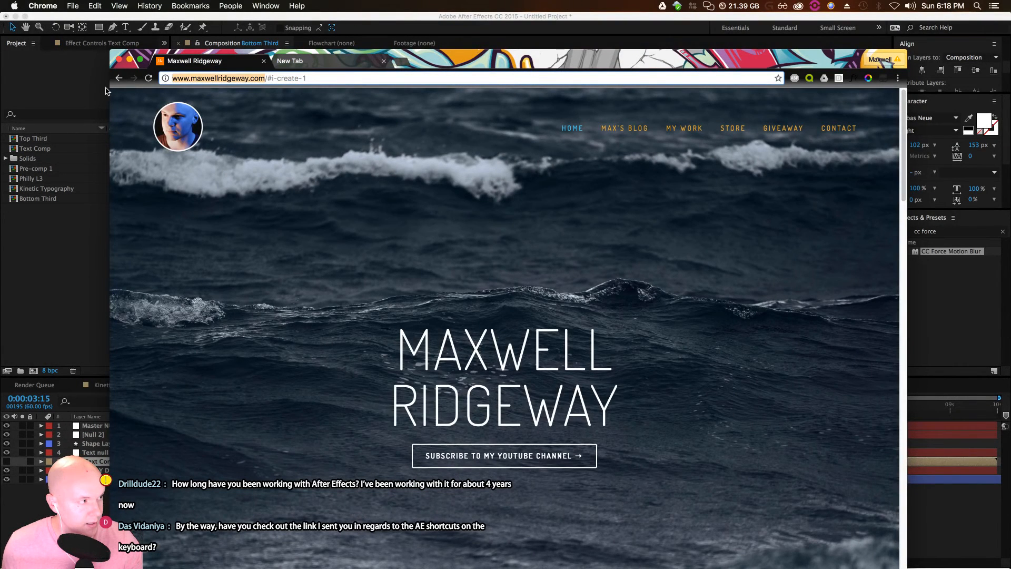
{"action": "left_click", "coordinate": [842, 128]}
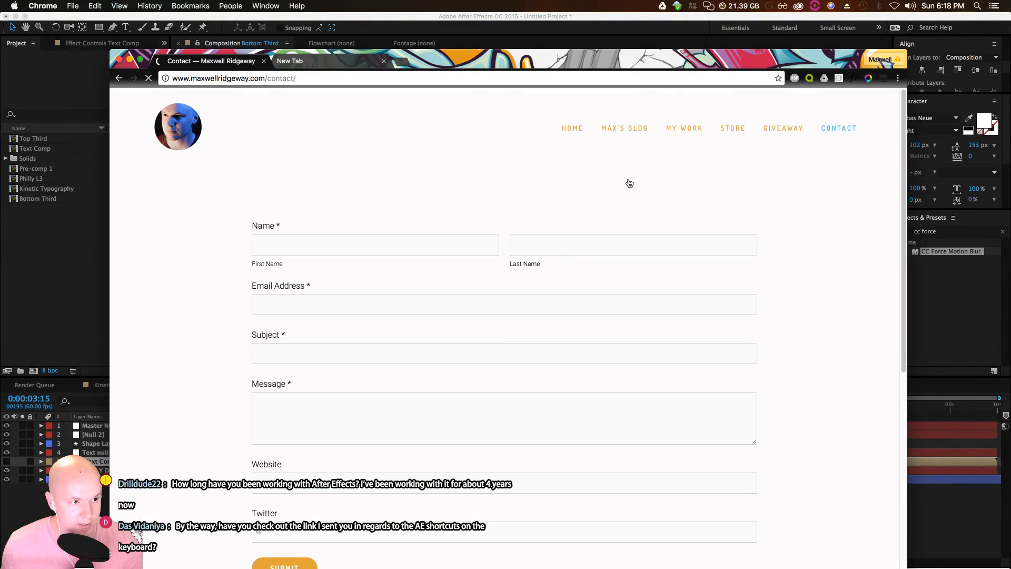
{"action": "scroll", "coordinate": [512, 290], "scroll_direction": "down", "scroll_amount": 1}
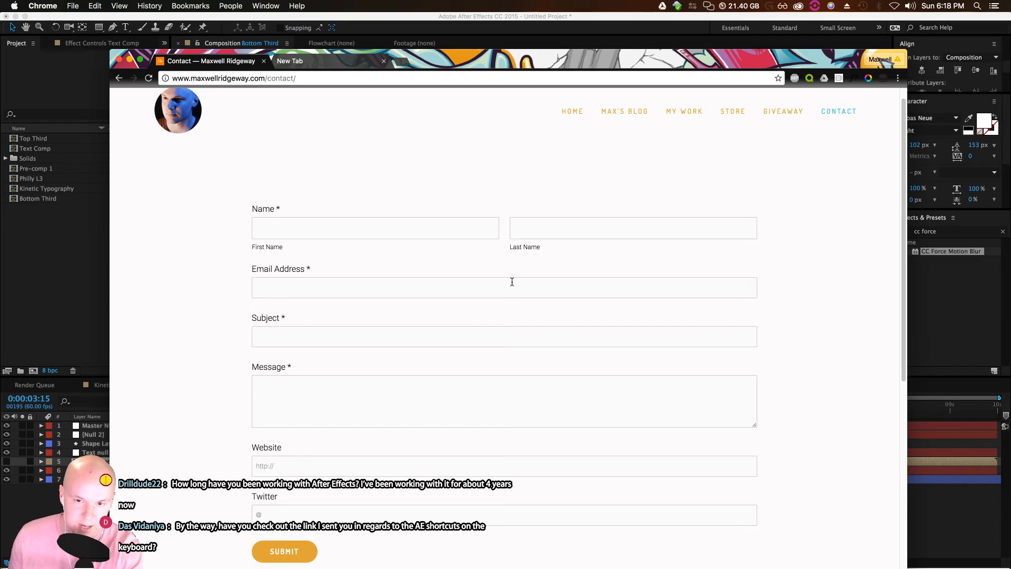
{"action": "left_click_drag", "start_coordinate": [805, 59], "coordinate": [791, 33]}
{"action": "scroll", "coordinate": [574, 327], "scroll_direction": "down", "scroll_amount": 10}
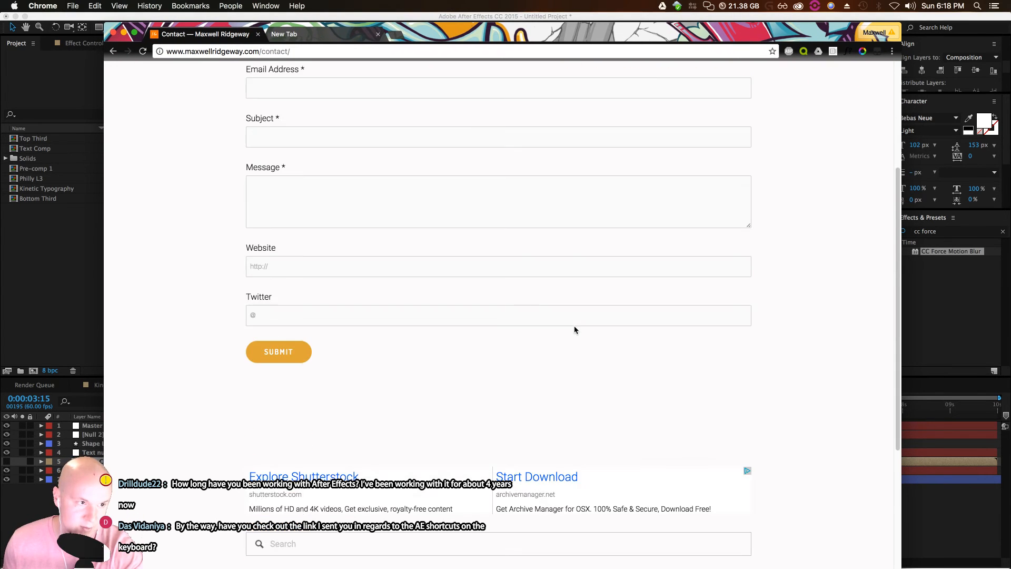
{"action": "scroll", "coordinate": [579, 327], "scroll_direction": "up", "scroll_amount": 10}
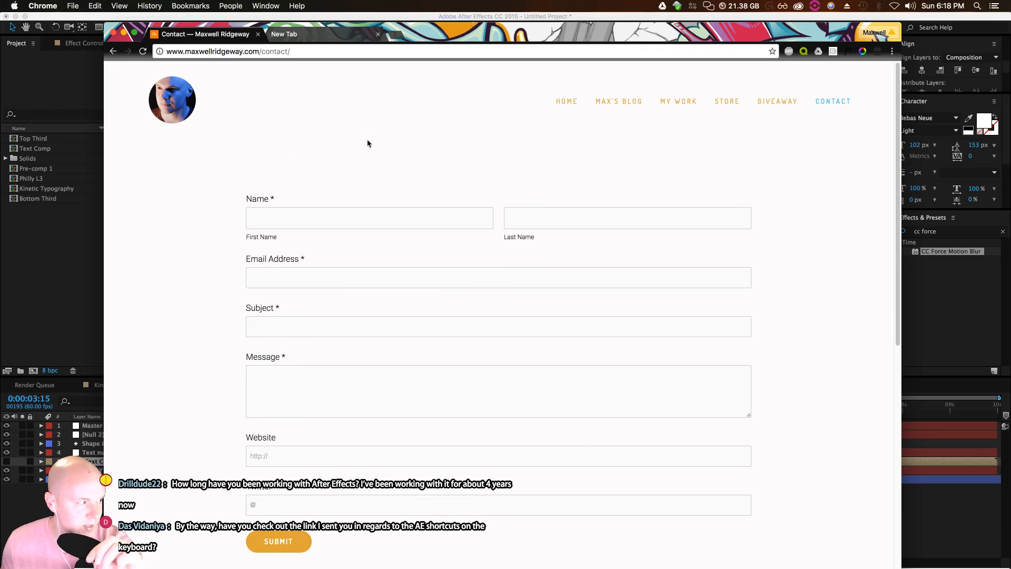
Click into the First Name, Email Address and Message fields, then move Chrome off screen
{"action": "left_click", "coordinate": [266, 196]}
{"action": "key", "text": "Tab"}
{"action": "left_click", "coordinate": [281, 251]}
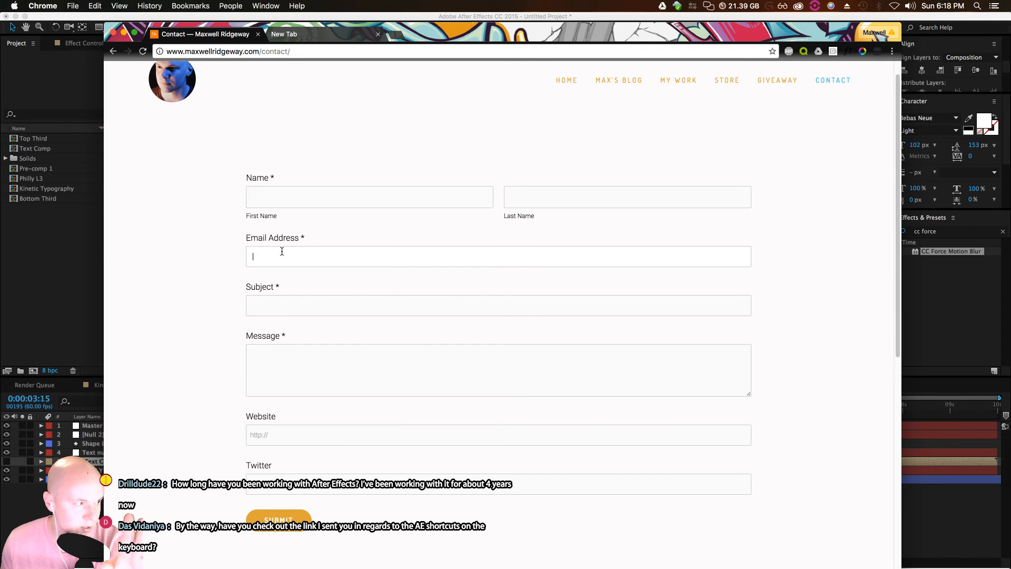
{"action": "left_click", "coordinate": [264, 353]}
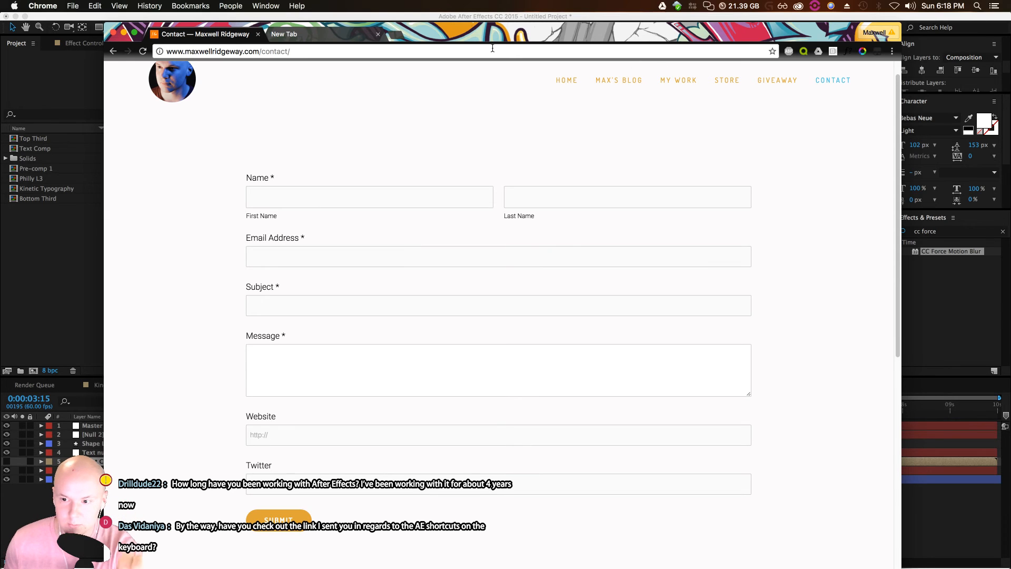
{"action": "left_click_drag", "start_coordinate": [452, 24], "coordinate": [1010, 21]}
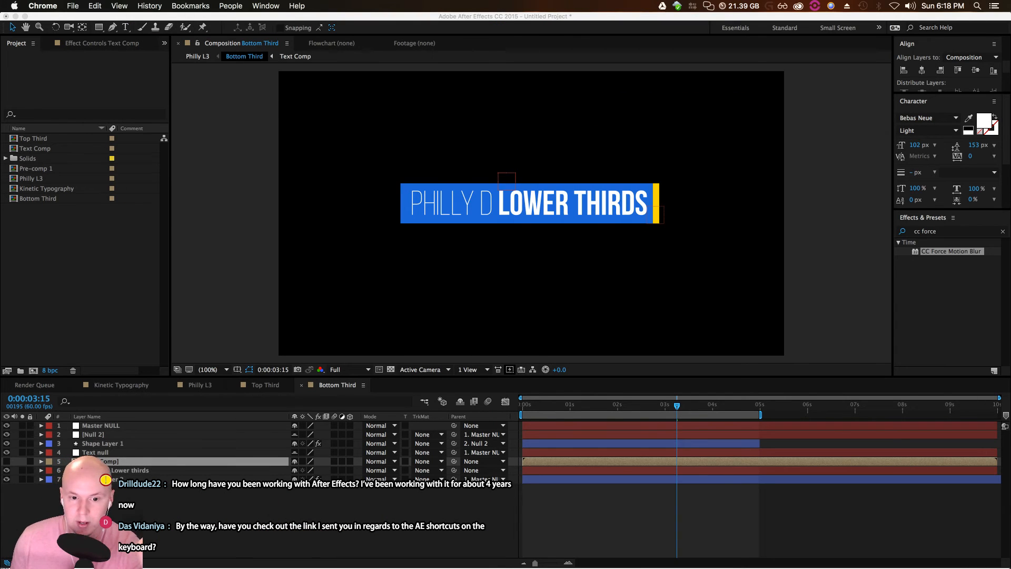
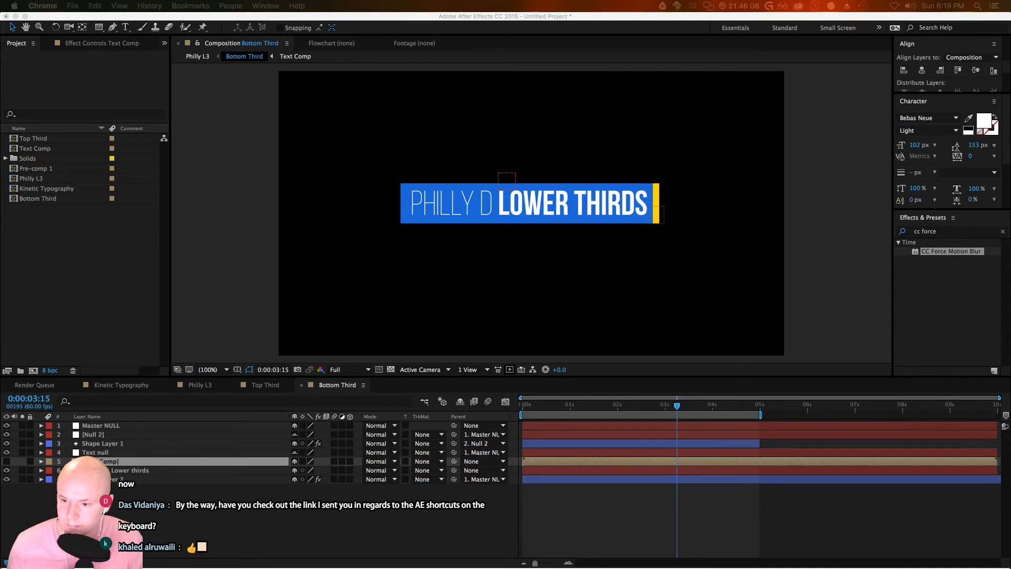
Inspect Text Comp, undo its pre-compose, and select the PHILLY D Lower thirds text layer
{"action": "left_click", "coordinate": [450, 529]}
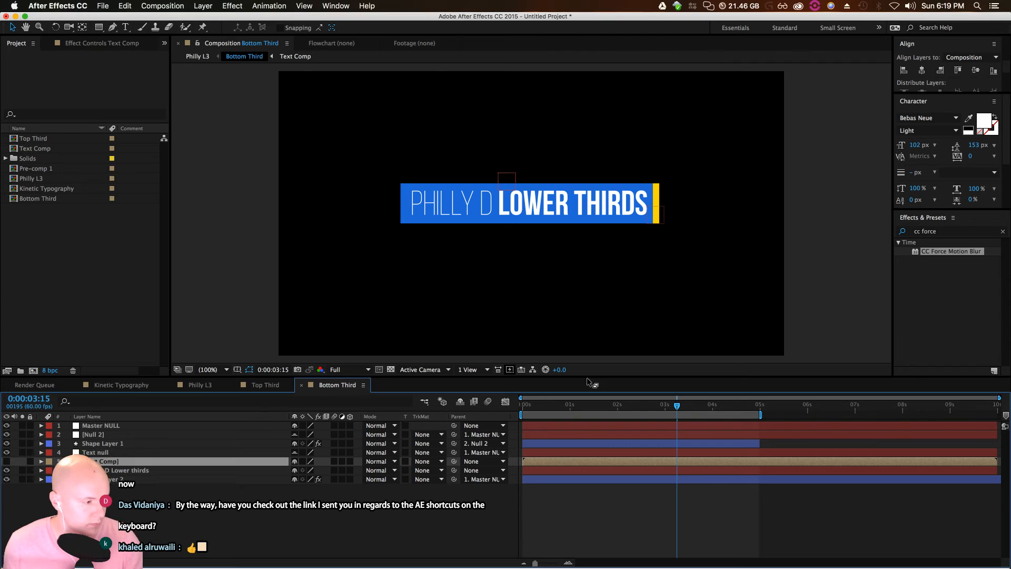
{"action": "left_click_drag", "start_coordinate": [639, 404], "coordinate": [711, 430]}
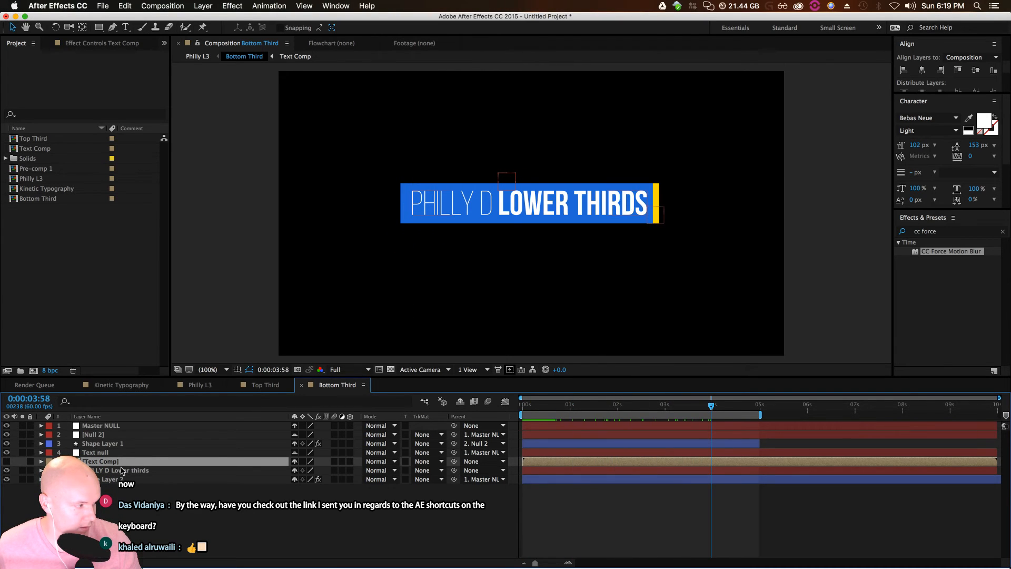
{"action": "double_click", "coordinate": [100, 462]}
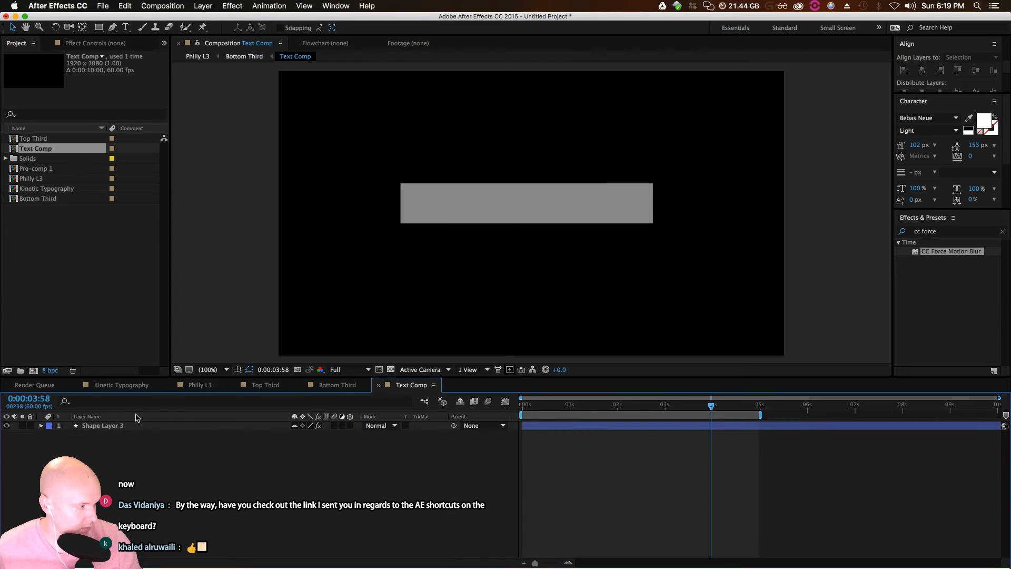
{"action": "left_click", "coordinate": [248, 56]}
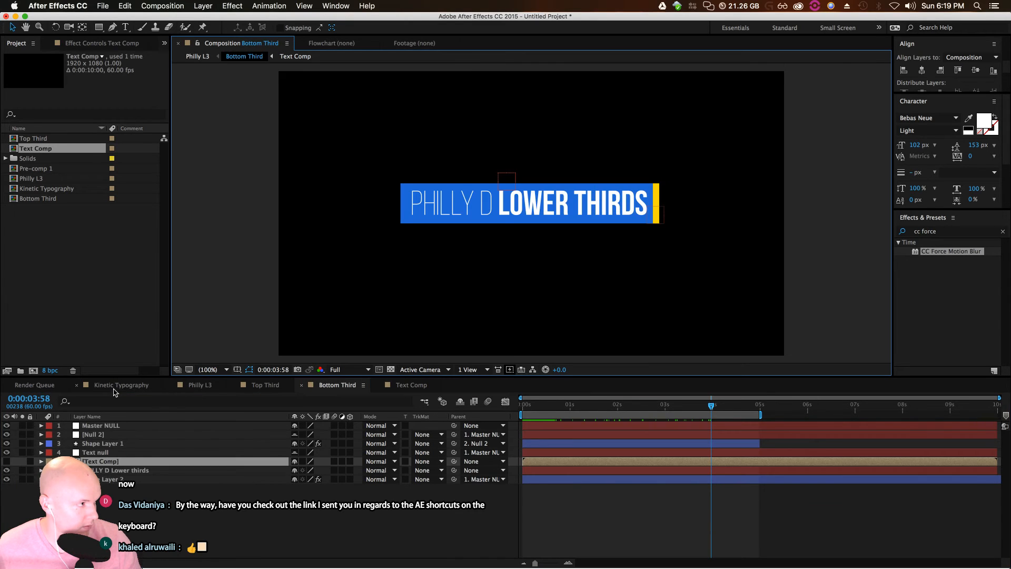
{"action": "key", "text": "super+z"}
{"action": "left_click", "coordinate": [112, 463]}
{"action": "left_click", "coordinate": [117, 471]}
Pre-compose the title text layer into a new comp named 'Text Comp 2'
{"action": "right_click", "coordinate": [117, 470]}
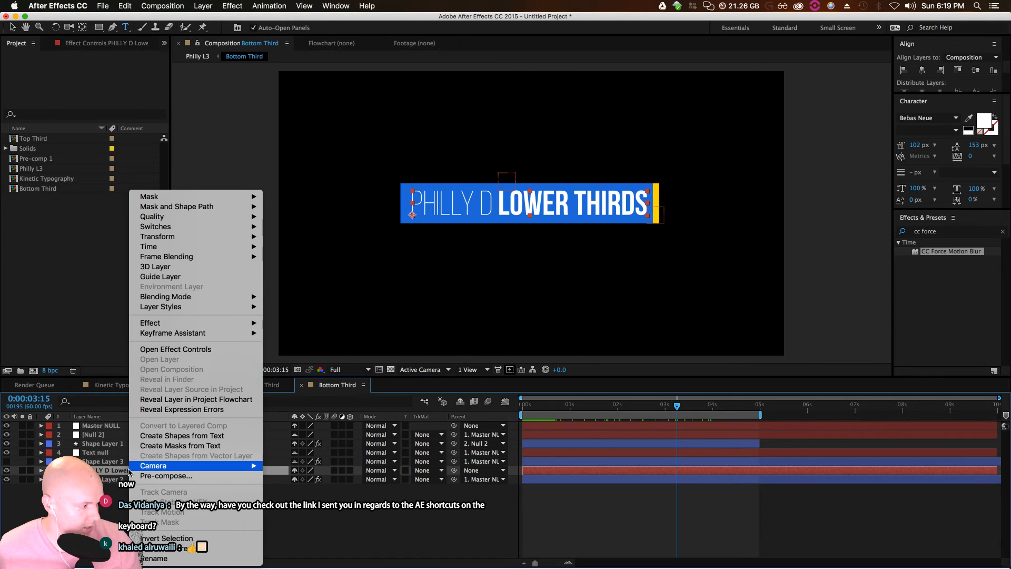
{"action": "left_click", "coordinate": [160, 477]}
{"action": "type", "text": "Text Comp 2"}
{"action": "key", "text": "Return"}
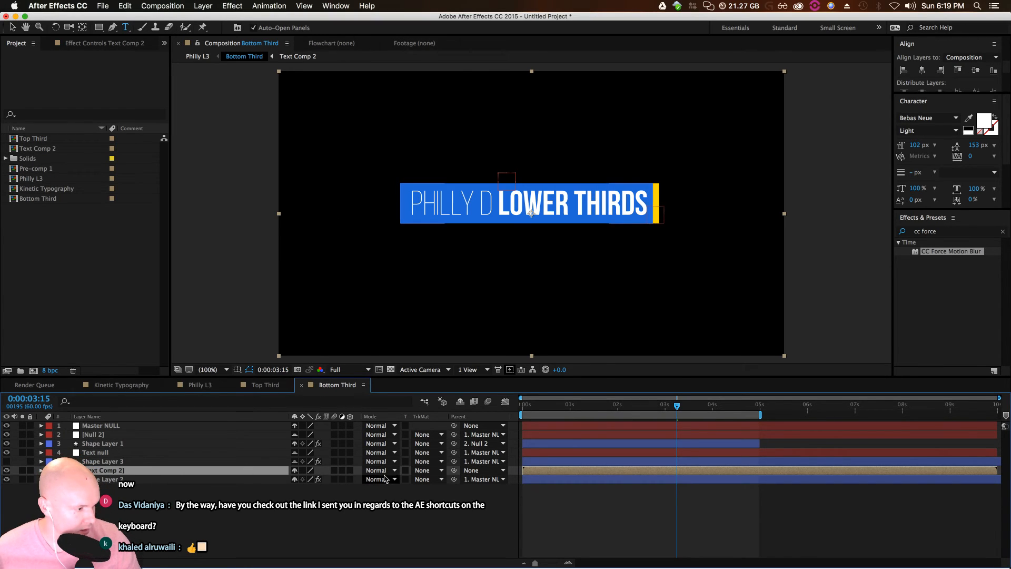
Set Text Comp 2's track matte to Alpha Matte and parent it to the Text null
{"action": "left_click", "coordinate": [427, 470]}
{"action": "left_click", "coordinate": [440, 496]}
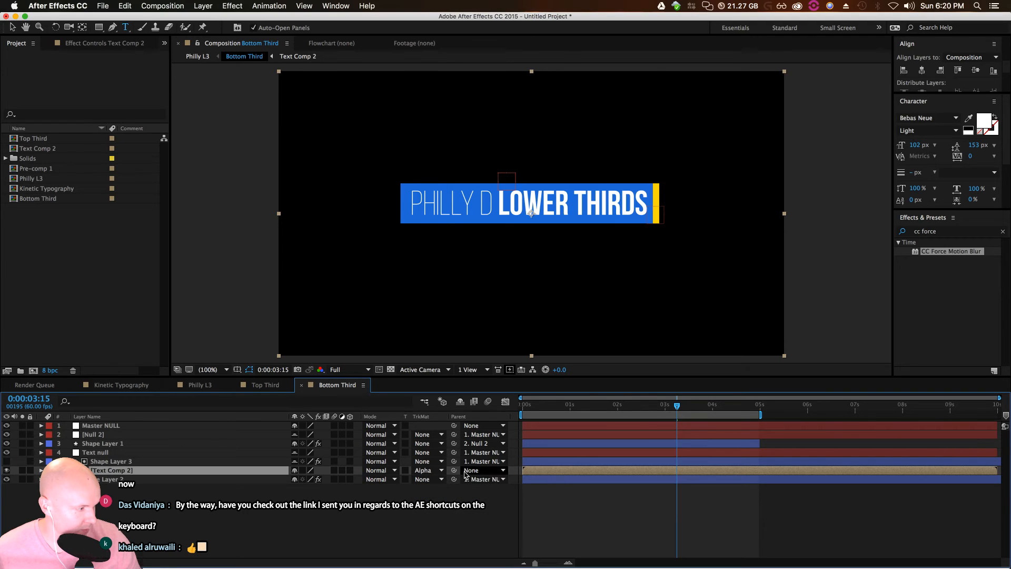
{"action": "left_click_drag", "start_coordinate": [454, 470], "coordinate": [129, 452]}
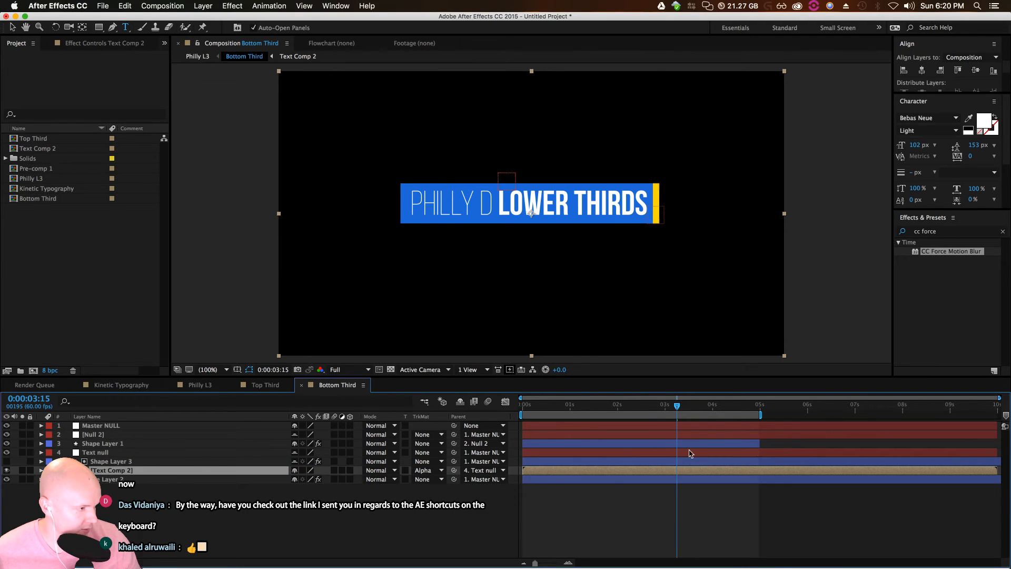
{"action": "mouse_move", "coordinate": [677, 409]}
{"action": "left_mouse_down"}
{"action": "mouse_move", "coordinate": [558, 428]}
{"action": "mouse_move", "coordinate": [680, 425]}
{"action": "left_mouse_up"}
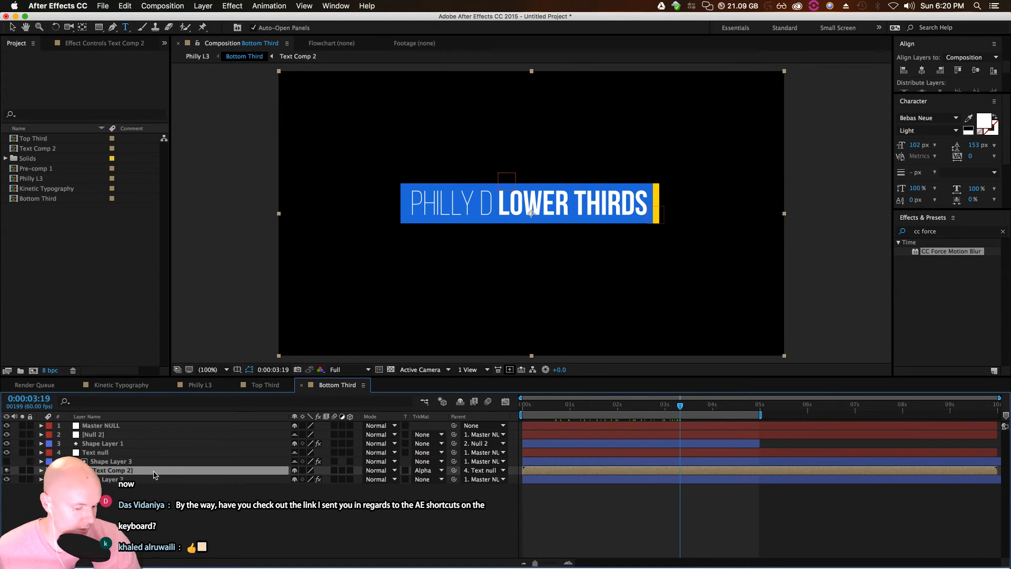
Reveal and edit Text Comp 2's rotation, then open the Text Comp 2 precomp
{"action": "key", "text": "r"}
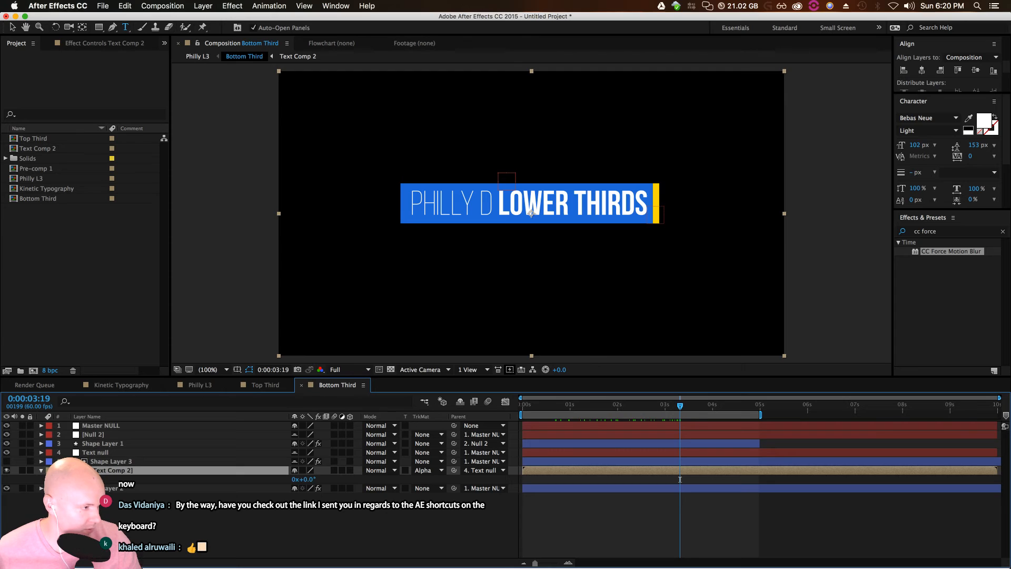
{"action": "left_click", "coordinate": [305, 480]}
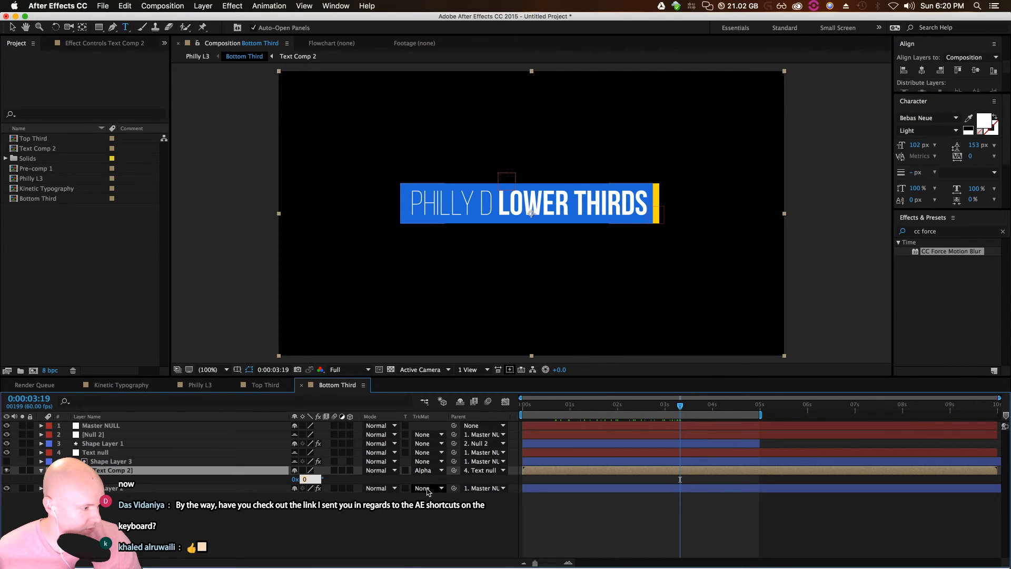
{"action": "left_click", "coordinate": [557, 466]}
{"action": "double_click", "coordinate": [557, 465]}
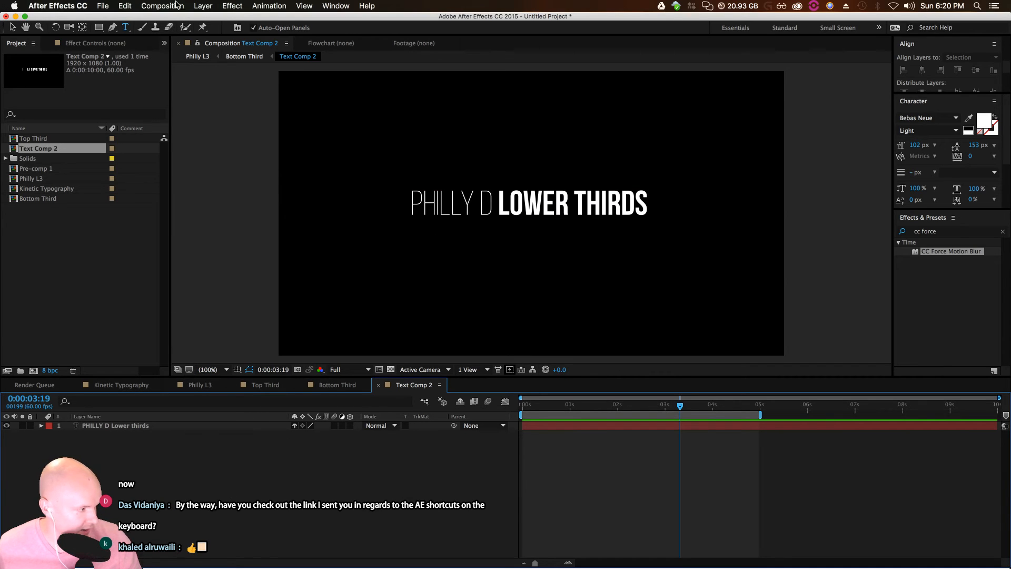
Crop Text Comp 2 to a region of interest drawn tightly around the title
{"action": "left_click", "coordinate": [379, 370]}
{"action": "left_click_drag", "start_coordinate": [371, 170], "coordinate": [692, 234]}
{"action": "left_click", "coordinate": [164, 6]}
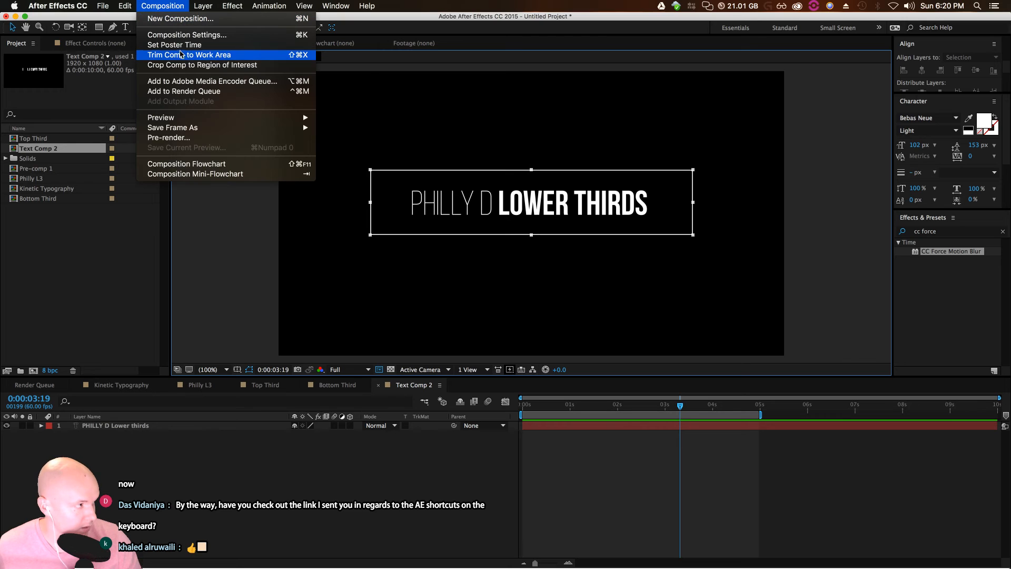
{"action": "left_click", "coordinate": [184, 65]}
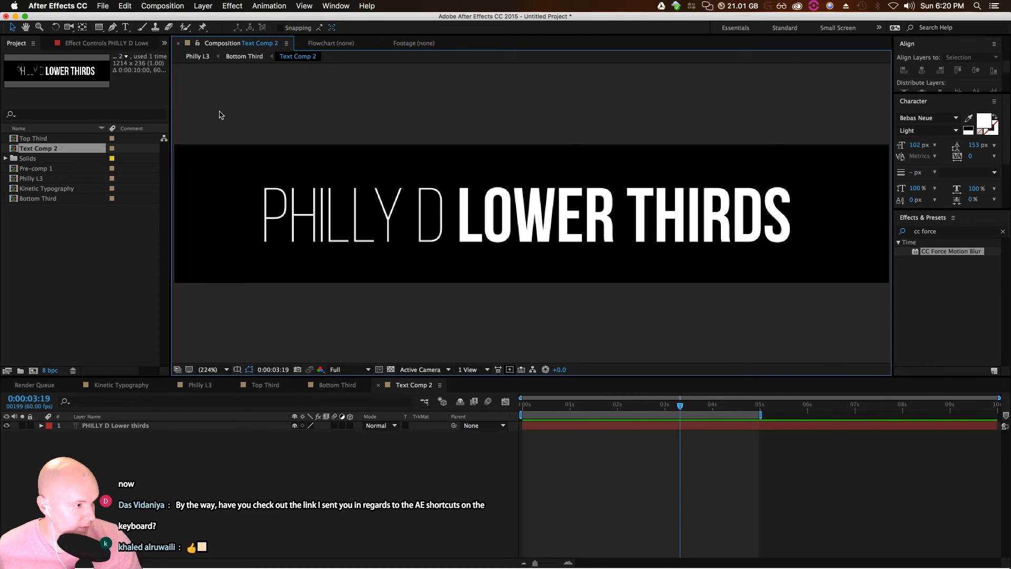
In Bottom Third, nudge the title up-left and set Text Comp 2's rotation to 180°
{"action": "left_click", "coordinate": [251, 56]}
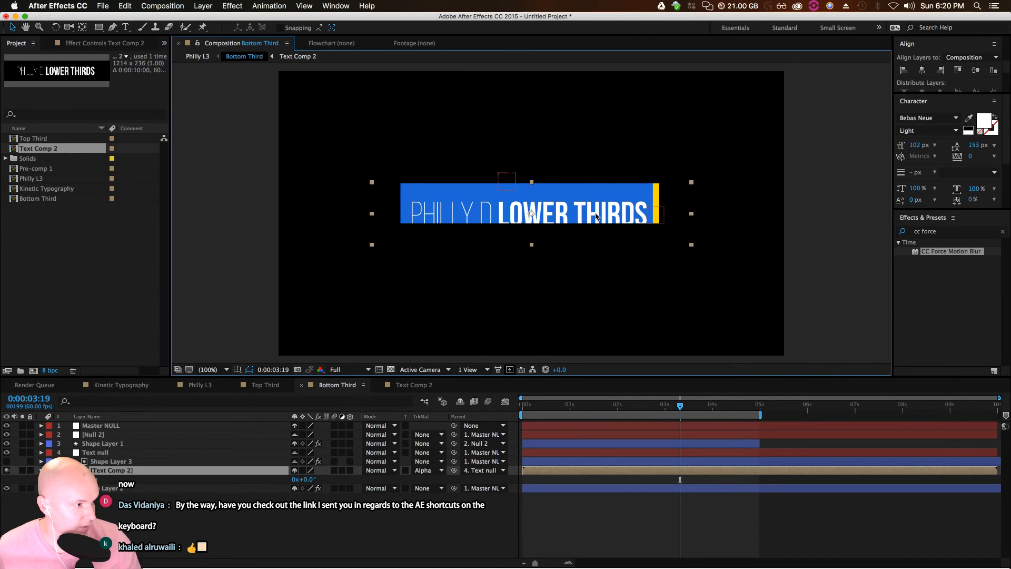
{"action": "left_click_drag", "start_coordinate": [597, 208], "coordinate": [595, 206]}
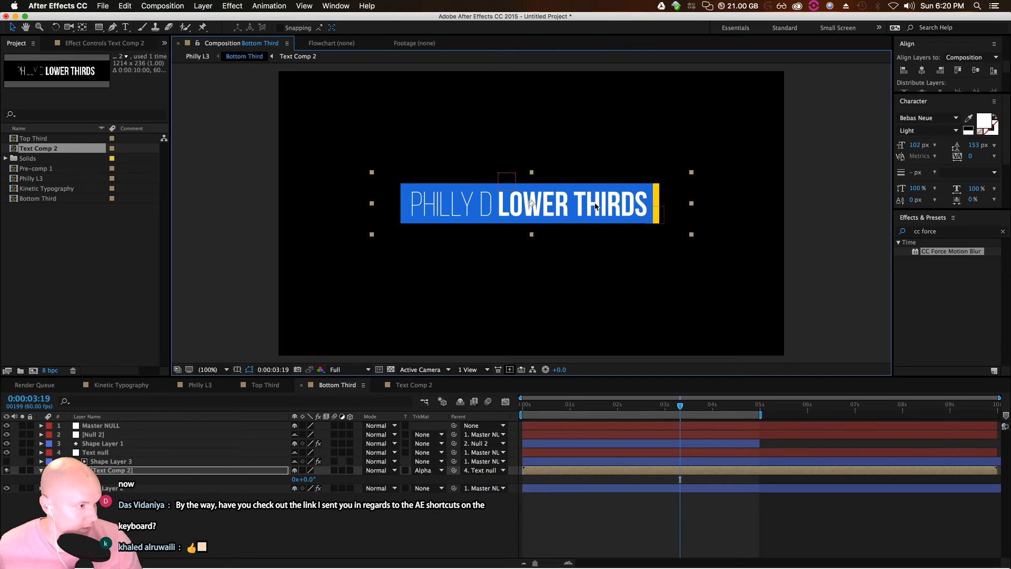
{"action": "left_click", "coordinate": [311, 479]}
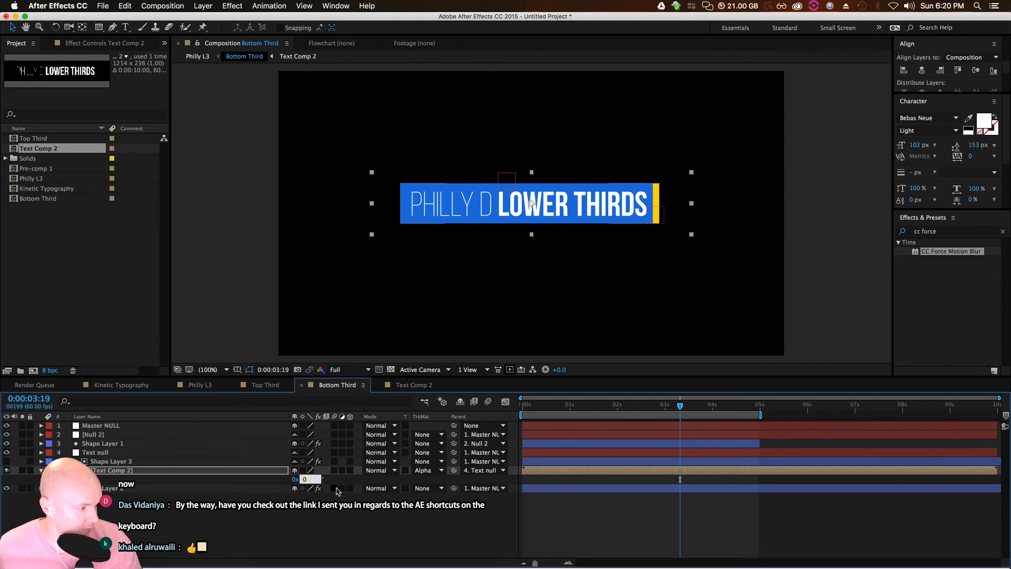
{"action": "type", "text": "180"}
{"action": "key", "text": "Return"}
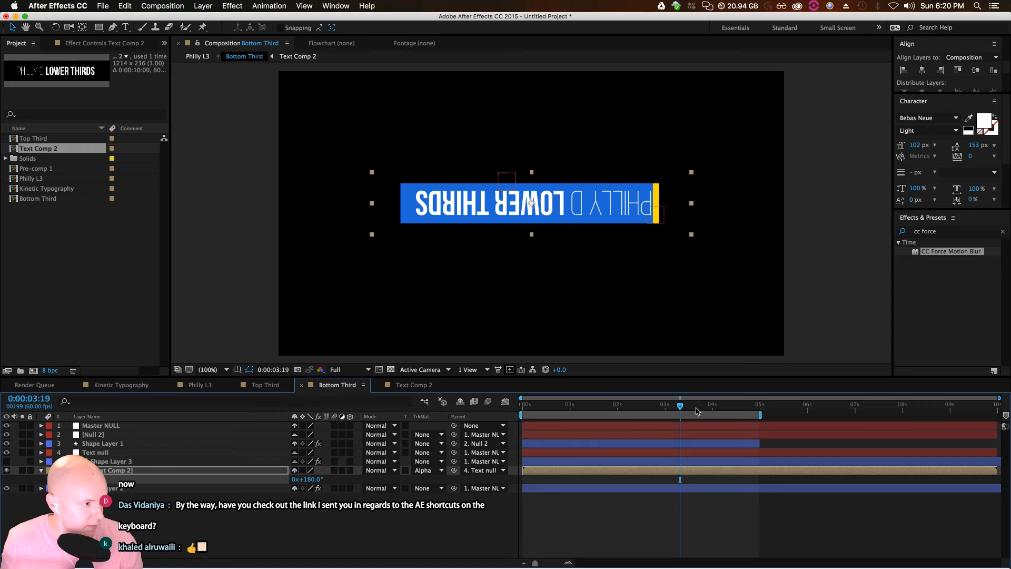
Scrub the animation, then reopen Text Comp 2 and select its title text layer
{"action": "left_click_drag", "start_coordinate": [679, 408], "coordinate": [724, 433]}
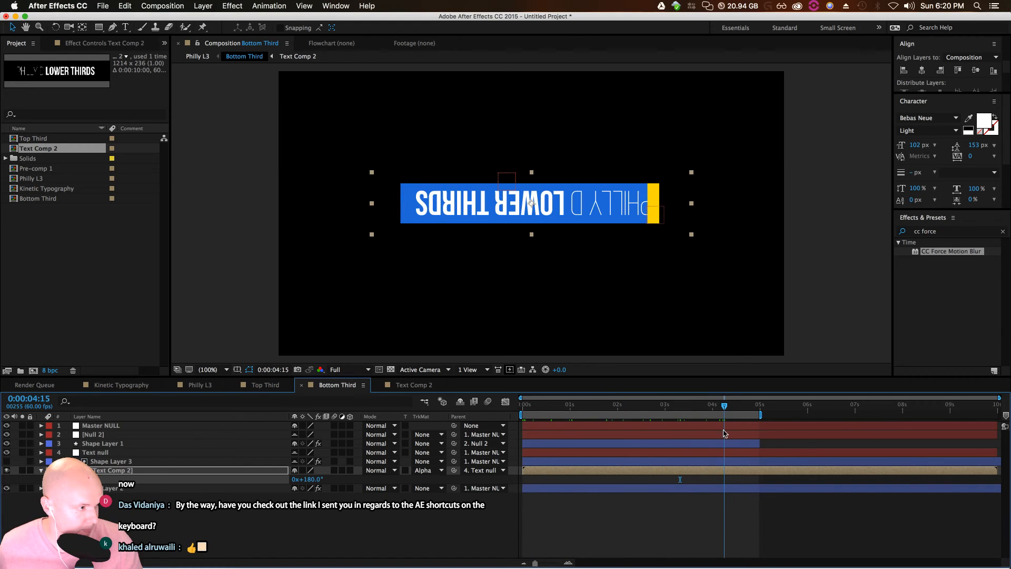
{"action": "left_click", "coordinate": [657, 530]}
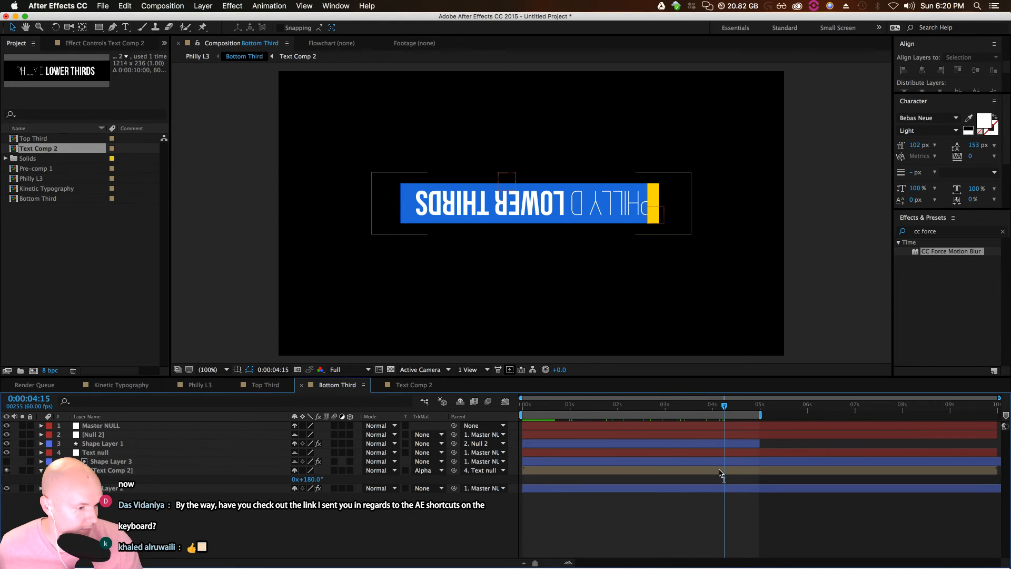
{"action": "double_click", "coordinate": [721, 472]}
{"action": "left_click", "coordinate": [750, 215]}
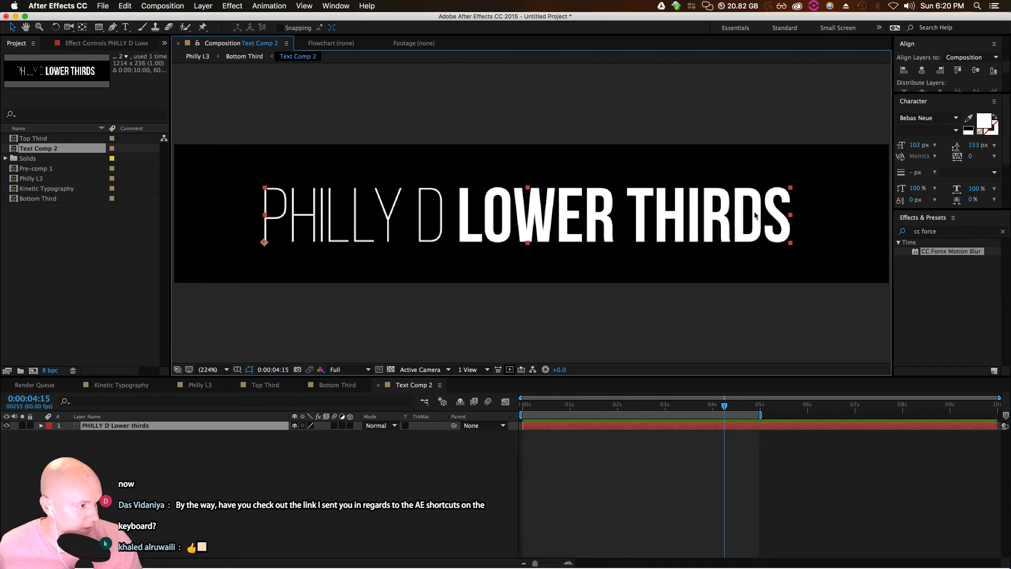
Retype the title text as 'BOTTOM COMPOSTION'
{"action": "double_click", "coordinate": [785, 212]}
{"action": "type", "text": "BTO"}
{"action": "key", "text": "BackSpace"}
{"action": "key", "text": "BackSpace"}
{"action": "type", "text": "O"}
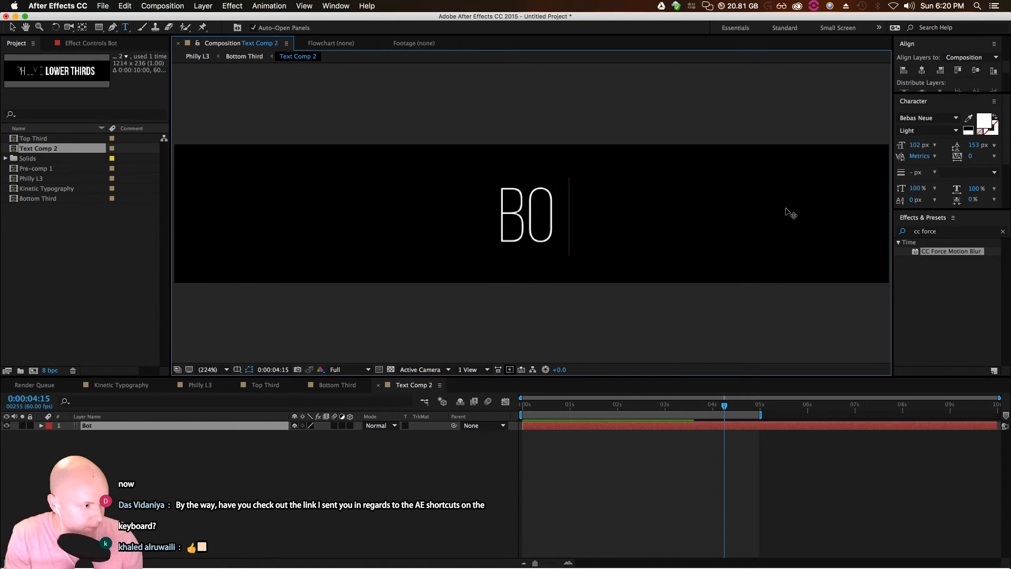
{"action": "type", "text": "TTOM COMPOSTION"}
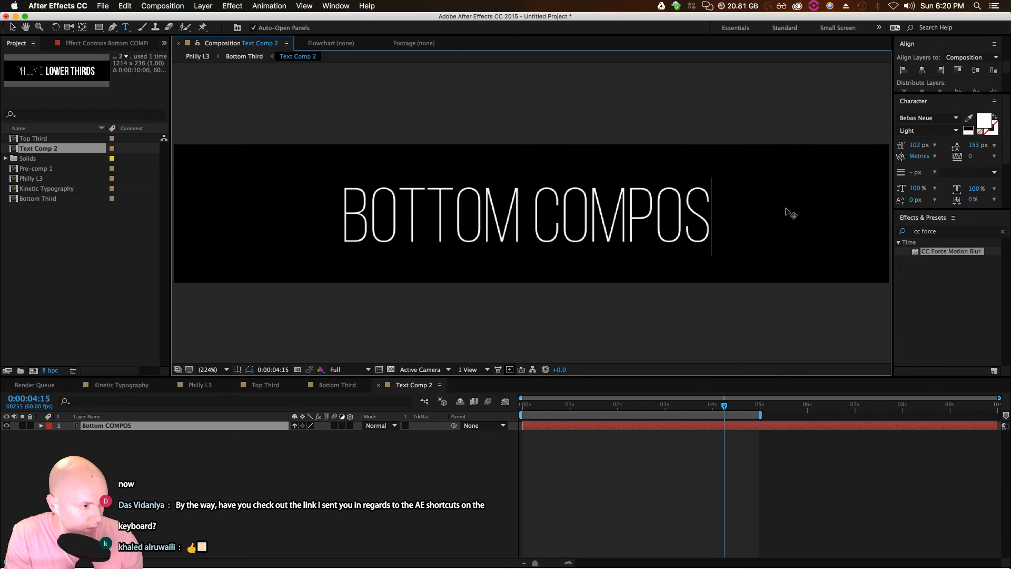
Make the word COMPOSTION bold, then view the Philly L3 composition
{"action": "left_click_drag", "start_coordinate": [766, 216], "coordinate": [489, 213]}
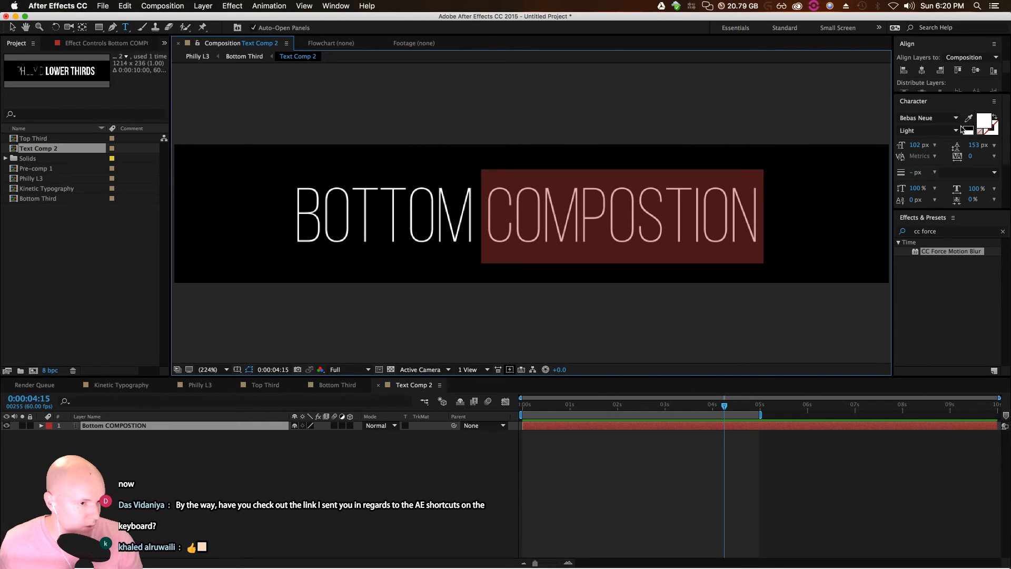
{"action": "left_click", "coordinate": [927, 131]}
{"action": "left_click", "coordinate": [903, 180]}
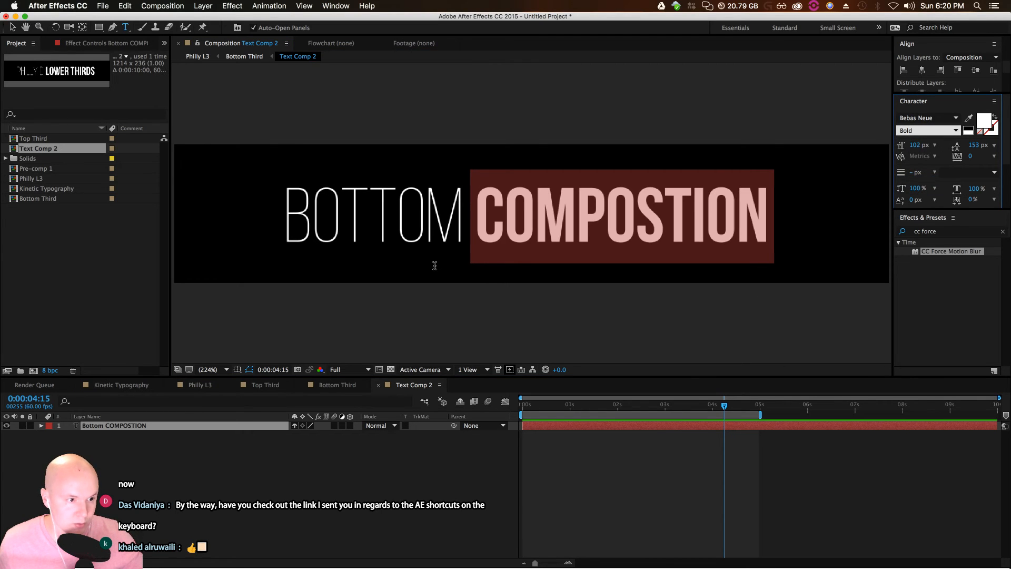
{"action": "left_click", "coordinate": [198, 56]}
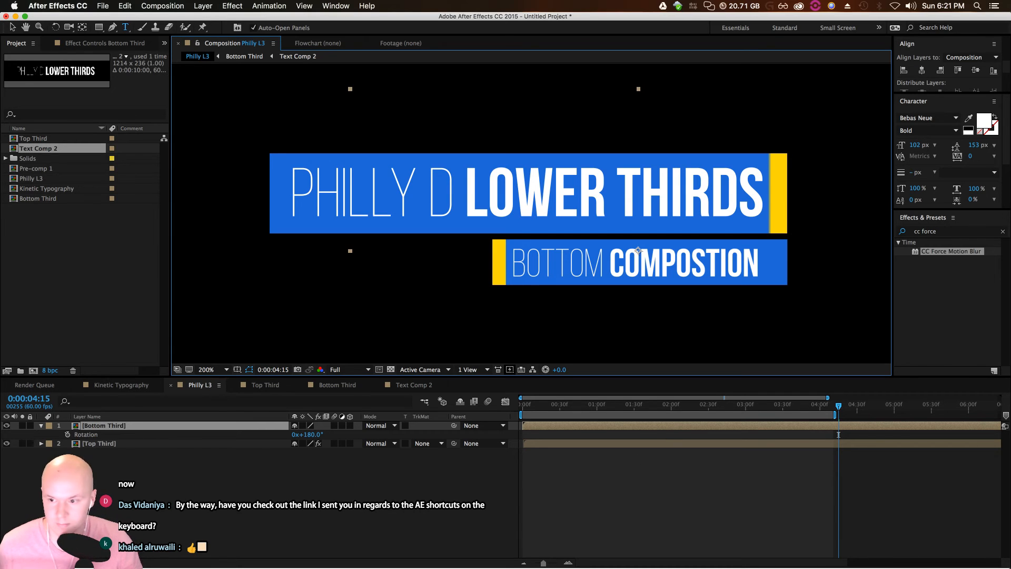
Scrub the Philly L3 timeline to preview both lower-third bars
{"action": "key", "text": "super+Tab"}
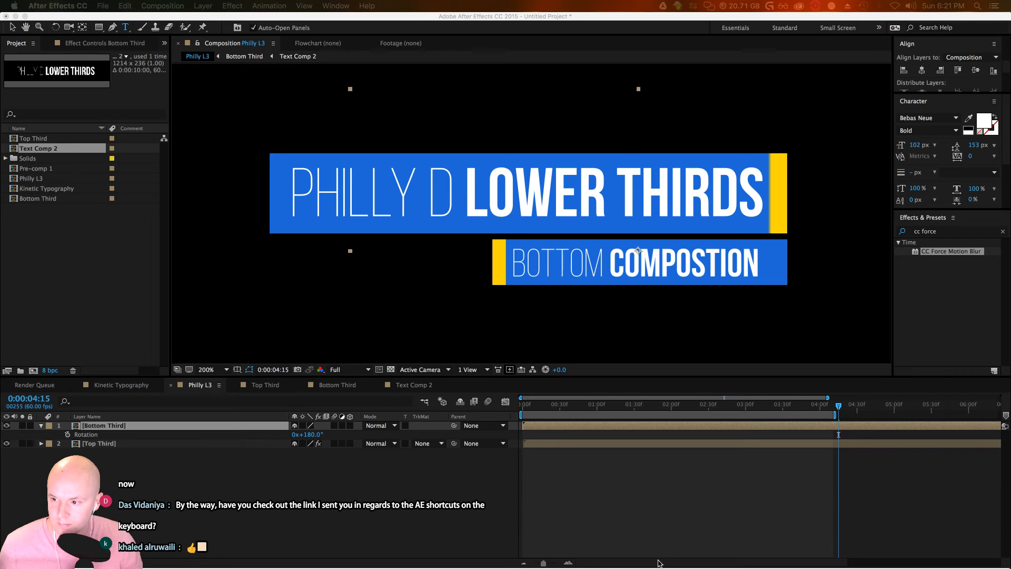
{"action": "key", "text": "super+Tab"}
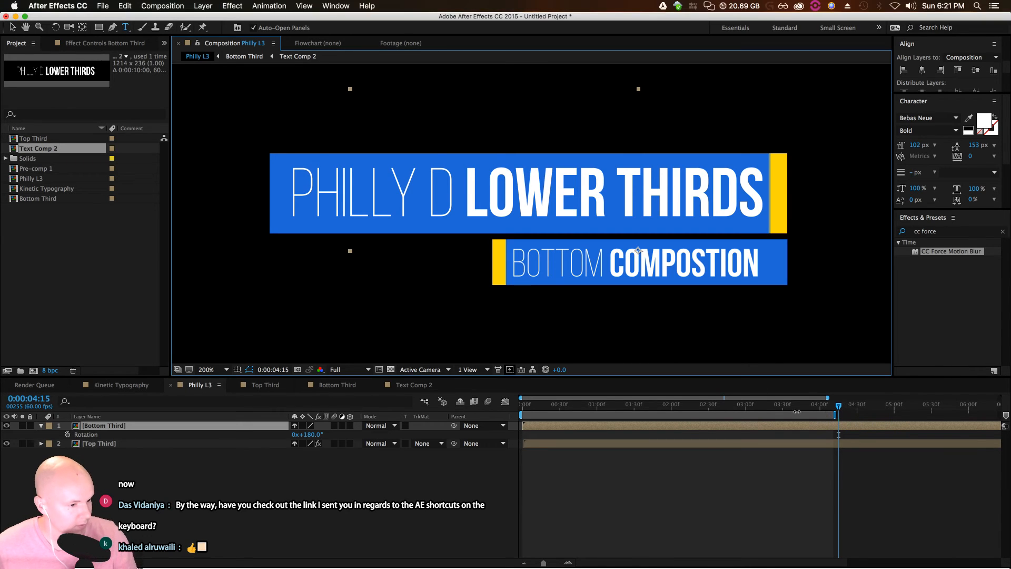
{"action": "left_click_drag", "start_coordinate": [839, 405], "coordinate": [796, 430]}
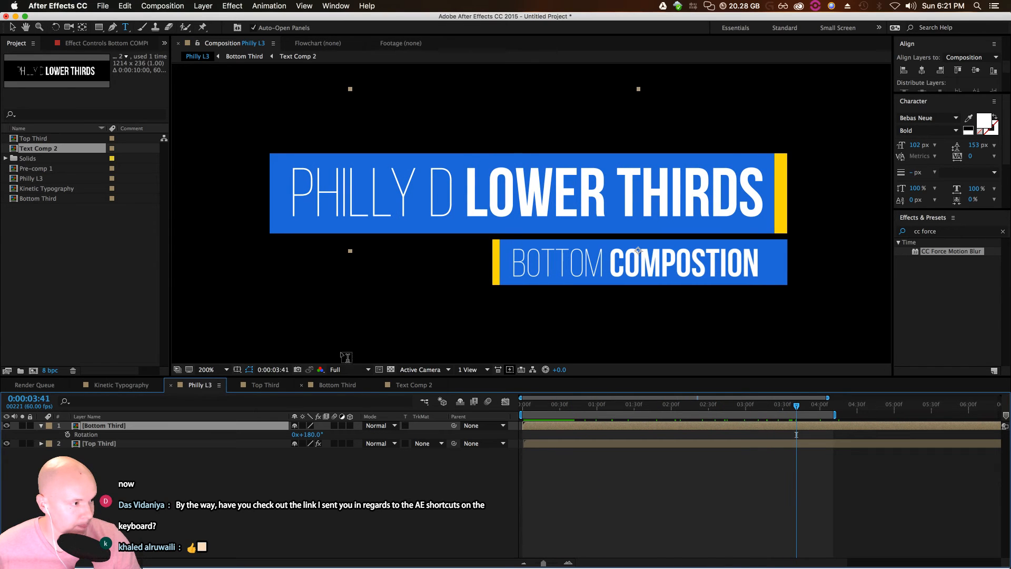
In Top Third, unparent the PHILLY D Lower thirds text layer by setting its parent to None
{"action": "key", "text": "v"}
{"action": "double_click", "coordinate": [99, 443]}
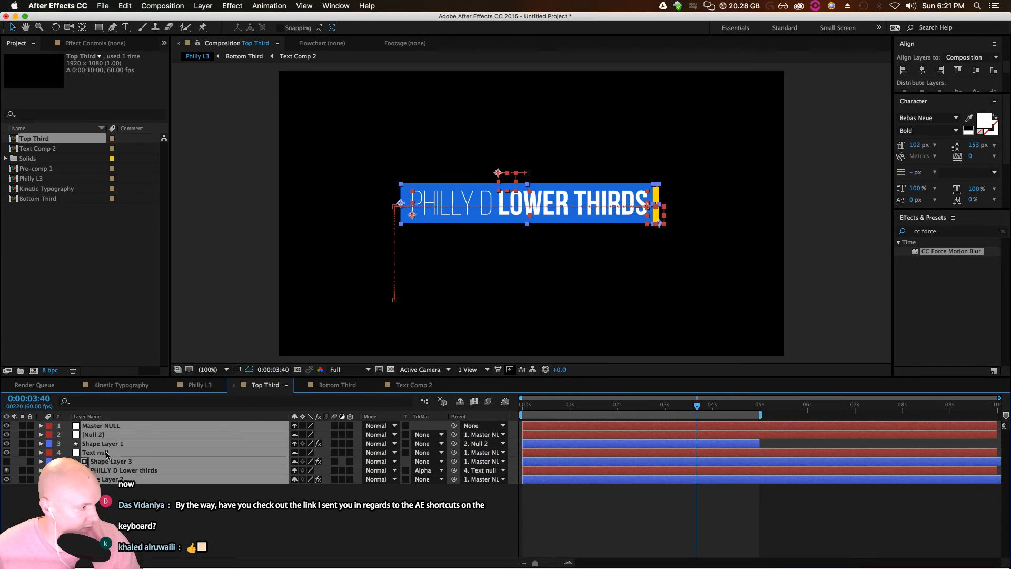
{"action": "left_click", "coordinate": [129, 473]}
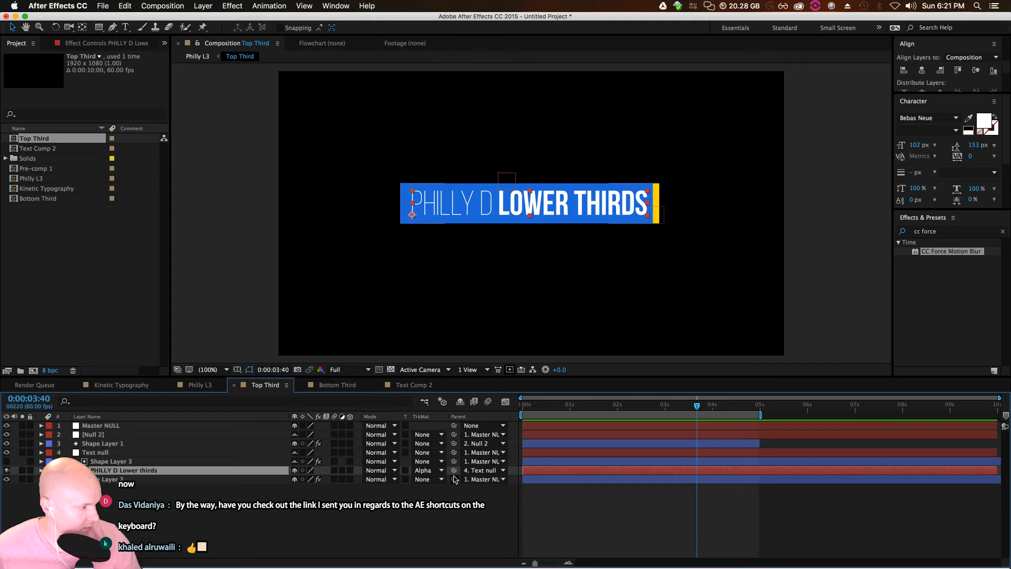
{"action": "left_click", "coordinate": [482, 470]}
{"action": "left_click", "coordinate": [480, 481]}
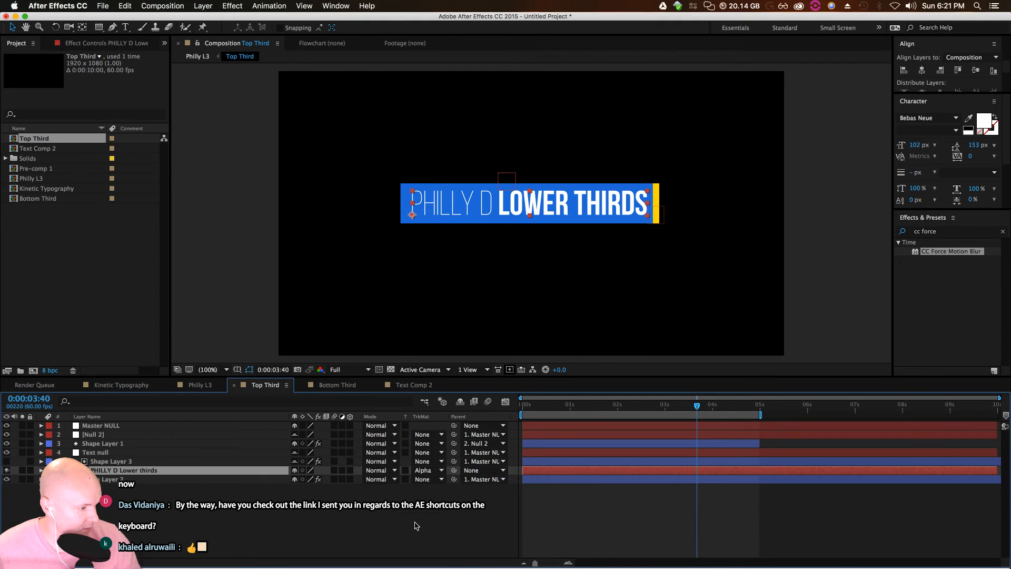
Pre-compose the text layer, then back in Top Third remove its track matte
{"action": "right_click", "coordinate": [126, 470]}
{"action": "left_click", "coordinate": [163, 476]}
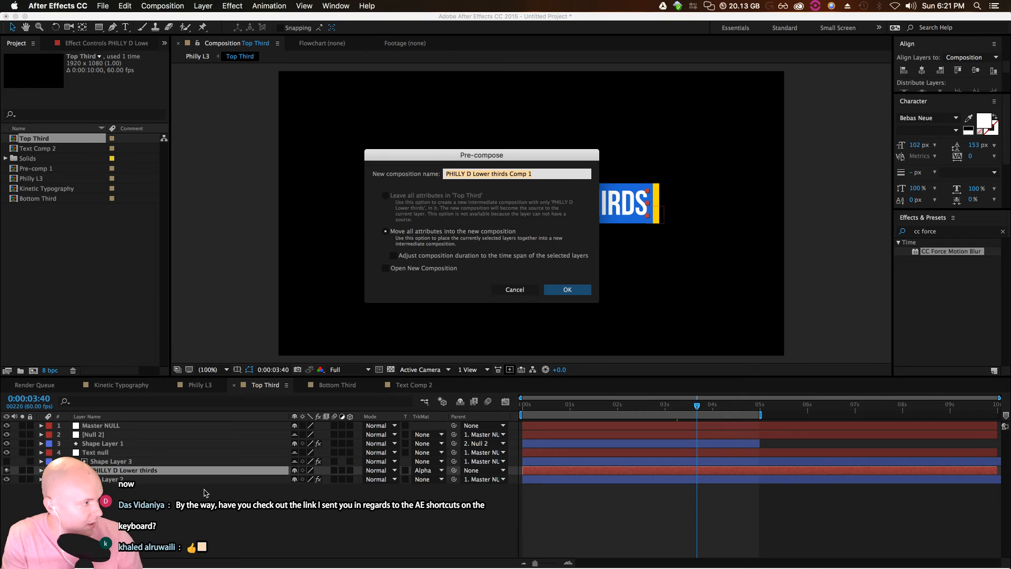
{"action": "type", "text": "Text"}
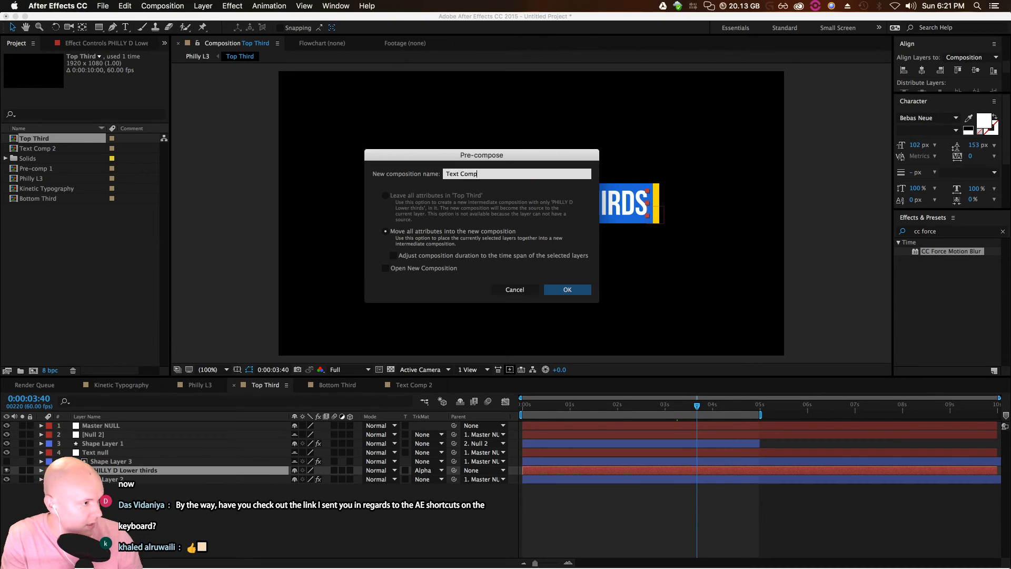
{"action": "key", "text": "Return"}
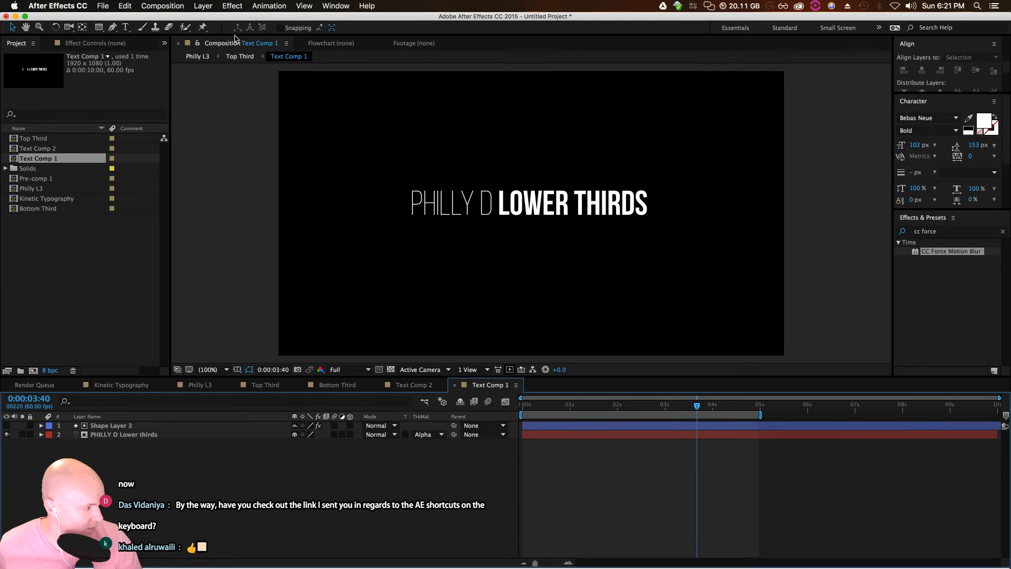
{"action": "left_click", "coordinate": [239, 56]}
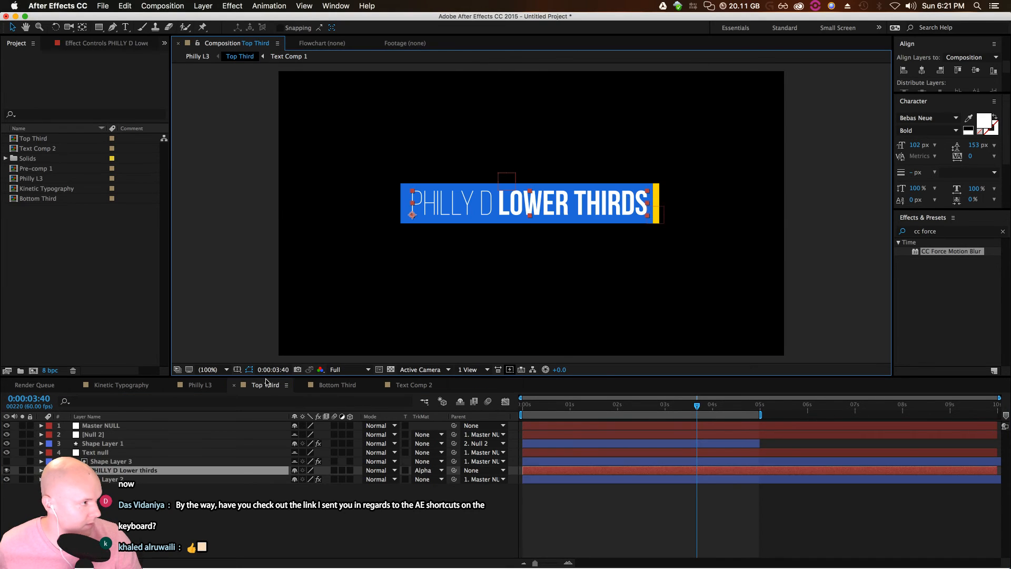
{"action": "left_click", "coordinate": [425, 479]}
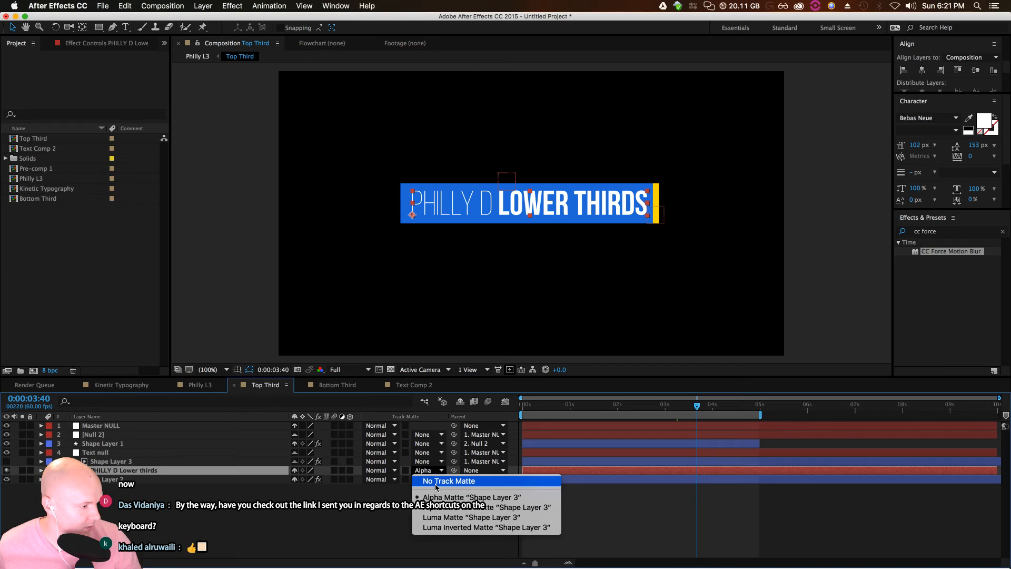
{"action": "key", "text": "Return"}
Pre-compose the layer again into a comp named 'Text comp 1'
{"action": "right_click", "coordinate": [136, 477]}
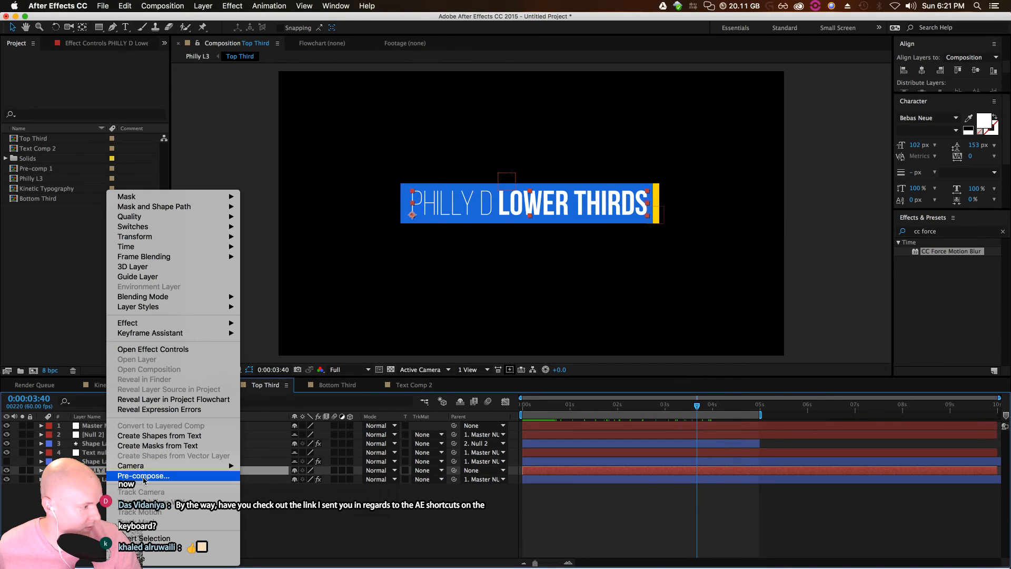
{"action": "type", "text": "TEX"}
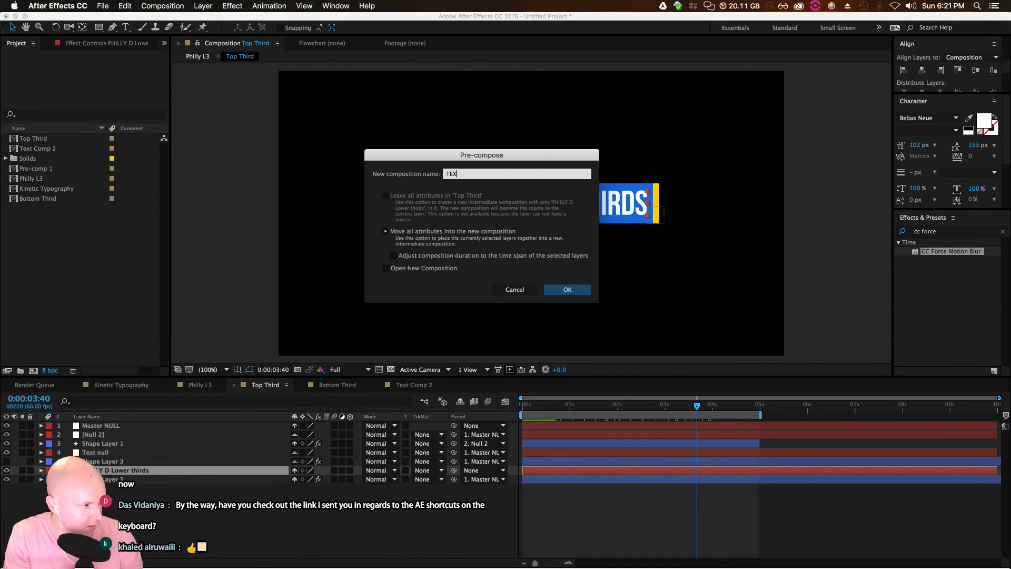
{"action": "type", "text": "t comp 1"}
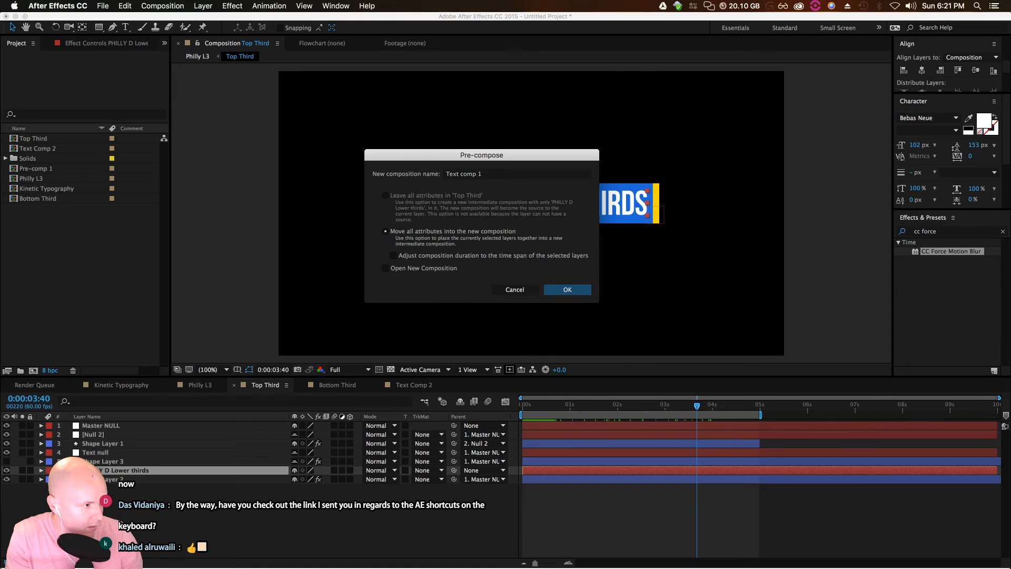
{"action": "key", "text": "Return"}
{"action": "left_click", "coordinate": [264, 497]}
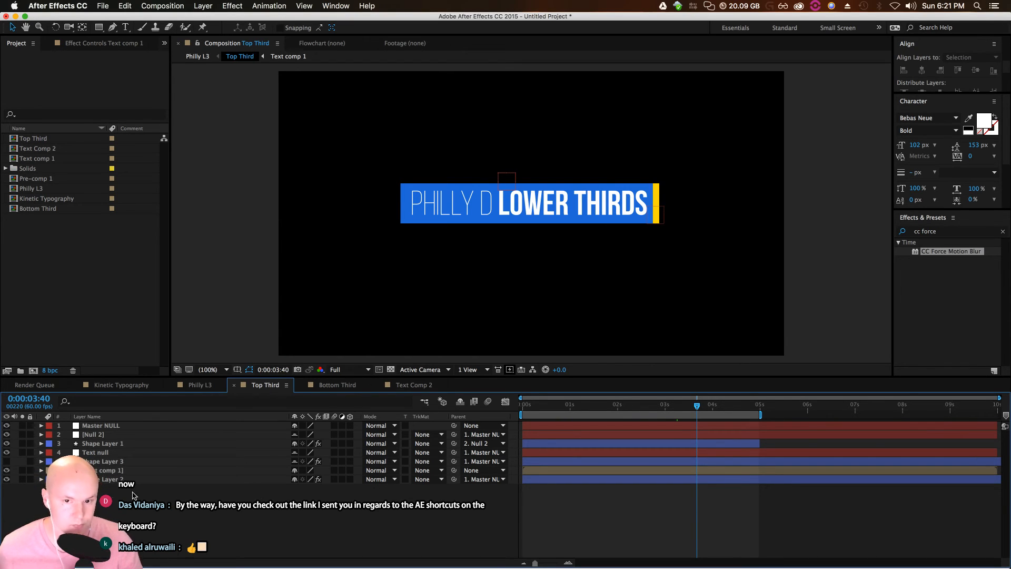
Set Text comp 1 to Alpha Matte from Shape Layer 3 and parent it to Text null
{"action": "left_click", "coordinate": [264, 471]}
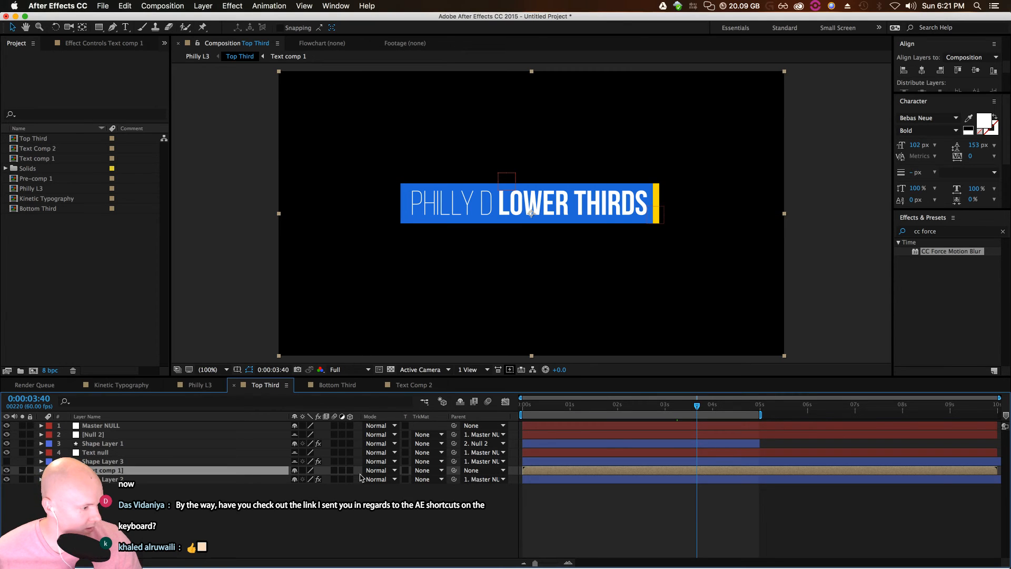
{"action": "left_click", "coordinate": [421, 471]}
{"action": "left_click", "coordinate": [440, 496]}
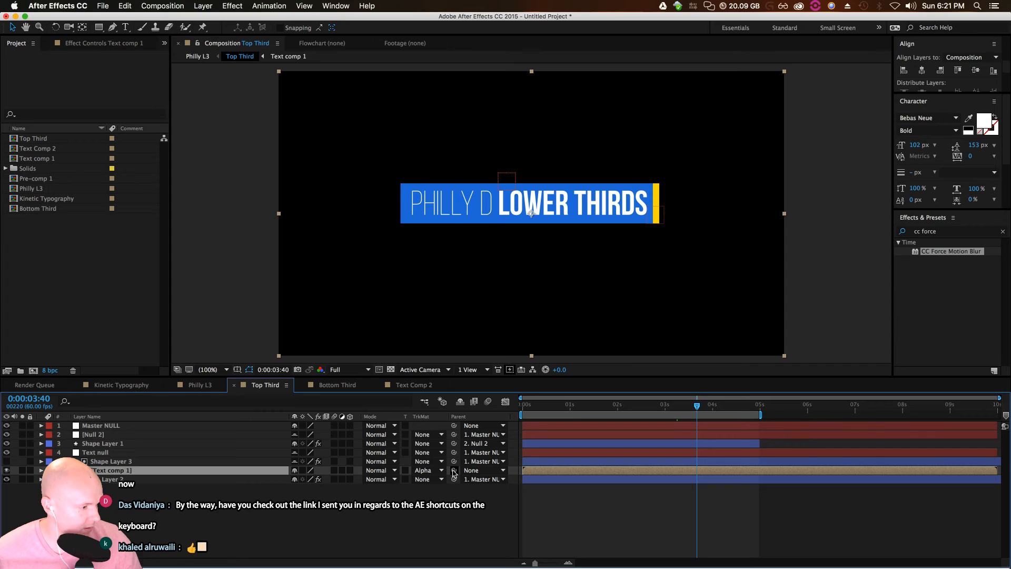
{"action": "left_click_drag", "start_coordinate": [454, 470], "coordinate": [158, 453]}
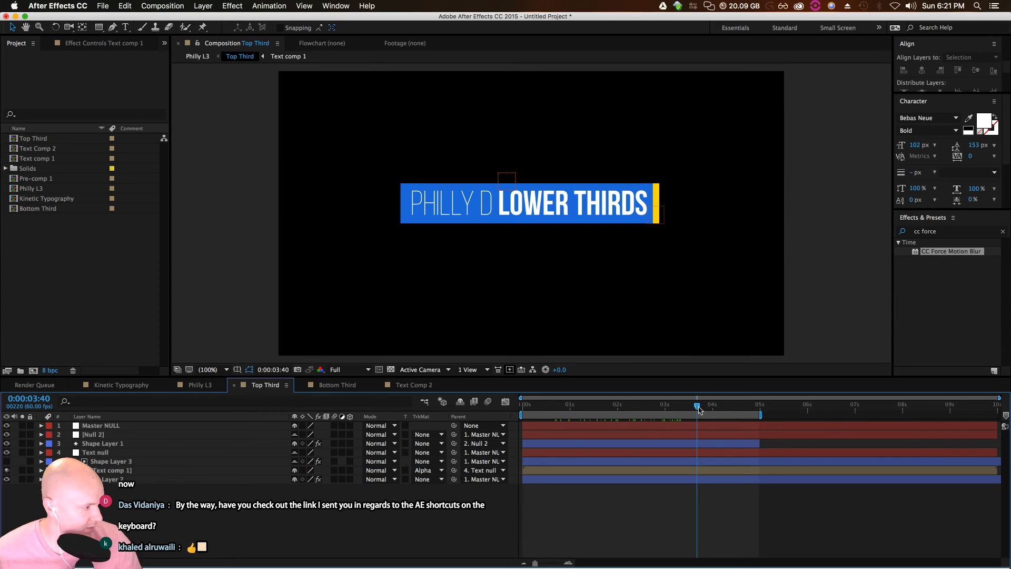
{"action": "mouse_move", "coordinate": [672, 409]}
{"action": "left_mouse_down"}
{"action": "mouse_move", "coordinate": [550, 414]}
{"action": "mouse_move", "coordinate": [688, 415]}
{"action": "left_mouse_up"}
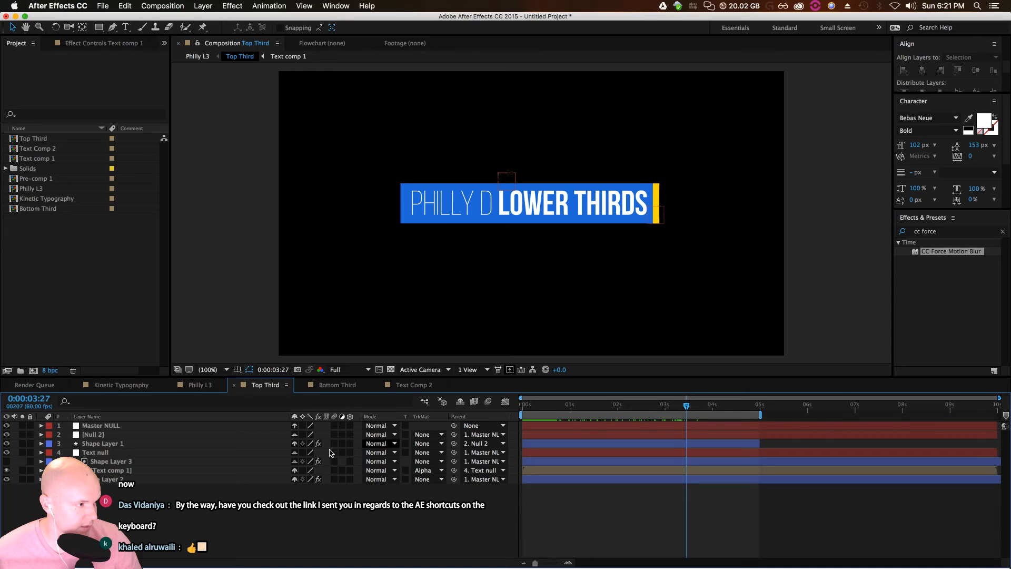
Crop Text comp 1 to a region around its title, then reposition it so LOWER THIRDS shows fully
{"action": "double_click", "coordinate": [131, 470]}
{"action": "left_click", "coordinate": [379, 368]}
{"action": "left_click_drag", "start_coordinate": [367, 159], "coordinate": [681, 241]}
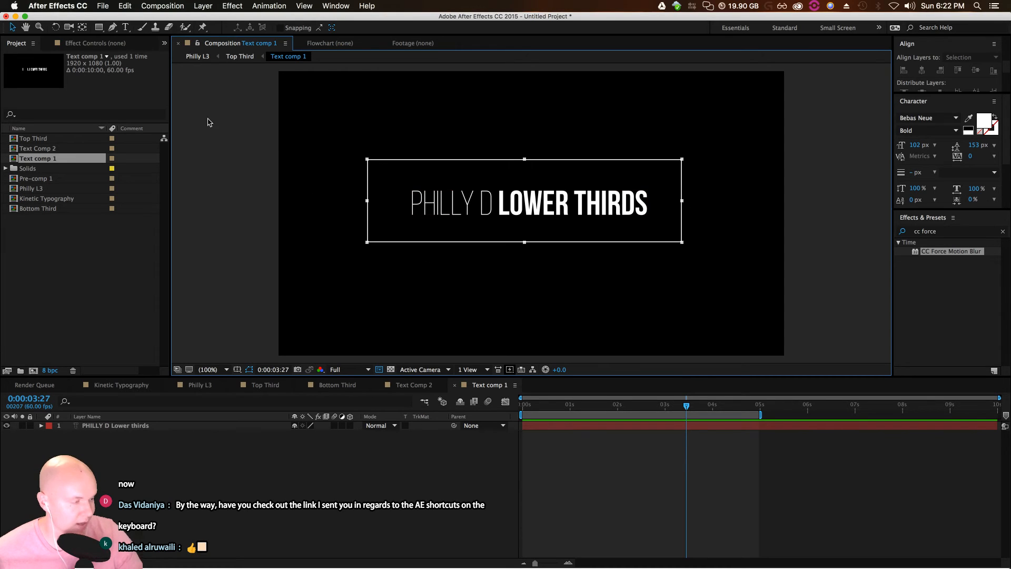
{"action": "left_click", "coordinate": [153, 6]}
{"action": "left_click", "coordinate": [211, 67]}
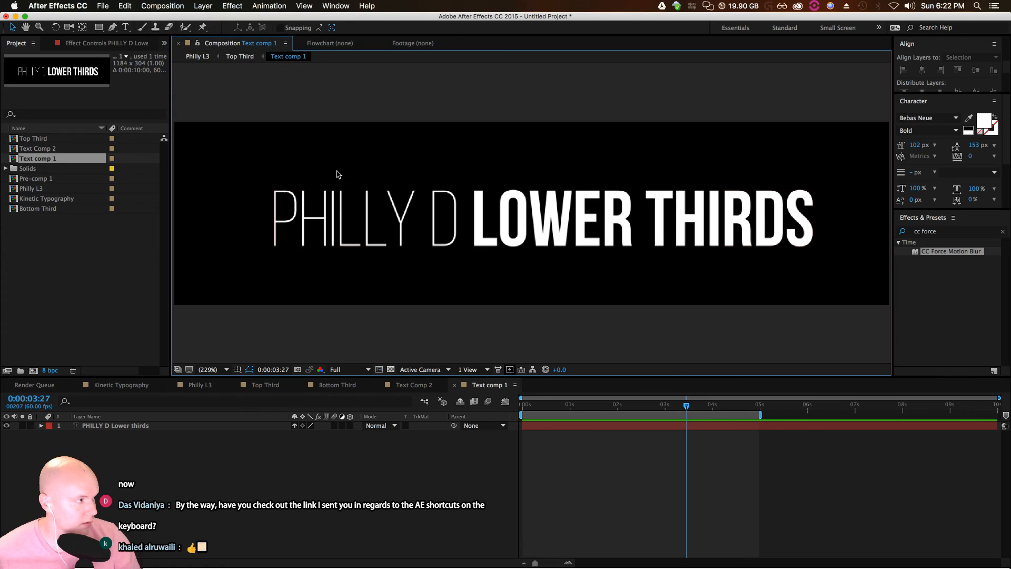
{"action": "key", "text": "comma"}
{"action": "key", "text": "comma"}
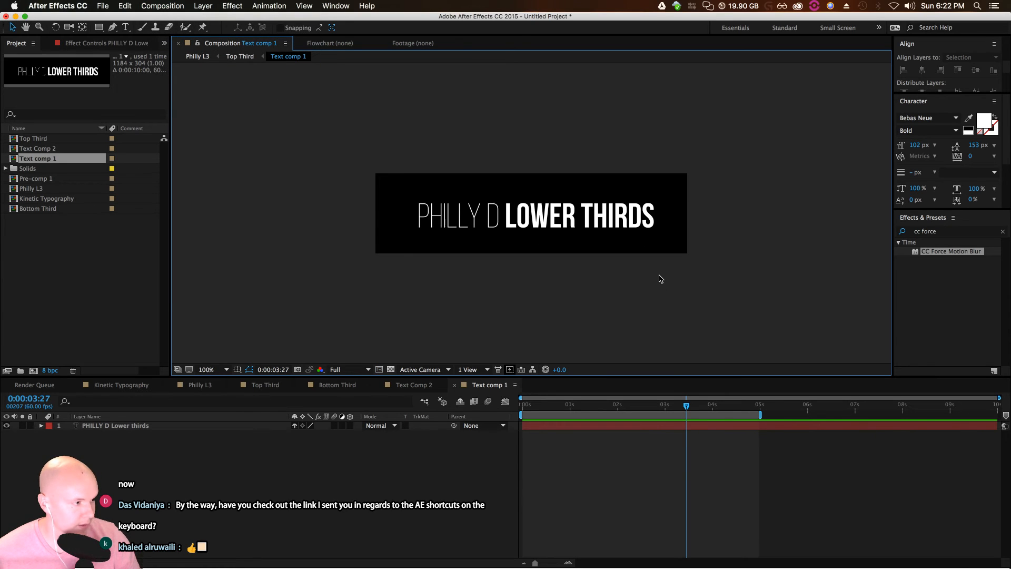
{"action": "key", "text": "period"}
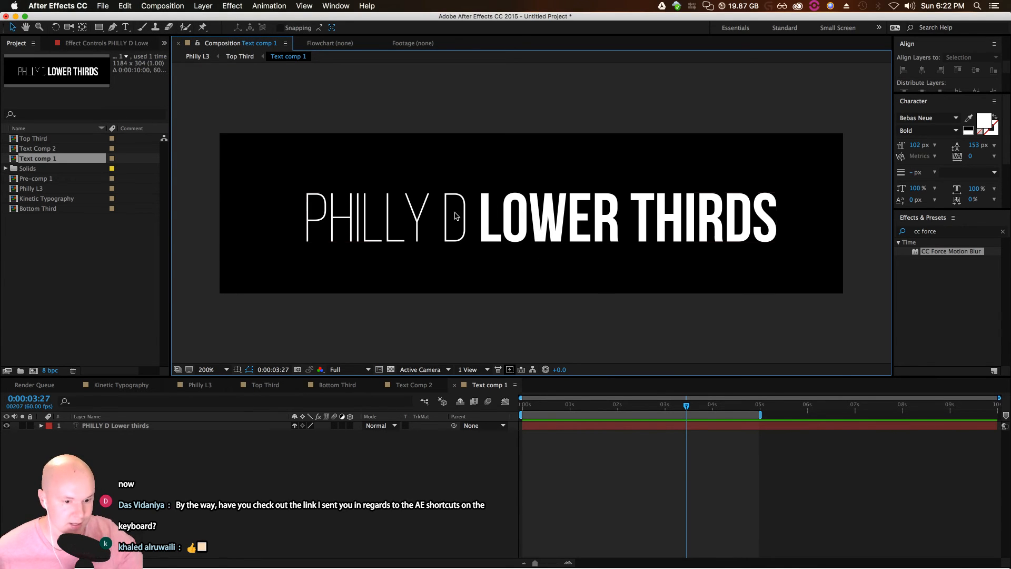
{"action": "left_click", "coordinate": [243, 56]}
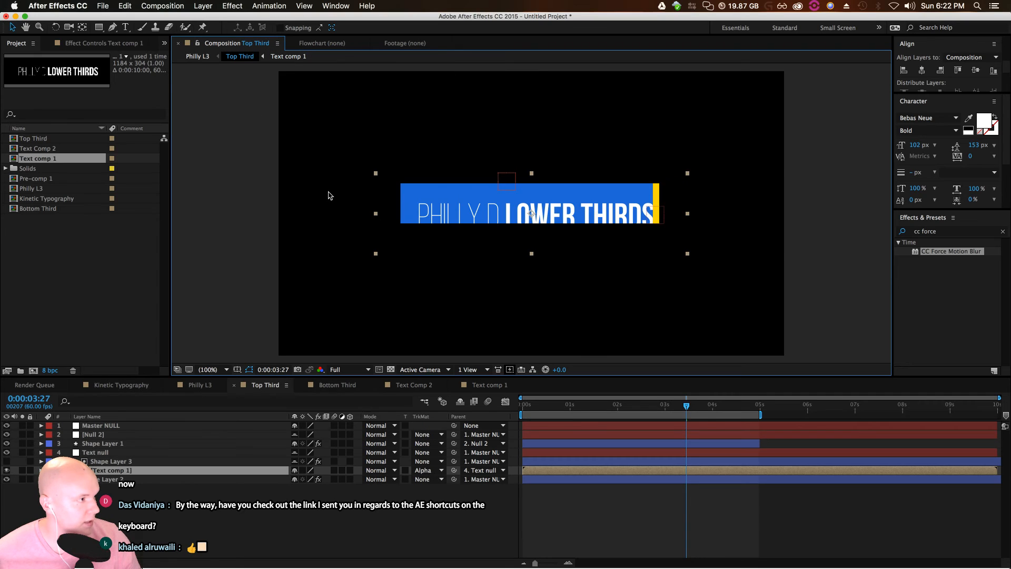
{"action": "left_click_drag", "start_coordinate": [586, 213], "coordinate": [578, 202]}
In Philly L3, scale down and nudge the Bottom Third bar, delay it, and move it below Top Third
{"action": "left_click", "coordinate": [198, 56]}
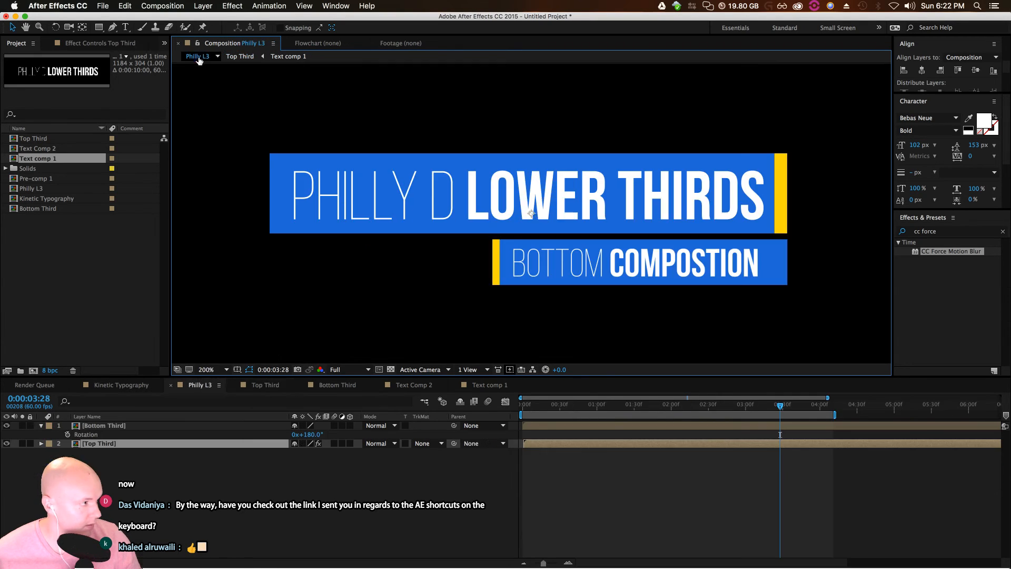
{"action": "key", "text": "comma"}
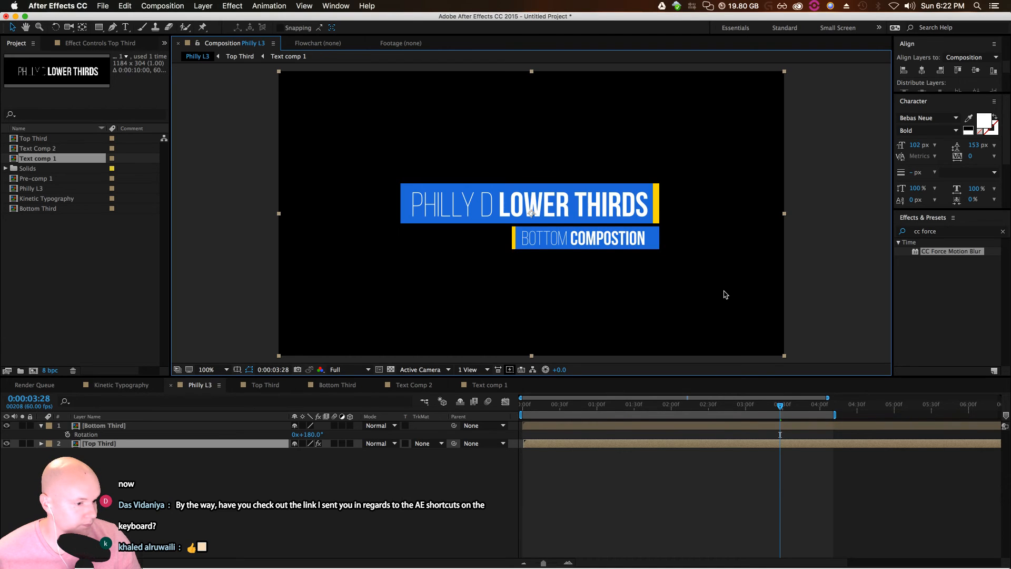
{"action": "left_click", "coordinate": [573, 311]}
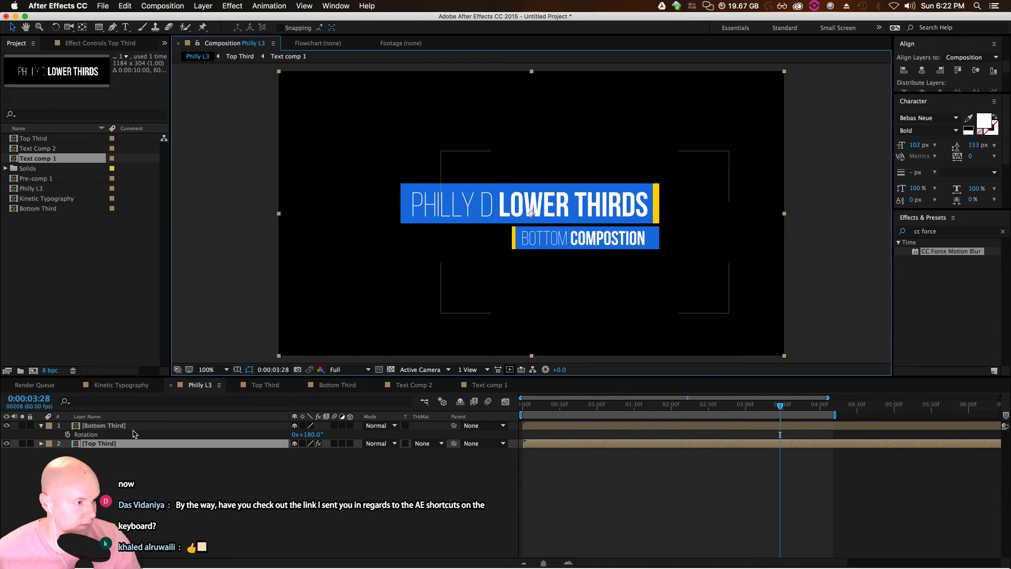
{"action": "left_click_drag", "start_coordinate": [441, 313], "coordinate": [473, 297]}
{"action": "left_click_drag", "start_coordinate": [600, 260], "coordinate": [607, 262]}
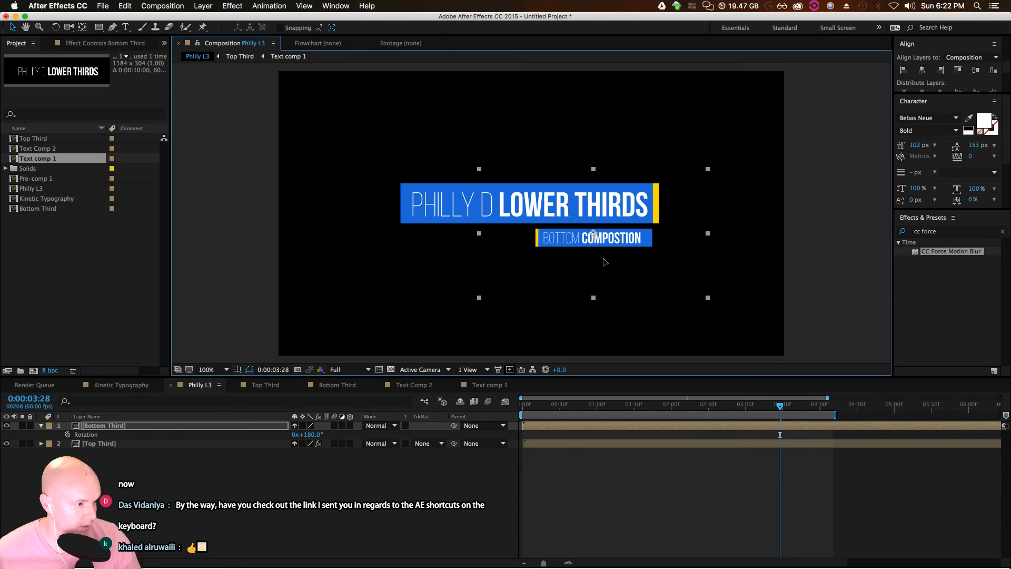
{"action": "left_click_drag", "start_coordinate": [548, 429], "coordinate": [555, 428]}
{"action": "left_click_drag", "start_coordinate": [113, 426], "coordinate": [134, 453]}
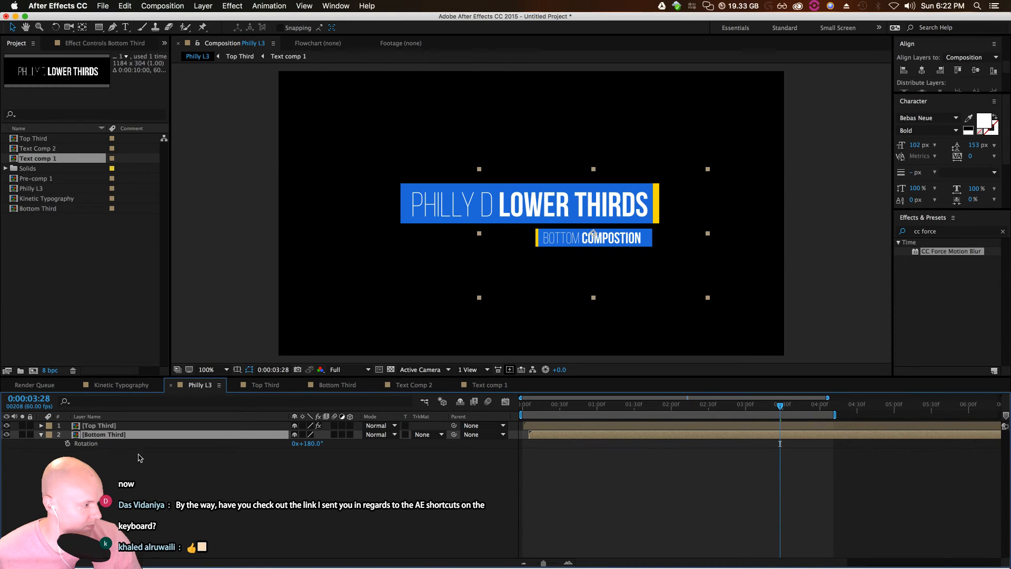
Give the Bottom Third layer a pink label and Top Third a green label
{"action": "left_click", "coordinate": [49, 434]}
{"action": "left_click", "coordinate": [68, 448]}
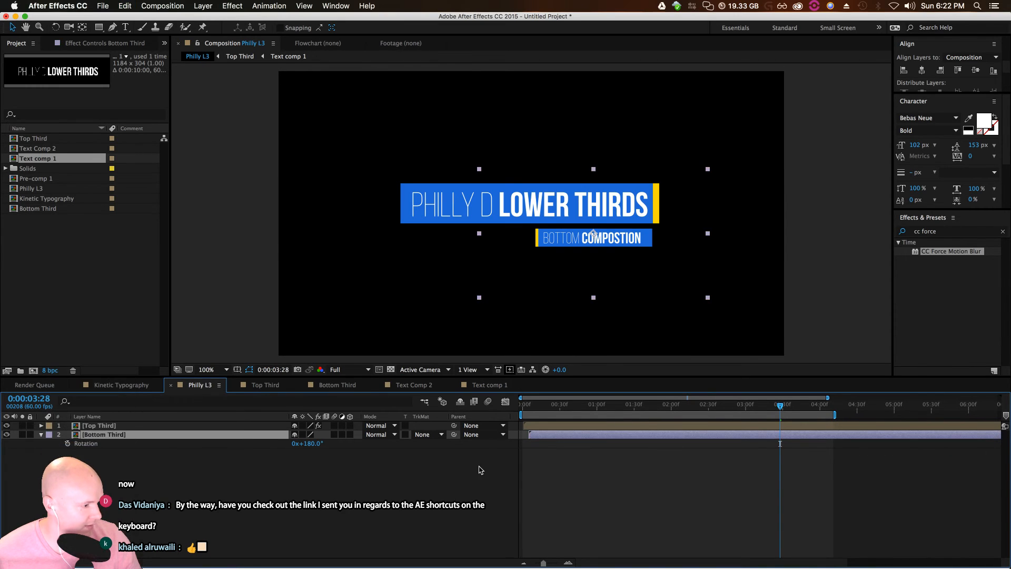
{"action": "left_click", "coordinate": [48, 435]}
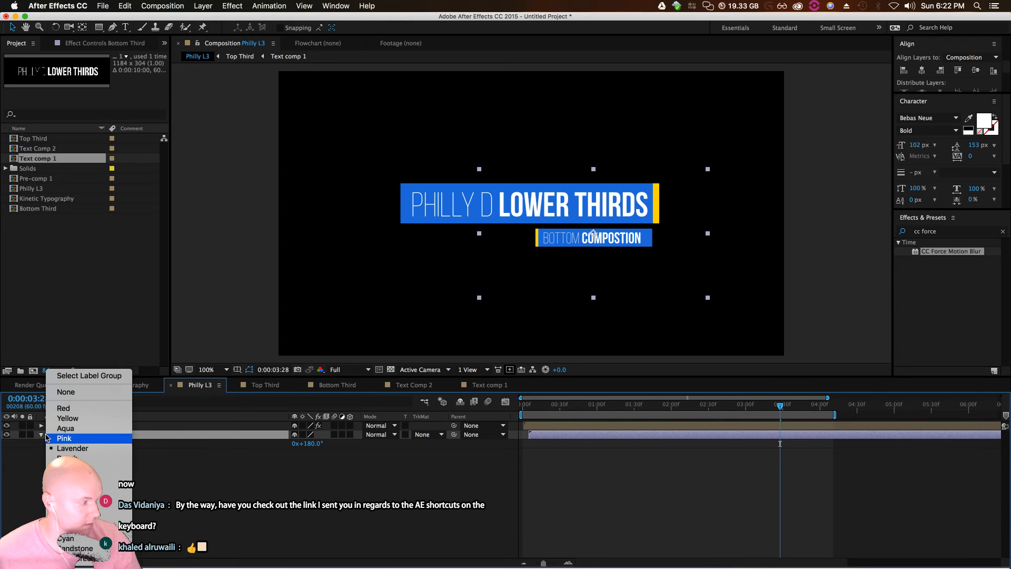
{"action": "left_click", "coordinate": [64, 438]}
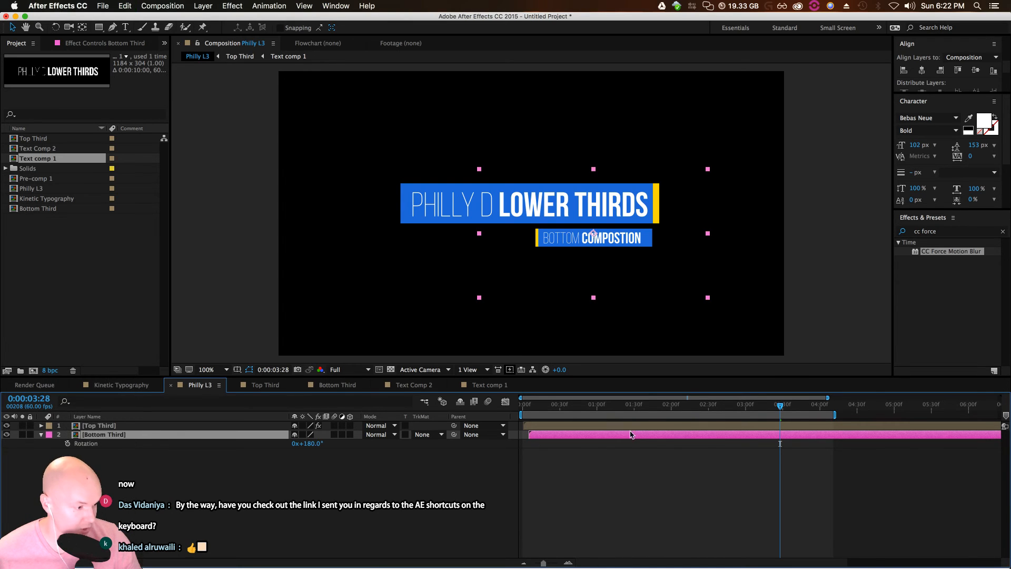
{"action": "left_click", "coordinate": [105, 426]}
{"action": "left_click", "coordinate": [49, 426]}
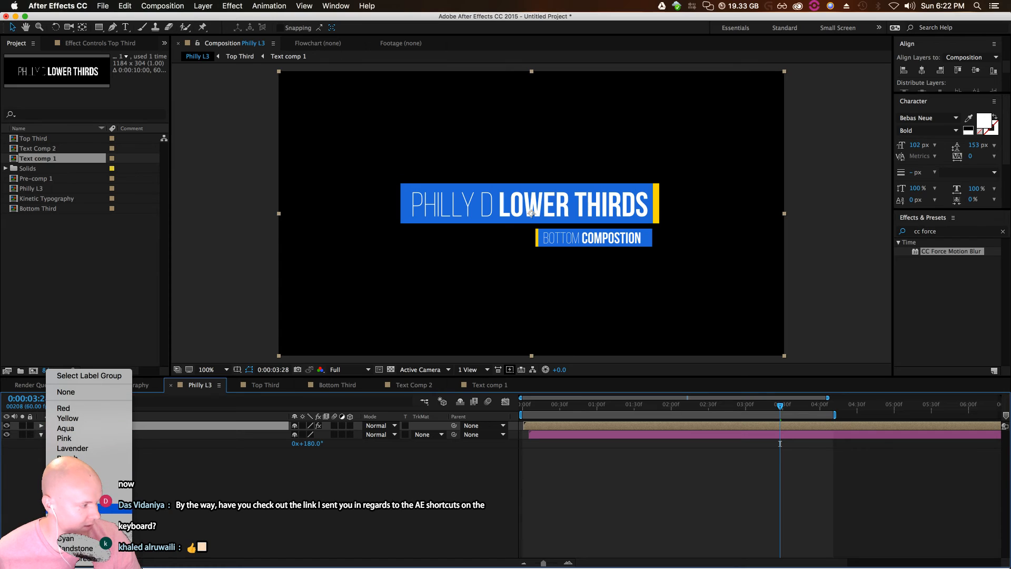
{"action": "left_click", "coordinate": [111, 488]}
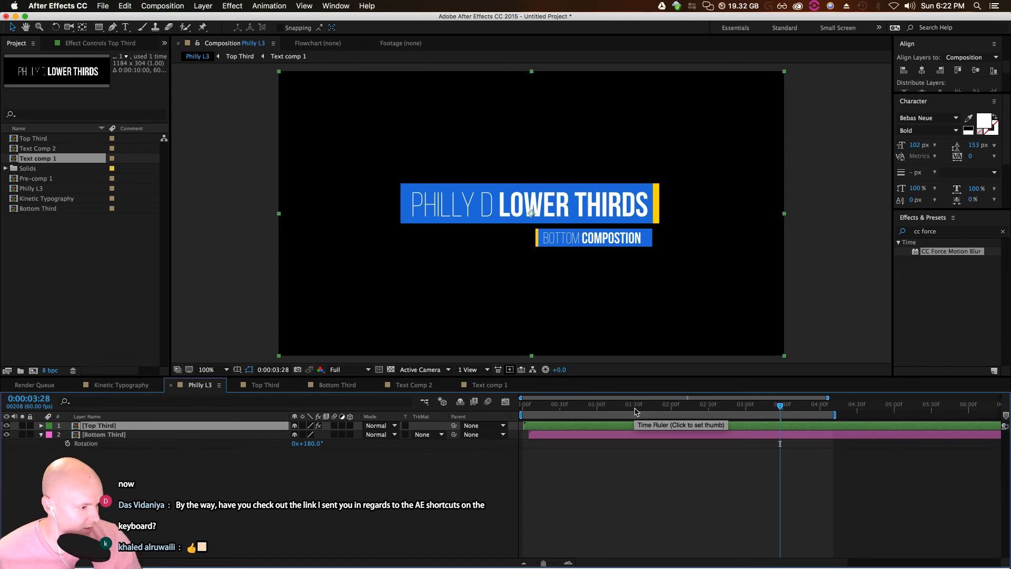
Extend the work area past four seconds and preview the animation from the start
{"action": "left_click_drag", "start_coordinate": [835, 416], "coordinate": [869, 416]}
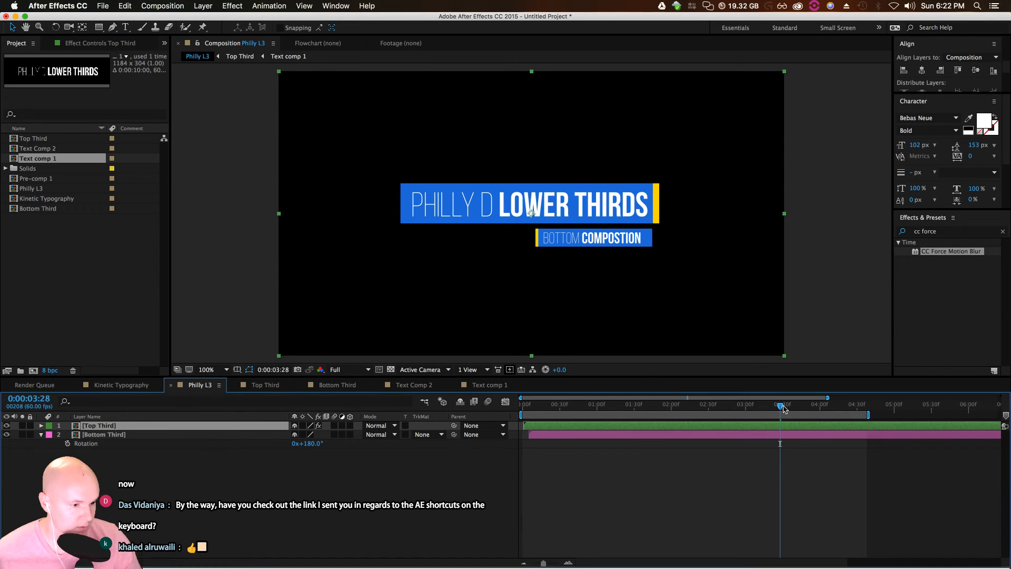
{"action": "left_click_drag", "start_coordinate": [782, 406], "coordinate": [481, 422]}
{"action": "key", "text": "space"}
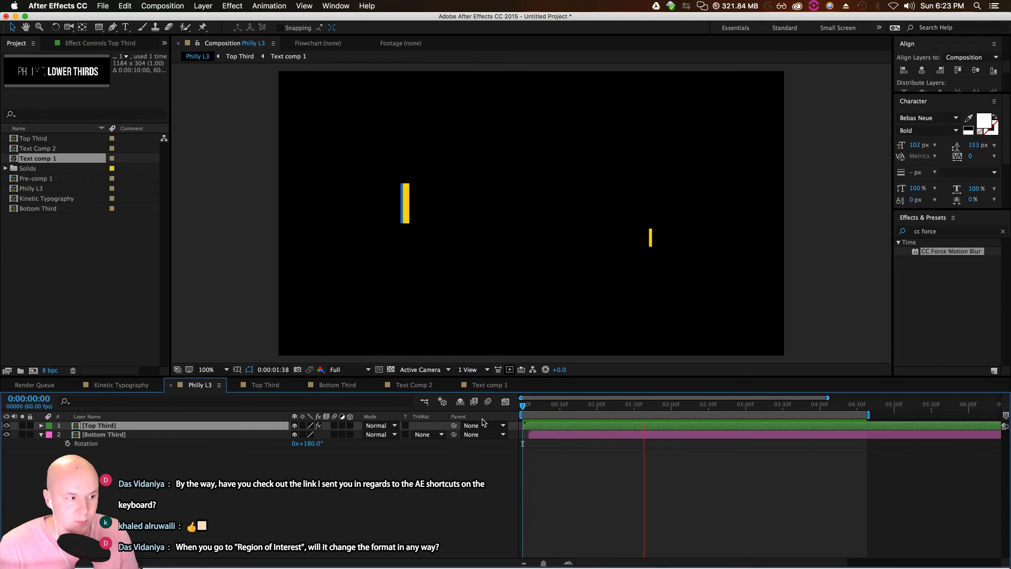
{"action": "key", "text": "space"}
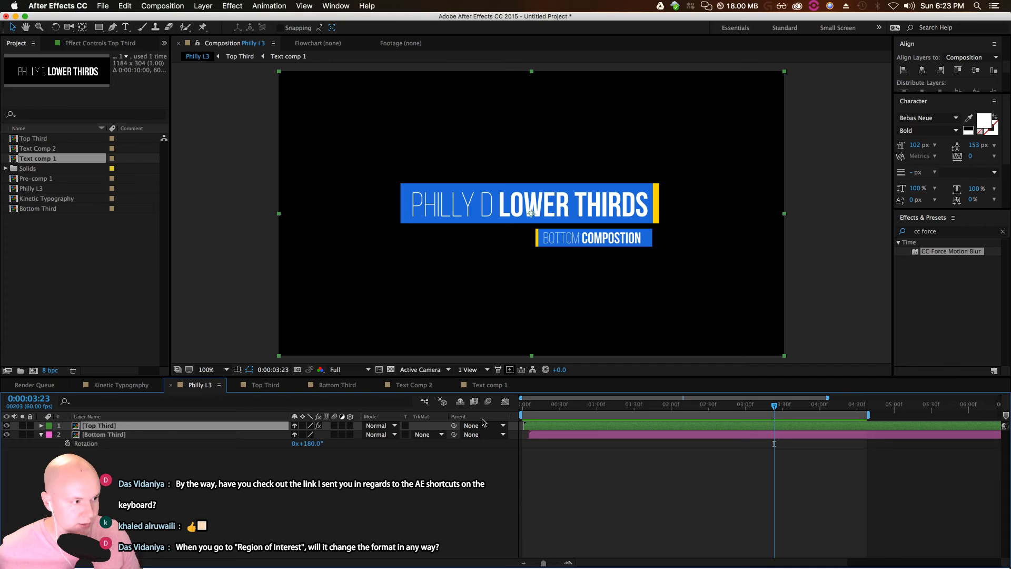
Open Text Comp 2 and change its composition size to 1920 × 1080, viewing at 100%
{"action": "double_click", "coordinate": [100, 435]}
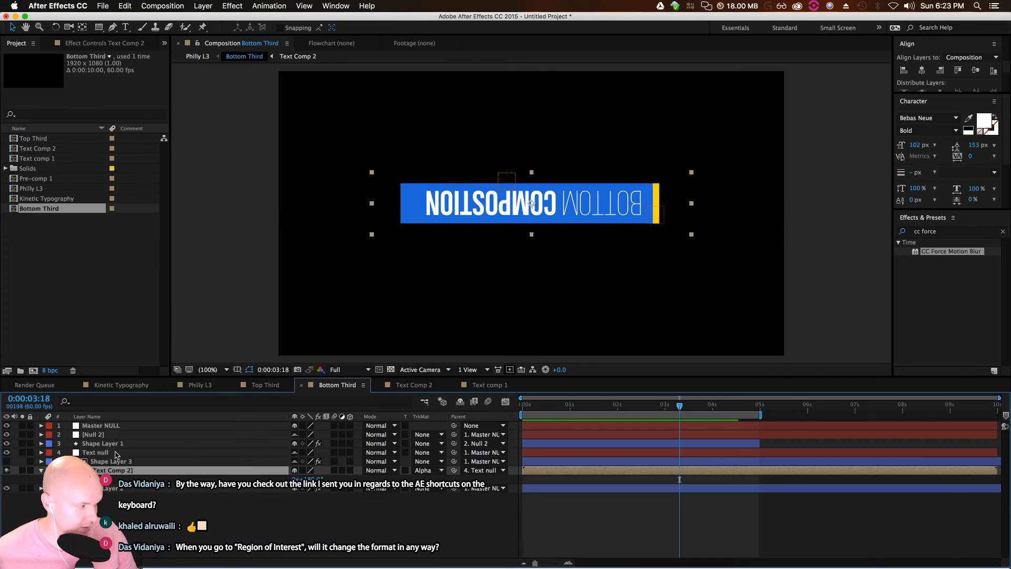
{"action": "double_click", "coordinate": [109, 471]}
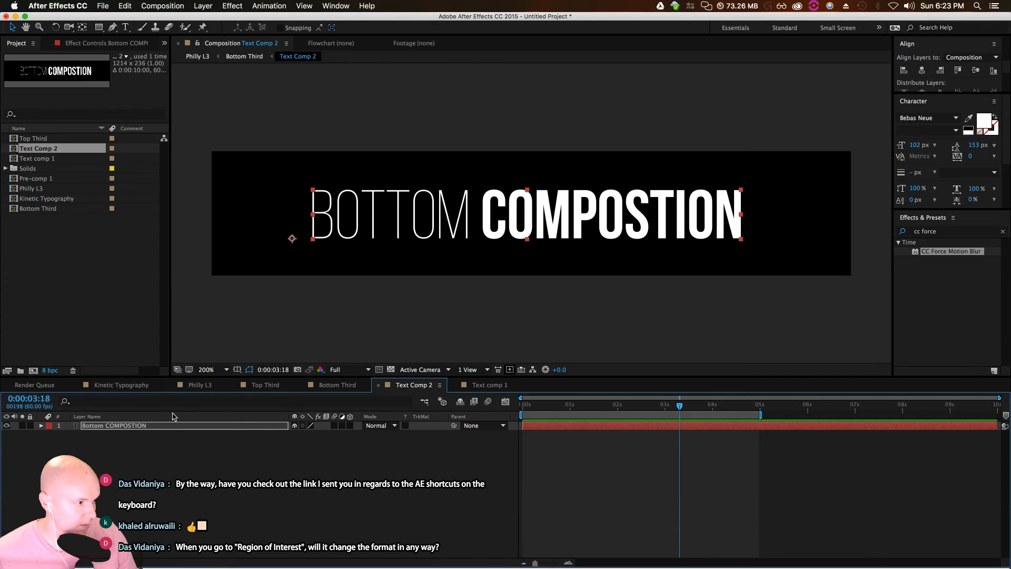
{"action": "left_click", "coordinate": [162, 6]}
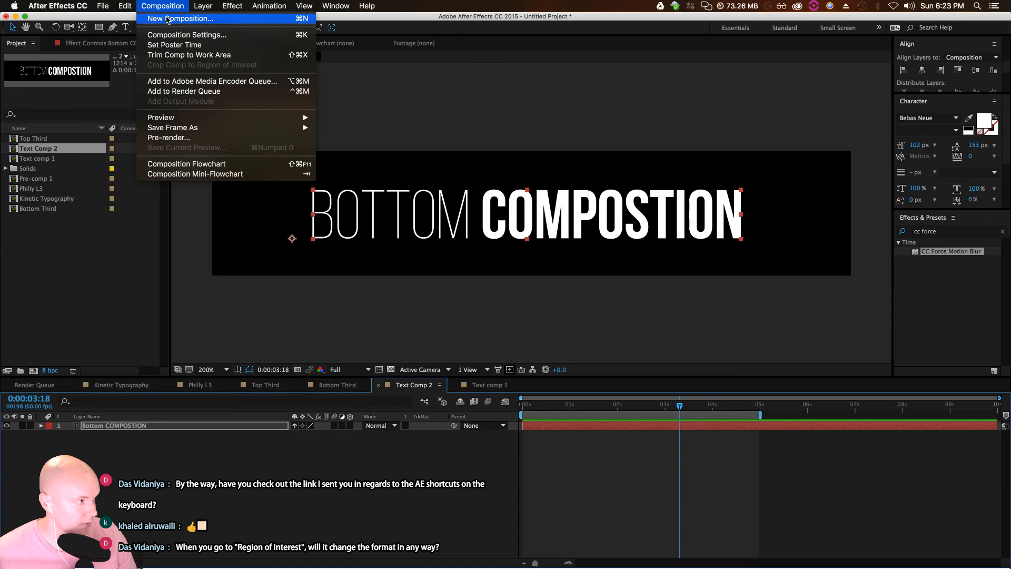
{"action": "left_click", "coordinate": [190, 33]}
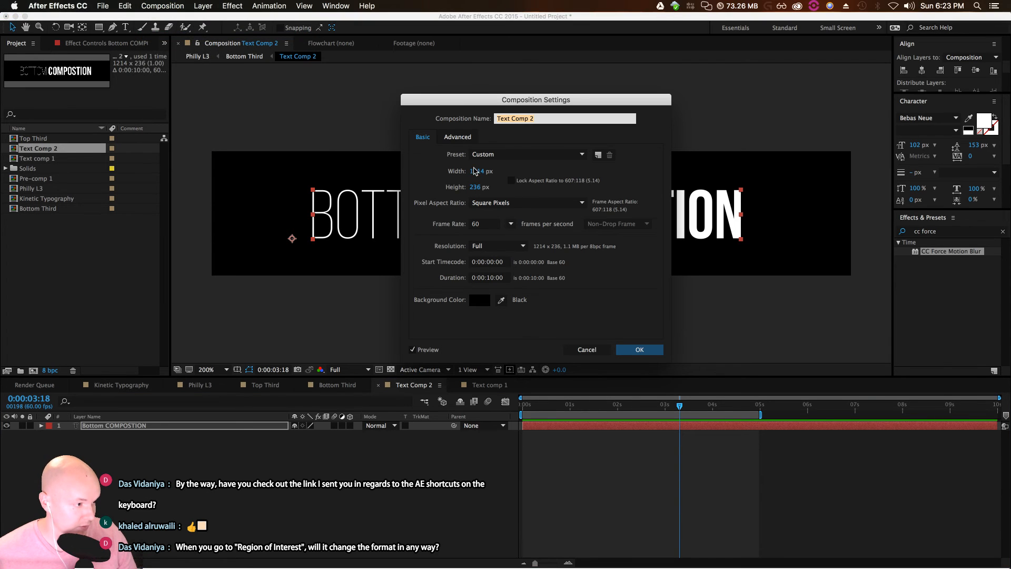
{"action": "left_click", "coordinate": [478, 171]}
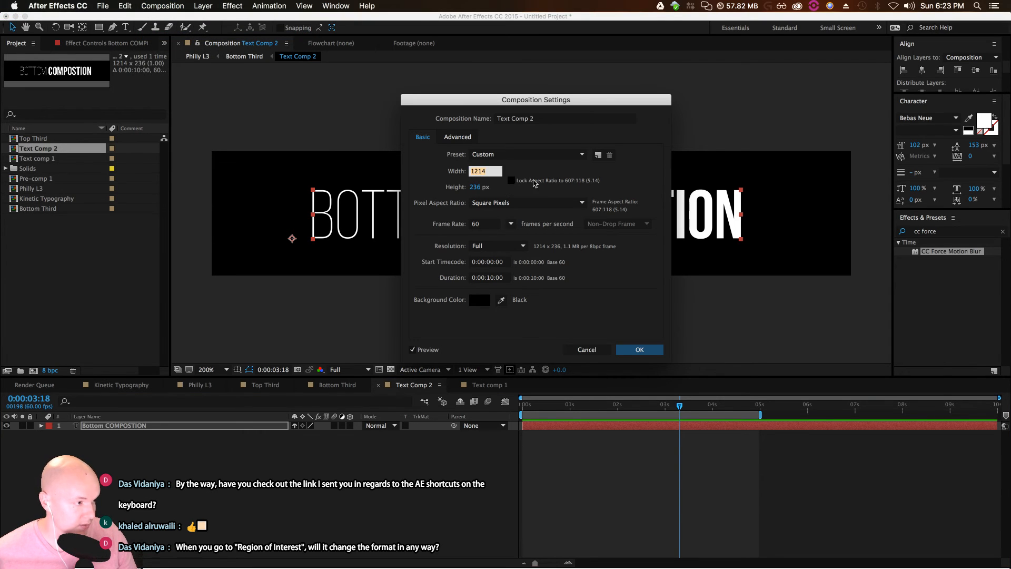
{"action": "type", "text": "1920"}
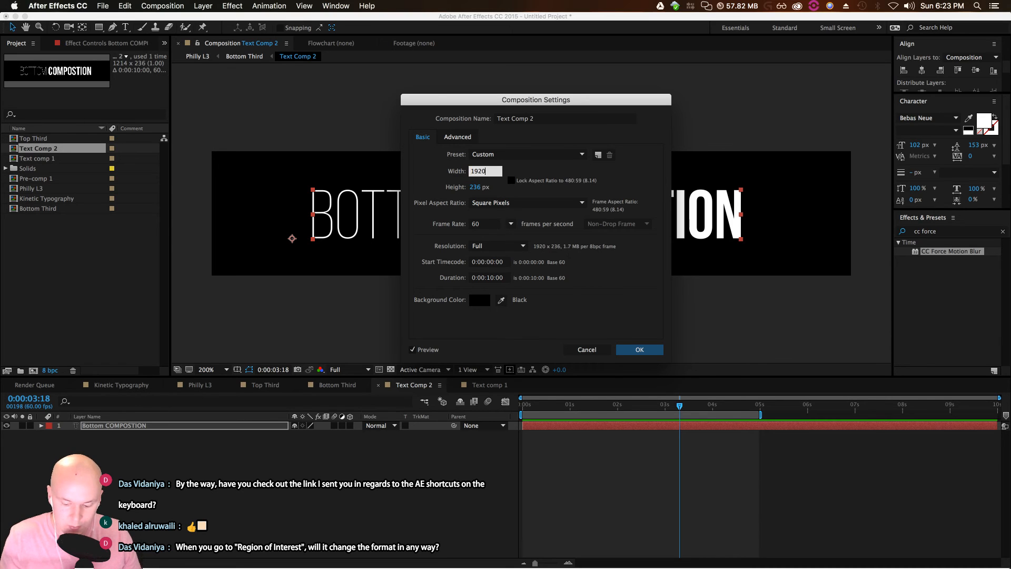
{"action": "key", "text": "Tab"}
{"action": "type", "text": "1080"}
{"action": "key", "text": "Return"}
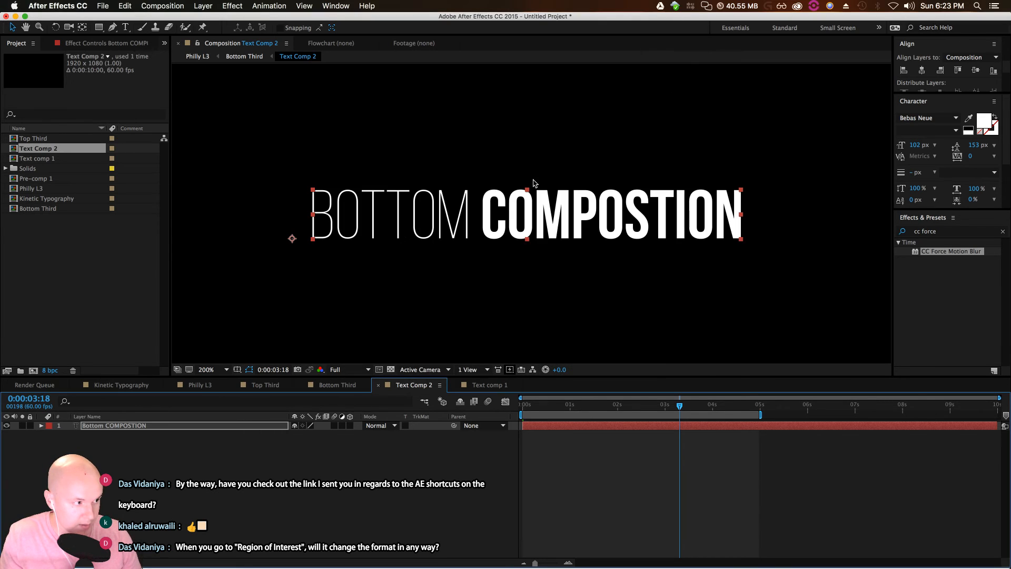
{"action": "scroll", "coordinate": [633, 211], "scroll_direction": "down", "scroll_amount": 2}
{"action": "key", "text": "/"}
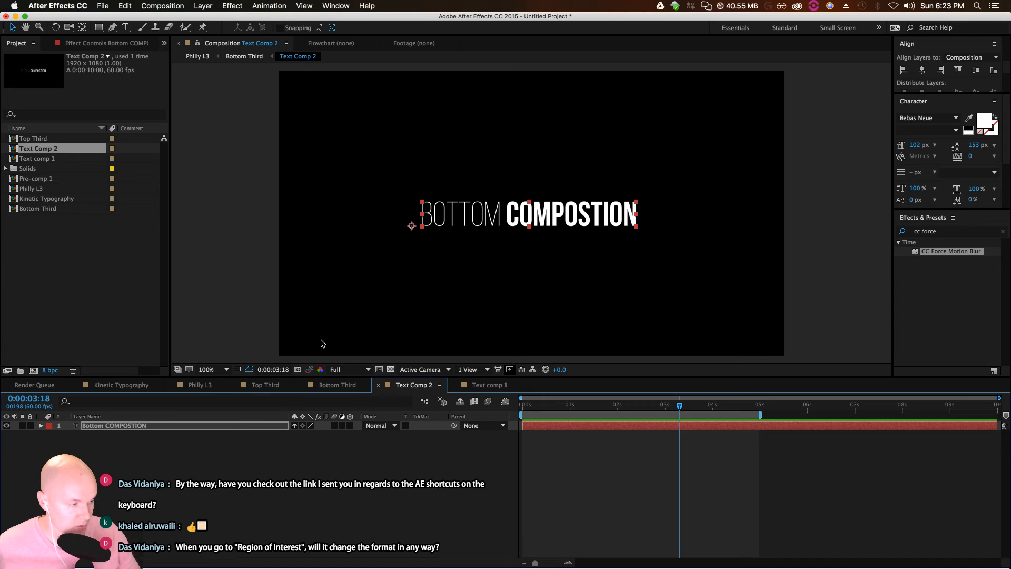
{"action": "left_click", "coordinate": [378, 370]}
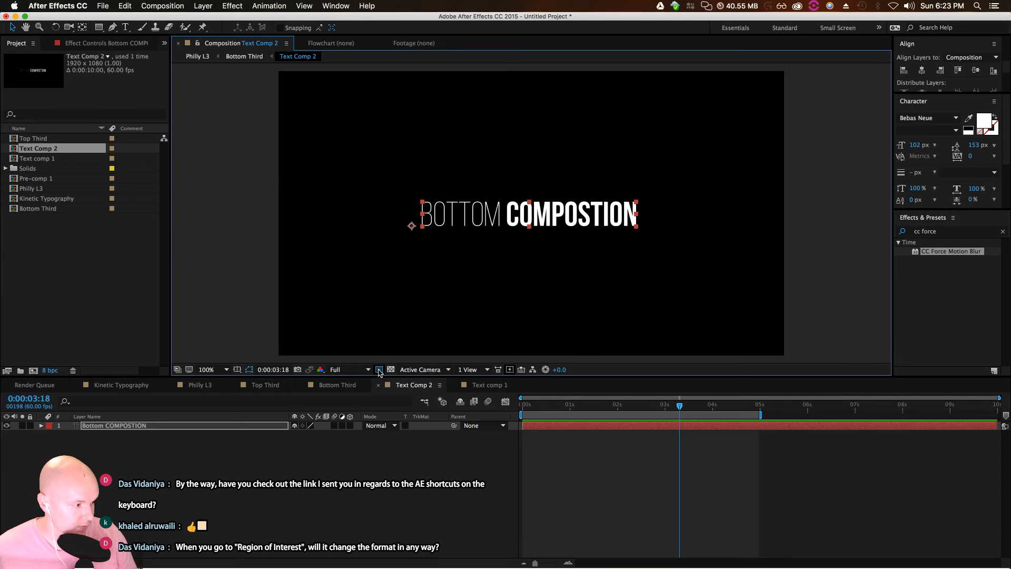
Draw a region of interest around the text, restoring the 1920 × 1080 size via undo history
{"action": "left_click_drag", "start_coordinate": [380, 172], "coordinate": [675, 254]}
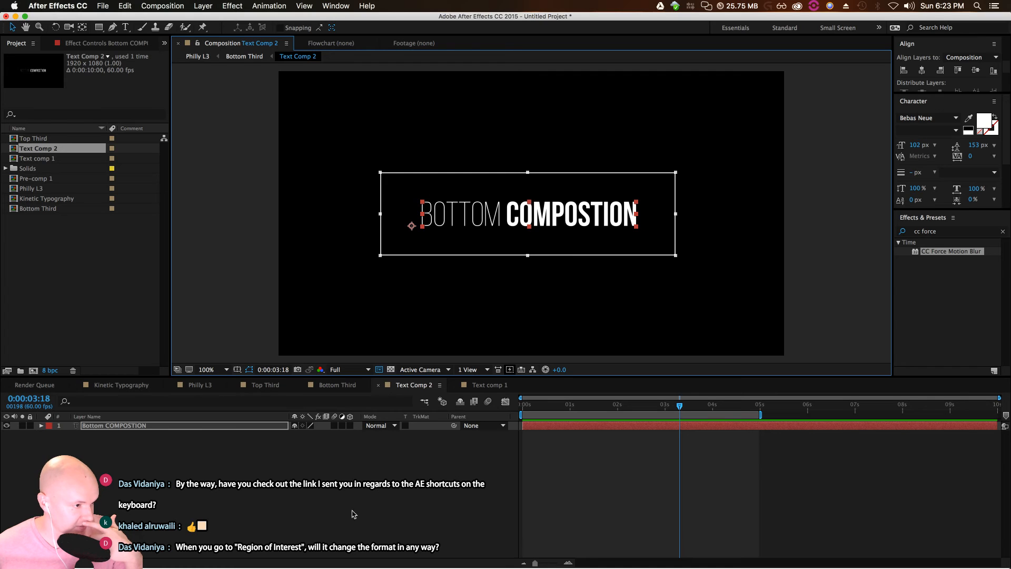
{"action": "left_click", "coordinate": [471, 301]}
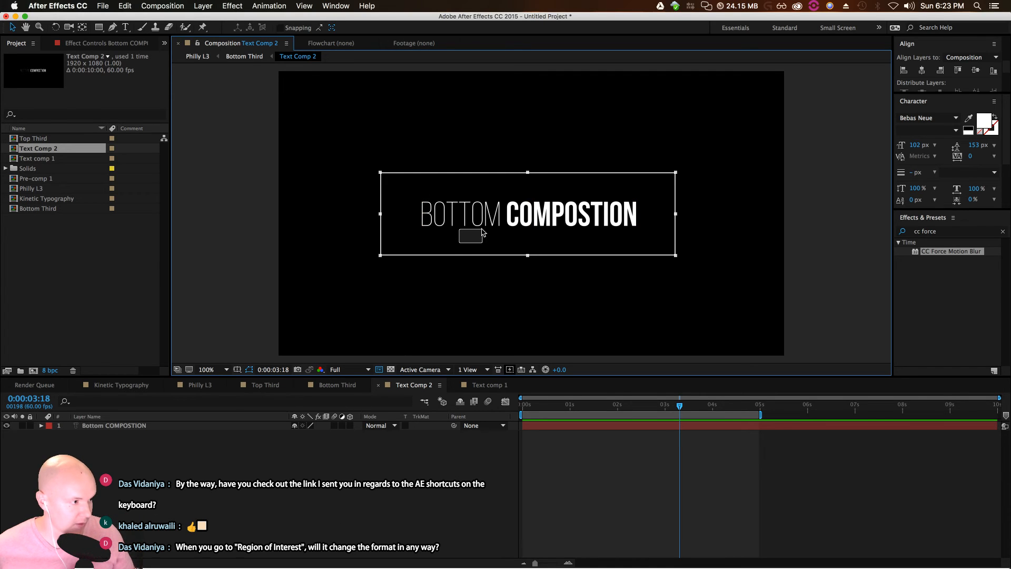
{"action": "left_click_drag", "start_coordinate": [381, 256], "coordinate": [411, 248]}
{"action": "key", "text": "super+z"}
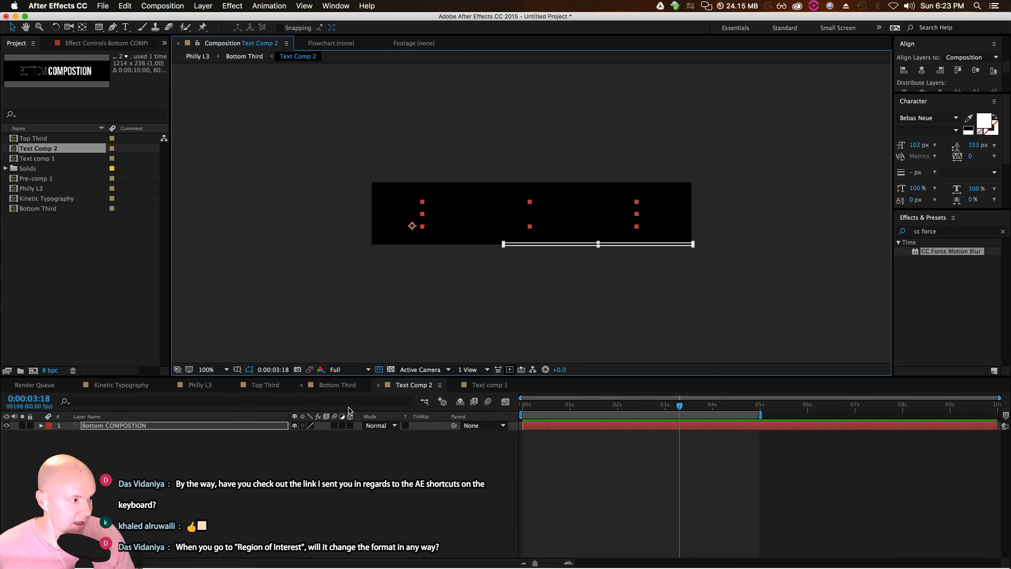
{"action": "left_click", "coordinate": [124, 6]}
{"action": "left_click", "coordinate": [147, 14]}
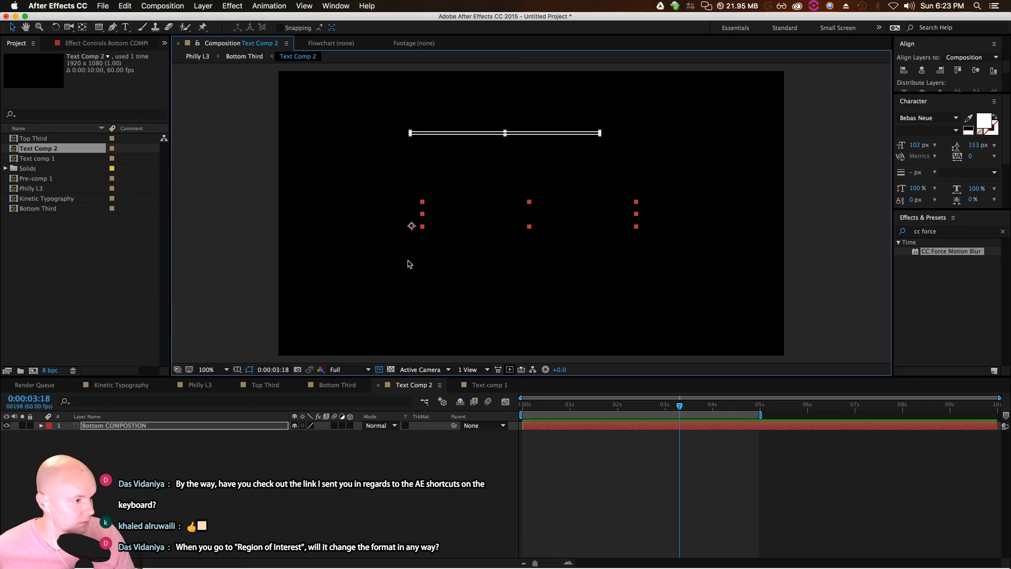
{"action": "left_click_drag", "start_coordinate": [505, 134], "coordinate": [517, 281]}
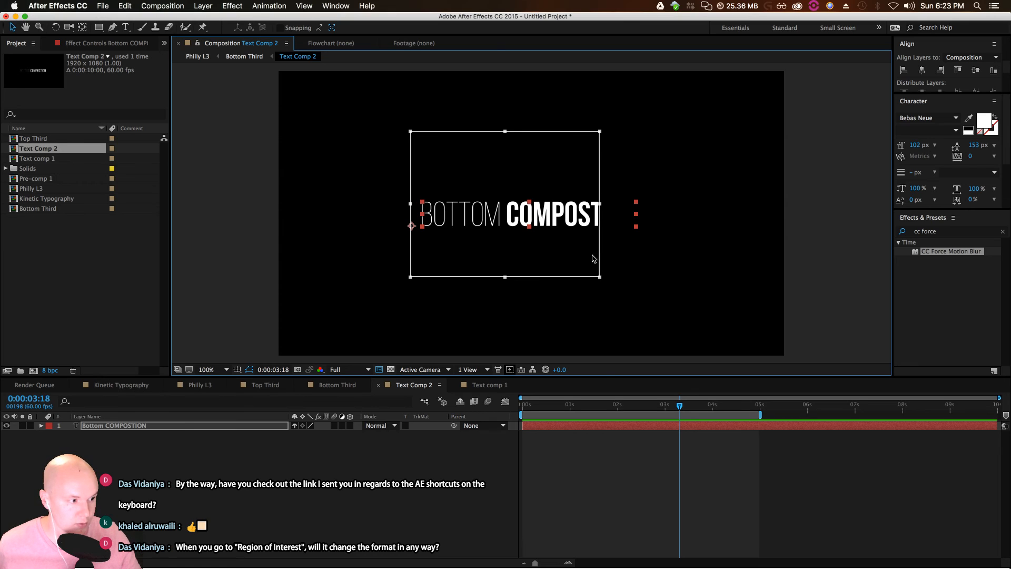
Draw several test rectangle shapes over and around the text
{"action": "left_click", "coordinate": [99, 27]}
{"action": "left_click_drag", "start_coordinate": [333, 258], "coordinate": [459, 325]}
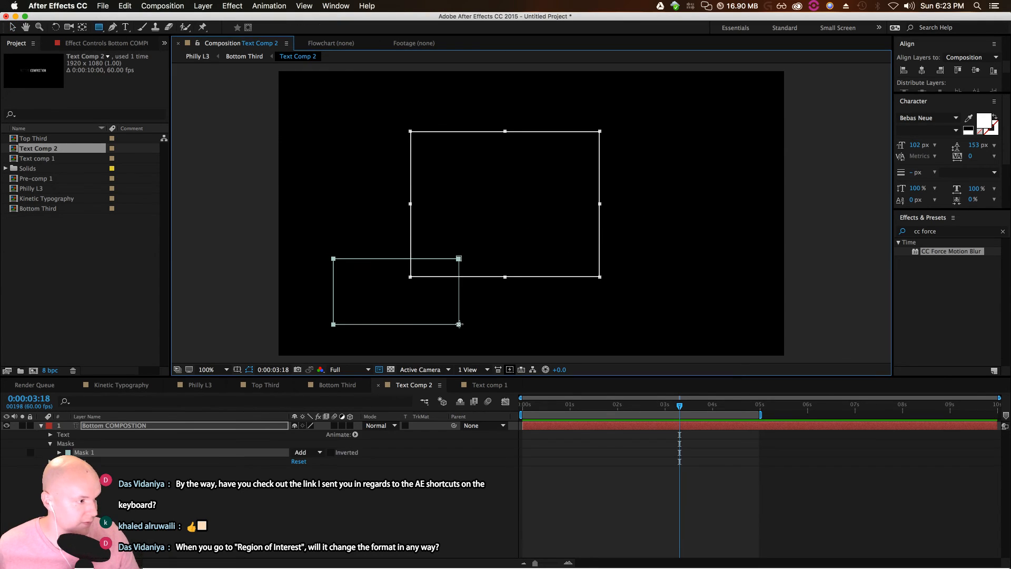
{"action": "key", "text": "super+z"}
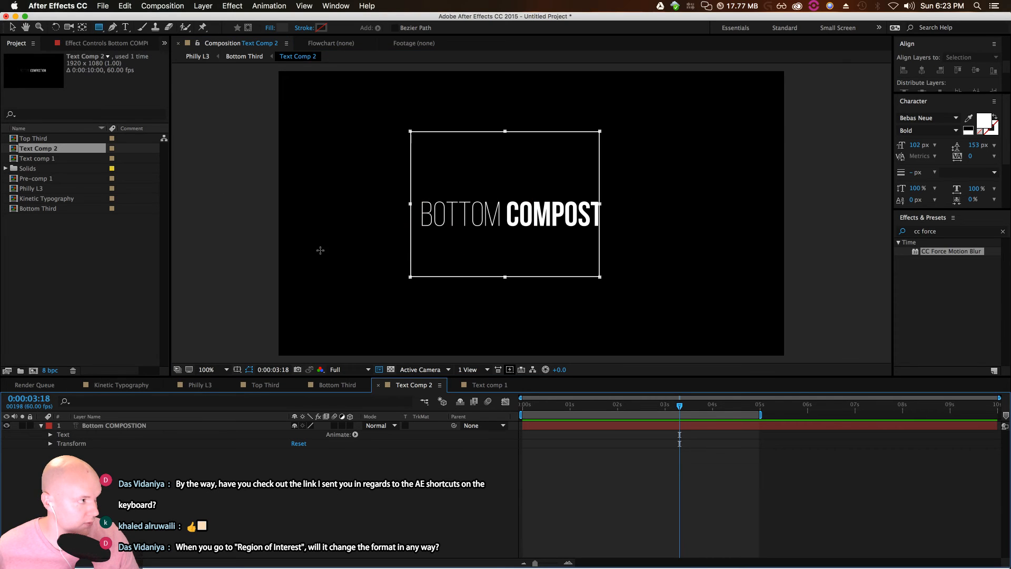
{"action": "left_click_drag", "start_coordinate": [357, 250], "coordinate": [468, 311]}
{"action": "left_click", "coordinate": [386, 539]}
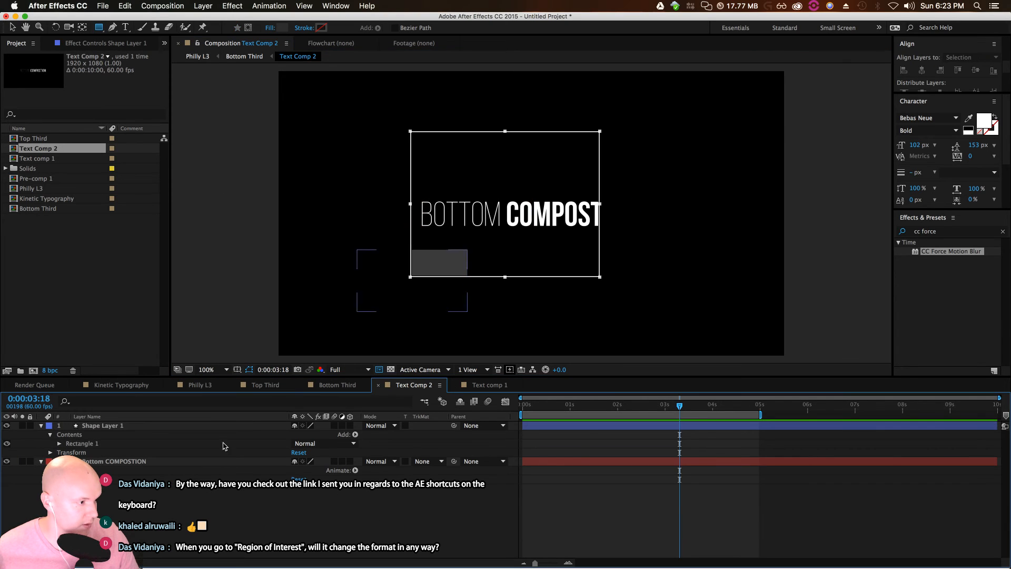
{"action": "left_click", "coordinate": [379, 369]}
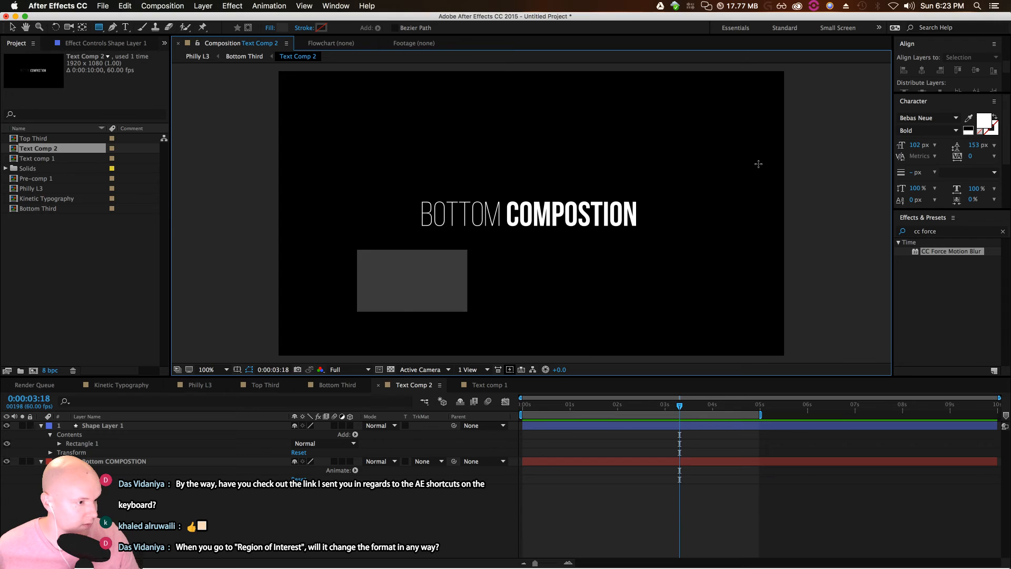
{"action": "left_click_drag", "start_coordinate": [758, 163], "coordinate": [717, 274]}
{"action": "left_click_drag", "start_coordinate": [246, 102], "coordinate": [481, 120]}
{"action": "left_click_drag", "start_coordinate": [670, 91], "coordinate": [700, 282]}
{"action": "left_click_drag", "start_coordinate": [393, 149], "coordinate": [455, 283]}
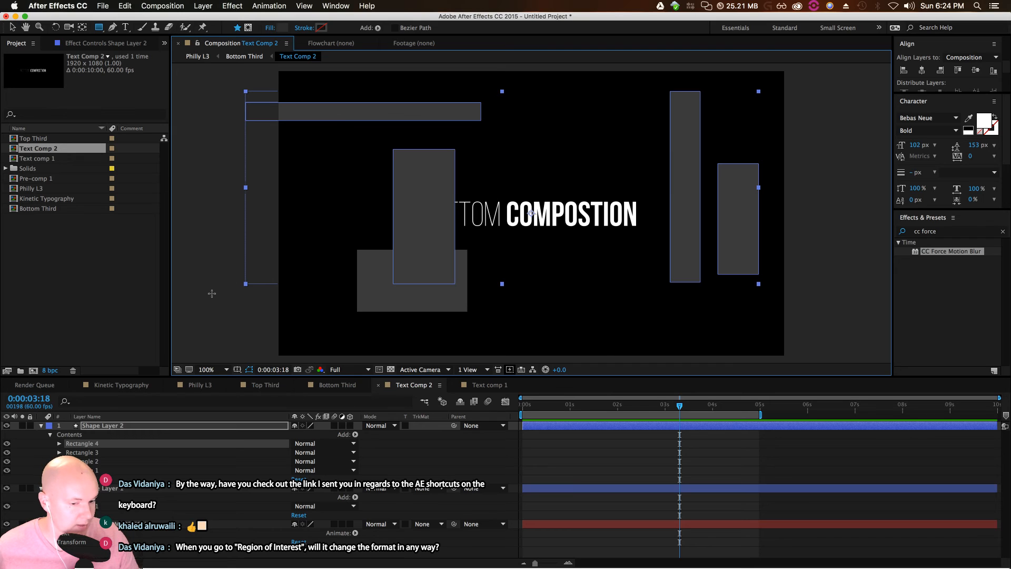
{"action": "key", "text": "v"}
{"action": "left_click", "coordinate": [226, 321]}
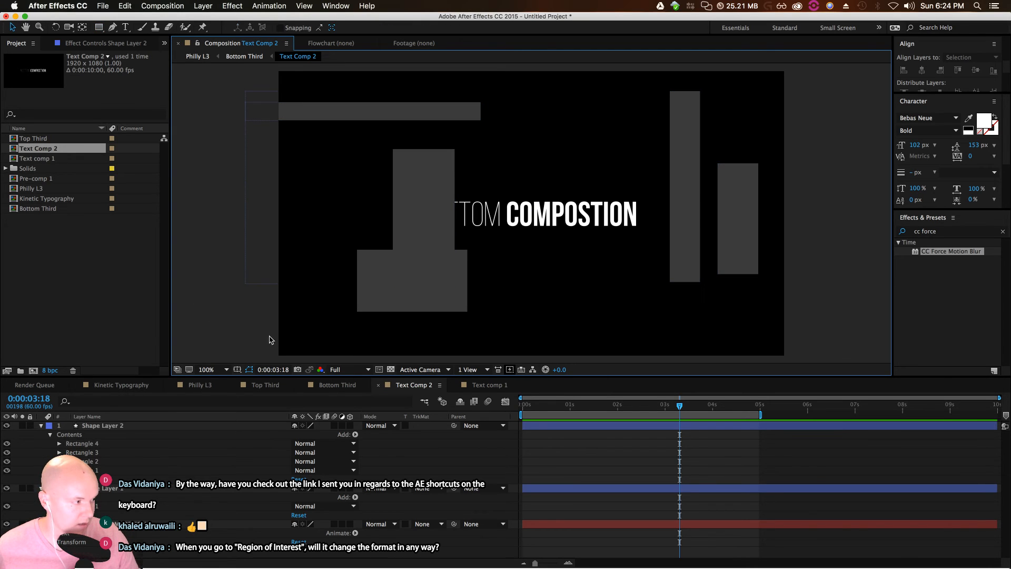
Re-enable the region of interest, delete Shape Layers 1 and 2, and adjust the region's top edge
{"action": "left_click", "coordinate": [379, 369]}
{"action": "left_click_drag", "start_coordinate": [601, 278], "coordinate": [652, 270]}
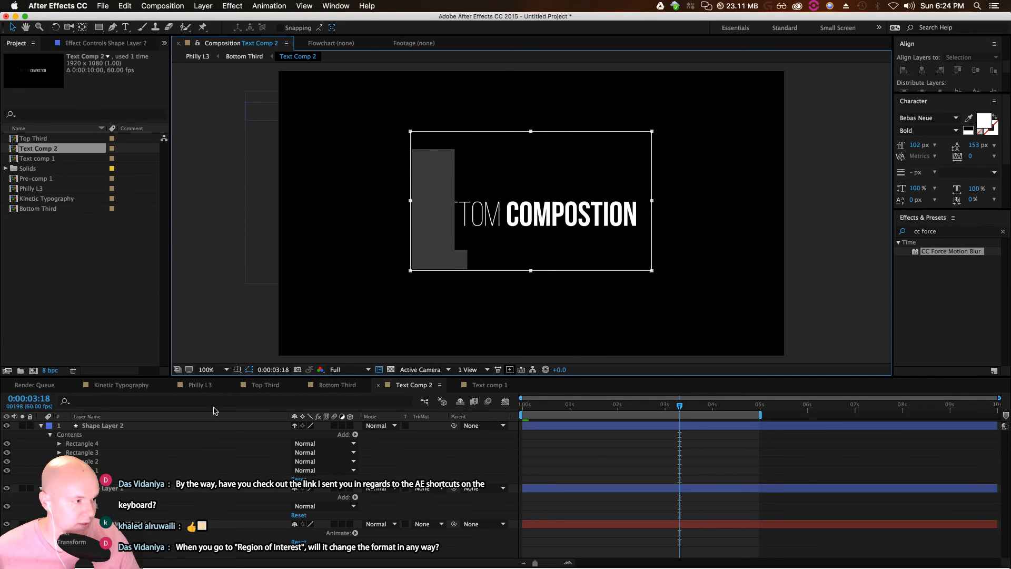
{"action": "left_click", "coordinate": [41, 426]}
{"action": "left_click", "coordinate": [84, 425]}
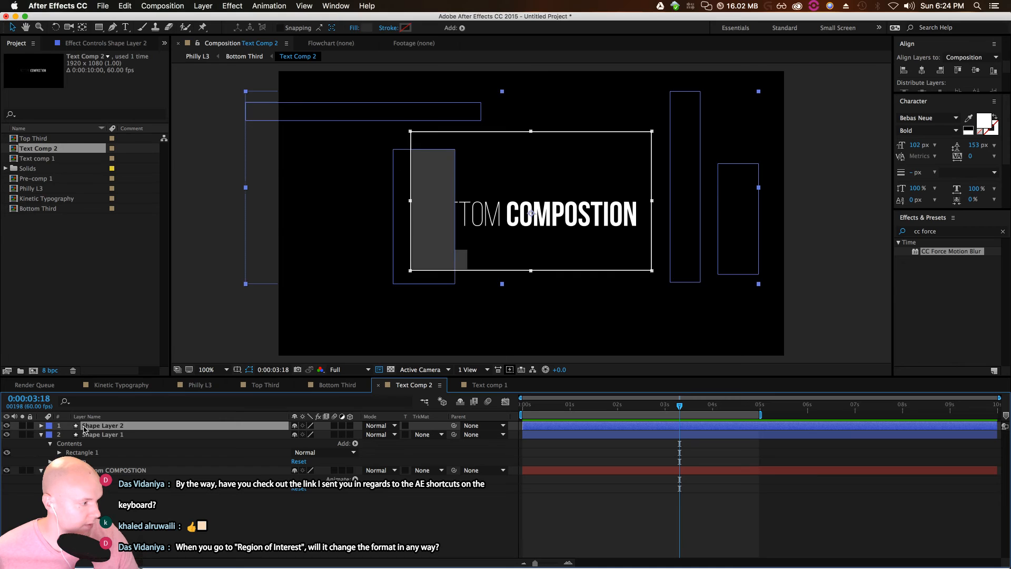
{"action": "key", "text": "Delete"}
{"action": "left_click", "coordinate": [84, 425]}
{"action": "key", "text": "Delete"}
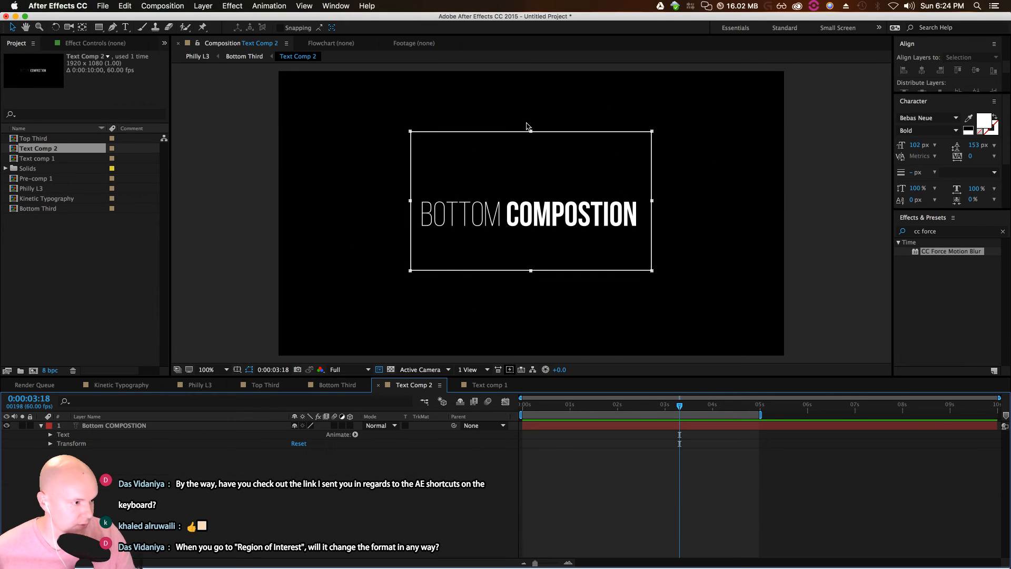
{"action": "left_click_drag", "start_coordinate": [530, 132], "coordinate": [532, 185]}
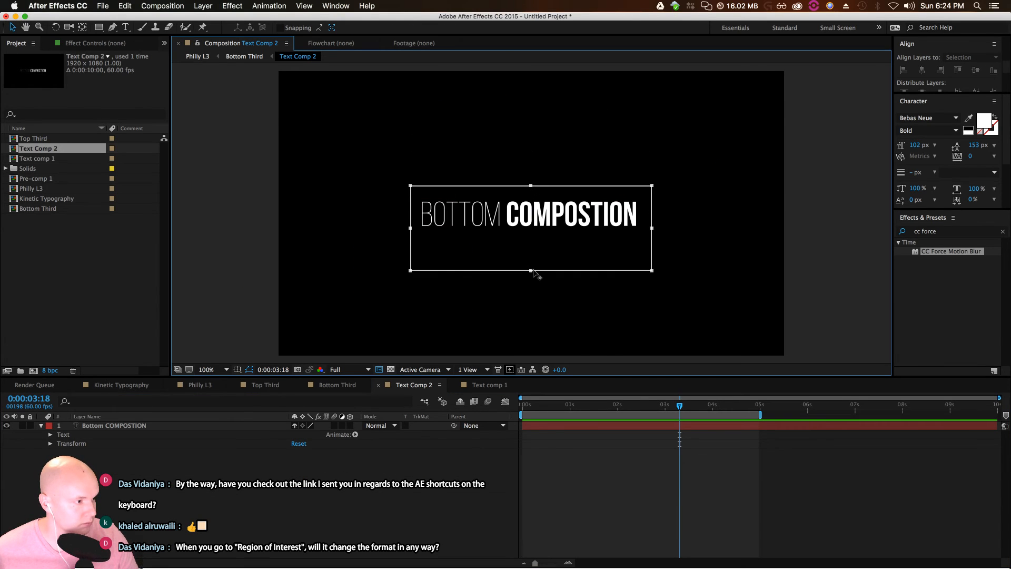
Tighten the region of interest around the text and crop Text Comp 2 to 1132×197
{"action": "left_click_drag", "start_coordinate": [531, 269], "coordinate": [531, 241]}
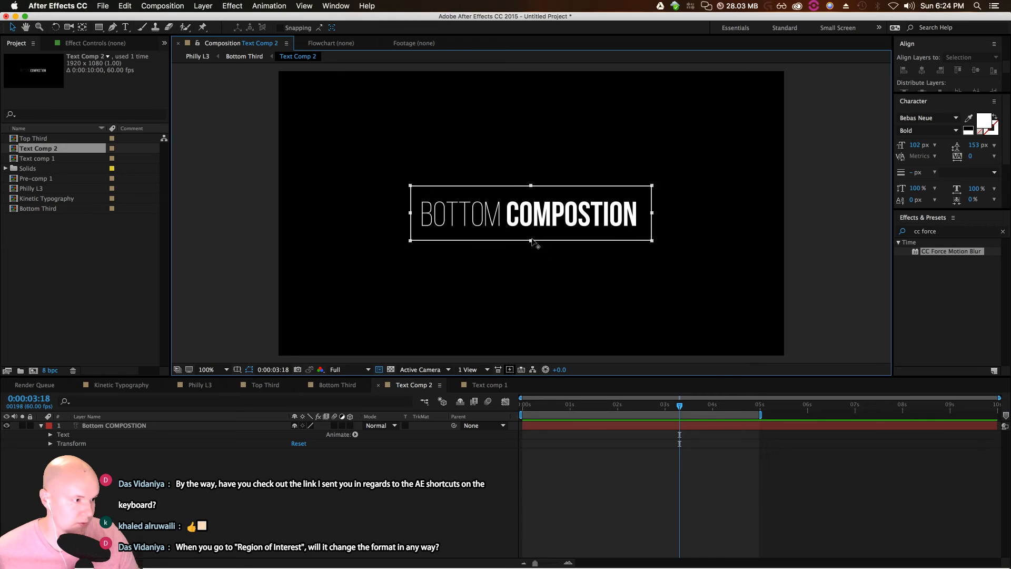
{"action": "left_click_drag", "start_coordinate": [653, 213], "coordinate": [681, 213]}
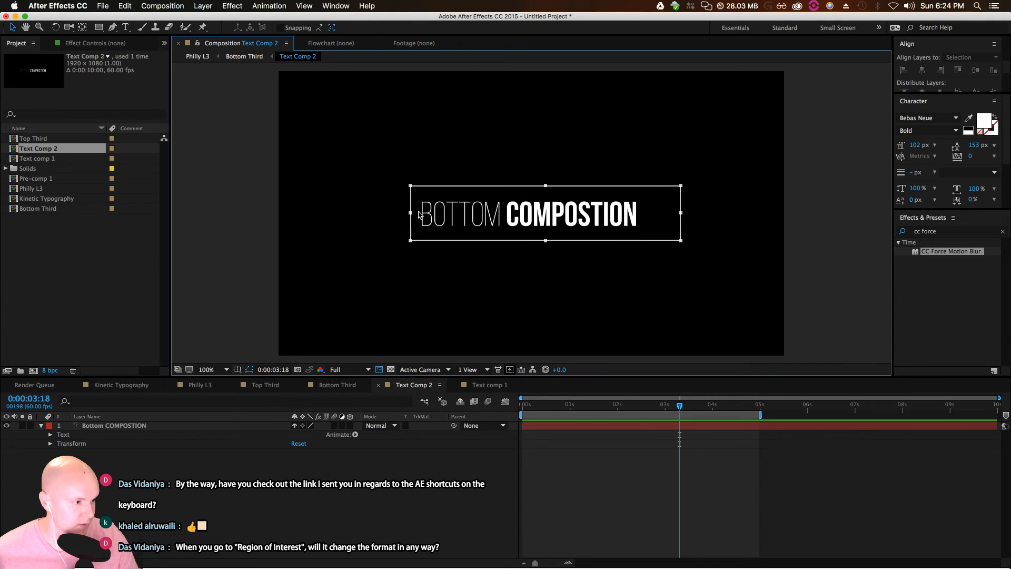
{"action": "left_click_drag", "start_coordinate": [409, 213], "coordinate": [380, 213]}
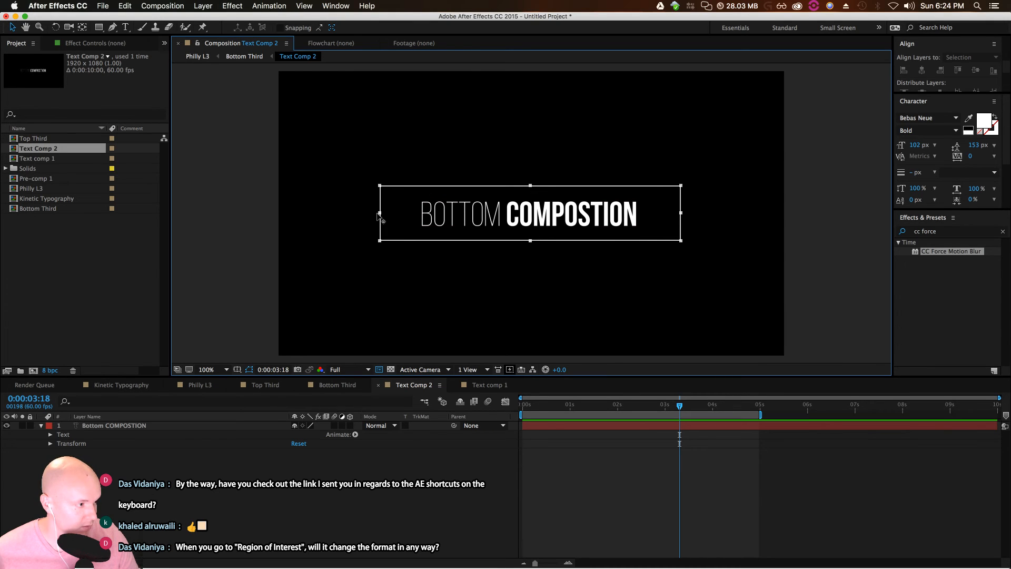
{"action": "left_click", "coordinate": [152, 5]}
{"action": "left_click", "coordinate": [211, 63]}
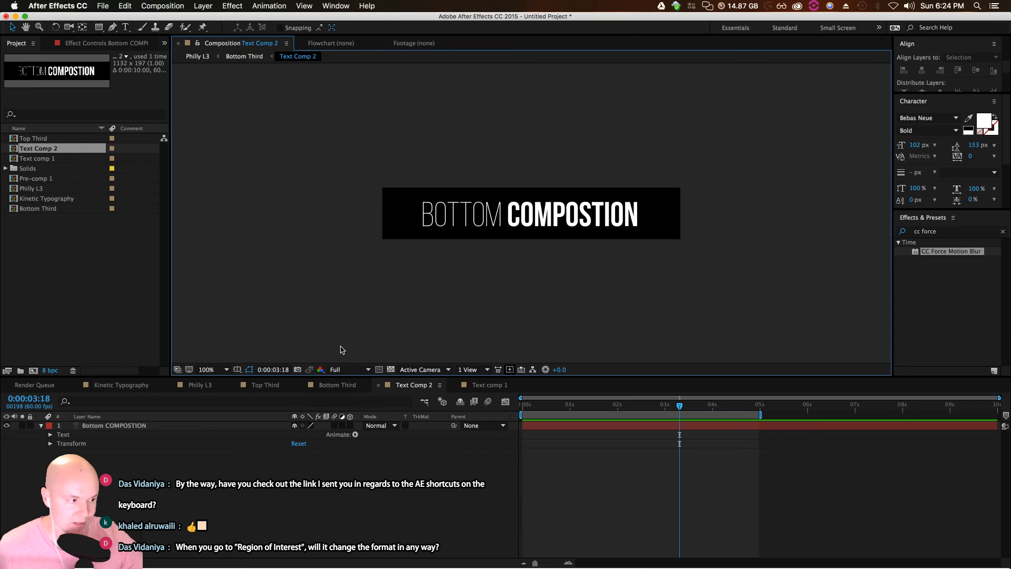
Nudge the text slightly left in Bottom Third, then preview Philly L3 from 0:31
{"action": "left_click", "coordinate": [245, 57]}
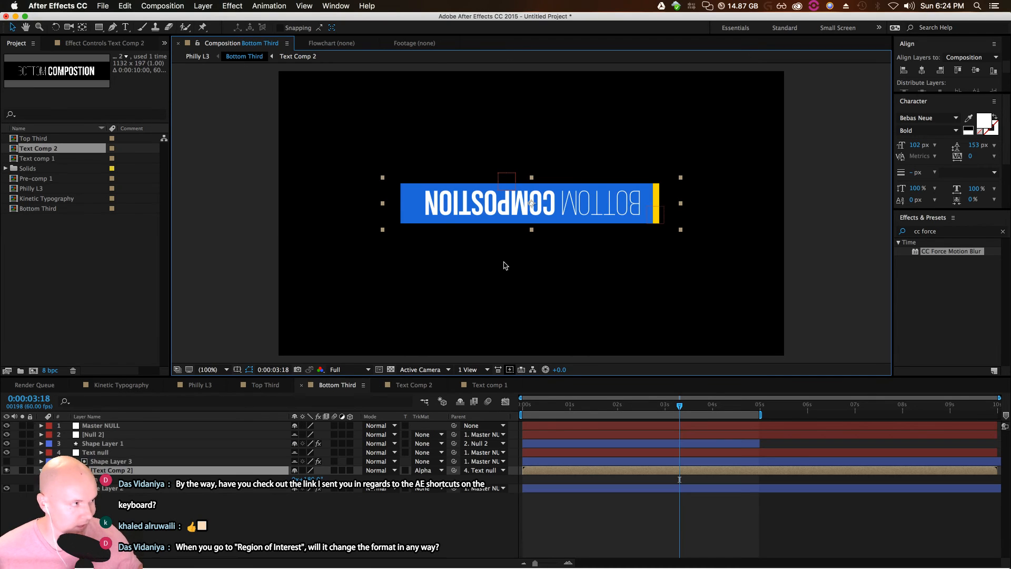
{"action": "left_click_drag", "start_coordinate": [606, 199], "coordinate": [603, 200]}
{"action": "left_click", "coordinate": [199, 57]}
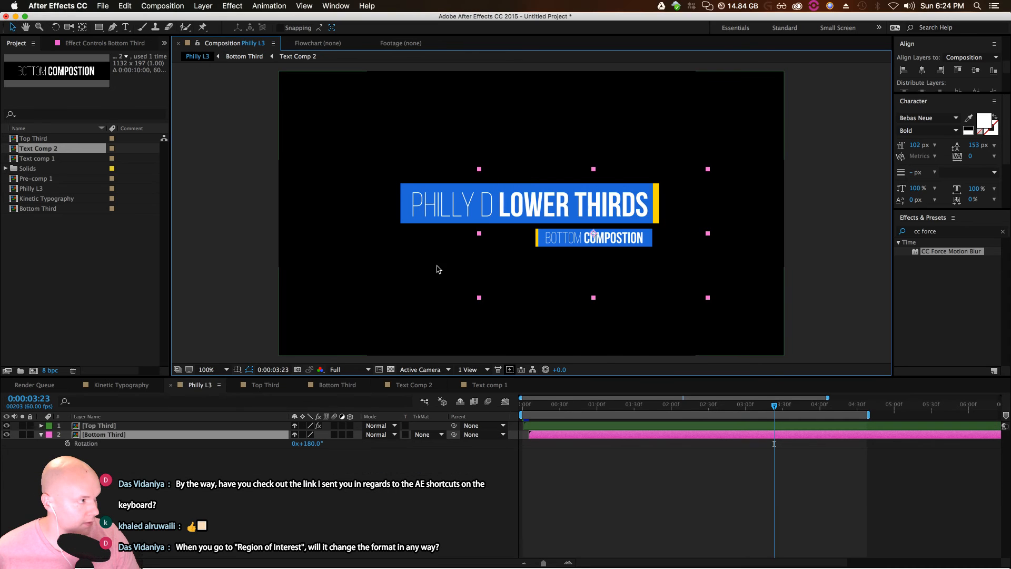
{"action": "left_click_drag", "start_coordinate": [776, 404], "coordinate": [560, 443]}
{"action": "key", "text": "space"}
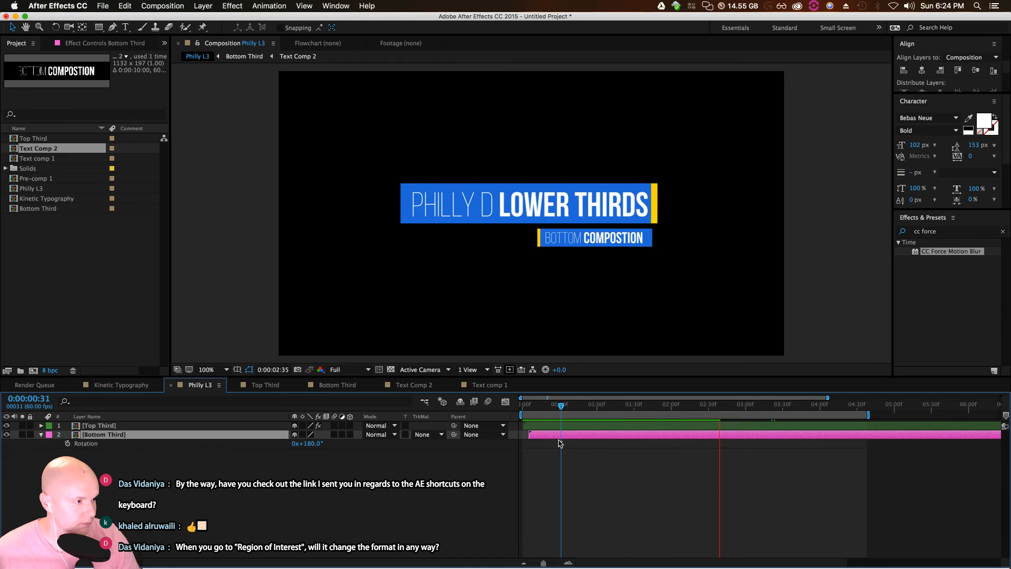
{"action": "key", "text": "space"}
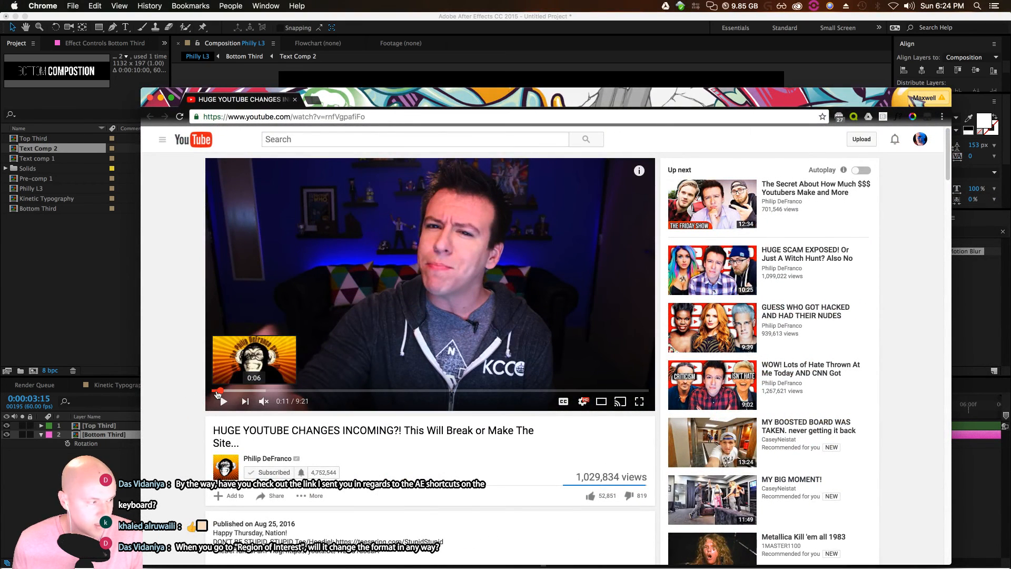
Replay the reference video from about 0:06, pause at 0:09 on its name banner, and minimize Chrome
{"action": "left_click", "coordinate": [217, 391]}
{"action": "left_click", "coordinate": [222, 402]}
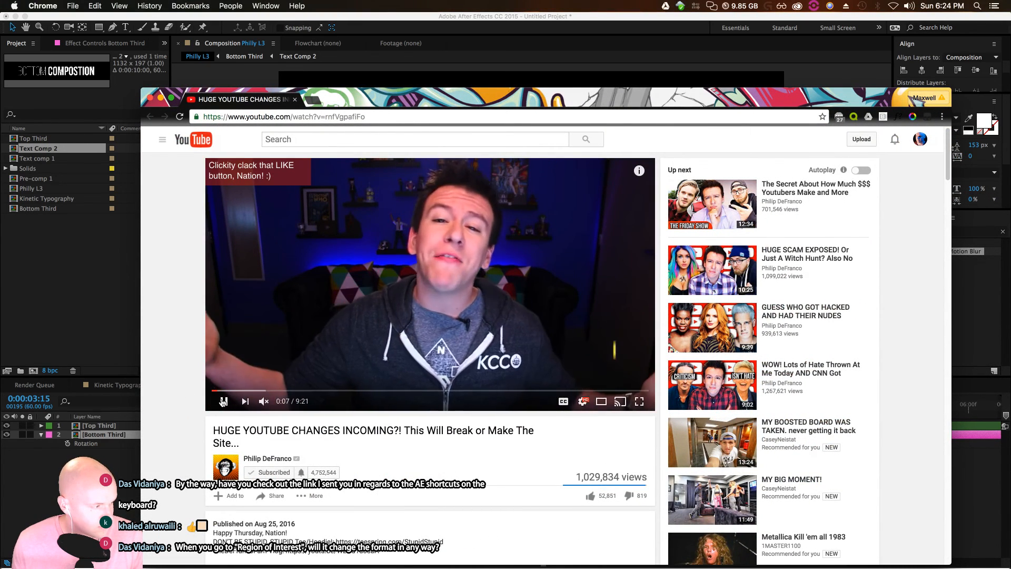
{"action": "left_click", "coordinate": [223, 402]}
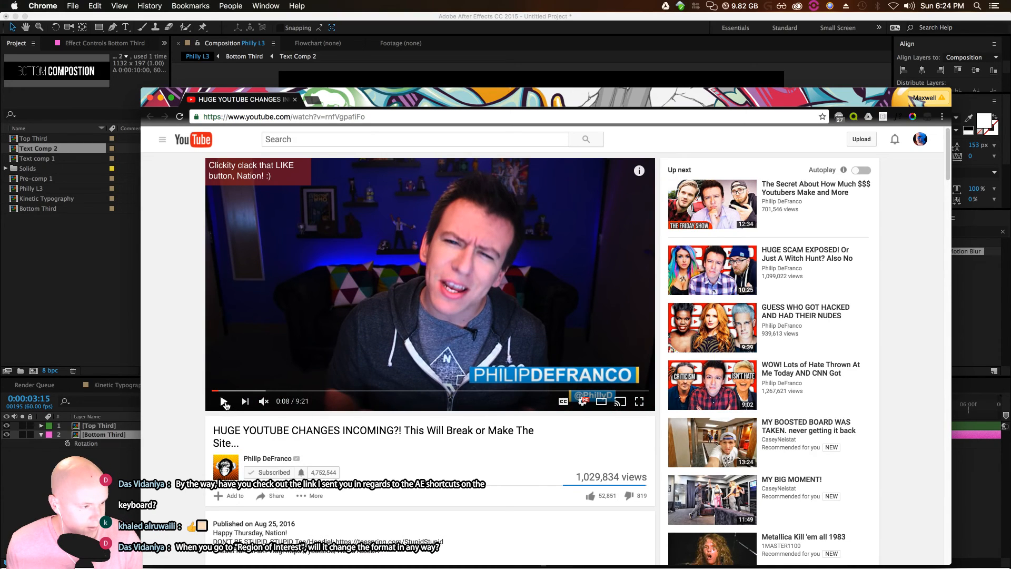
{"action": "left_click", "coordinate": [226, 404]}
{"action": "left_click", "coordinate": [229, 399]}
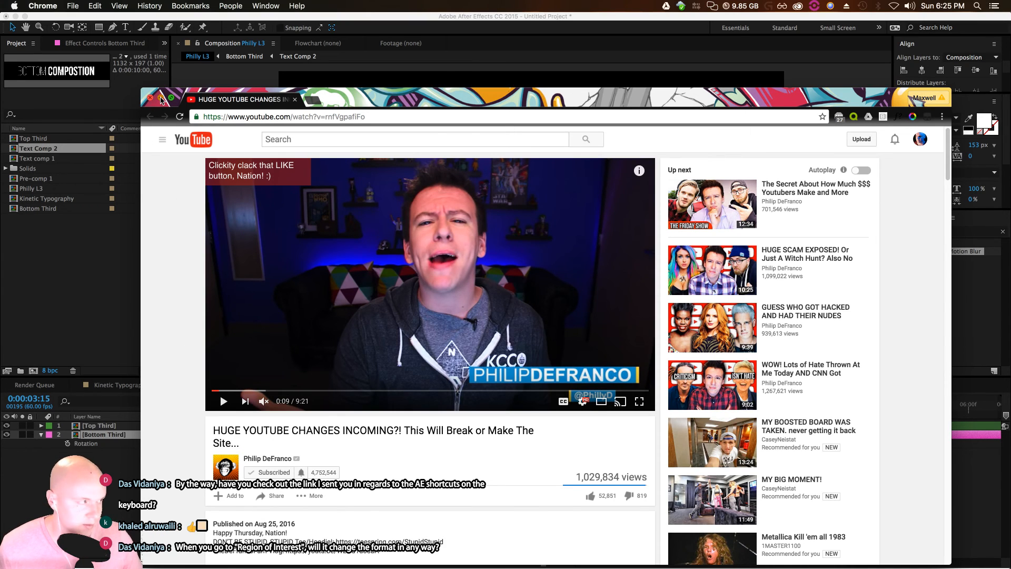
{"action": "left_click", "coordinate": [161, 98]}
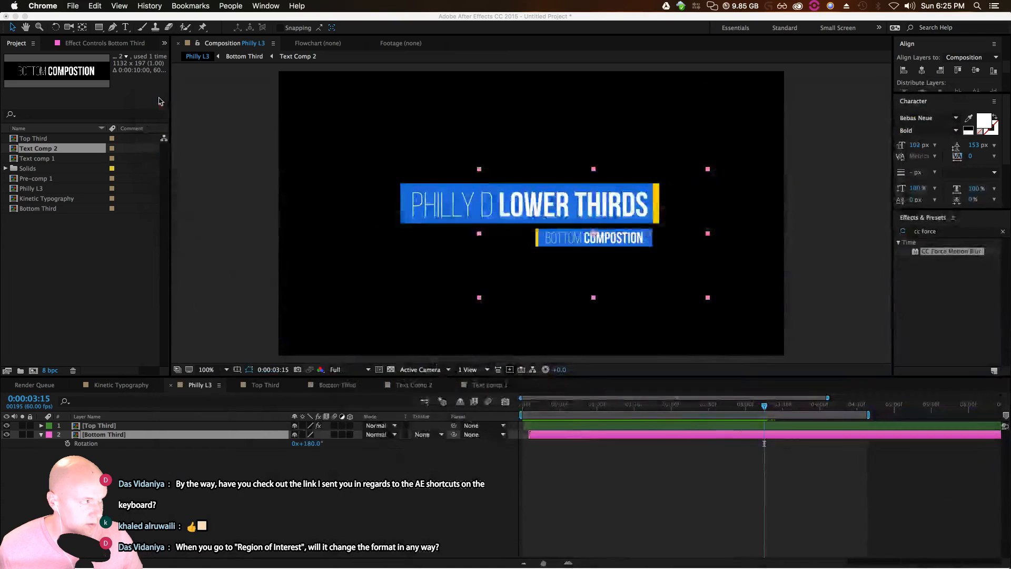
Retype Text Comp 2's text as the presenter's social handle and set the letters after the @ to Regular
{"action": "left_click", "coordinate": [345, 511]}
{"action": "double_click", "coordinate": [96, 435]}
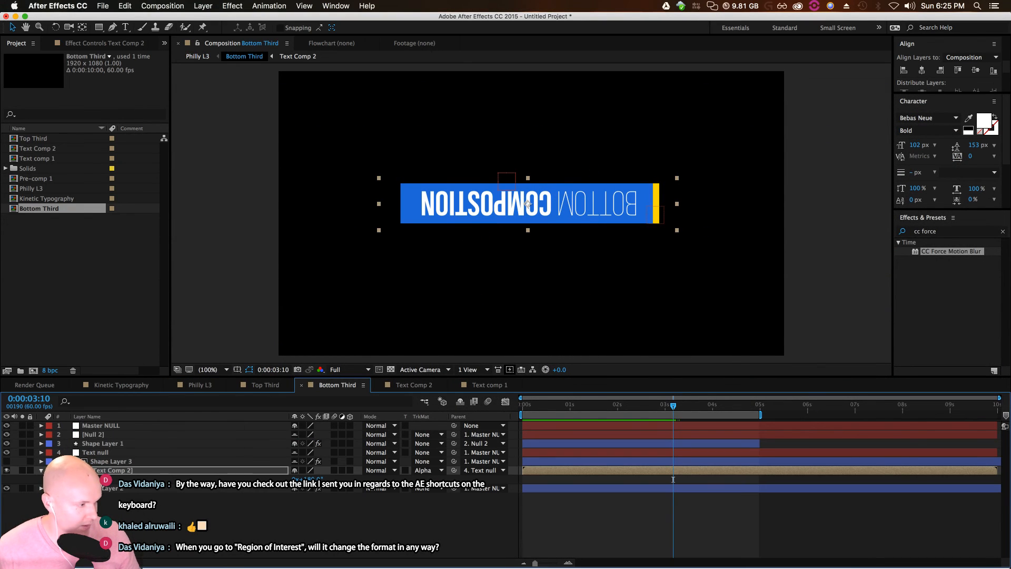
{"action": "double_click", "coordinate": [121, 470]}
{"action": "double_click", "coordinate": [637, 212]}
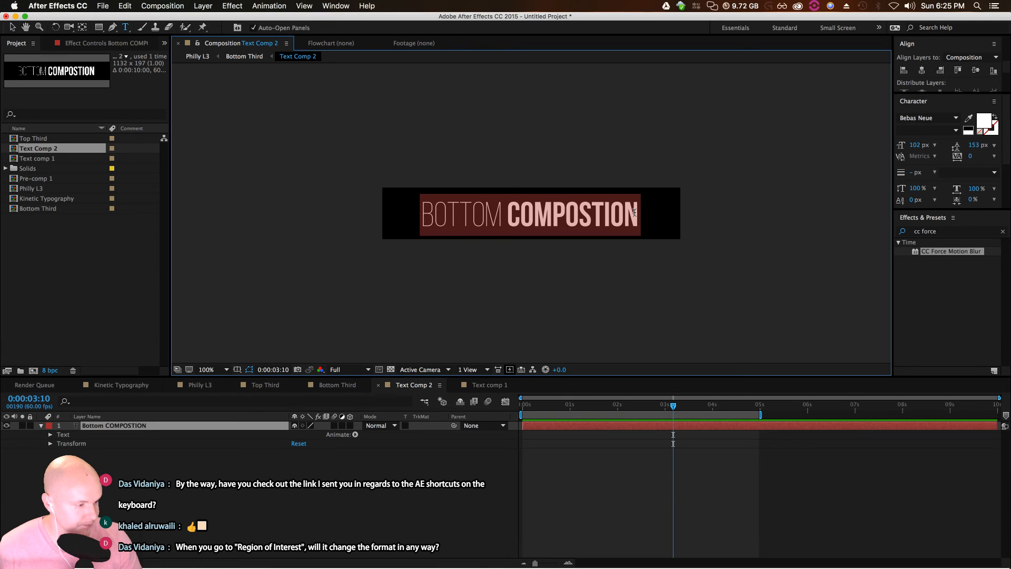
{"action": "type", "text": "@maxwellridgeway"}
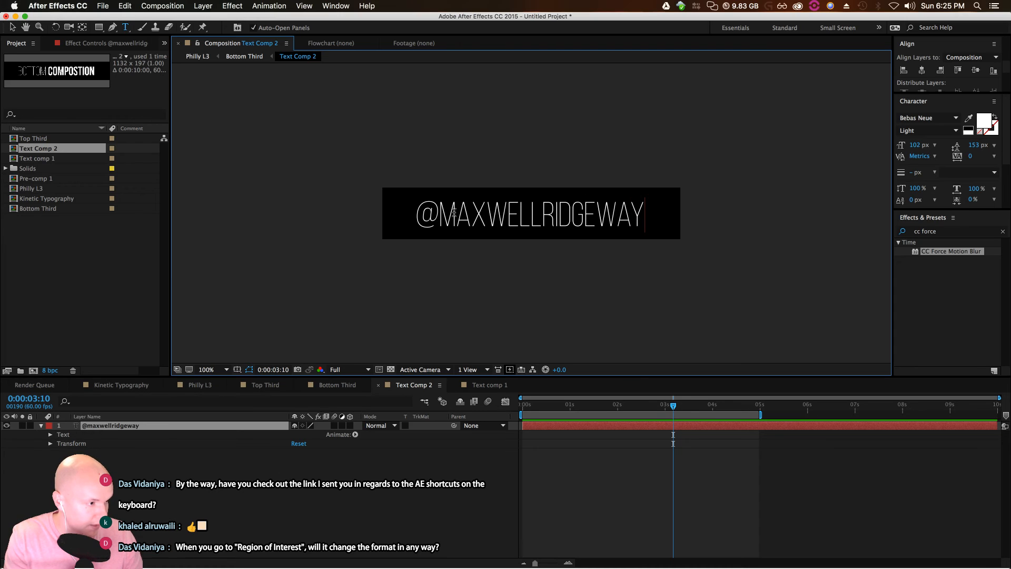
{"action": "left_click_drag", "start_coordinate": [640, 214], "coordinate": [439, 221]}
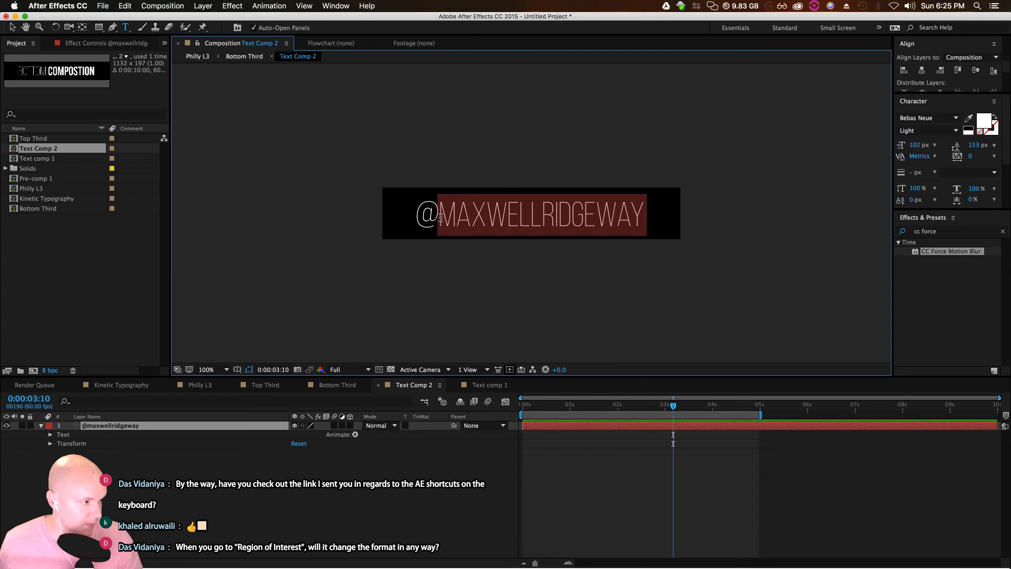
{"action": "left_click", "coordinate": [946, 131]}
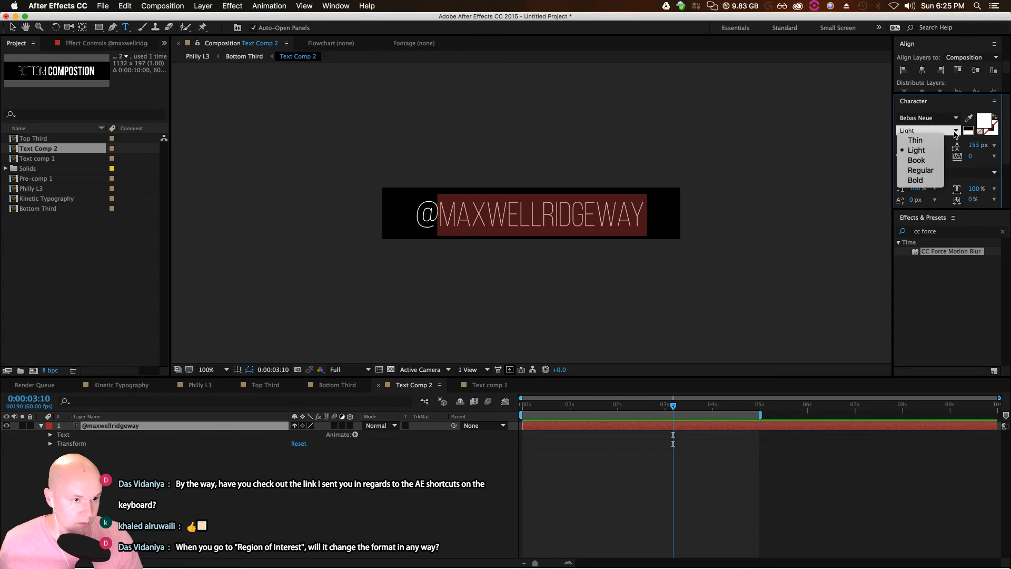
{"action": "left_click", "coordinate": [922, 170]}
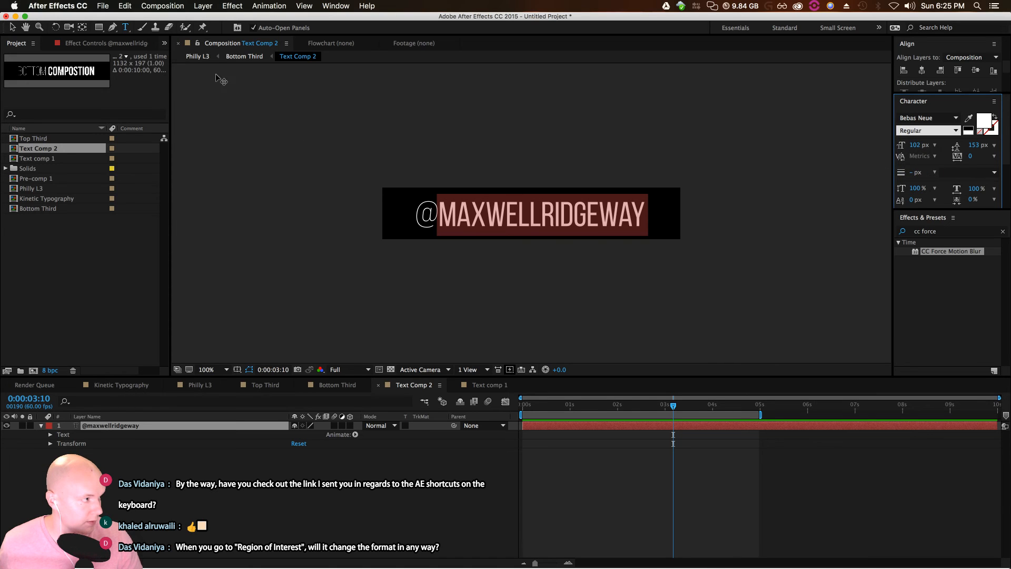
{"action": "left_click", "coordinate": [194, 57]}
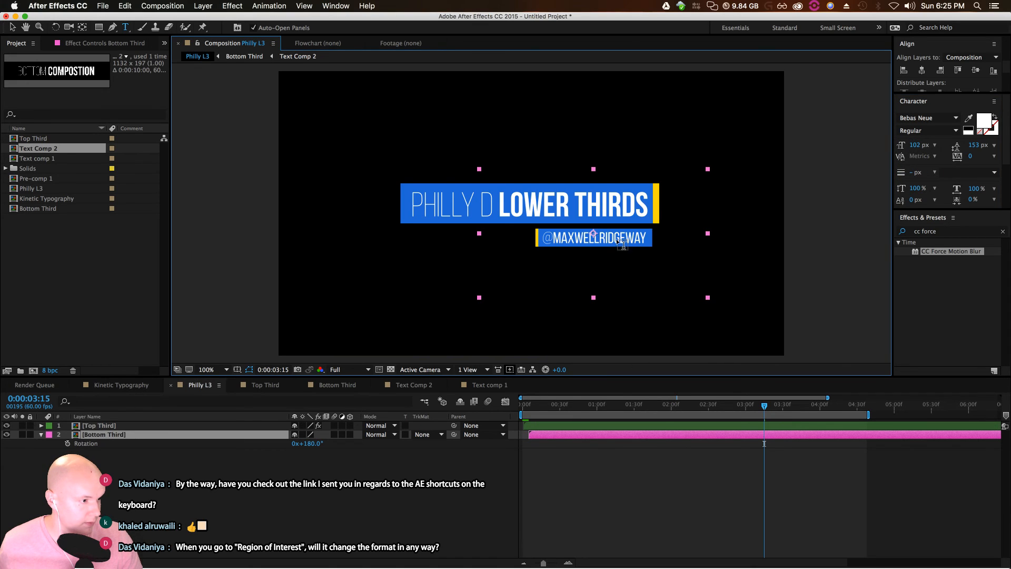
Make the @ character Bold and the letters after it Book weight
{"action": "double_click", "coordinate": [104, 435]}
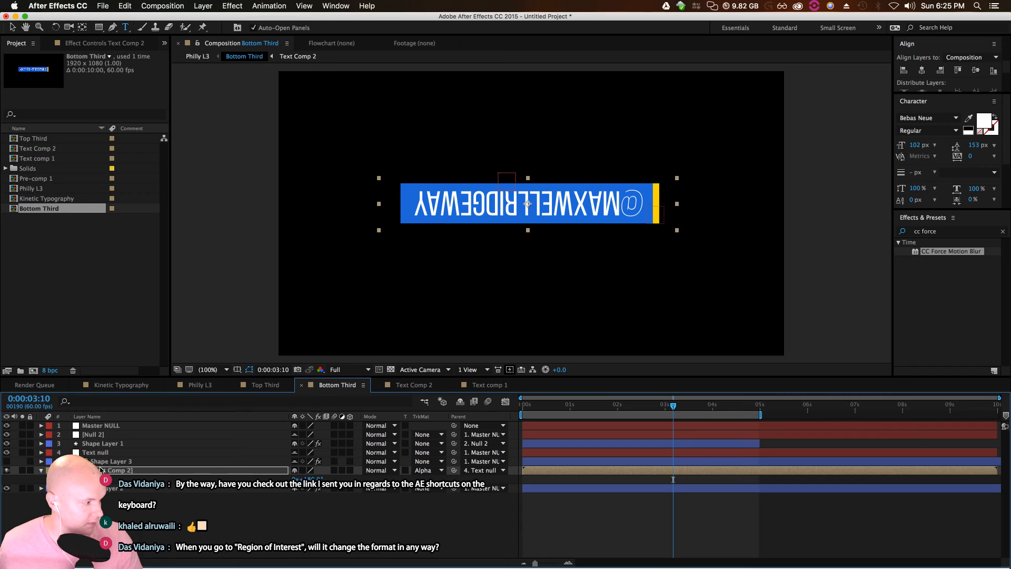
{"action": "double_click", "coordinate": [100, 471]}
{"action": "left_click_drag", "start_coordinate": [415, 215], "coordinate": [441, 219]}
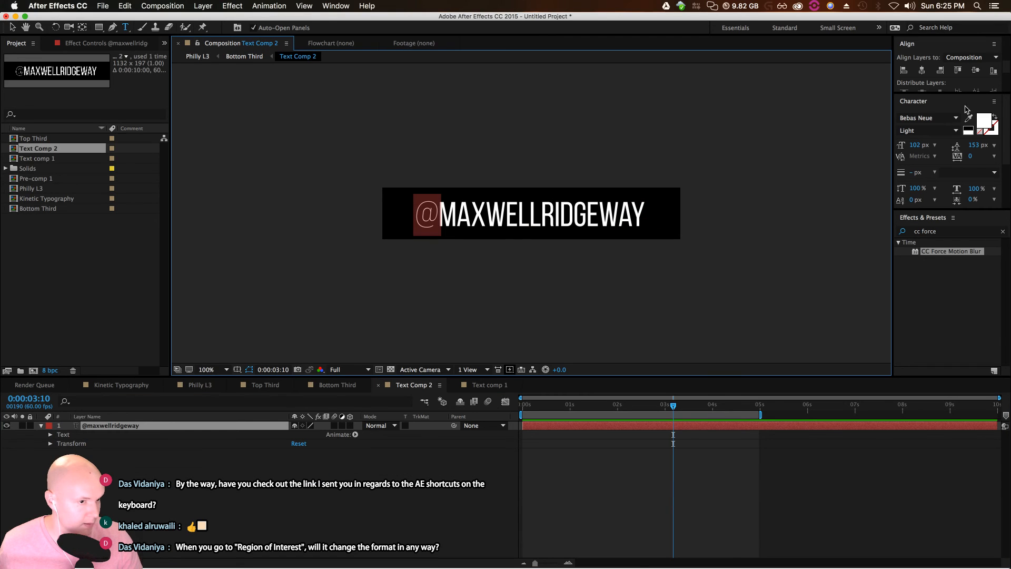
{"action": "left_click", "coordinate": [956, 130]}
{"action": "left_click", "coordinate": [922, 182]}
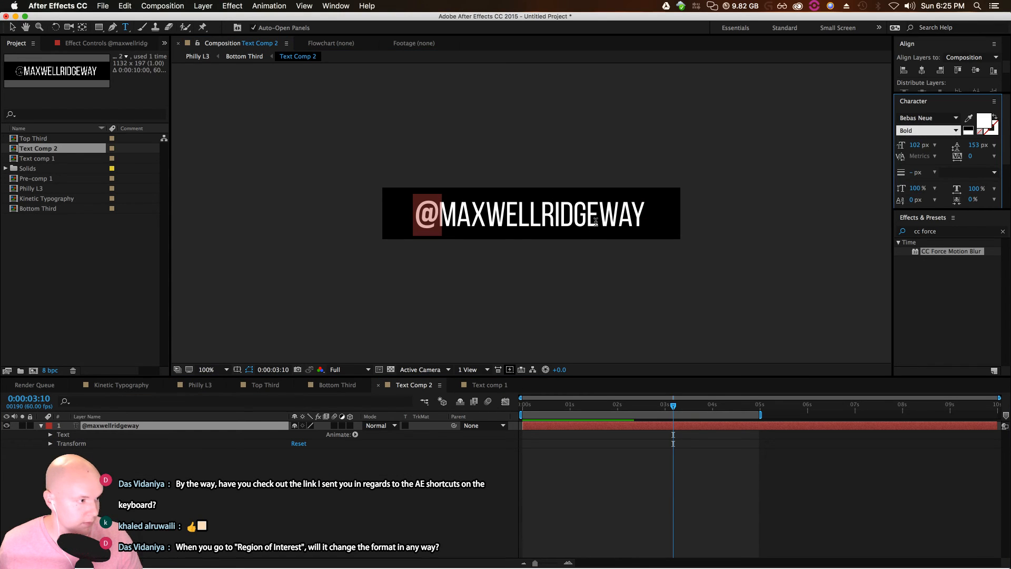
{"action": "left_click_drag", "start_coordinate": [648, 215], "coordinate": [437, 215]}
{"action": "left_click", "coordinate": [956, 131]}
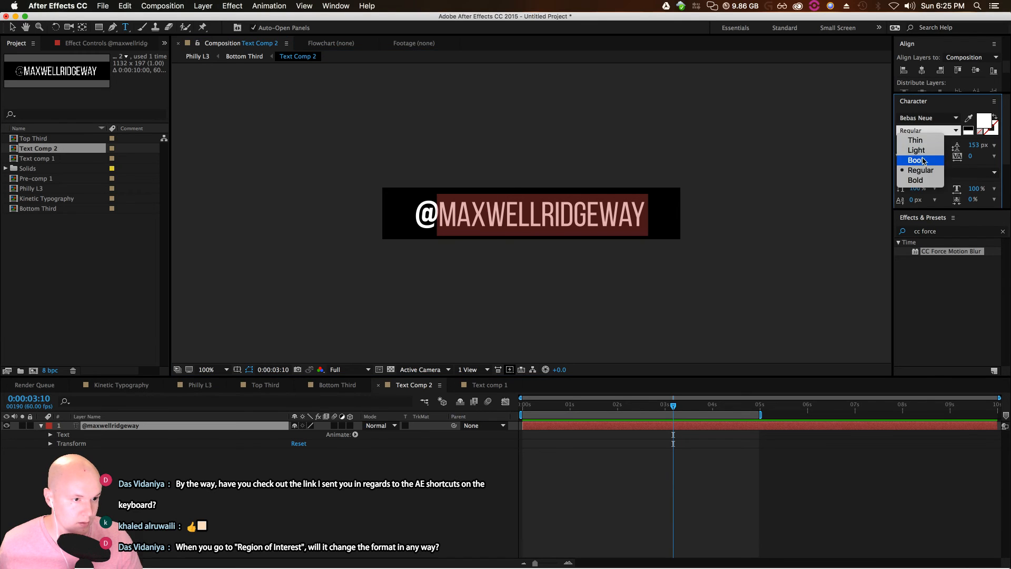
{"action": "left_click", "coordinate": [921, 153]}
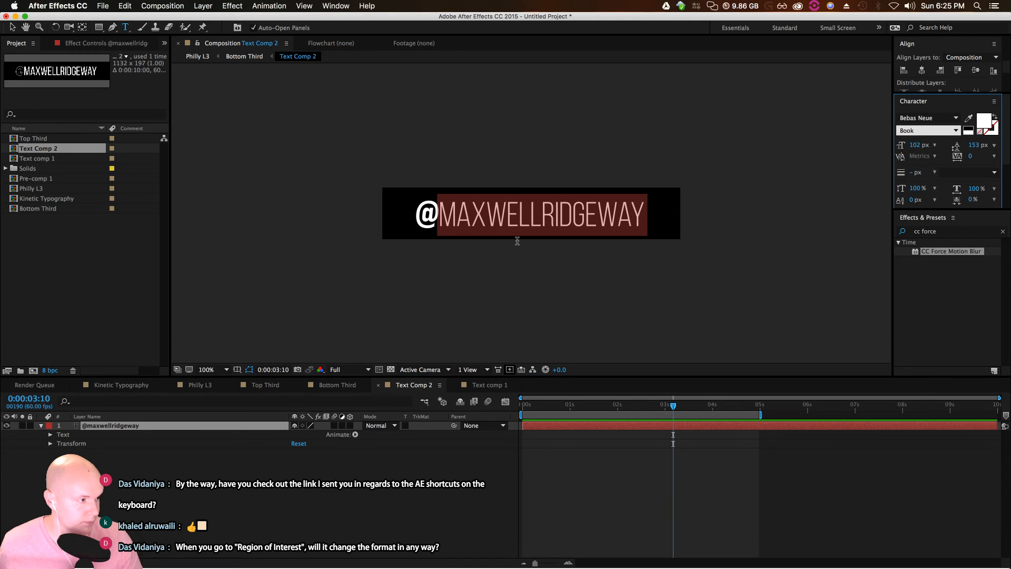
{"action": "left_click", "coordinate": [640, 217]}
Make the second part of the handle Bold and return to Philly L3
{"action": "left_click", "coordinate": [541, 217], "text": "shift"}
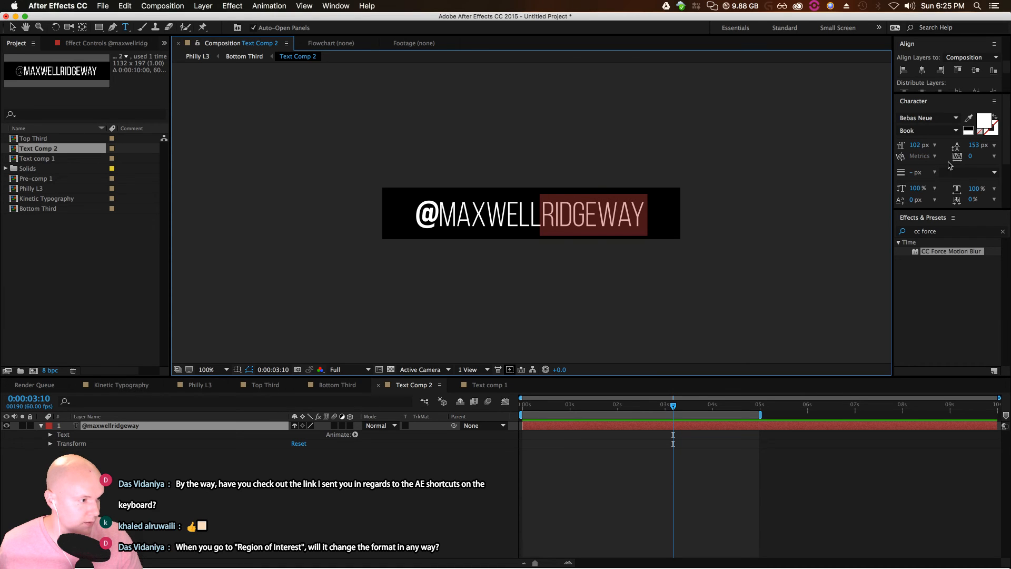
{"action": "left_click", "coordinate": [956, 130]}
{"action": "left_click", "coordinate": [919, 170]}
{"action": "left_click", "coordinate": [956, 130]}
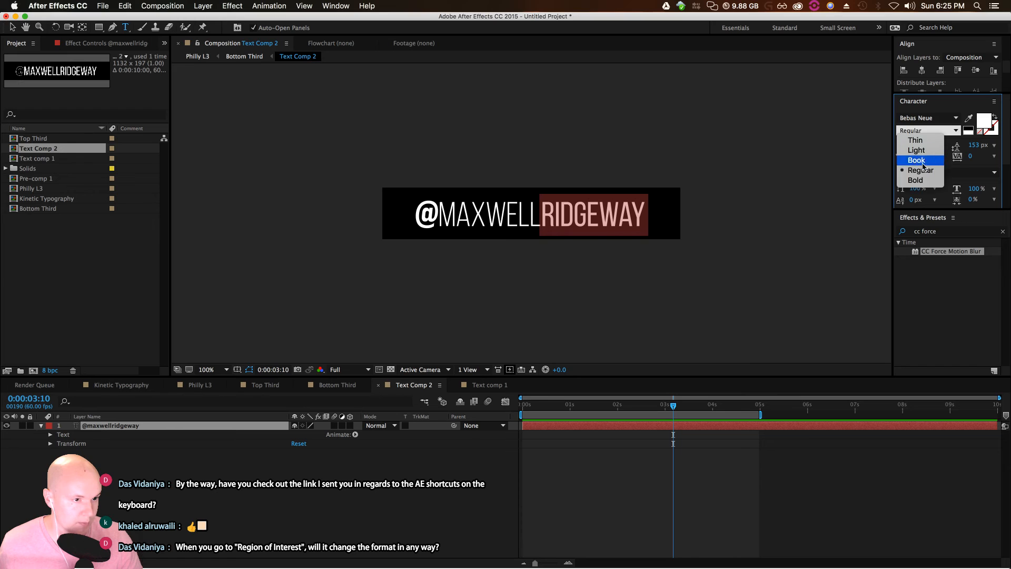
{"action": "left_click", "coordinate": [919, 180]}
{"action": "left_click", "coordinate": [243, 56]}
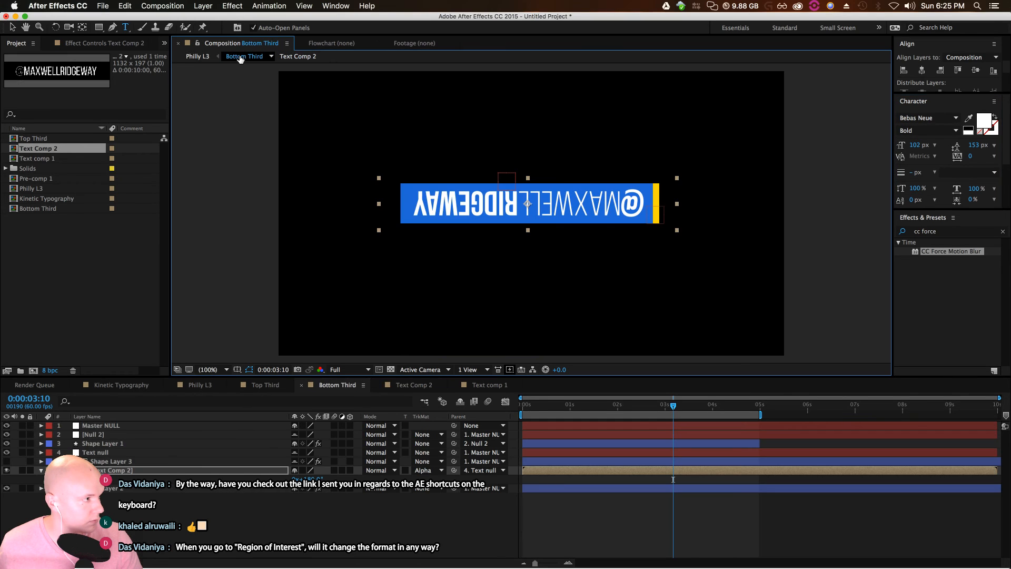
{"action": "left_click", "coordinate": [207, 57]}
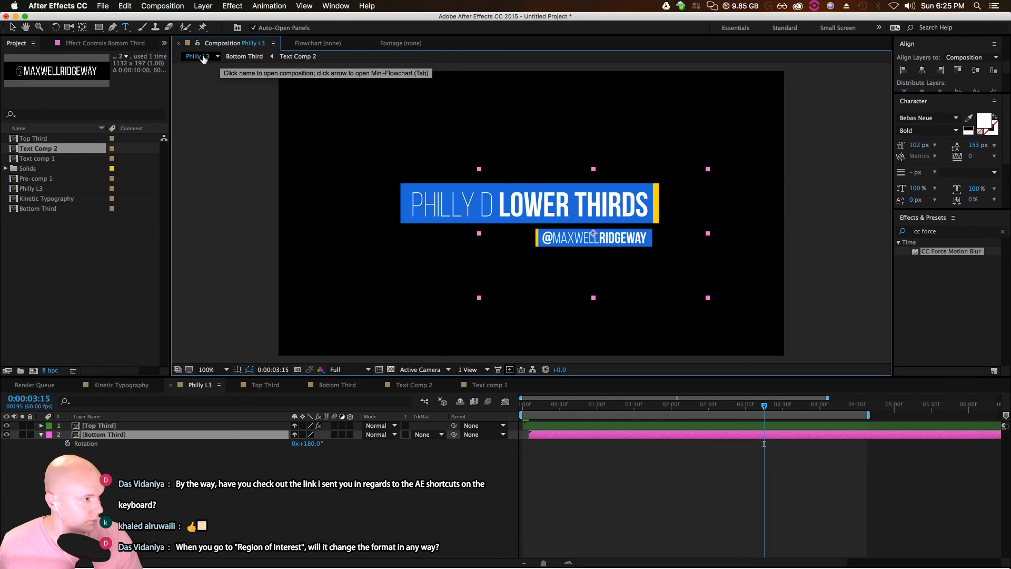
Select the Bottom Third layer, zoom the viewer to 200%, and open its precomp
{"action": "left_click", "coordinate": [628, 479]}
{"action": "key", "text": "v"}
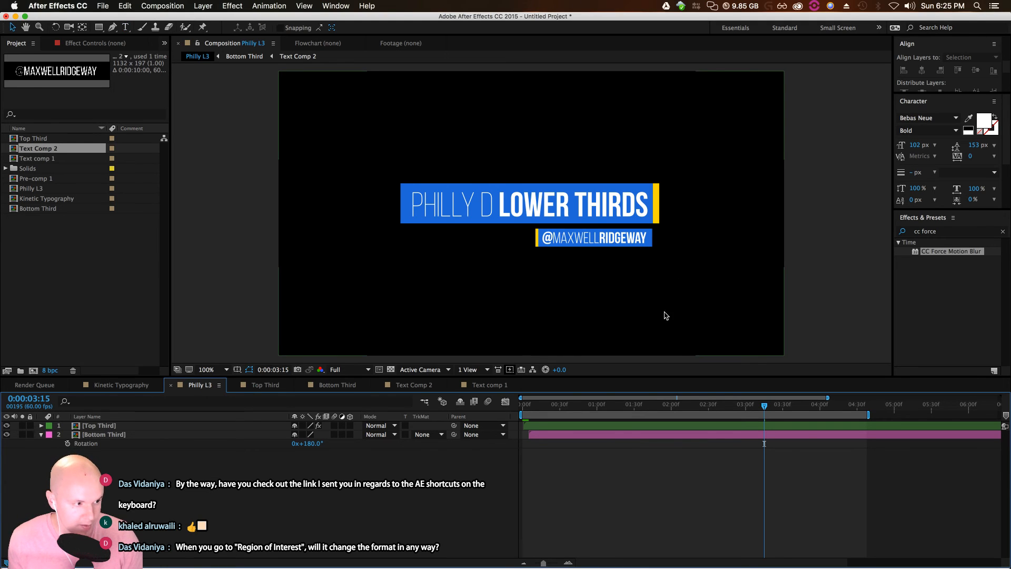
{"action": "left_click", "coordinate": [580, 216]}
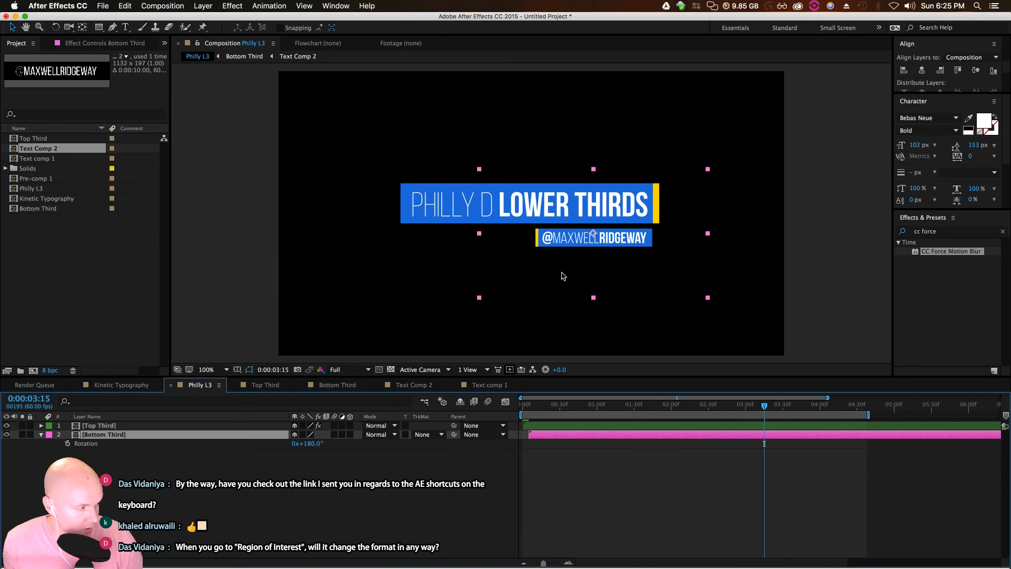
{"action": "key", "text": "period"}
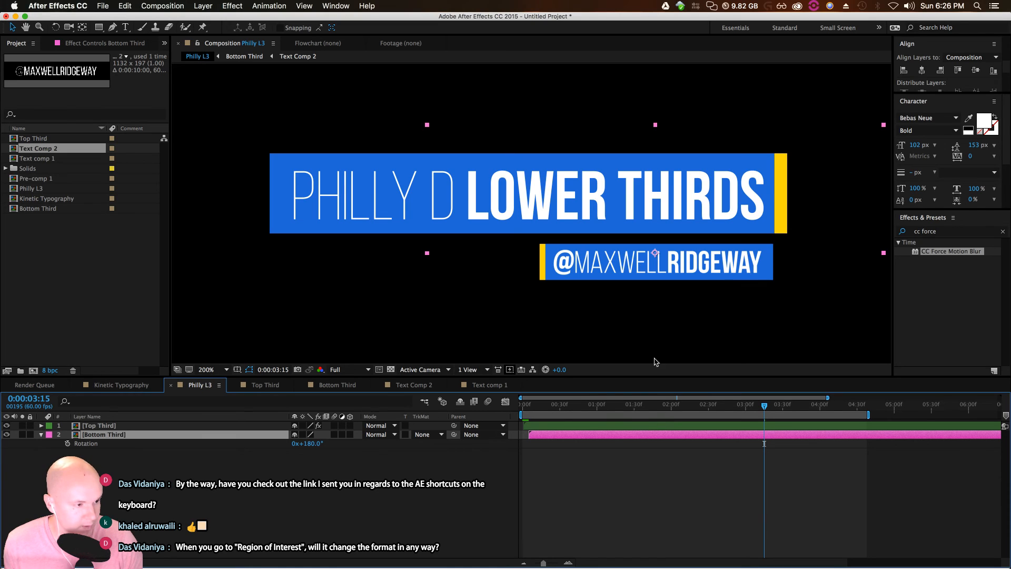
{"action": "double_click", "coordinate": [598, 435]}
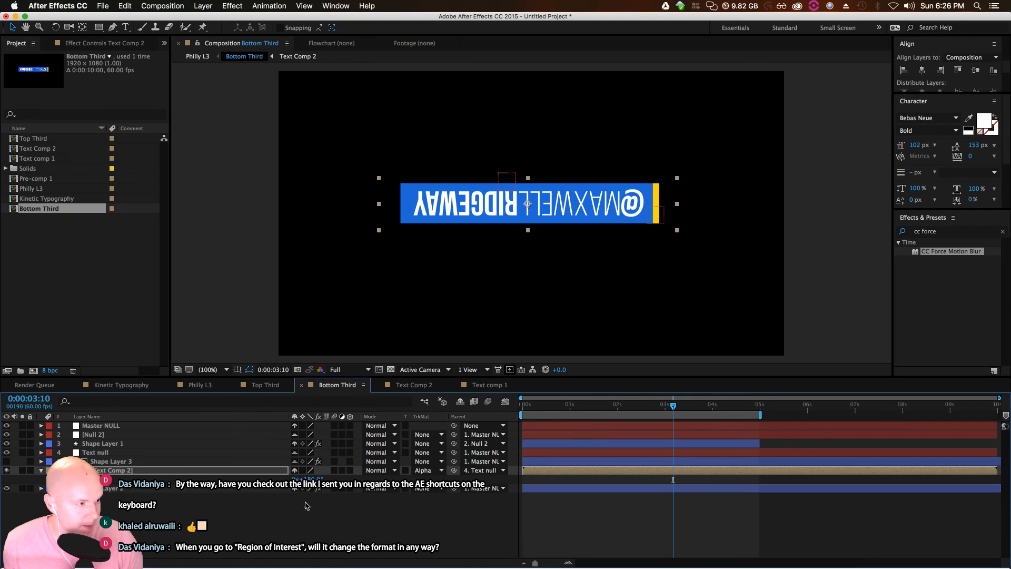
Try scaling Master NULL down in Bottom Third, undo it, and go back to Philly L3
{"action": "left_click", "coordinate": [112, 462]}
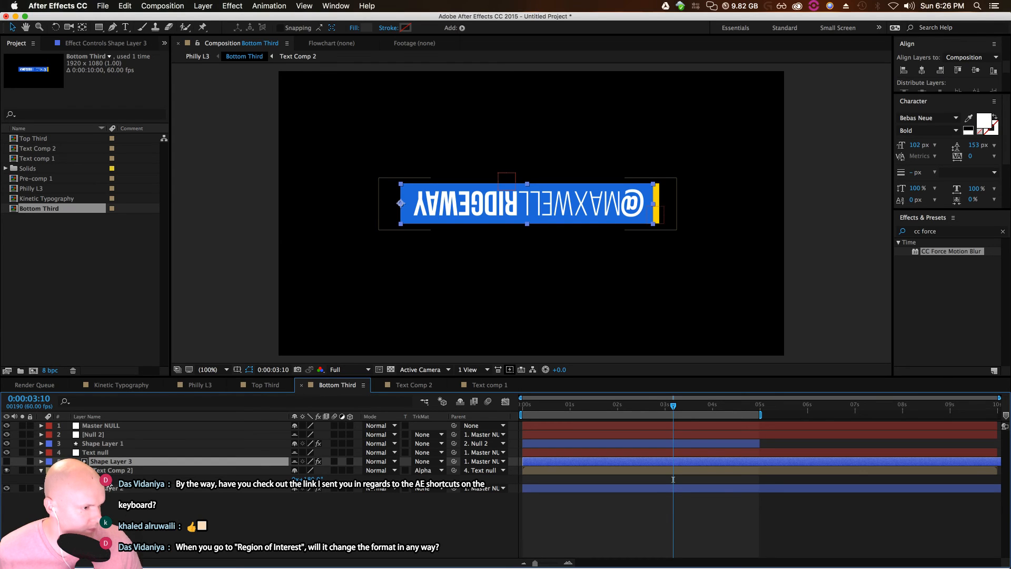
{"action": "left_click", "coordinate": [100, 425]}
{"action": "left_click_drag", "start_coordinate": [516, 183], "coordinate": [511, 184]}
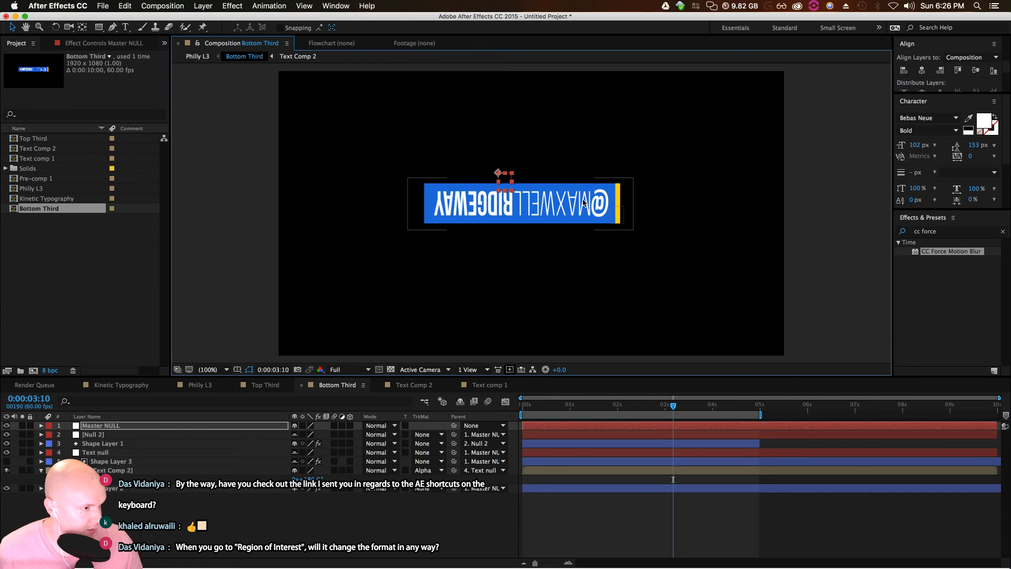
{"action": "key", "text": "super+z"}
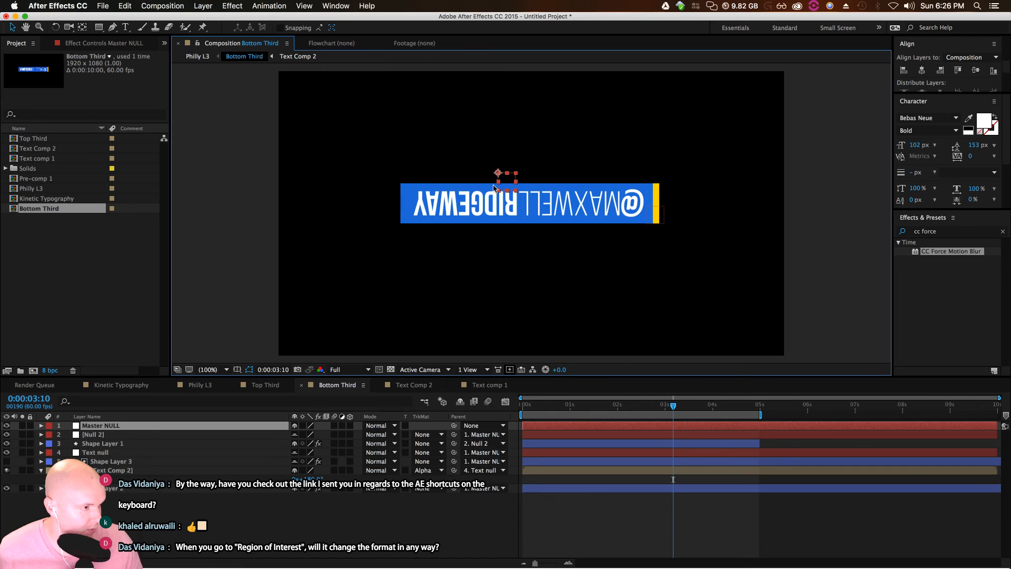
{"action": "left_click_drag", "start_coordinate": [516, 181], "coordinate": [511, 184]}
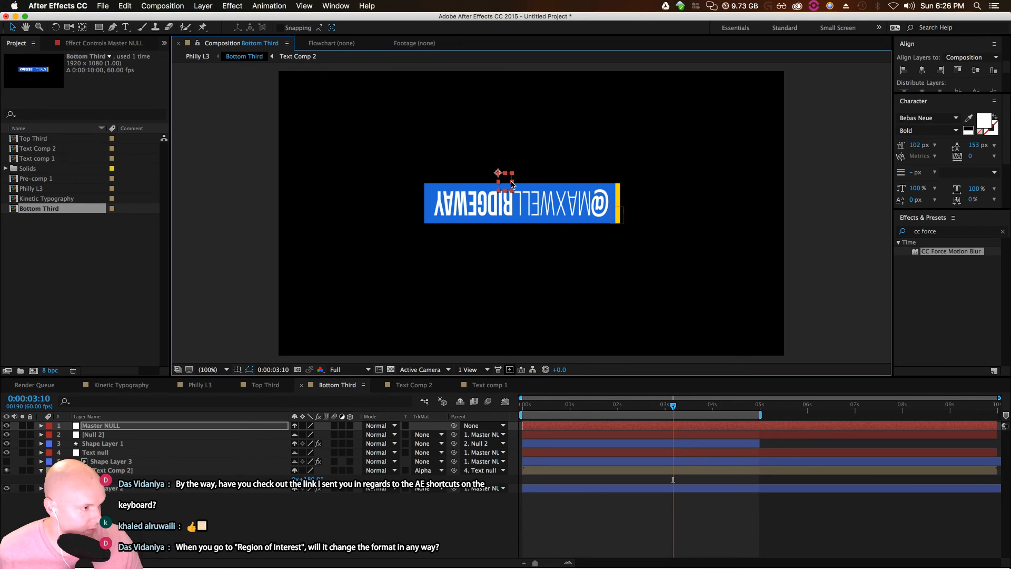
{"action": "key", "text": "super+z"}
{"action": "left_click_drag", "start_coordinate": [666, 410], "coordinate": [687, 406]}
{"action": "left_click", "coordinate": [41, 470]}
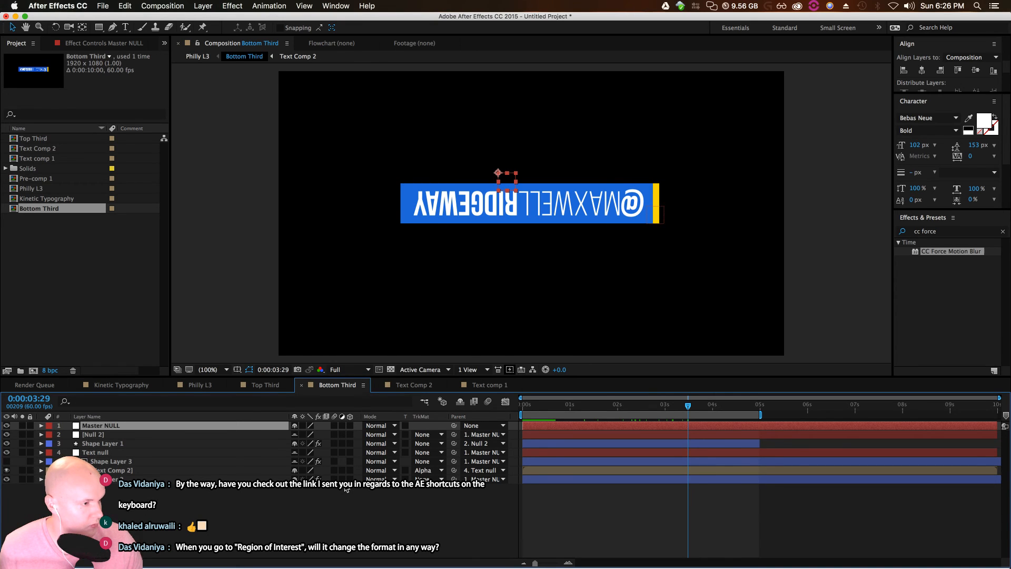
{"action": "left_click", "coordinate": [198, 56]}
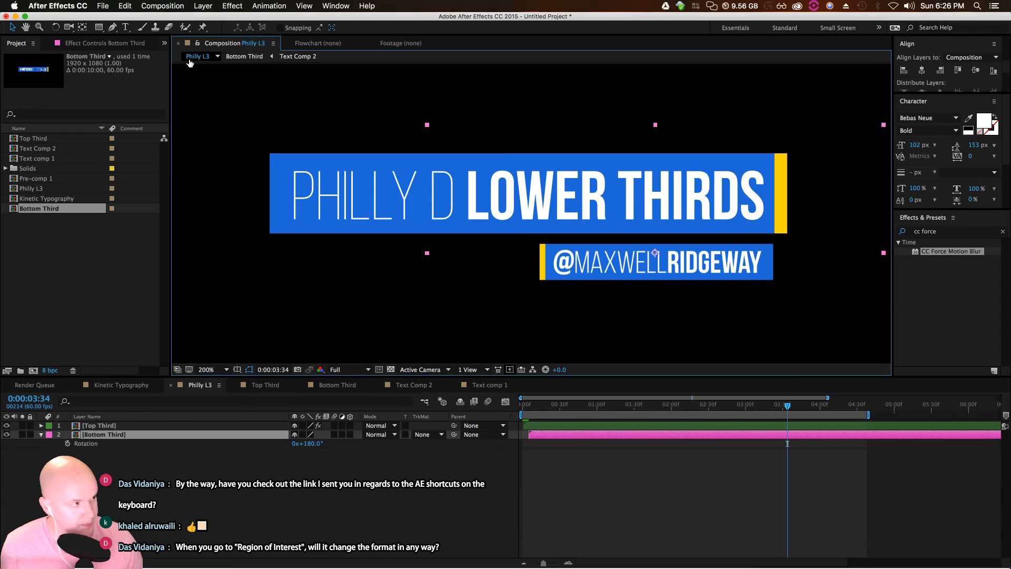
{"action": "key", "text": "Home"}
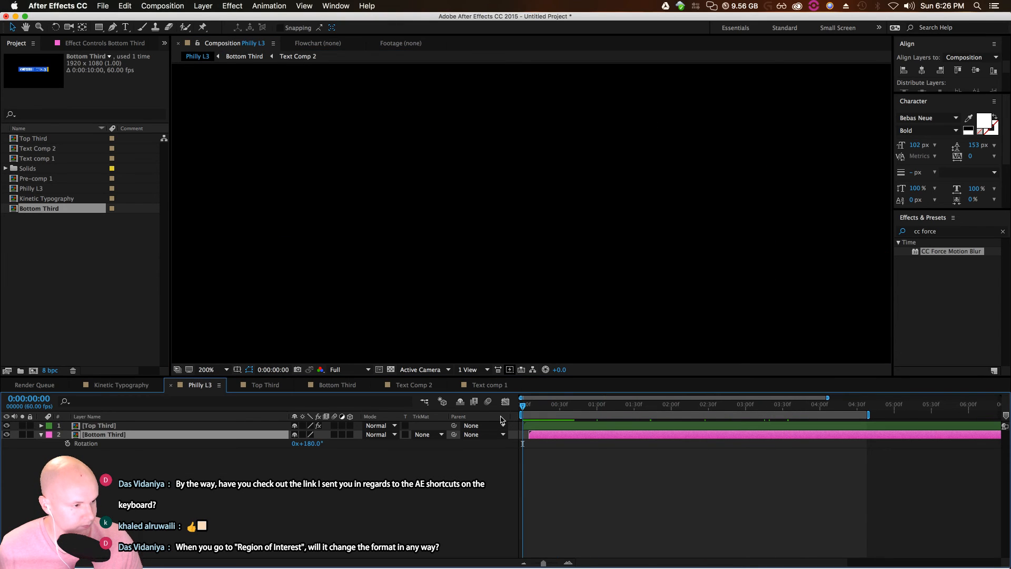
{"action": "key", "text": "space"}
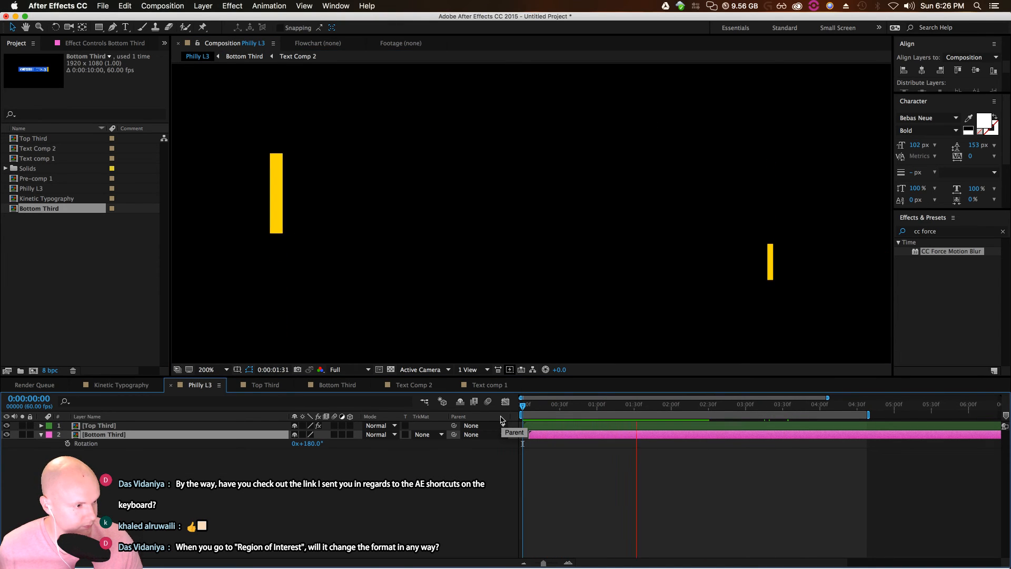
{"action": "key", "text": "space"}
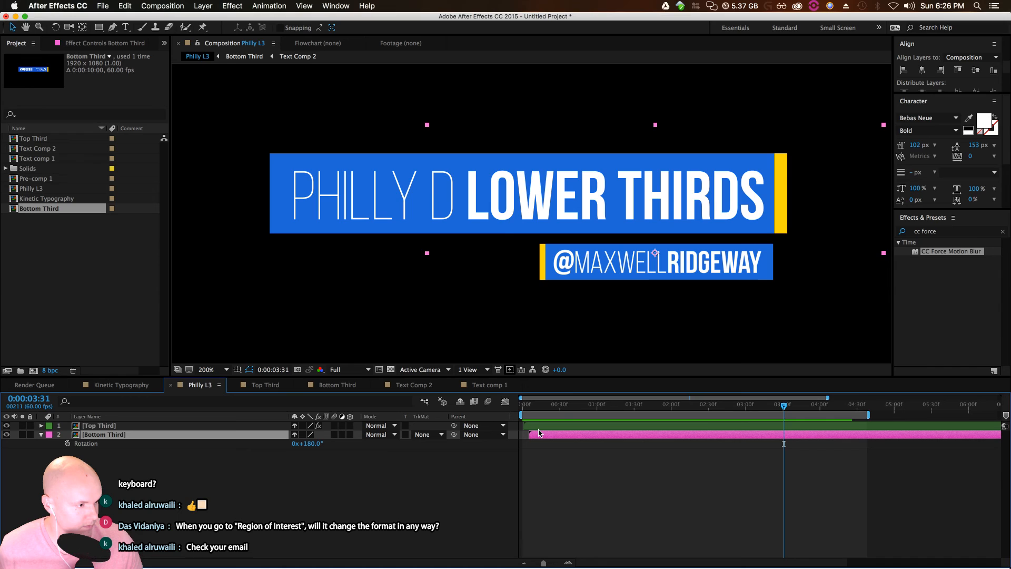
{"action": "left_click", "coordinate": [109, 426]}
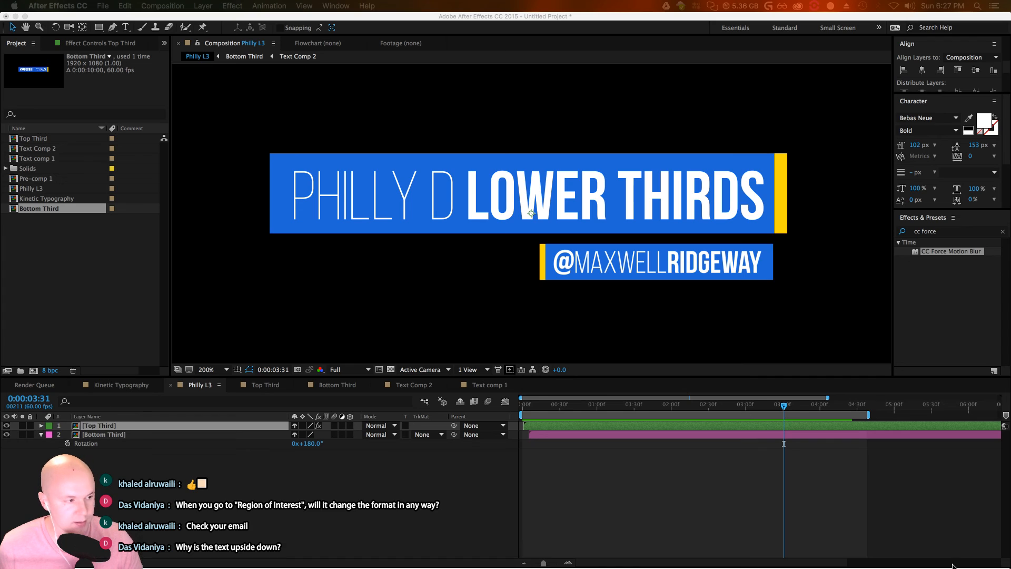
{"action": "left_click", "coordinate": [288, 482]}
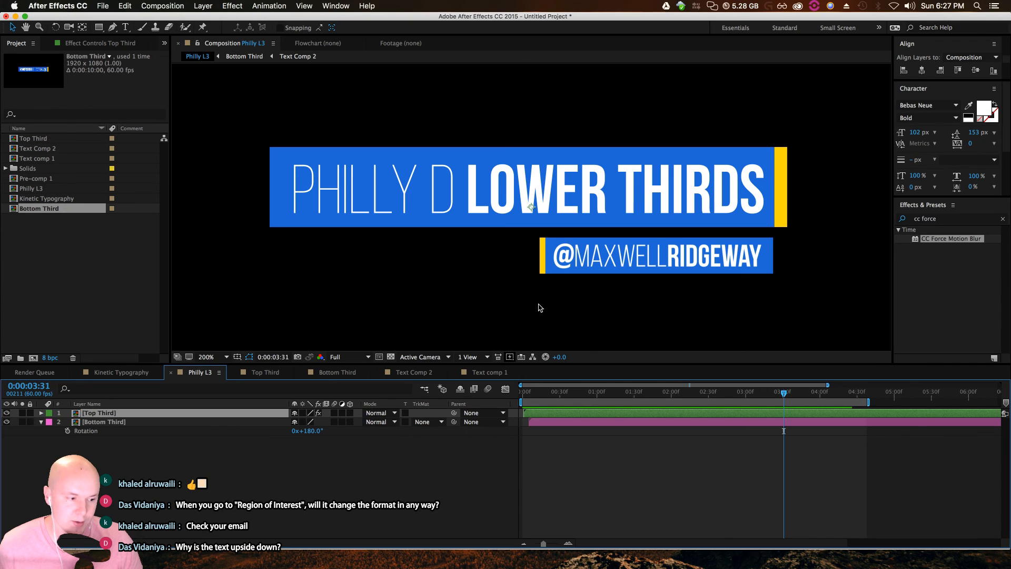
{"action": "left_click", "coordinate": [624, 458]}
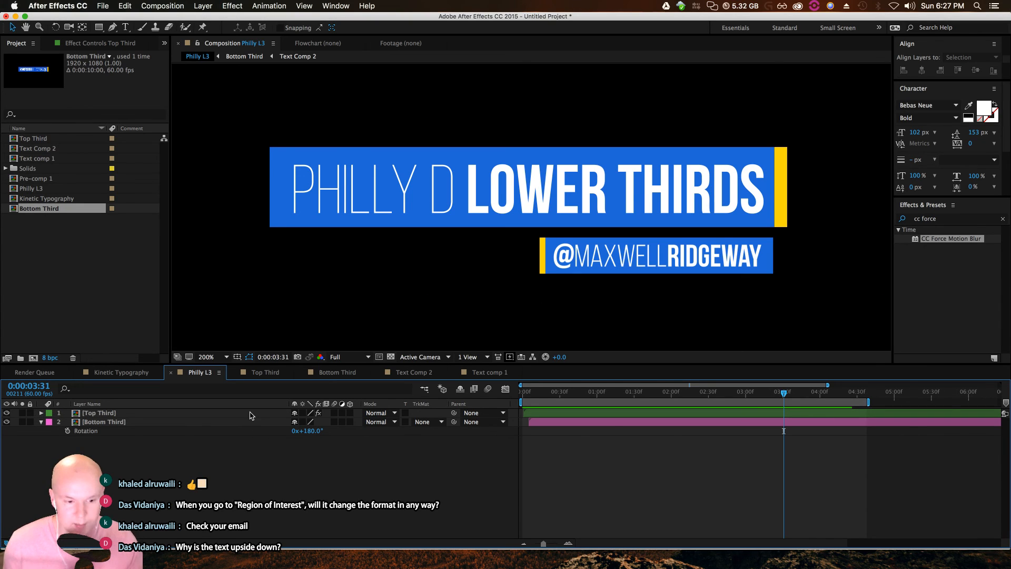
{"action": "left_click", "coordinate": [90, 417]}
{"action": "key", "text": "comma"}
{"action": "key", "text": "comma"}
{"action": "key", "text": "comma"}
{"action": "key", "text": "comma"}
Duplicate the Top Third layer and move the copy below the original title
{"action": "left_click", "coordinate": [7, 413]}
{"action": "left_click", "coordinate": [6, 414]}
{"action": "left_click", "coordinate": [6, 414]}
{"action": "left_click", "coordinate": [6, 413]}
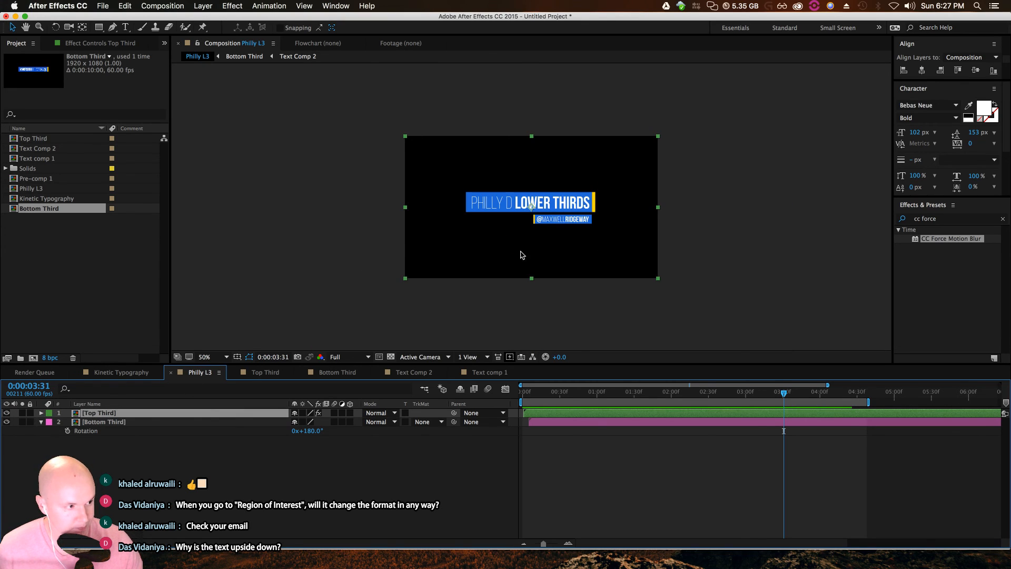
{"action": "key", "text": "super+d"}
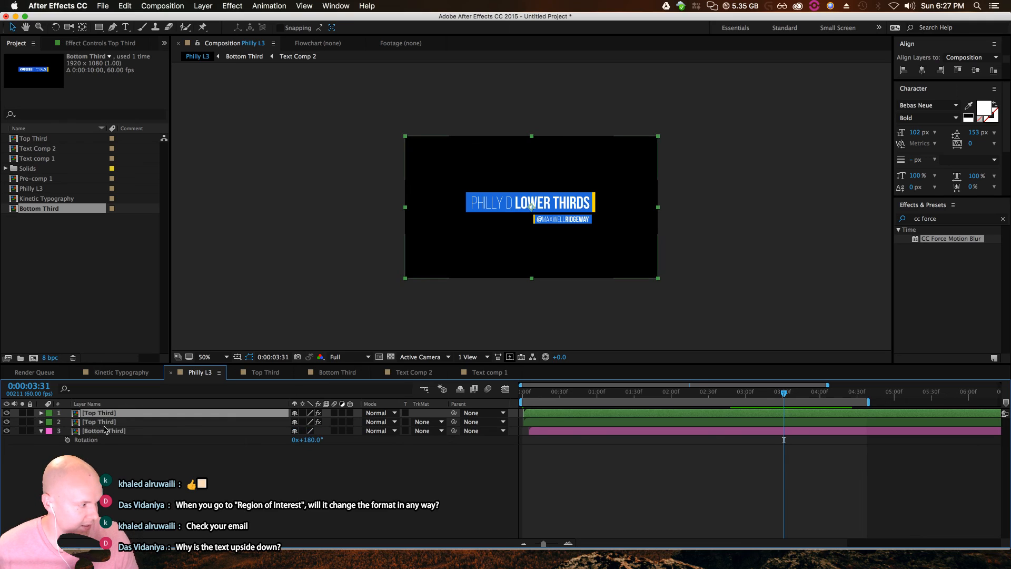
{"action": "left_click_drag", "start_coordinate": [501, 242], "coordinate": [511, 275]}
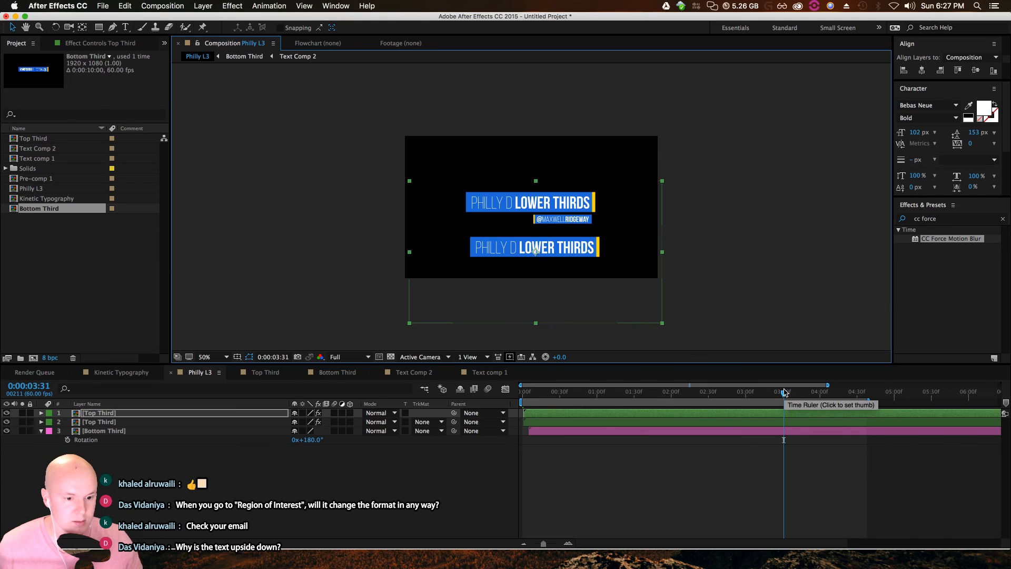
{"action": "left_click_drag", "start_coordinate": [784, 392], "coordinate": [639, 396]}
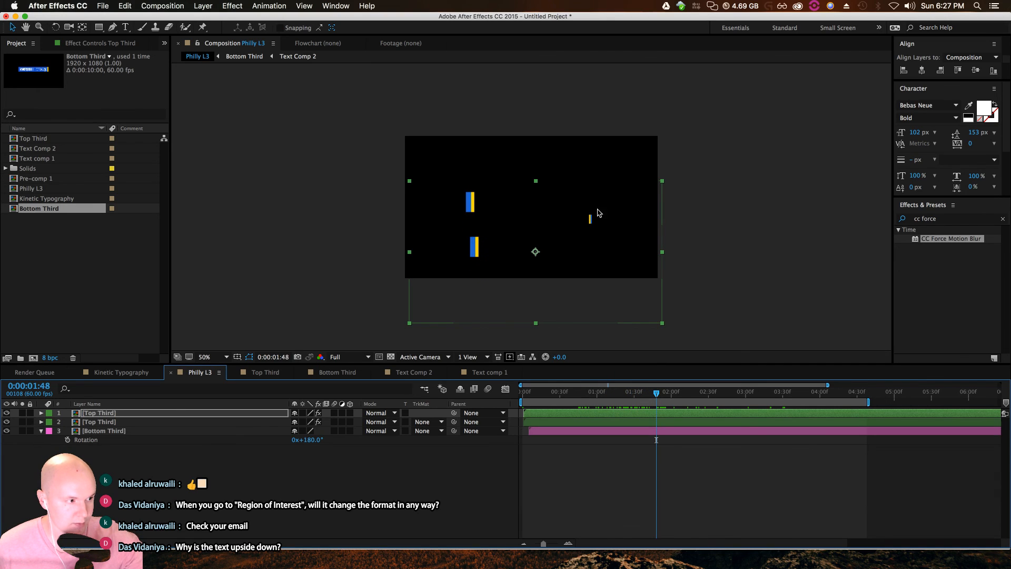
{"action": "left_click_drag", "start_coordinate": [657, 395], "coordinate": [765, 404]}
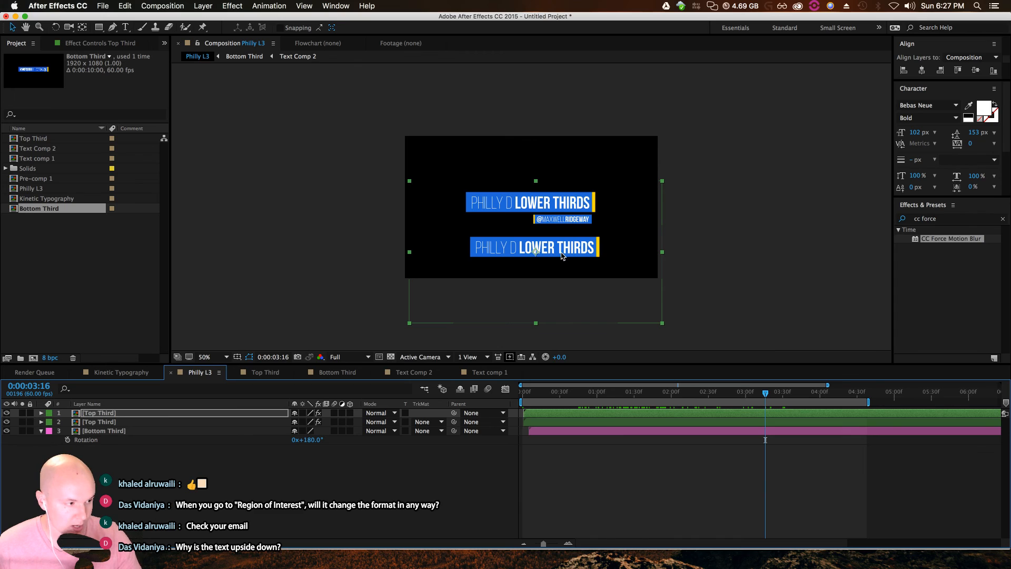
Rotate the copy 180°, scale it down, nudge it right and down, and open Top Third
{"action": "key", "text": "r"}
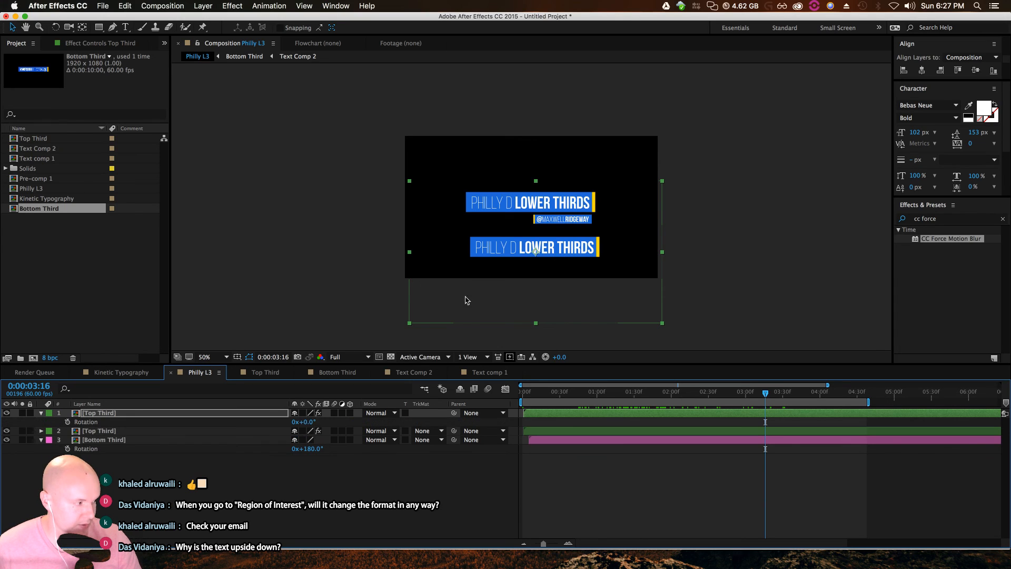
{"action": "left_click", "coordinate": [307, 422]}
{"action": "type", "text": "180"}
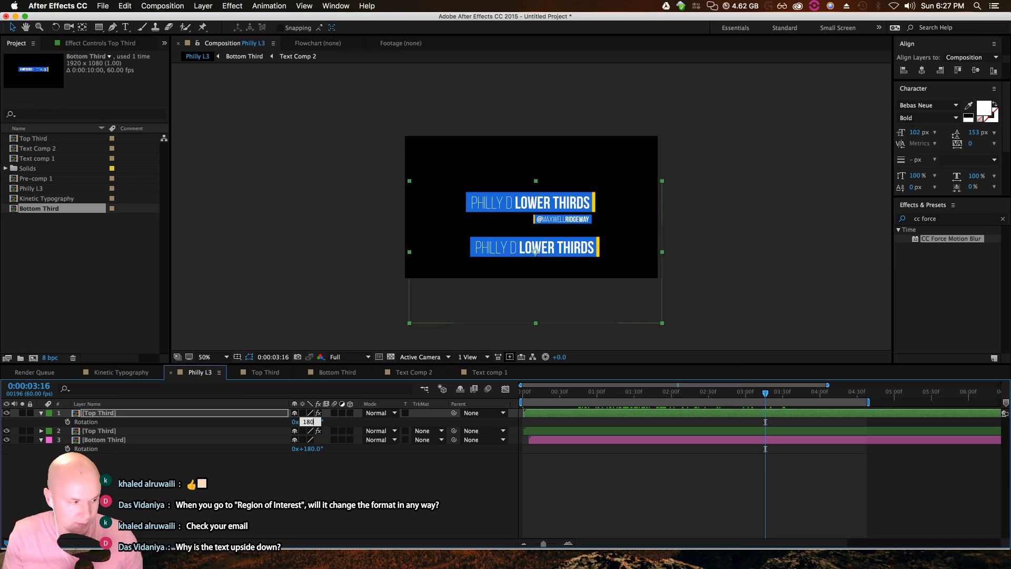
{"action": "key", "text": "Return"}
{"action": "left_click_drag", "start_coordinate": [663, 323], "coordinate": [642, 247]}
{"action": "key", "text": "period"}
{"action": "key", "text": "period"}
{"action": "left_click_drag", "start_coordinate": [674, 301], "coordinate": [683, 304]}
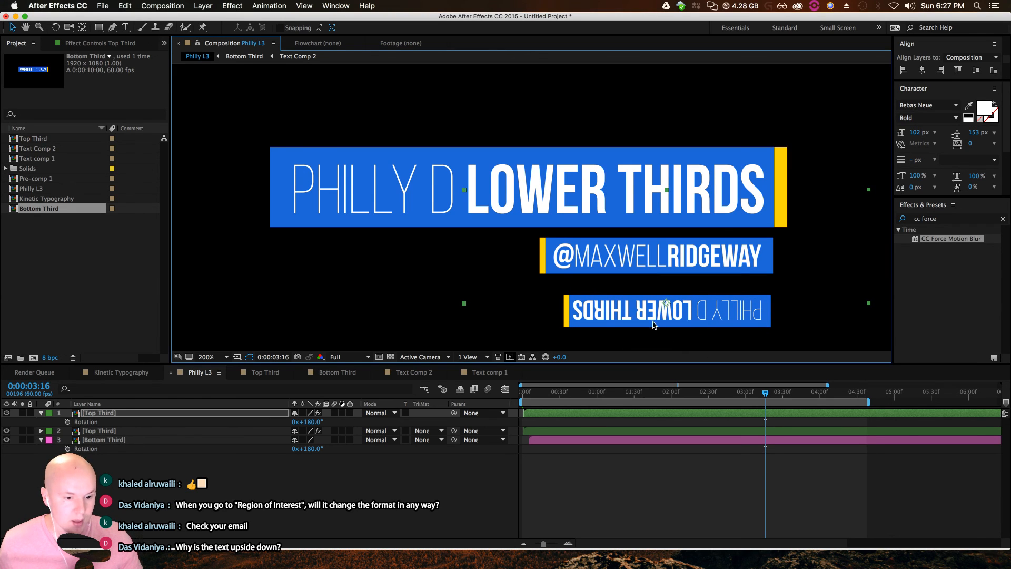
{"action": "double_click", "coordinate": [124, 413]}
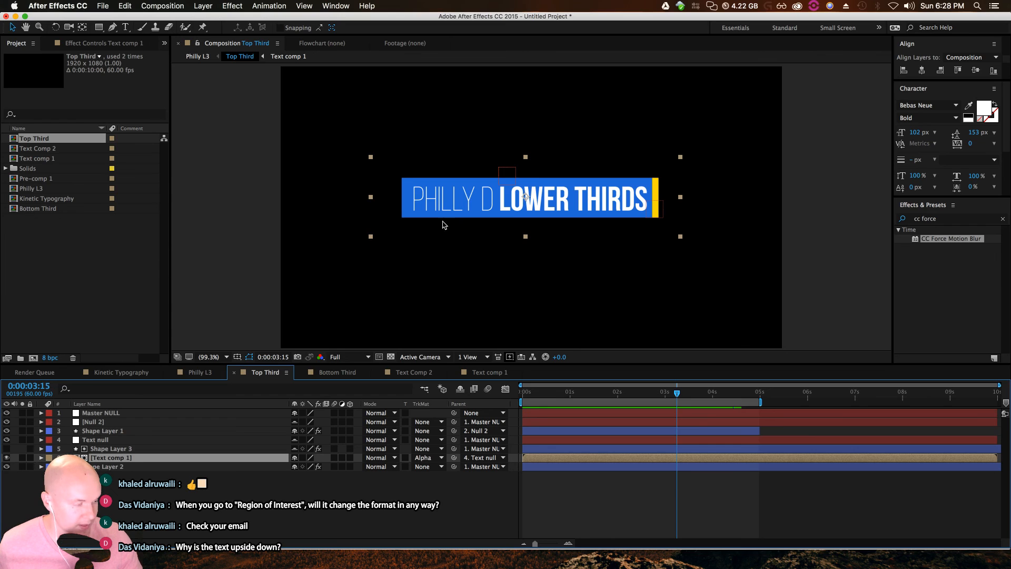
Rotate Text comp 1 by 180° inside Top Third
{"action": "key", "text": "r"}
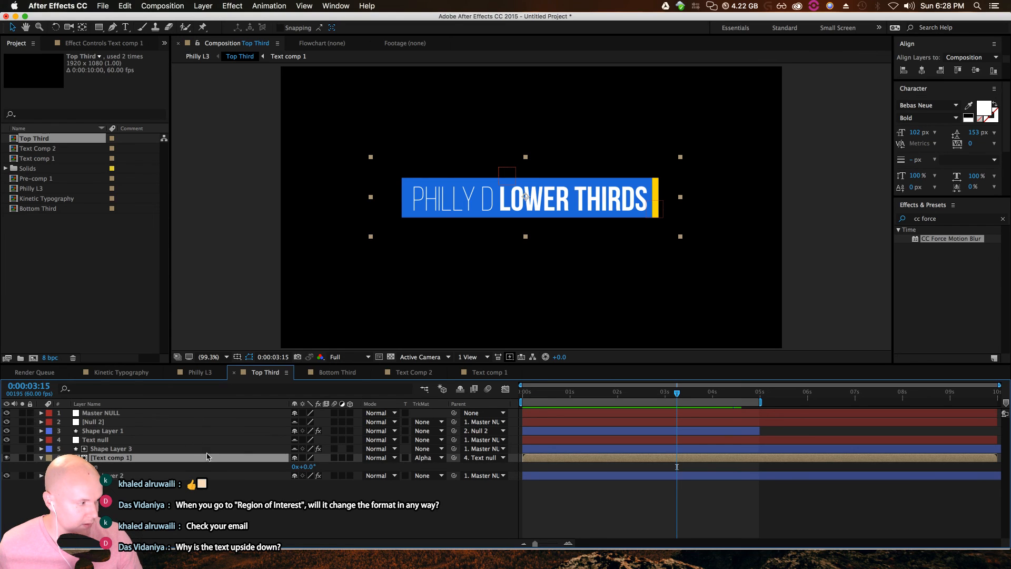
{"action": "left_click", "coordinate": [309, 467]}
{"action": "type", "text": "180"}
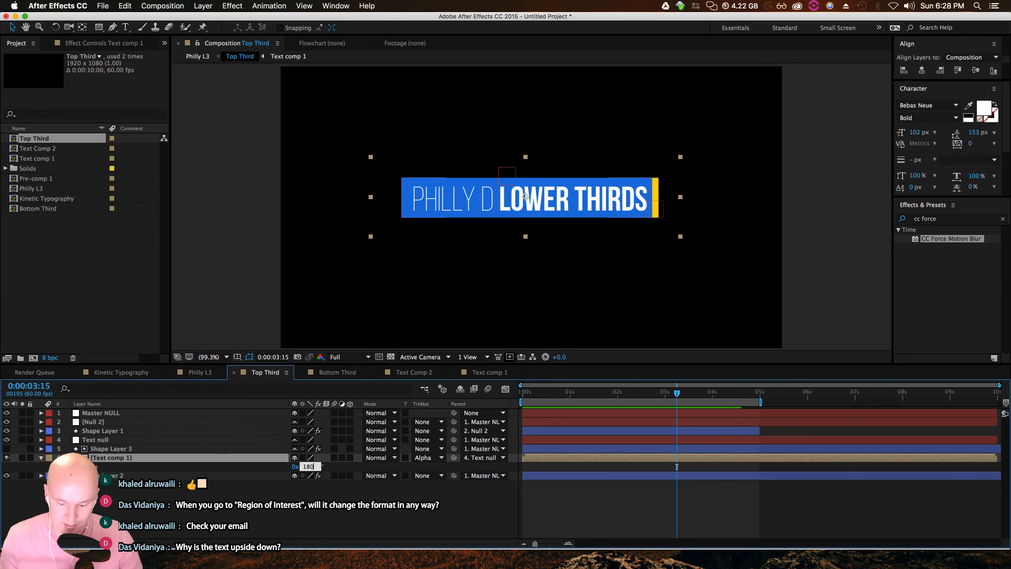
{"action": "key", "text": "Return"}
Back in Philly L3 at 100%, undo the rotation and delete the upside-down title copy
{"action": "left_click", "coordinate": [197, 56]}
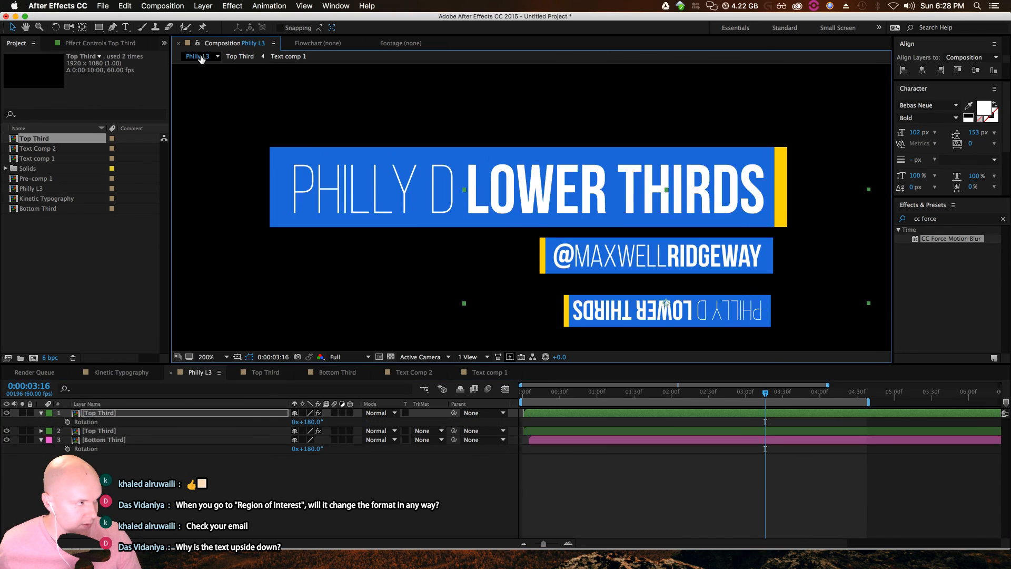
{"action": "key", "text": "comma"}
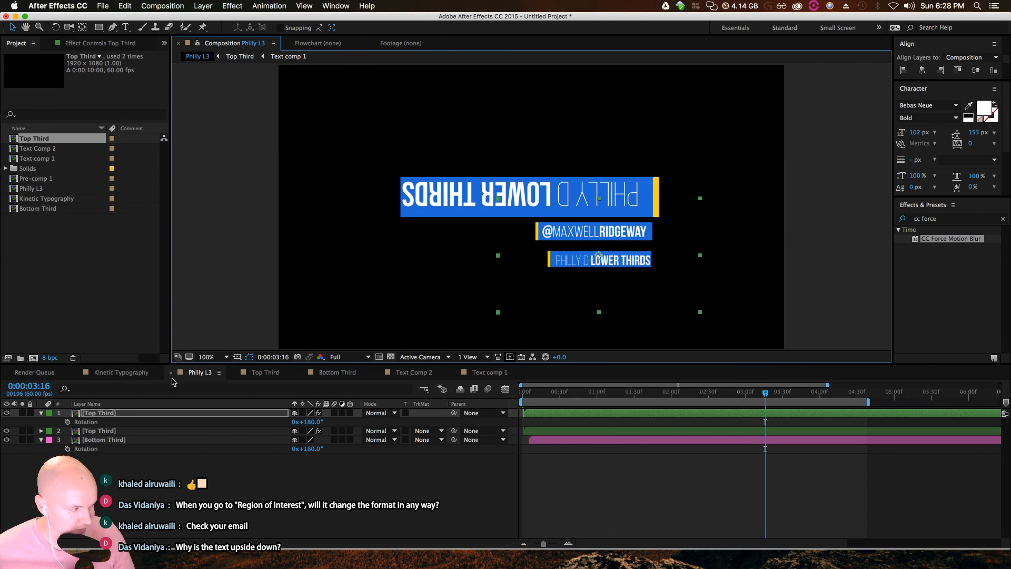
{"action": "key", "text": "super+z"}
{"action": "left_click", "coordinate": [104, 413]}
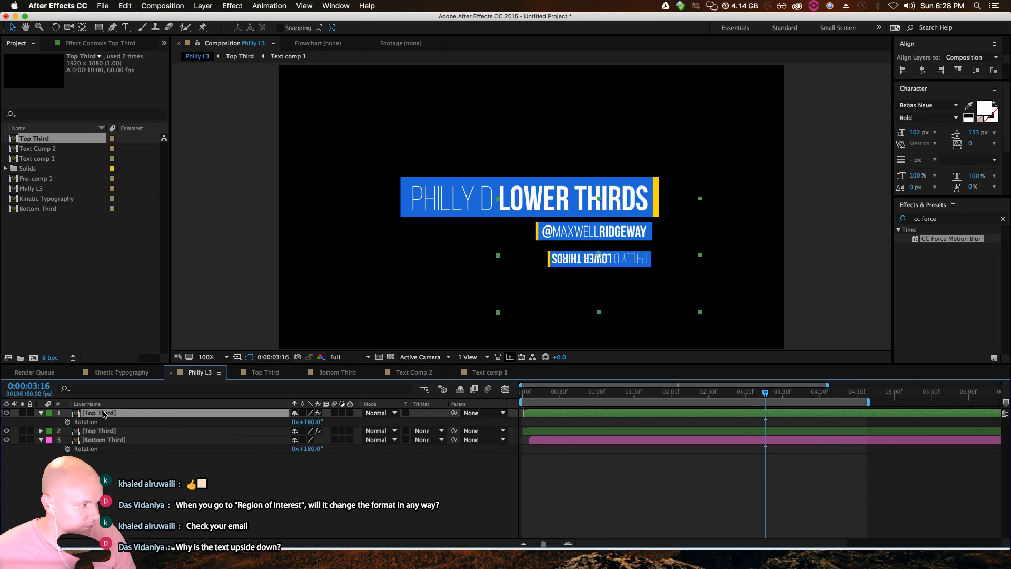
{"action": "key", "text": "Delete"}
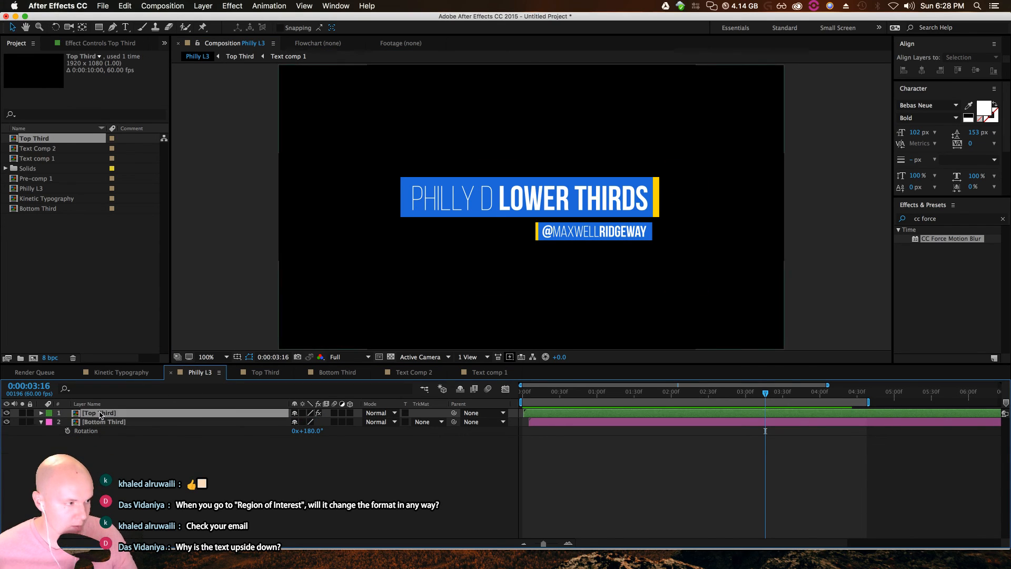
Duplicate the title bar, undo its move, and add a Top Third 2 comp copy to Philly L3
{"action": "key", "text": "super+d"}
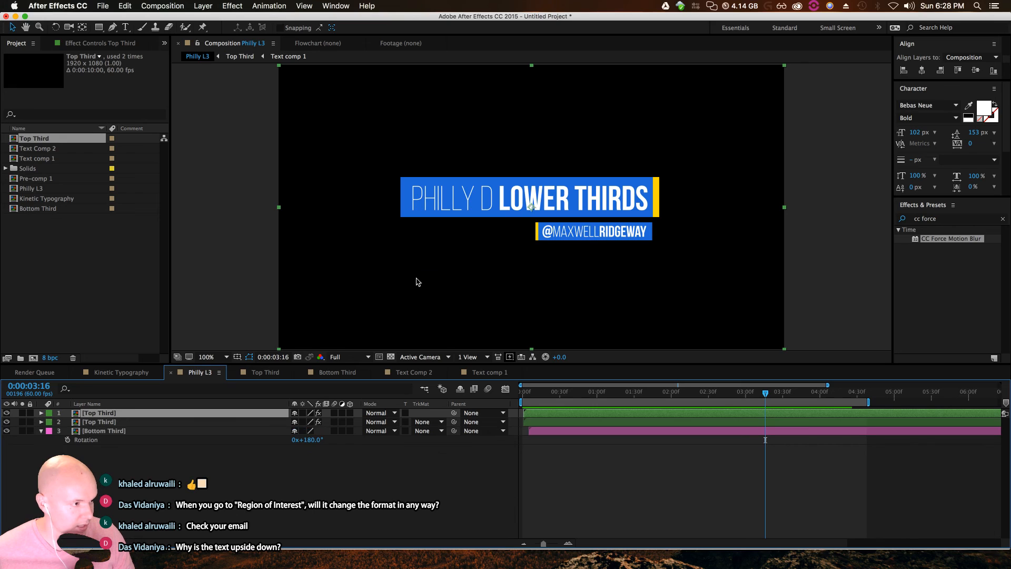
{"action": "left_click_drag", "start_coordinate": [519, 194], "coordinate": [516, 127]}
{"action": "key", "text": "super+z"}
{"action": "left_click", "coordinate": [63, 203]}
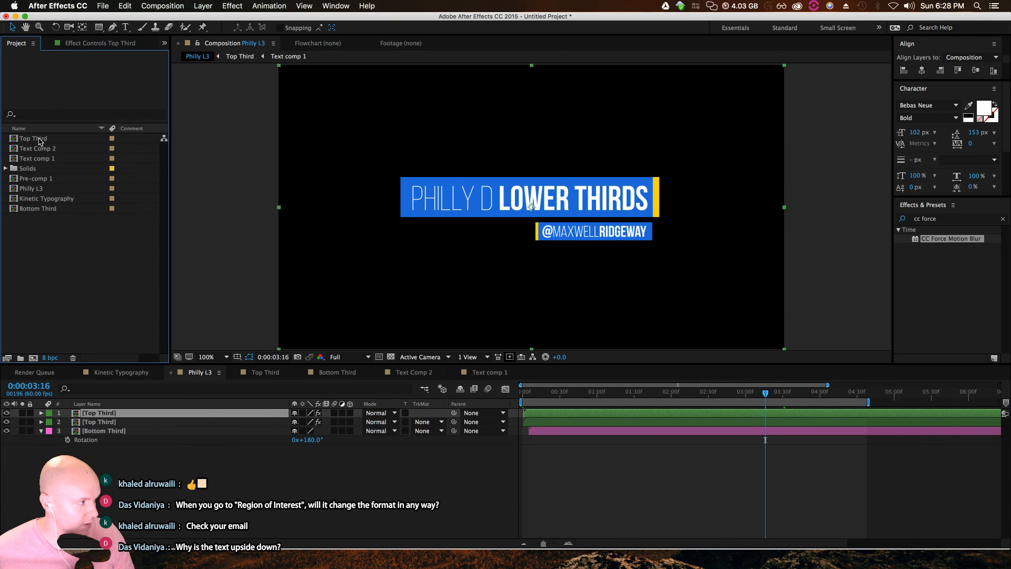
{"action": "left_click", "coordinate": [40, 138]}
{"action": "key", "text": "super+d"}
{"action": "left_click_drag", "start_coordinate": [47, 141], "coordinate": [121, 413]}
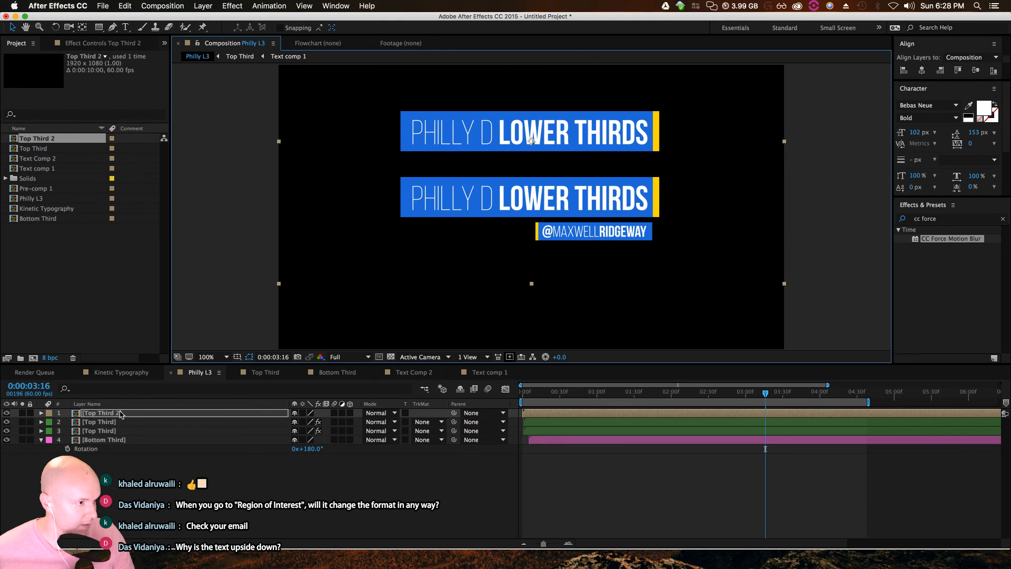
Change Top Third 2's title text to 'MAX'
{"action": "double_click", "coordinate": [215, 416]}
{"action": "double_click", "coordinate": [107, 458]}
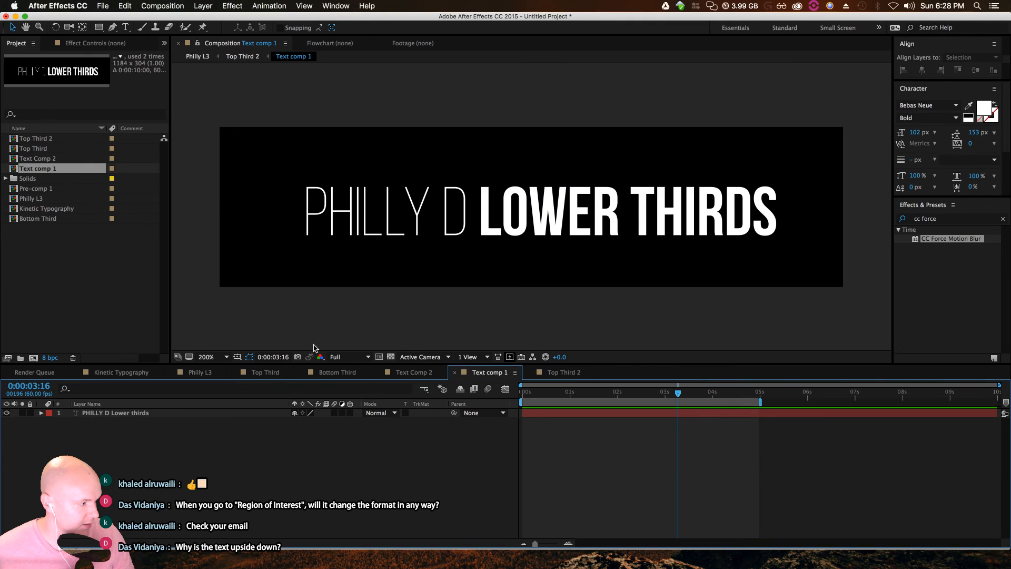
{"action": "double_click", "coordinate": [467, 214]}
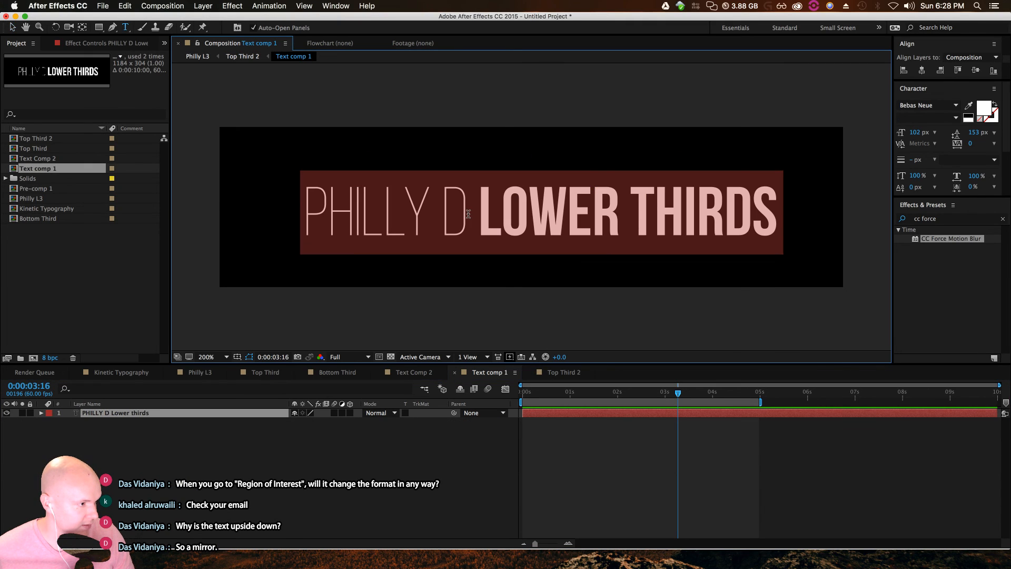
{"action": "type", "text": "MAX"}
{"action": "left_click", "coordinate": [197, 56]}
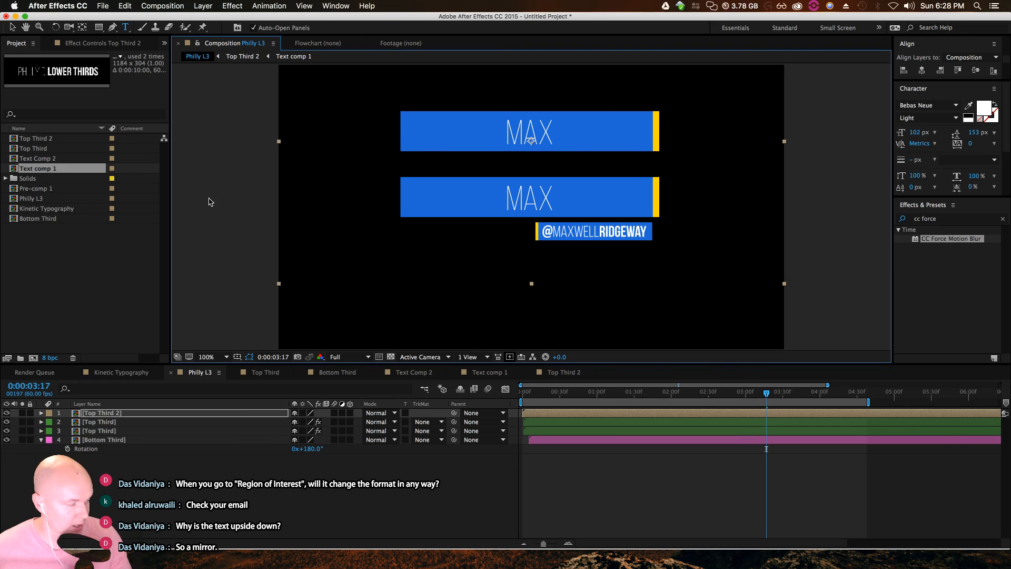
Undo the text change and delete the extra Top Third 2 and Top Third layers
{"action": "key", "text": "super+z"}
{"action": "key", "text": "super+z"}
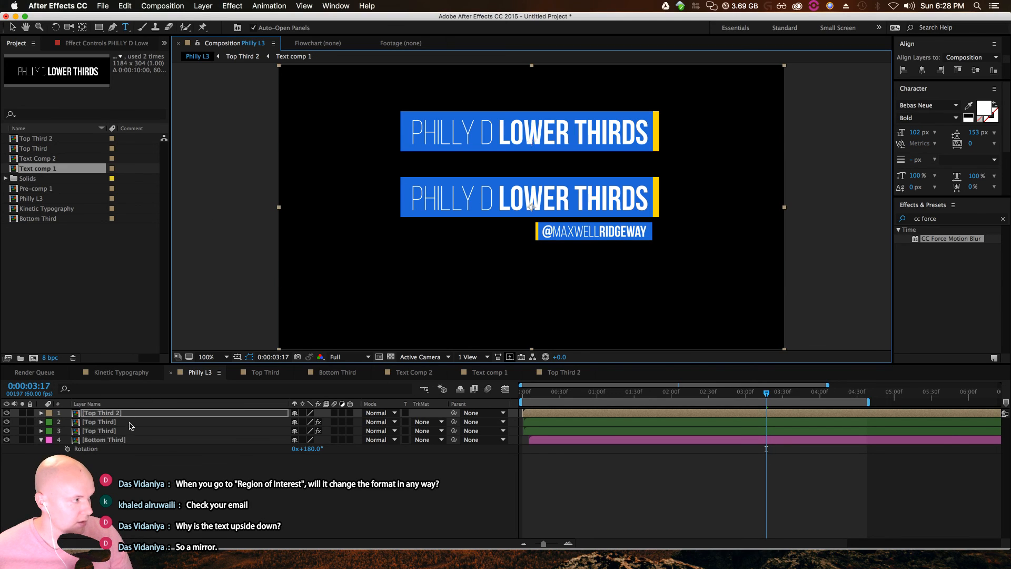
{"action": "key", "text": "super+z"}
{"action": "key", "text": "super+z"}
{"action": "left_click", "coordinate": [136, 461]}
{"action": "left_click", "coordinate": [106, 414]}
{"action": "left_click", "coordinate": [107, 424]}
{"action": "left_click", "coordinate": [109, 414]}
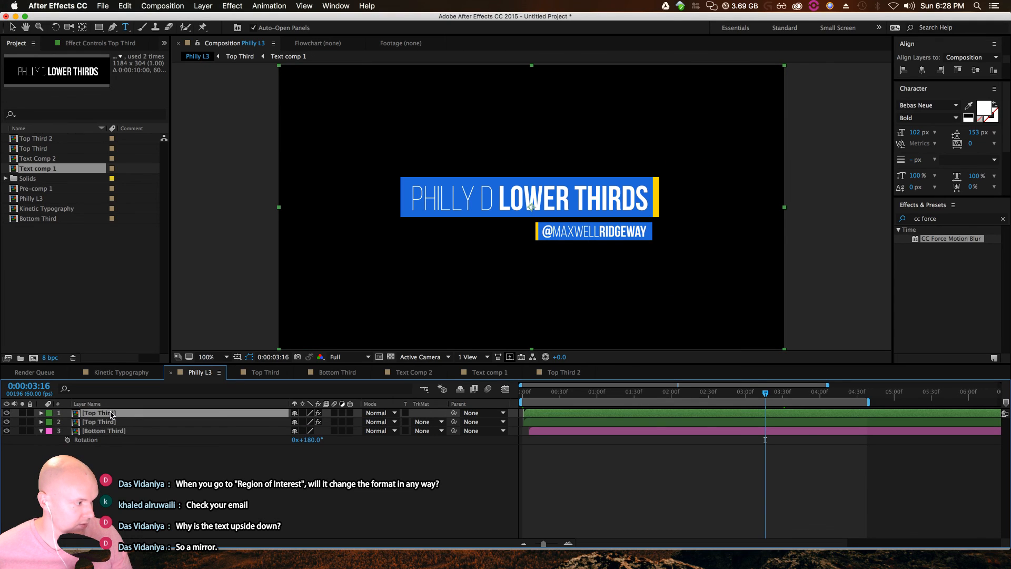
{"action": "key", "text": "Delete"}
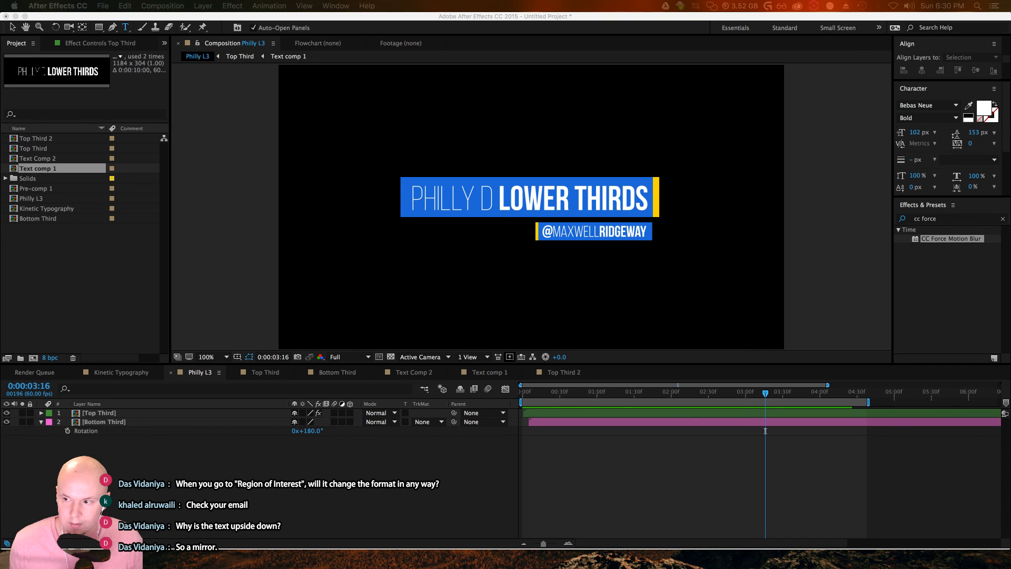
Bring the Motion Array Parallax Promo page over After Effects and mute its preview video
{"action": "left_click_drag", "start_coordinate": [888, 179], "coordinate": [244, 89]}
{"action": "left_click", "coordinate": [470, 471]}
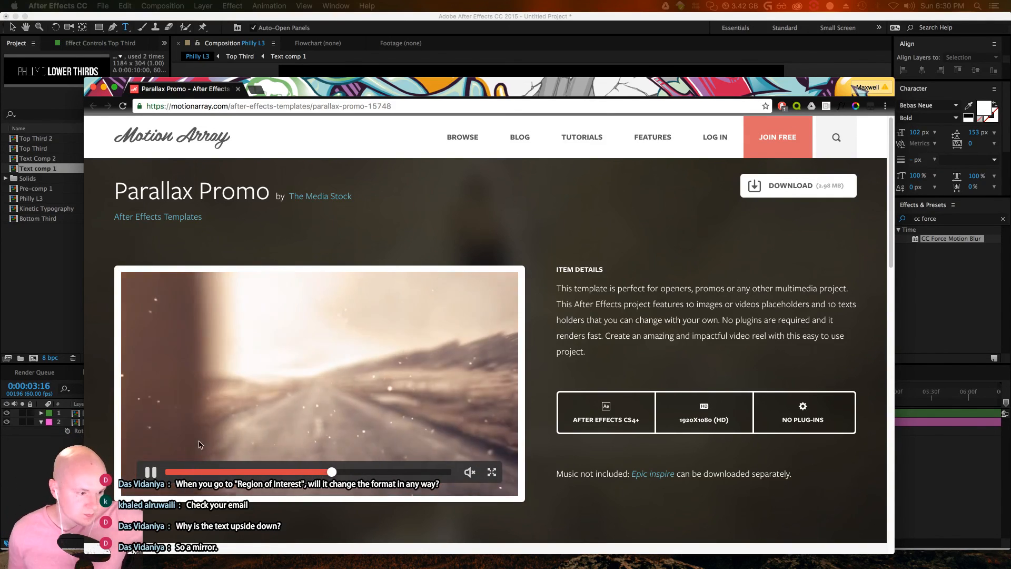
Pause the Parallax Promo preview and join the Simple Slideshow page into the window
{"action": "left_click", "coordinate": [150, 473]}
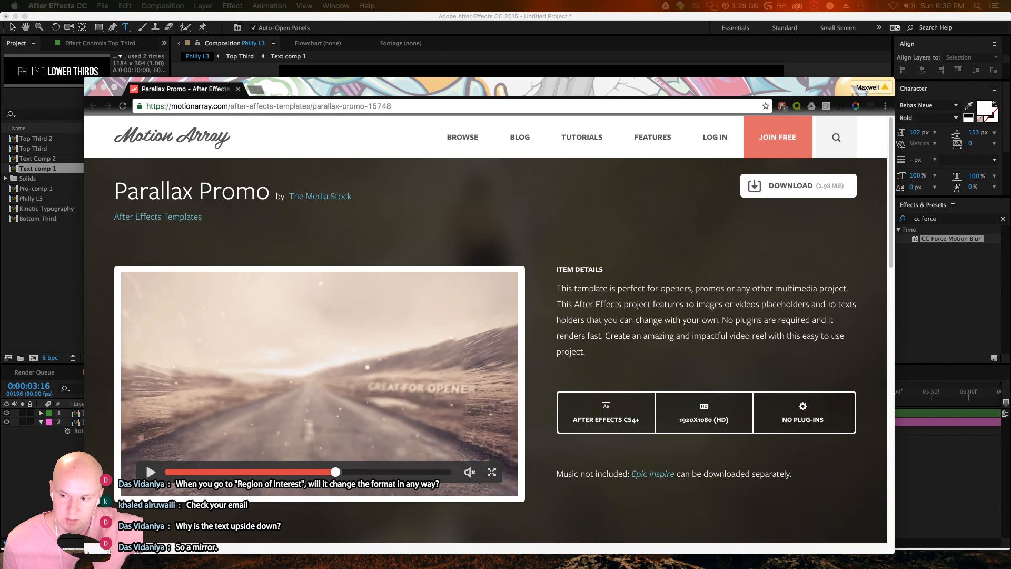
{"action": "left_click_drag", "start_coordinate": [1010, 474], "coordinate": [740, 124]}
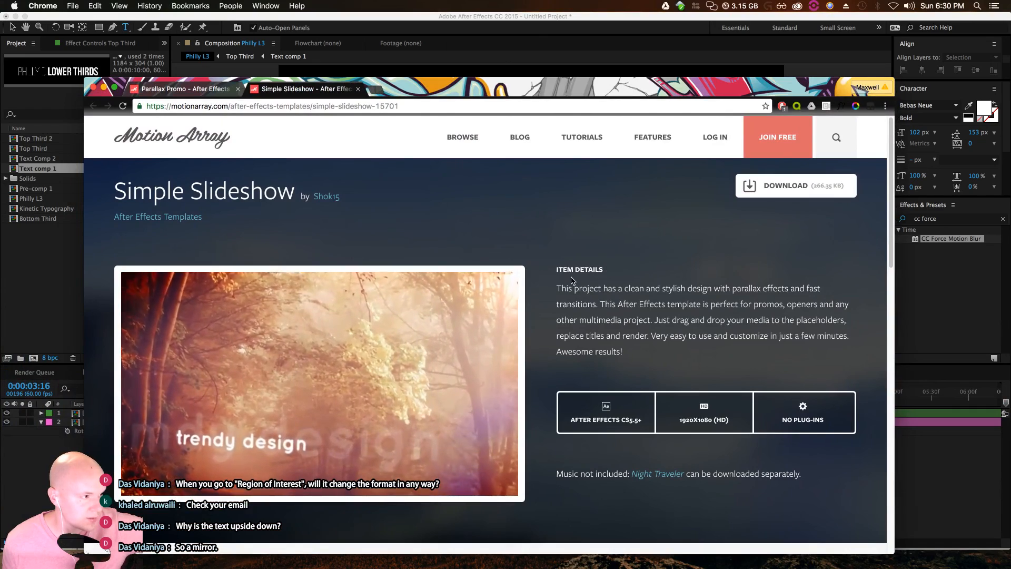
{"action": "scroll", "coordinate": [422, 336], "scroll_direction": "down", "scroll_amount": 3}
{"action": "scroll", "coordinate": [425, 337], "scroll_direction": "down", "scroll_amount": 3}
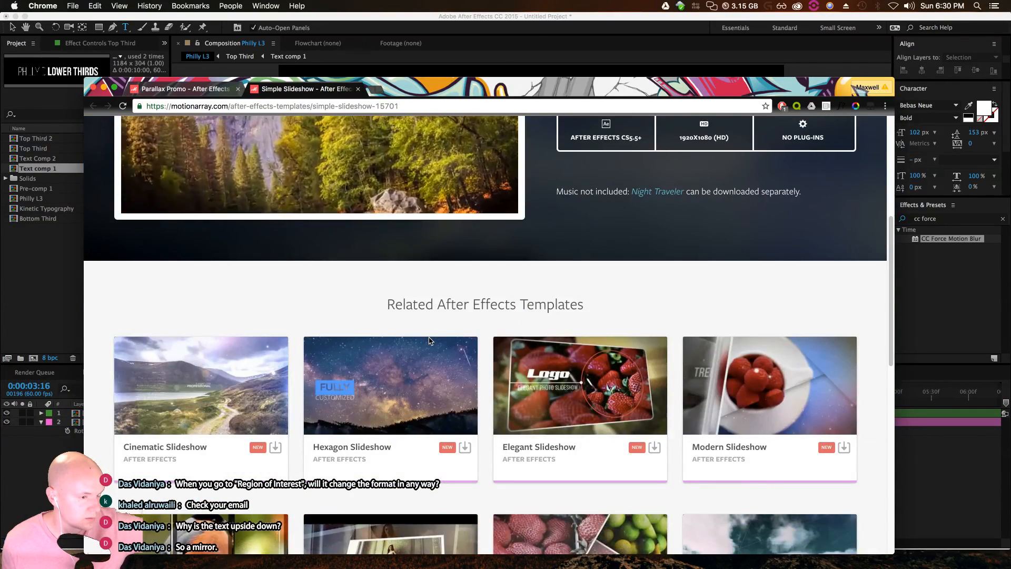
{"action": "scroll", "coordinate": [430, 340], "scroll_direction": "up", "scroll_amount": 5}
{"action": "scroll", "coordinate": [429, 340], "scroll_direction": "down", "scroll_amount": 1}
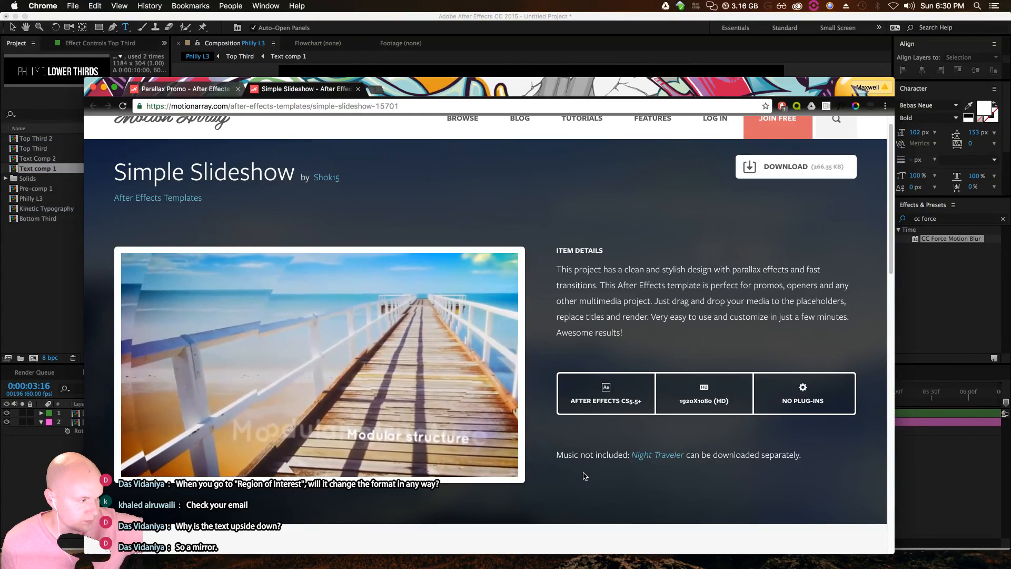
Play the Simple Slideshow preview, then pause it
{"action": "mouse_move", "coordinate": [146, 456]}
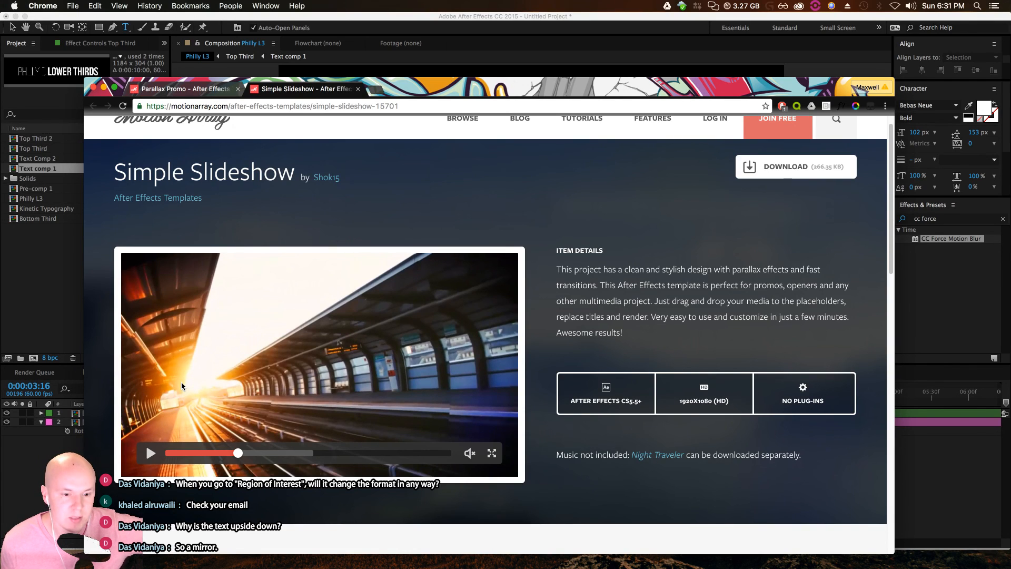
{"action": "left_click", "coordinate": [151, 453]}
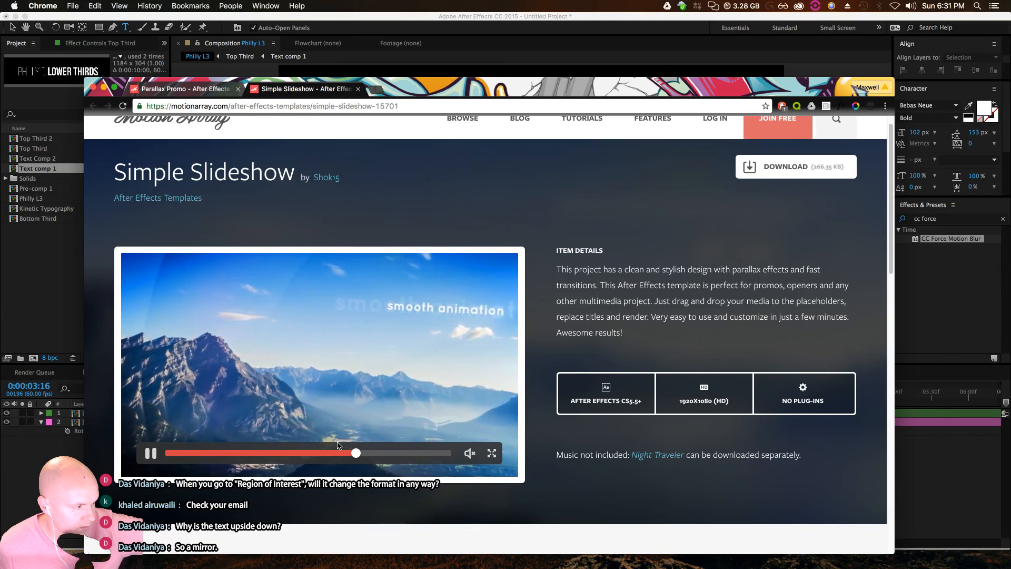
{"action": "left_click", "coordinate": [358, 403]}
{"action": "scroll", "coordinate": [660, 299], "scroll_direction": "up", "scroll_amount": 1}
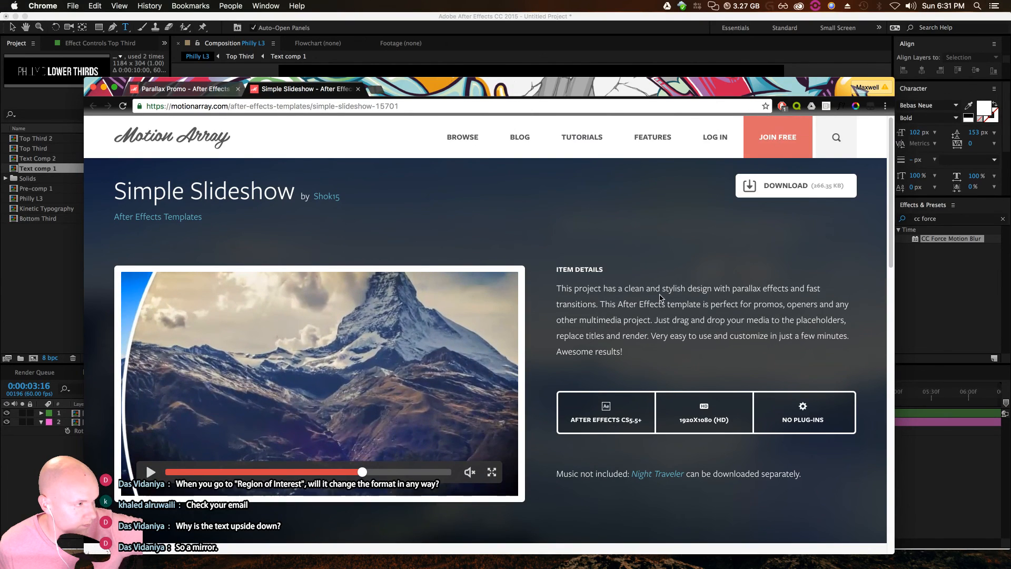
{"action": "scroll", "coordinate": [660, 299], "scroll_direction": "down", "scroll_amount": 10}
{"action": "scroll", "coordinate": [705, 229], "scroll_direction": "up", "scroll_amount": 10}
Try downloading the Simple Slideshow template, then close the pricing page it leads to
{"action": "left_click", "coordinate": [796, 187]}
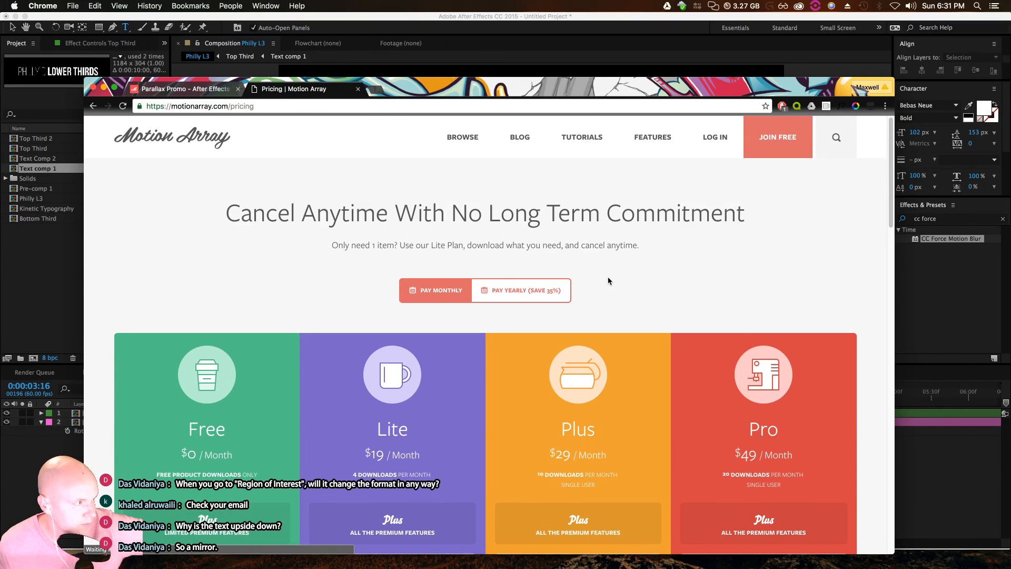
{"action": "scroll", "coordinate": [610, 279], "scroll_direction": "down", "scroll_amount": 3}
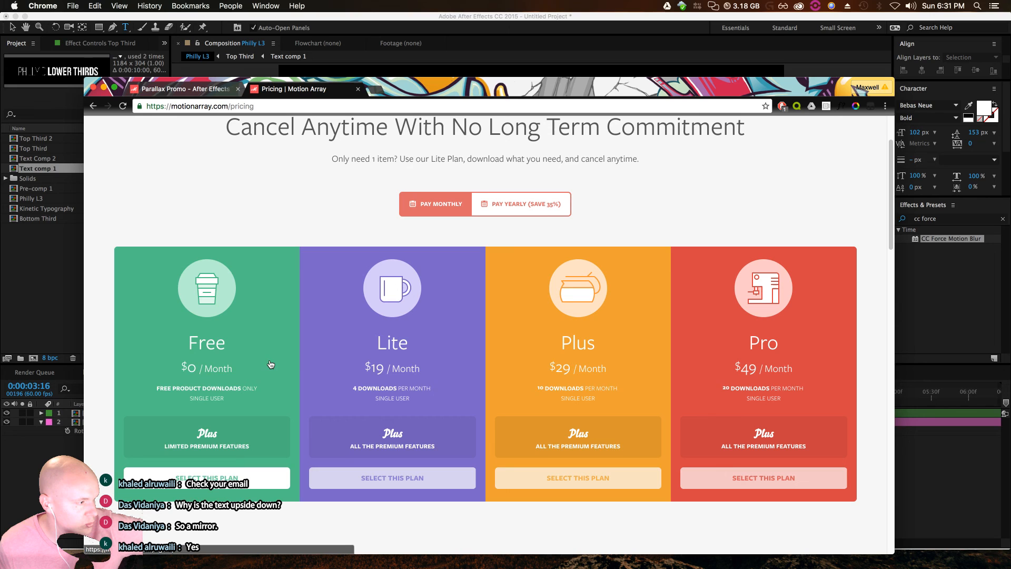
{"action": "scroll", "coordinate": [646, 362], "scroll_direction": "up", "scroll_amount": 3}
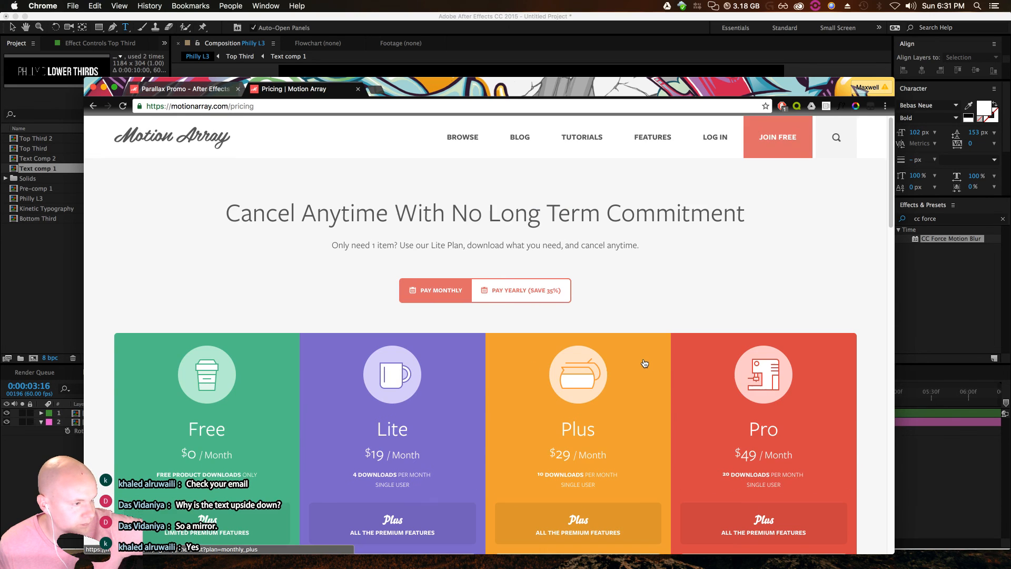
{"action": "scroll", "coordinate": [627, 356], "scroll_direction": "down", "scroll_amount": 15}
{"action": "scroll", "coordinate": [627, 353], "scroll_direction": "up", "scroll_amount": 15}
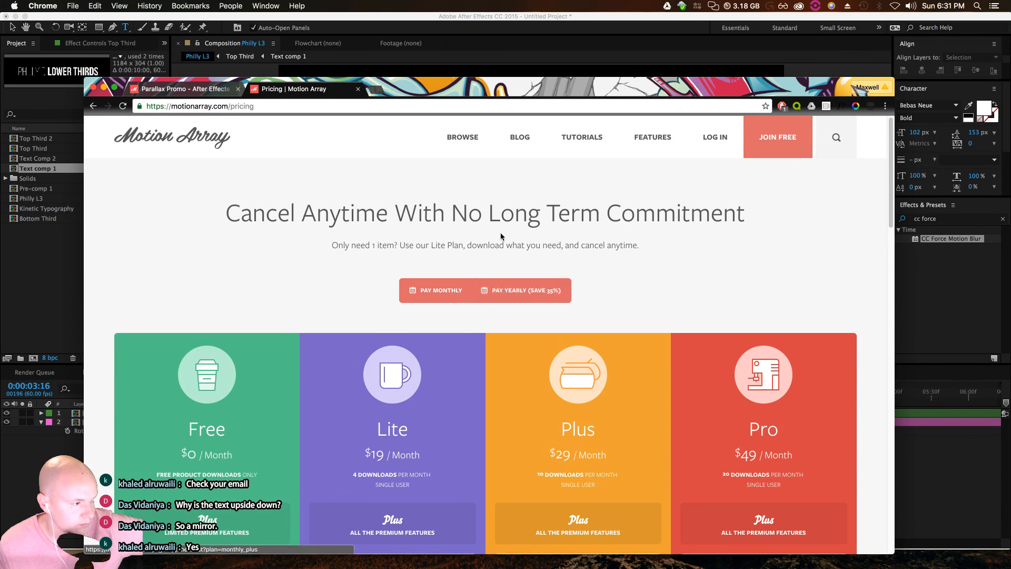
{"action": "left_click", "coordinate": [357, 89]}
Close the remaining Chrome window to return to the After Effects comp
{"action": "scroll", "coordinate": [419, 309], "scroll_direction": "down", "scroll_amount": 5}
{"action": "scroll", "coordinate": [409, 318], "scroll_direction": "up", "scroll_amount": 5}
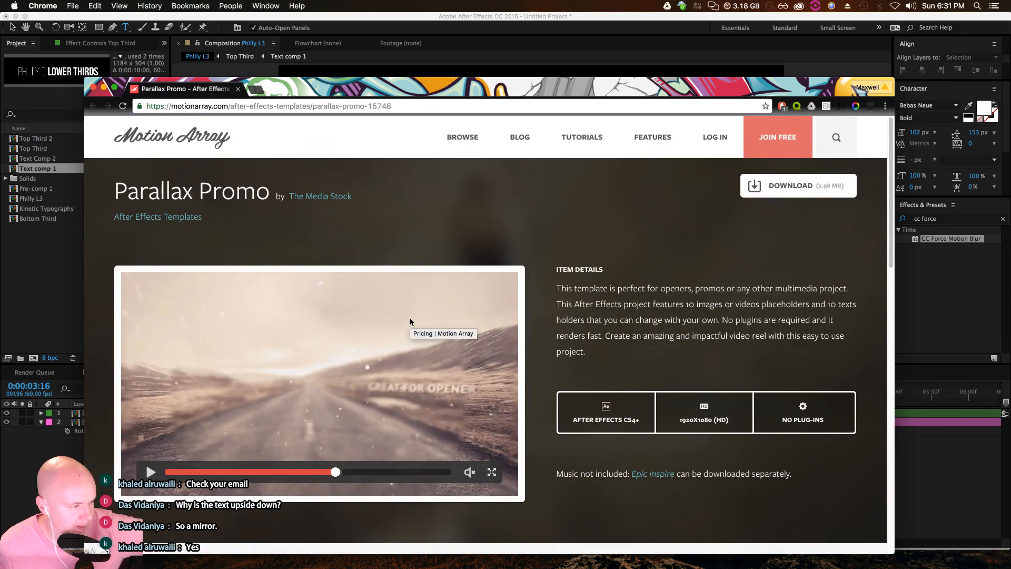
{"action": "left_click_drag", "start_coordinate": [311, 89], "coordinate": [305, 61]}
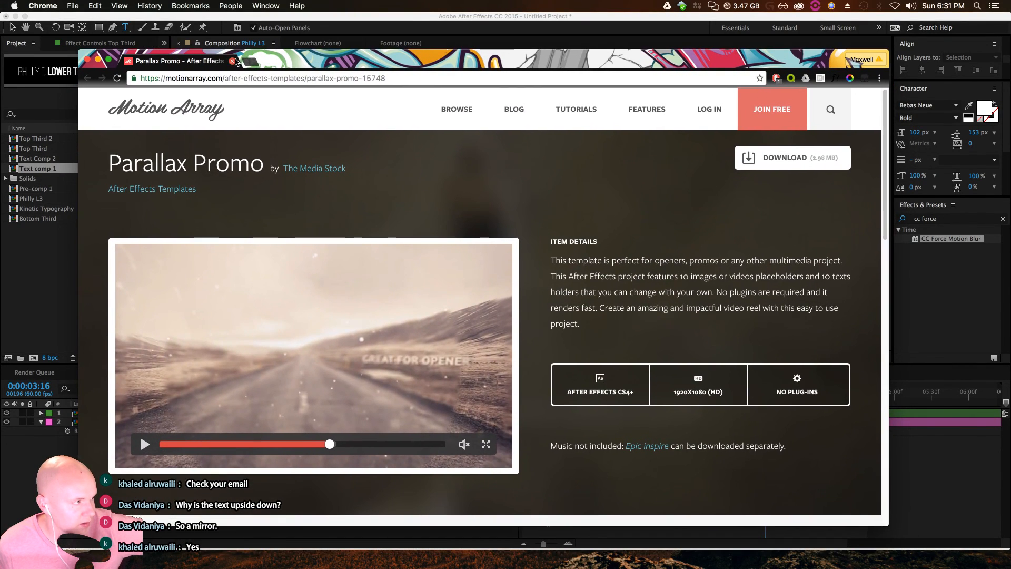
{"action": "left_click", "coordinate": [232, 61]}
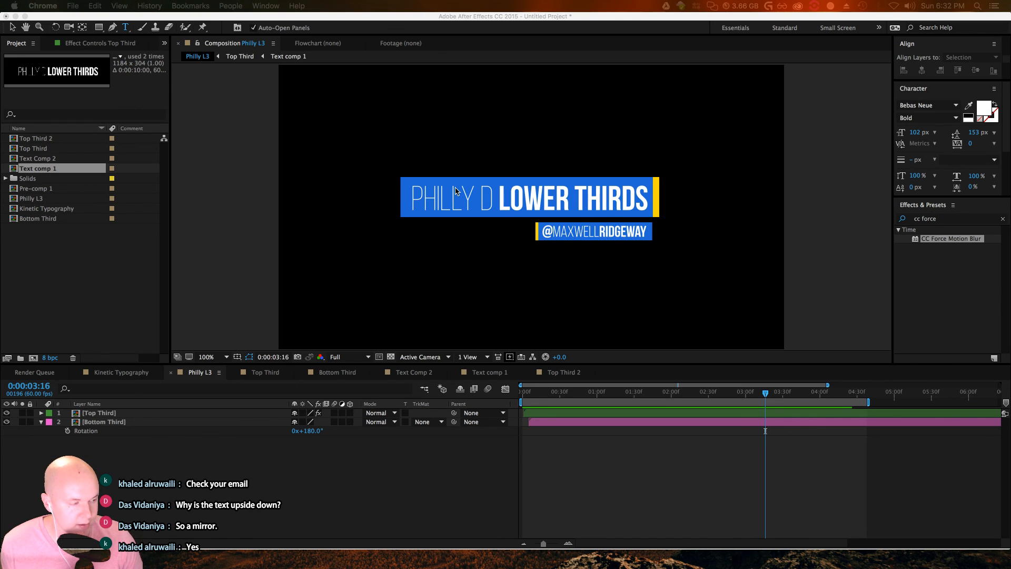
{"action": "left_click", "coordinate": [36, 235]}
{"action": "left_click", "coordinate": [44, 239]}
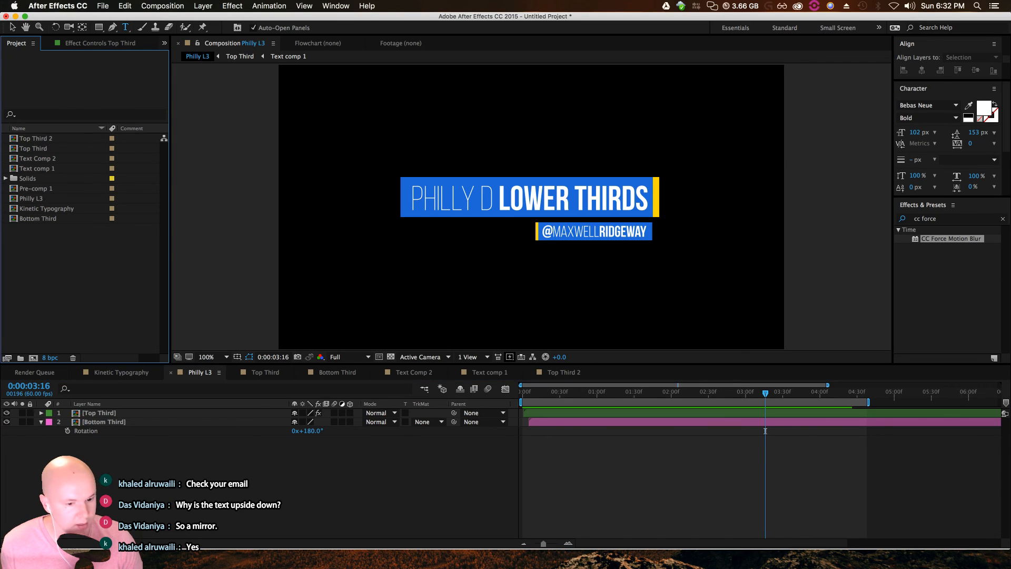
{"action": "key", "text": "super+Tab"}
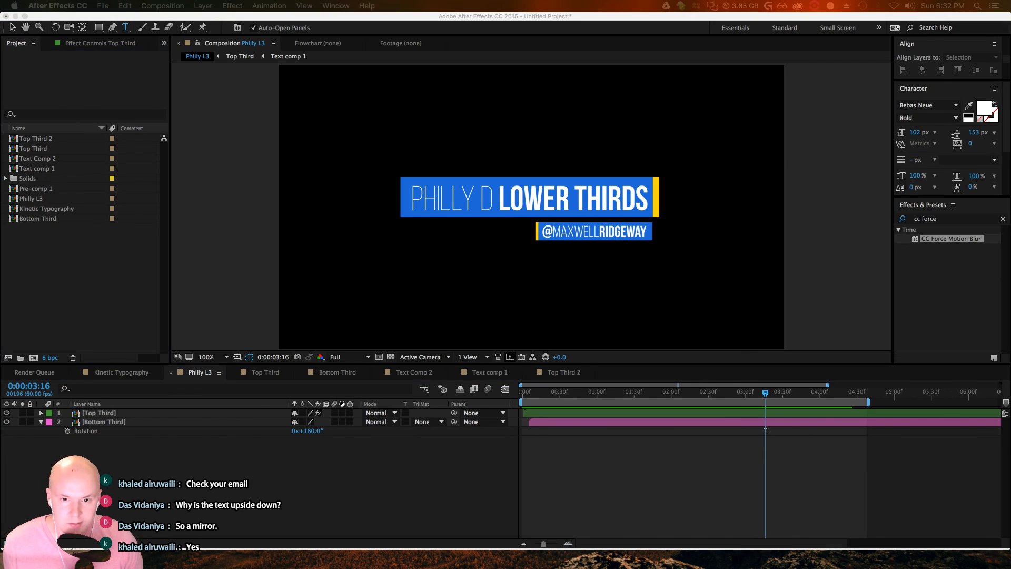